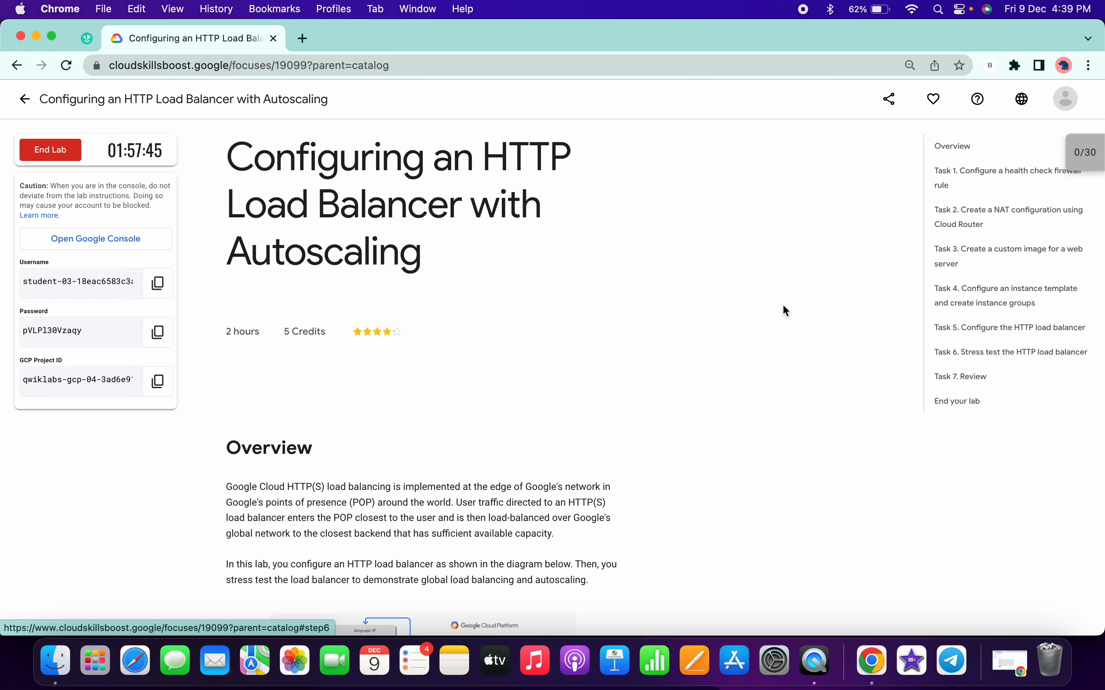
pyautogui.hotkey('ctrl', 'Right')
pyautogui.hotkey('ctrl', 'Left')
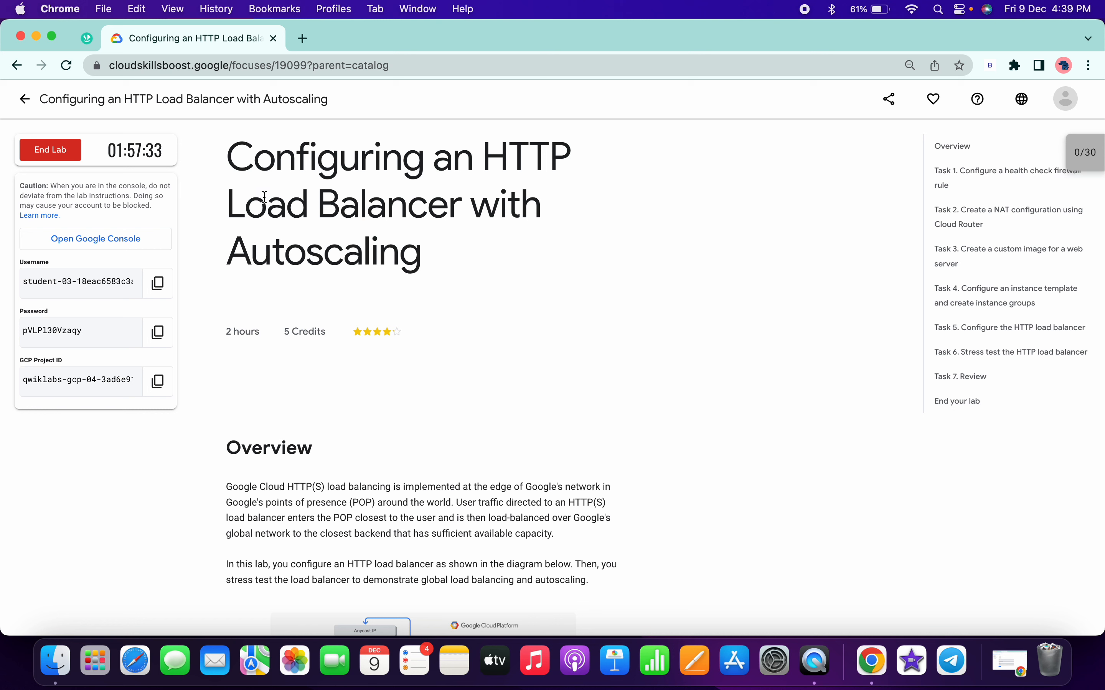
# Copy the firewall rule name fw-allow-health-checks from the Task 1 settings table in the lab instructions
pyautogui.scroll(-10, 521, 327)
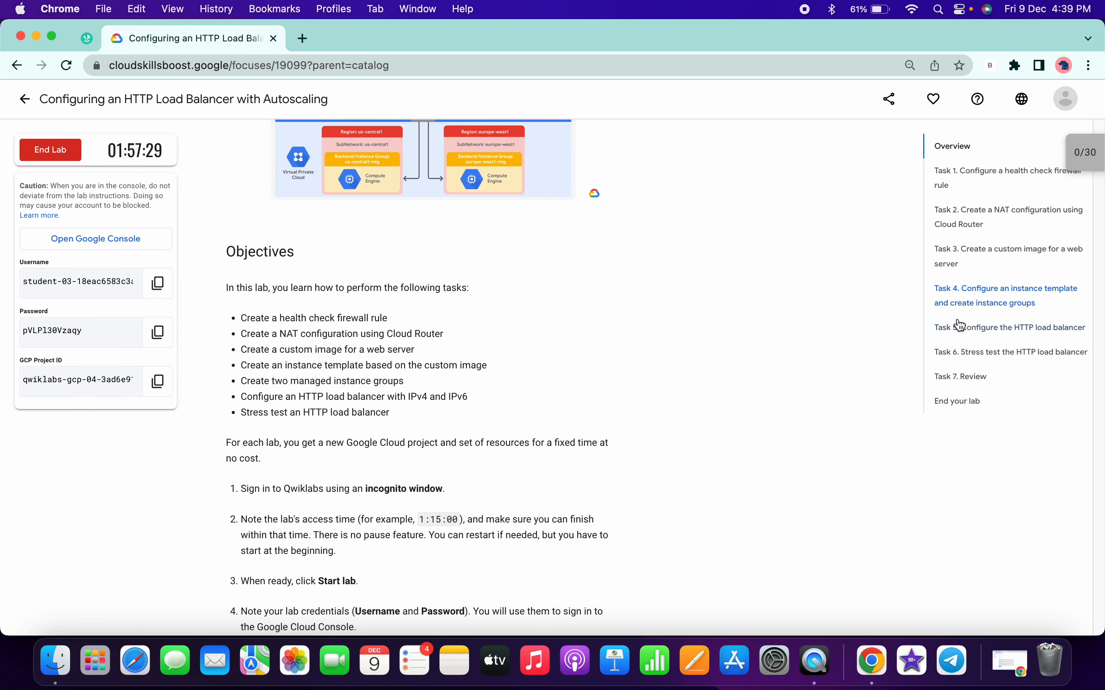
pyautogui.scroll(-15, 692, 375)
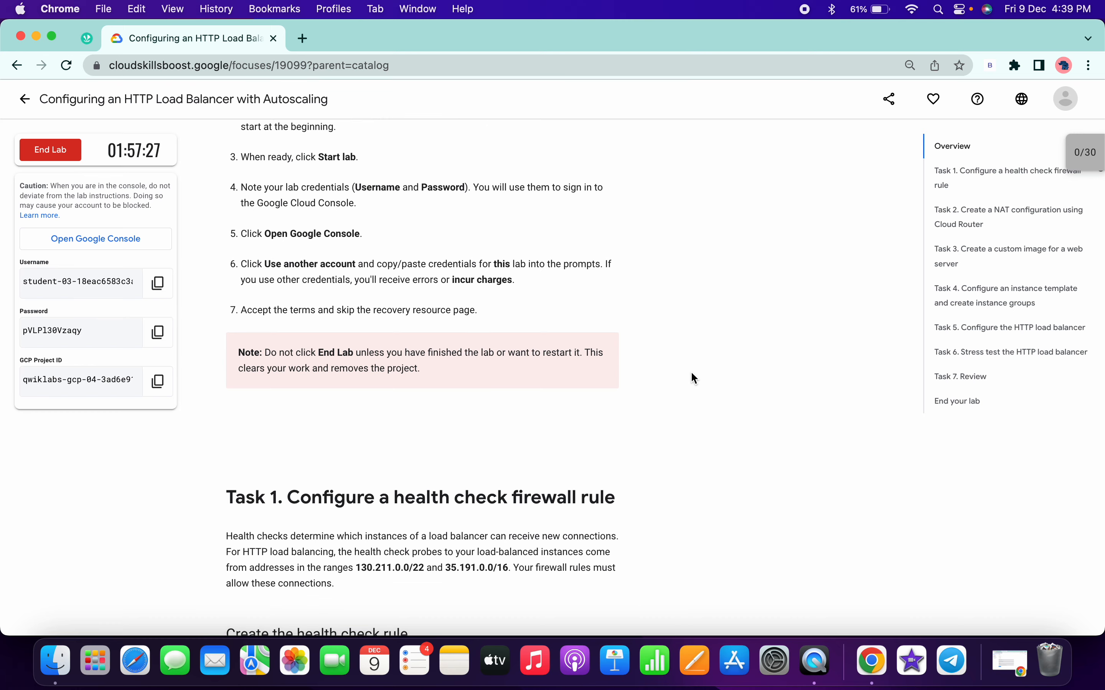
pyautogui.scroll(-5, 691, 373)
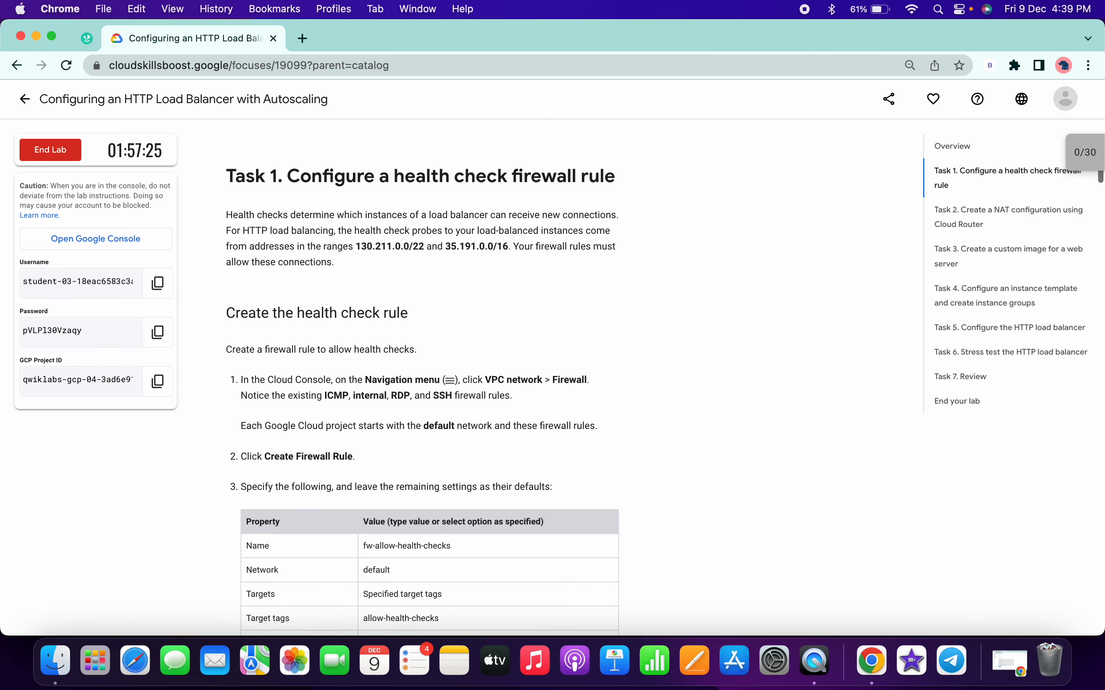
pyautogui.scroll(-3, 440, 427)
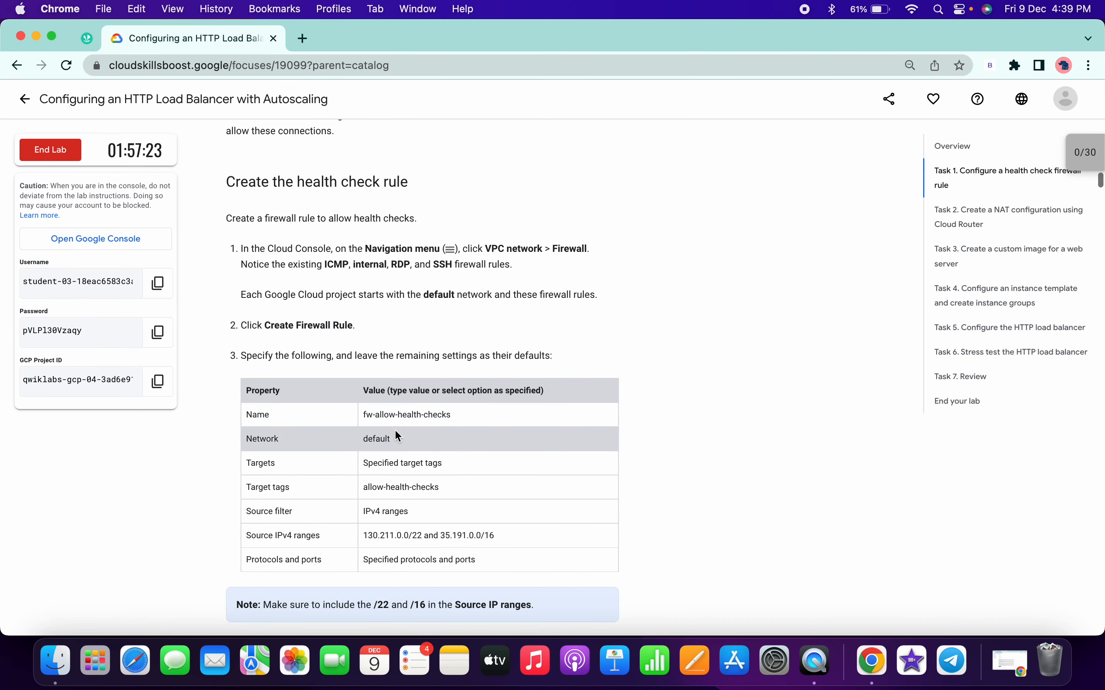
pyautogui.tripleClick(365, 414)
pyautogui.press('super+c')
# Switch to the Google Cloud console, search for the VPC network Firewall page and open it in a new tab
pyautogui.hotkey('ctrl', 'Right')
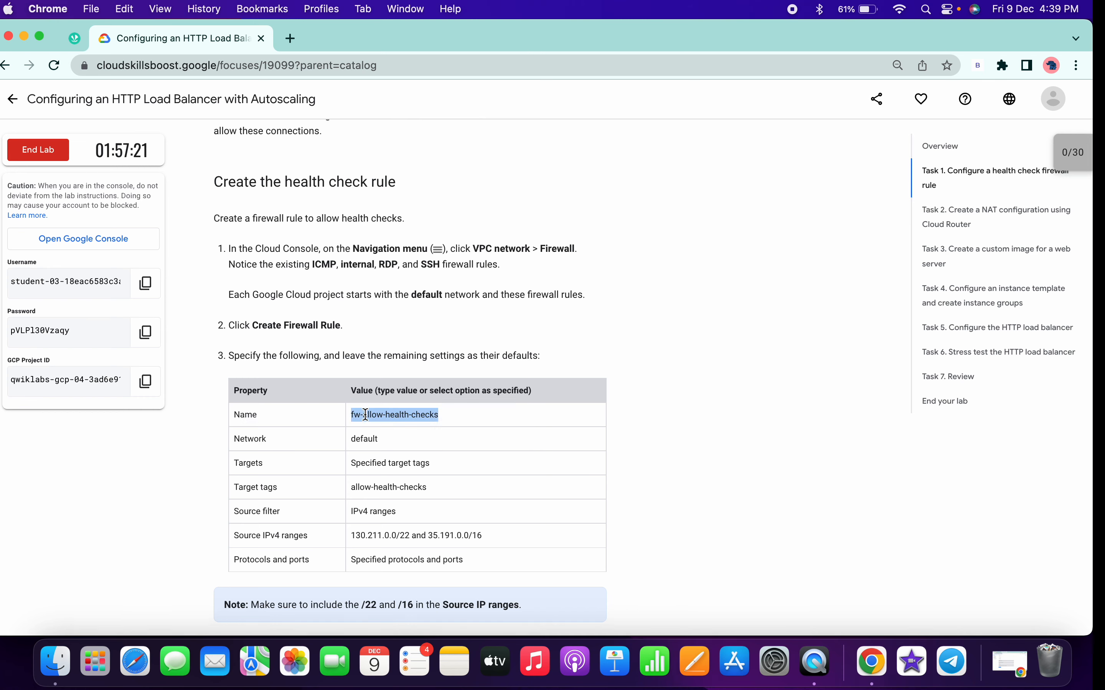
pyautogui.click(577, 80)
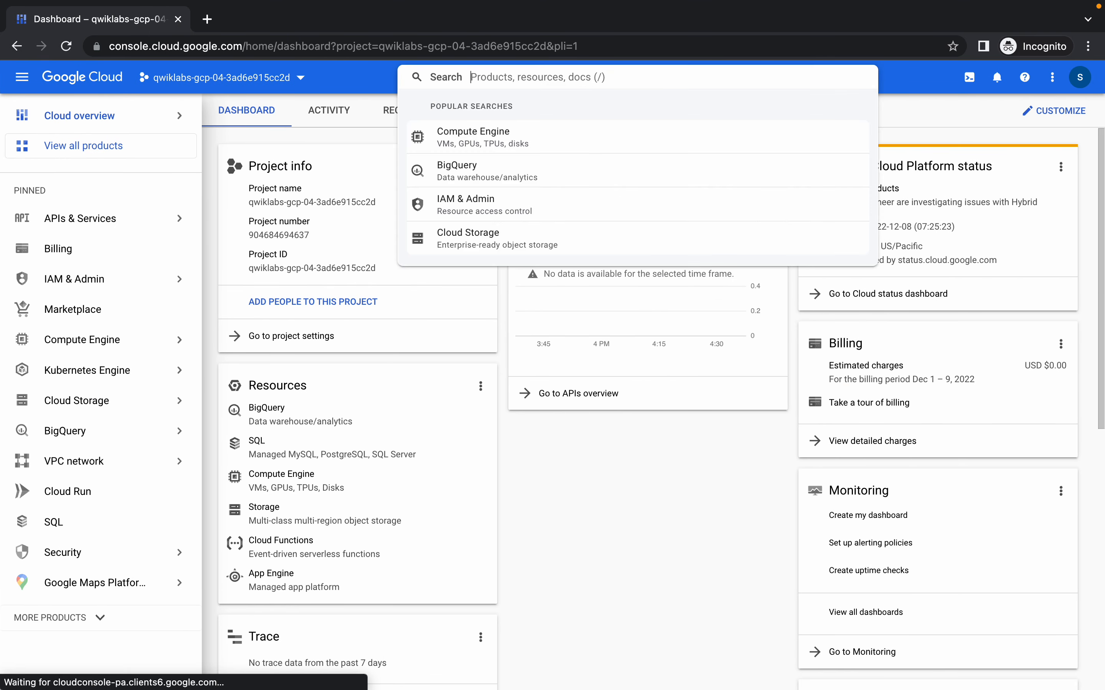
pyautogui.write('fire')
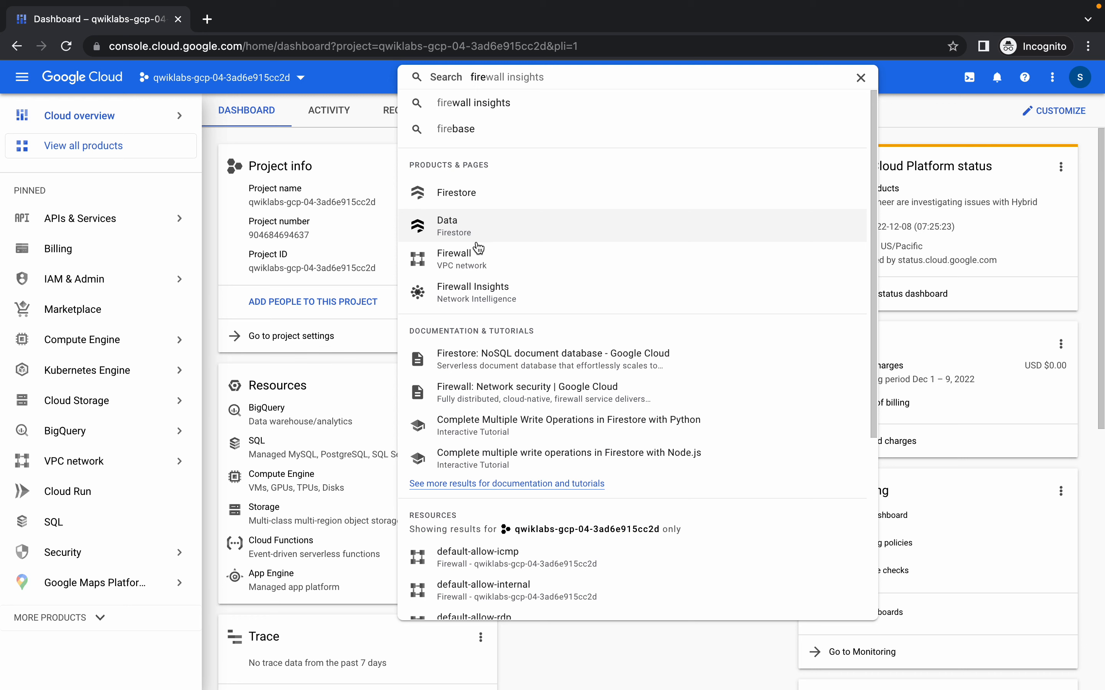
pyautogui.rightClick(472, 256)
pyautogui.click(517, 257)
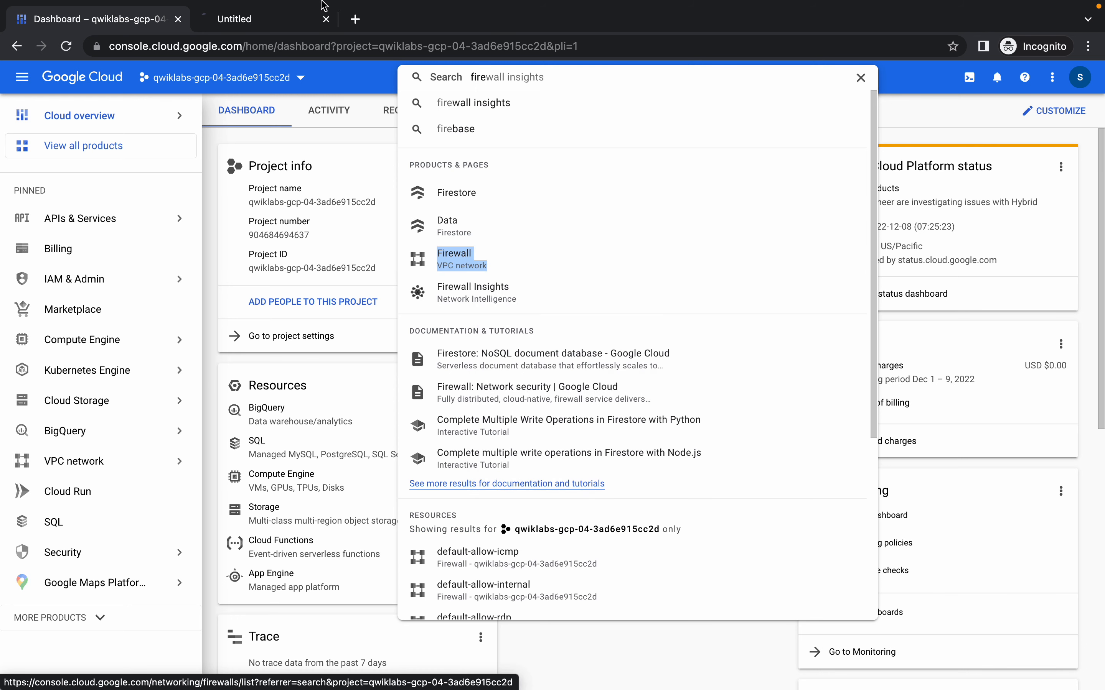
pyautogui.click(271, 19)
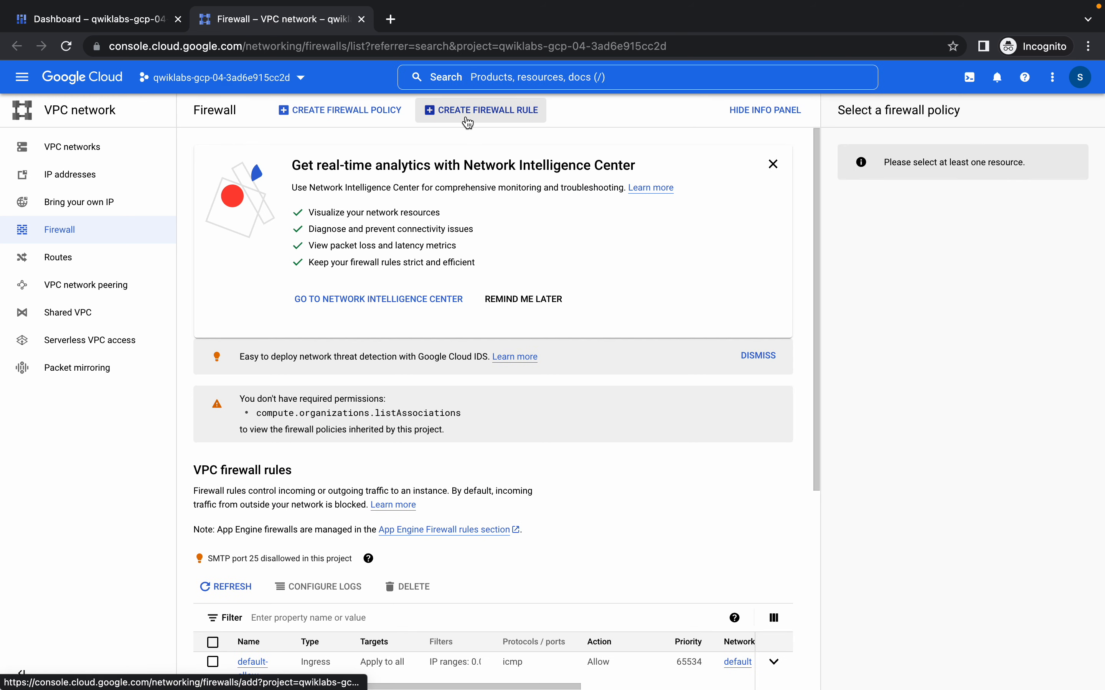
# Start a new firewall rule and name it fw-allow-health-checks
pyautogui.click(504, 120)
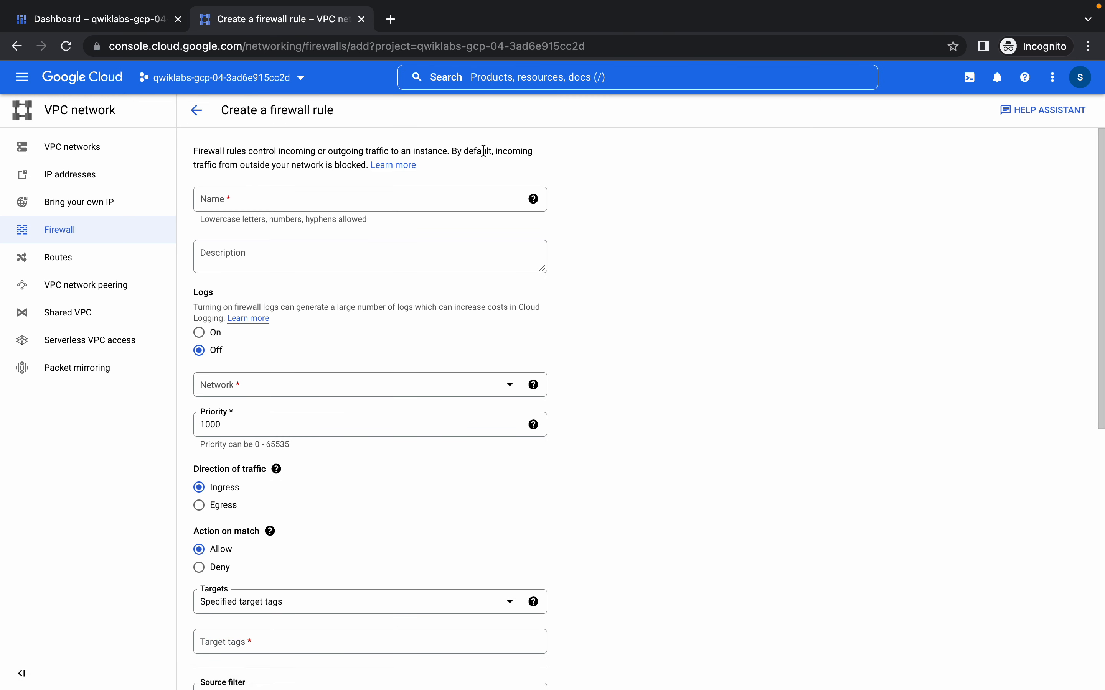
pyautogui.click(328, 197)
pyautogui.hotkey('ctrl', 'v')
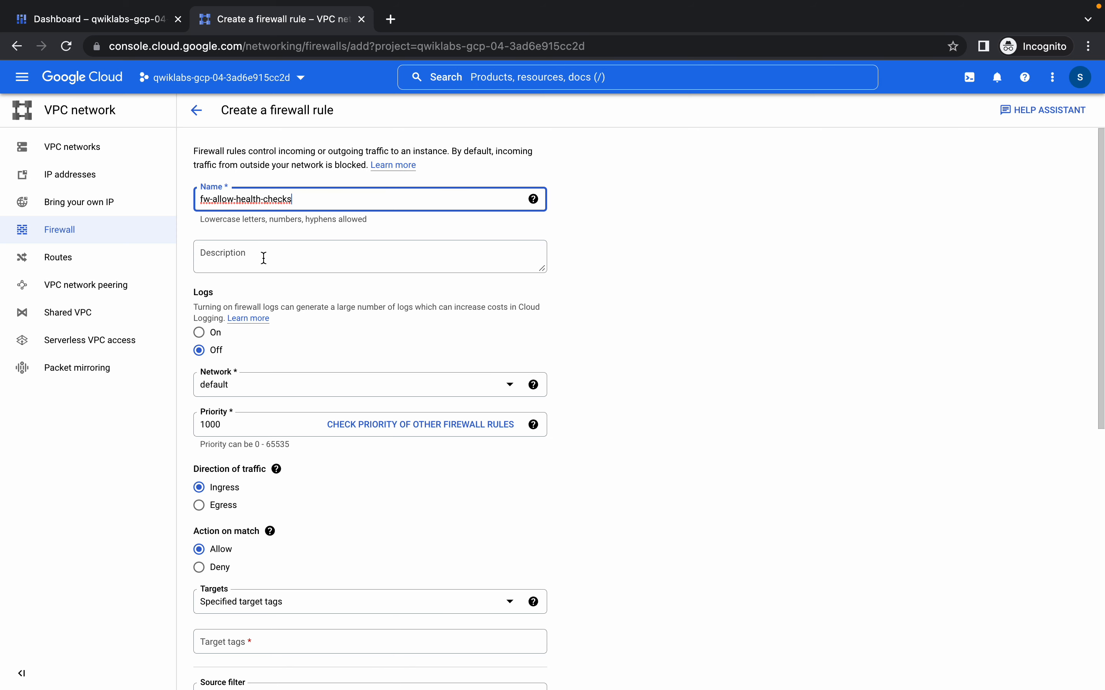
# Copy the target tag allow-health-checks from the lab instructions and add it to the firewall rule's target tags
pyautogui.hotkey('ctrl', 'Left')
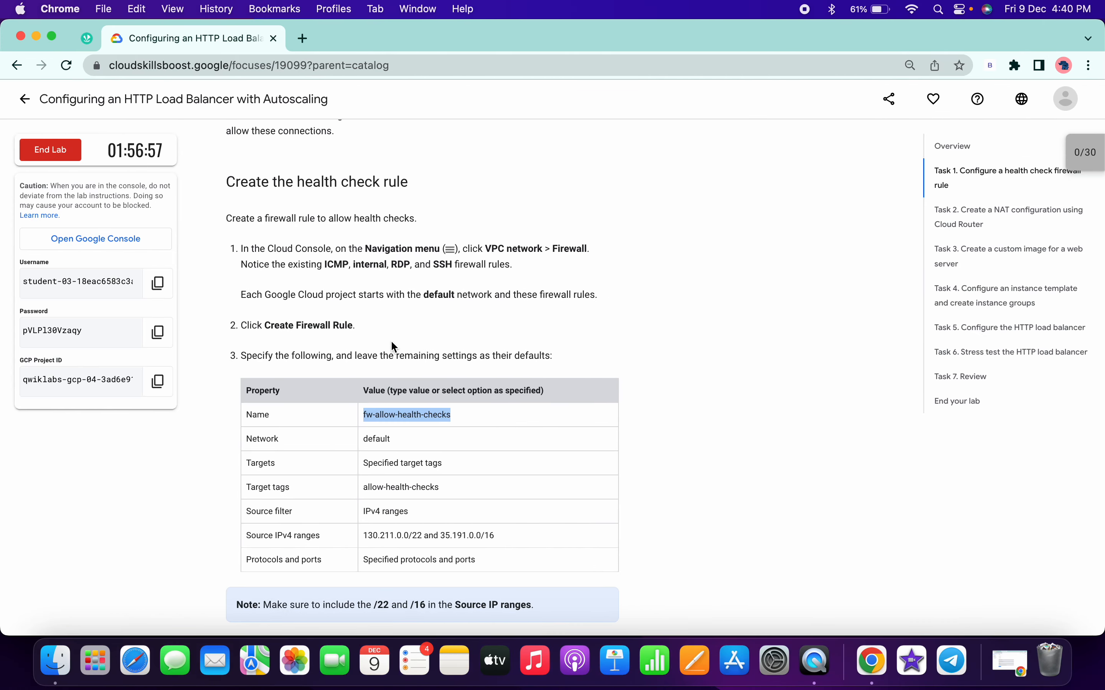
pyautogui.scroll(-2, 391, 341)
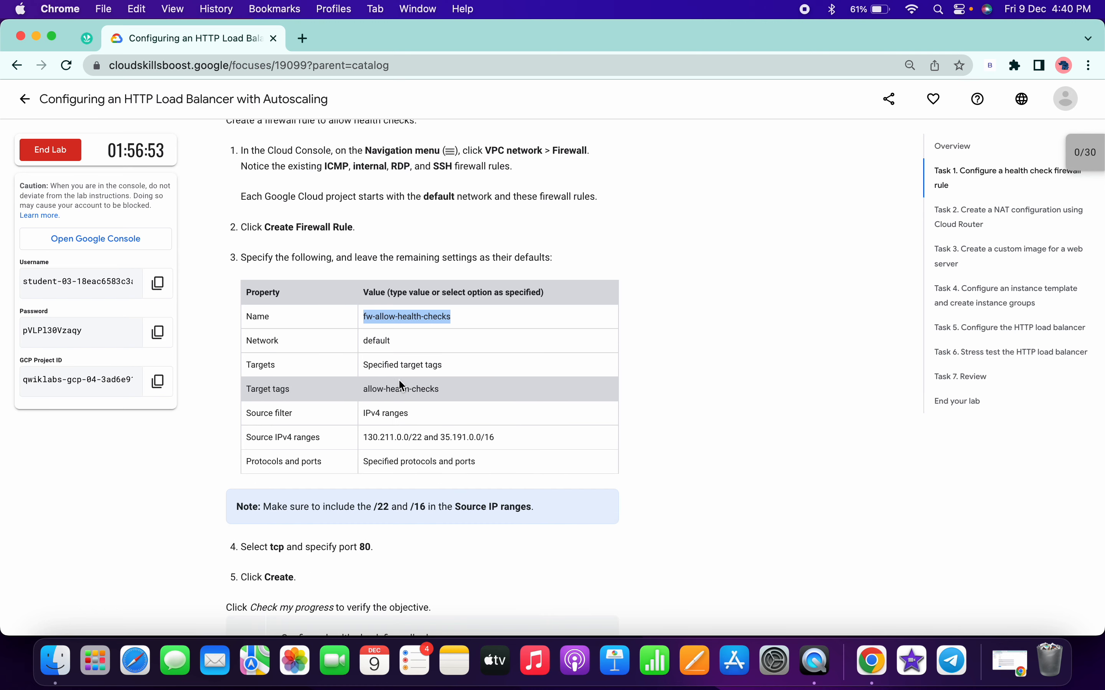
pyautogui.tripleClick(368, 391)
pyautogui.hotkey('ctrl', 'Right')
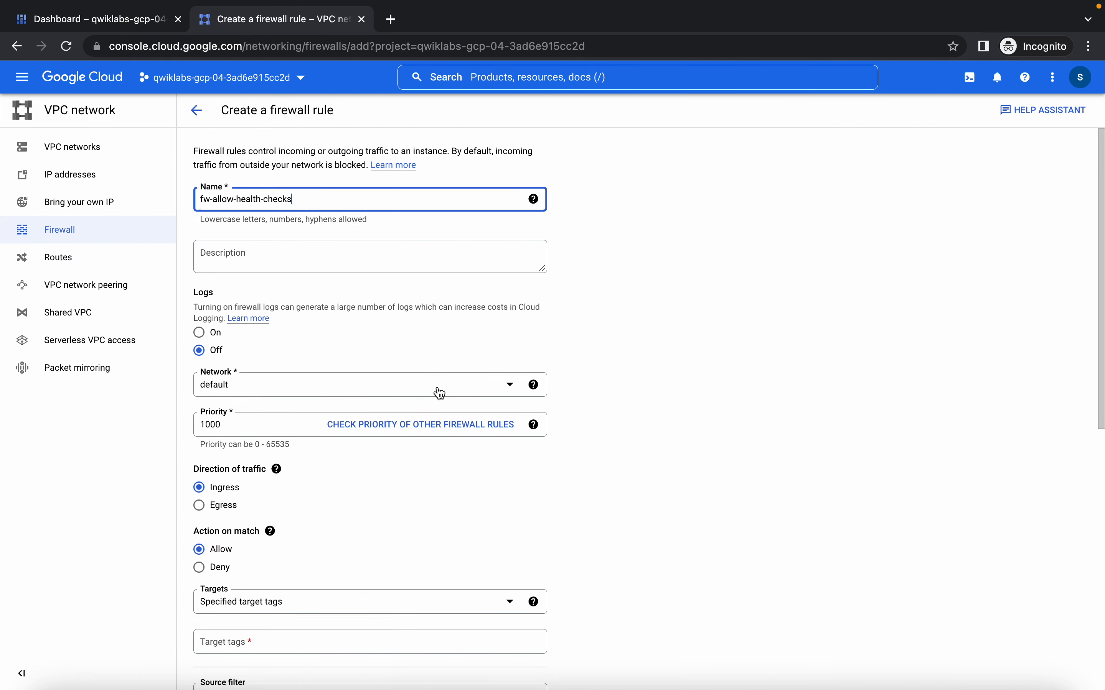
pyautogui.scroll(-5, 411, 397)
pyautogui.scroll(-1, 380, 407)
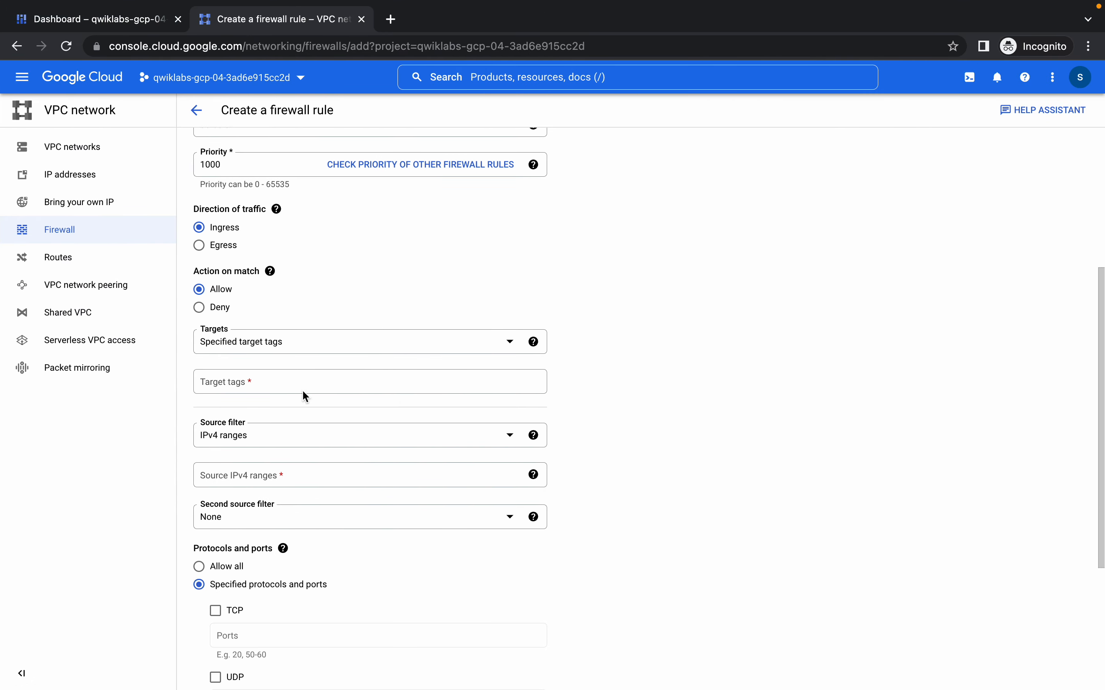
pyautogui.click(282, 379)
pyautogui.press('super+v')
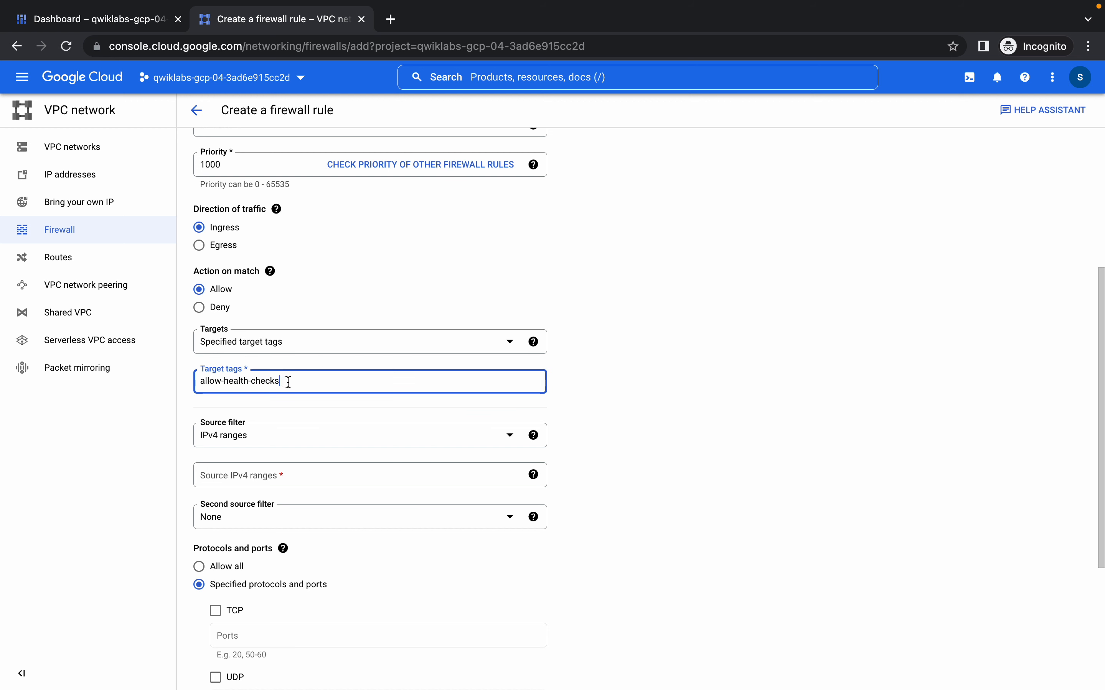
pyautogui.press('Return')
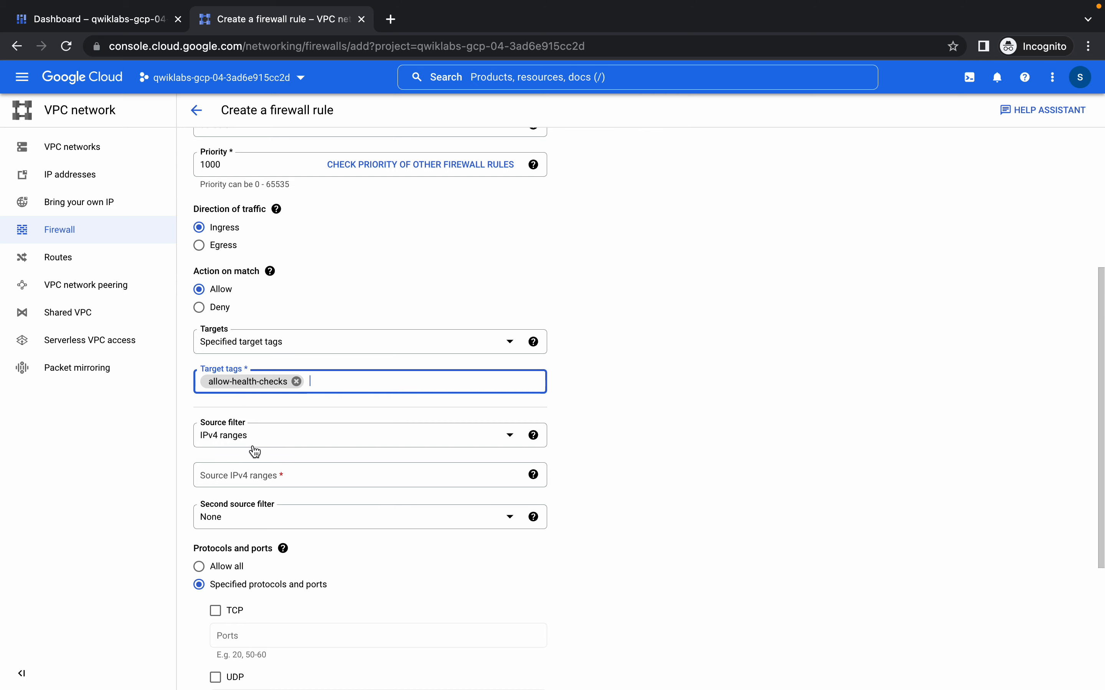
# Copy the range 130.211.0.0/22 from the lab table and add it to the rule's source IPv4 ranges
pyautogui.hotkey('ctrl', 'Left')
pyautogui.scroll(-2, 438, 386)
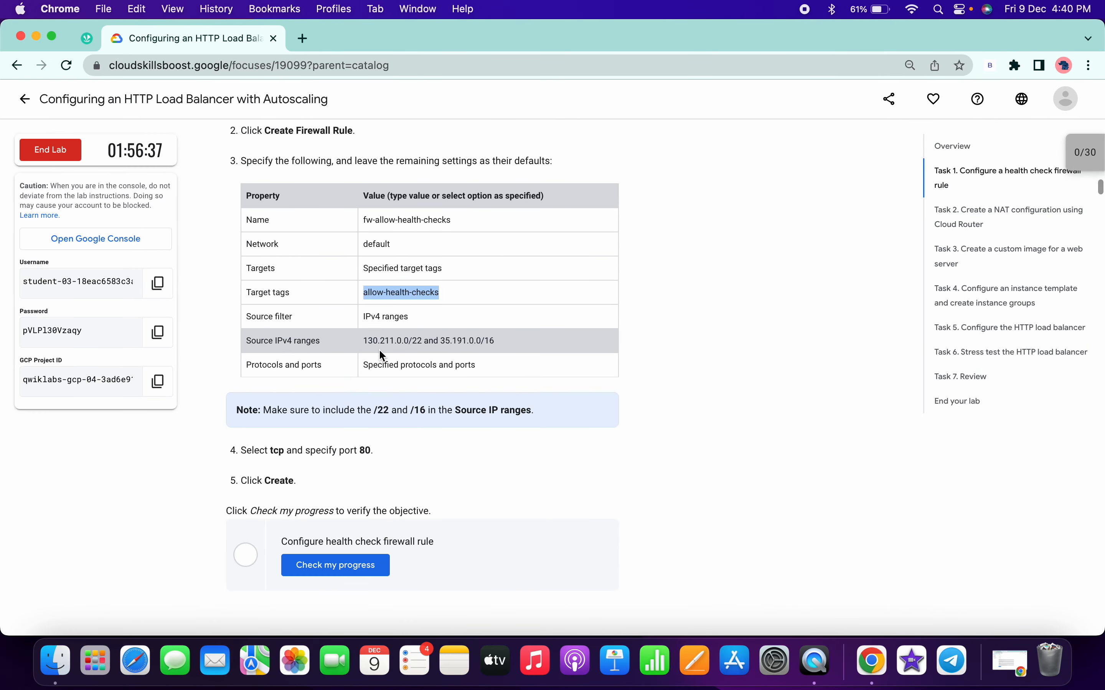
pyautogui.moveTo(421, 341); pyautogui.dragTo(355, 342)
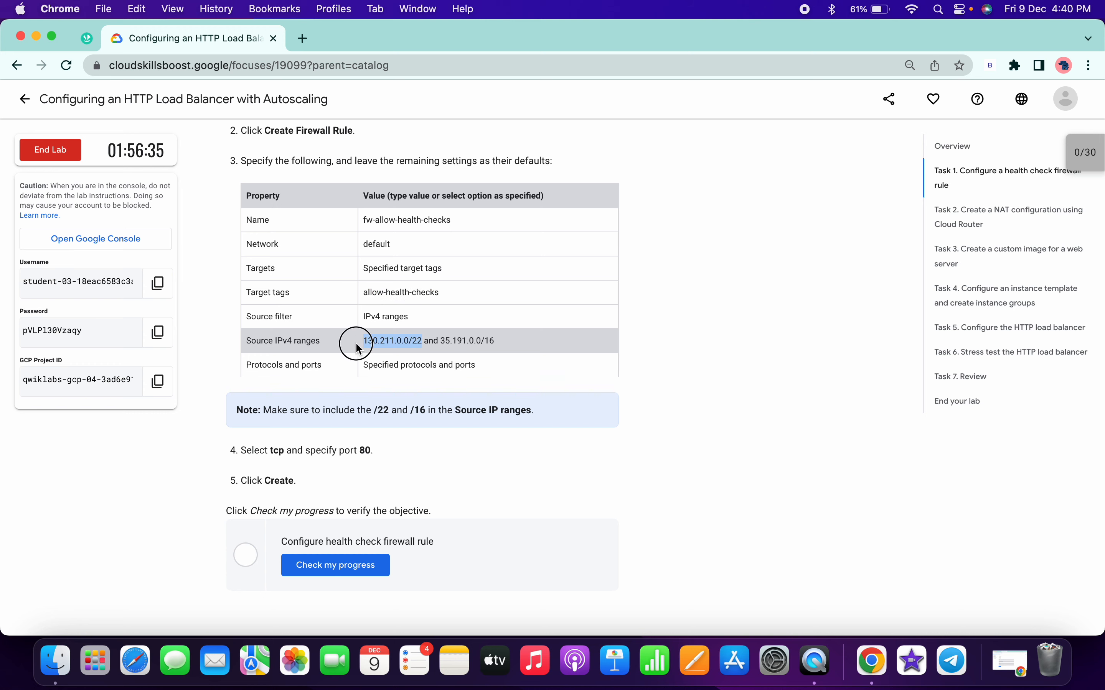
pyautogui.press('super+c')
pyautogui.hotkey('ctrl', 'Right')
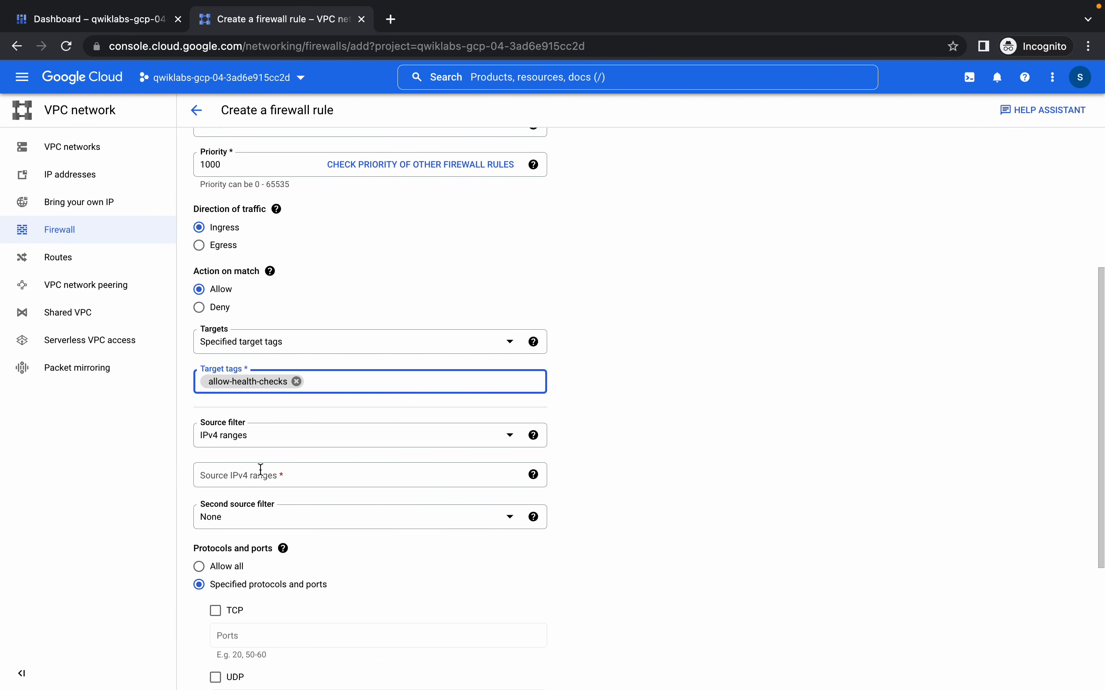
pyautogui.click(261, 470)
pyautogui.press('super+v')
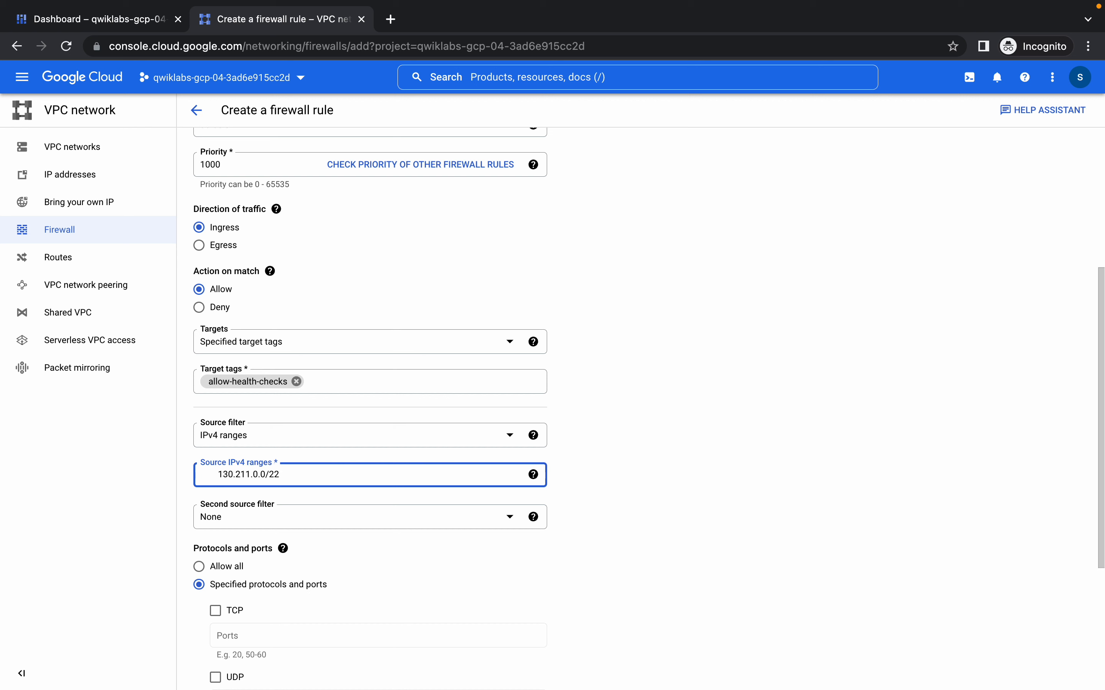
pyautogui.press('BackSpace')
pyautogui.press('Return')
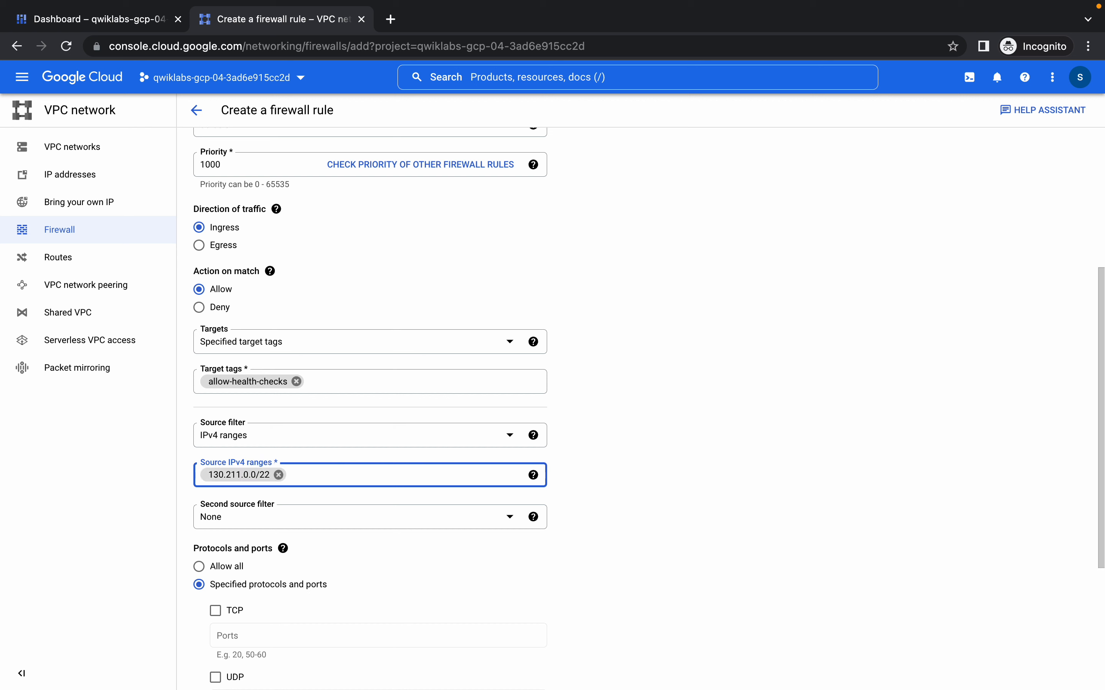
# Copy the second range 35.191.0.0/16 from the lab table and add it to the rule's source IPv4 ranges
pyautogui.hotkey('ctrl', 'Left')
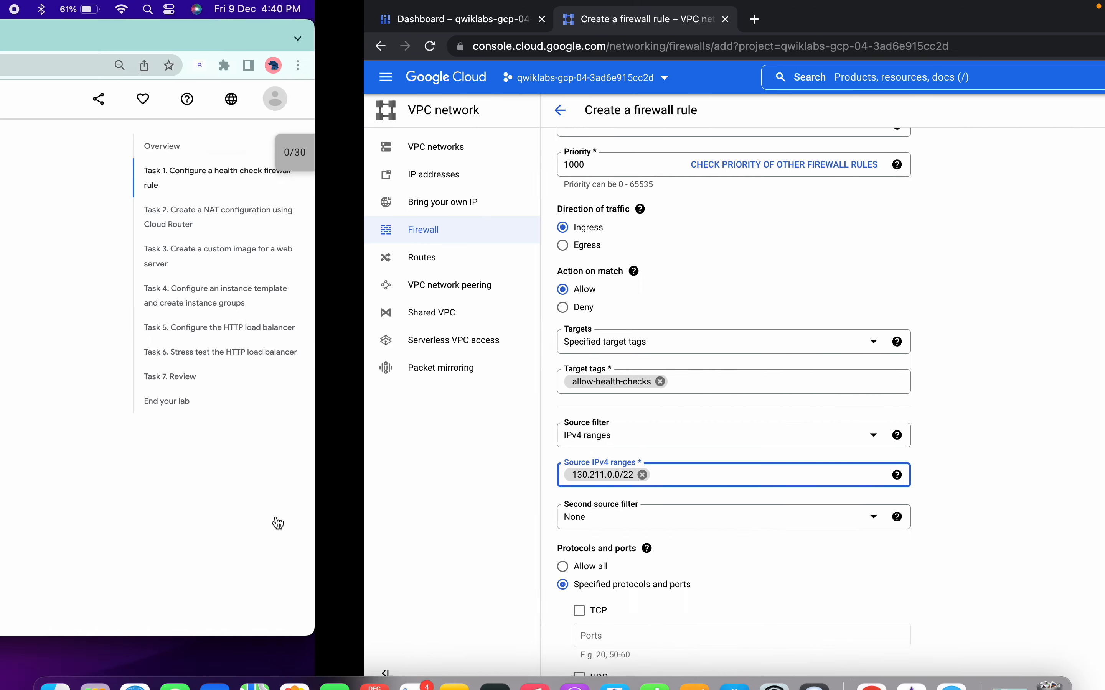
pyautogui.scroll(-1, 488, 396)
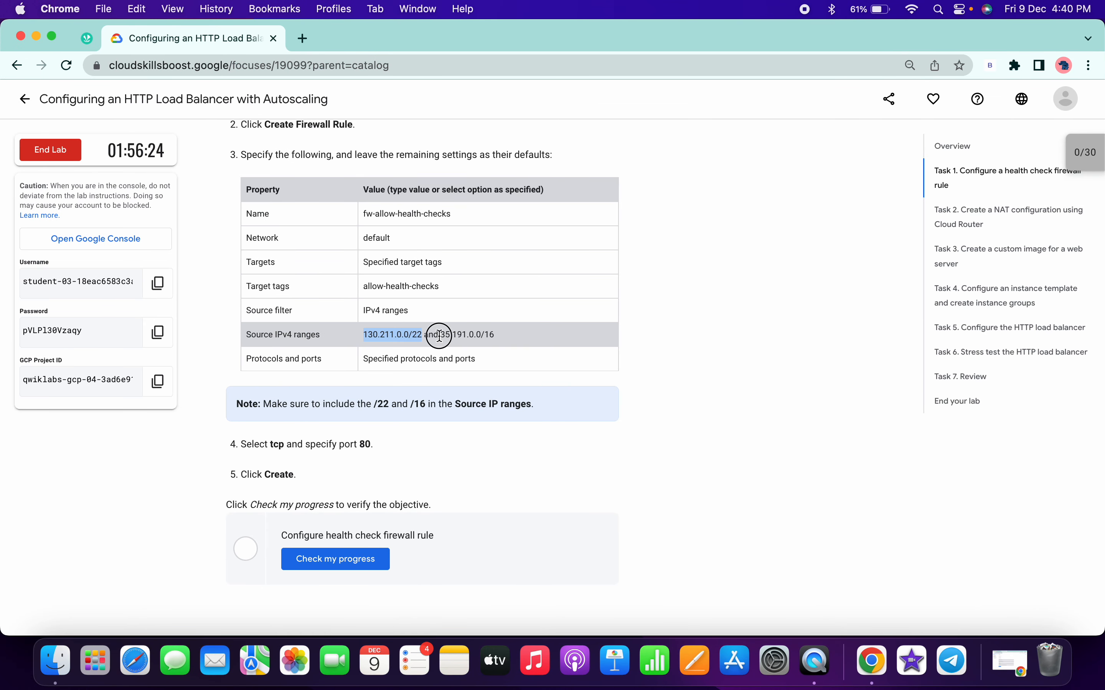
pyautogui.moveTo(440, 336); pyautogui.dragTo(497, 334)
pyautogui.hotkey('ctrl', 'Right')
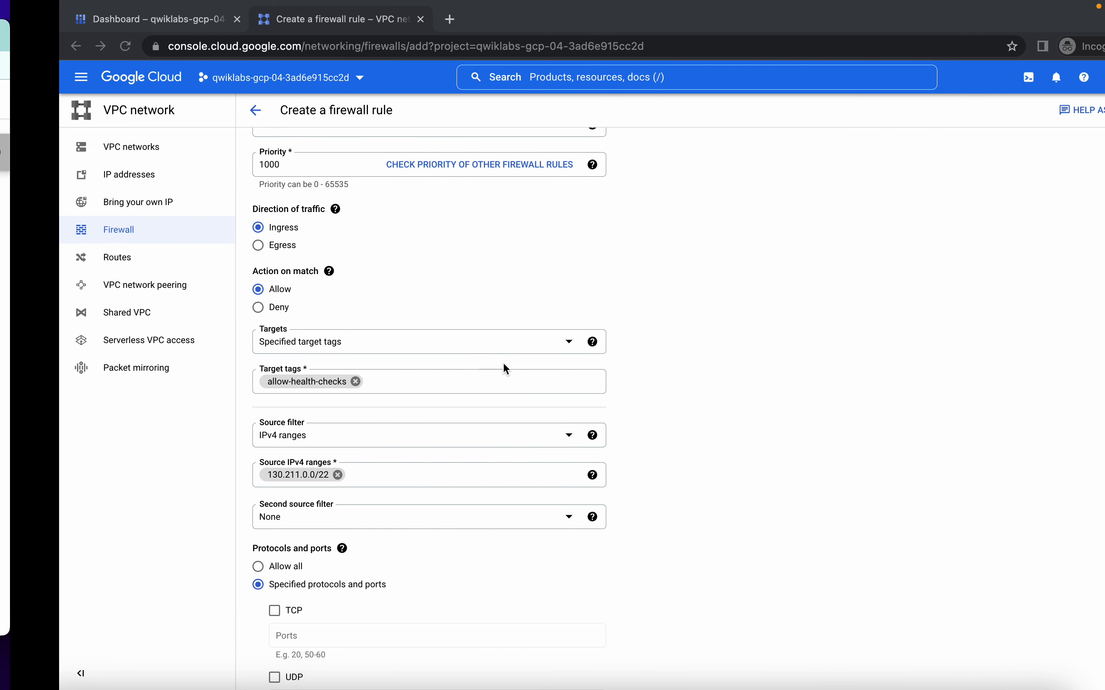
pyautogui.press('super+v')
pyautogui.press('Return')
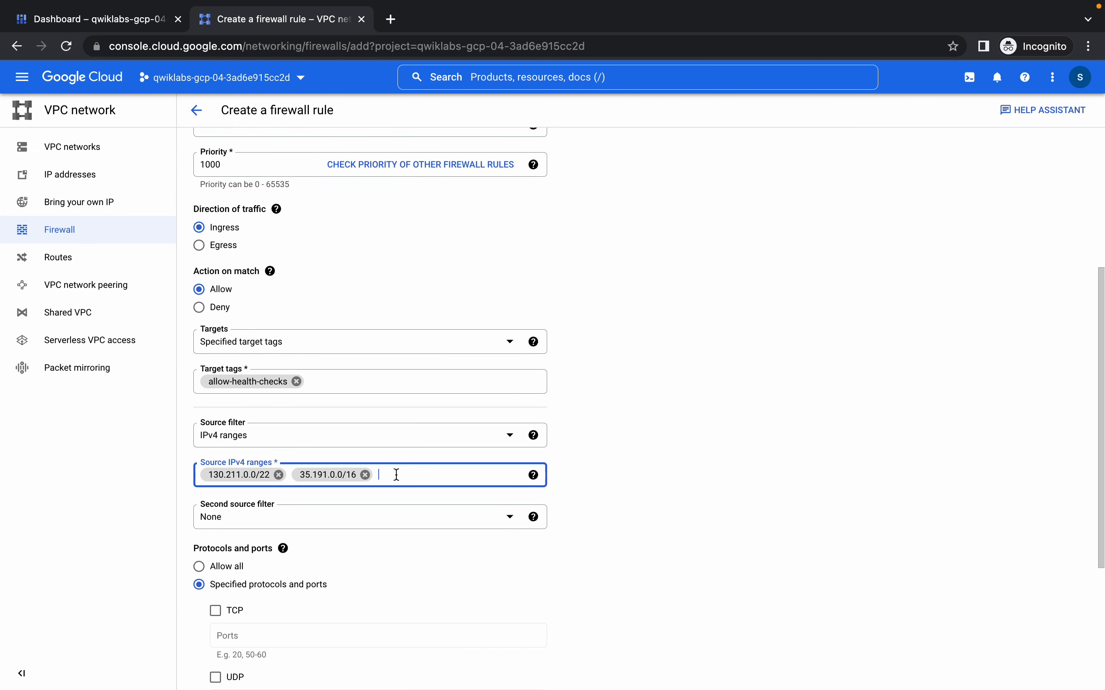
# Allow TCP on port 80 as the lab instructions specify and create the firewall rule
pyautogui.scroll(-1, 315, 501)
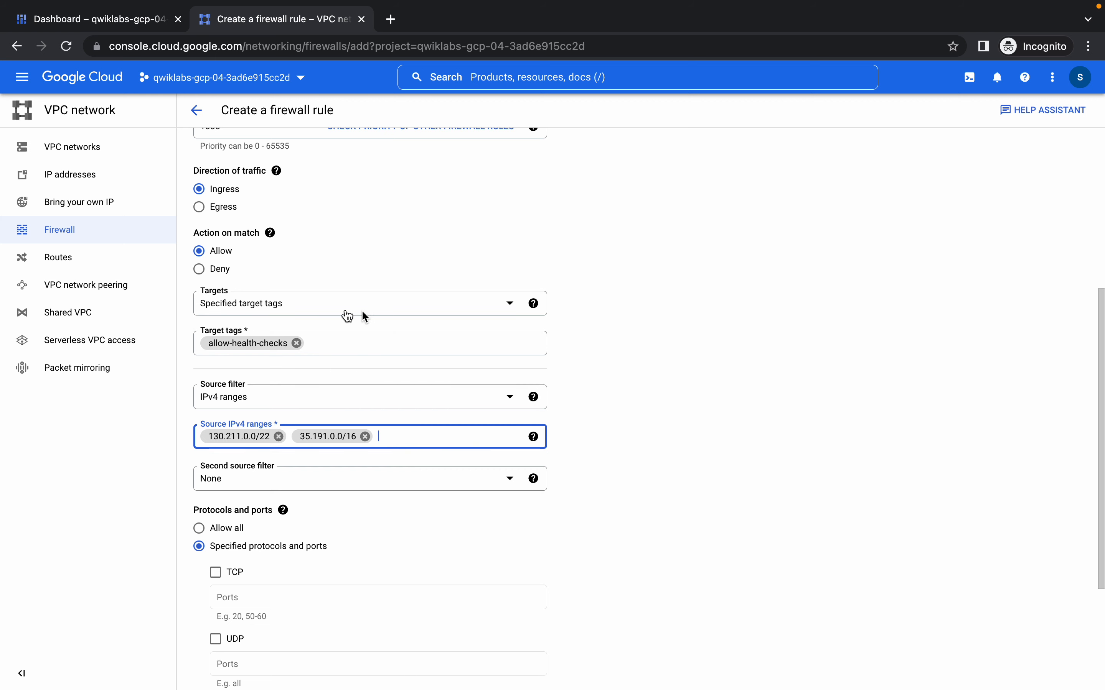
pyautogui.hotkey('ctrl', 'Left')
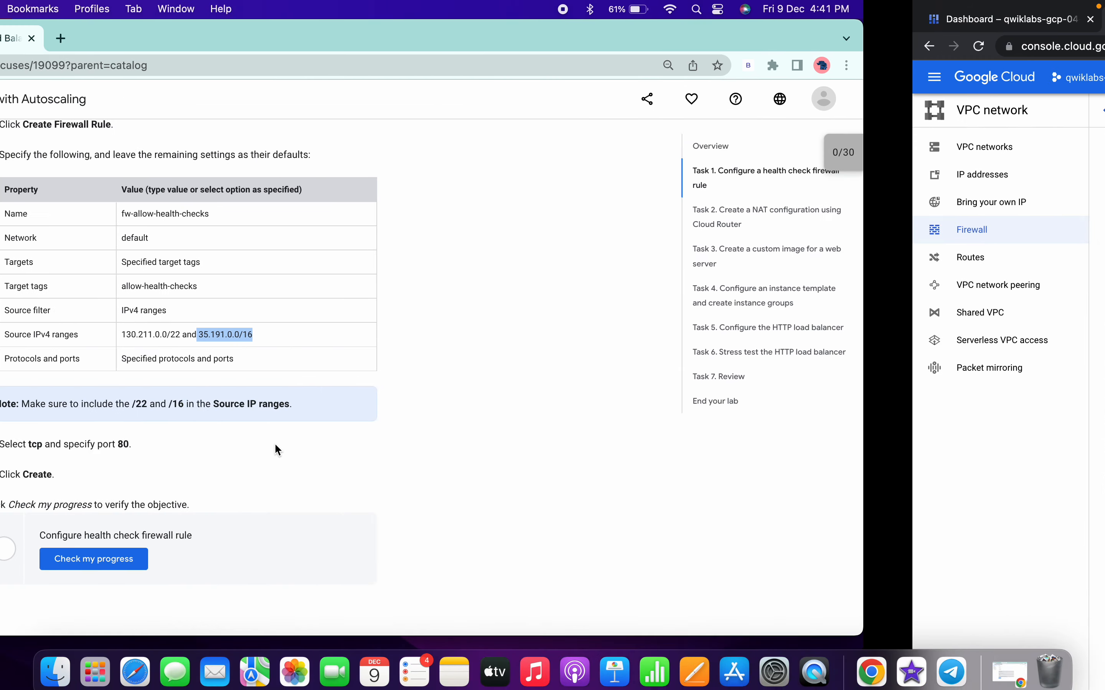
pyautogui.hotkey('ctrl', 'Right')
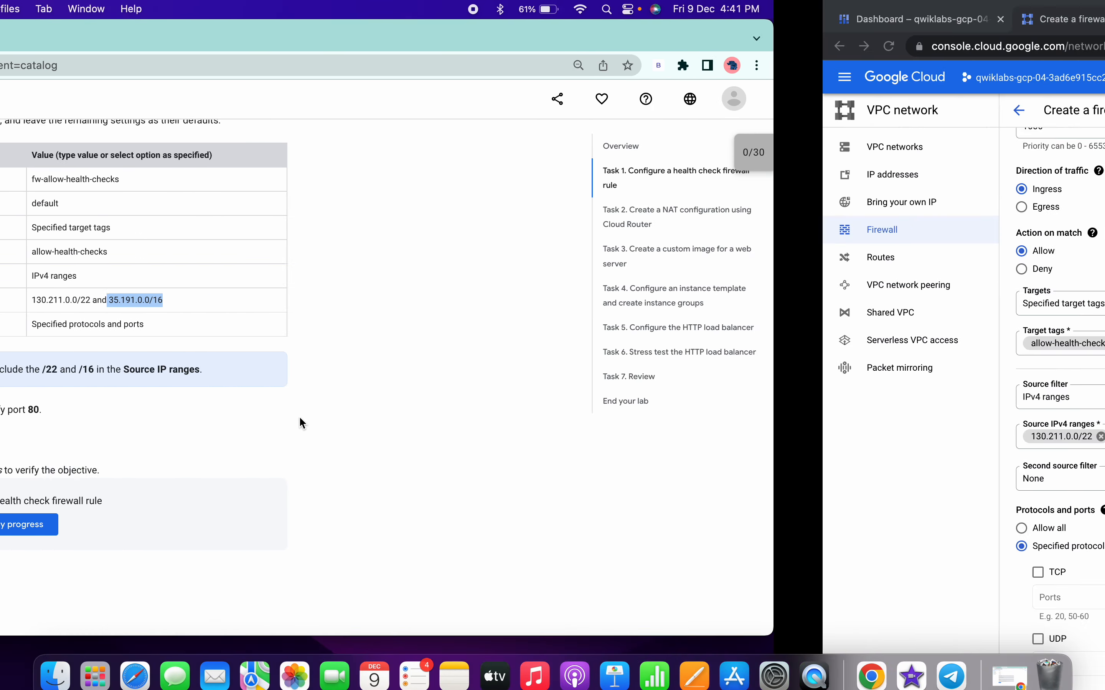
pyautogui.click(216, 573)
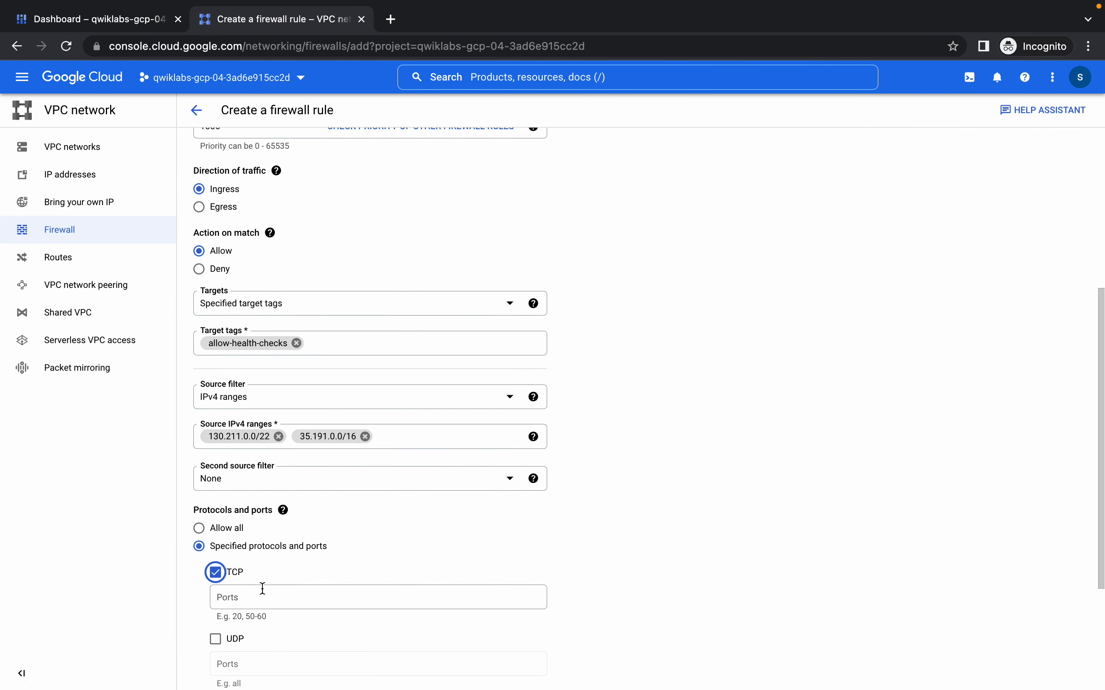
pyautogui.click(267, 592)
pyautogui.write('80')
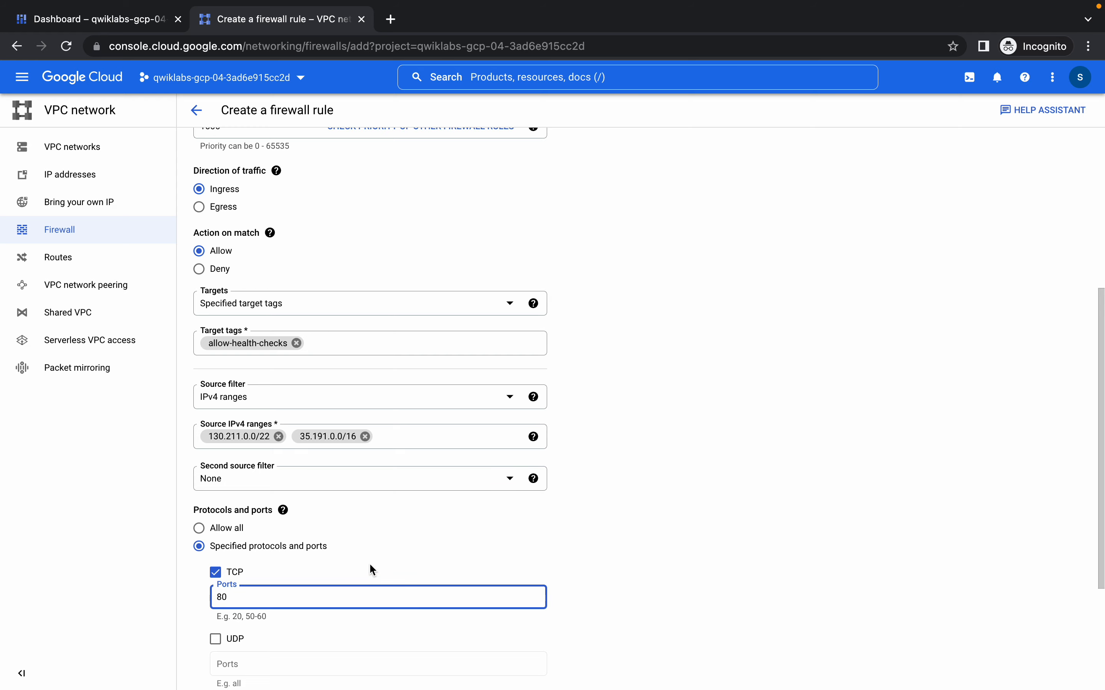
pyautogui.scroll(-5, 369, 563)
pyautogui.click(224, 612)
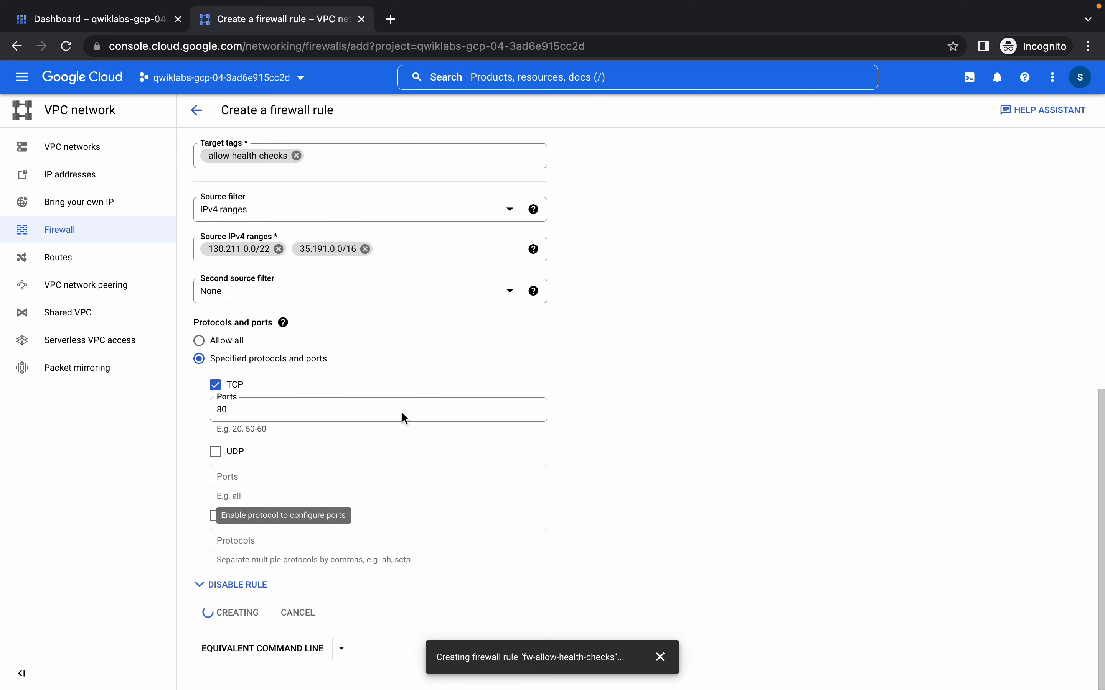
# Review the lab's Task 2 NAT instructions, and search the console for cloud NAT to open its page in a new tab
pyautogui.hotkey('ctrl', 'Left')
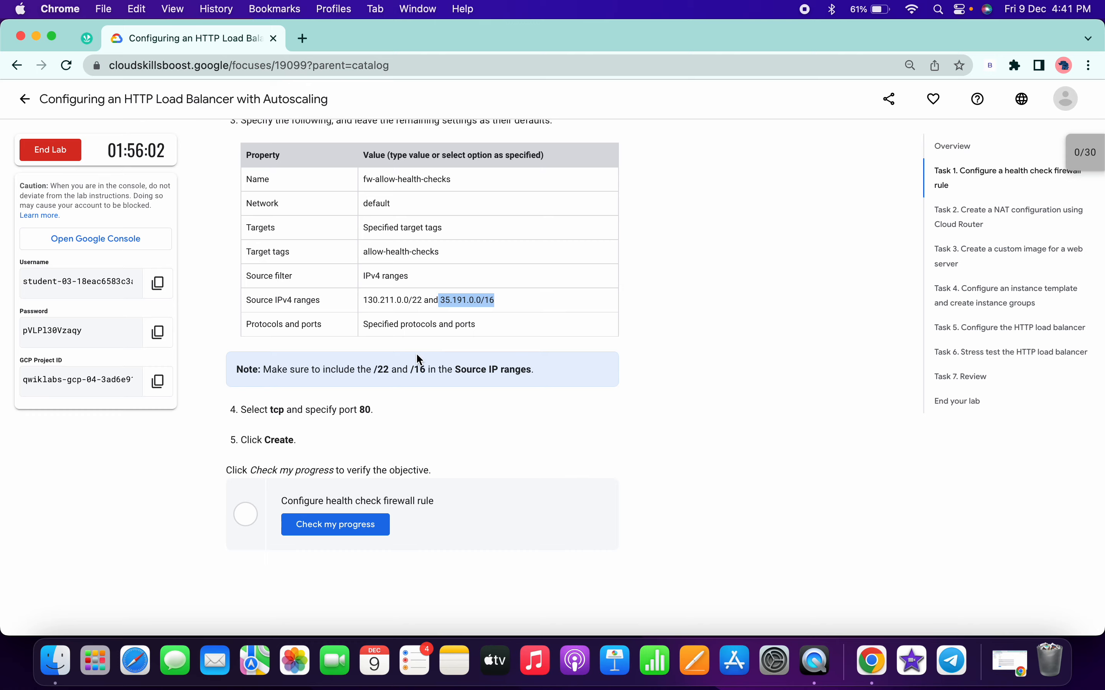
pyautogui.scroll(-8, 417, 355)
pyautogui.scroll(-2, 417, 355)
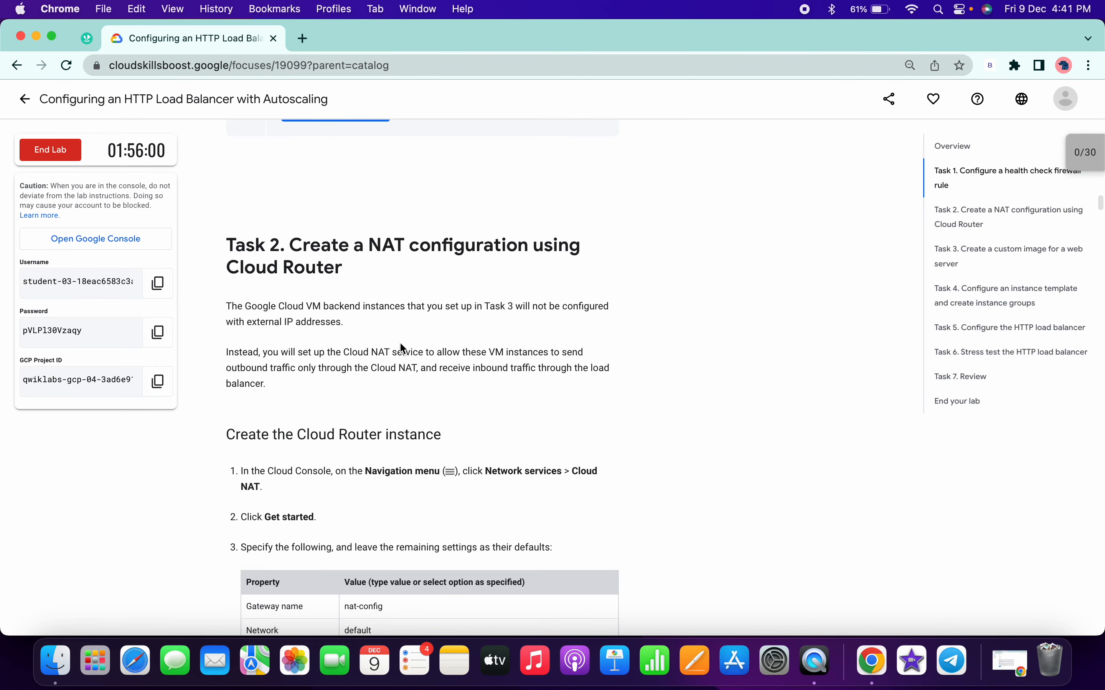
pyautogui.scroll(-3, 452, 364)
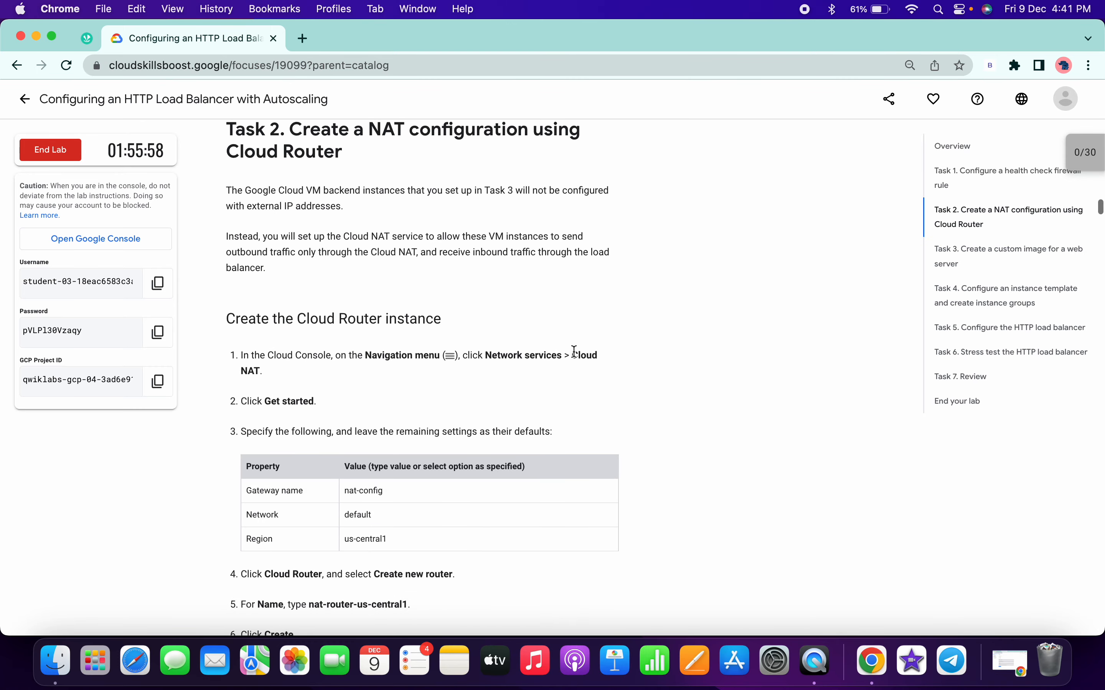
pyautogui.hotkey('ctrl', 'Right')
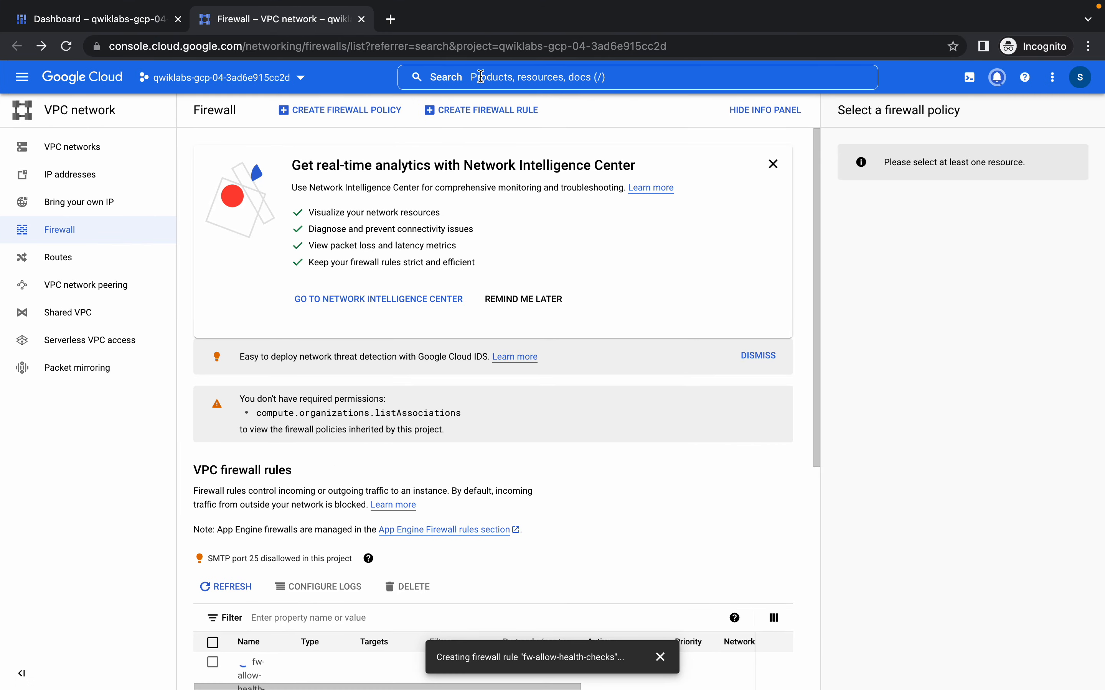
pyautogui.click(480, 76)
pyautogui.write('cloud NAT')
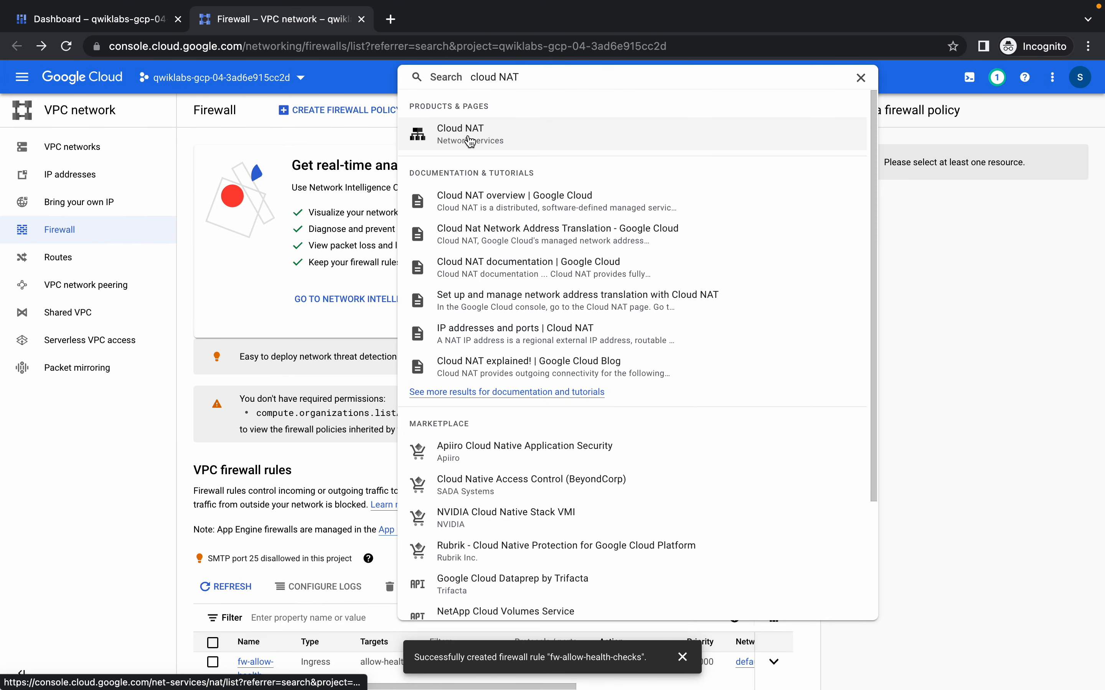
pyautogui.keyDown('super'); pyautogui.click(471, 140); pyautogui.keyUp('super')
pyautogui.click(444, 13)
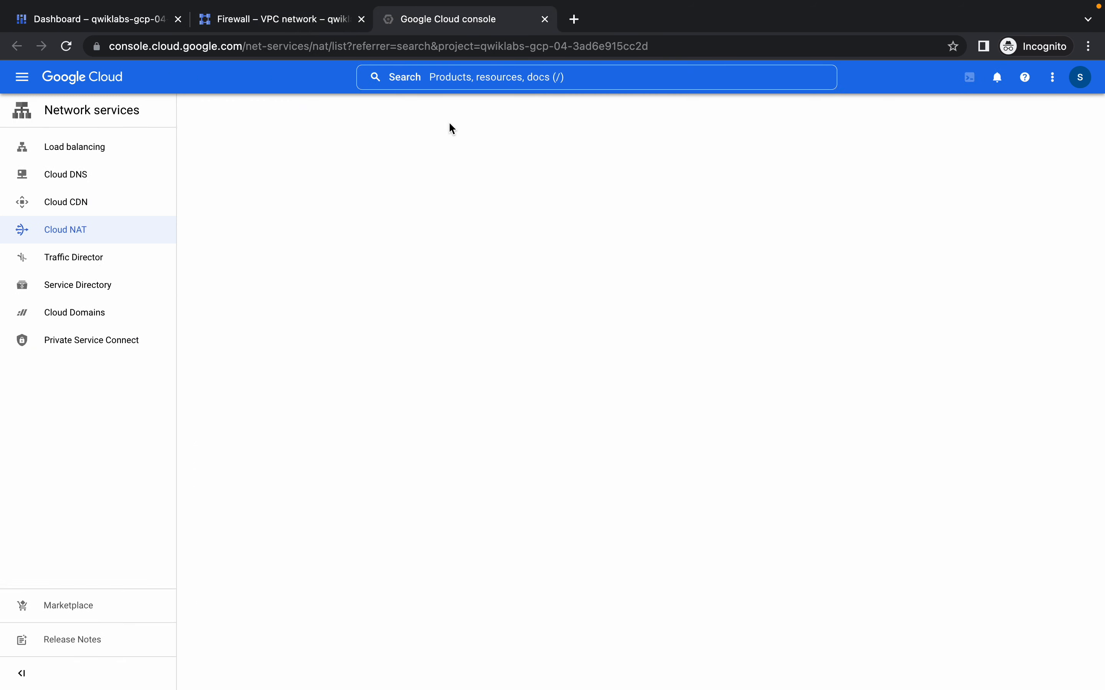
# Copy nat-config from the lab table and use it as the gateway name for a new Cloud NAT gateway
pyautogui.hotkey('ctrl', 'Left')
pyautogui.scroll(-2, 431, 274)
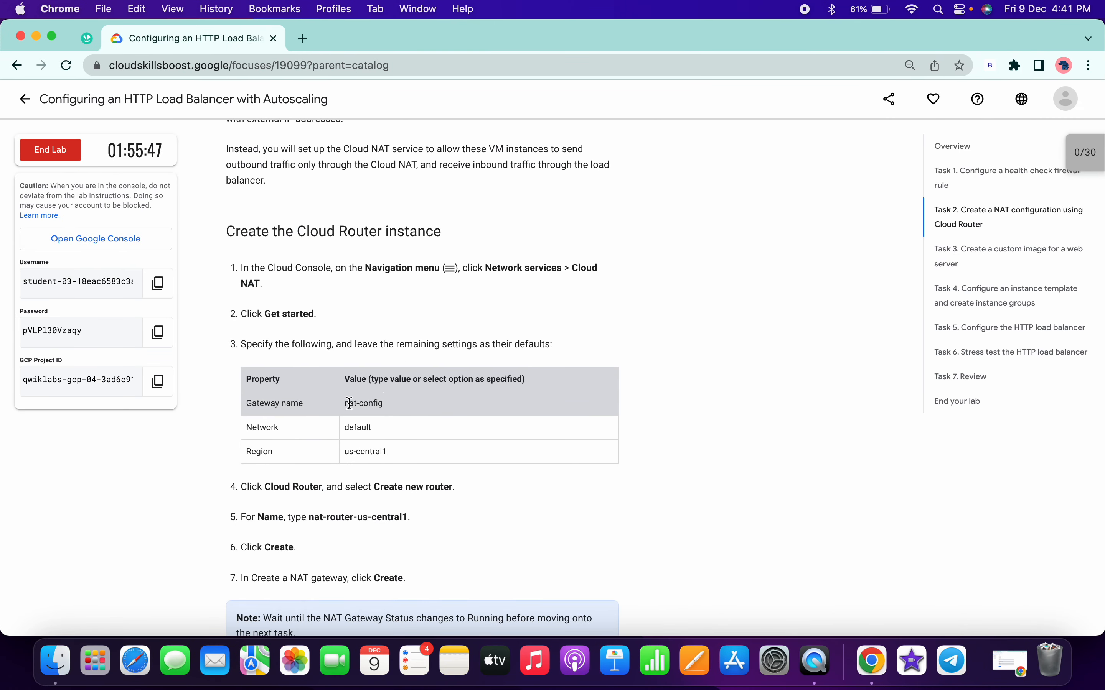
pyautogui.moveTo(387, 403); pyautogui.dragTo(349, 403)
pyautogui.press('super+c')
pyautogui.hotkey('ctrl', 'Right')
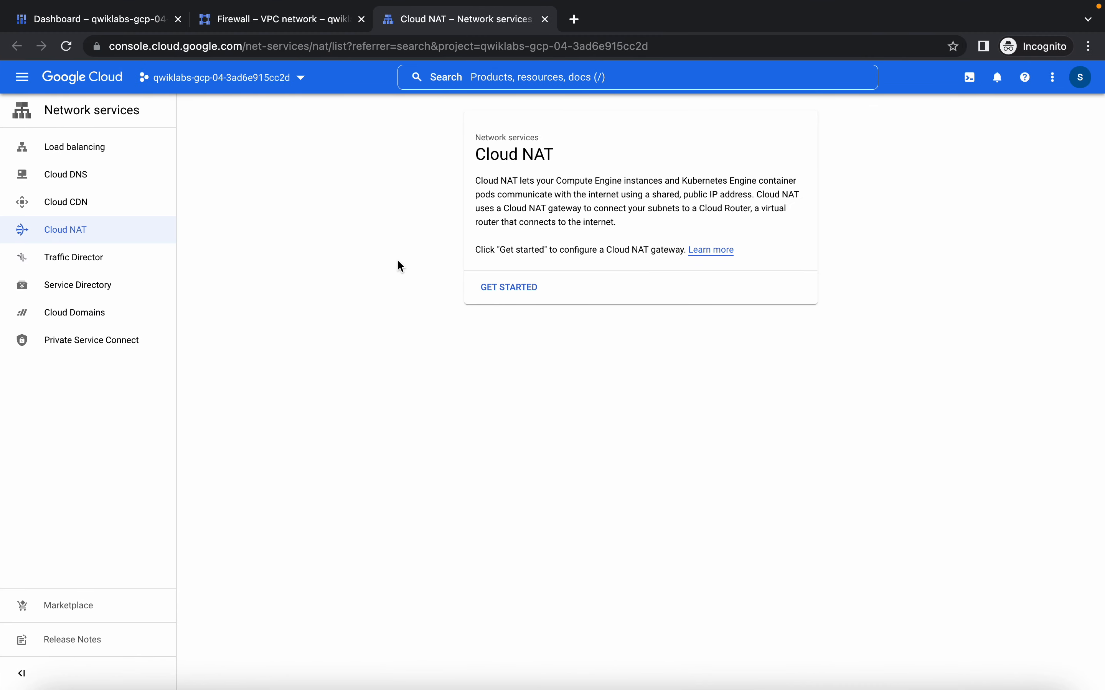
pyautogui.click(523, 290)
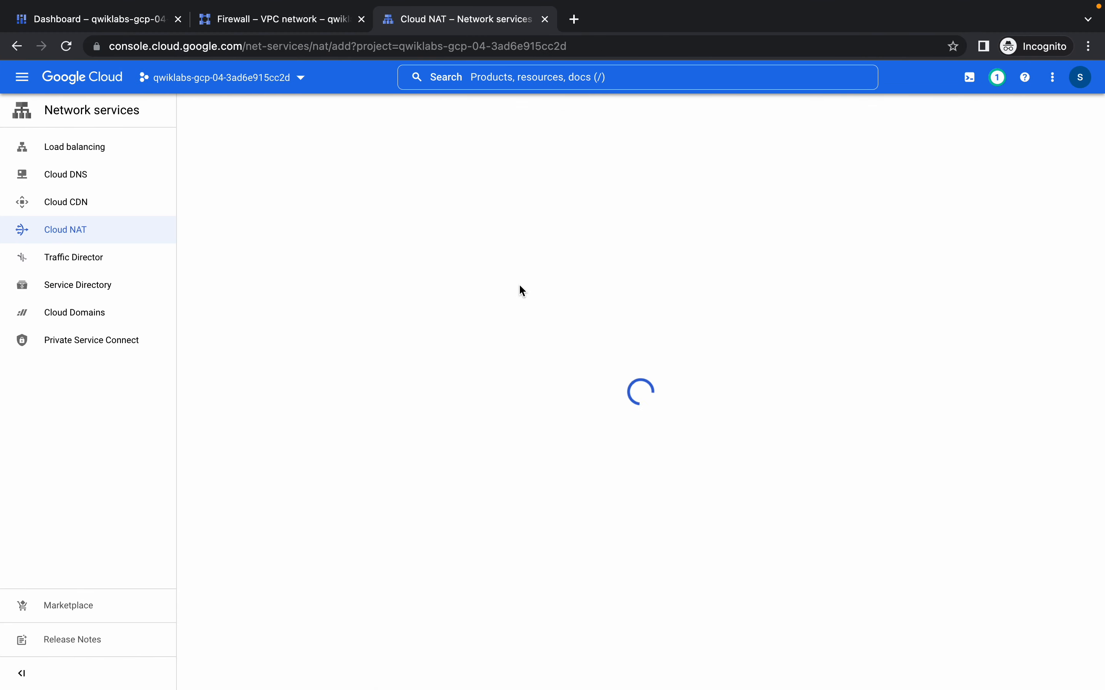
pyautogui.click(340, 259)
pyautogui.press('super+v')
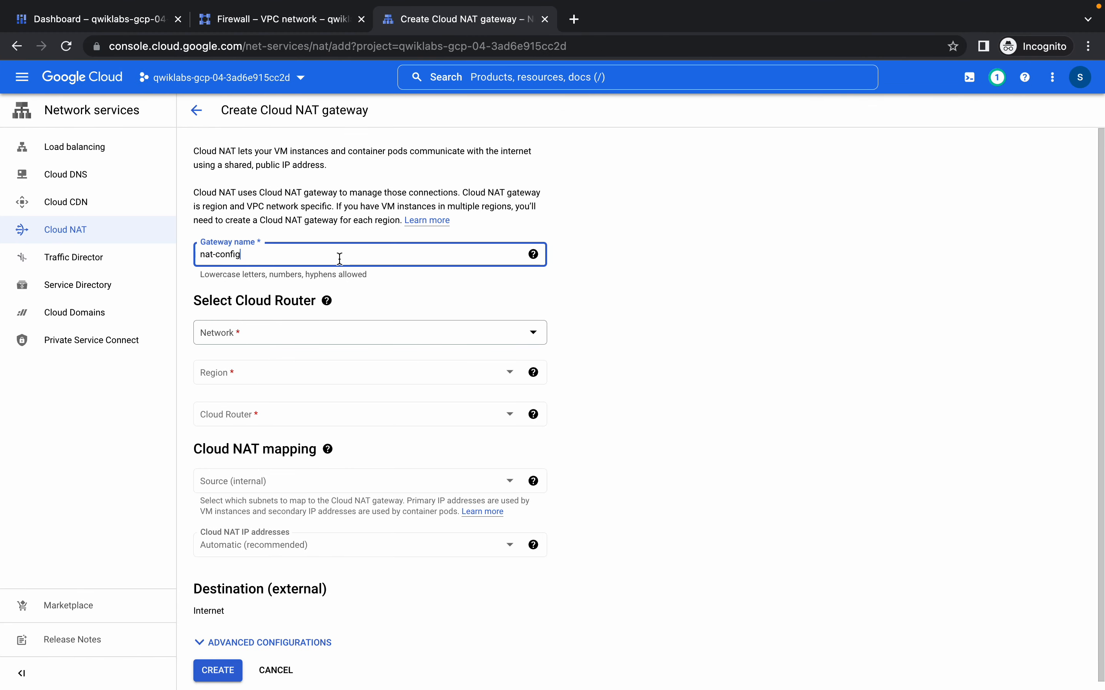
# Set the NAT gateway's network to default and its region to us-central1 (Iowa)
pyautogui.click(289, 332)
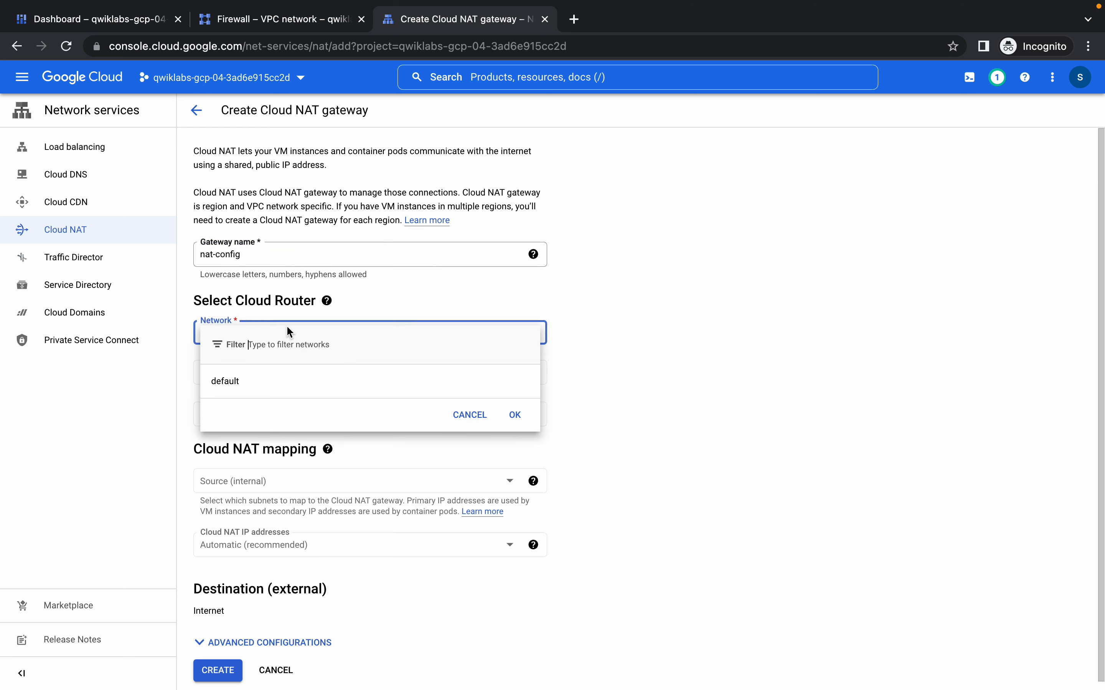
pyautogui.click(267, 386)
pyautogui.click(283, 381)
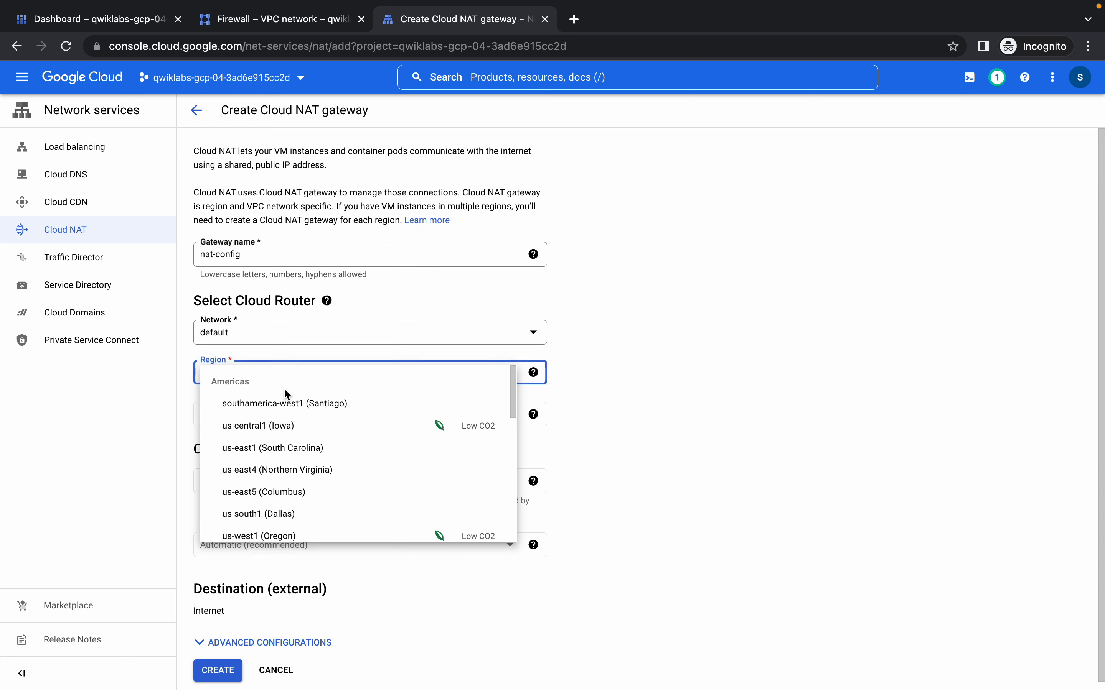
pyautogui.click(276, 426)
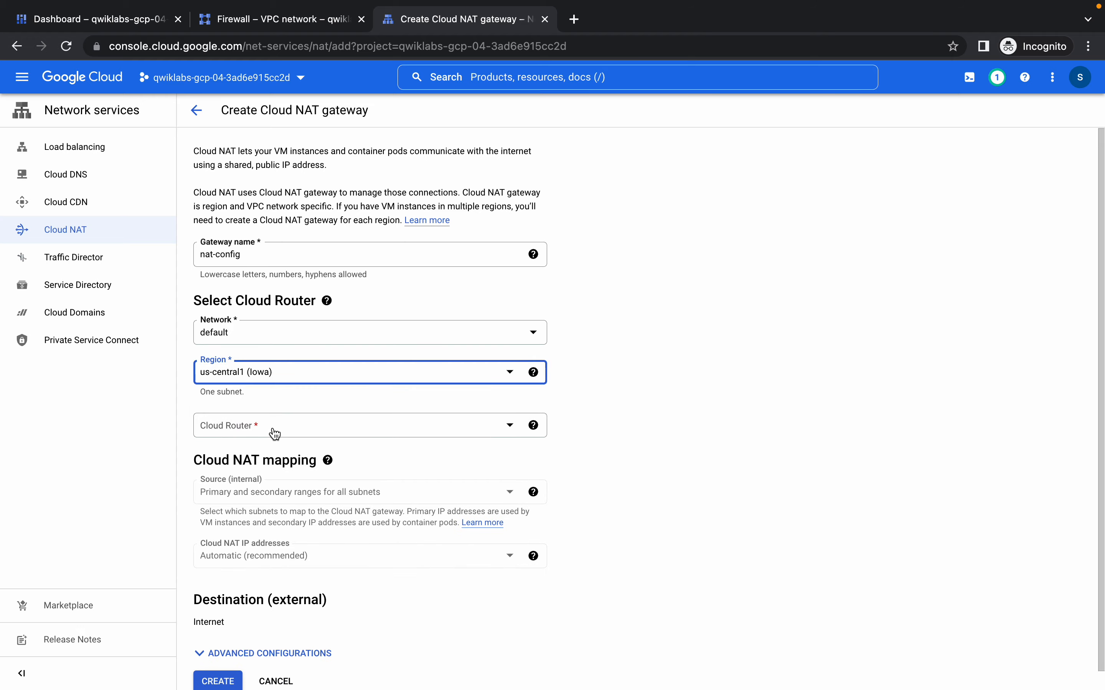
# Create a new Cloud Router for the gateway, using the name nat-router-us-central1 copied from the lab instructions
pyautogui.click(275, 434)
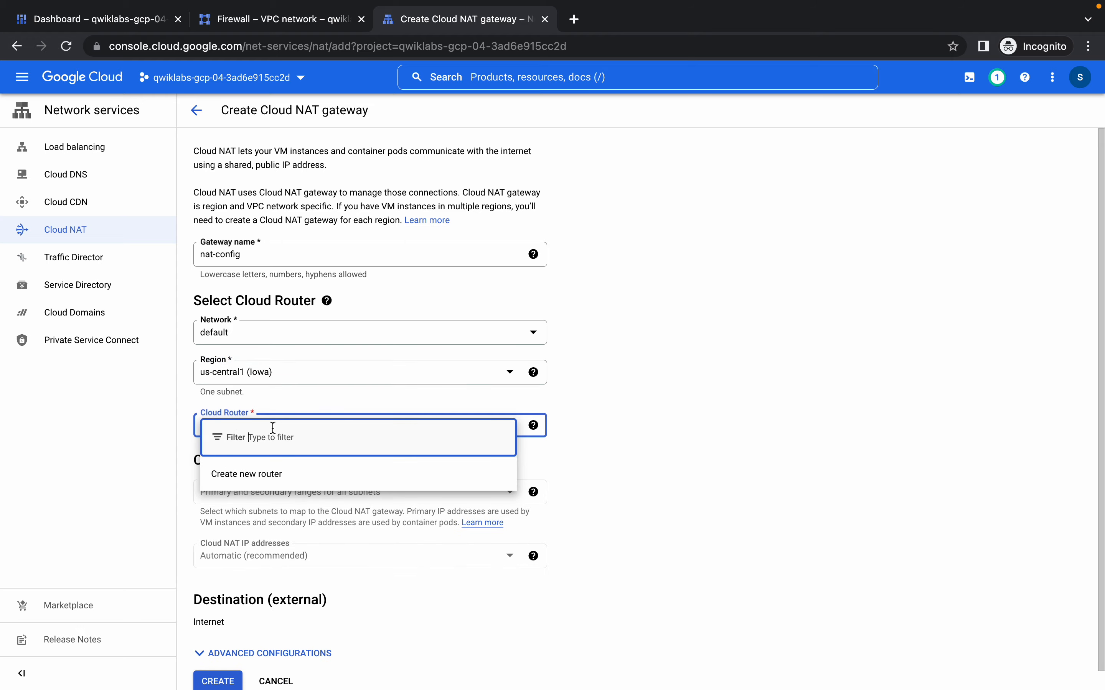
pyautogui.click(260, 477)
pyautogui.hotkey('ctrl', 'Left')
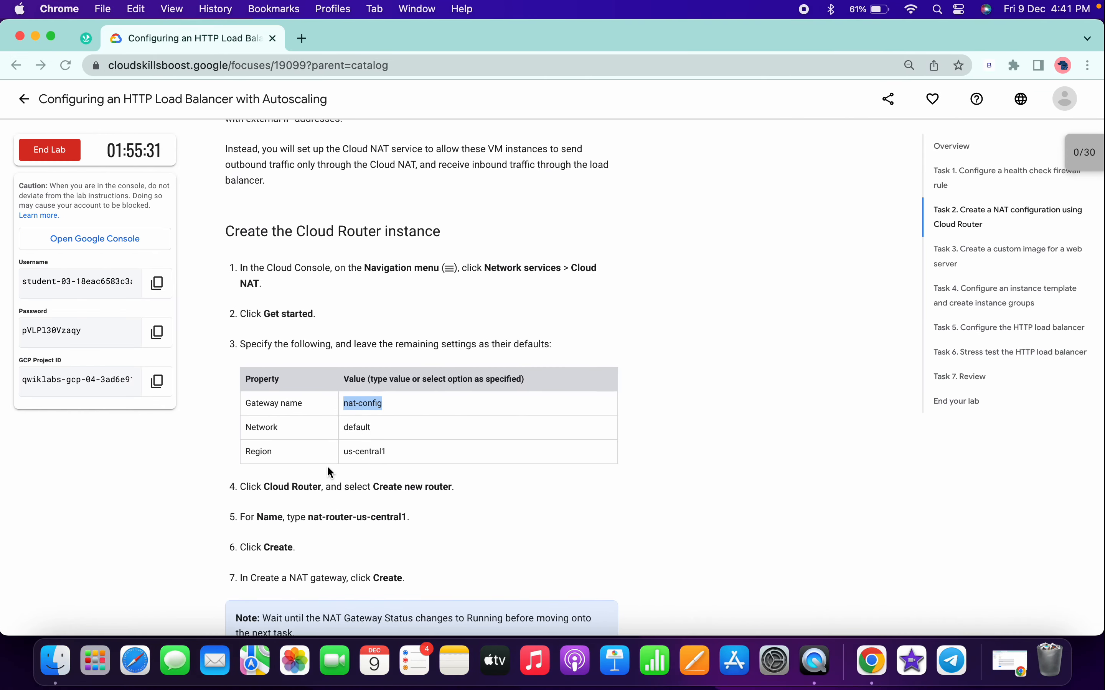
pyautogui.scroll(-3, 327, 465)
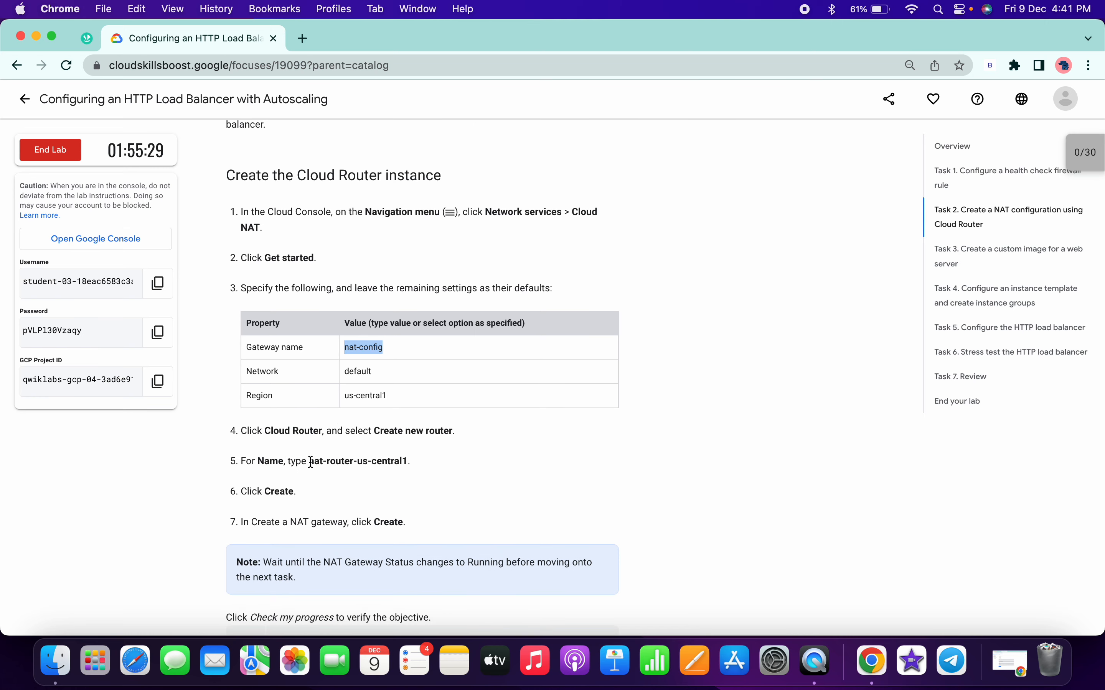
pyautogui.moveTo(311, 463); pyautogui.dragTo(408, 458)
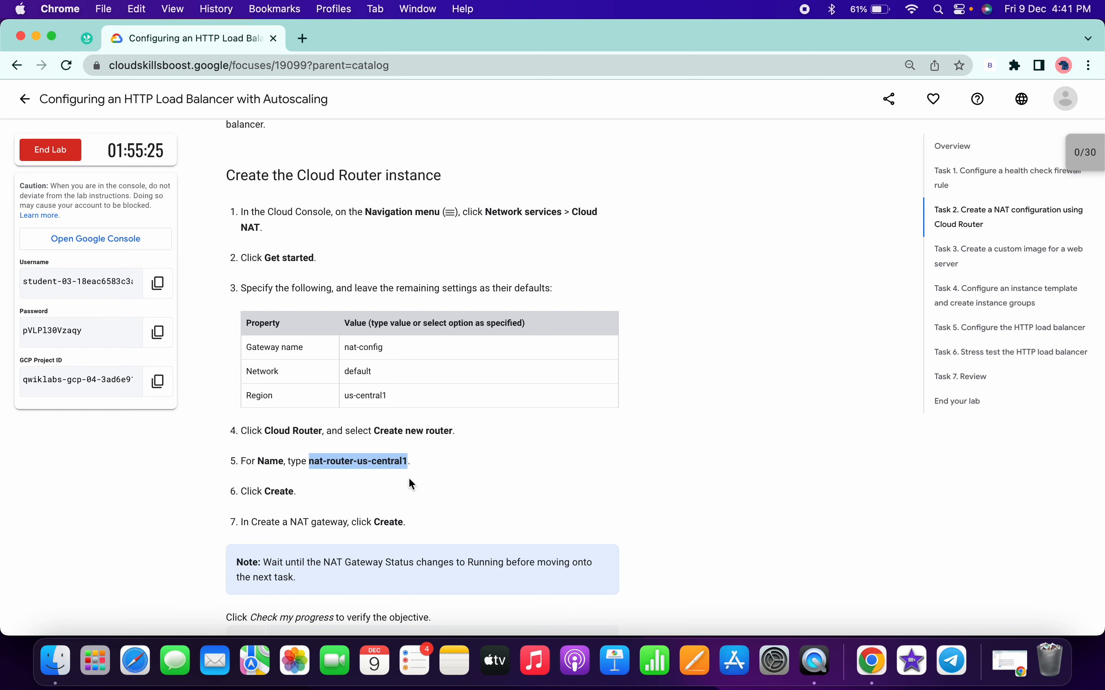
pyautogui.hotkey('ctrl', 'Right')
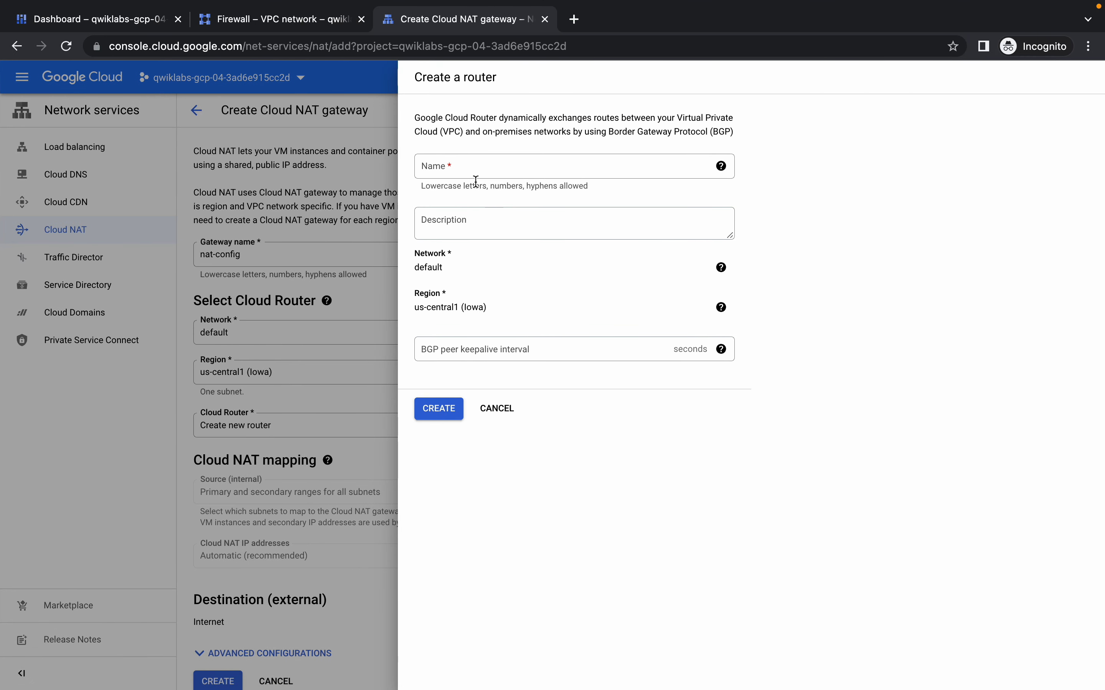
pyautogui.click(469, 175)
pyautogui.press('super+v')
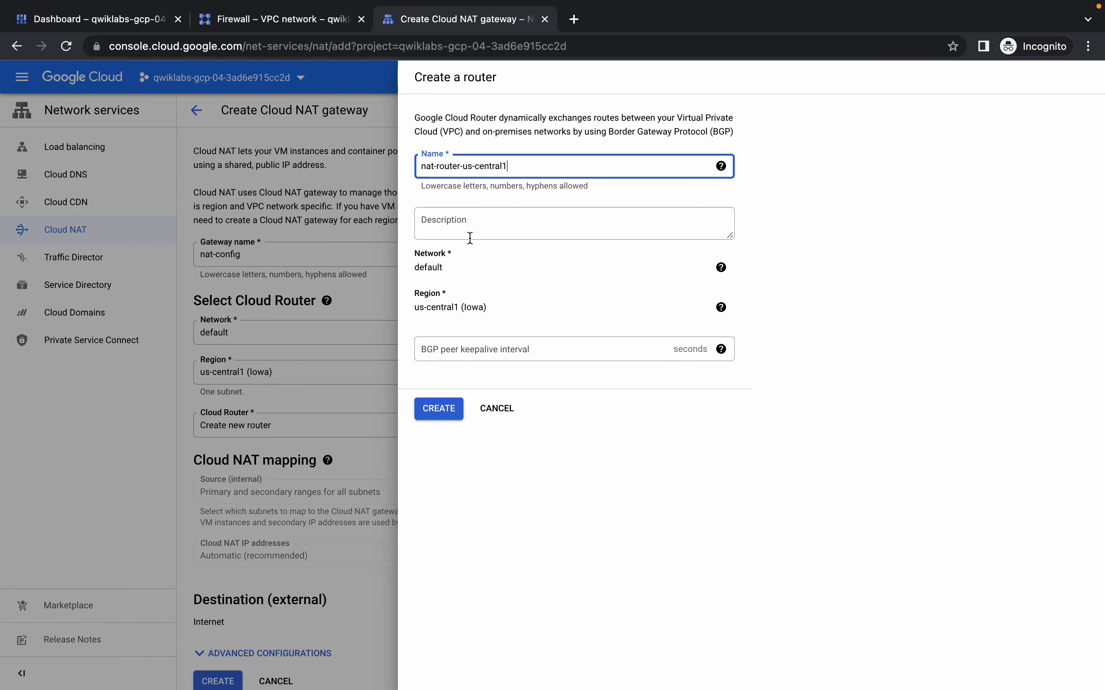
pyautogui.click(439, 409)
# Check the remaining gateway instructions in the lab and create the Cloud NAT gateway with the other settings at their defaults
pyautogui.hotkey('ctrl', 'Left')
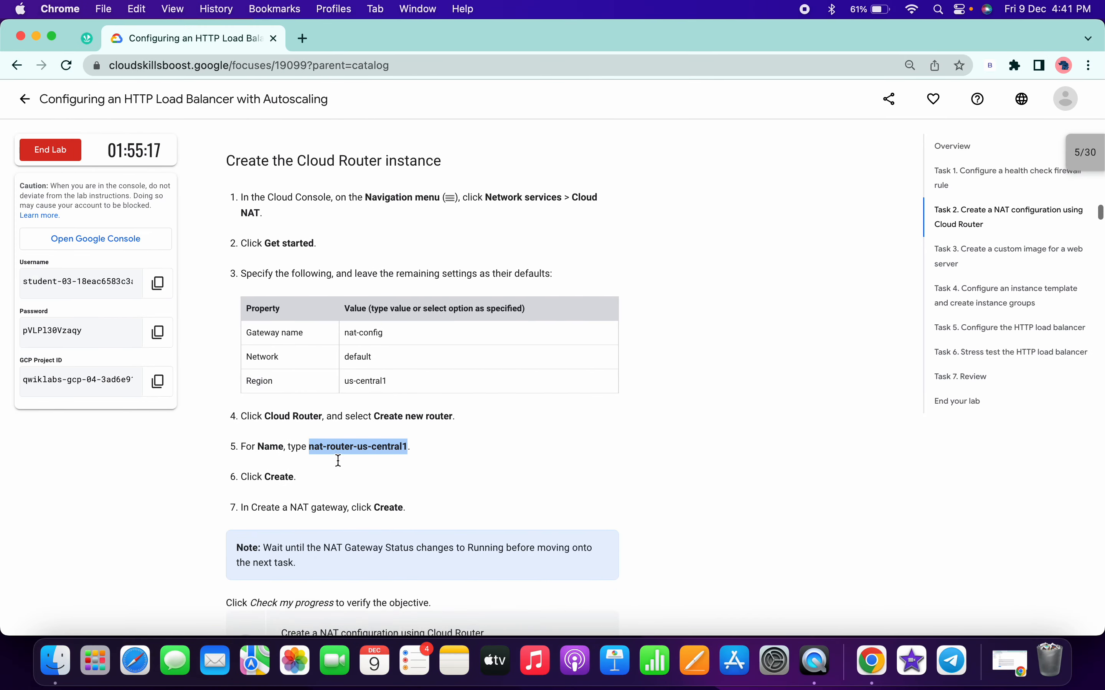
pyautogui.scroll(-4, 339, 461)
pyautogui.hotkey('ctrl', 'Right')
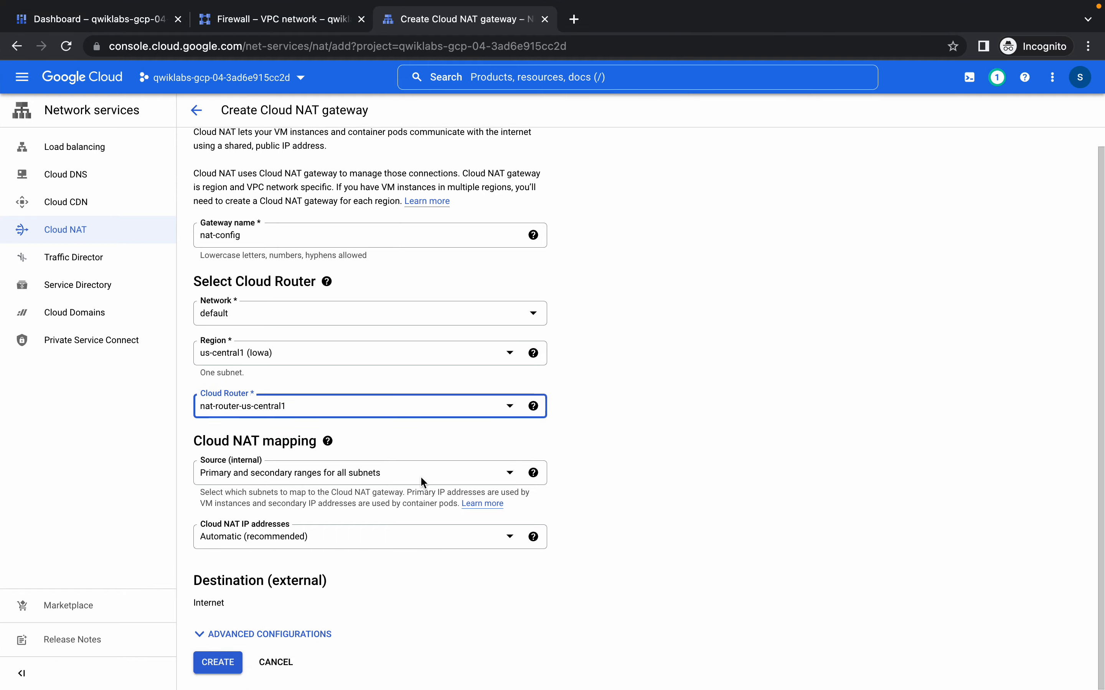
pyautogui.click(214, 671)
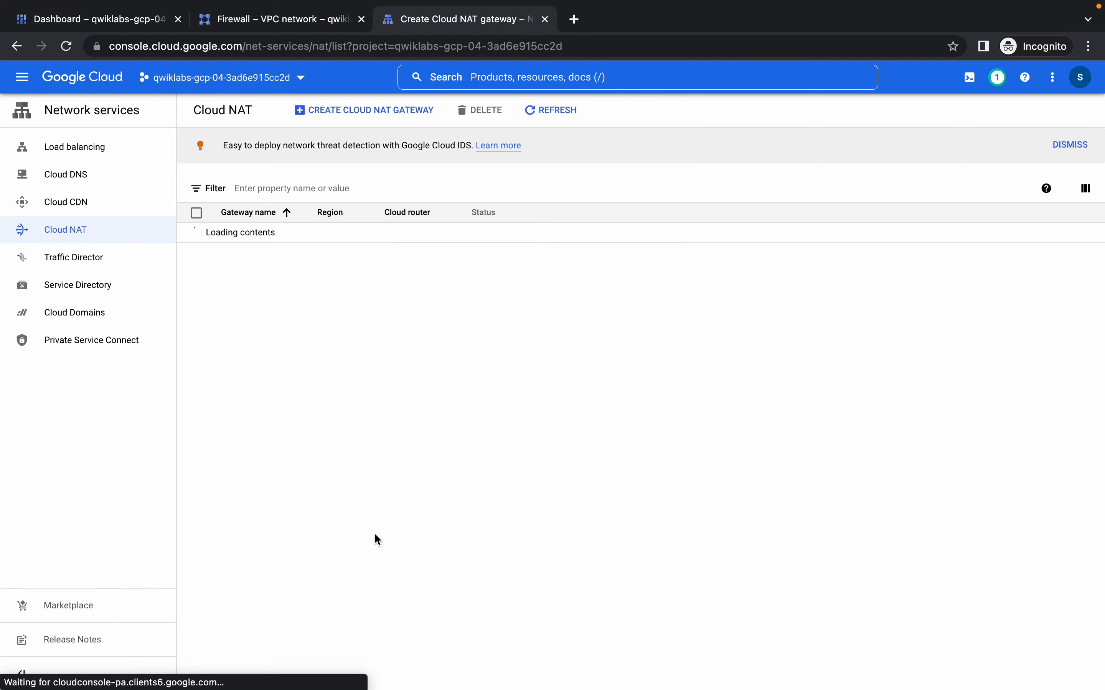
# Return to Task 1 in the lab instructions and check progress for the health check firewall rule objective
pyautogui.hotkey('ctrl', 'Left')
pyautogui.hotkey('ctrl', 'Right')
pyautogui.hotkey('ctrl', 'Left')
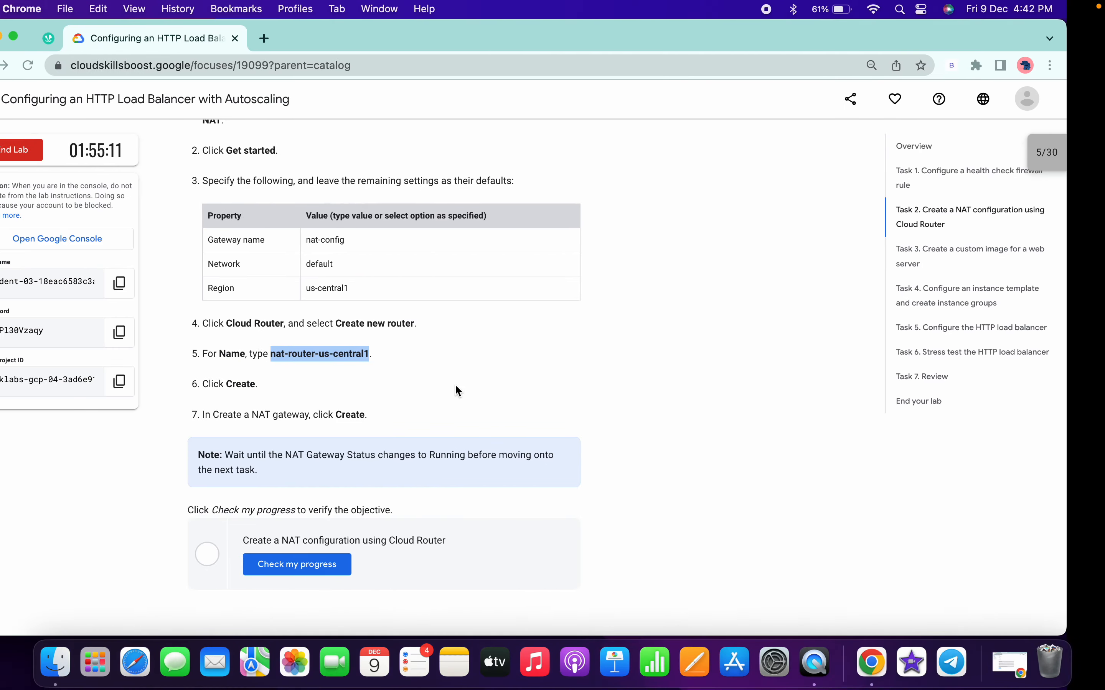
pyautogui.scroll(7, 455, 379)
pyautogui.scroll(2, 457, 377)
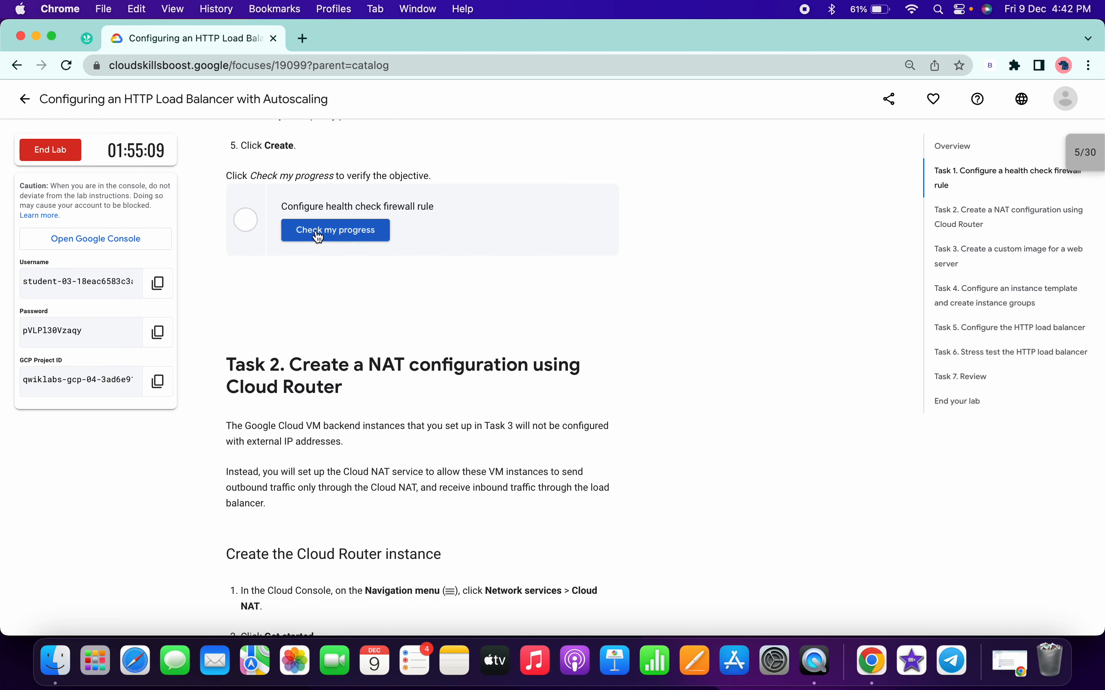
pyautogui.click(317, 234)
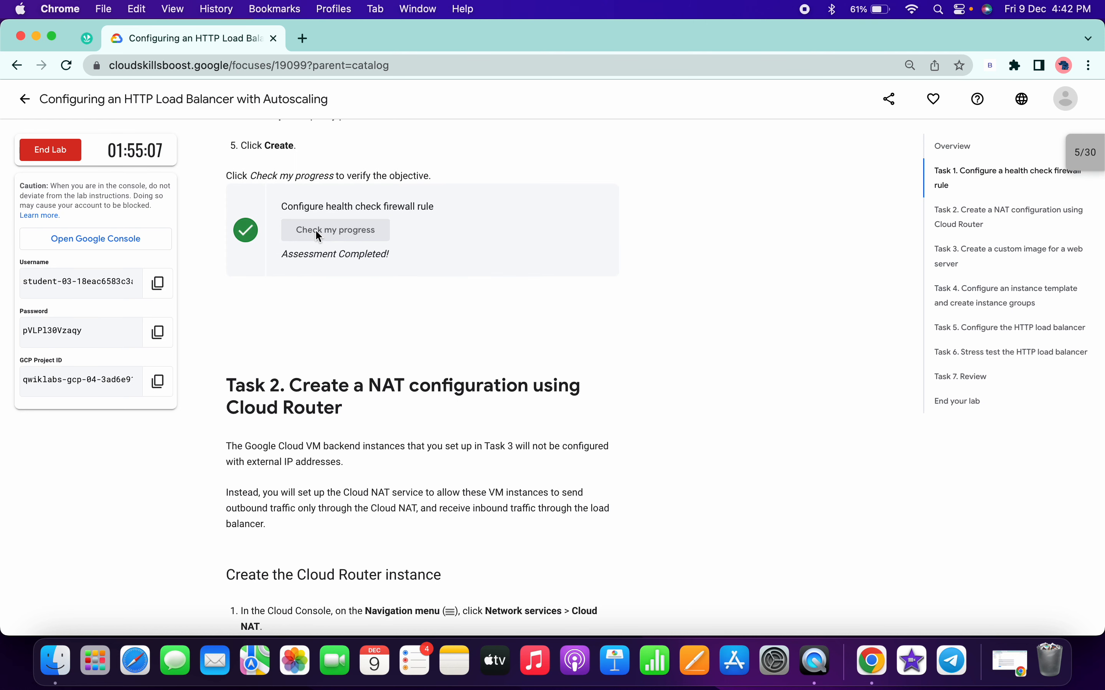
# Refresh the Cloud NAT gateway list and check lab progress for the NAT configuration using Cloud Router objective
pyautogui.scroll(-8, 315, 229)
pyautogui.scroll(-10, 316, 231)
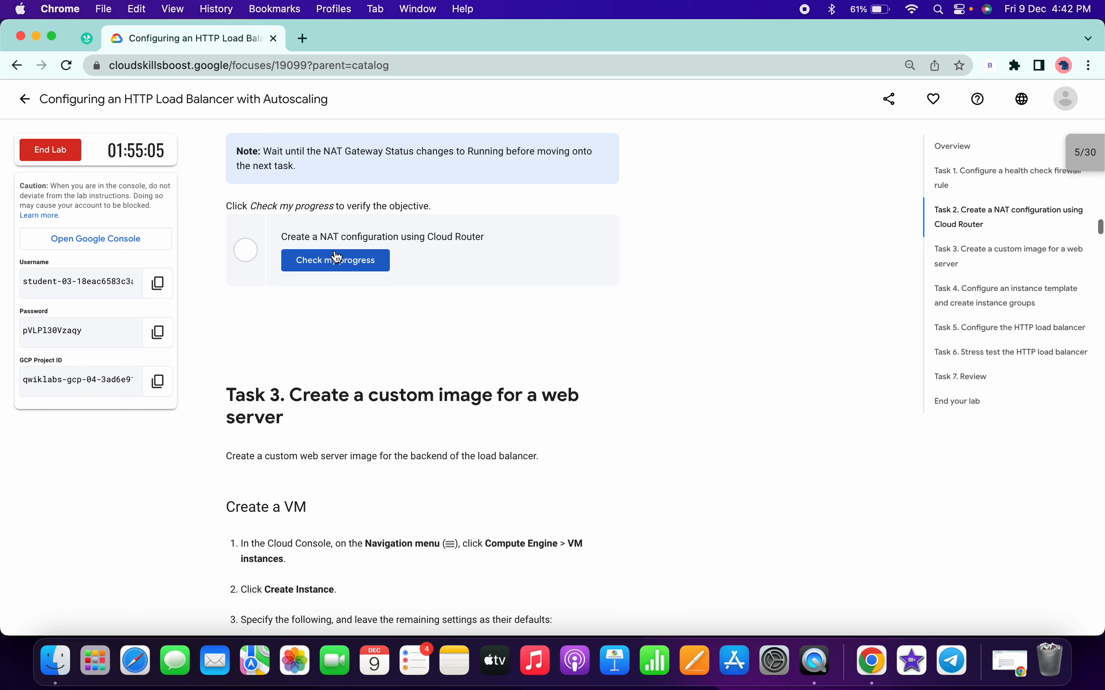
pyautogui.hotkey('ctrl', 'Right')
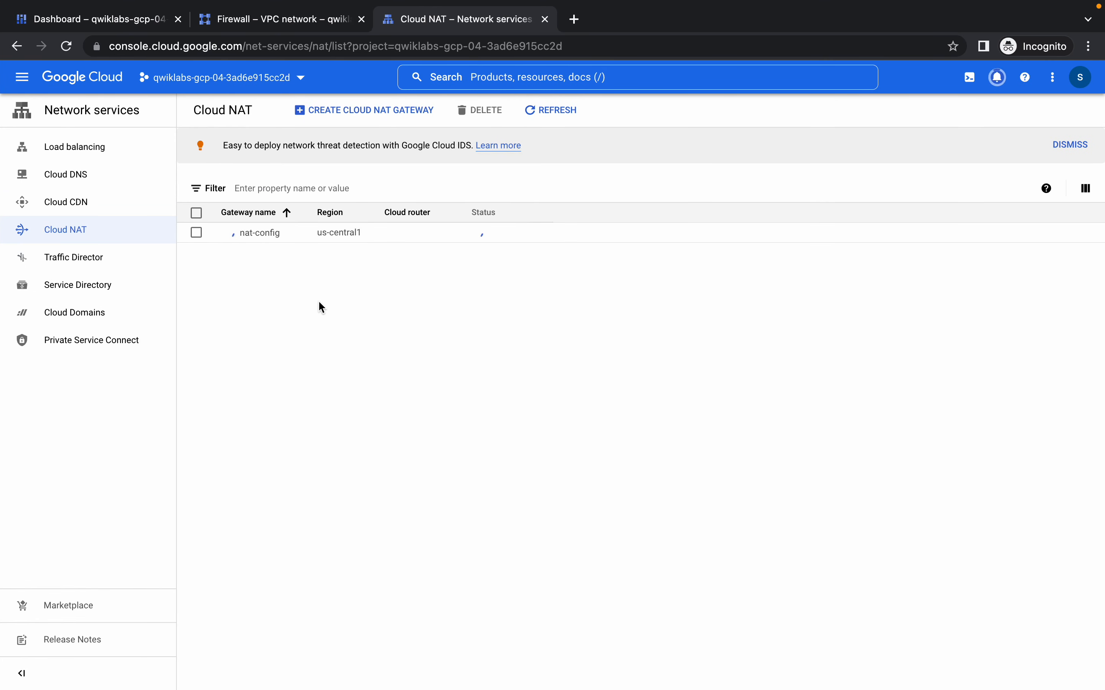
pyautogui.click(539, 122)
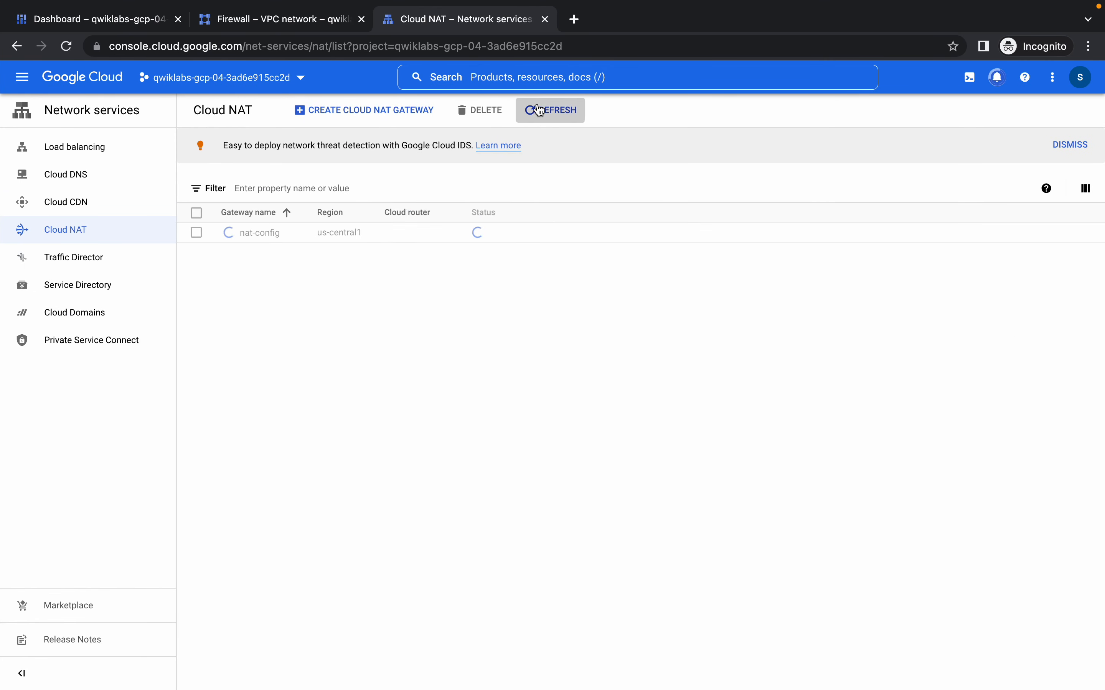
pyautogui.hotkey('ctrl', 'Left')
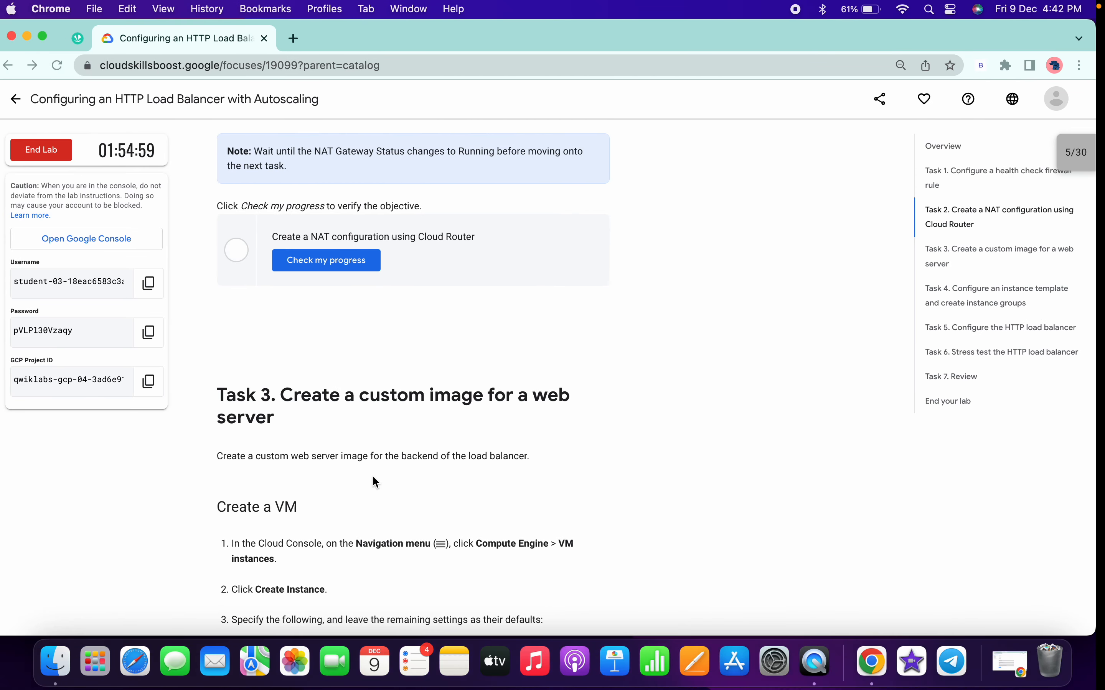
pyautogui.click(342, 265)
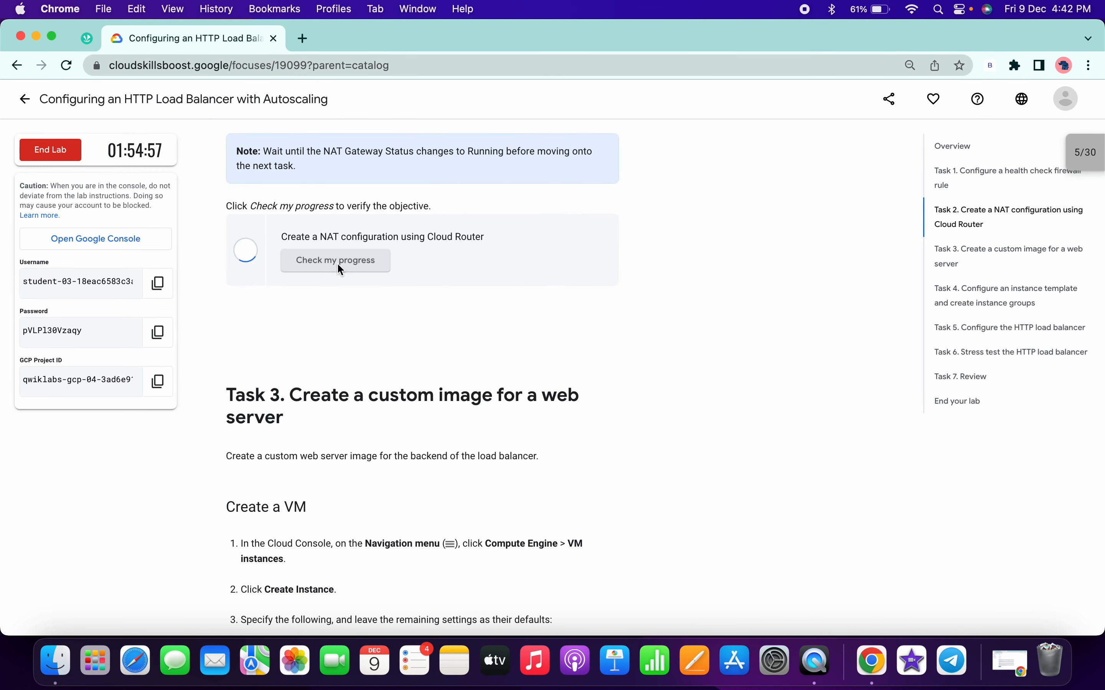
# Copy the VM name webserver from the Task 3 property table in the lab instructions
pyautogui.scroll(-6, 364, 351)
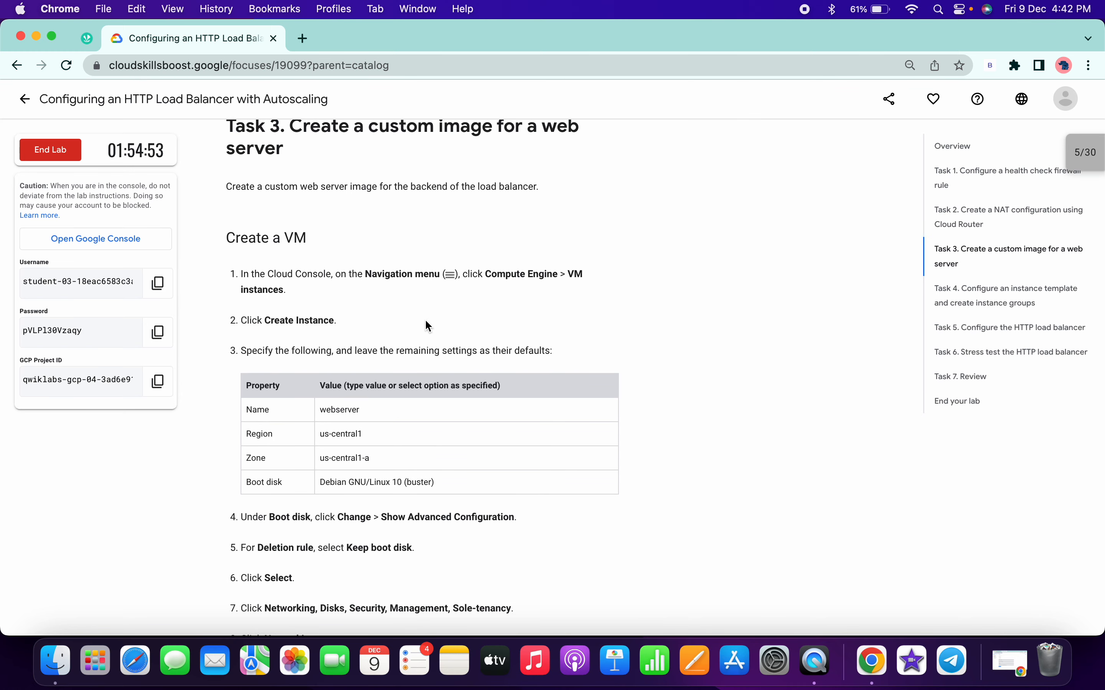
pyautogui.doubleClick(331, 411)
pyautogui.press('super+c')
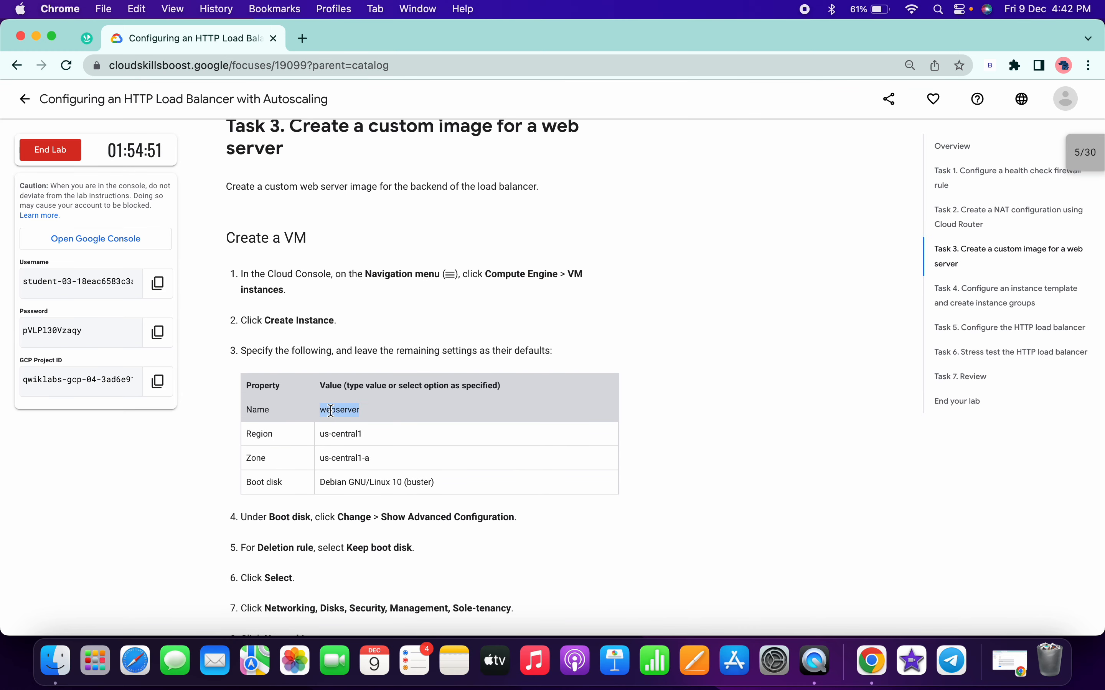
# Search the Google Cloud console for VM instances and open the Compute Engine VM instances page in a new tab
pyautogui.hotkey('ctrl', 'Right')
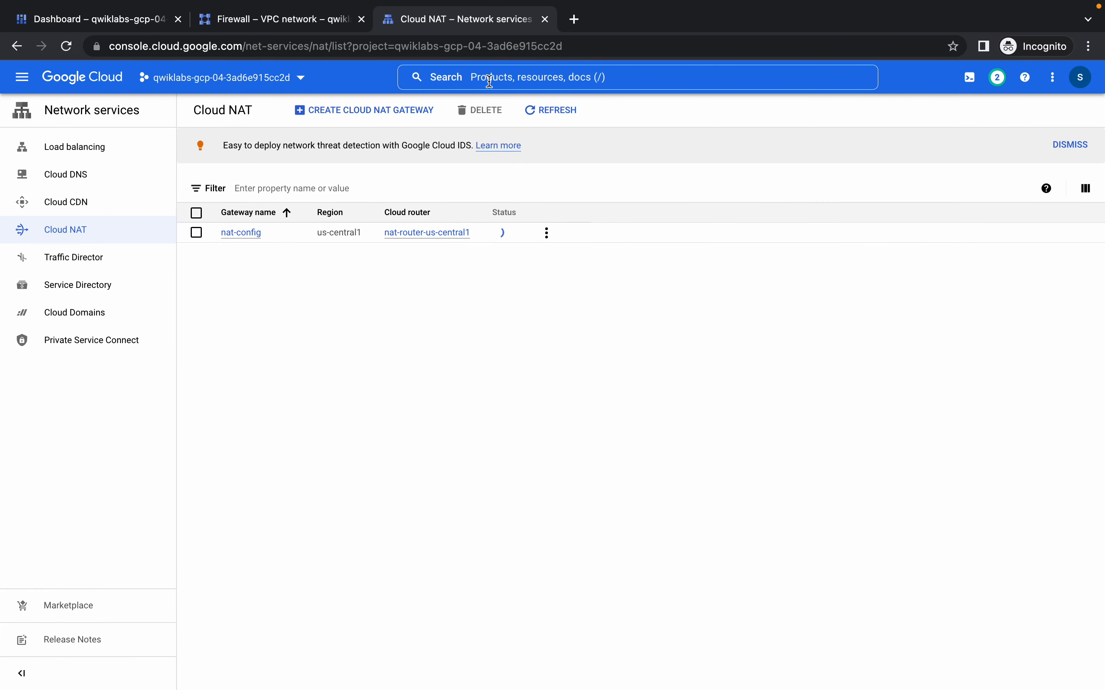
pyautogui.click(493, 81)
pyautogui.write('vm ins')
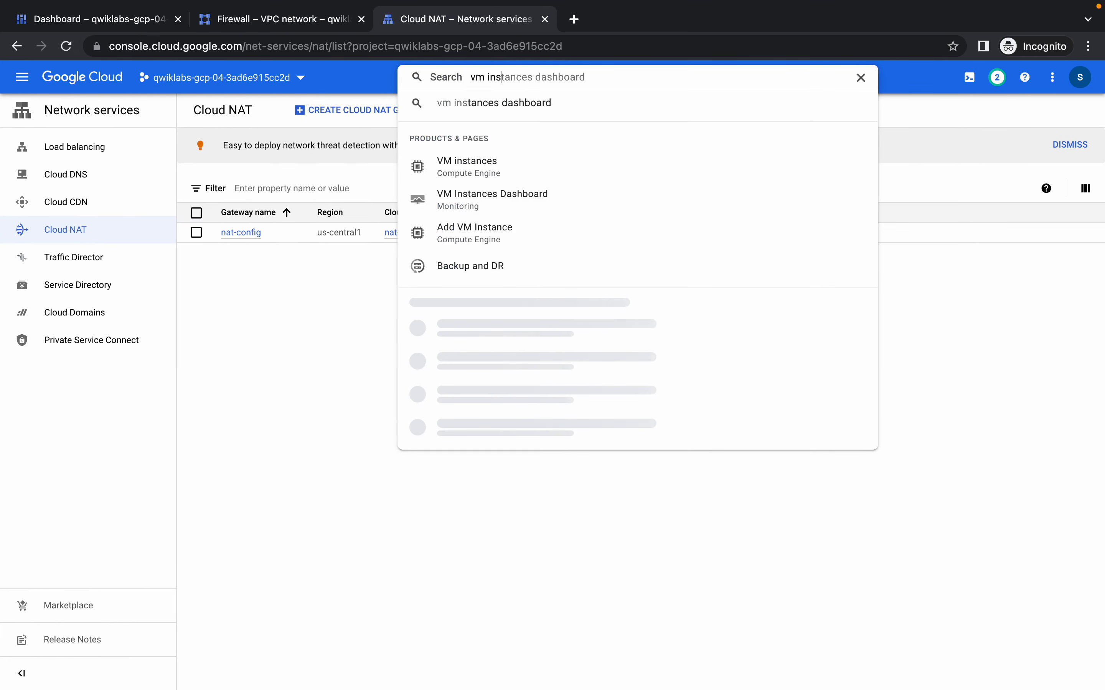
pyautogui.keyDown('super'); pyautogui.click(471, 162); pyautogui.keyUp('super')
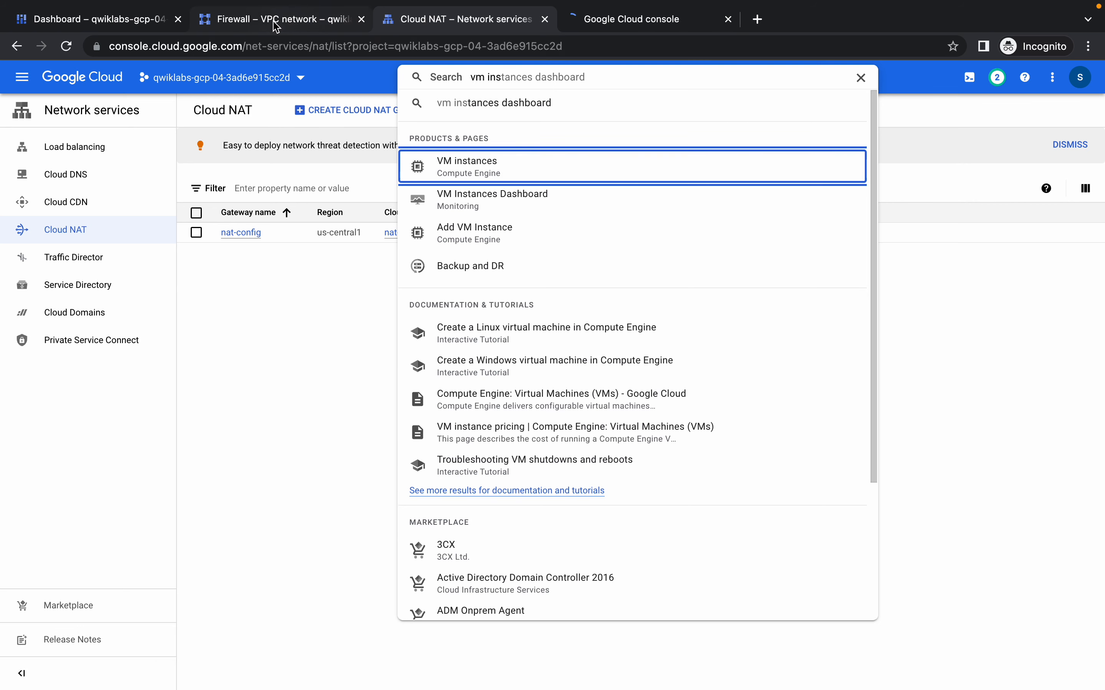
# Close the Firewall browser tab, return to the VM instances page and start creating a new instance
pyautogui.click(345, 23)
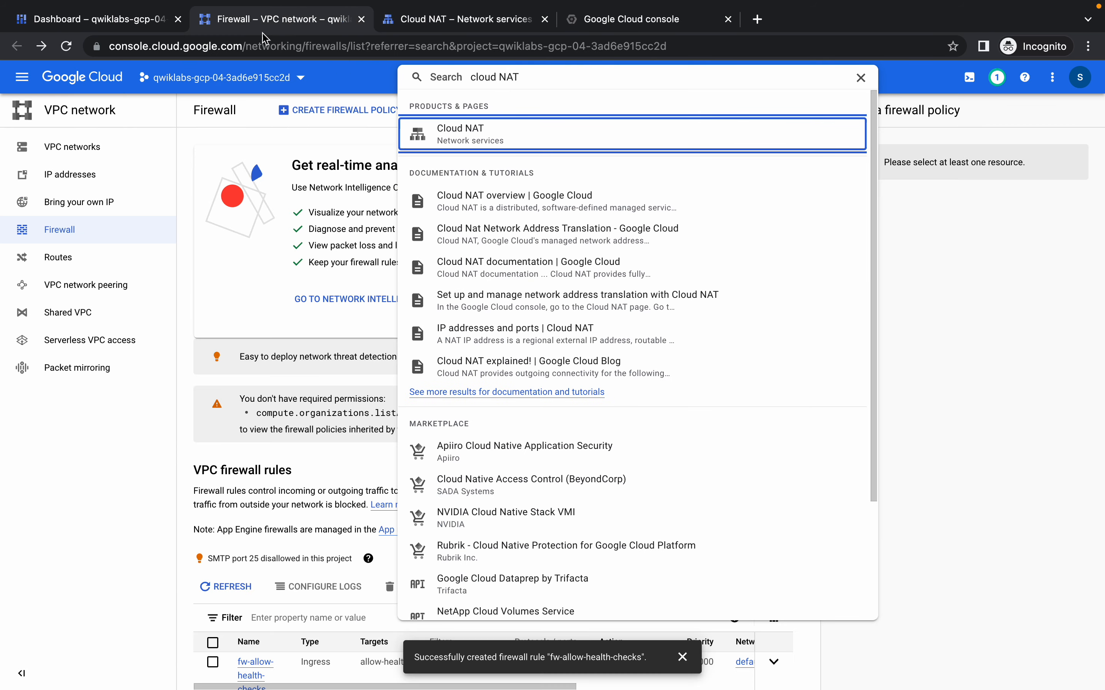
pyautogui.click(362, 19)
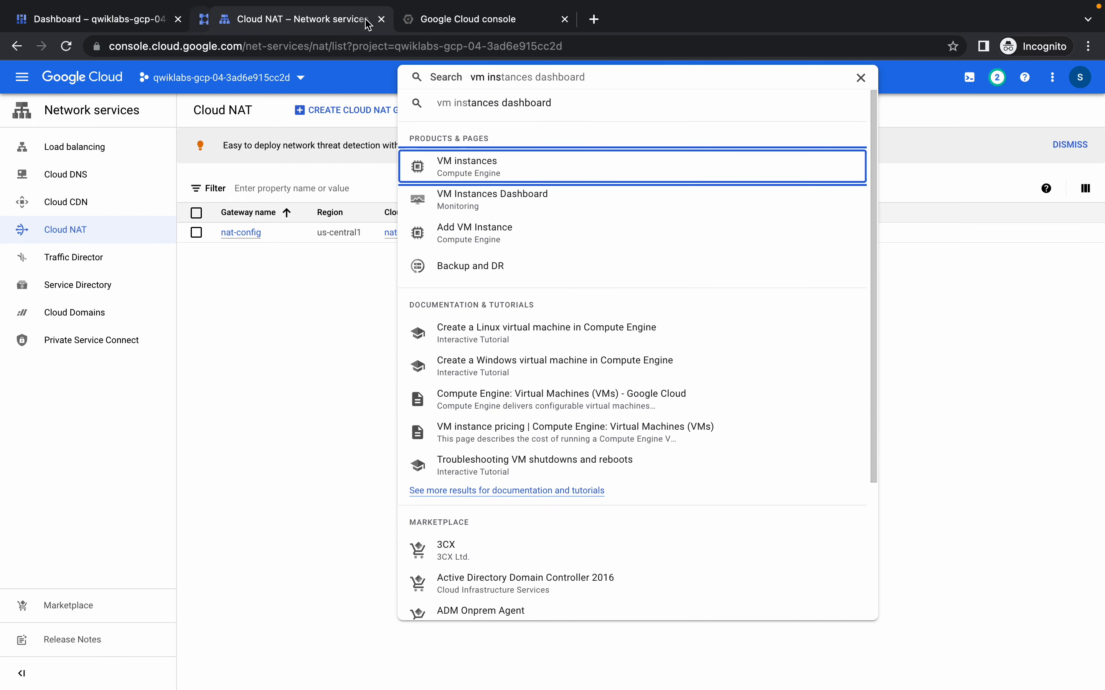
pyautogui.click(456, 19)
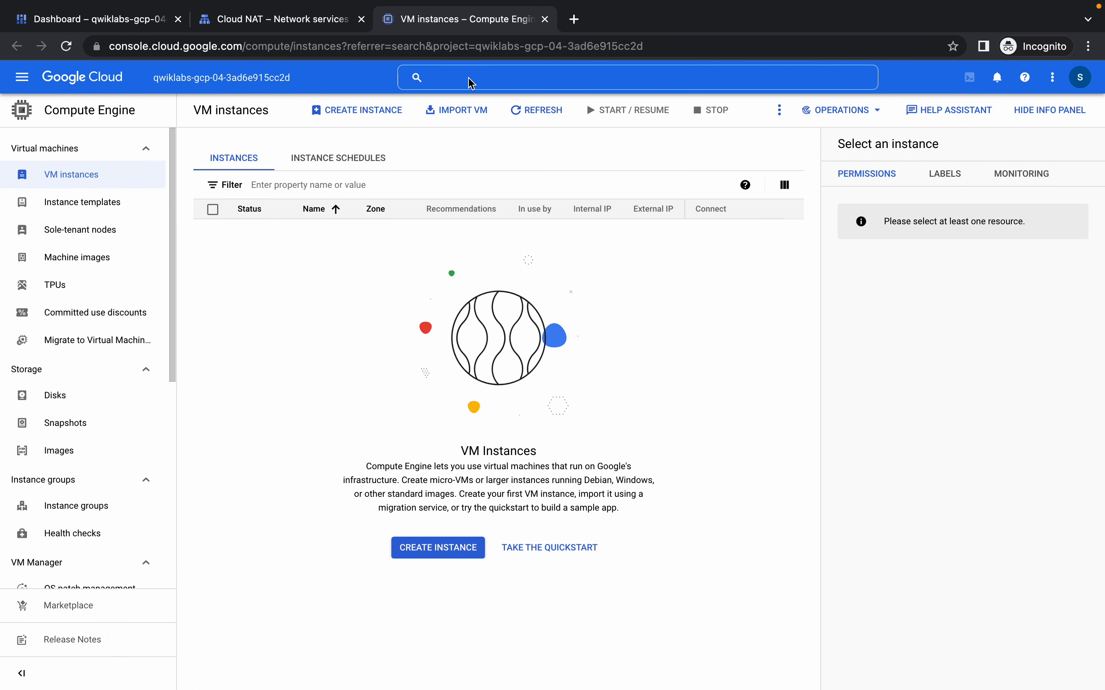
pyautogui.click(361, 110)
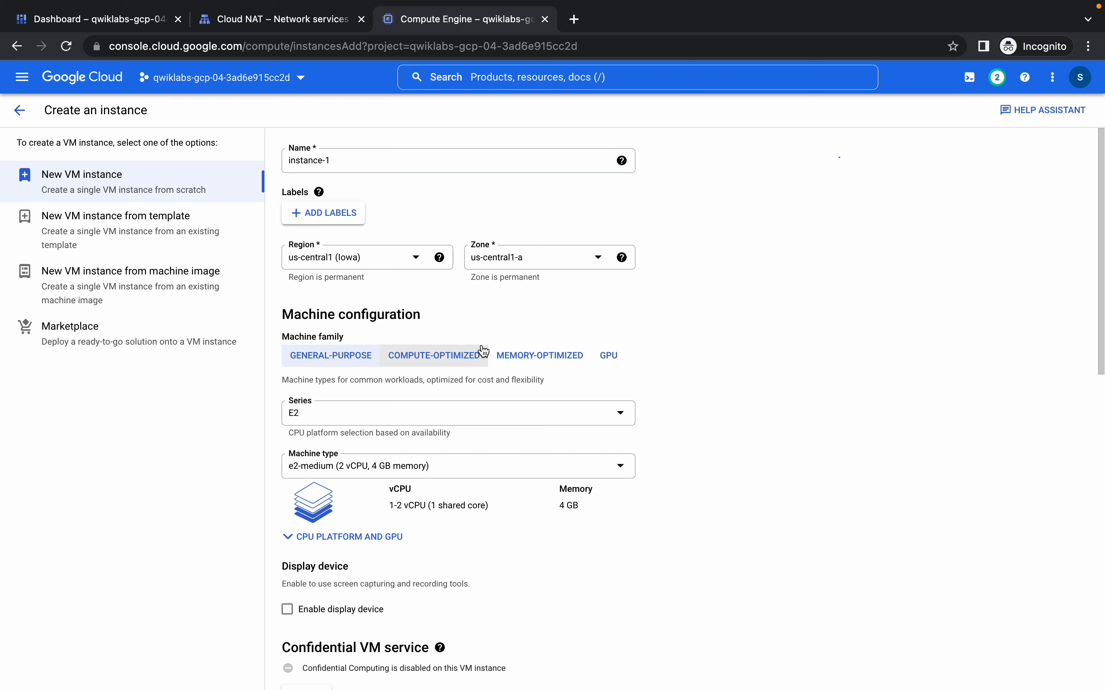
# Look over the instance creation form and name the new VM webserver, as given in the lab instructions
pyautogui.scroll(-15, 480, 347)
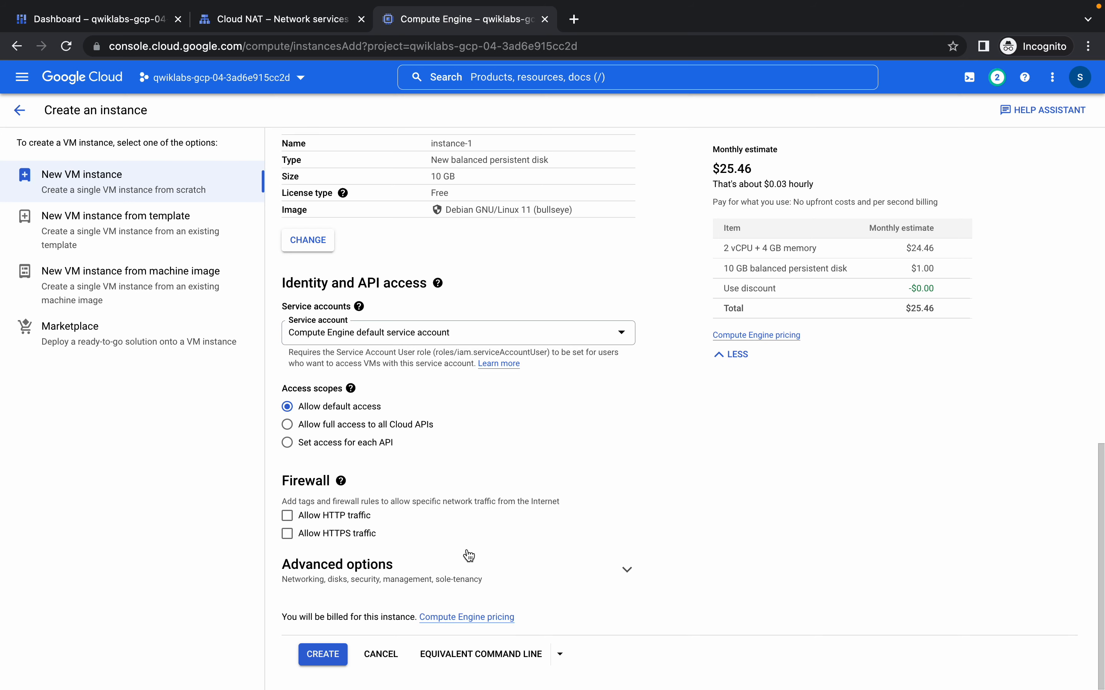
pyautogui.scroll(1, 470, 499)
pyautogui.scroll(10, 469, 499)
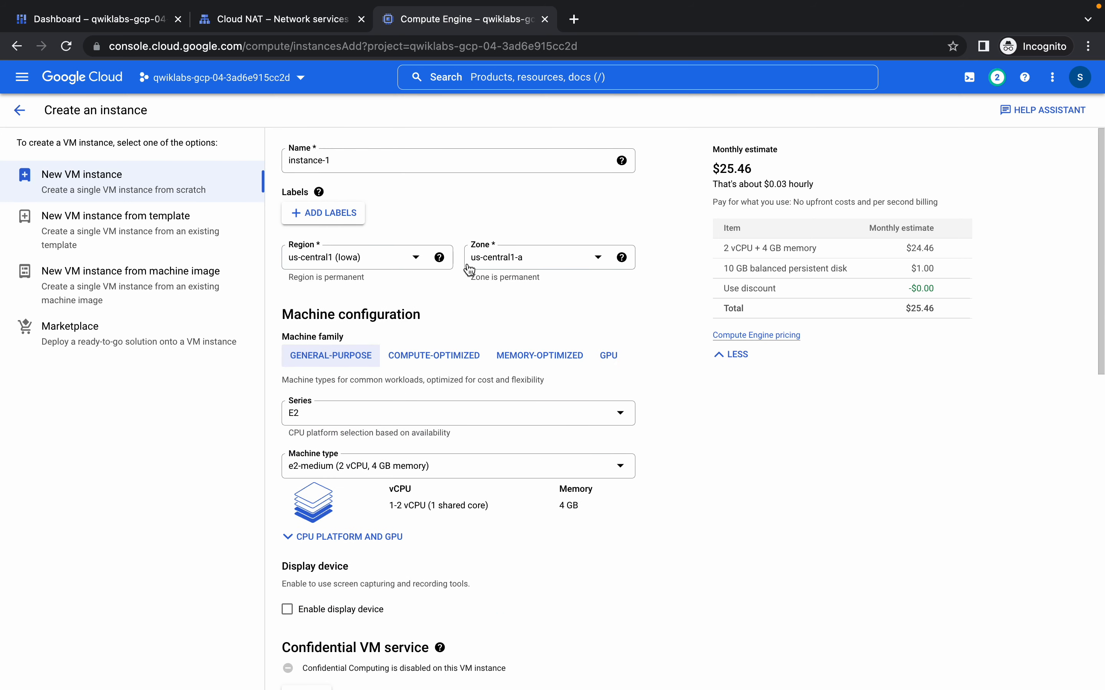
pyautogui.hotkey('ctrl', 'Left')
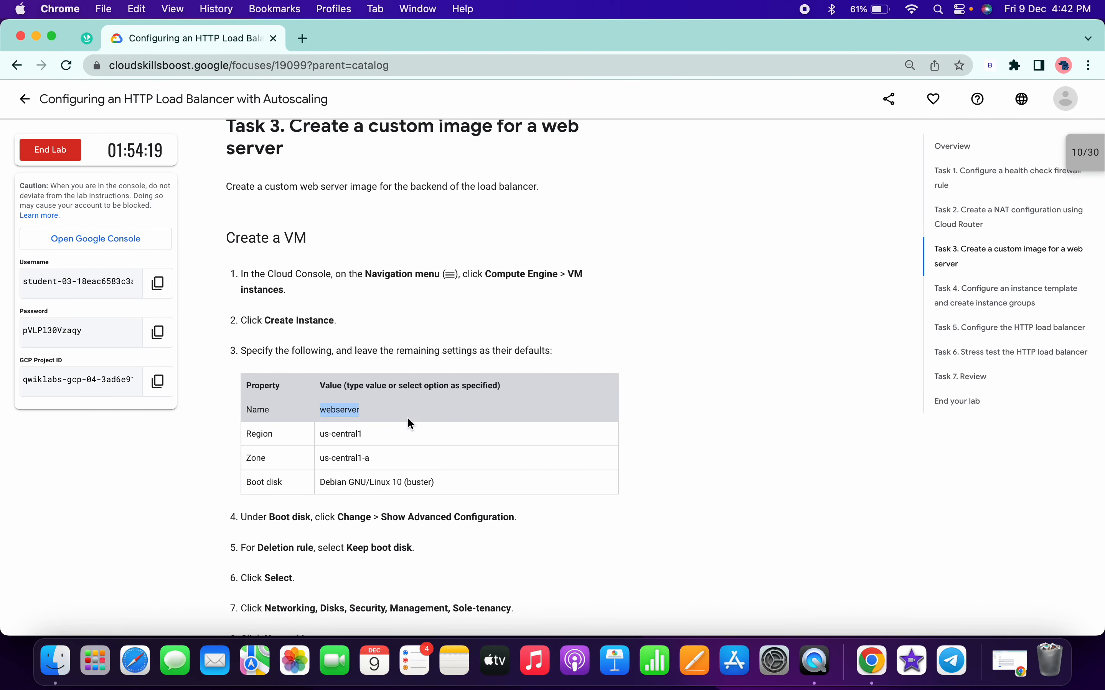
pyautogui.hotkey('ctrl', 'Right')
pyautogui.click(368, 161)
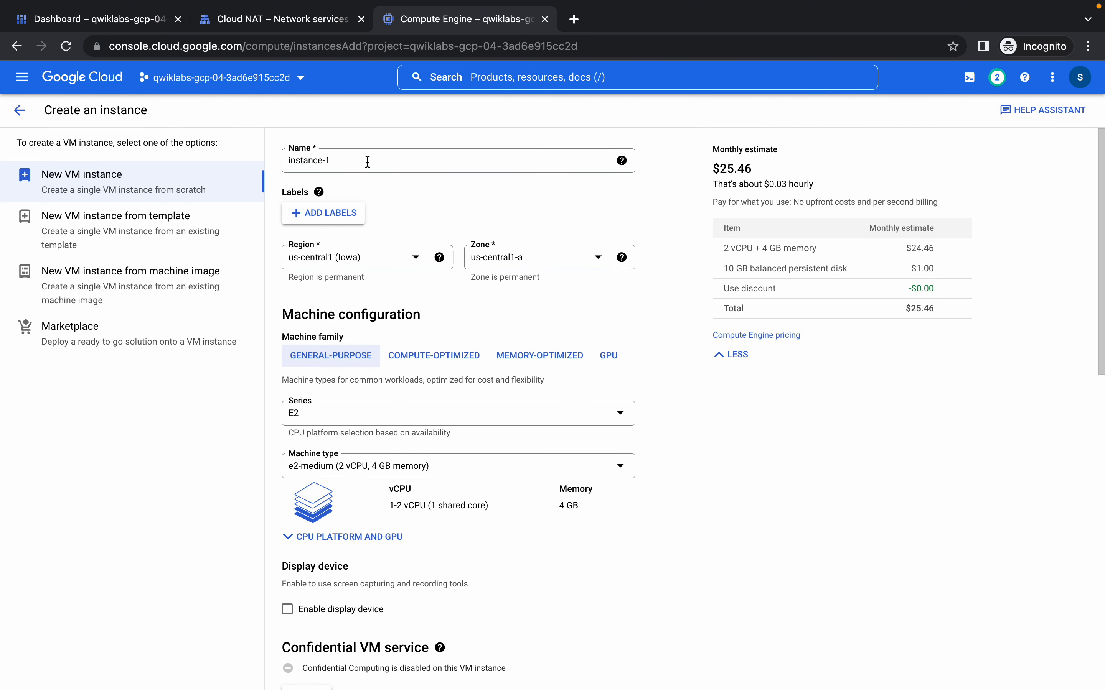
pyautogui.press('super+a')
pyautogui.press('super+v')
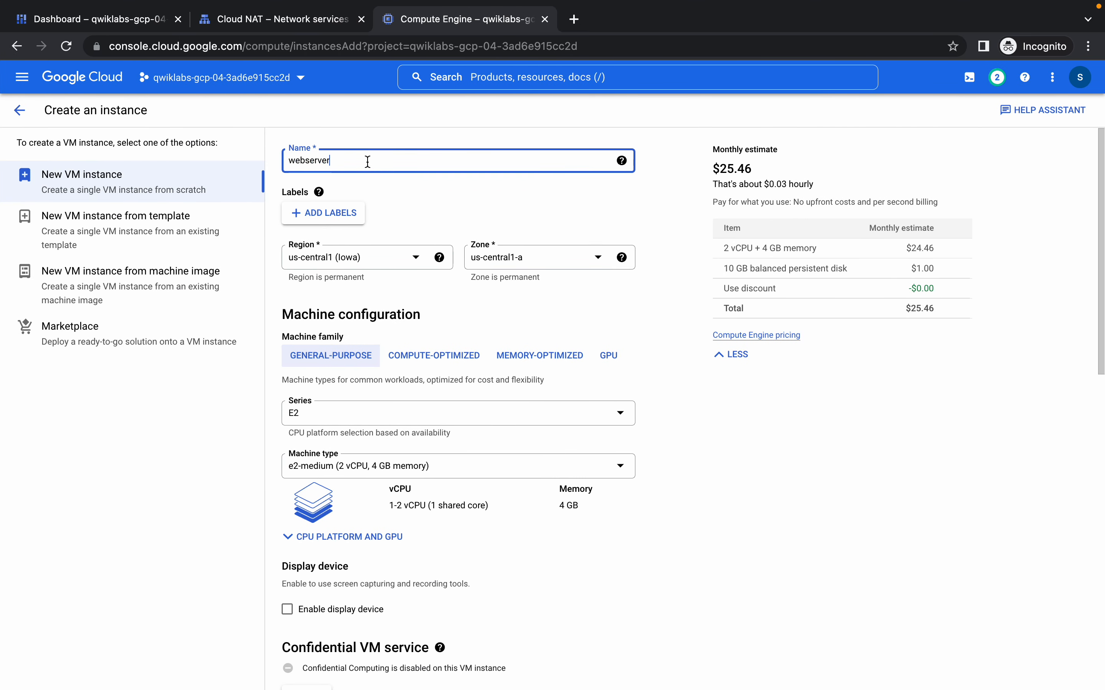
# Check the Task 3 property table and set the boot disk image to Debian GNU/Linux 10 (buster)
pyautogui.hotkey('ctrl', 'Left')
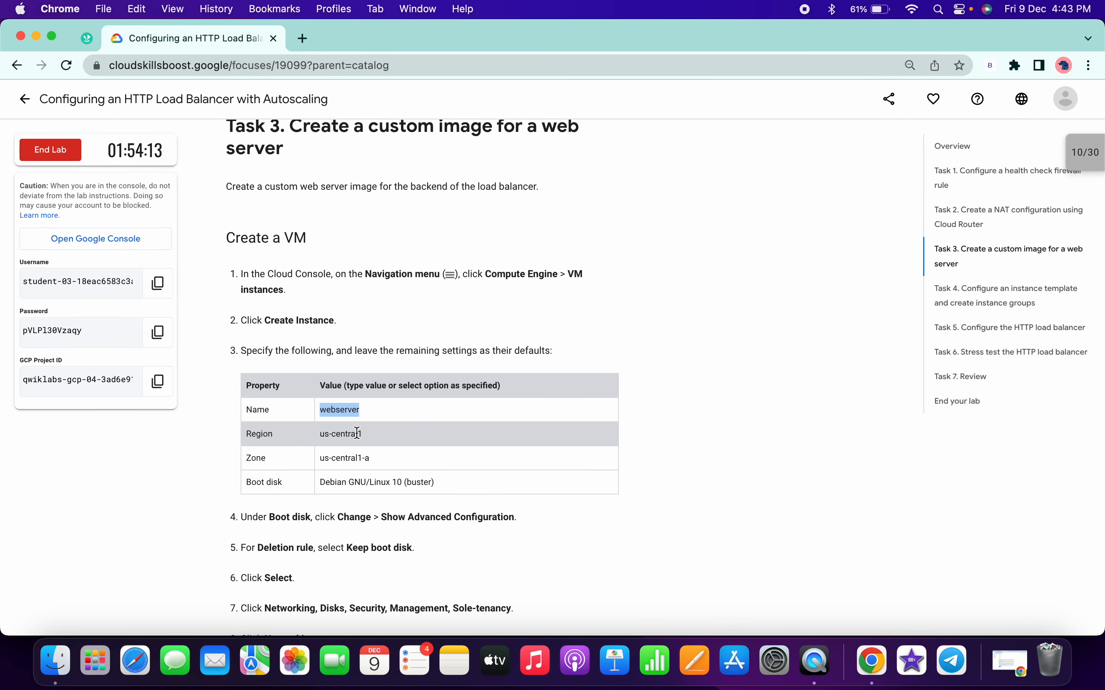
pyautogui.hotkey('ctrl', 'Right')
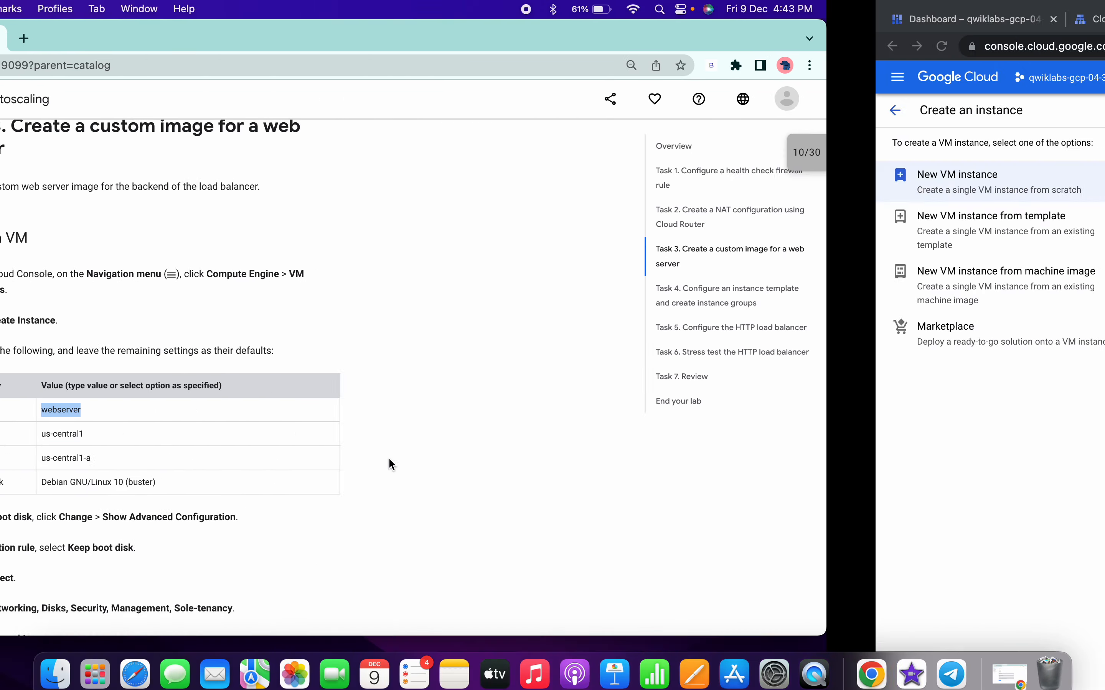
pyautogui.hotkey('ctrl', 'Left')
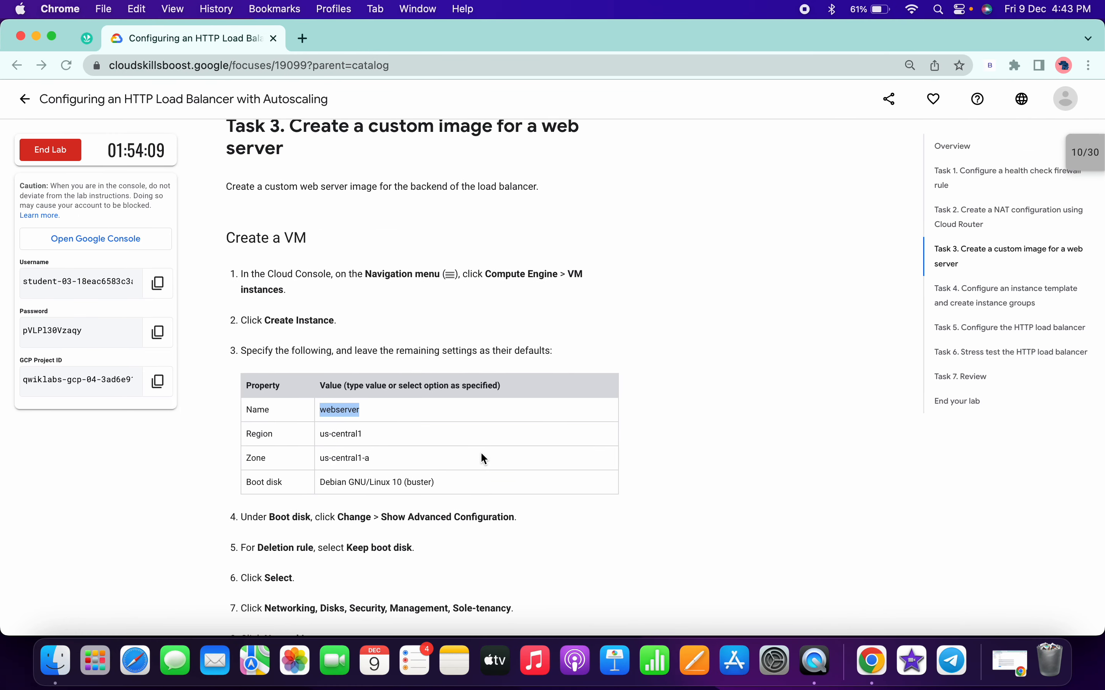
pyautogui.scroll(-5, 480, 451)
pyautogui.hotkey('ctrl', 'Right')
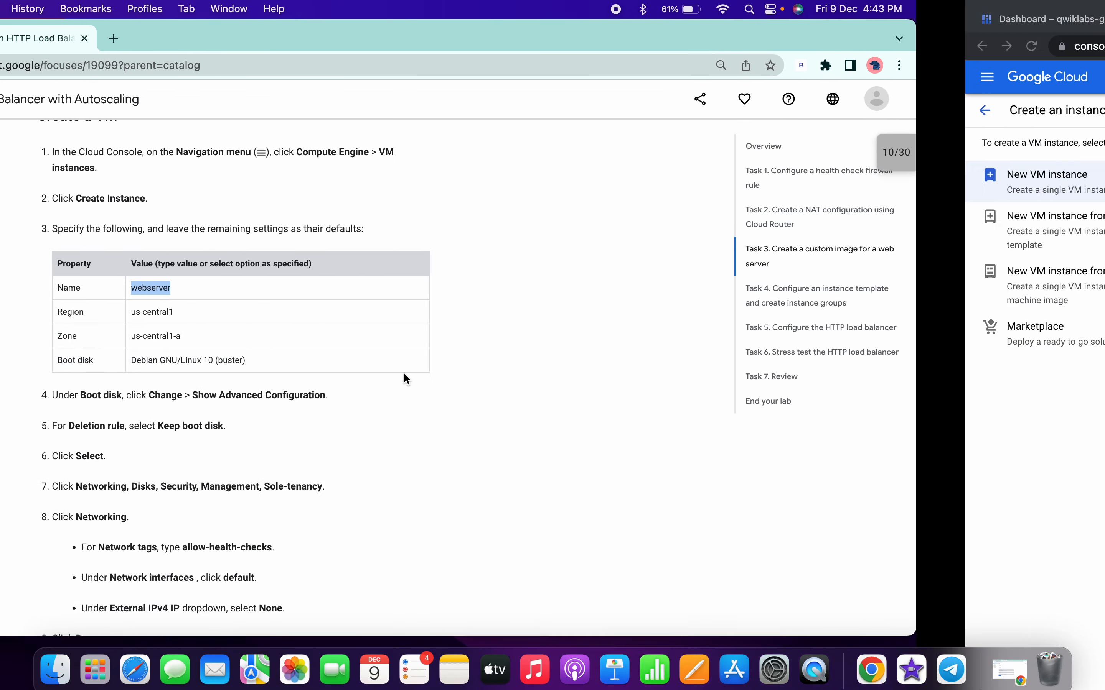
pyautogui.scroll(-8, 407, 405)
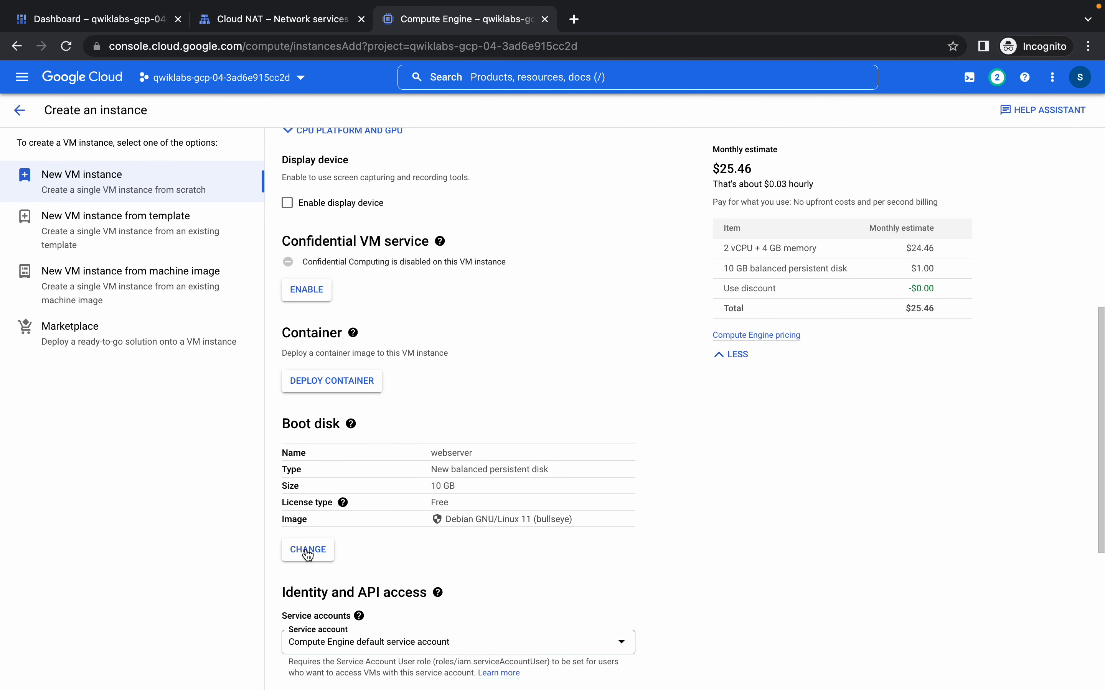
pyautogui.click(308, 549)
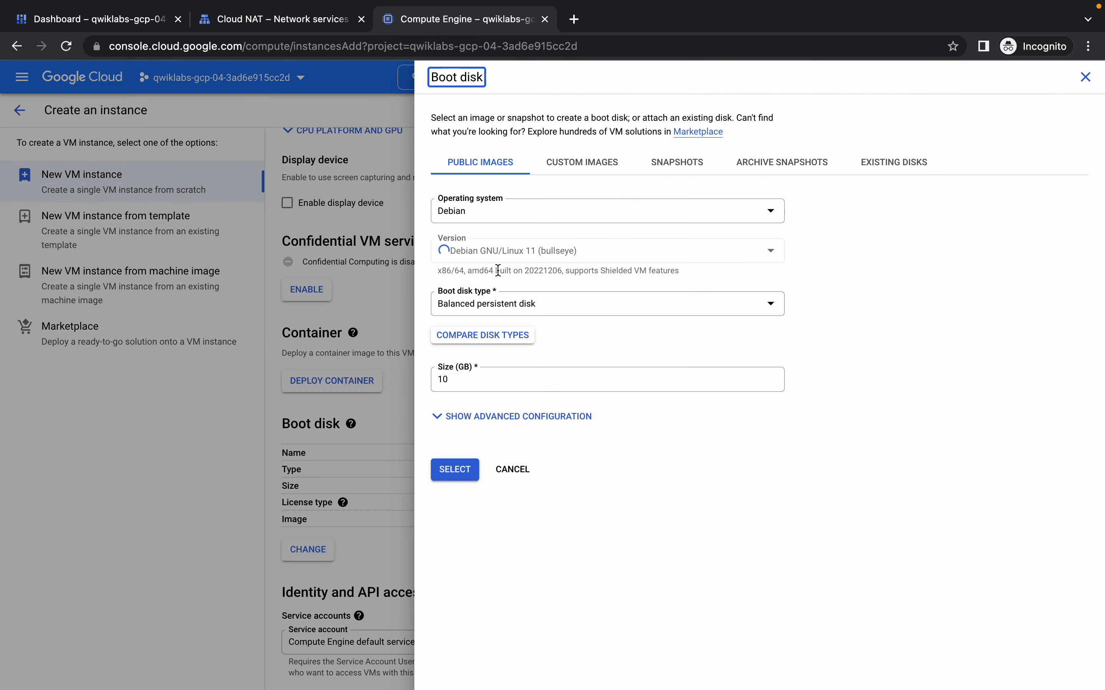
pyautogui.click(488, 252)
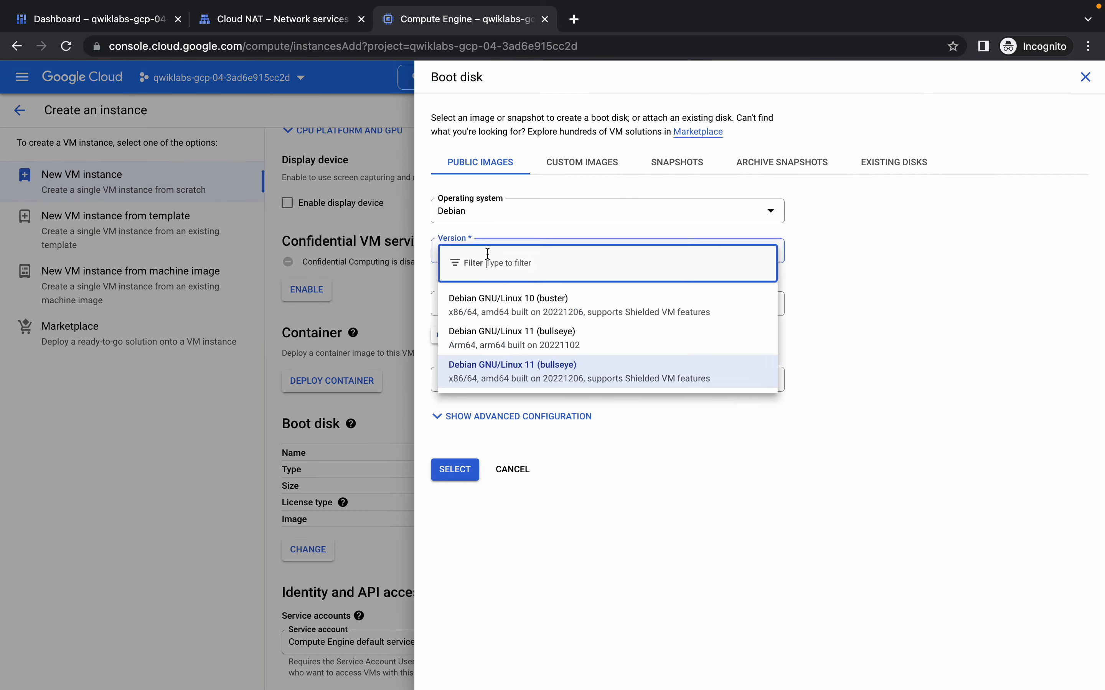
pyautogui.click(536, 299)
pyautogui.click(456, 469)
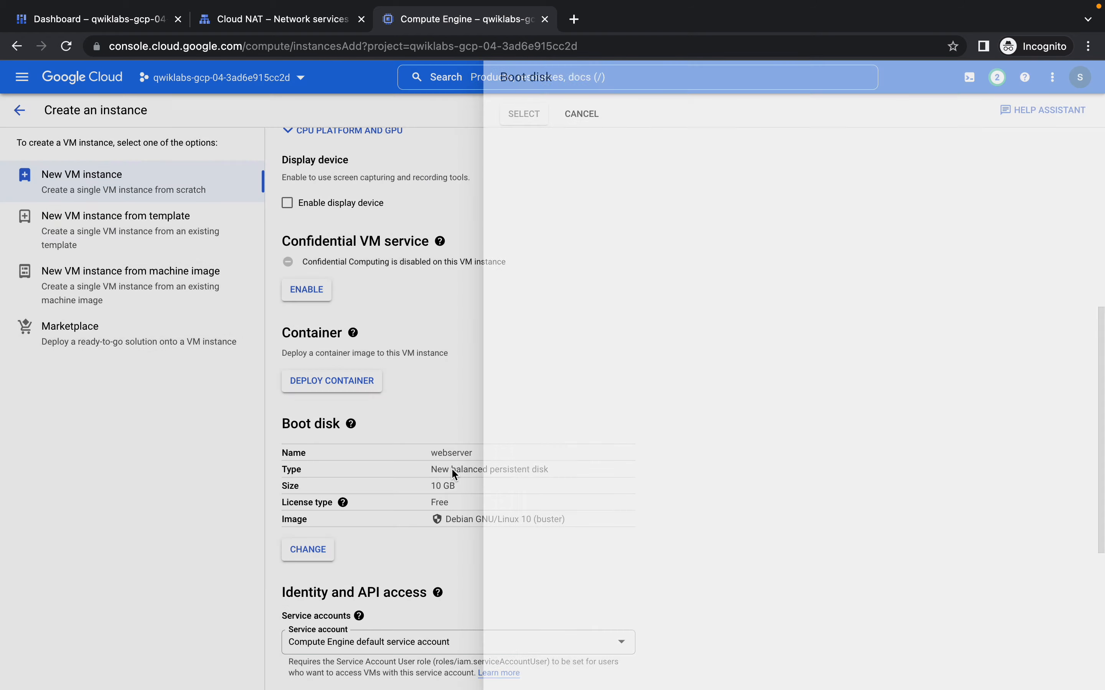
# Consult the lab's boot disk instructions and set the boot disk's deletion rule to Keep boot disk in its advanced configuration
pyautogui.hotkey('ctrl', 'Left')
pyautogui.scroll(-3, 369, 485)
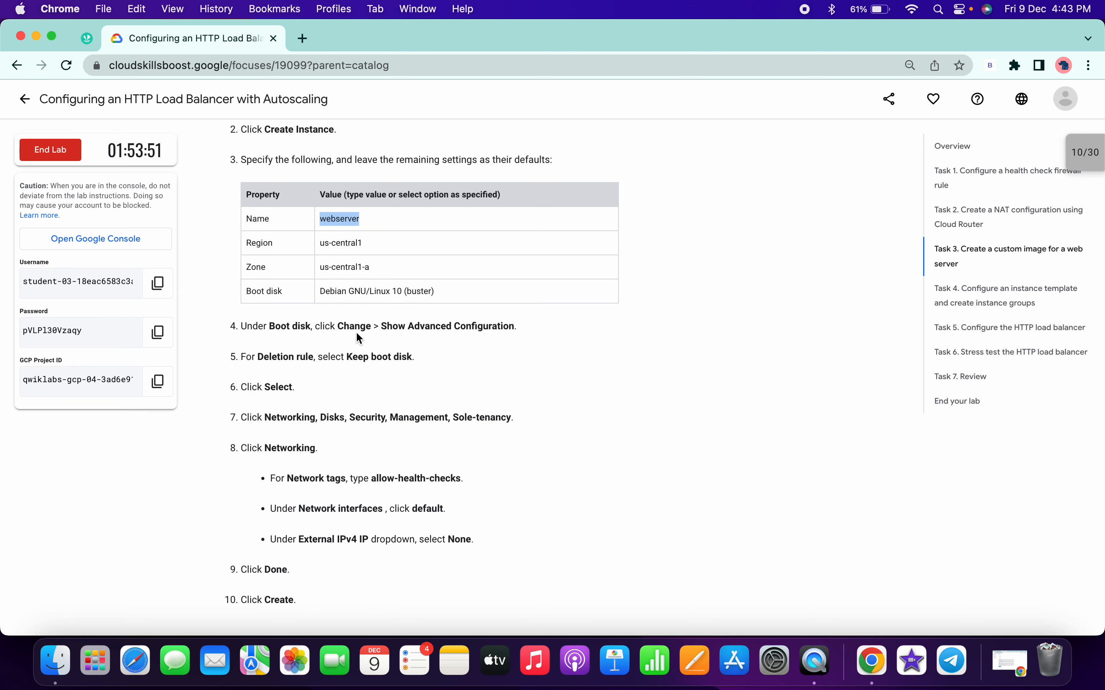
pyautogui.hotkey('ctrl', 'Right')
pyautogui.scroll(-2, 356, 333)
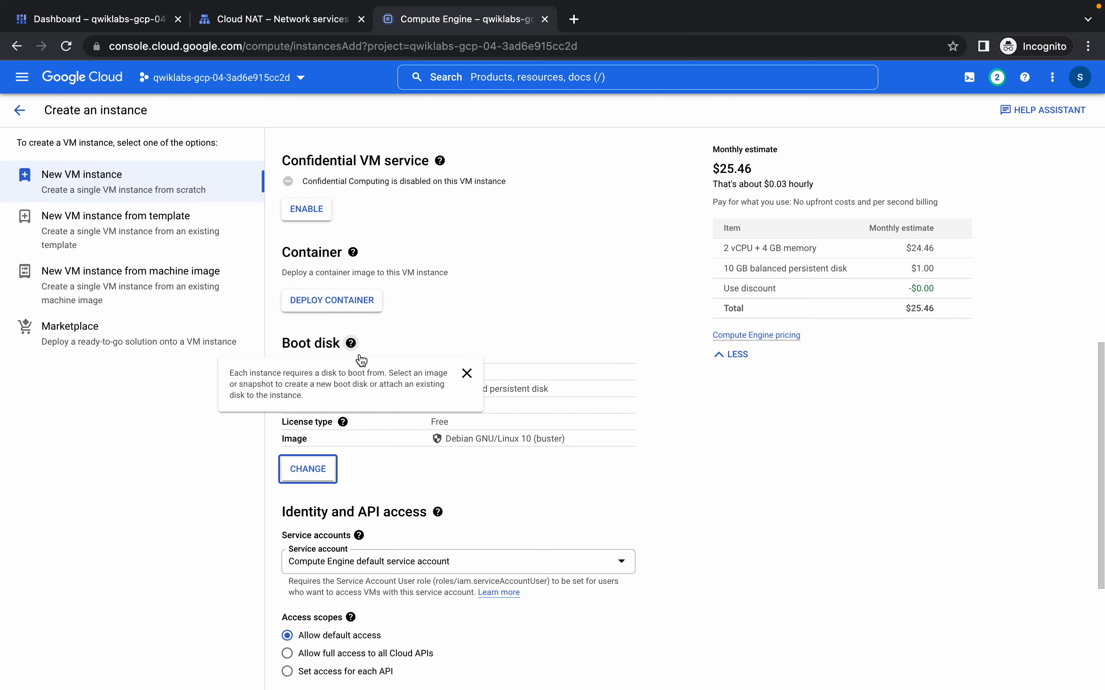
pyautogui.click(312, 471)
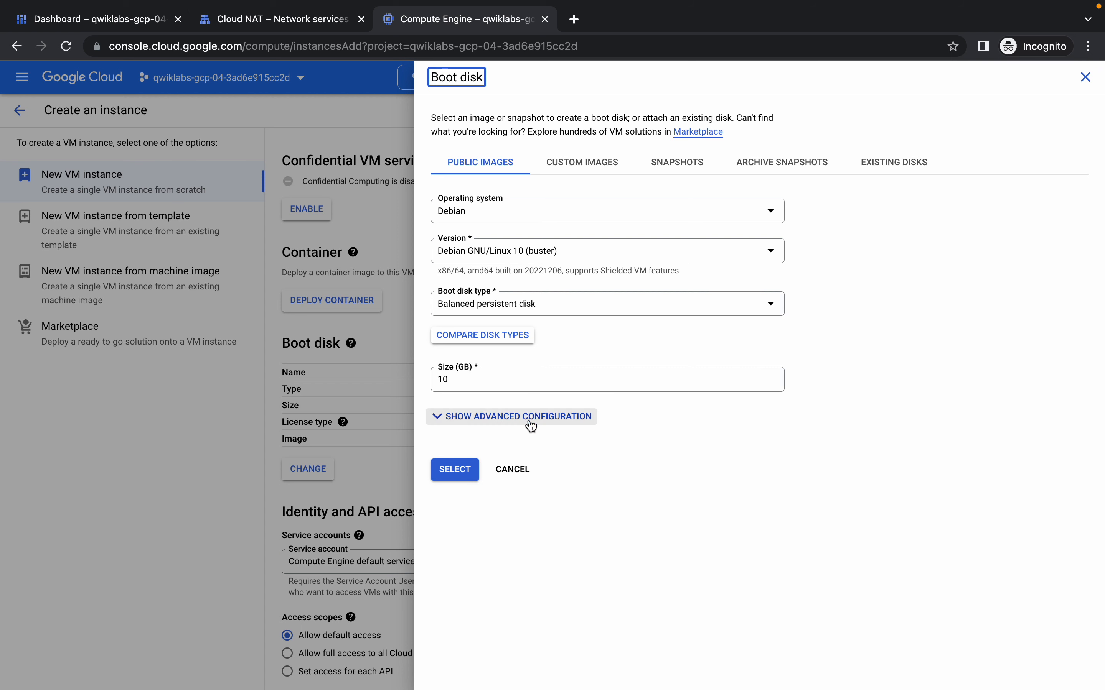
pyautogui.click(512, 416)
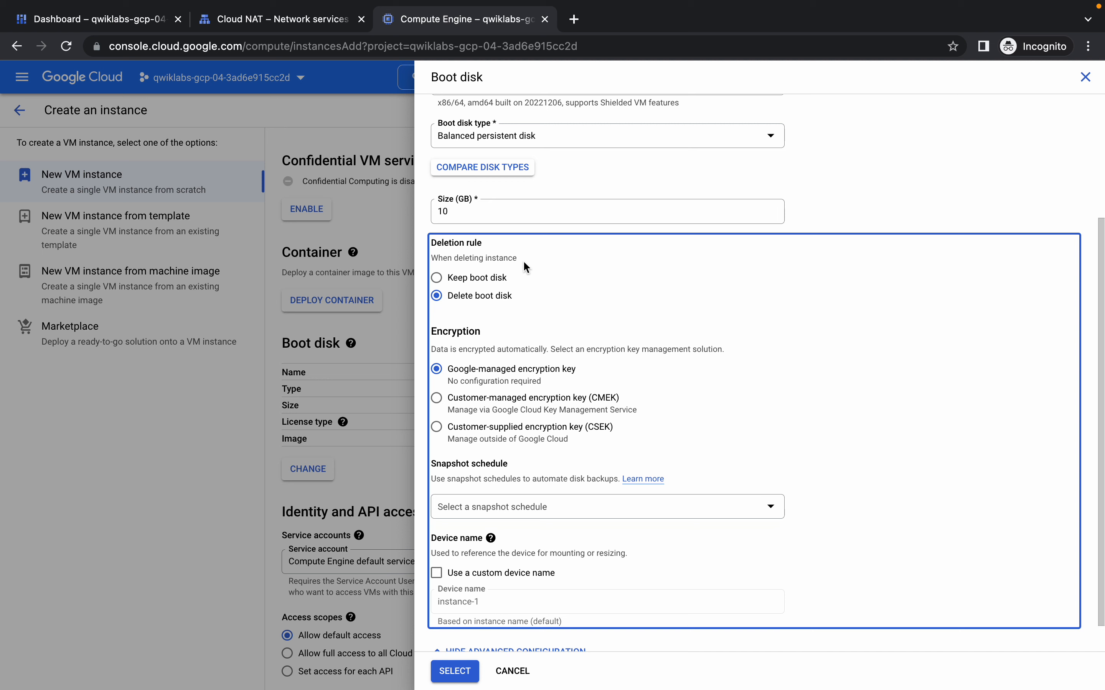
pyautogui.click(476, 284)
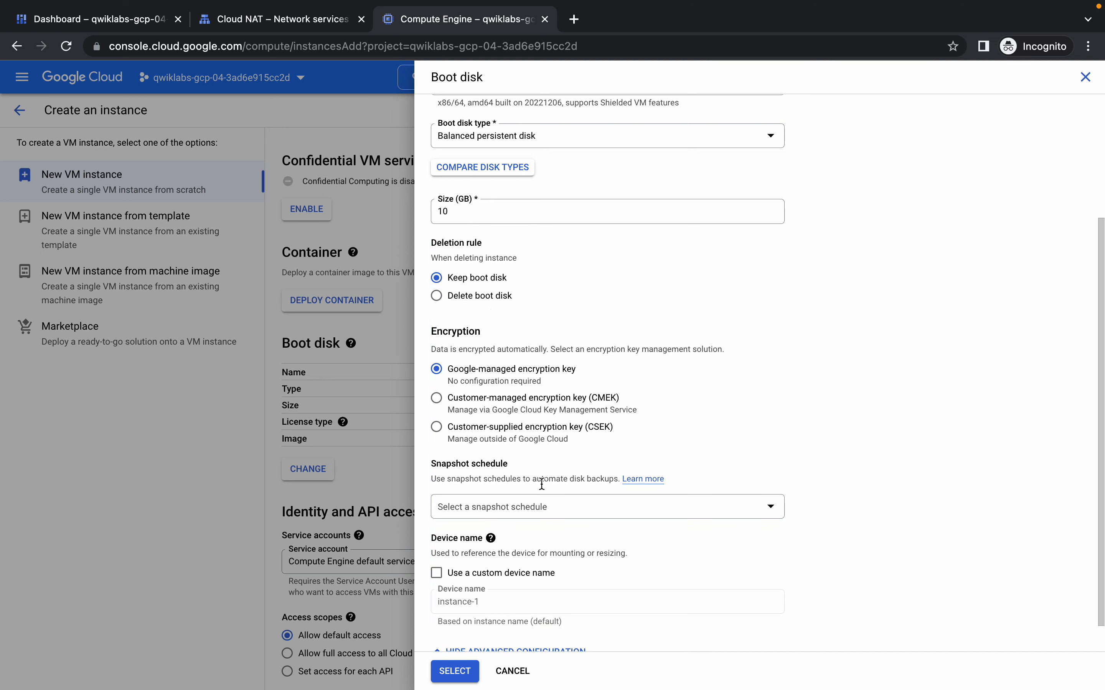
pyautogui.click(471, 668)
# Copy the network tag allow-health-checks from the Networking instructions of Task 3 in the lab
pyautogui.scroll(-5, 526, 399)
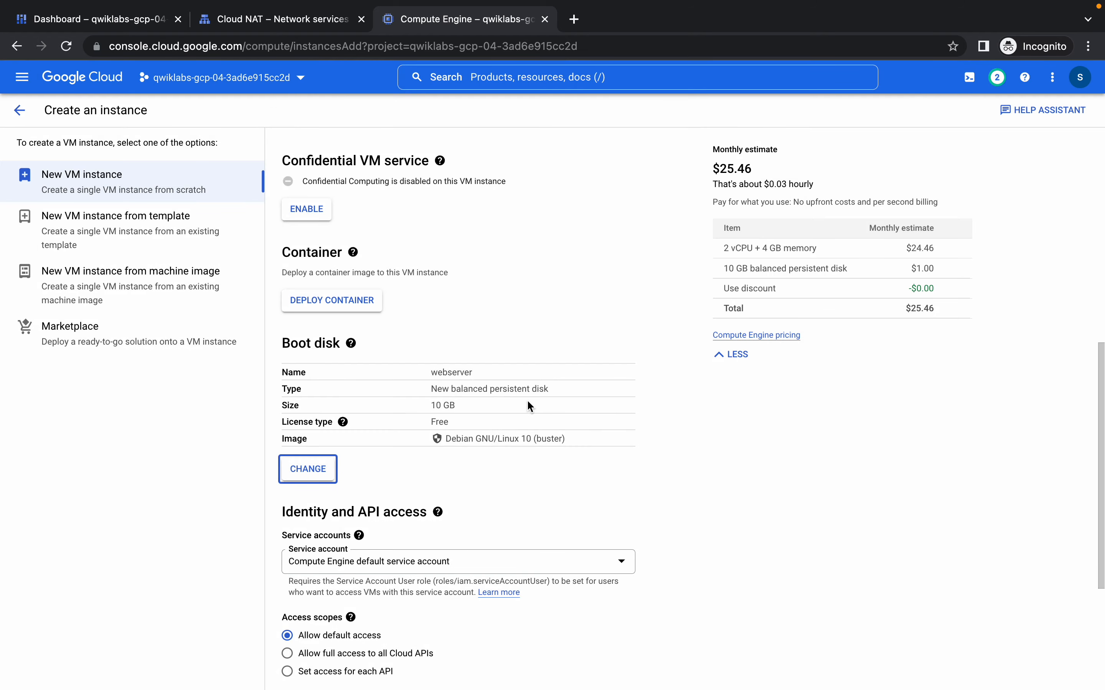
pyautogui.hotkey('ctrl', 'Left')
pyautogui.scroll(-3, 421, 419)
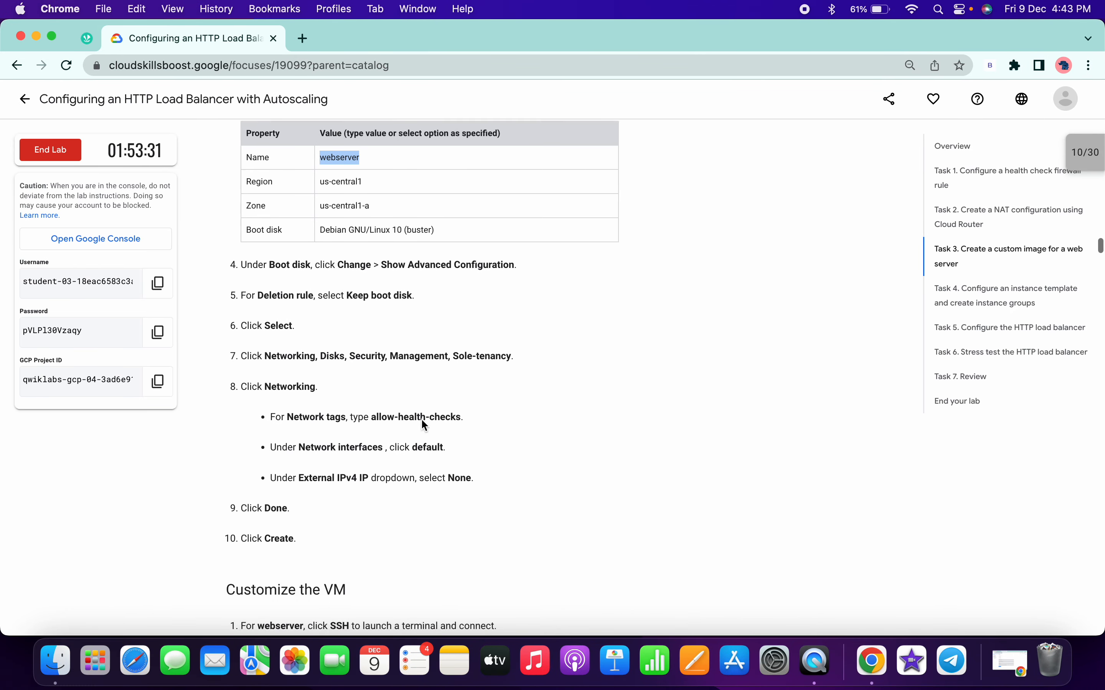
pyautogui.moveTo(371, 359); pyautogui.dragTo(461, 360)
pyautogui.press('super+c')
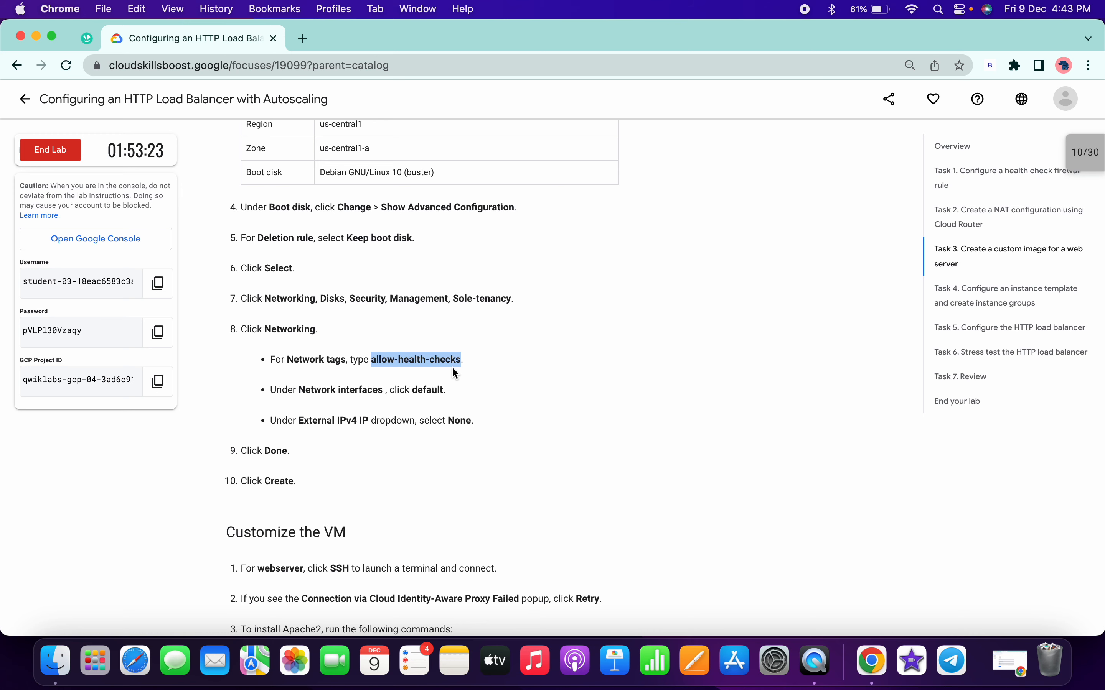
# Expand the VM's advanced networking options and add the network tag allow-health-checks
pyautogui.hotkey('ctrl', 'Right')
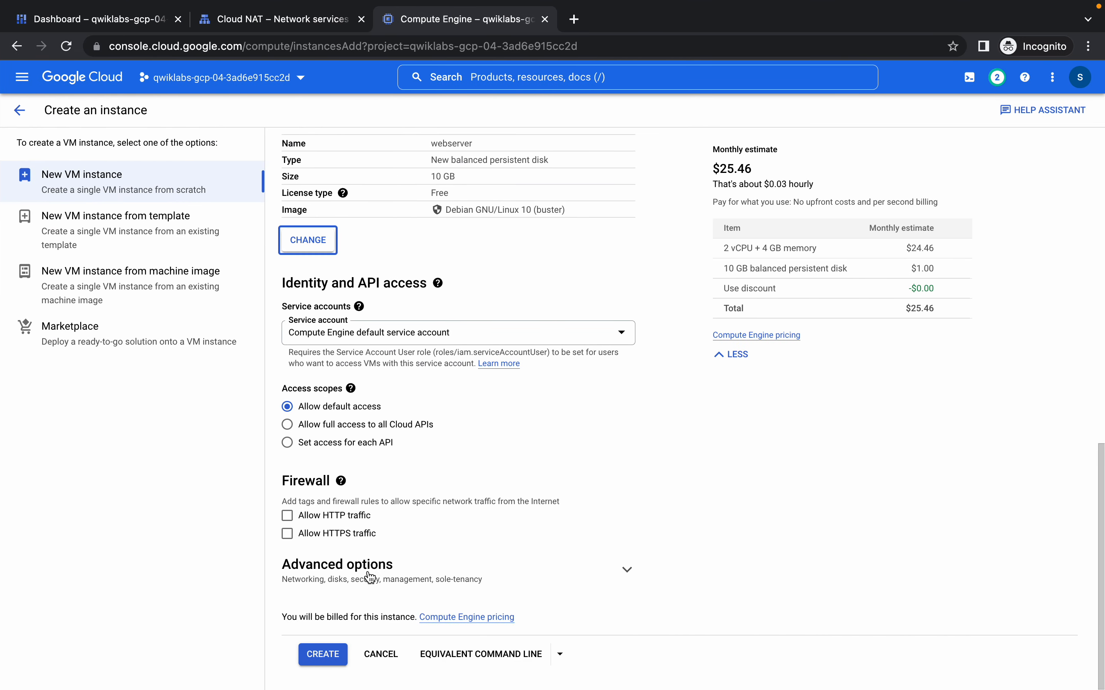
pyautogui.click(370, 576)
pyautogui.click(343, 388)
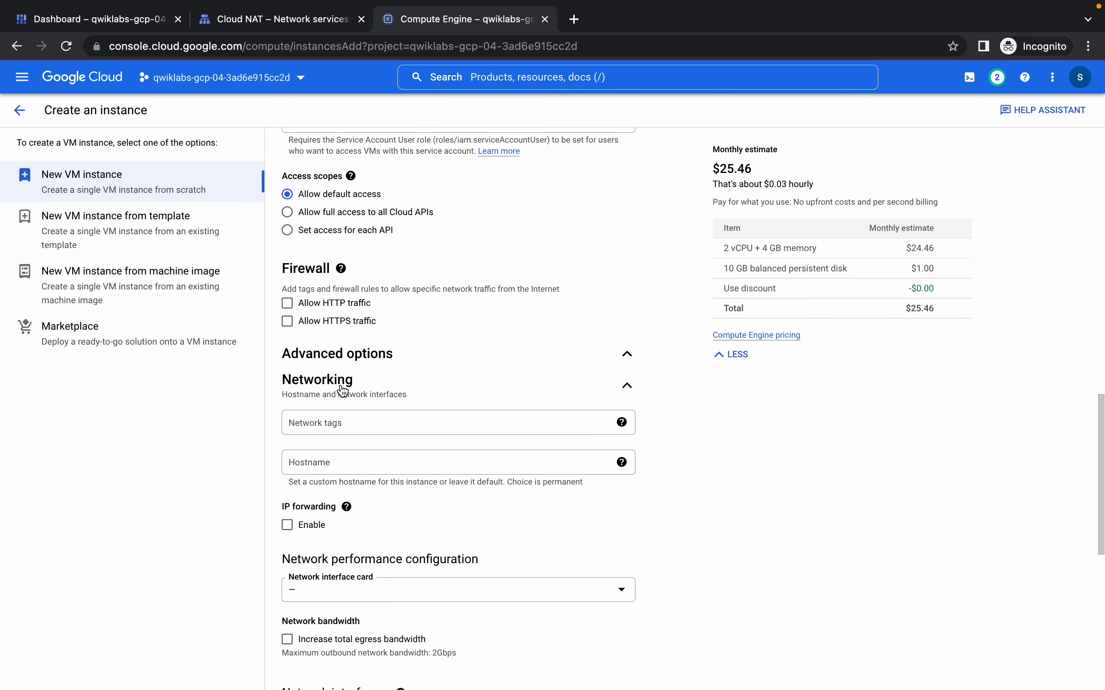
pyautogui.scroll(-2, 342, 388)
pyautogui.click(348, 338)
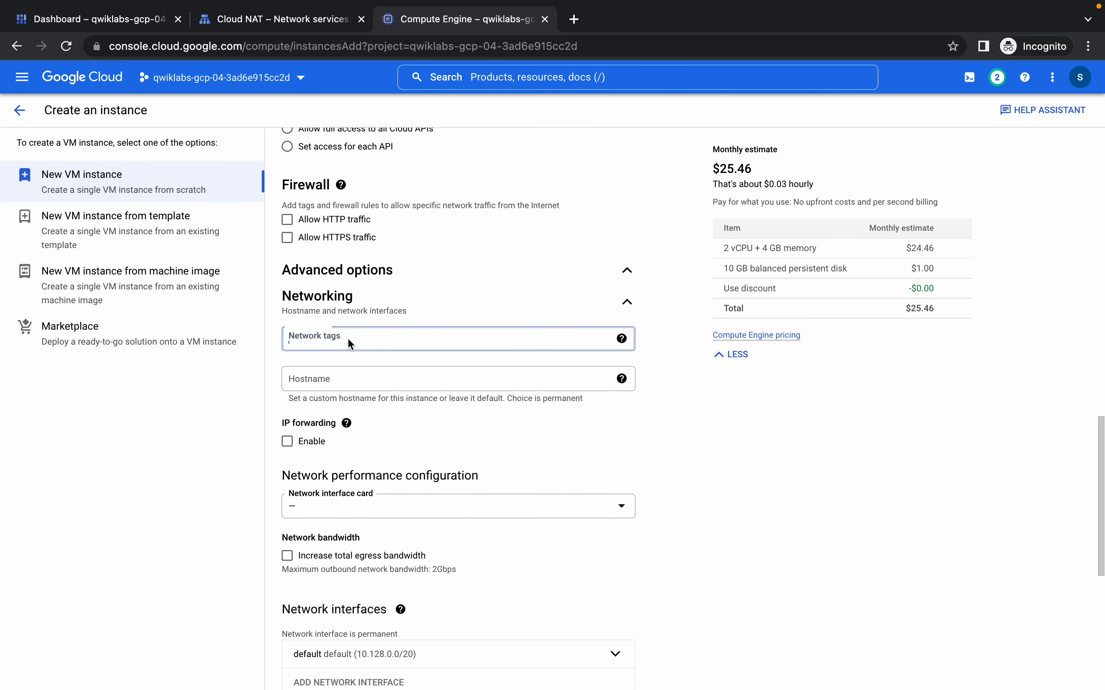
pyautogui.press('super+v')
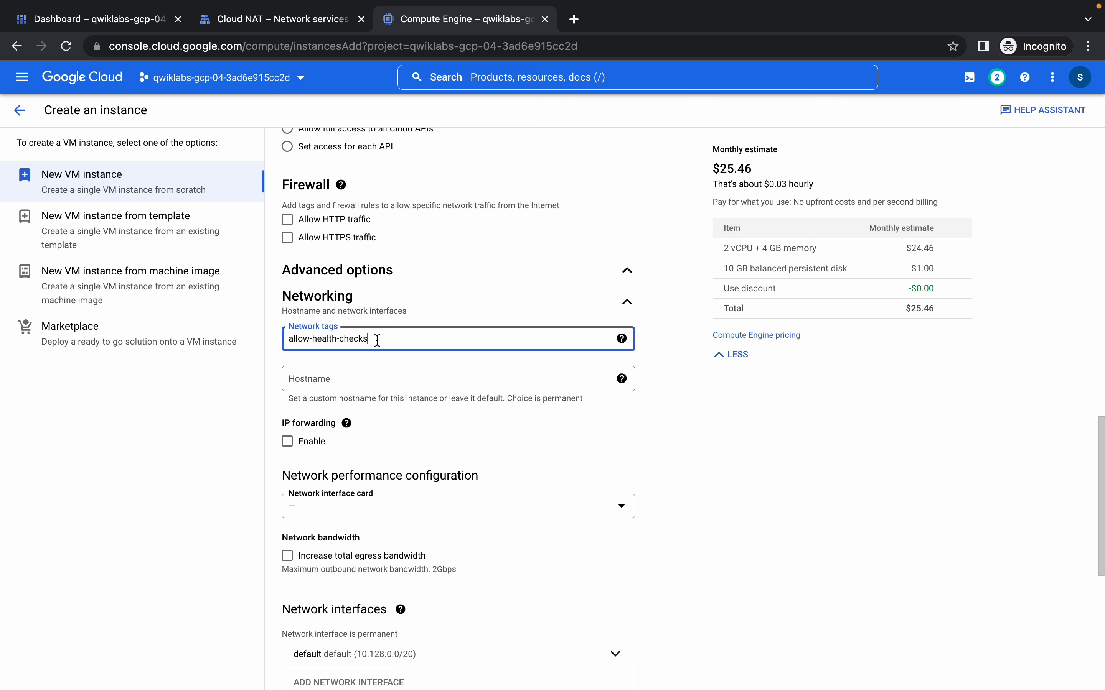
pyautogui.hotkey('ctrl', 'Left')
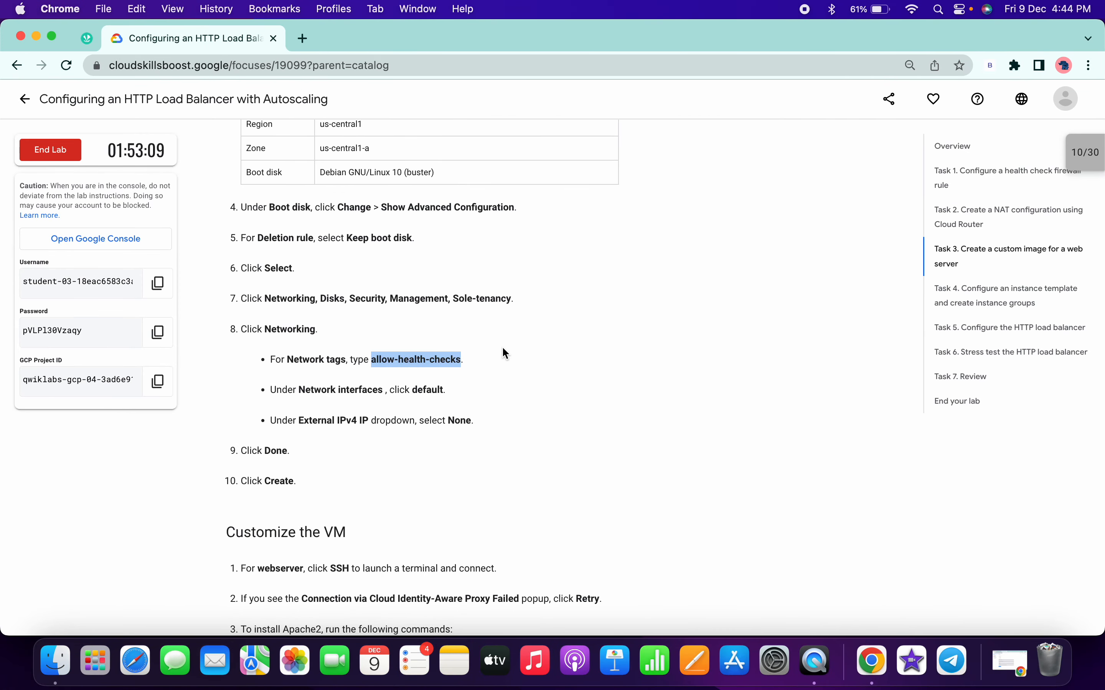
pyautogui.hotkey('ctrl', 'Right')
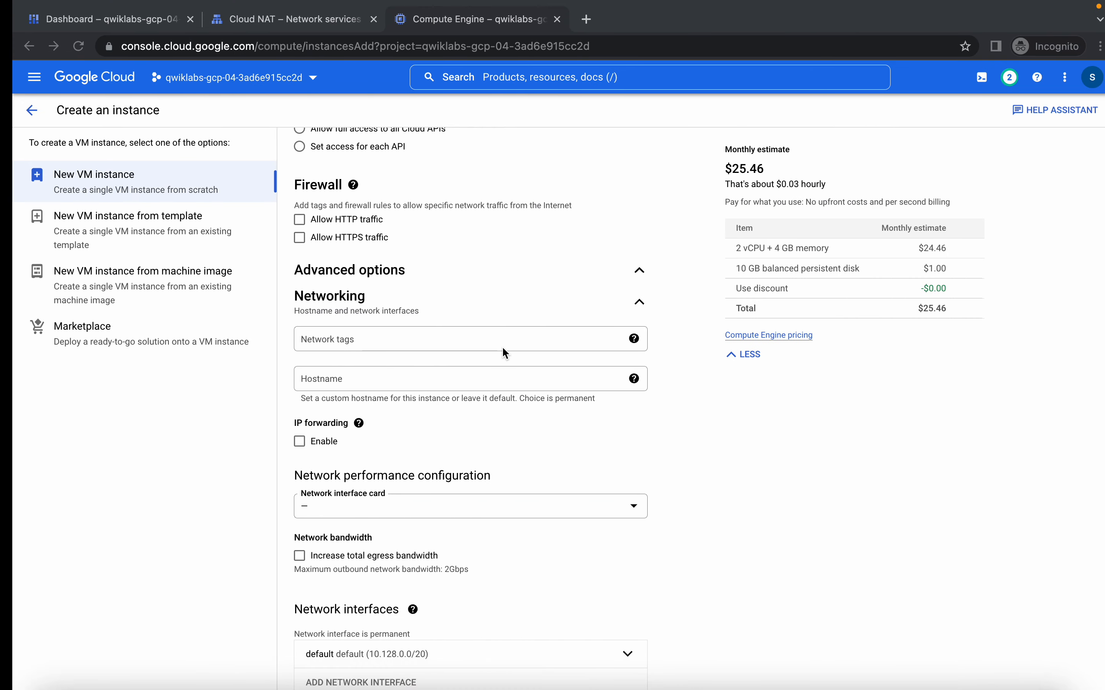
pyautogui.click(349, 343)
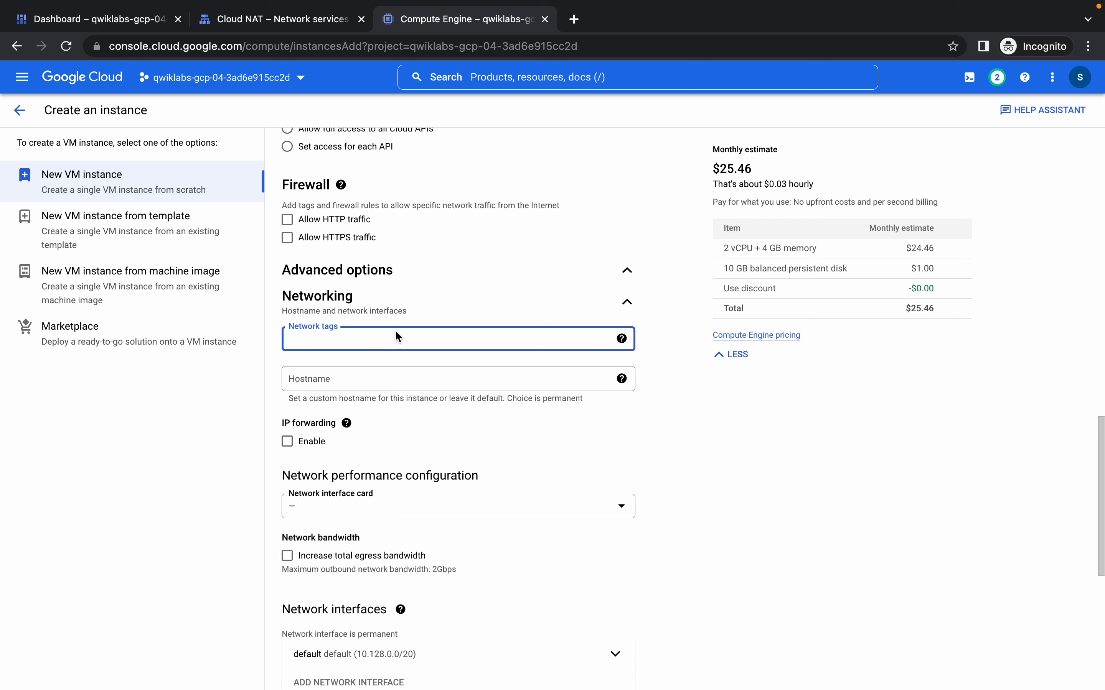
pyautogui.press('super+v')
pyautogui.press('Return')
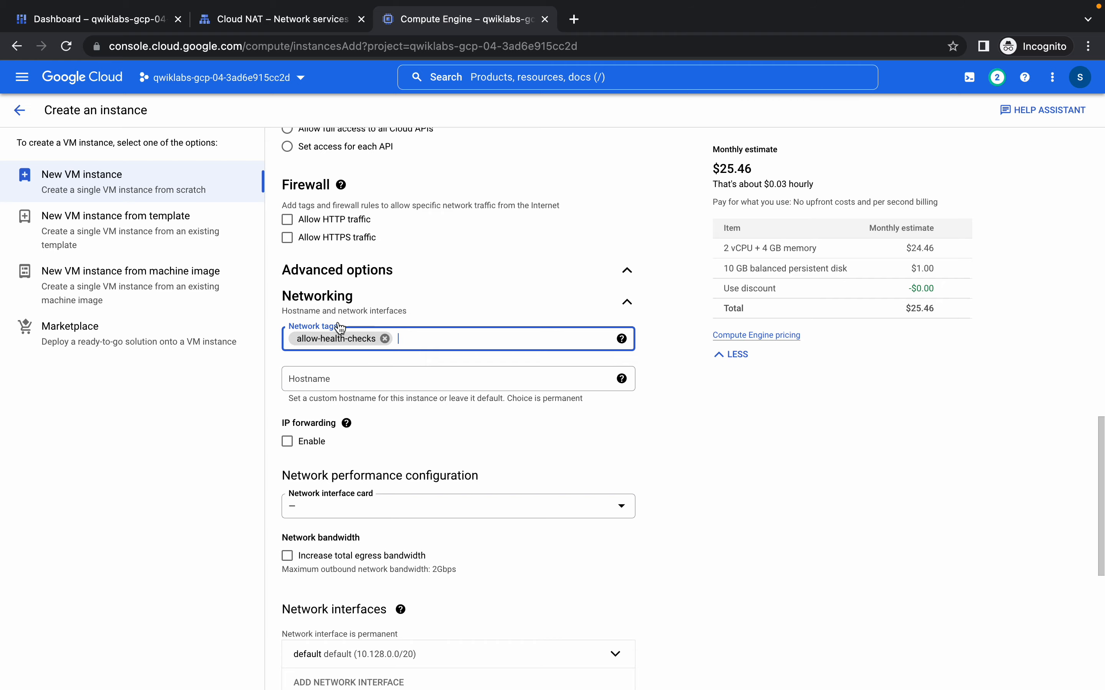
# Following the lab's networking instructions, set the default network interface's external IPv4 address to None and create the VM
pyautogui.hotkey('ctrl', 'Left')
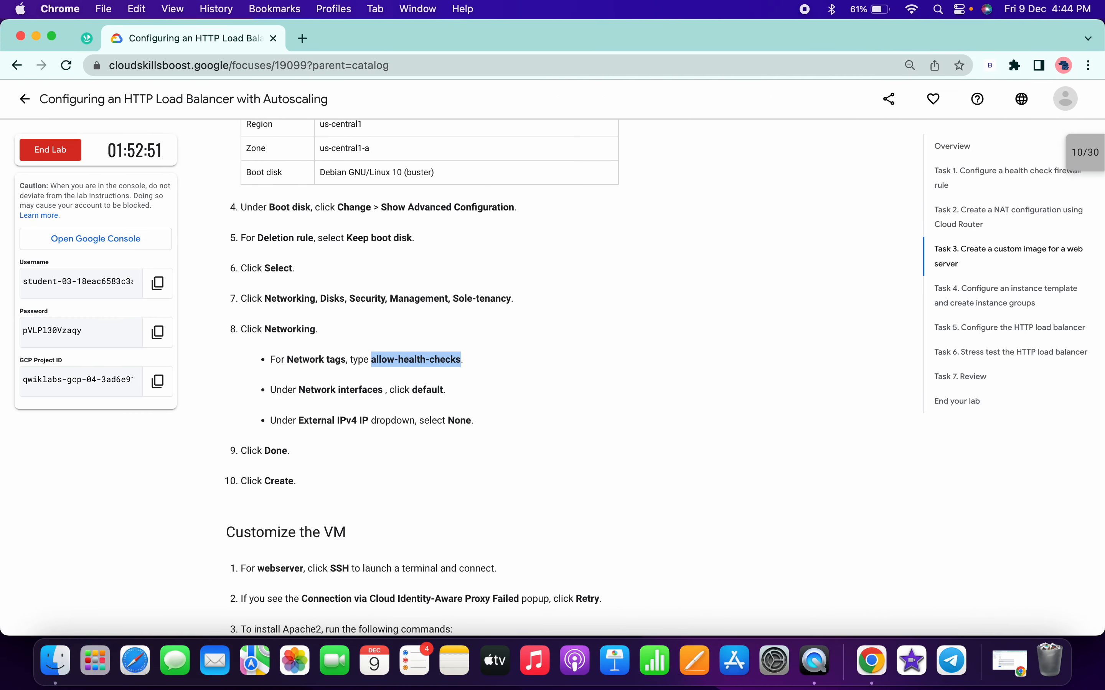
pyautogui.hotkey('ctrl', 'Right')
pyautogui.scroll(-8, 471, 444)
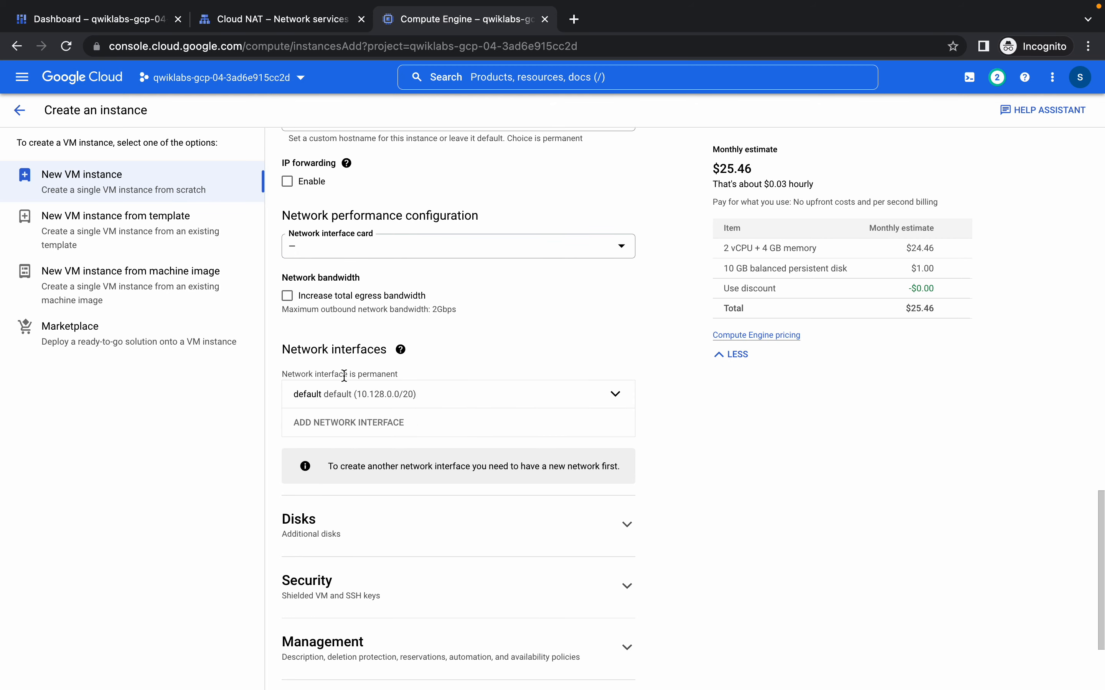
pyautogui.click(356, 395)
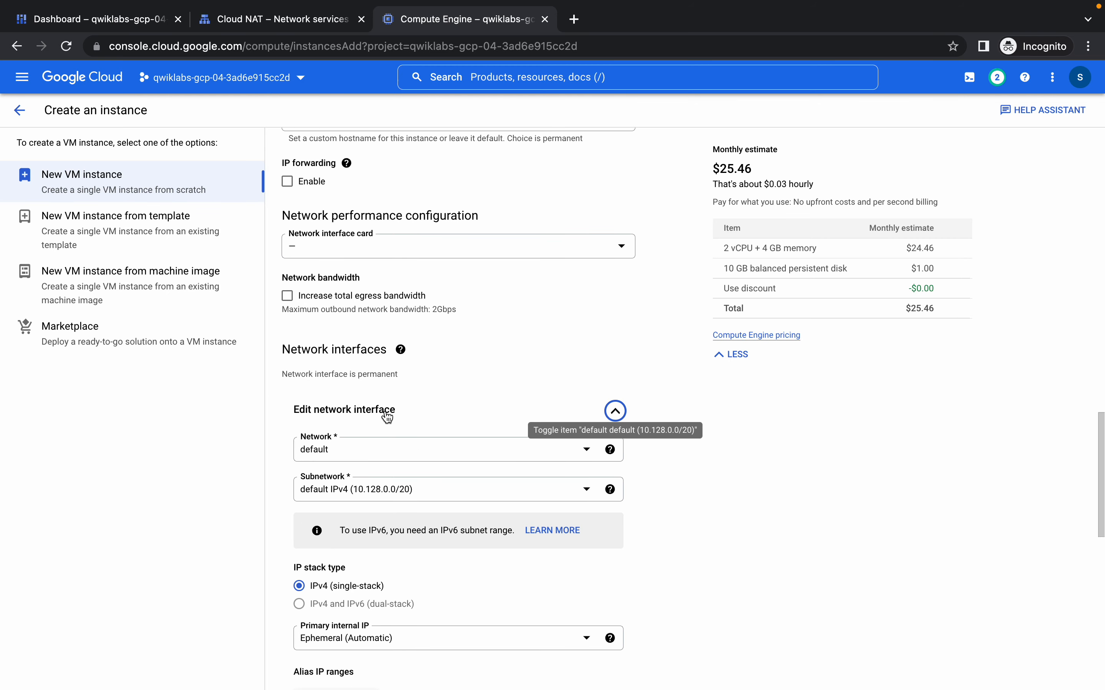
pyautogui.scroll(-7, 384, 409)
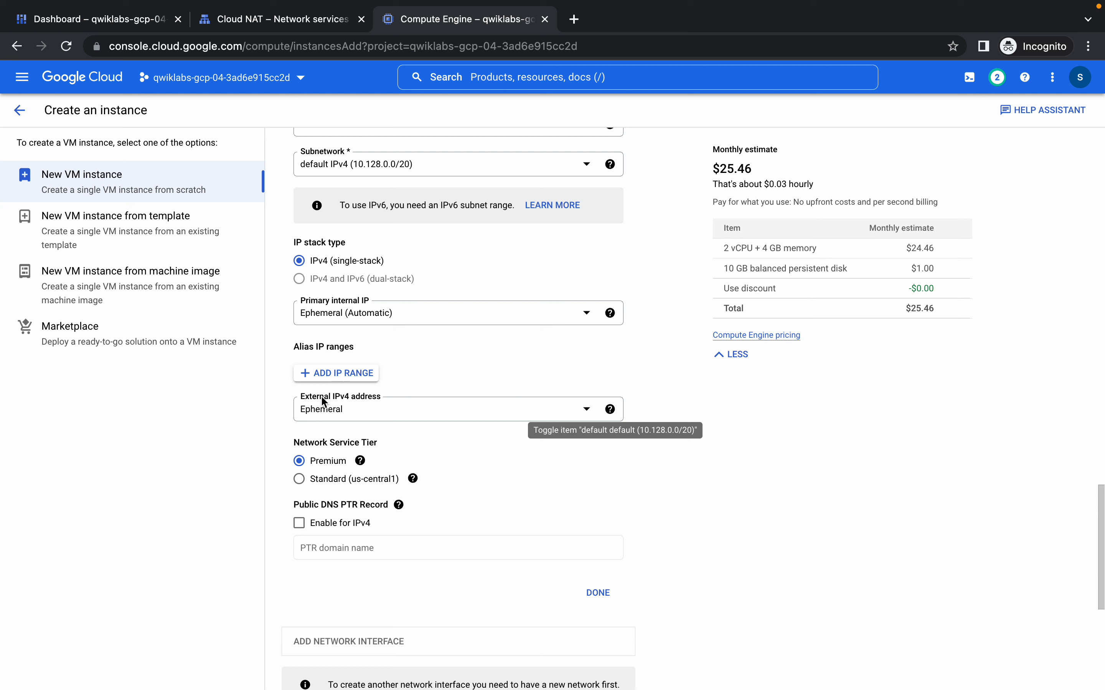
pyautogui.click(375, 412)
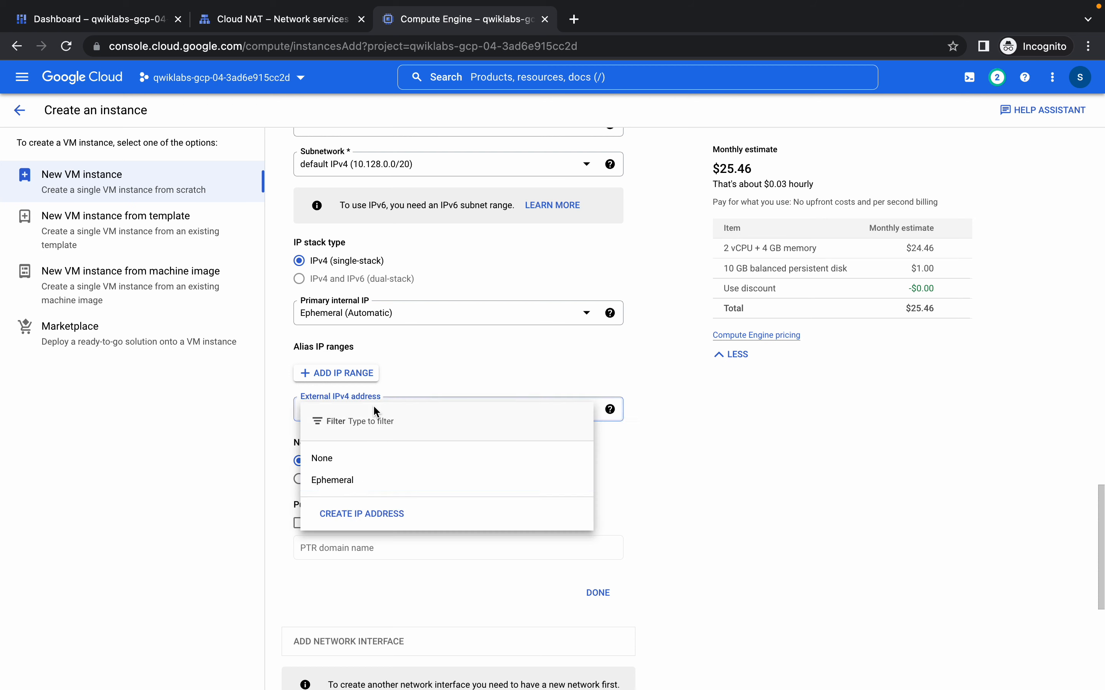
pyautogui.click(341, 462)
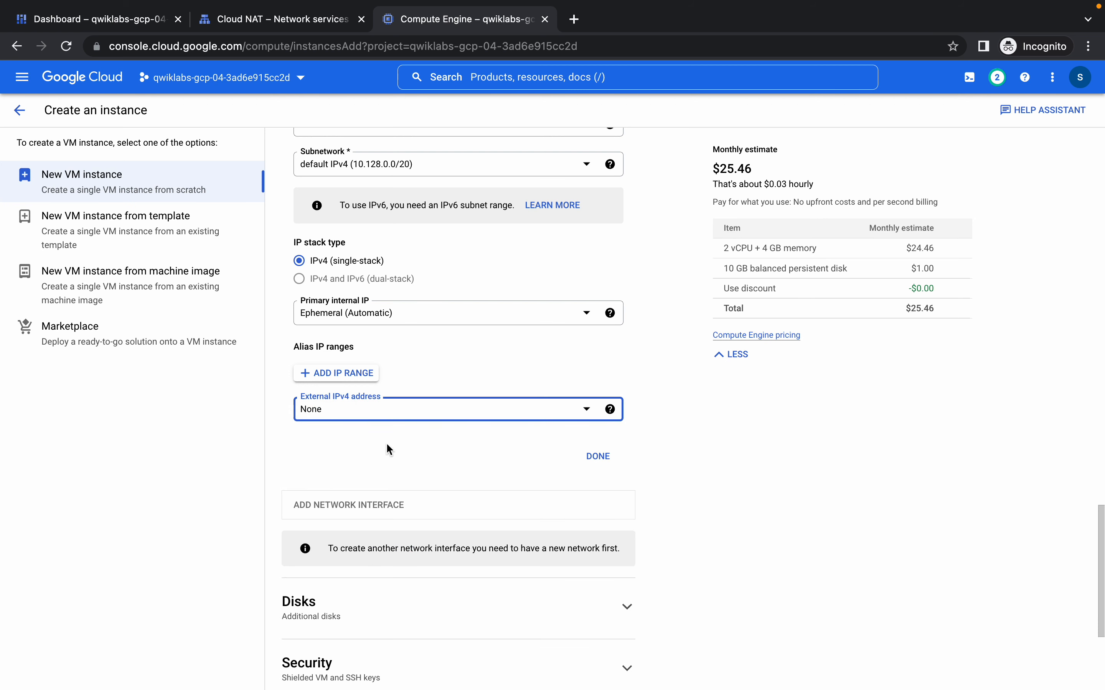
pyautogui.click(597, 457)
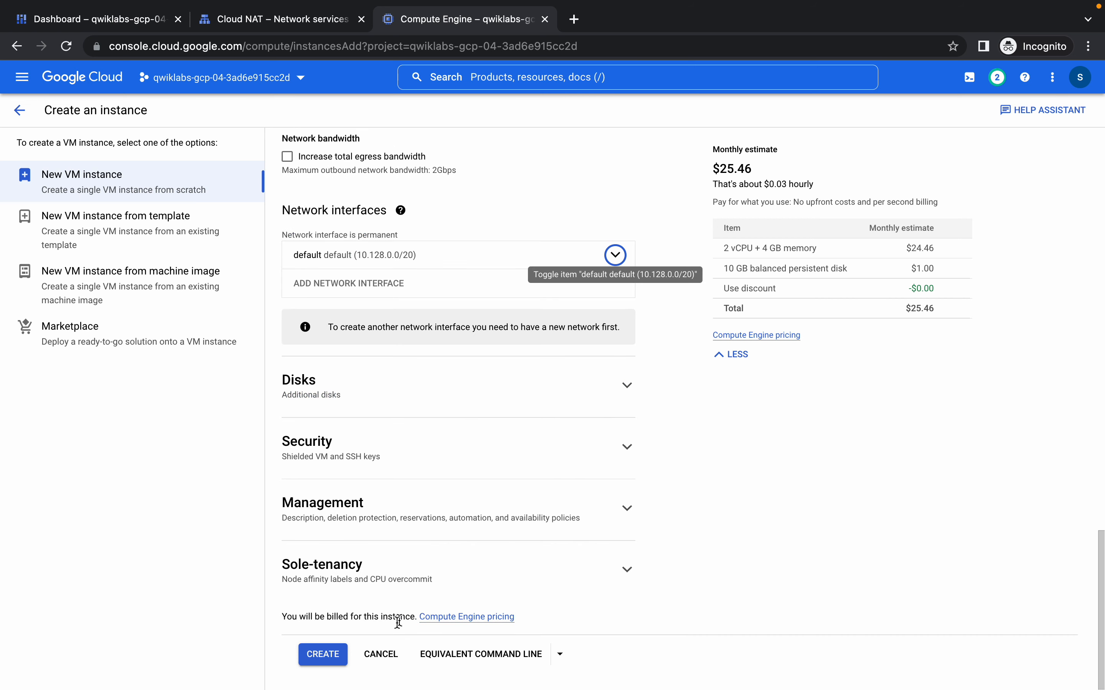
pyautogui.click(323, 654)
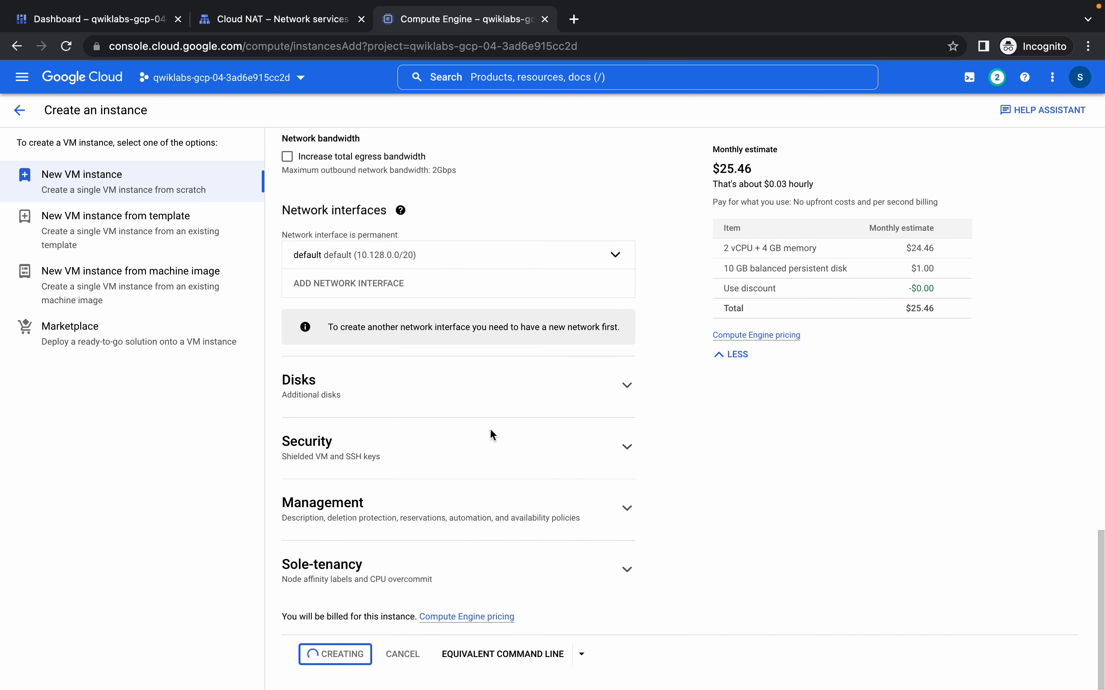
# Copy the Apache2 installation commands from the lab's Customize the VM section and return to the console
pyautogui.hotkey('ctrl', 'Left')
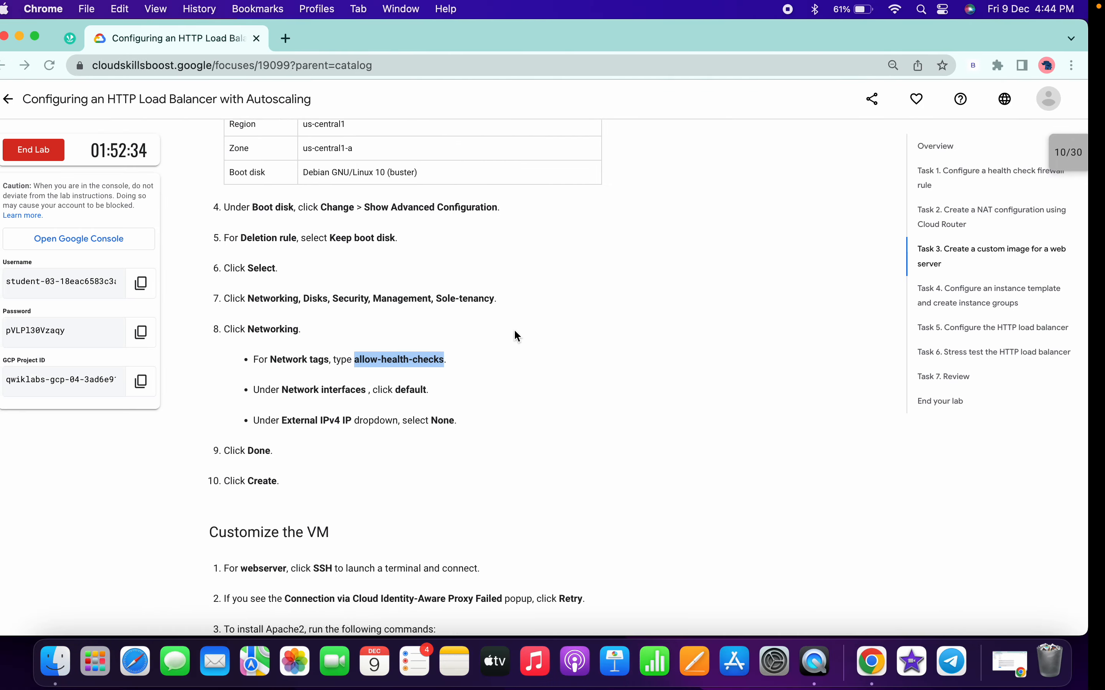
pyautogui.scroll(-5, 387, 438)
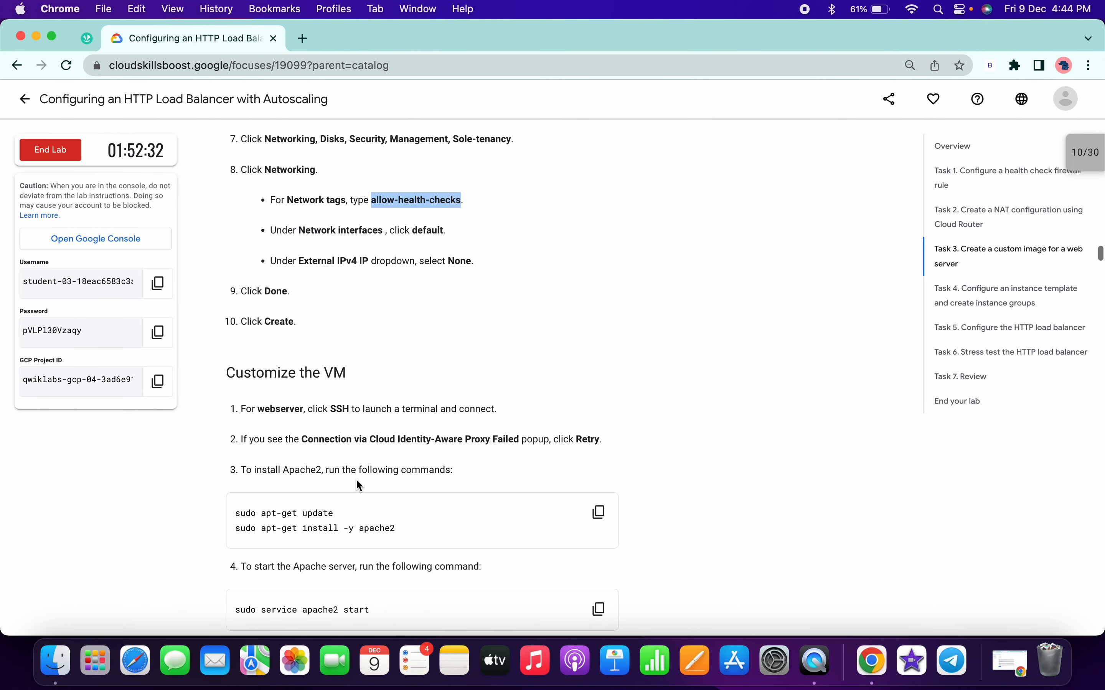
pyautogui.click(600, 512)
pyautogui.hotkey('ctrl', 'Right')
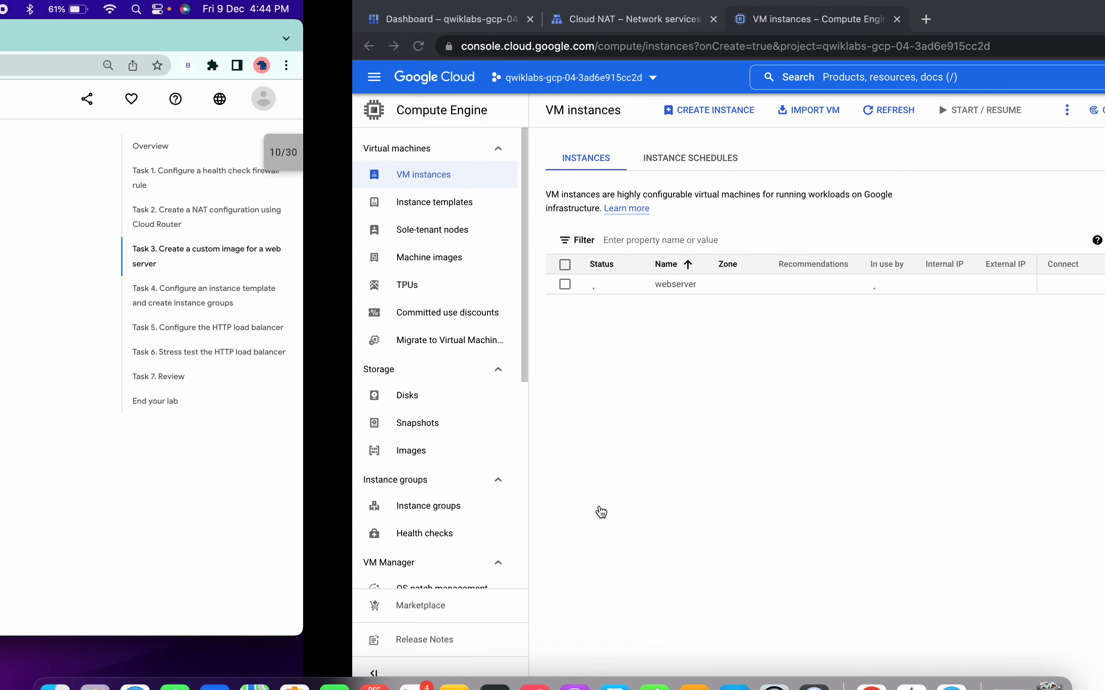
# Close the Learn tutorial pane and hide the info panel on the VM instances page
pyautogui.click(856, 110)
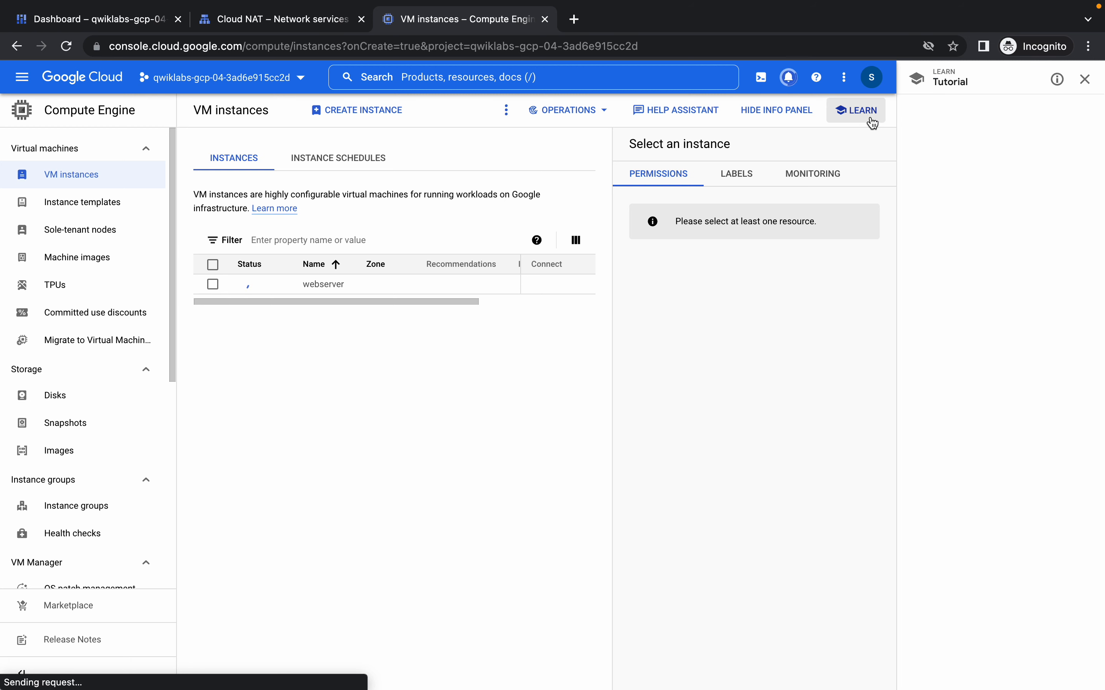
pyautogui.click(1081, 79)
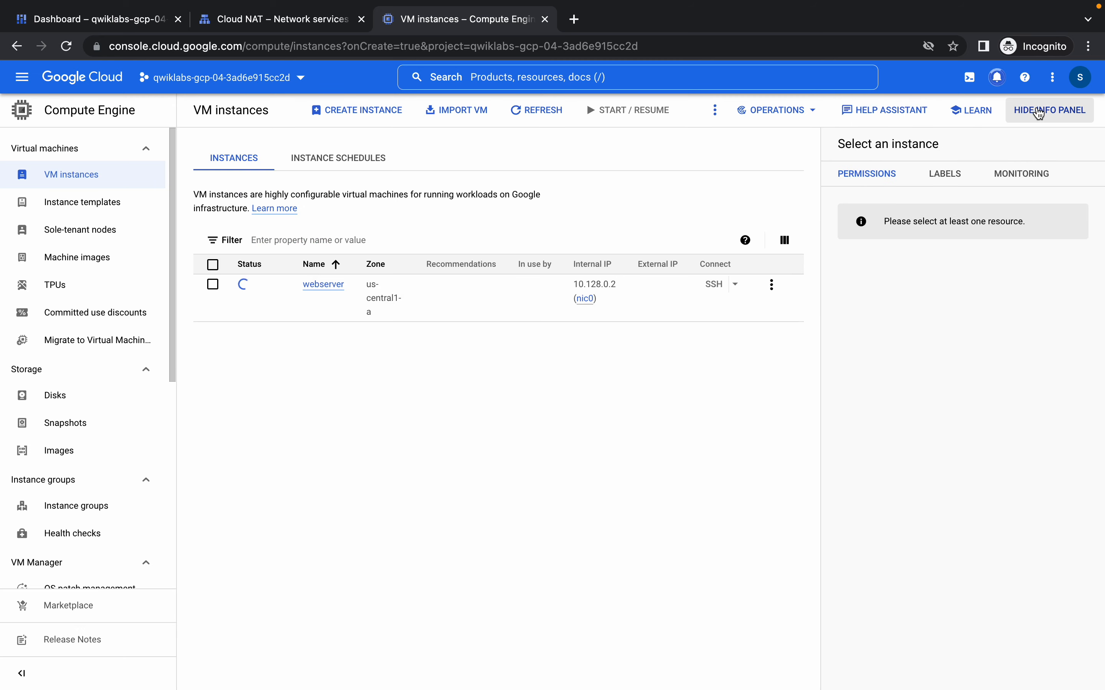
pyautogui.click(1032, 110)
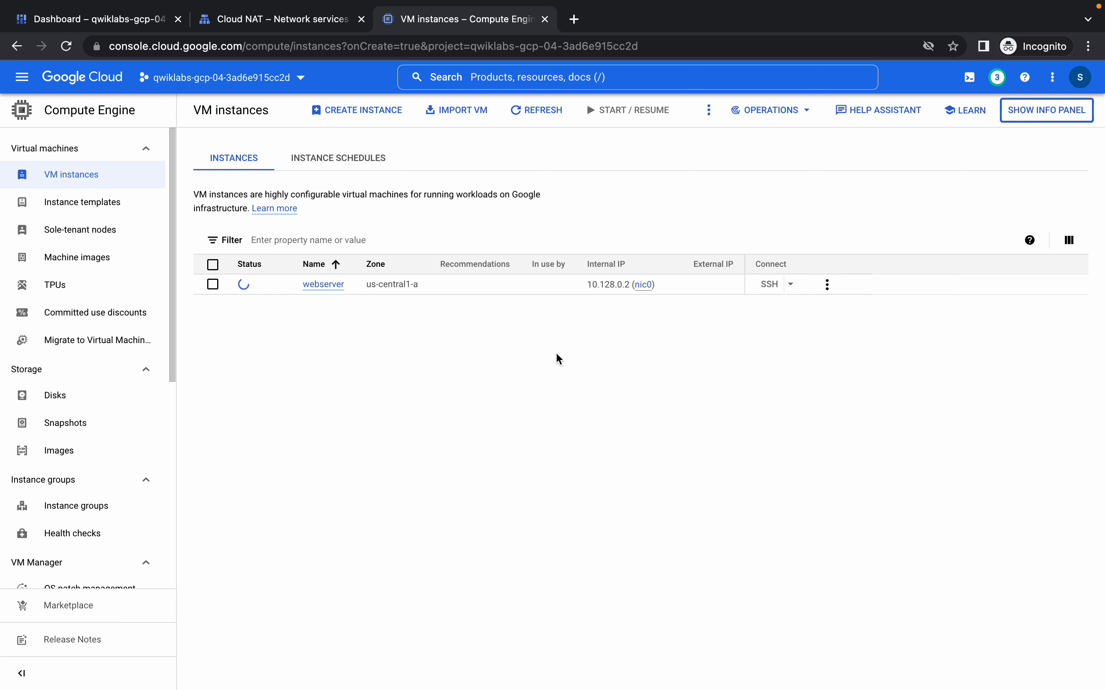
# Refresh the VM instances list and open a browser SSH session to webserver
pyautogui.click(533, 112)
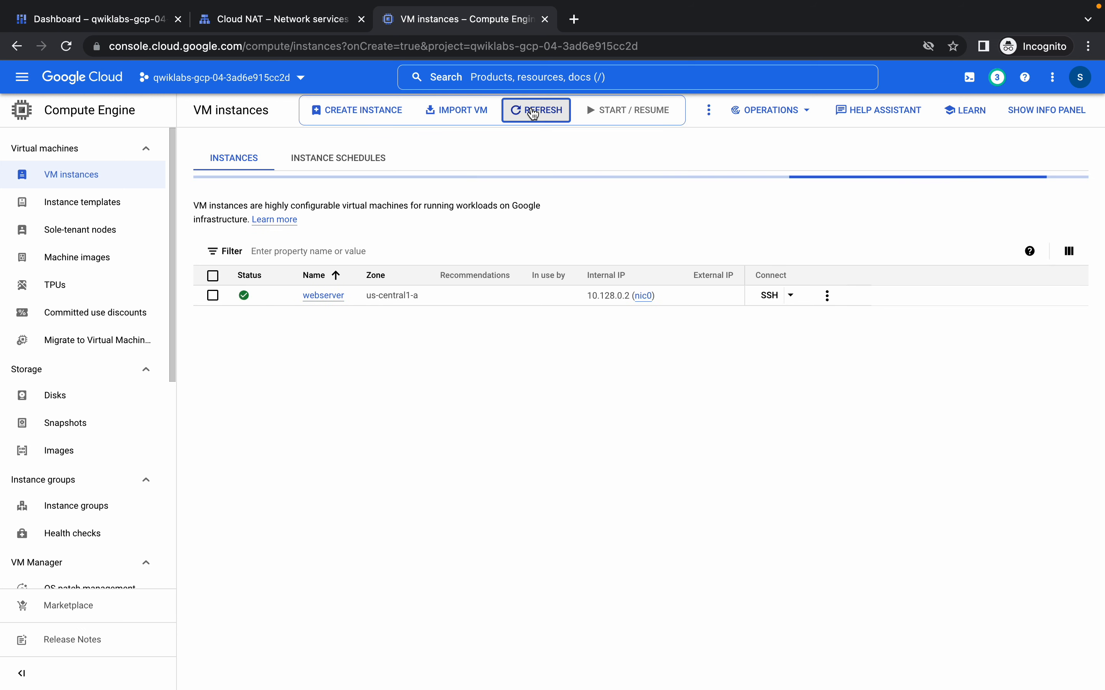
pyautogui.click(752, 292)
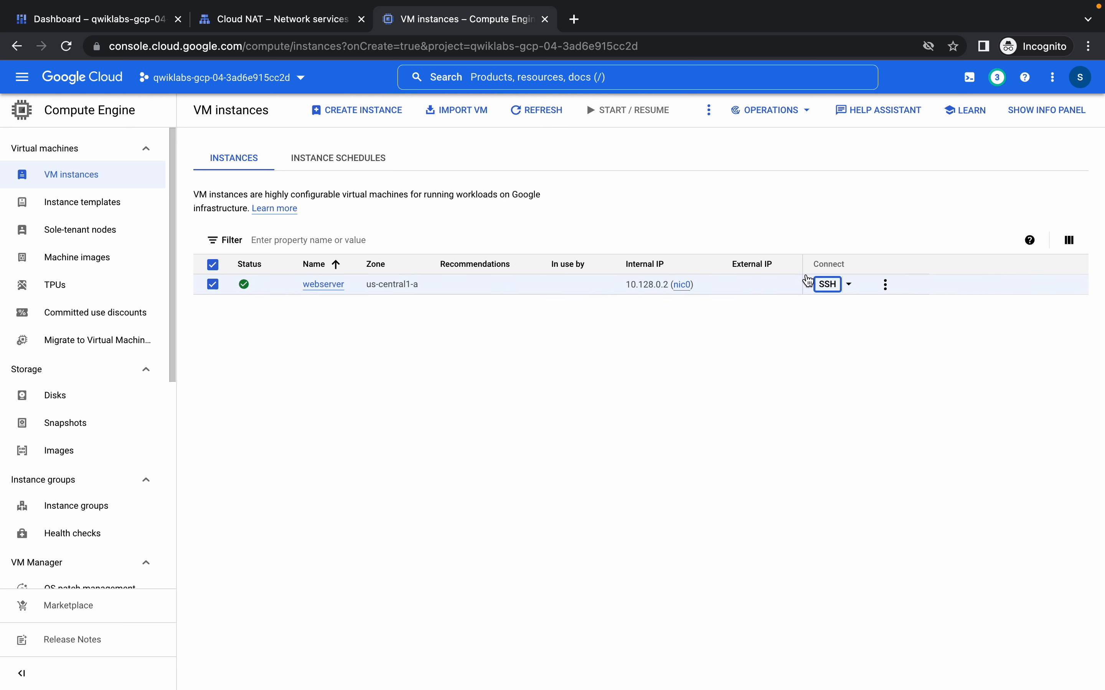
pyautogui.click(830, 285)
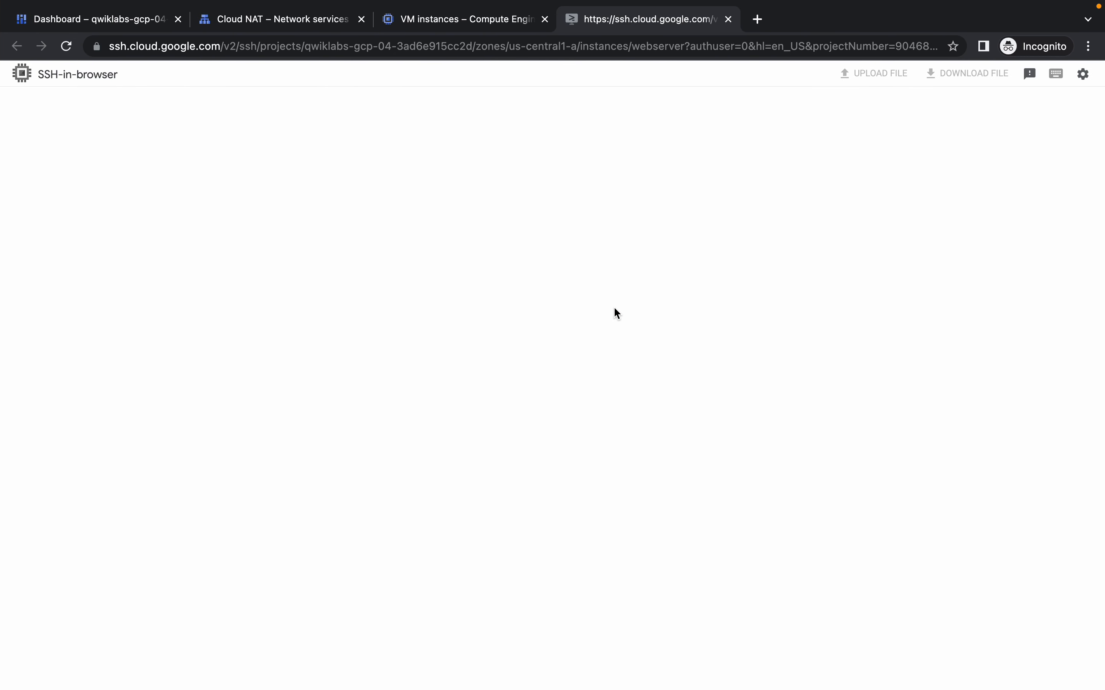
# Set the SSH terminal's font size to Medium
pyautogui.click(1081, 74)
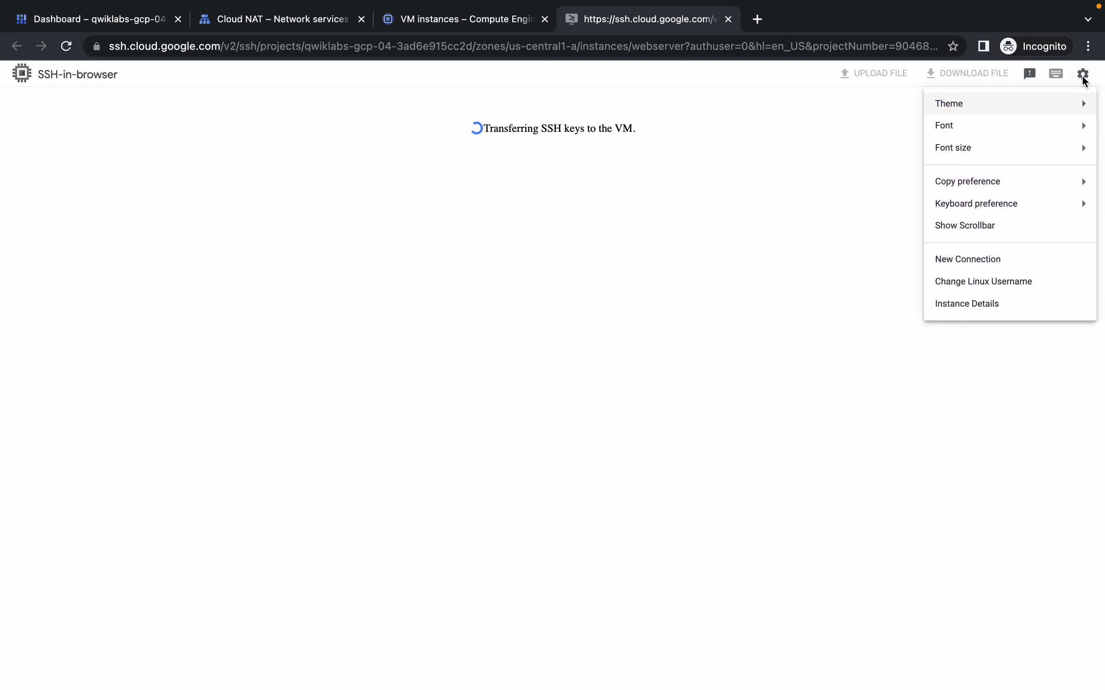
pyautogui.moveTo(998, 136)
pyautogui.moveTo(954, 150)
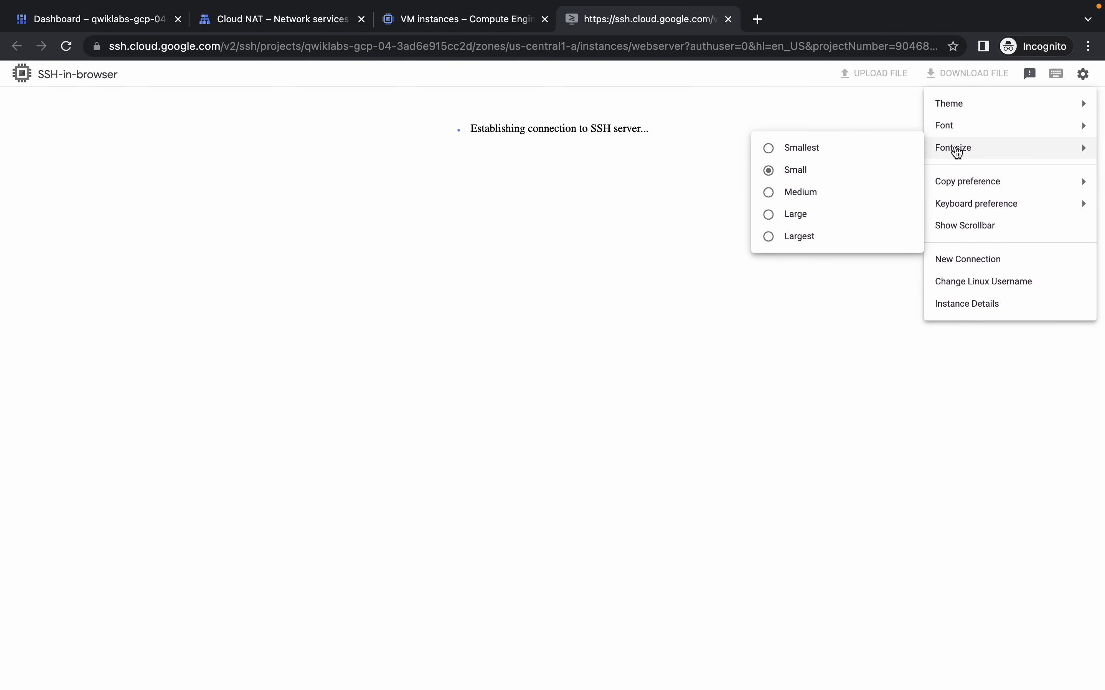
pyautogui.click(833, 201)
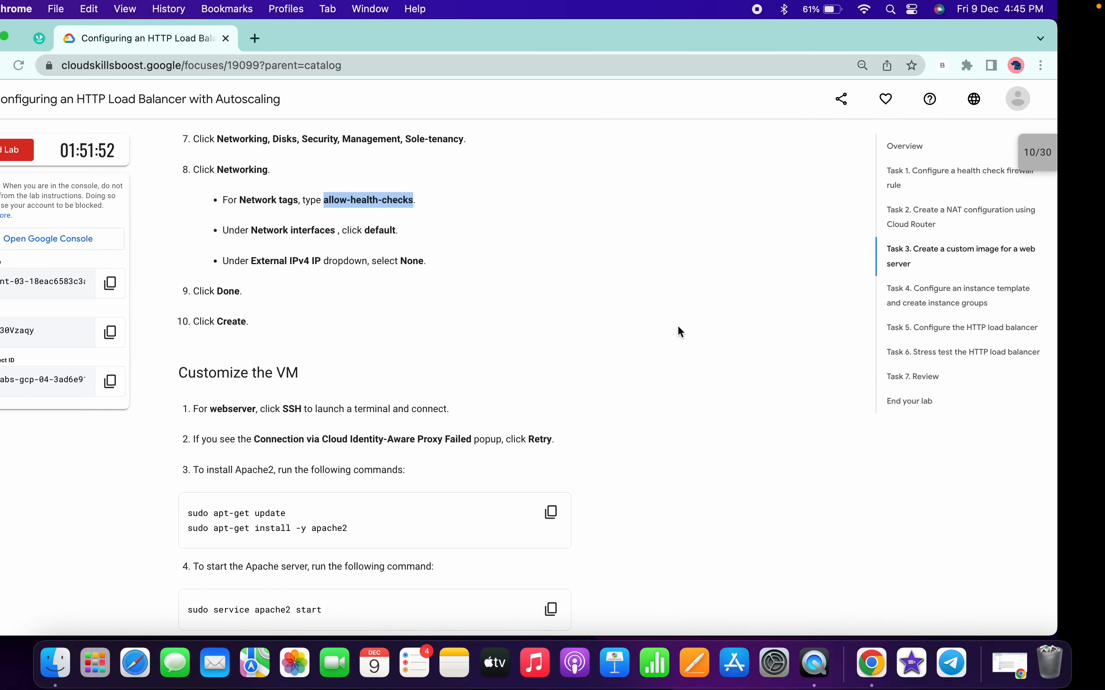
# Copy the lab's Apache2 installation commands and run sudo apt-get update and sudo apt-get install -y apache2 in the webserver terminal
pyautogui.scroll(-3, 591, 450)
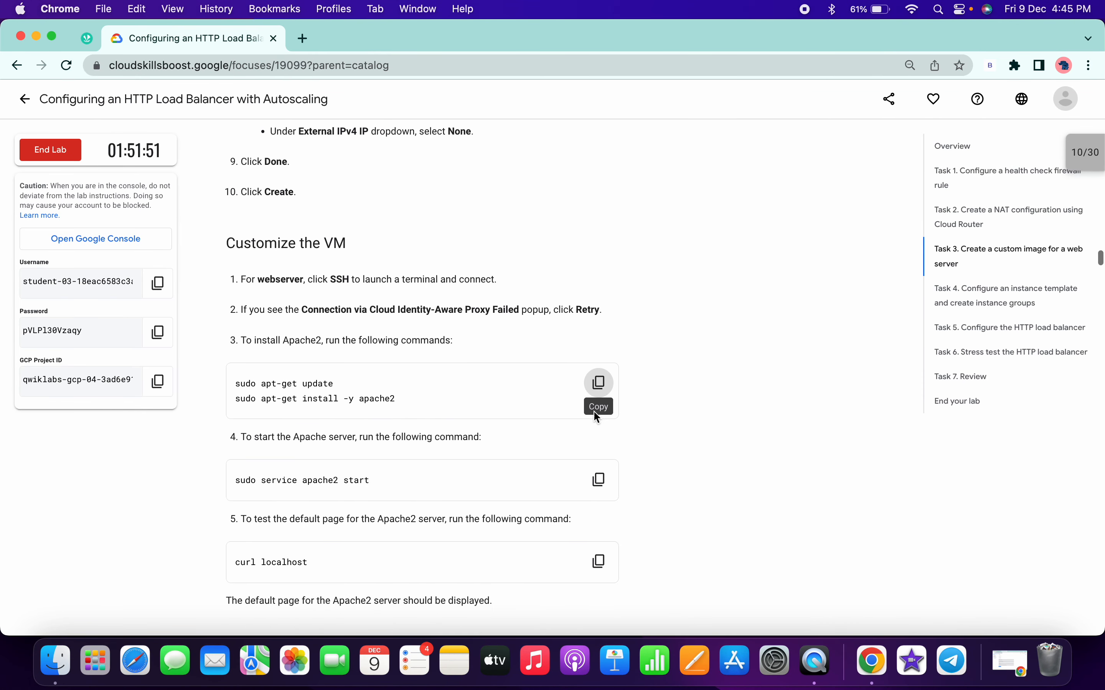
pyautogui.click(599, 384)
pyautogui.hotkey('ctrl', 'Right')
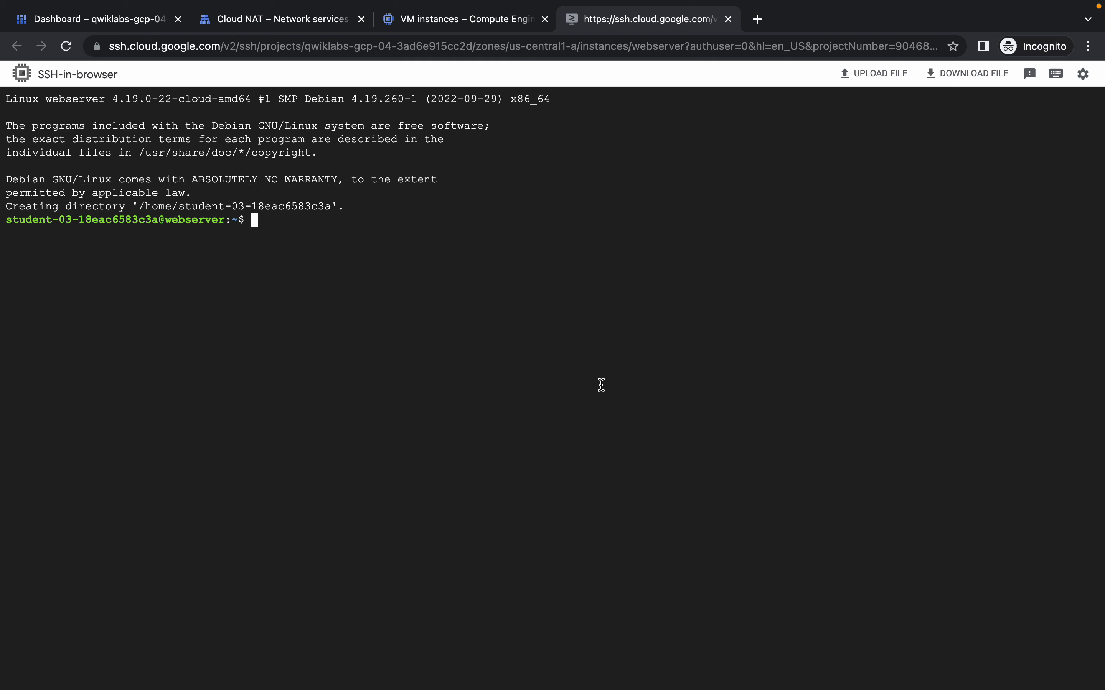
pyautogui.press('super+v')
pyautogui.press('Return')
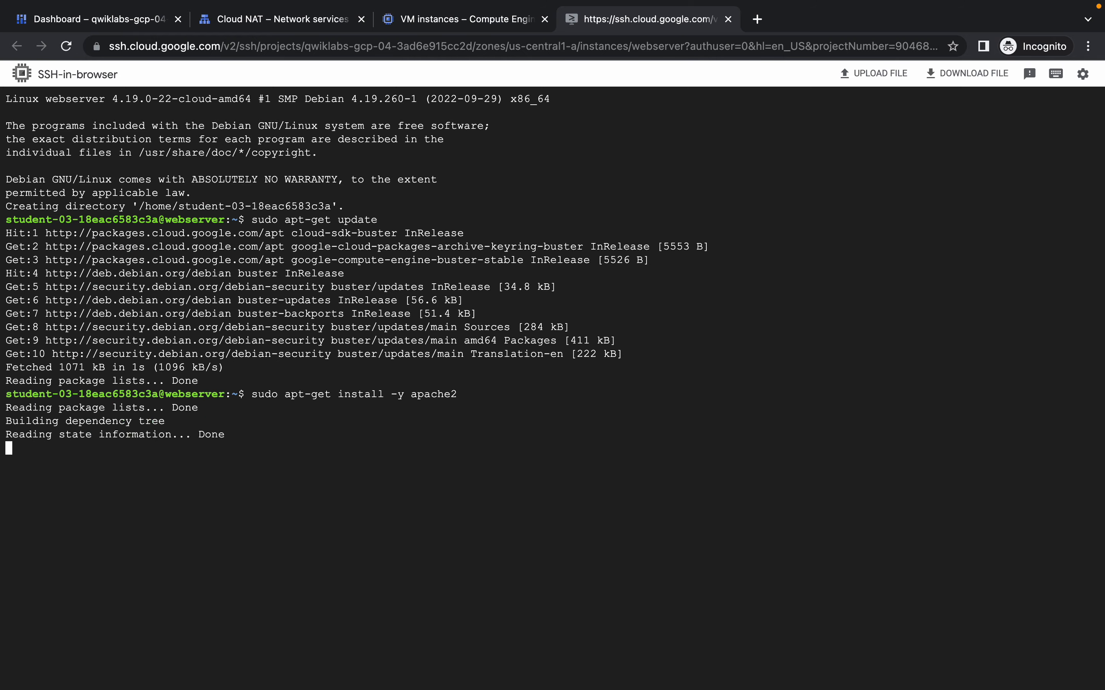
# Copy the Apache start command from the lab and, once the installation is done, run sudo service apache2 start on webserver
pyautogui.hotkey('ctrl', 'Left')
pyautogui.scroll(-3, 406, 369)
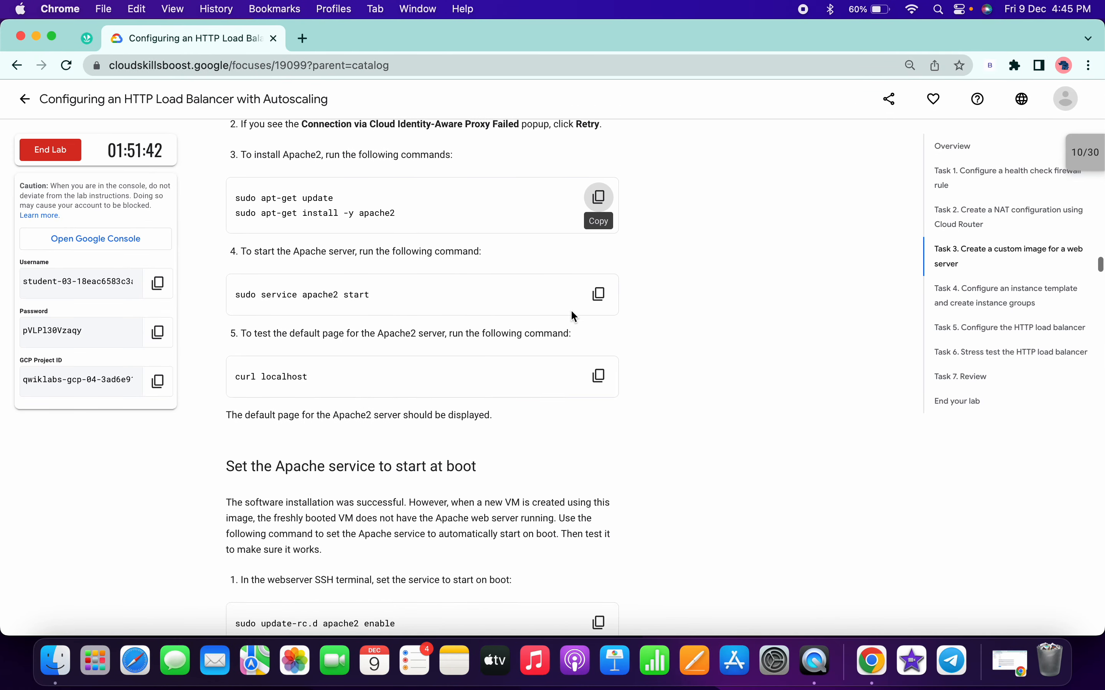
pyautogui.click(599, 295)
pyautogui.hotkey('ctrl', 'Right')
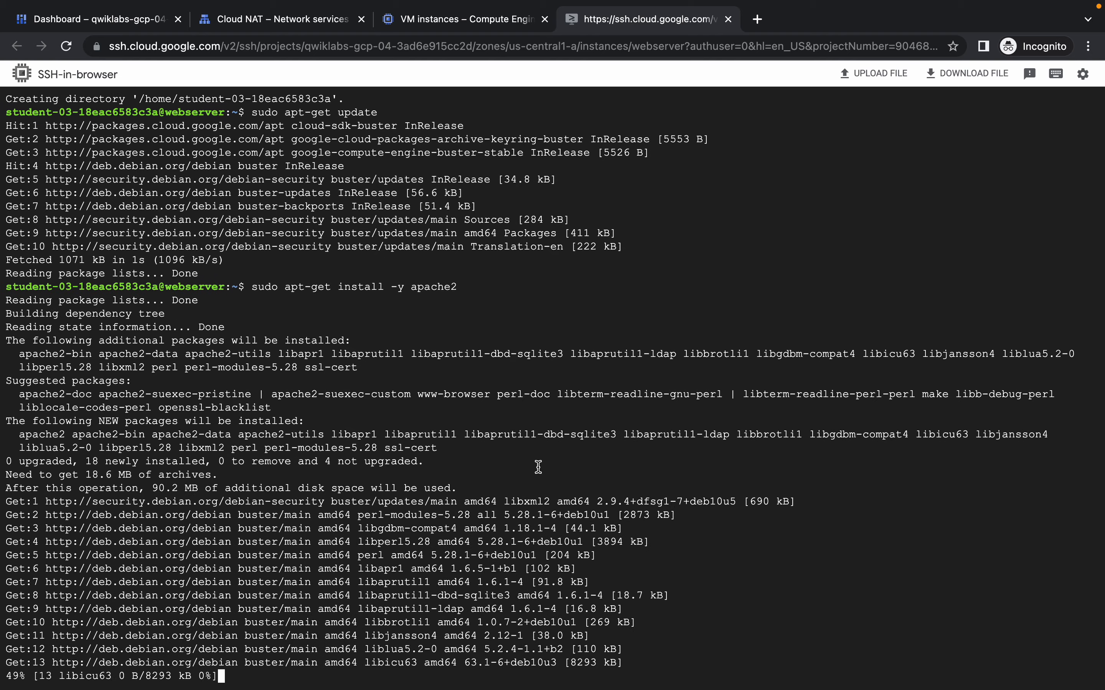
pyautogui.hotkey('ctrl', 'Left')
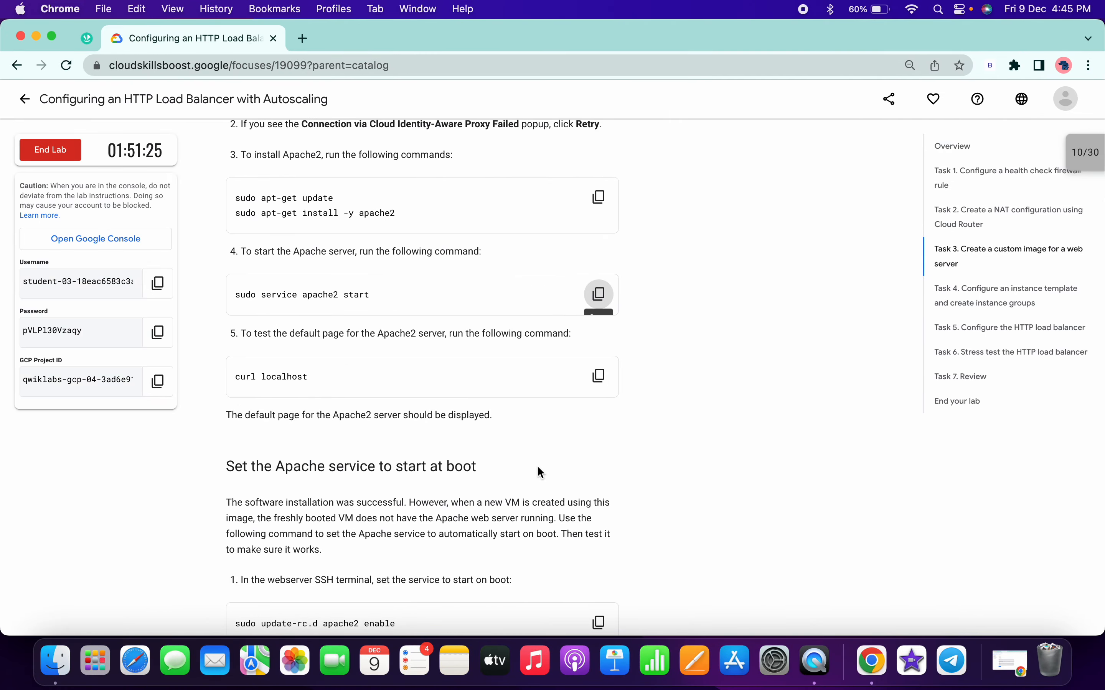
pyautogui.hotkey('ctrl', 'Right')
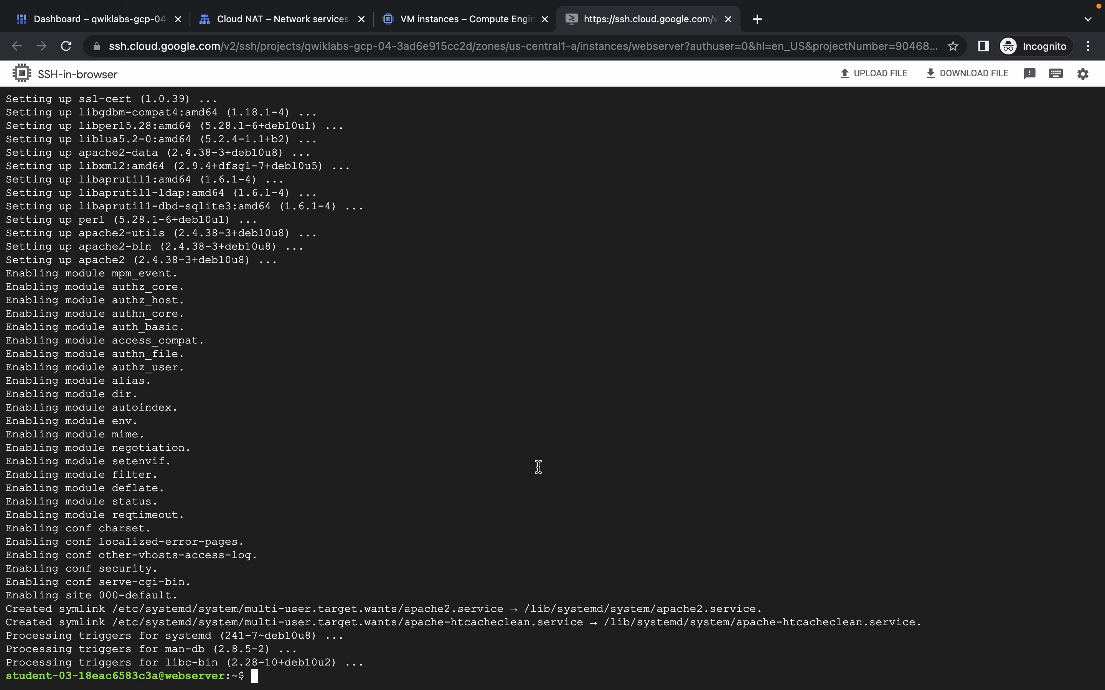
pyautogui.press('super+v')
pyautogui.press('Return')
# Copy the lab's test command for the default Apache2 page and run curl localhost in the webserver terminal
pyautogui.hotkey('ctrl', 'Left')
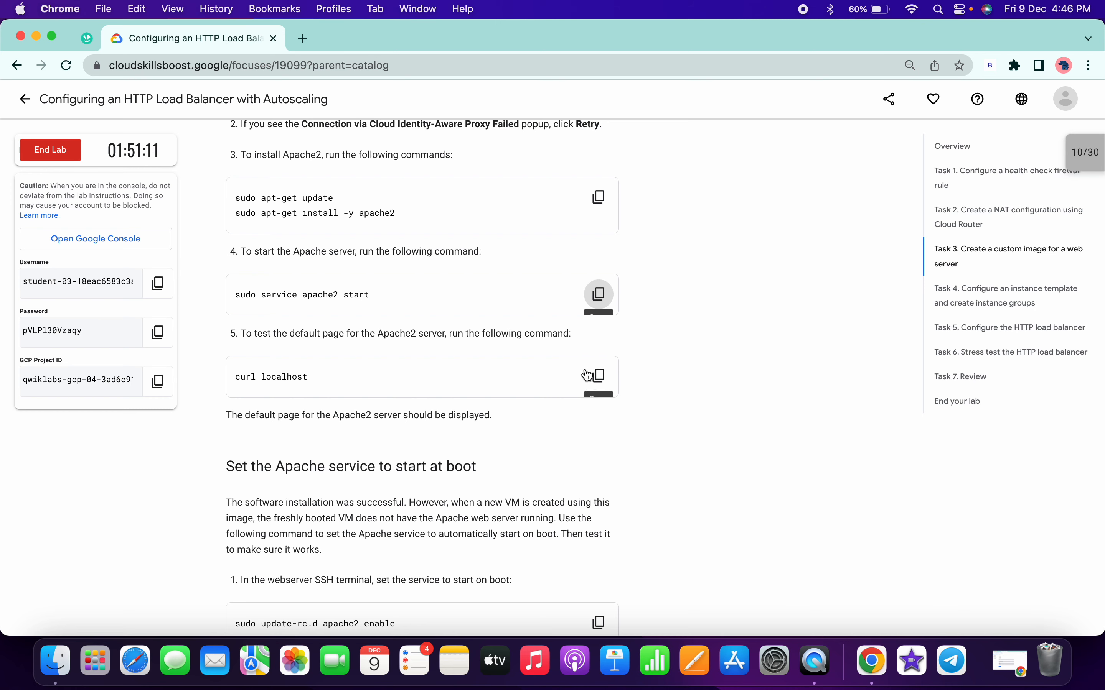
pyautogui.click(600, 379)
pyautogui.hotkey('ctrl', 'Right')
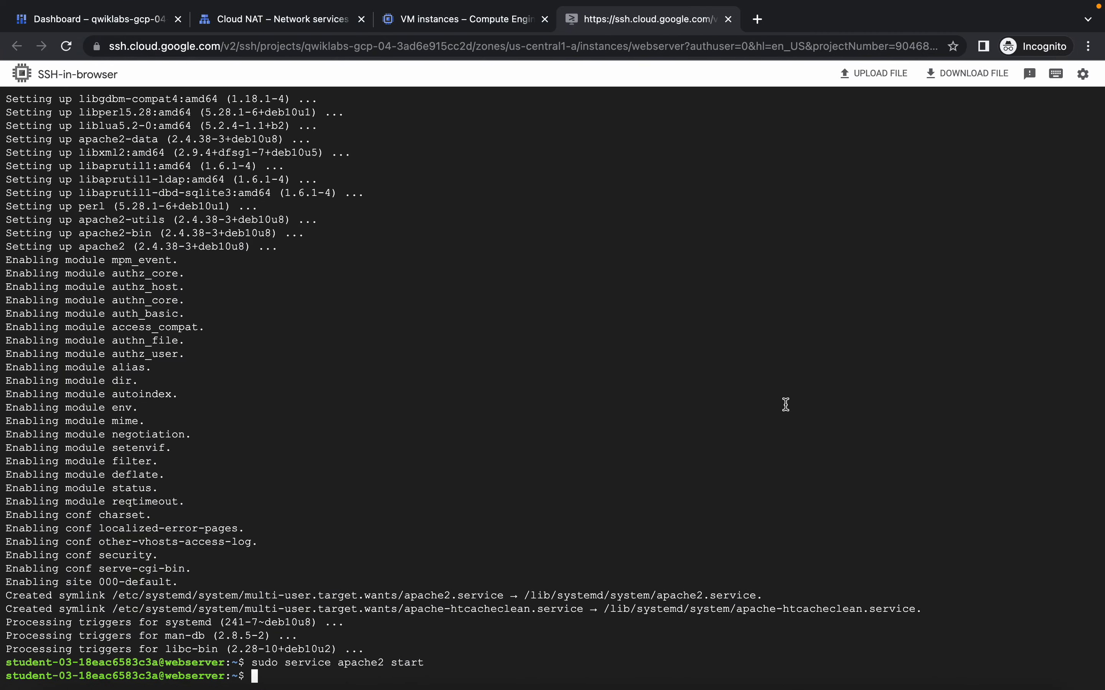
pyautogui.press('super+v')
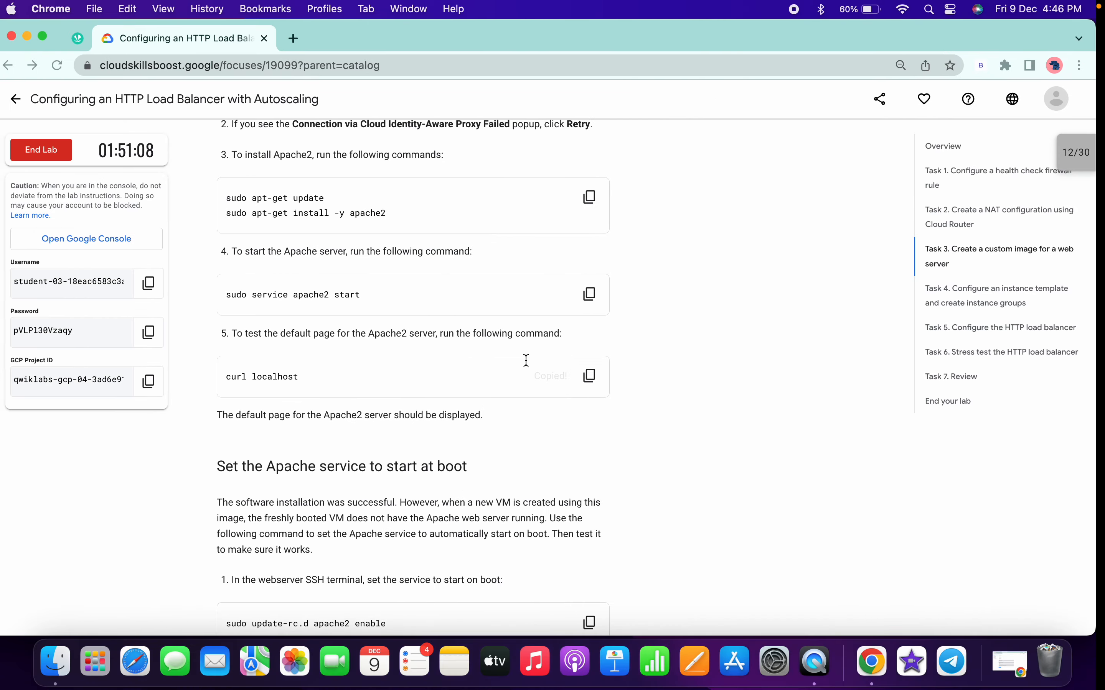
# Copy the lab's start-at-boot command for Apache and run sudo update-rc.d apache2 enable in the webserver terminal
pyautogui.scroll(-3, 523, 366)
pyautogui.scroll(-5, 413, 404)
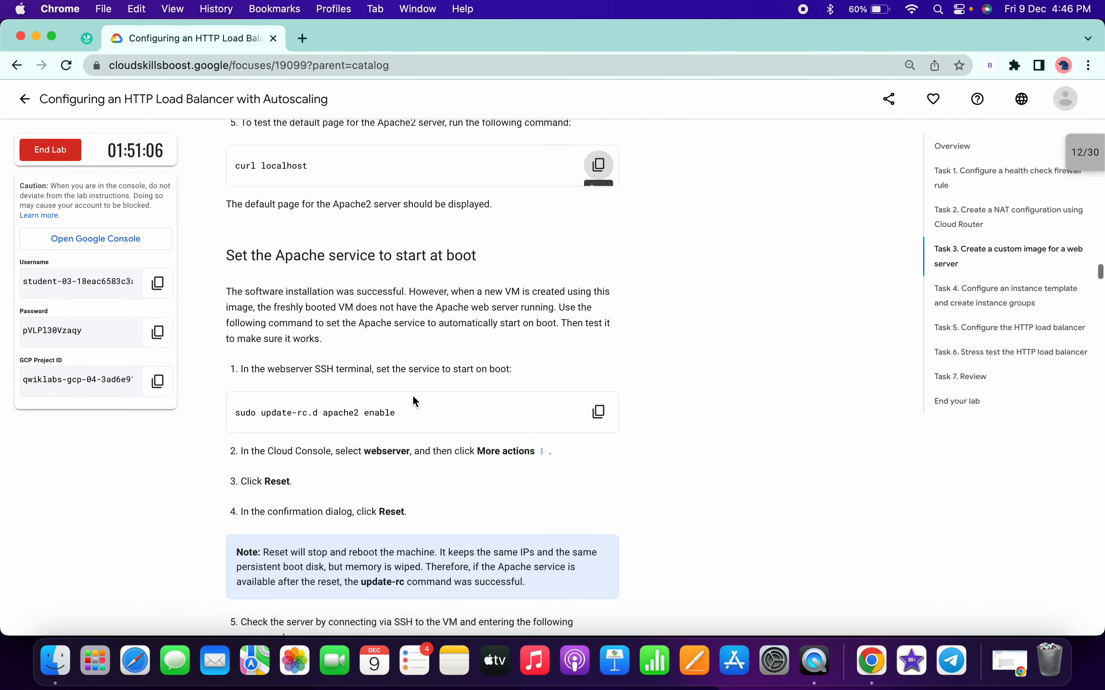
pyautogui.click(593, 293)
pyautogui.hotkey('ctrl', 'Right')
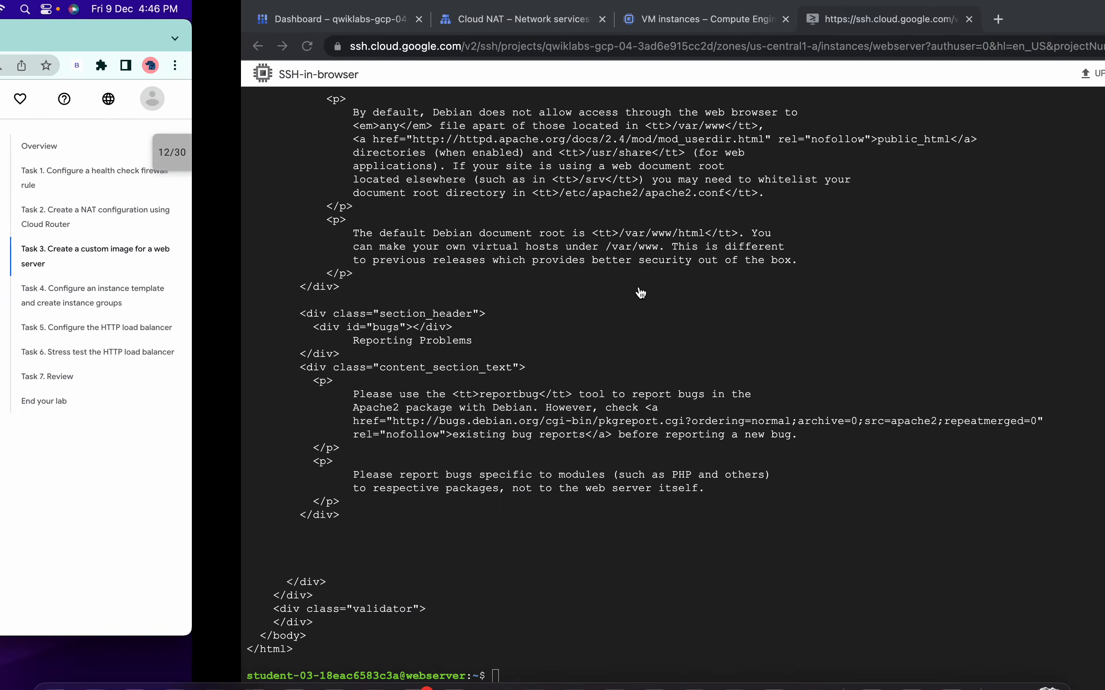
pyautogui.press('super+v')
pyautogui.press('Return')
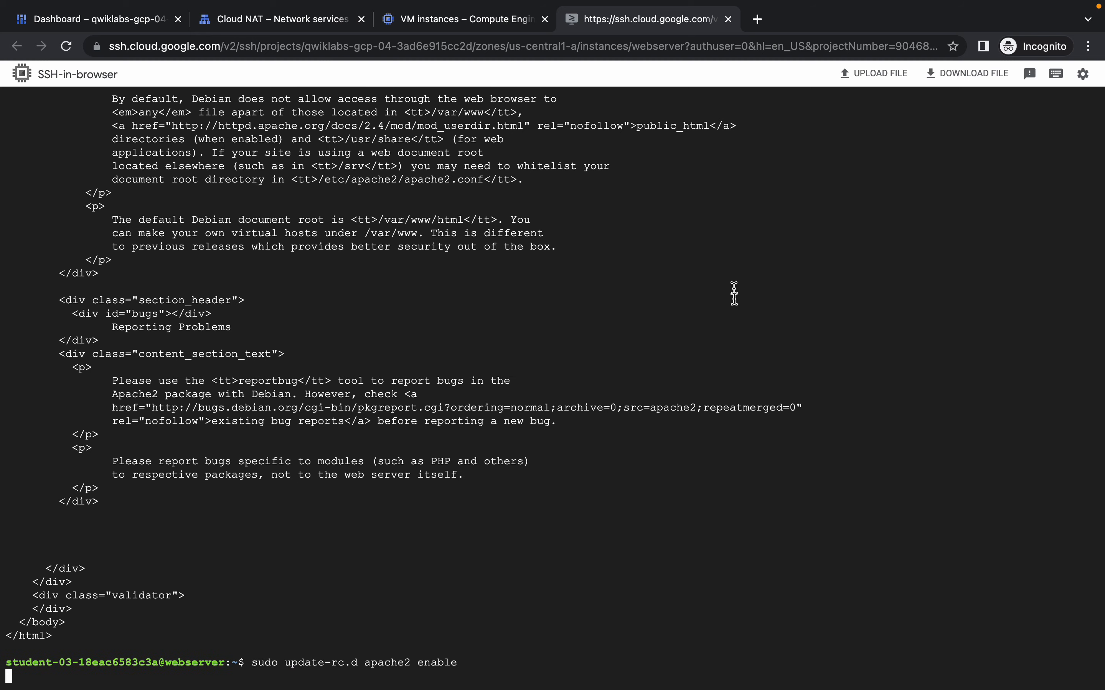
# Follow the lab's reset instructions and reset the webserver VM instance, confirming the reset
pyautogui.hotkey('ctrl', 'Left')
pyautogui.scroll(-3, 381, 431)
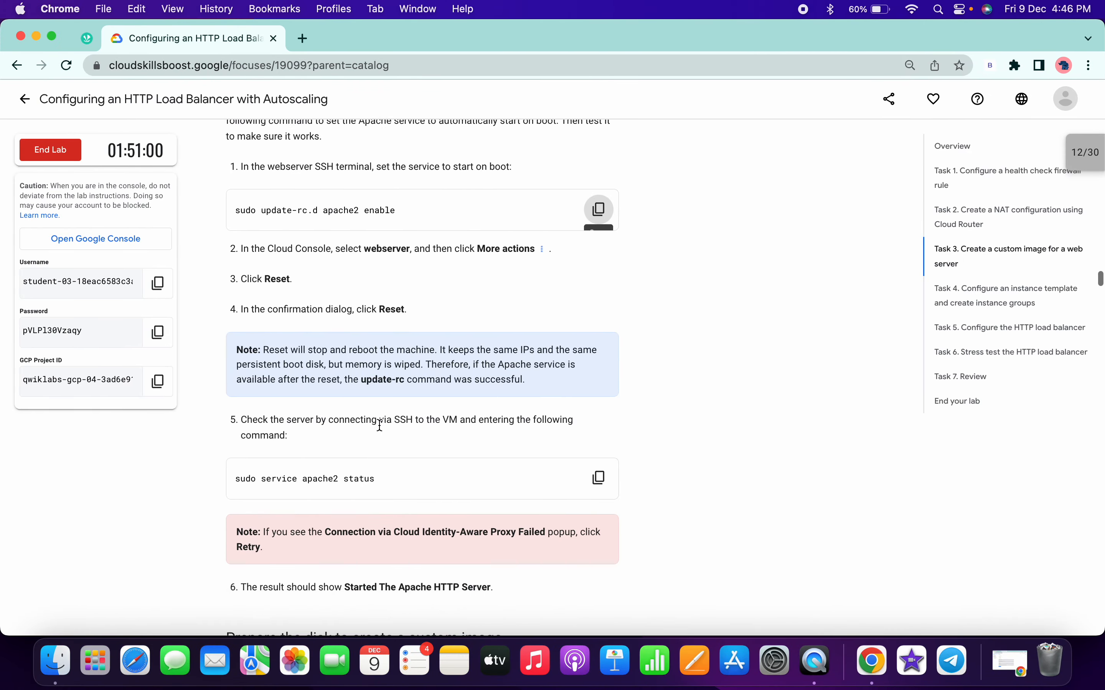
pyautogui.hotkey('ctrl', 'Right')
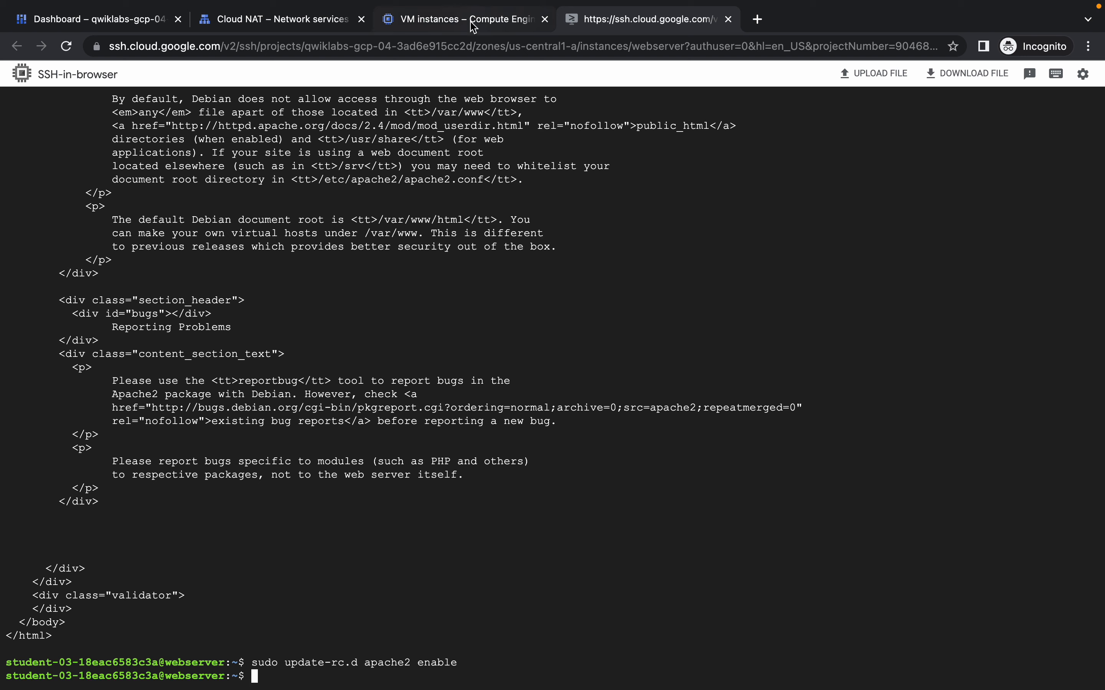
pyautogui.click(471, 23)
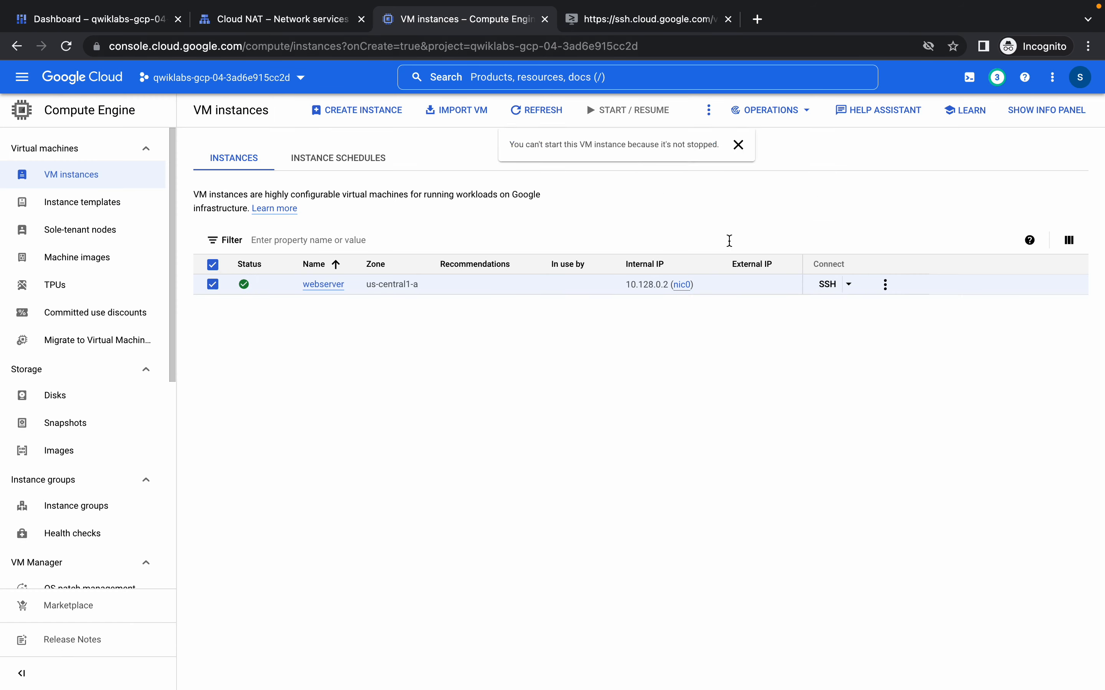
pyautogui.click(885, 285)
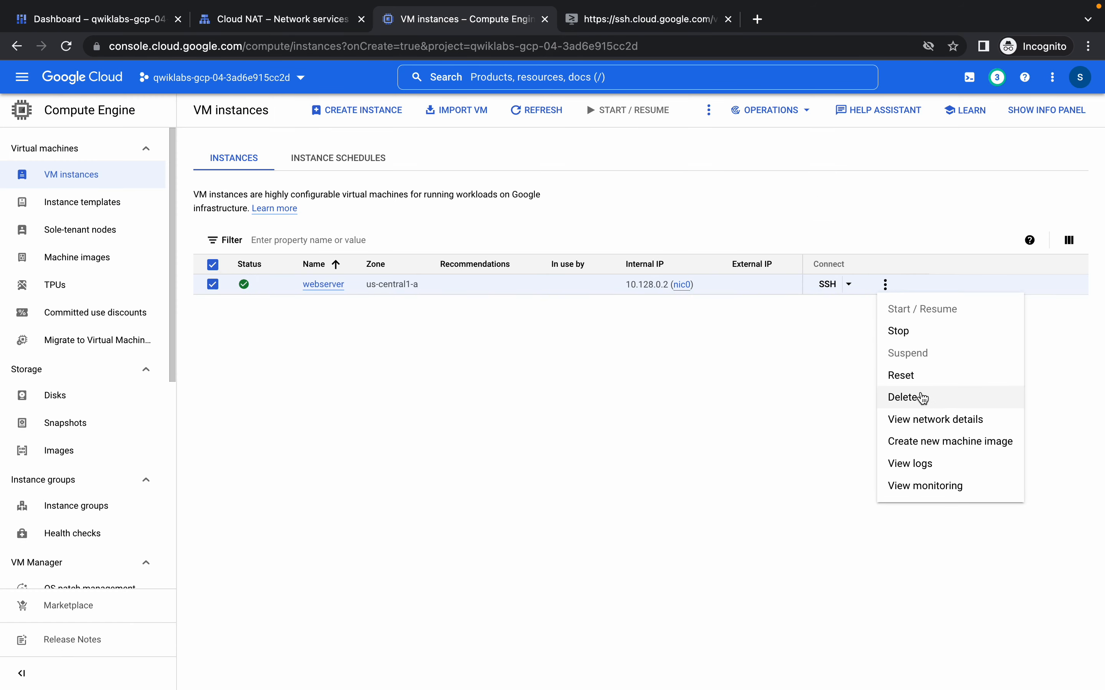
pyautogui.click(900, 379)
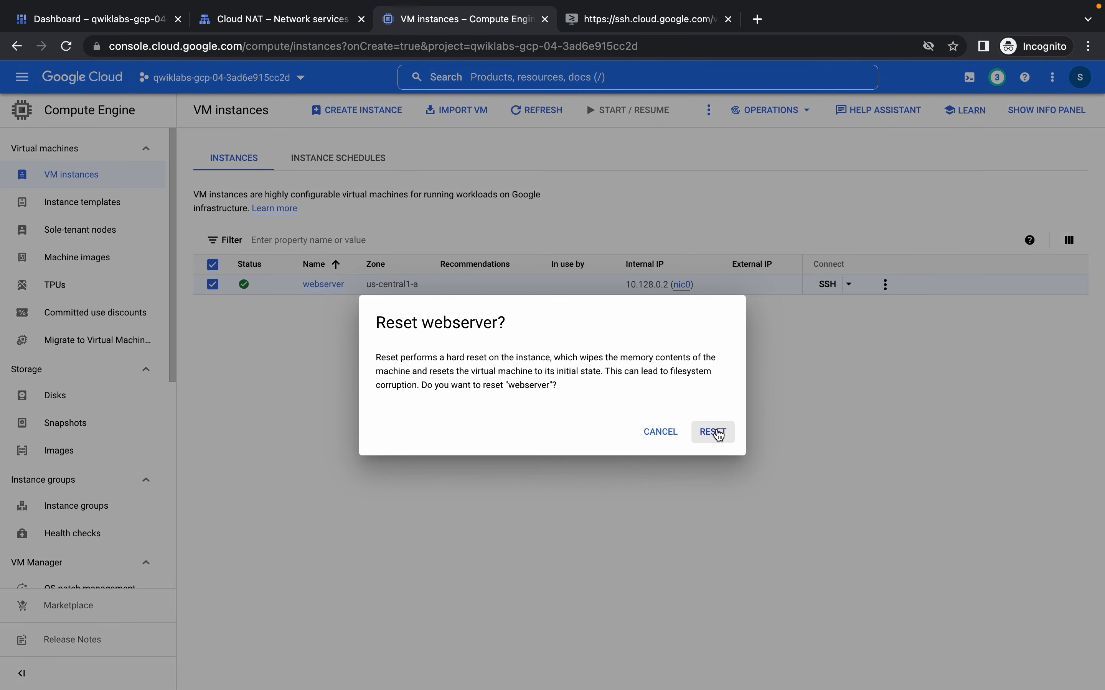
pyautogui.click(708, 432)
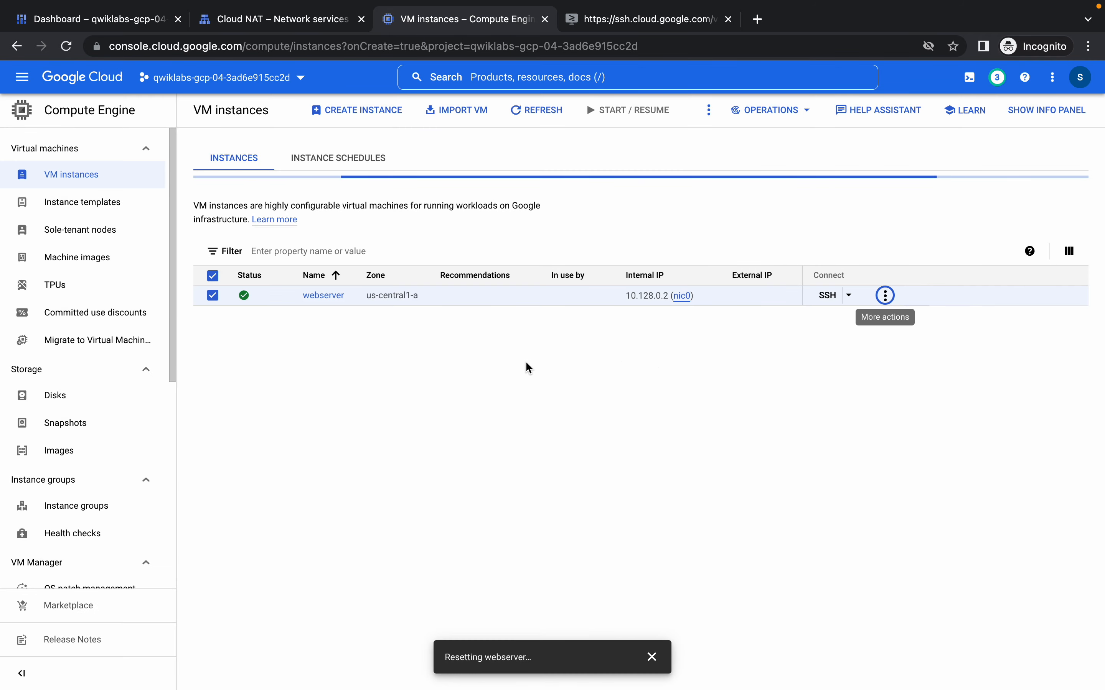
# Copy the lab's Apache status command and reload the webserver SSH session, retrying the connection until the terminal is ready
pyautogui.hotkey('ctrl', 'Left')
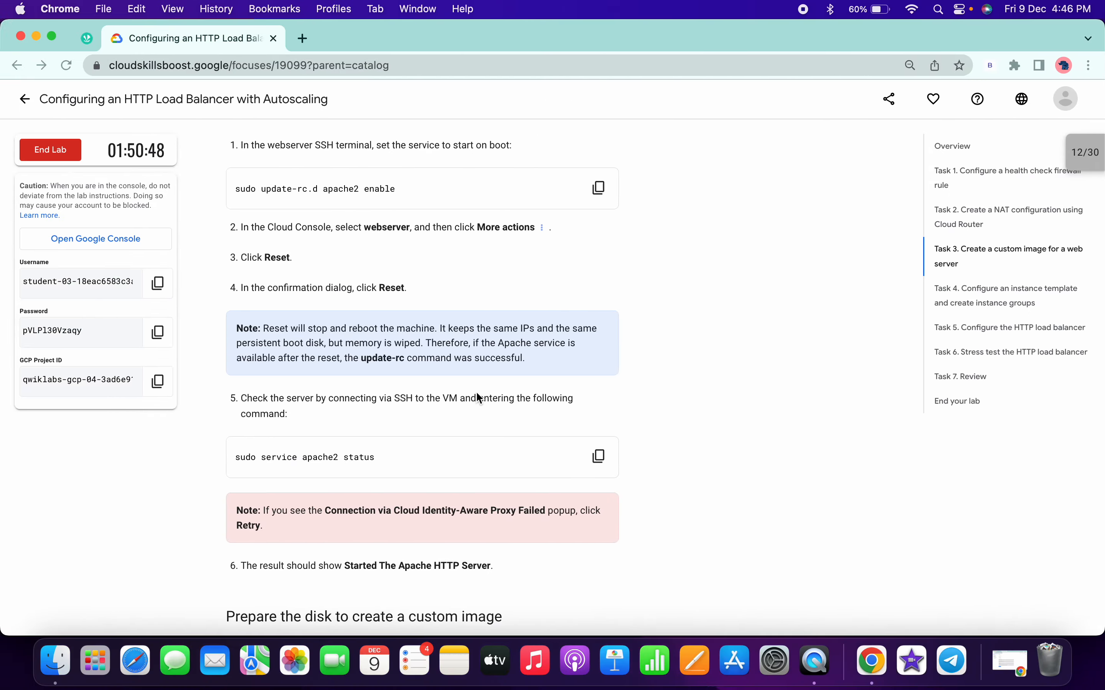
pyautogui.scroll(-2, 476, 393)
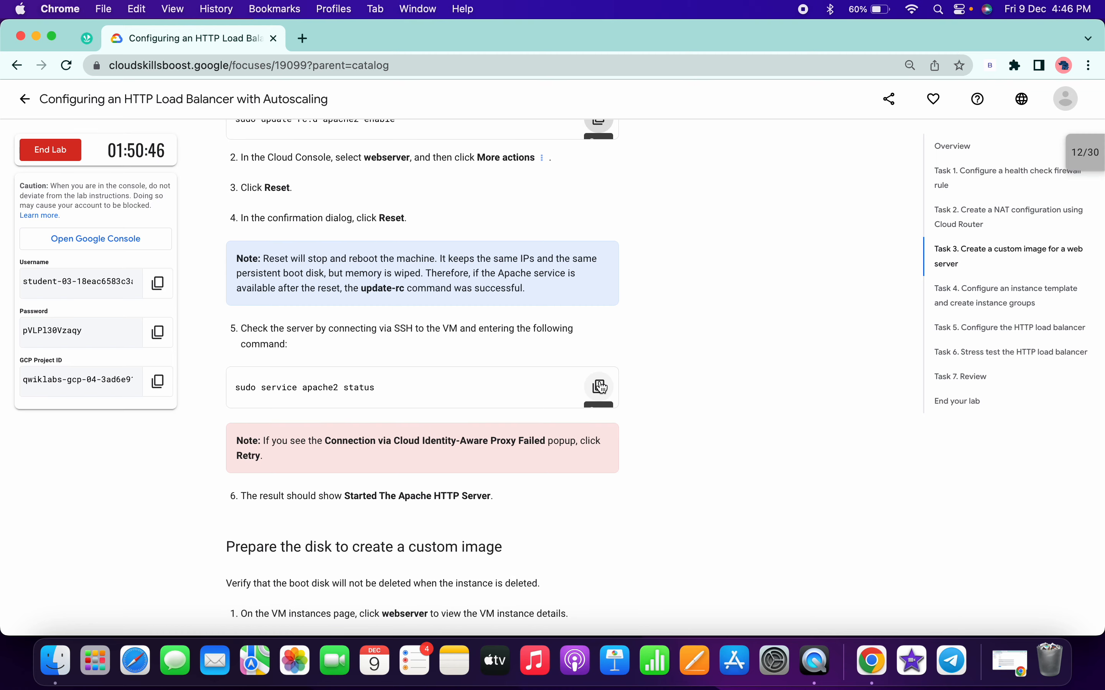
pyautogui.click(600, 388)
pyautogui.hotkey('ctrl', 'Right')
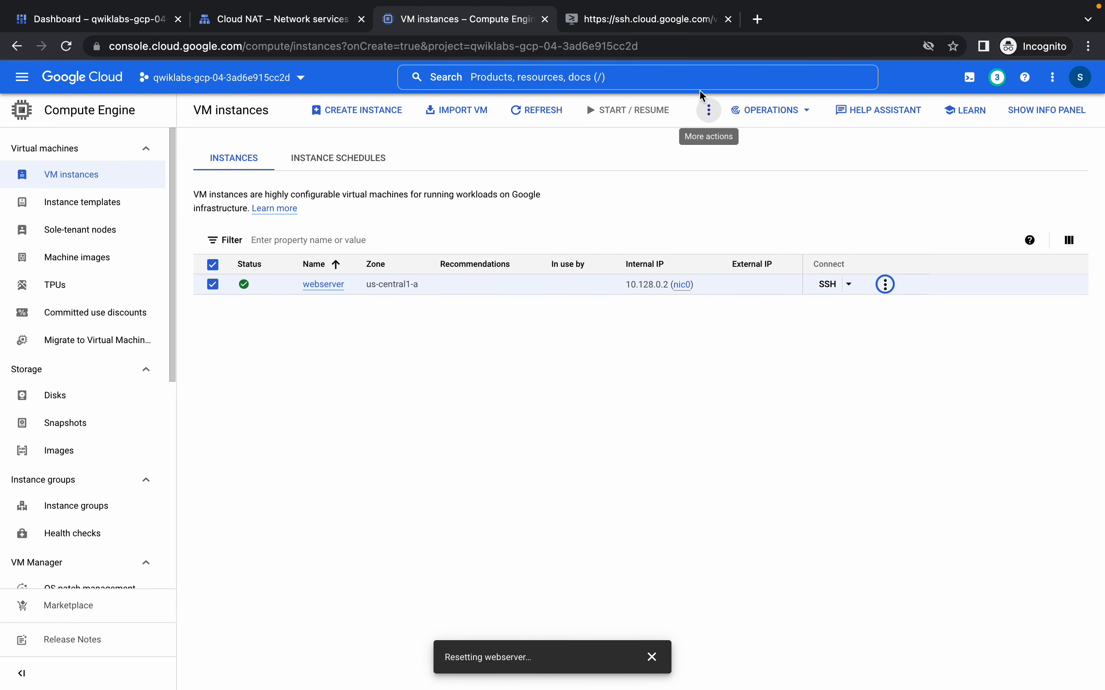
pyautogui.click(628, 26)
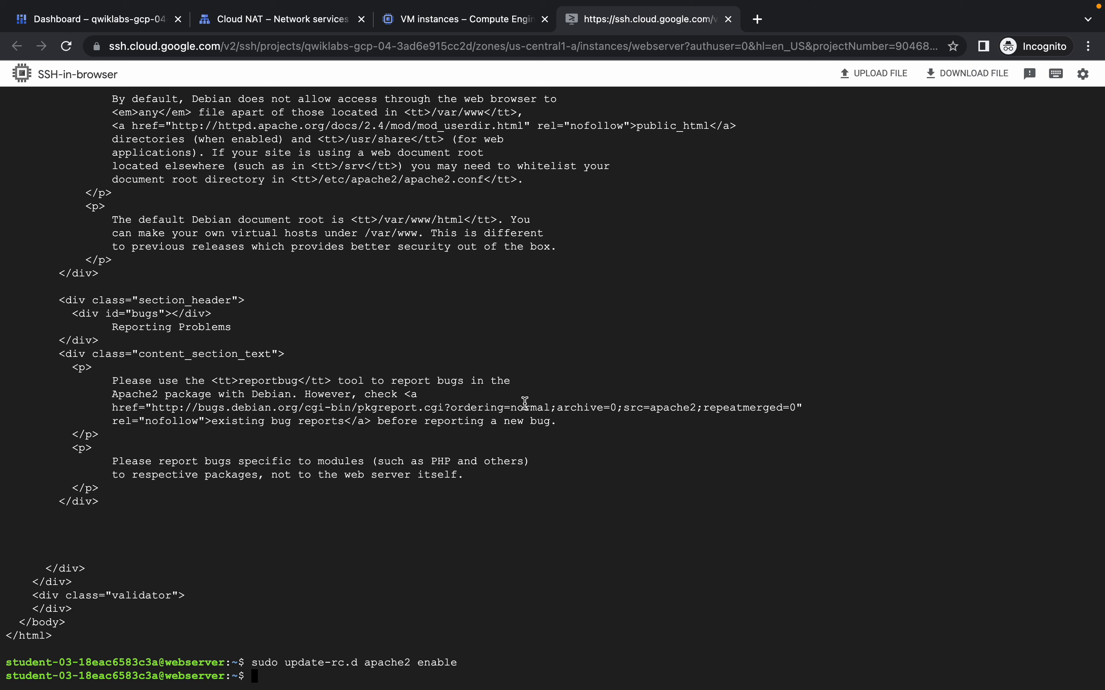
pyautogui.click(70, 52)
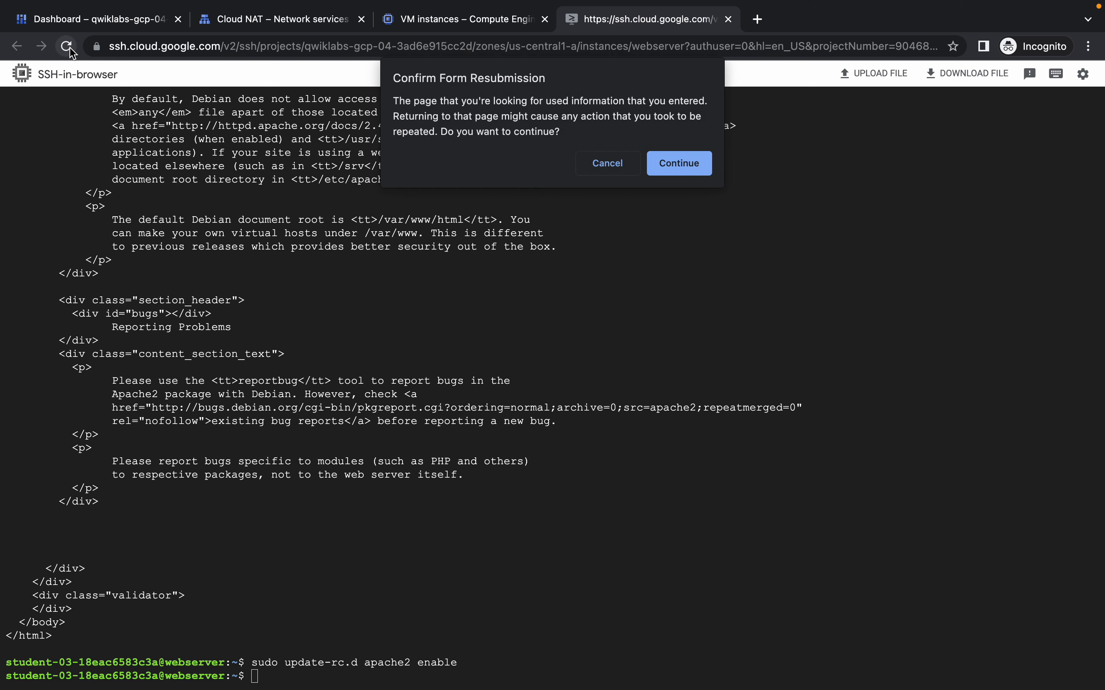
pyautogui.click(680, 164)
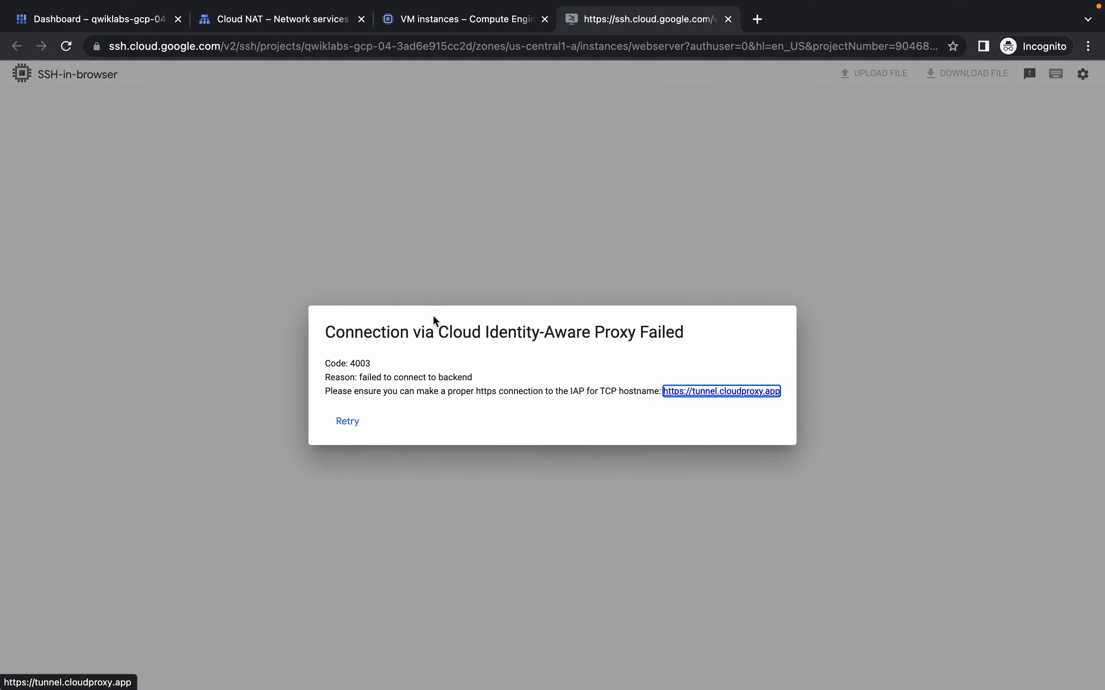
pyautogui.click(348, 422)
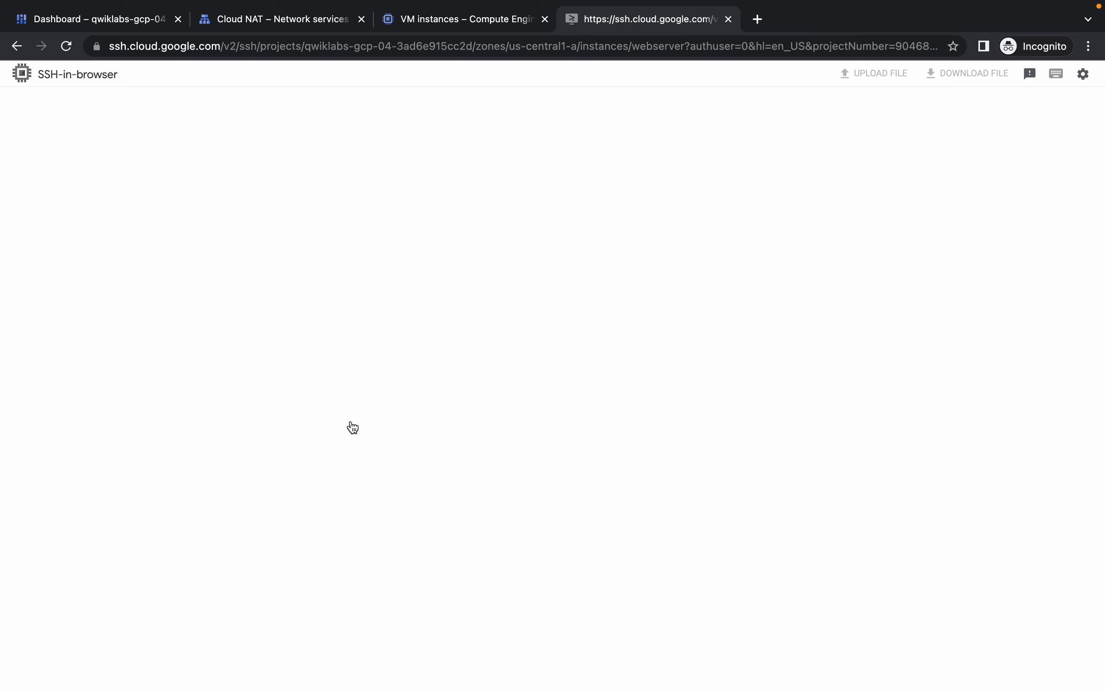
pyautogui.click(458, 26)
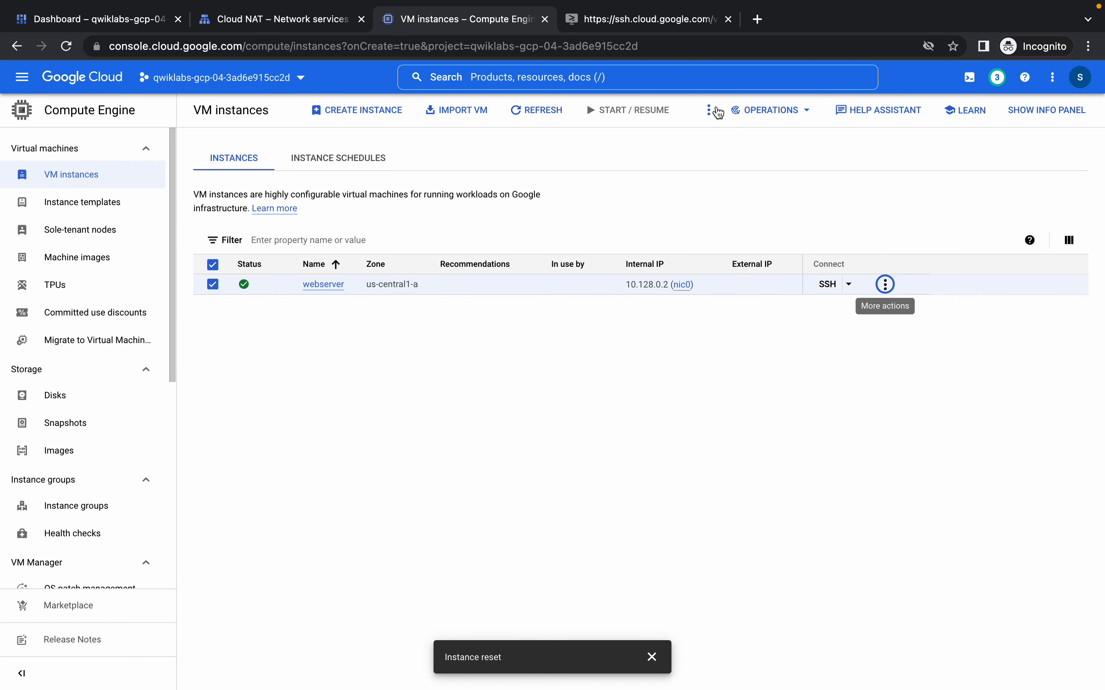
pyautogui.click(592, 20)
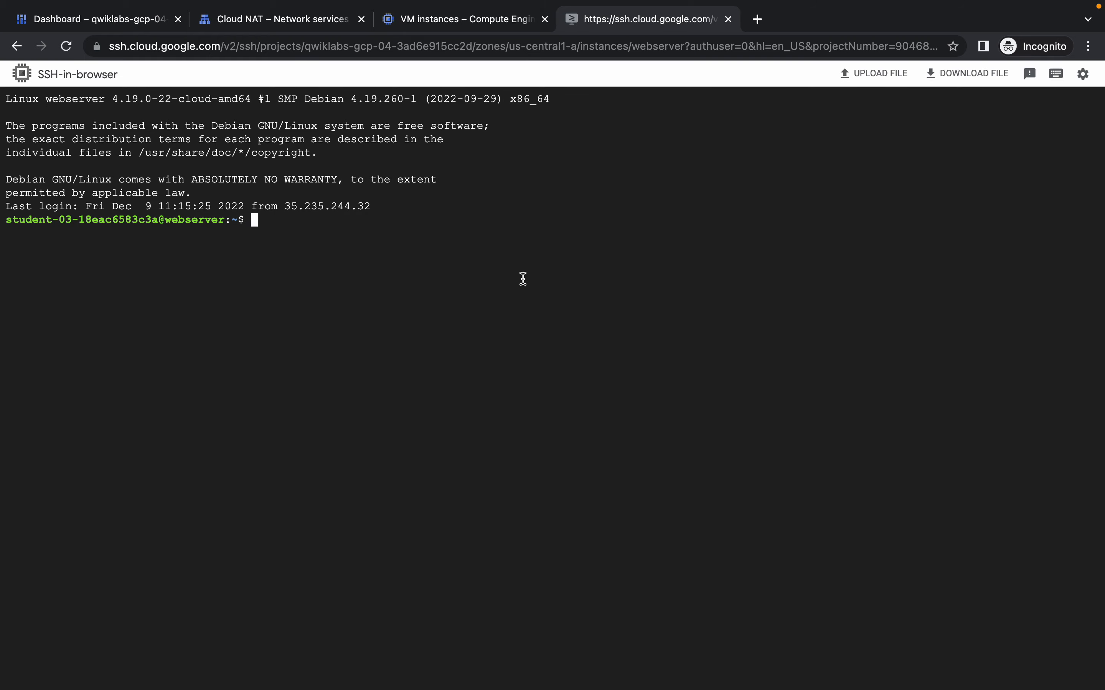
# Run sudo service apache2 status on webserver, read the lab's disk preparation instructions, and close the SSH session after checking the output
pyautogui.hotkey('ctrl', 'v')
pyautogui.press('Return')
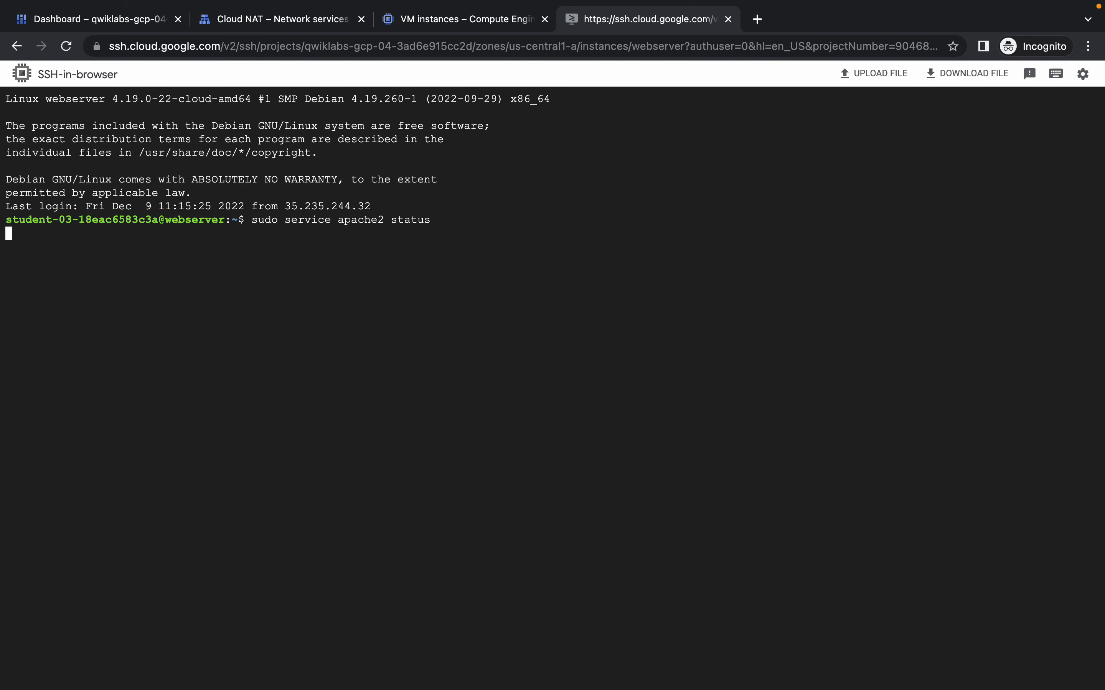
pyautogui.hotkey('ctrl', 'Left')
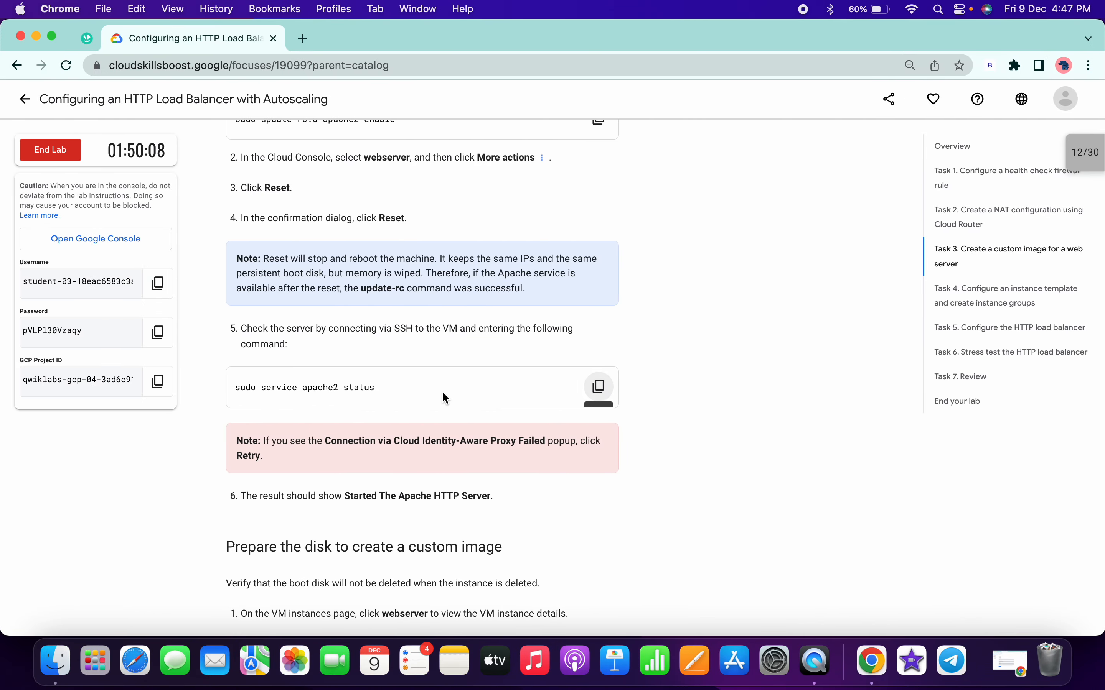
pyautogui.scroll(-3, 441, 391)
pyautogui.scroll(-3, 458, 372)
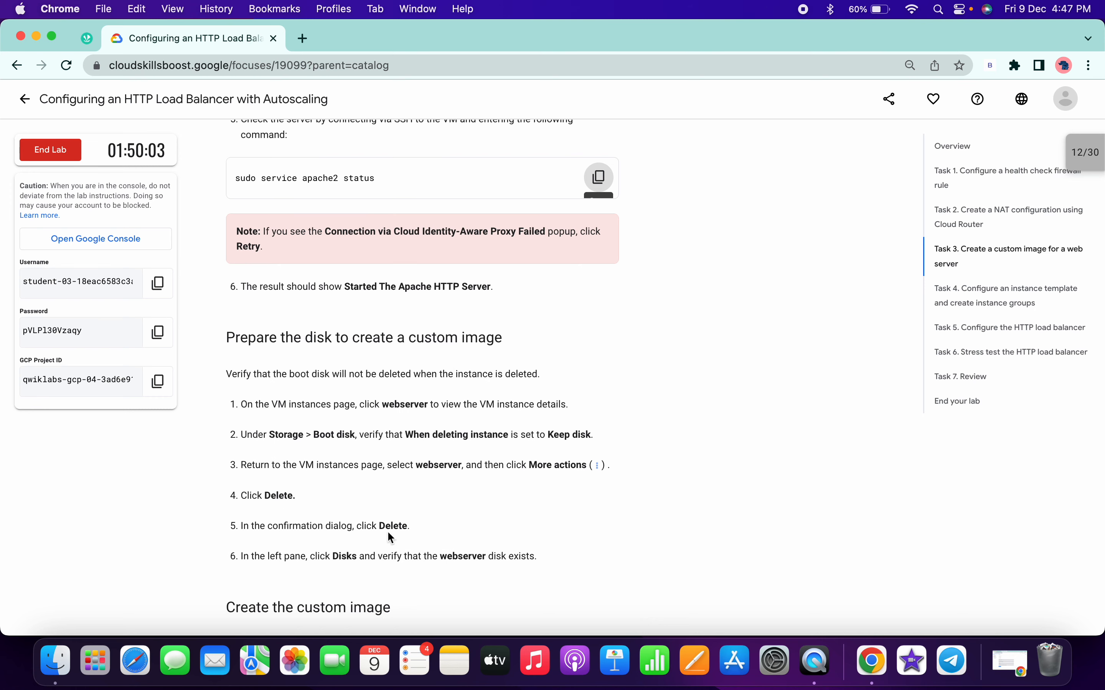
pyautogui.hotkey('ctrl', 'Right')
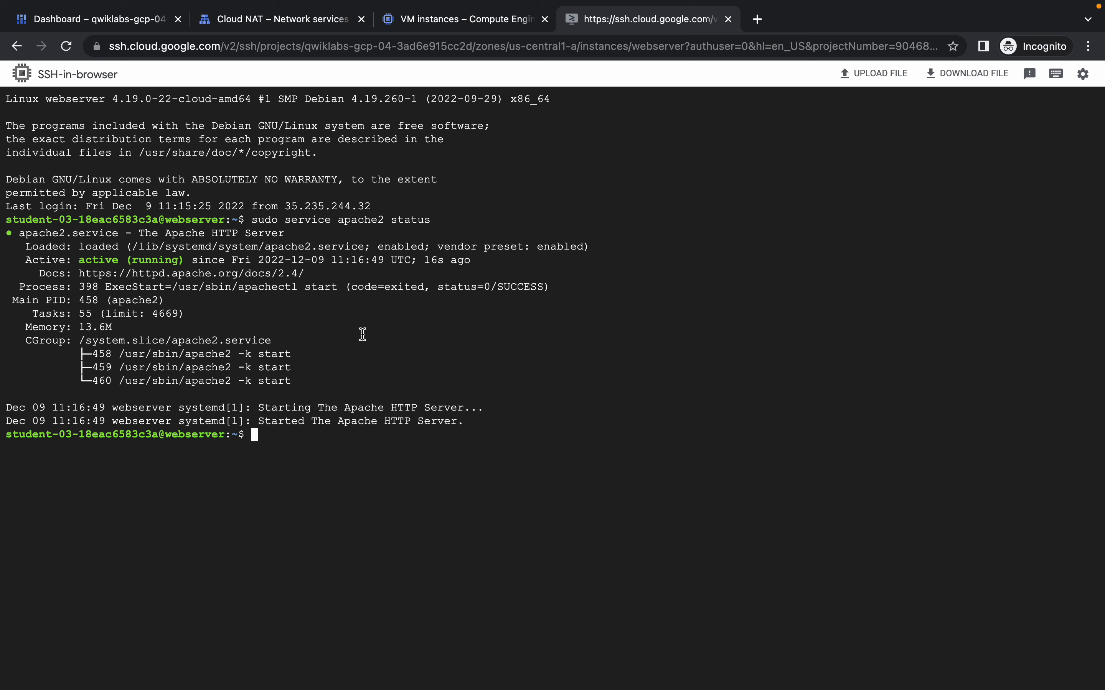
pyautogui.click(729, 19)
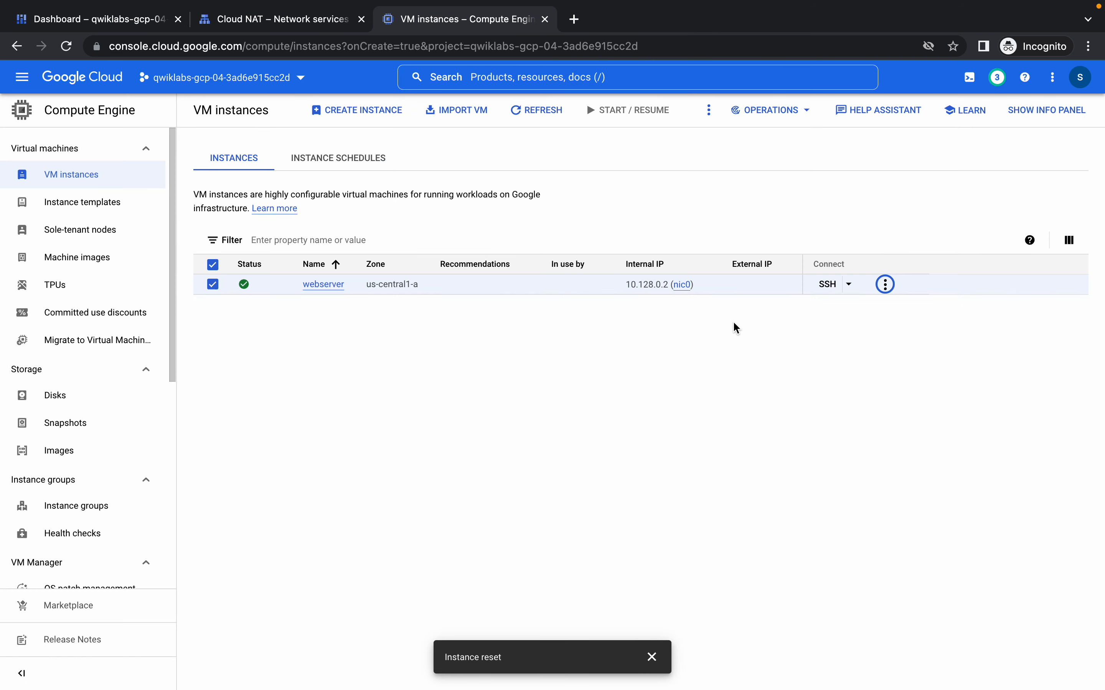
pyautogui.click(886, 284)
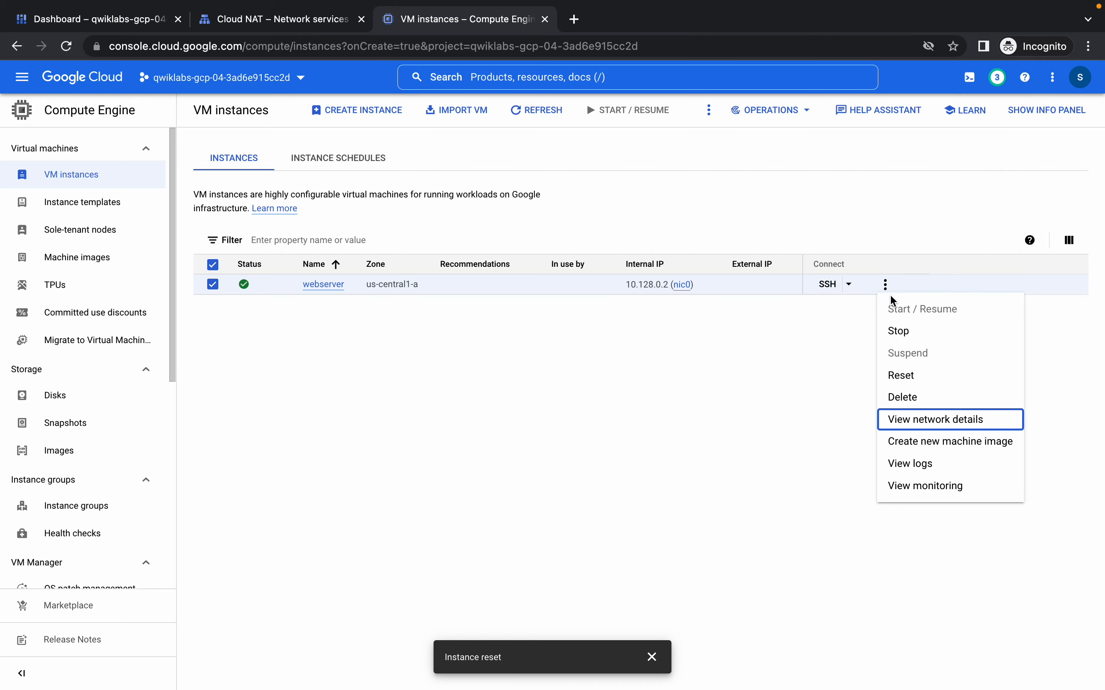
pyautogui.click(911, 396)
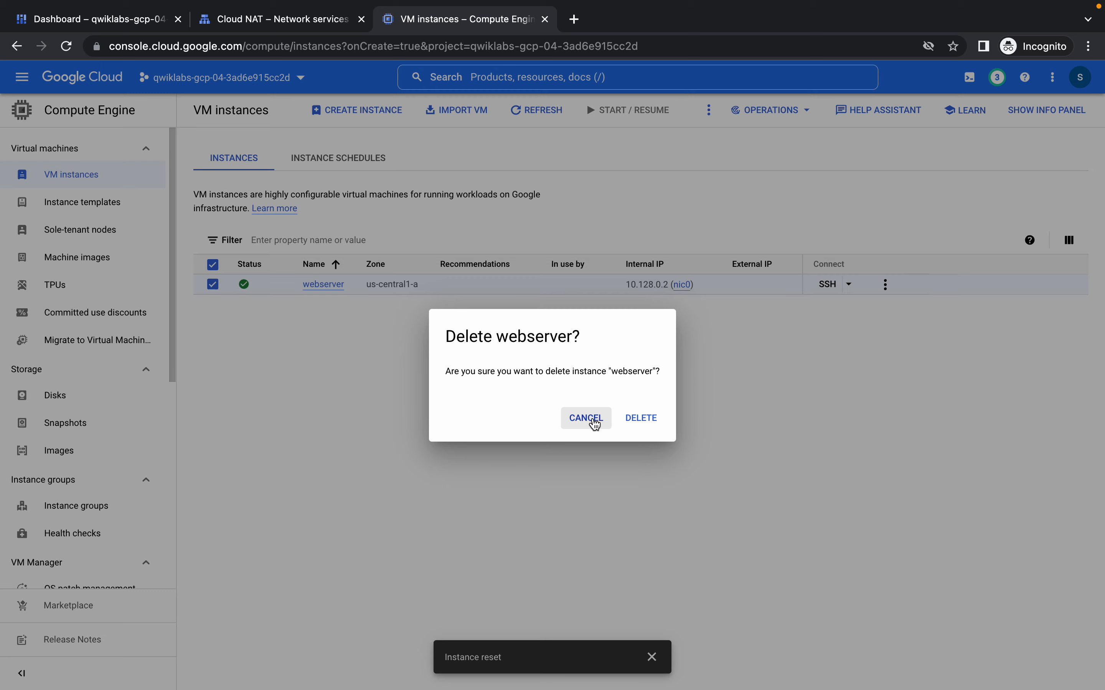
pyautogui.click(587, 418)
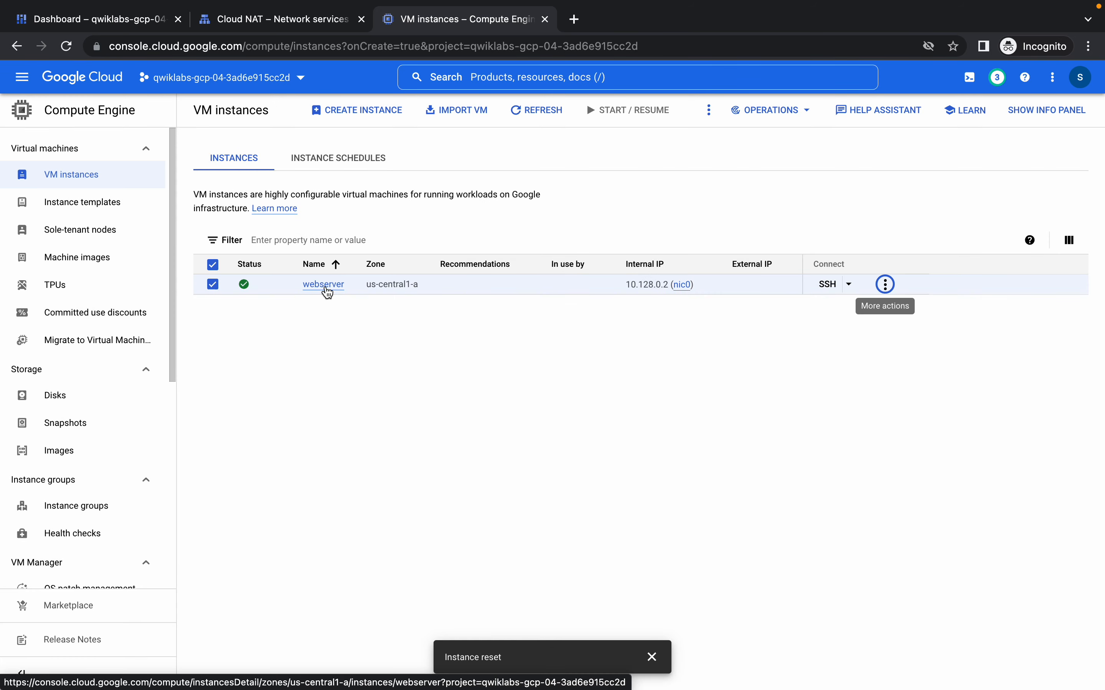
# Check the boot disk's deletion rule in the webserver instance's edit settings and leave without saving
pyautogui.click(327, 290)
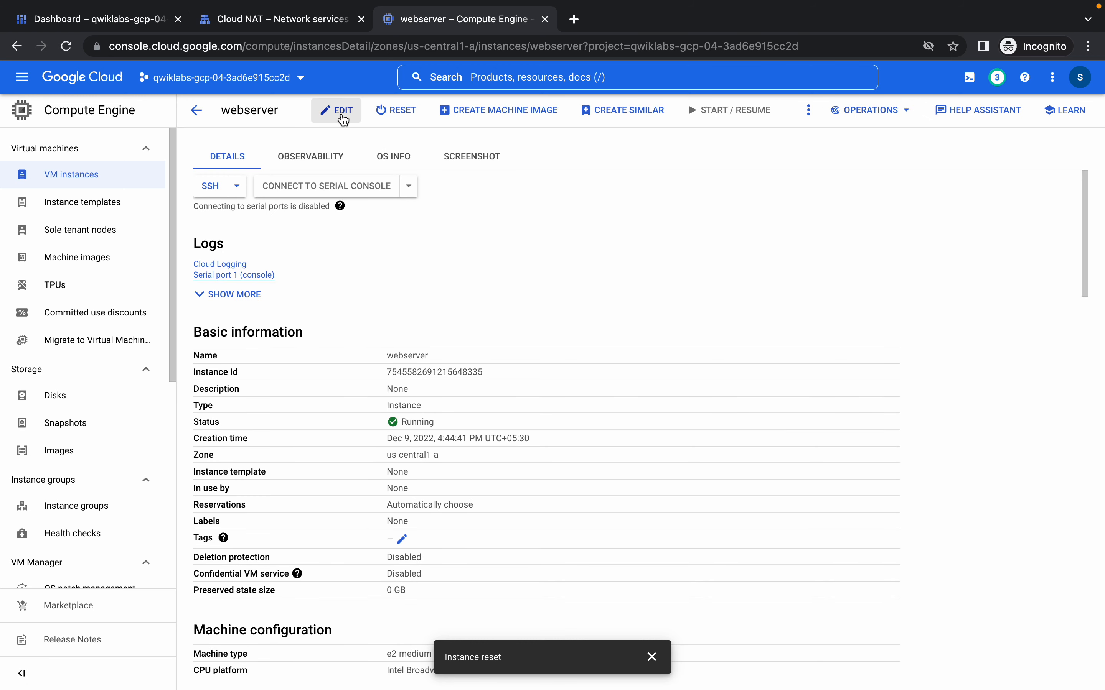
pyautogui.click(343, 120)
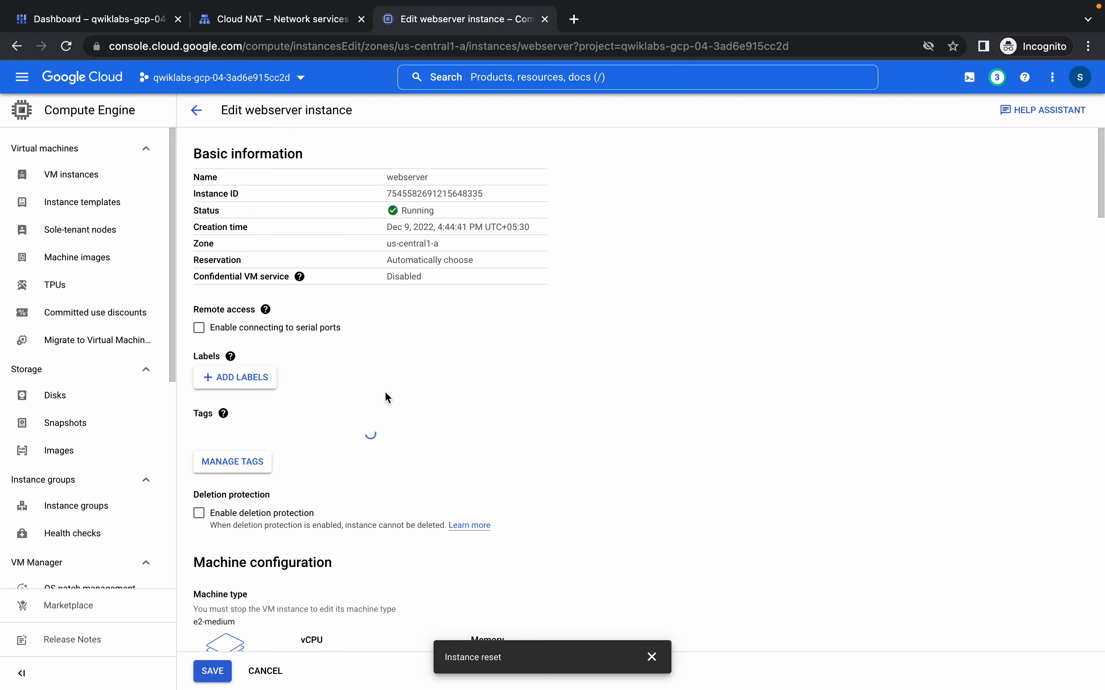
pyautogui.scroll(-6, 387, 398)
pyautogui.scroll(-15, 387, 398)
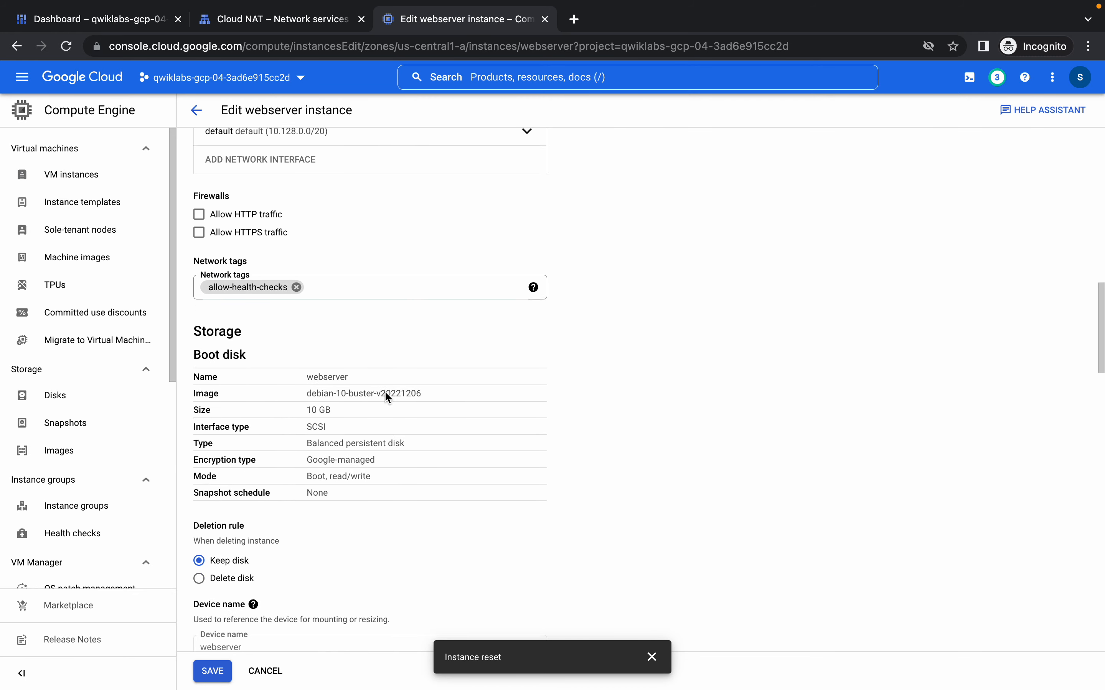
pyautogui.scroll(2, 385, 393)
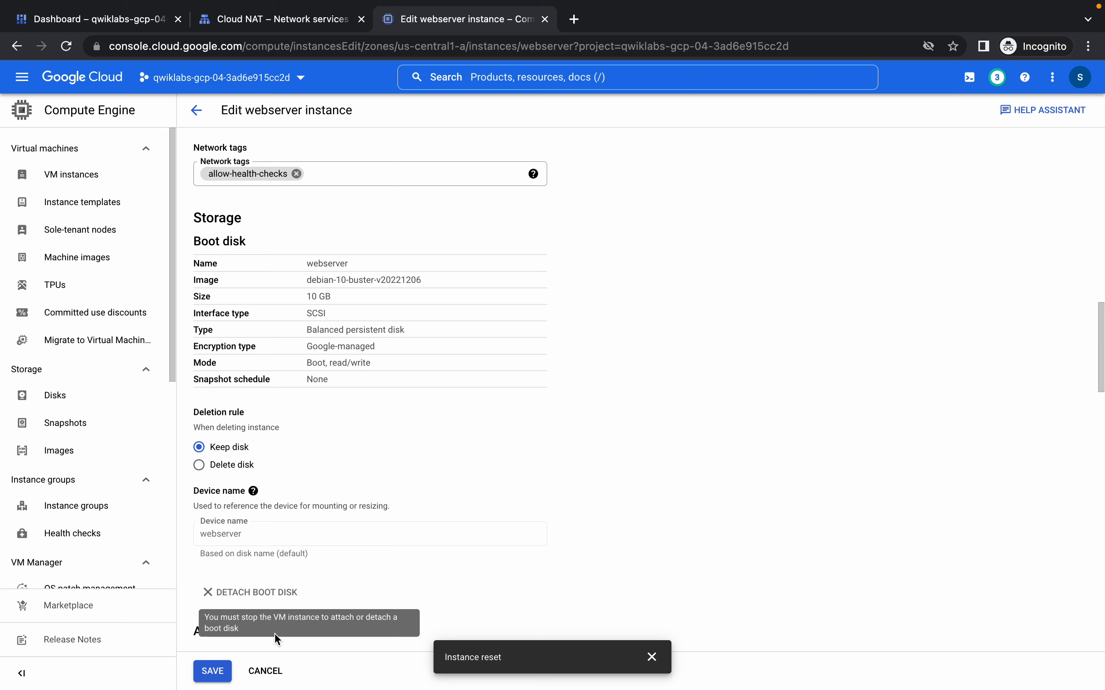
pyautogui.scroll(10, 382, 420)
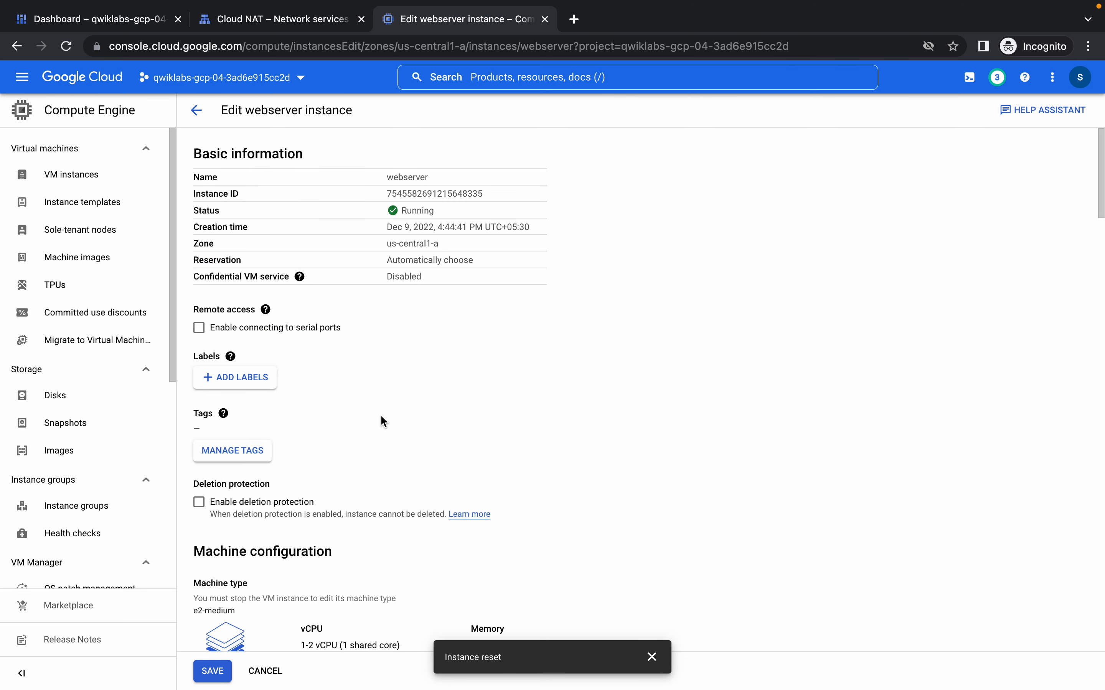
pyautogui.scroll(-15, 382, 422)
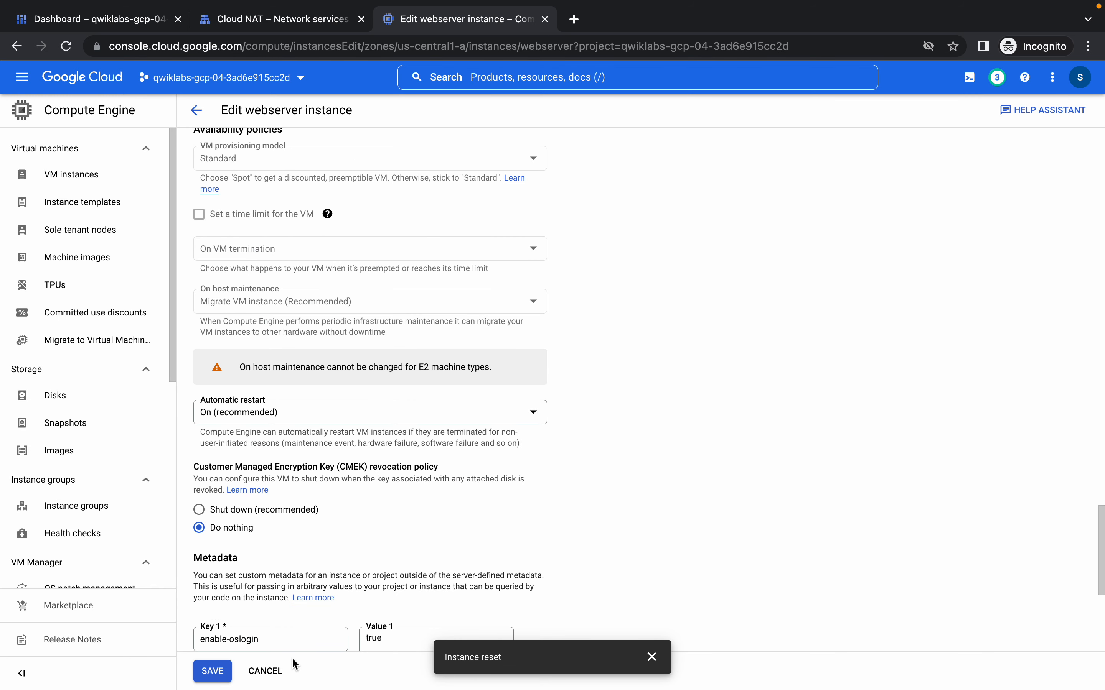
pyautogui.click(266, 671)
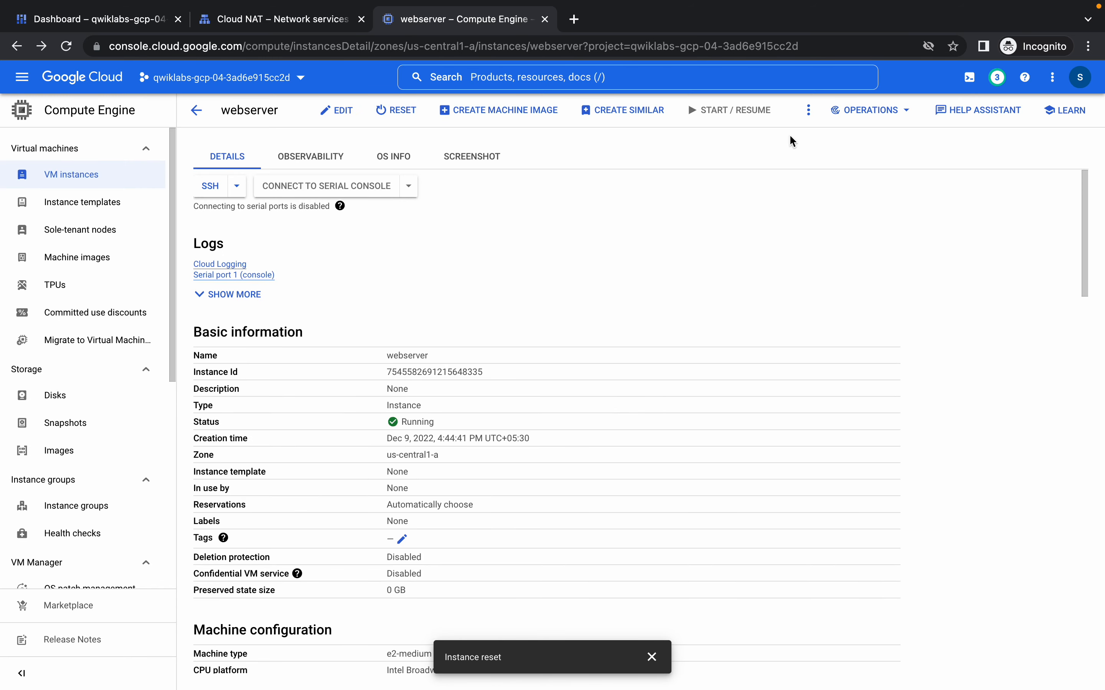
# Delete the webserver VM instance from its details page and confirm the deletion
pyautogui.click(808, 111)
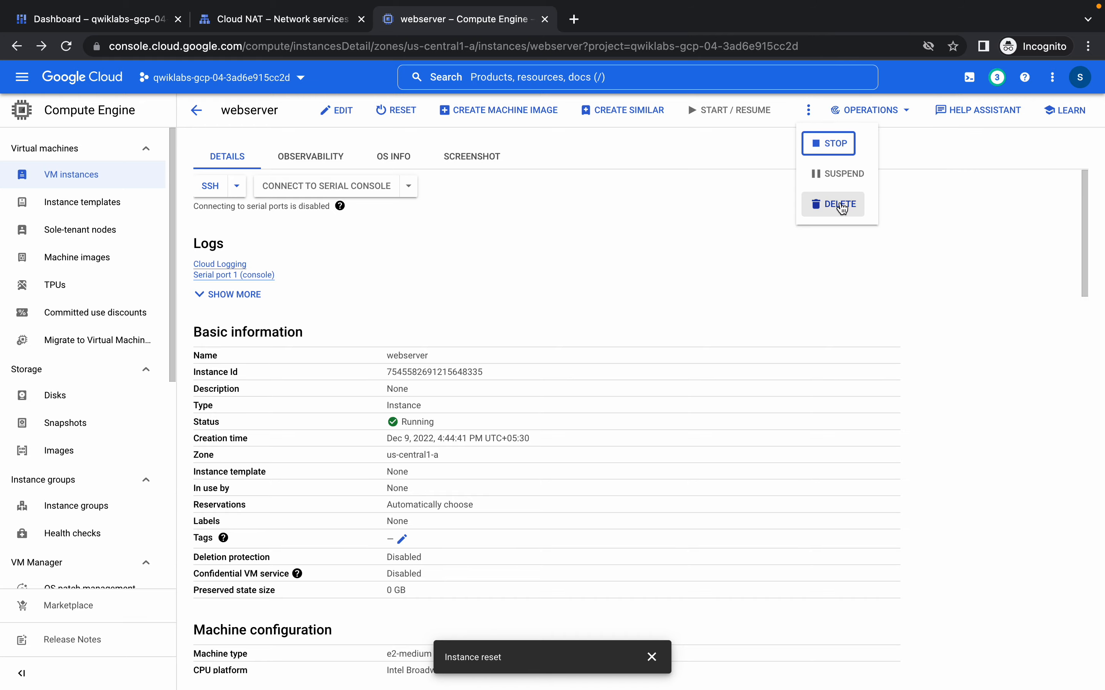
pyautogui.click(841, 206)
pyautogui.click(639, 418)
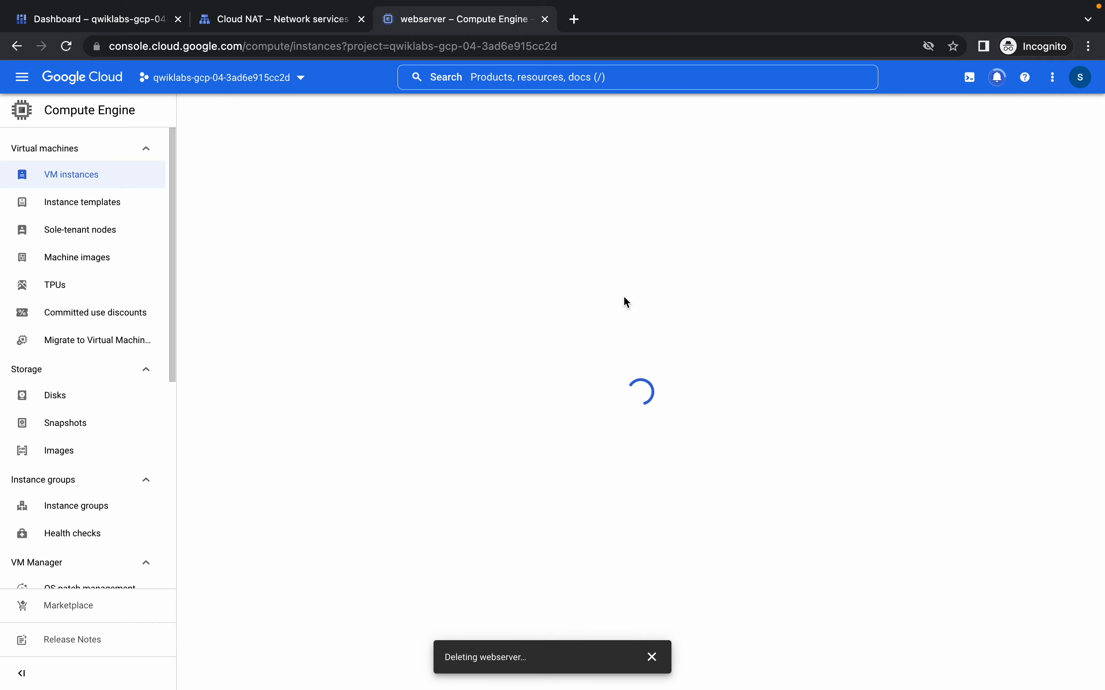
# Copy the custom image name mywebserver from the lab's image property table and return to the Compute Engine console
pyautogui.hotkey('ctrl', 'Left')
pyautogui.scroll(-7, 489, 385)
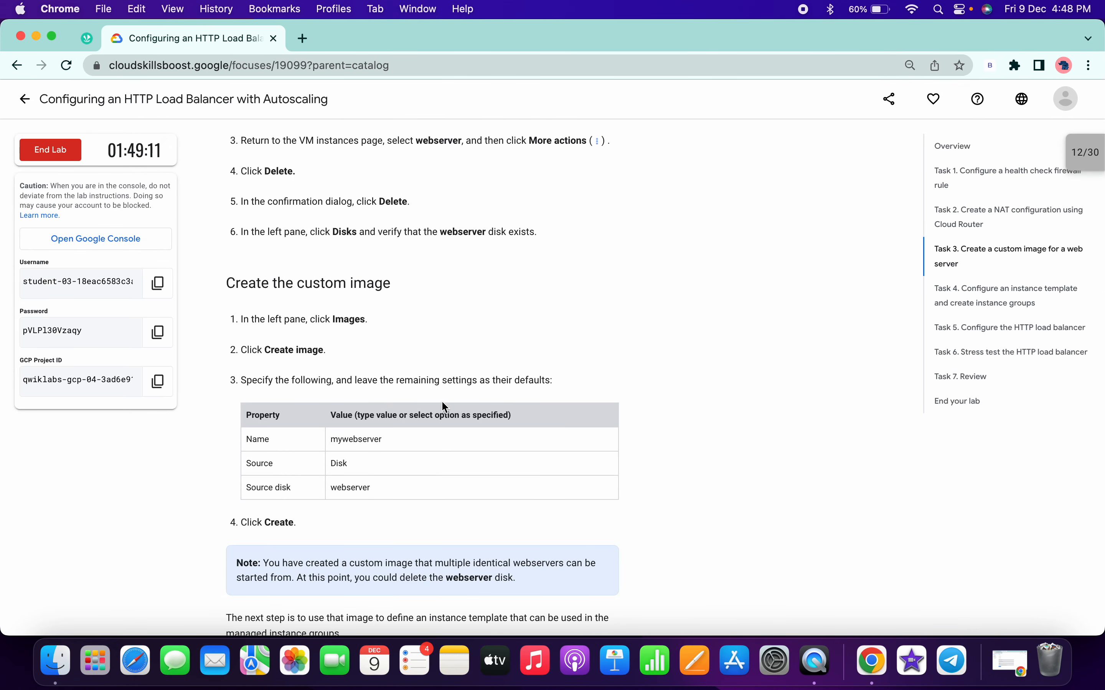
pyautogui.doubleClick(351, 440)
pyautogui.hotkey('ctrl', 'Right')
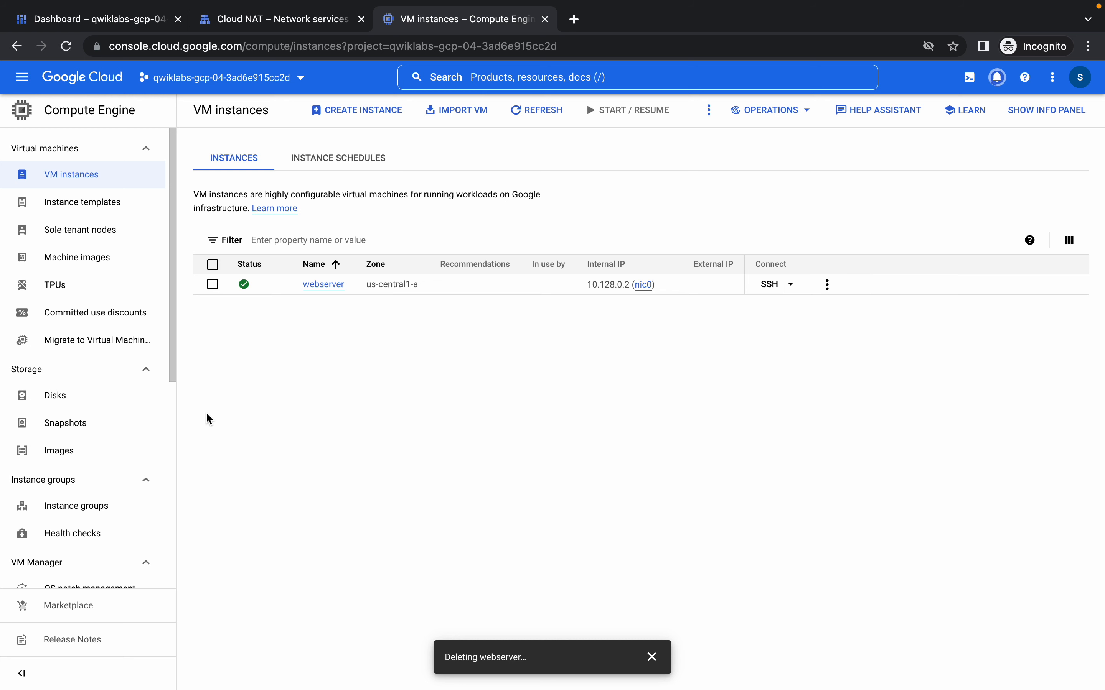
pyautogui.click(72, 450)
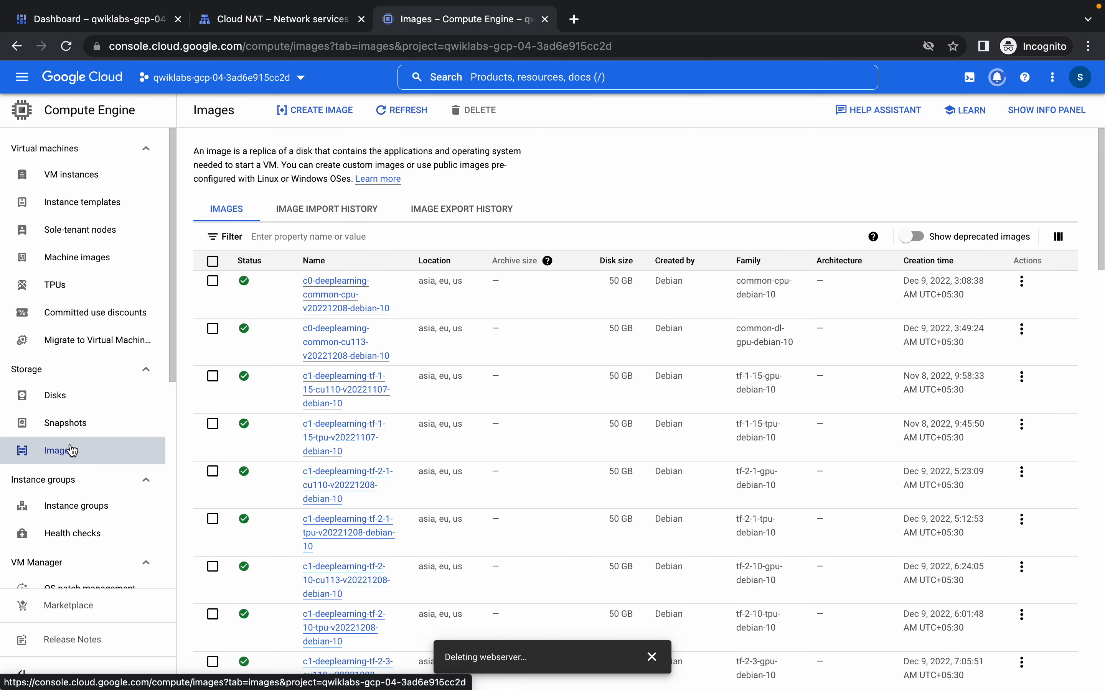
pyautogui.click(307, 116)
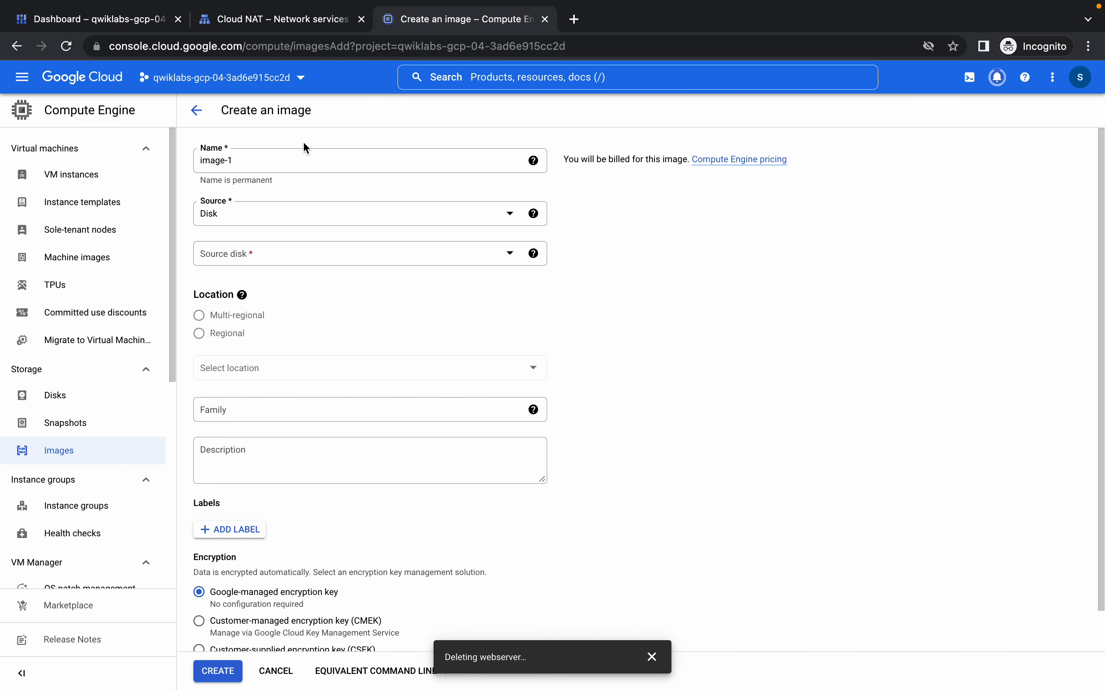
pyautogui.click(296, 158)
pyautogui.hotkey('ctrl', 'a')
pyautogui.write('mywebserver')
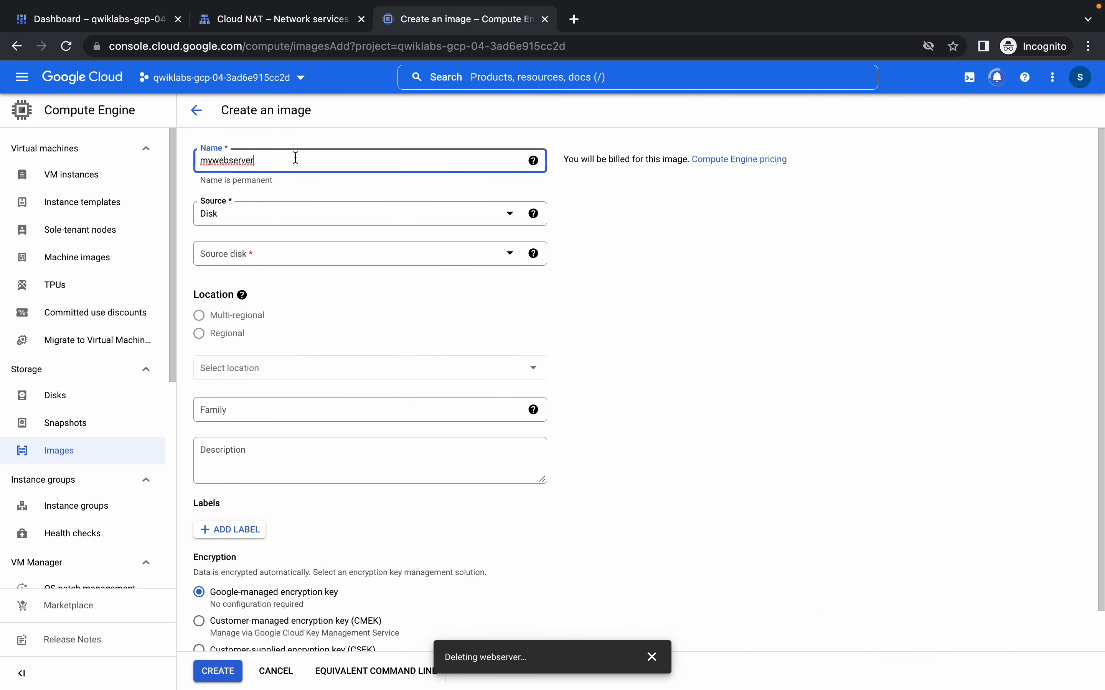
pyautogui.click(316, 257)
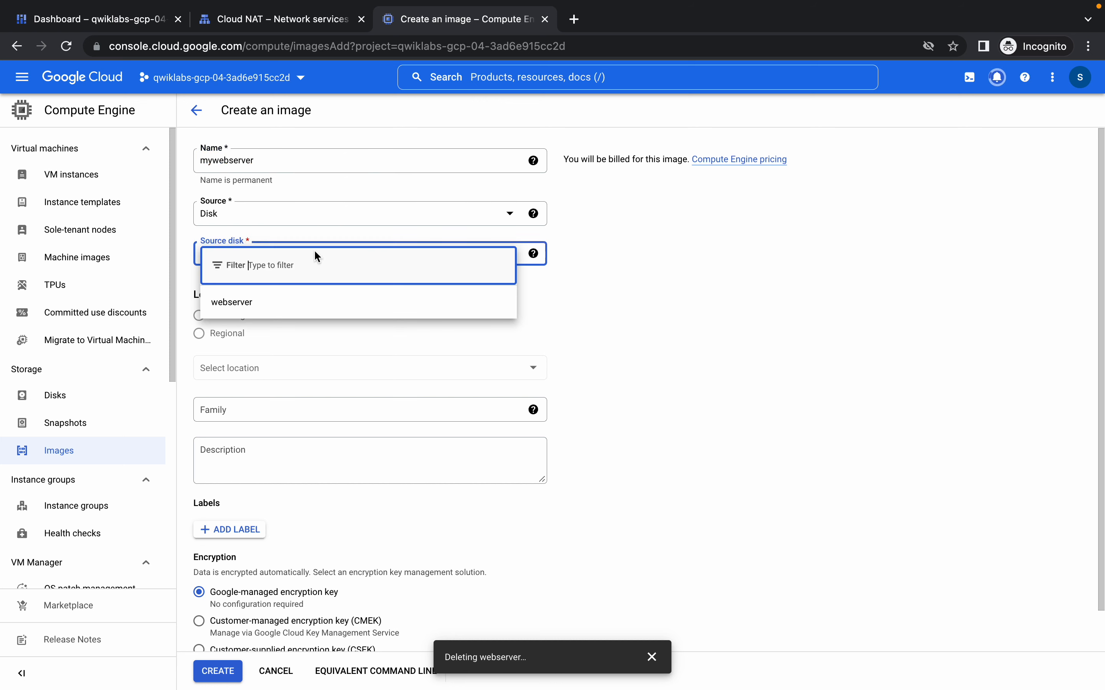
pyautogui.click(257, 309)
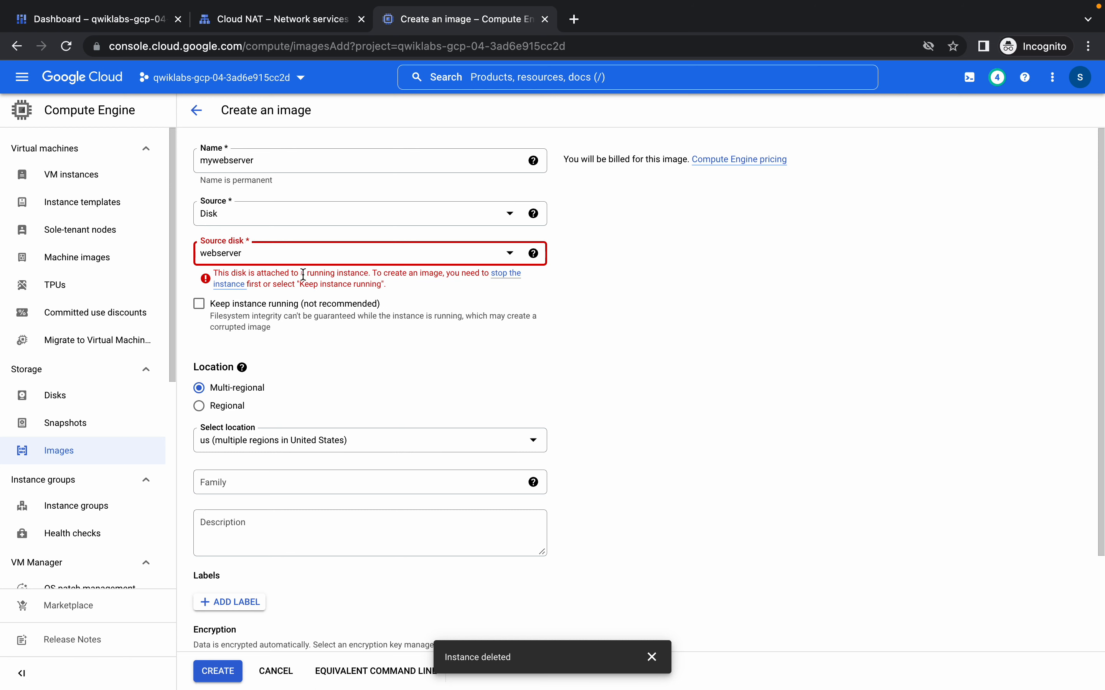
# Check the VM instances list, then start a new image named mywebserver with the webserver disk as its source
pyautogui.click(106, 177)
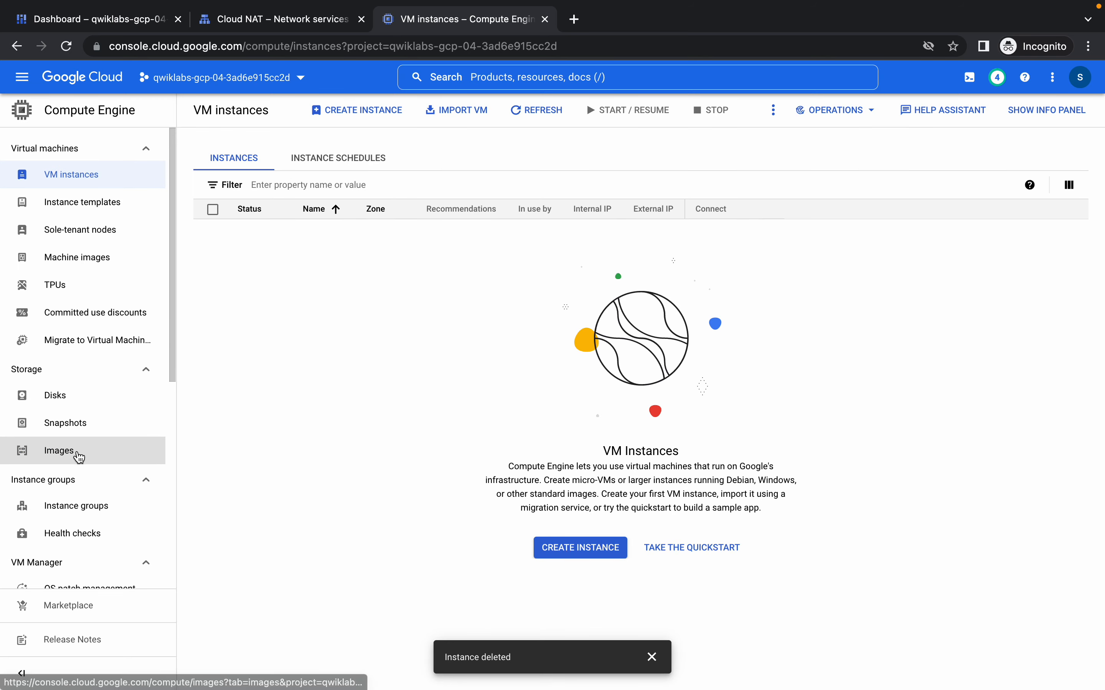
pyautogui.click(78, 455)
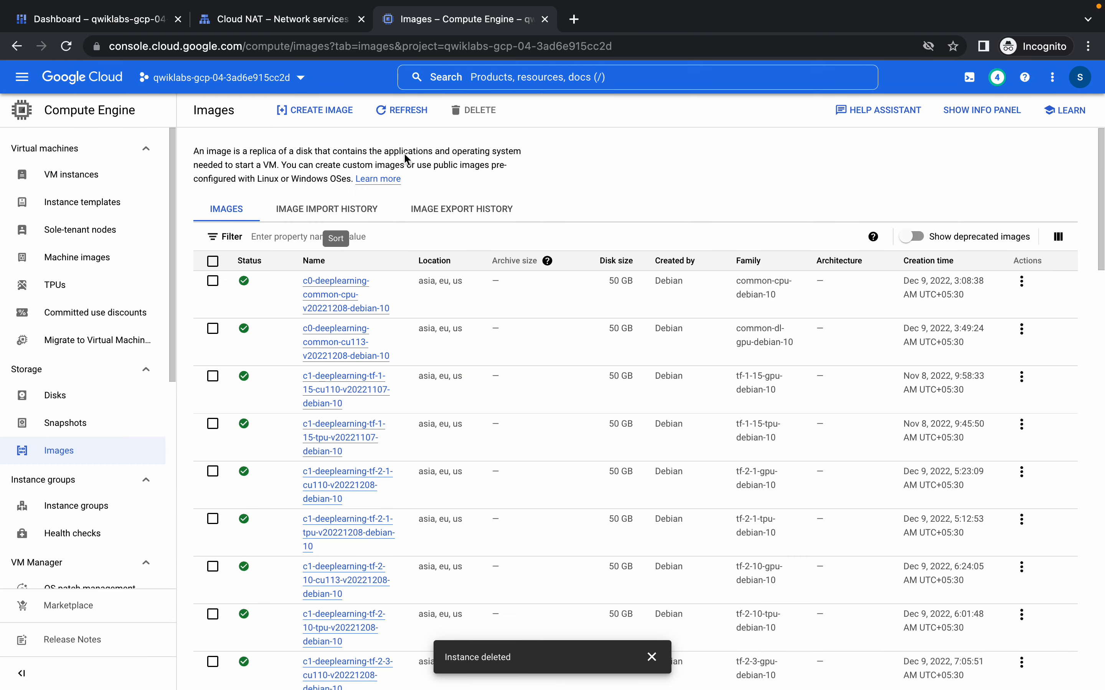
pyautogui.click(336, 119)
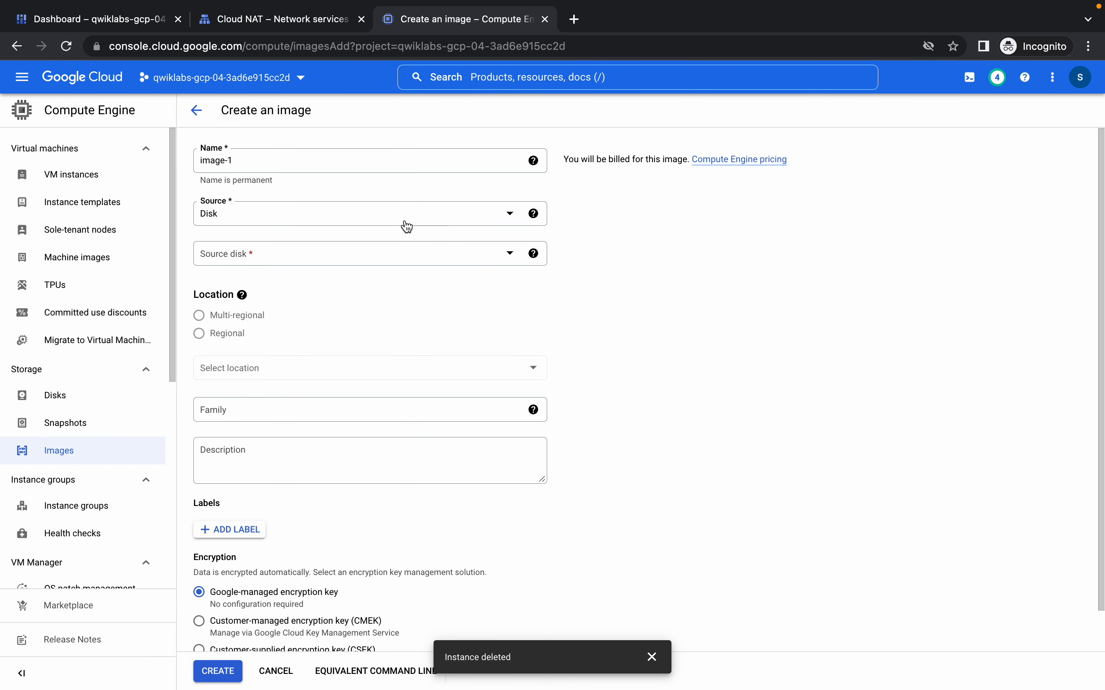
pyautogui.tripleClick(262, 156)
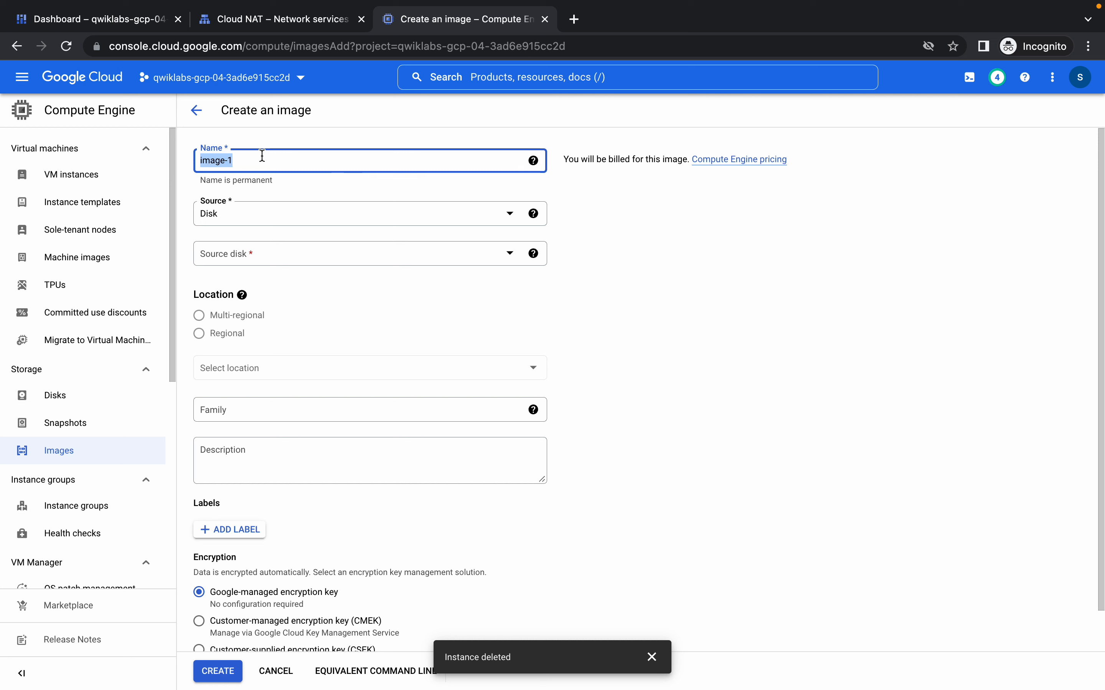
pyautogui.write('mywebserver')
pyautogui.click(311, 259)
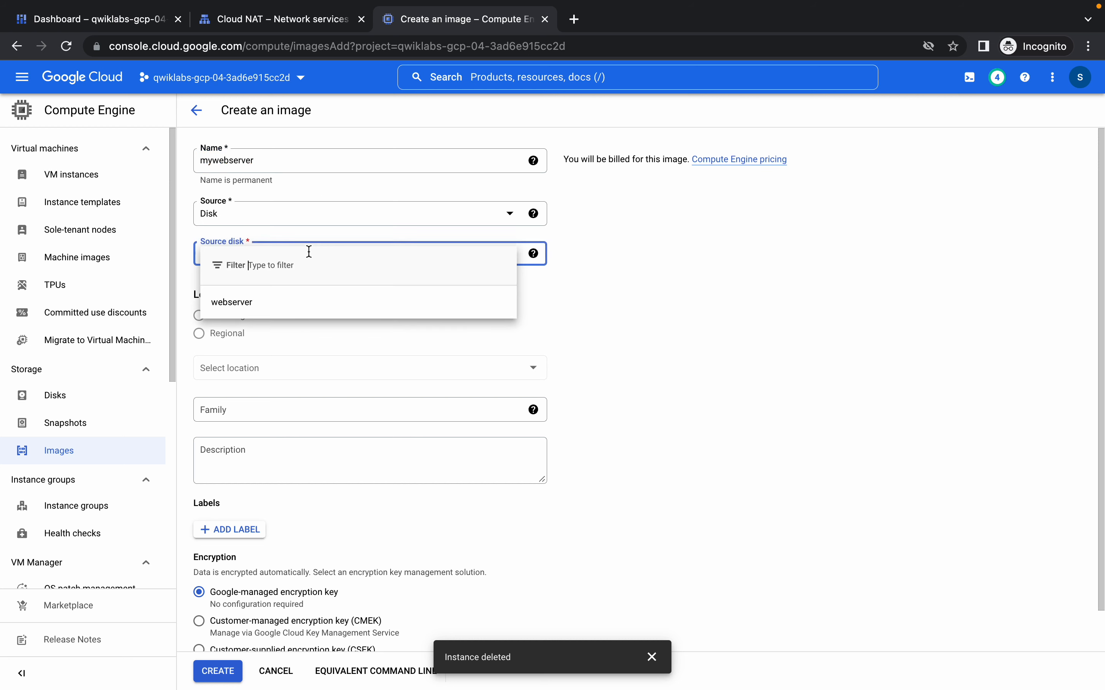
pyautogui.click(263, 306)
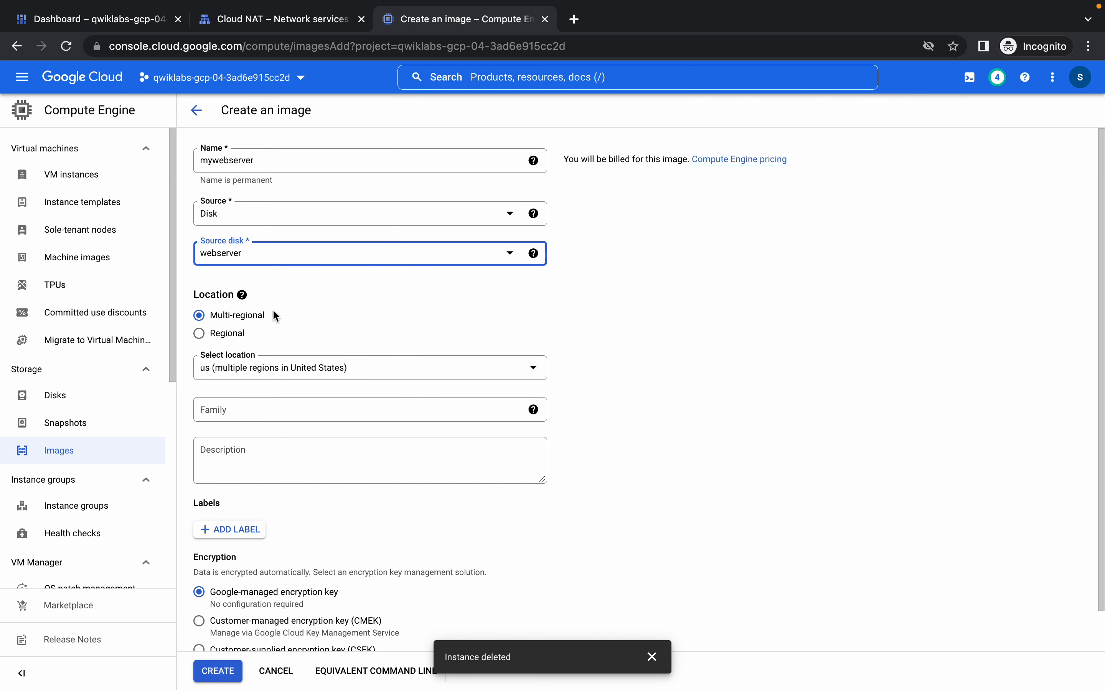
# Create the mywebserver image with the remaining defaults and check the lab progress for creating a custom image for a web server
pyautogui.hotkey('ctrl', 'Left')
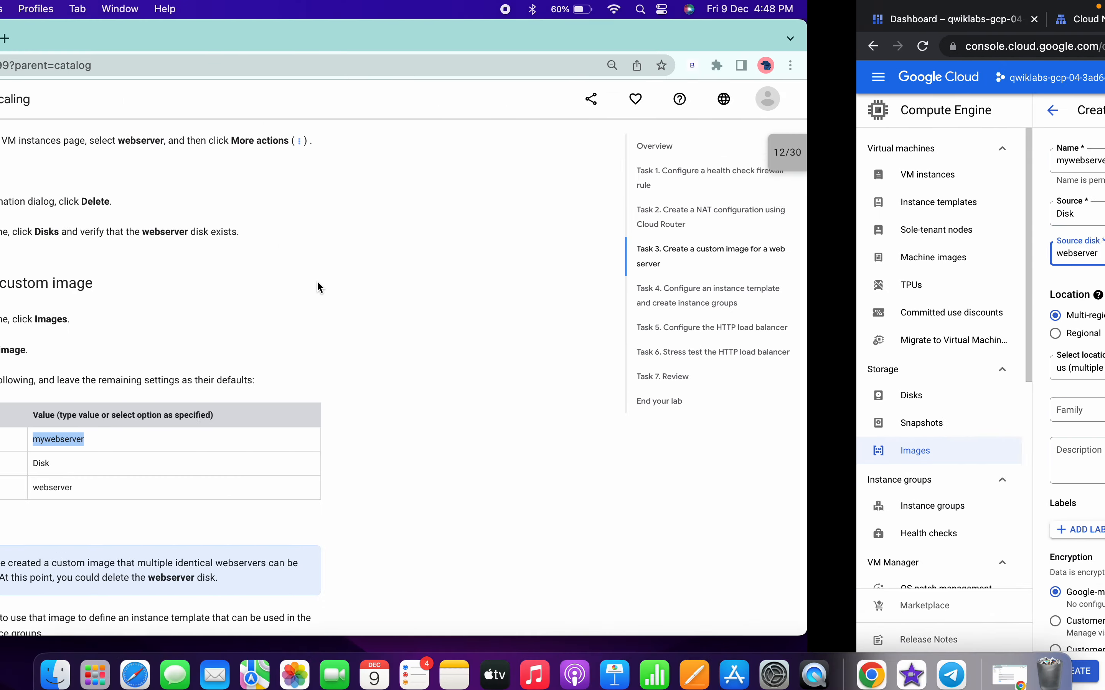
pyautogui.scroll(-5, 444, 355)
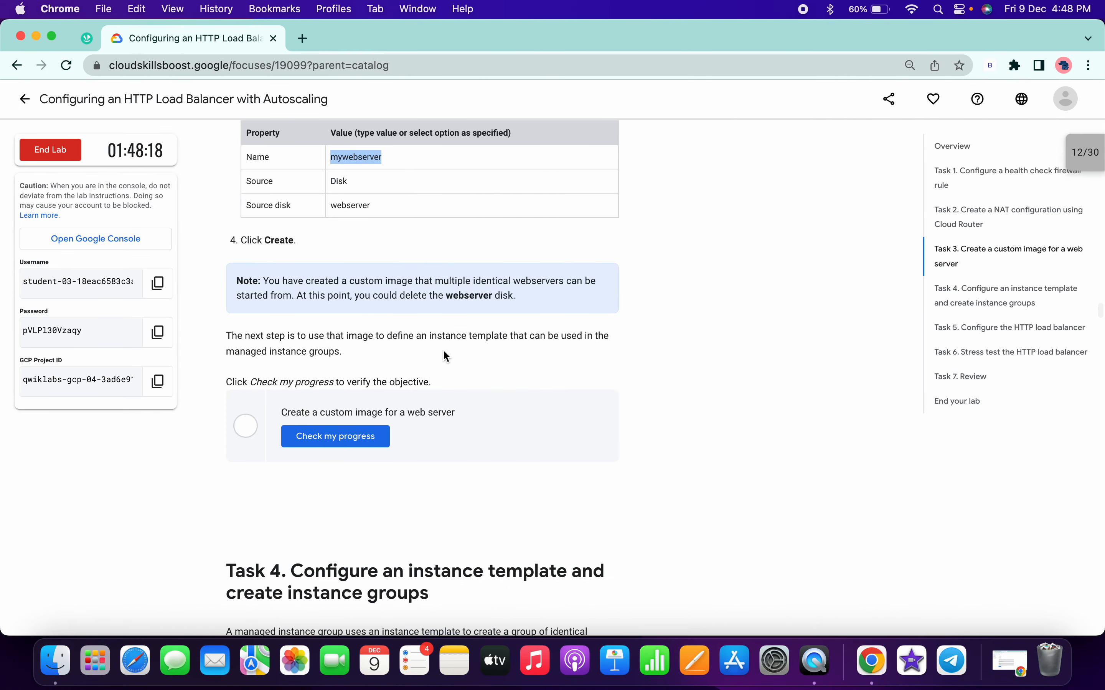
pyautogui.hotkey('ctrl', 'Right')
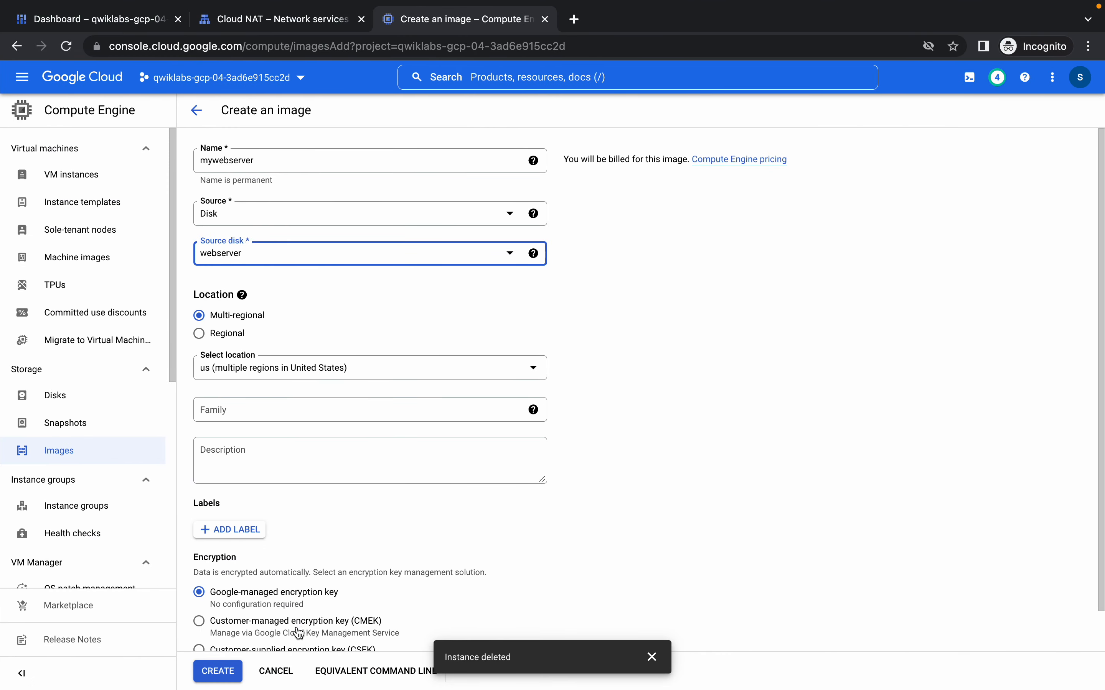
pyautogui.click(228, 669)
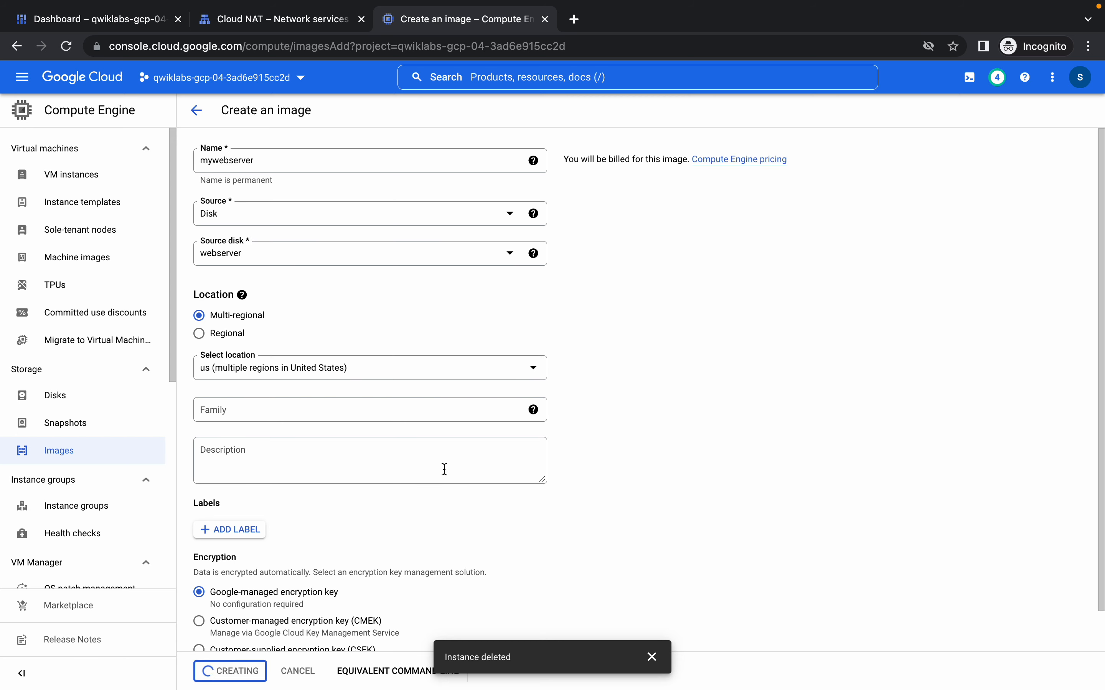
pyautogui.hotkey('ctrl', 'Left')
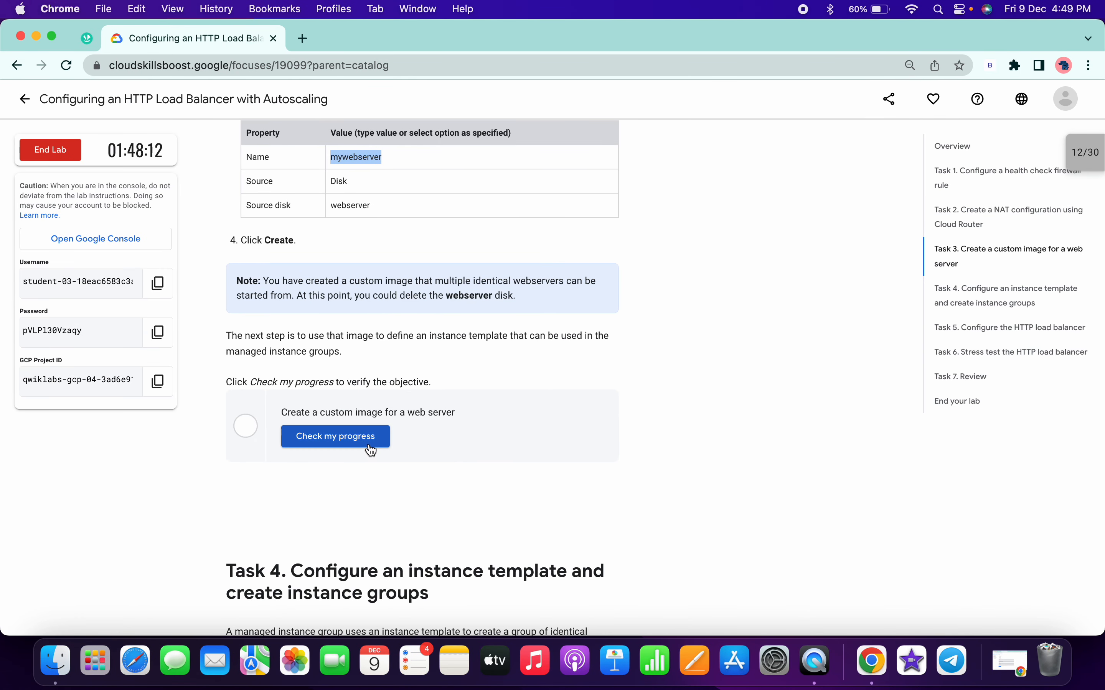
pyautogui.click(371, 449)
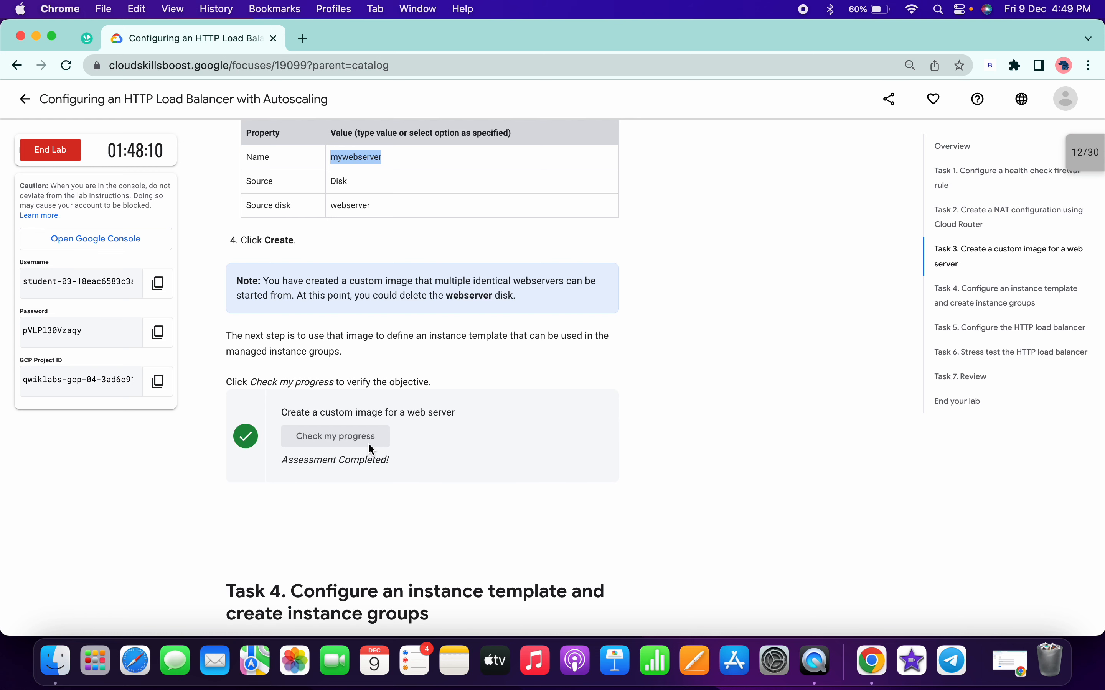
# Read the lab's Task 4 instructions on configuring the instance template and copy the template name mywebserver-template
pyautogui.scroll(-2, 371, 450)
pyautogui.scroll(-3, 370, 446)
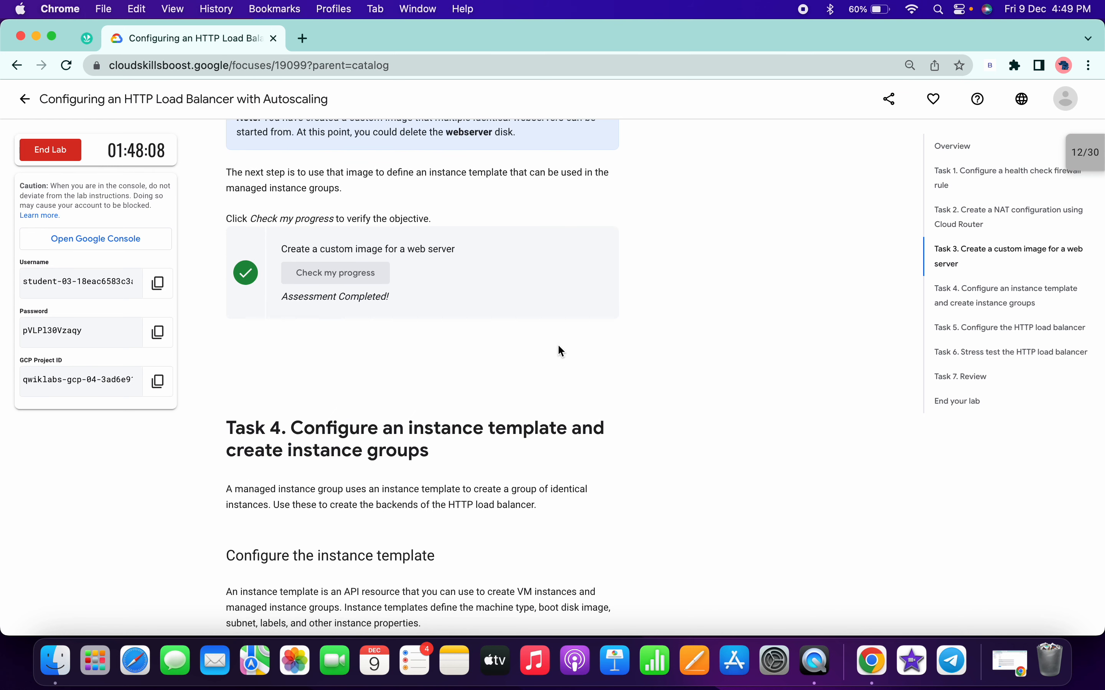
pyautogui.scroll(2, 560, 350)
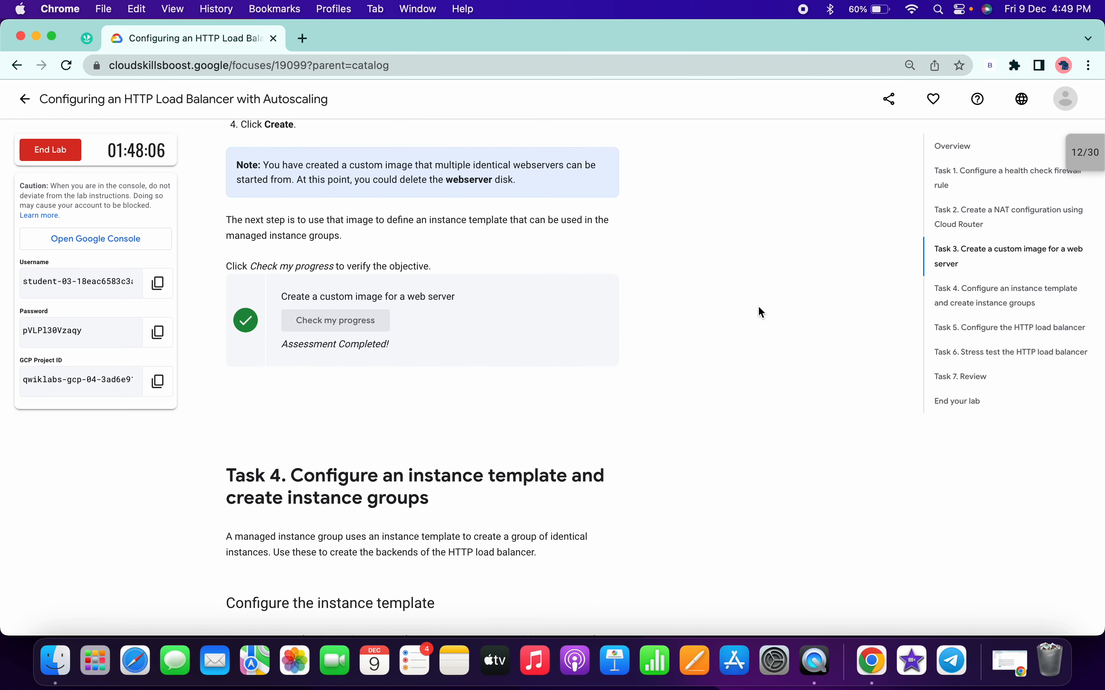
pyautogui.scroll(-7, 733, 331)
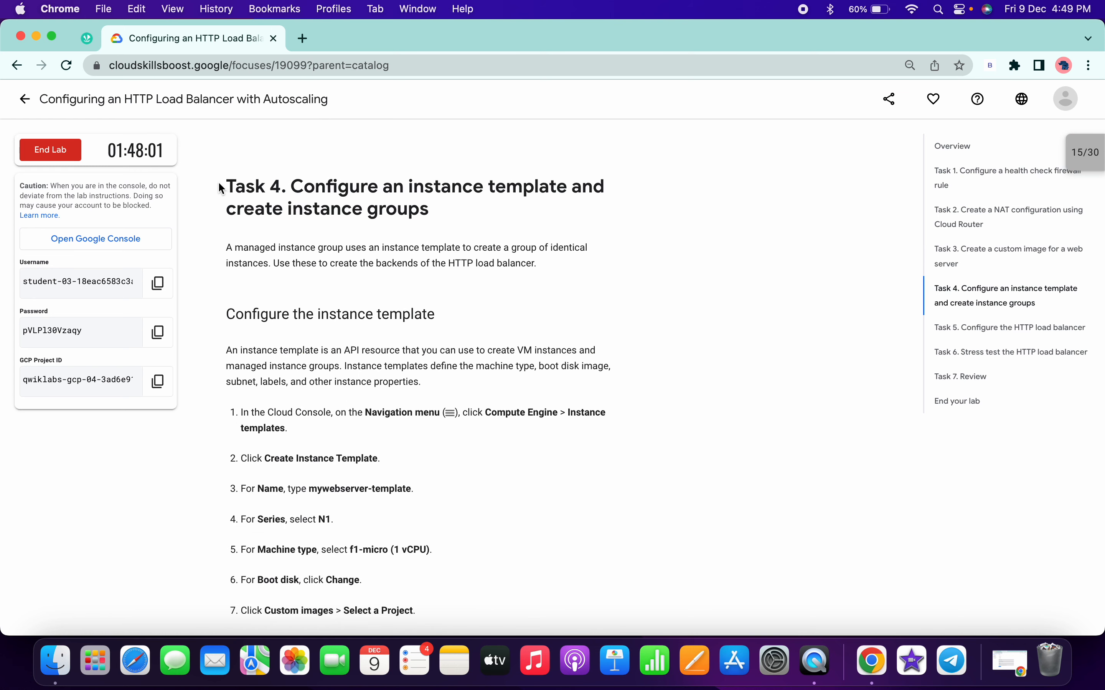
pyautogui.moveTo(220, 187); pyautogui.dragTo(471, 221)
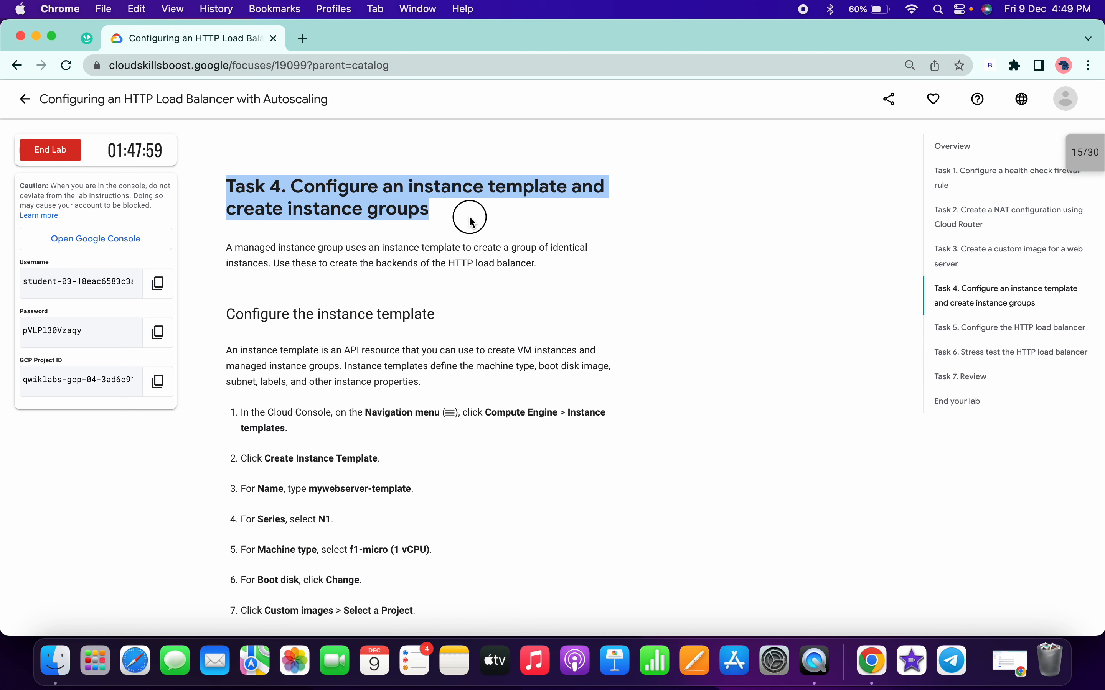
pyautogui.click(472, 221)
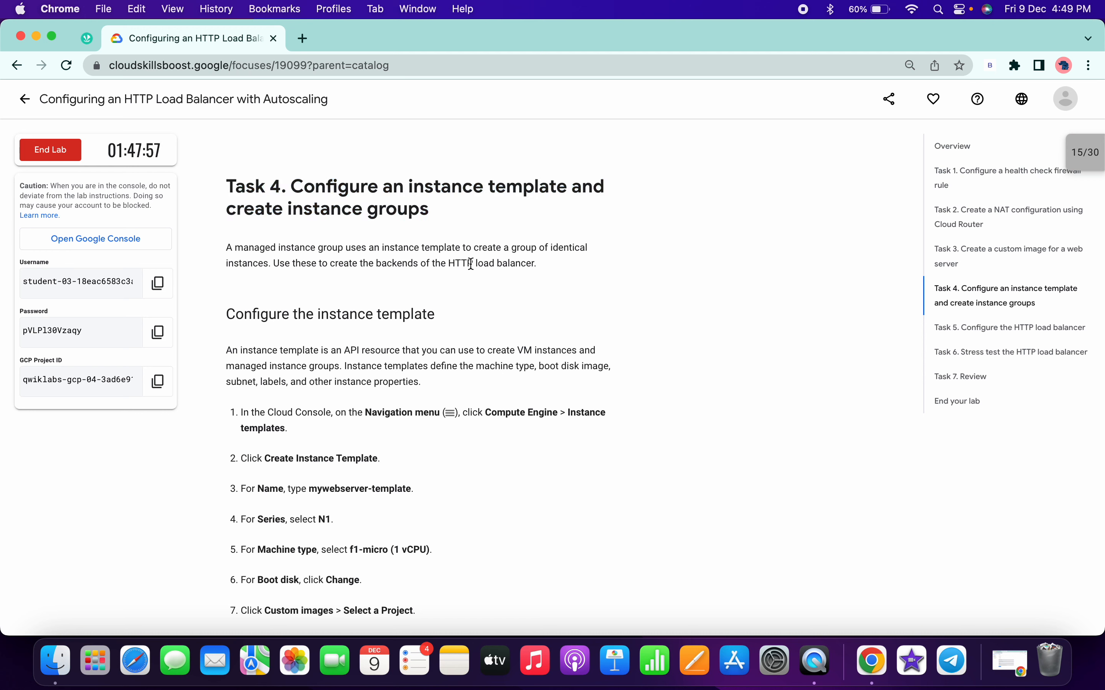
pyautogui.moveTo(318, 315); pyautogui.dragTo(457, 316)
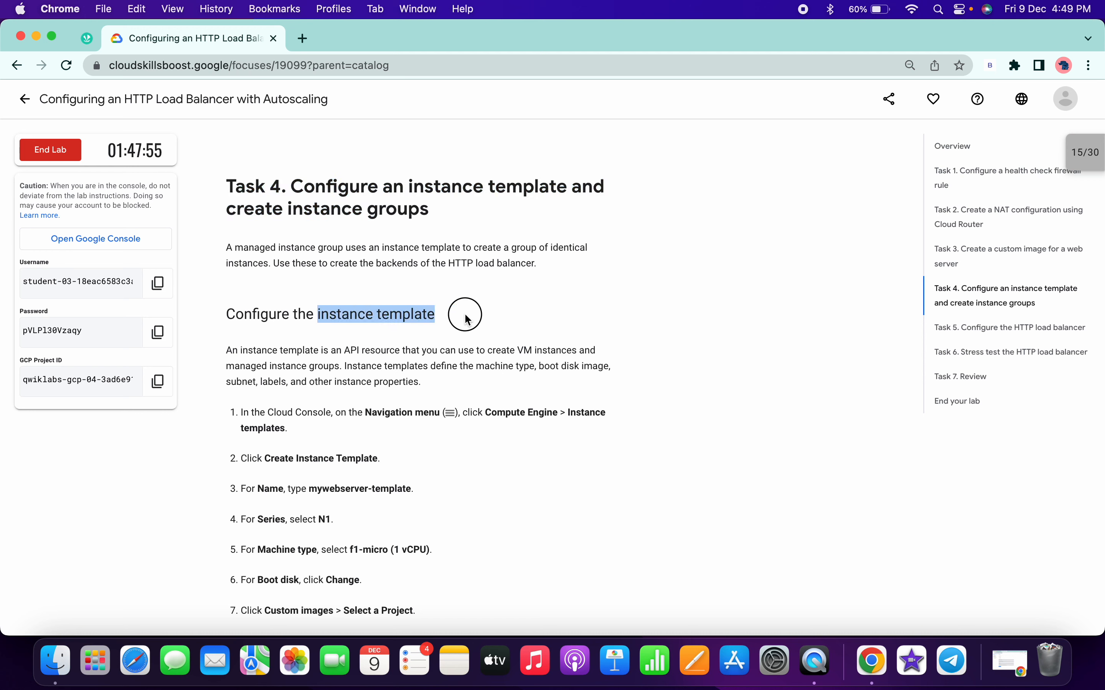
pyautogui.scroll(-3, 466, 319)
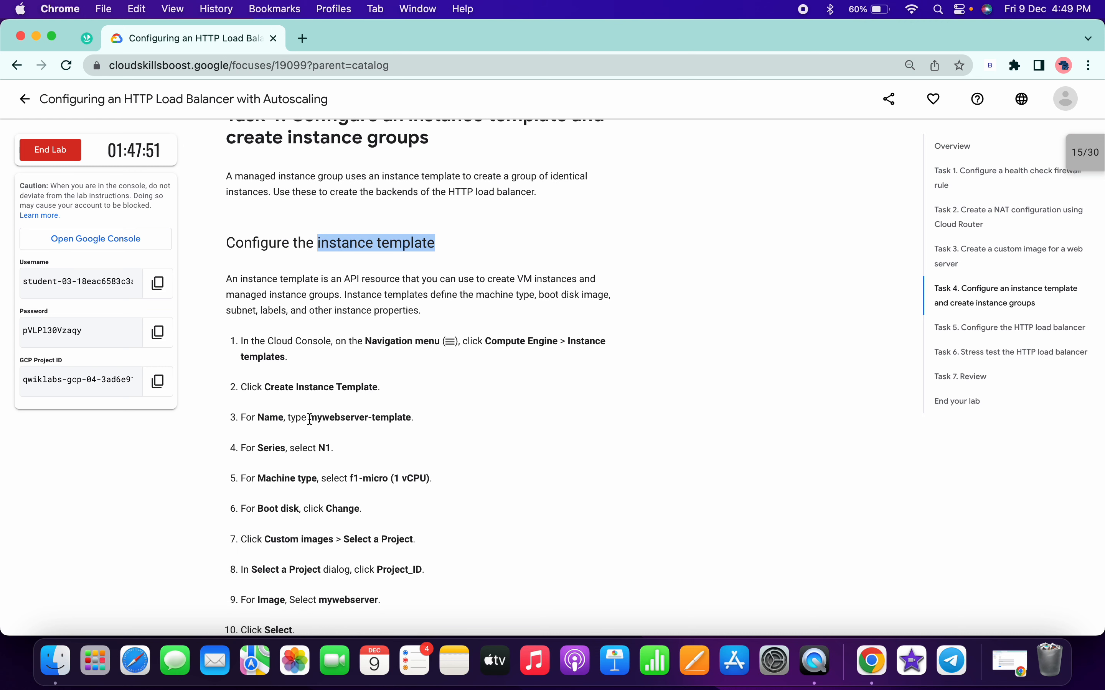
pyautogui.moveTo(310, 420); pyautogui.dragTo(412, 420)
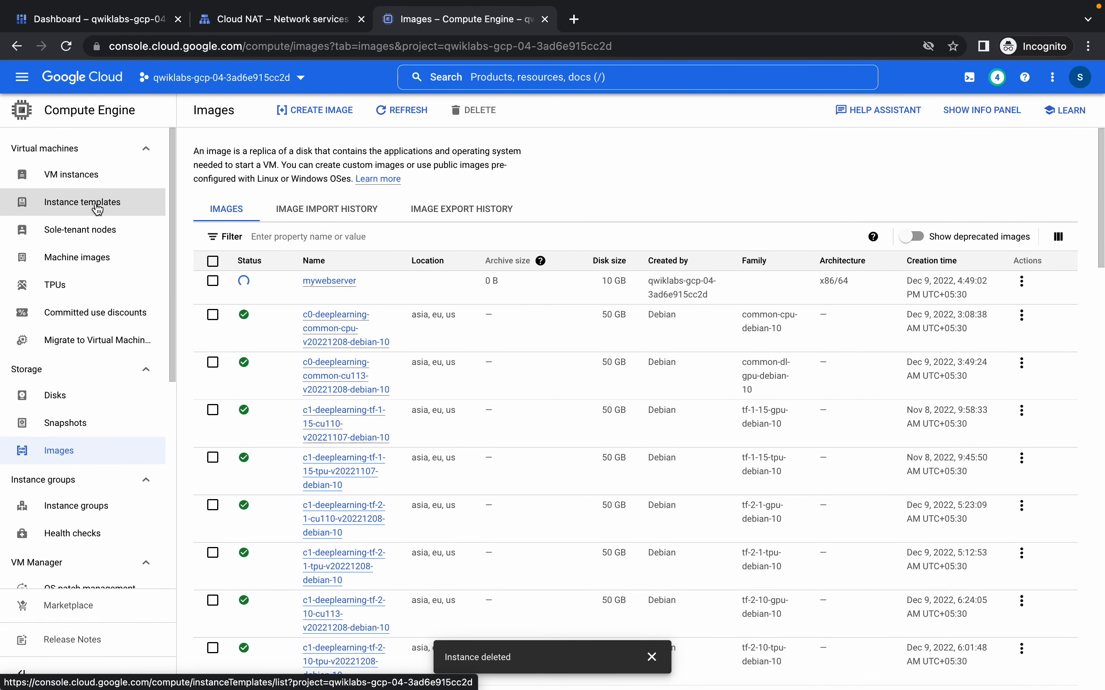
# Start a new Compute Engine instance template and name it mywebserver-template
pyautogui.click(78, 206)
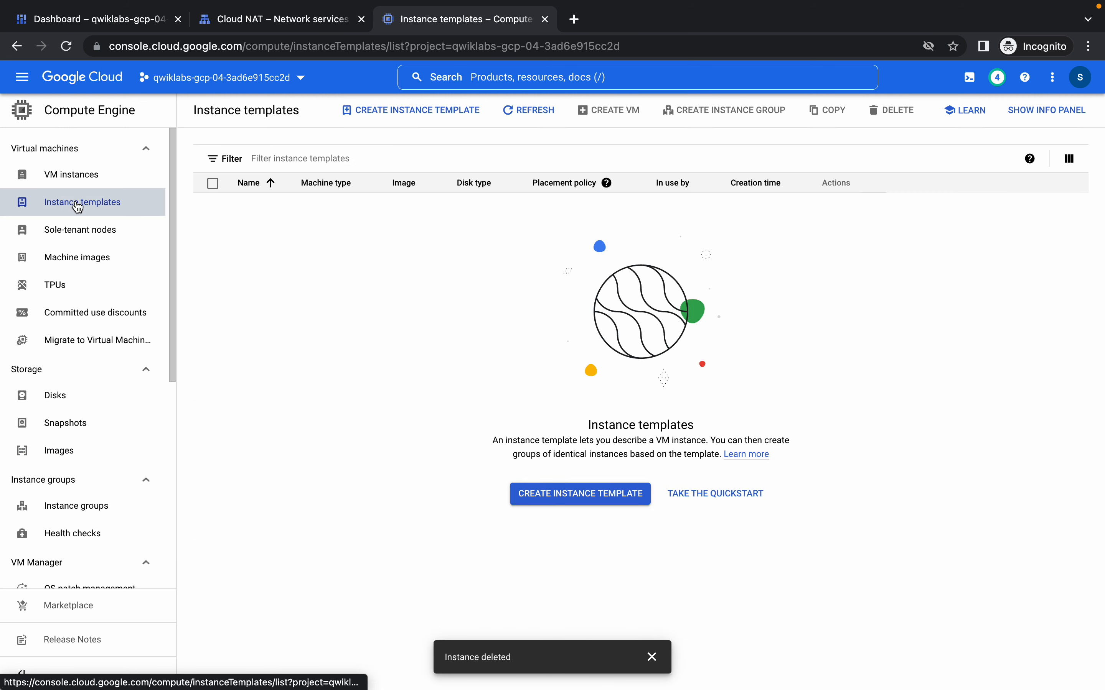
pyautogui.click(401, 110)
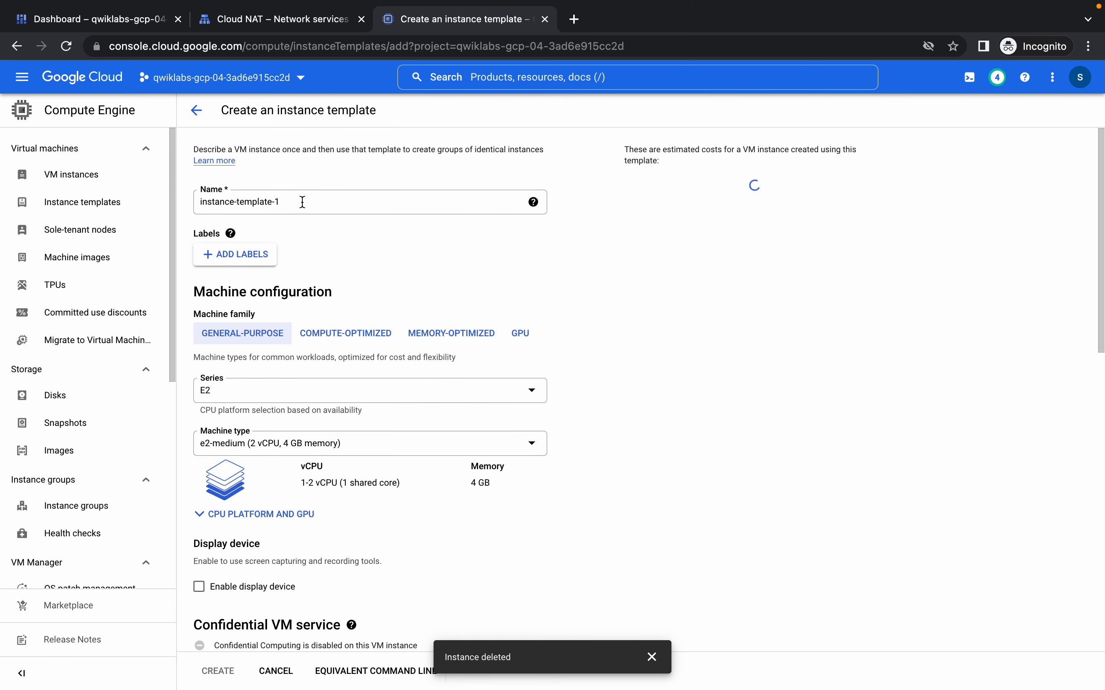
pyautogui.tripleClick(301, 202)
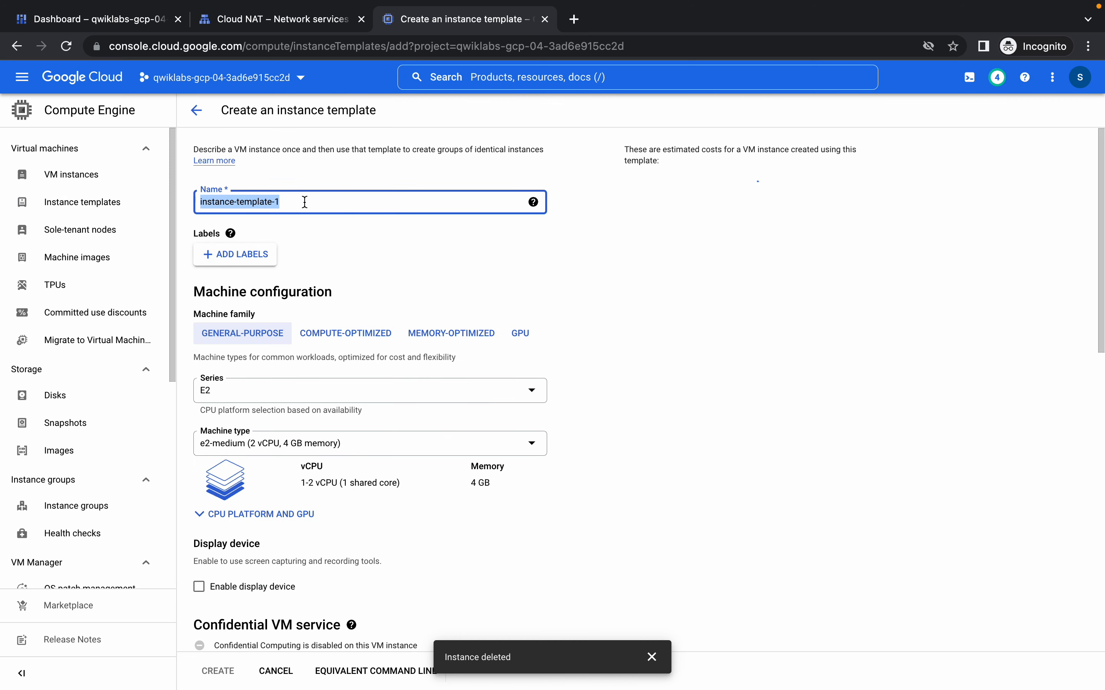
pyautogui.scroll(-8, 375, 199)
pyautogui.scroll(8, 375, 199)
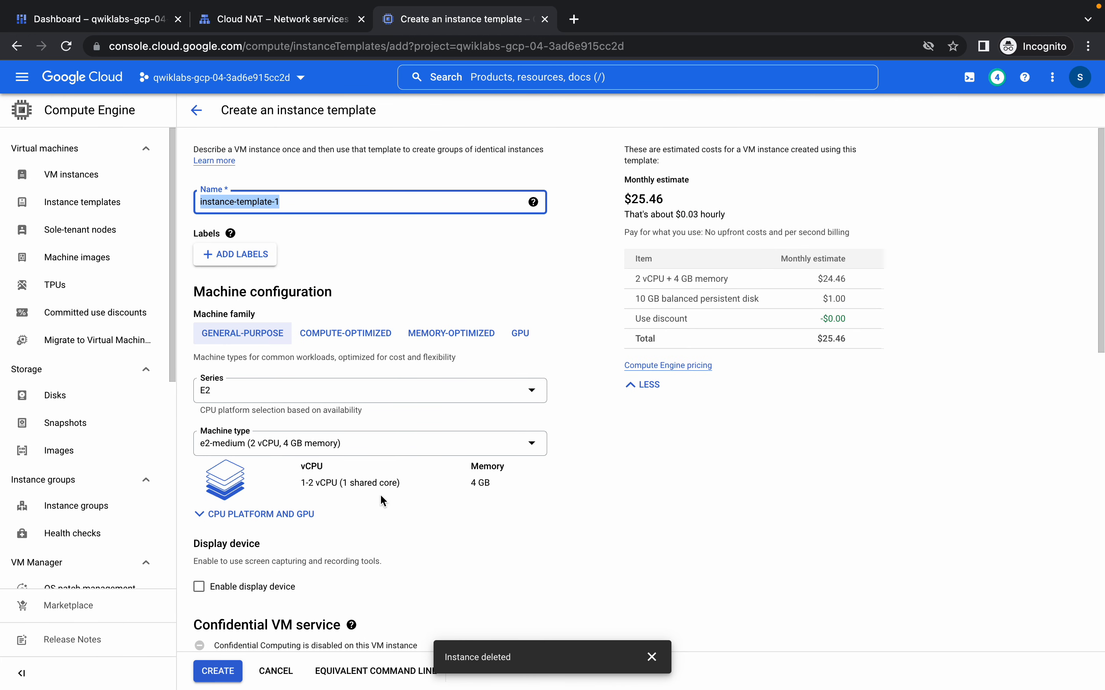
pyautogui.click(304, 202)
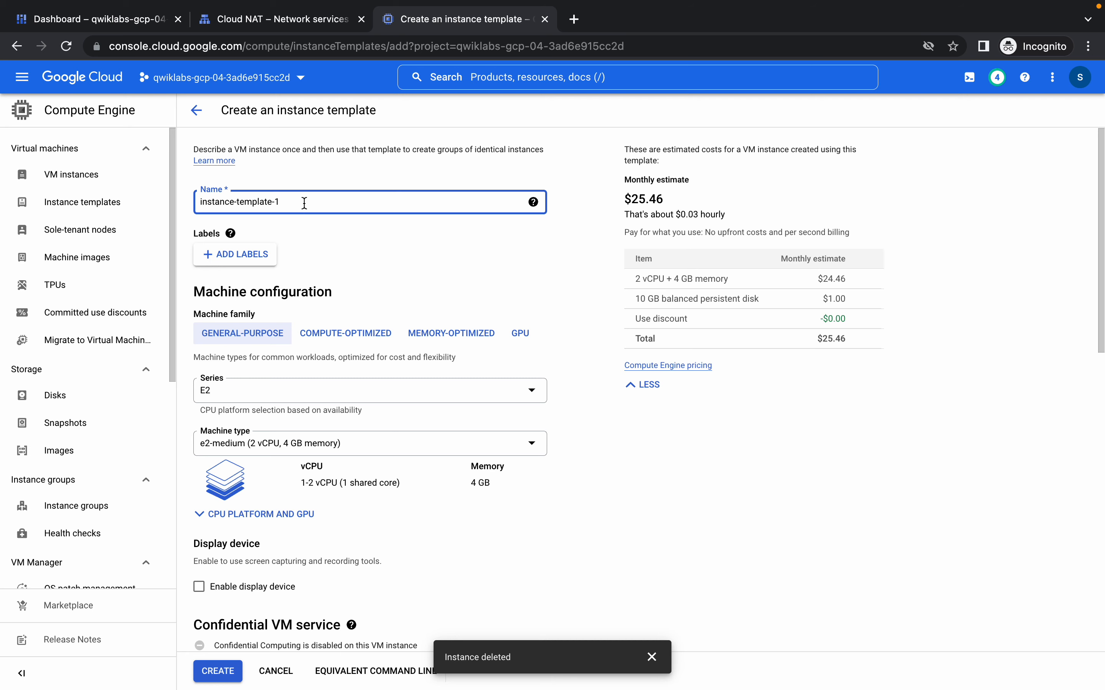
pyautogui.hotkey('ctrl', 'a')
pyautogui.write('mywebserver-template')
# Check the lab's machine settings, then set the template's series to N1 and its machine type to f1-micro
pyautogui.hotkey('ctrl', 'Left')
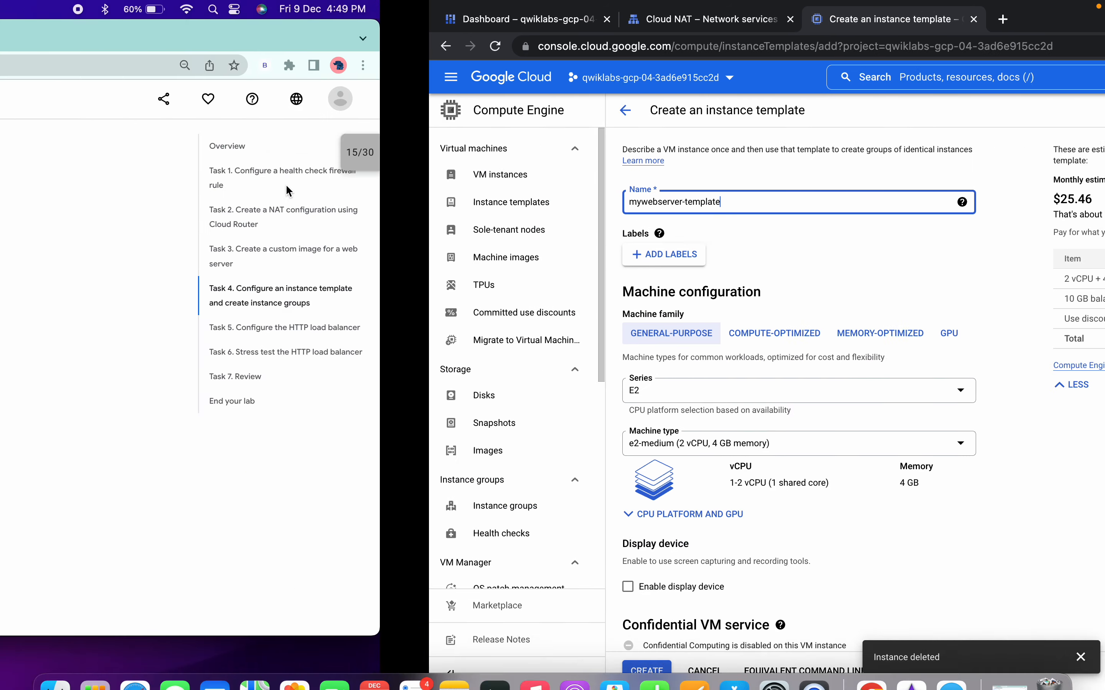
pyautogui.scroll(-2, 363, 370)
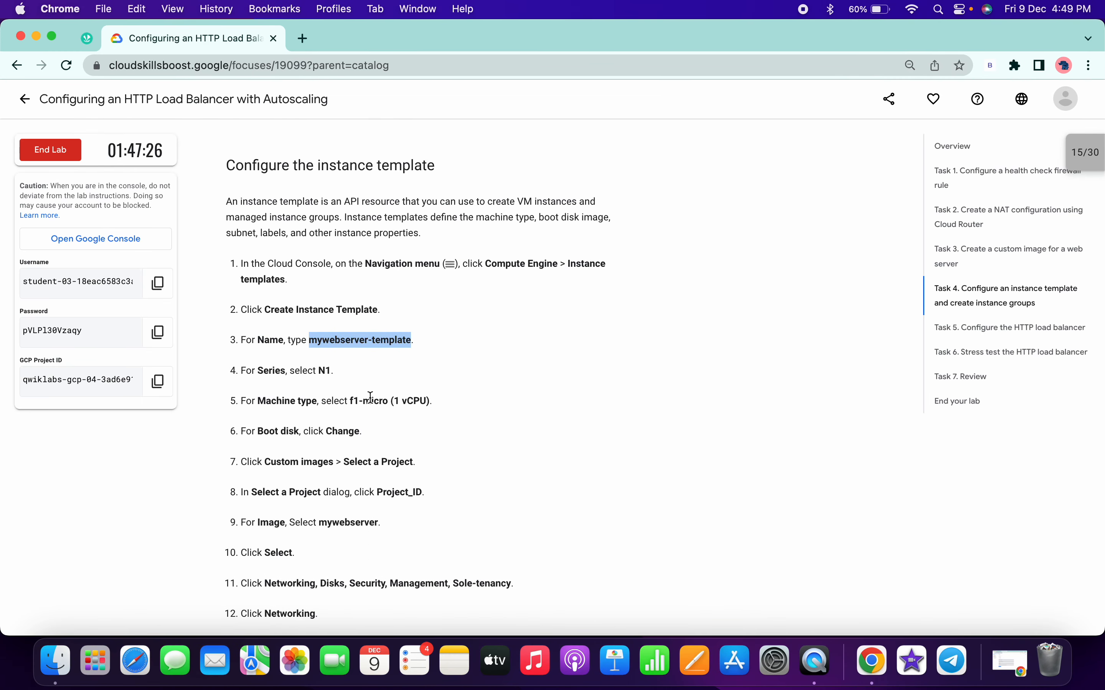
pyautogui.hotkey('ctrl', 'Right')
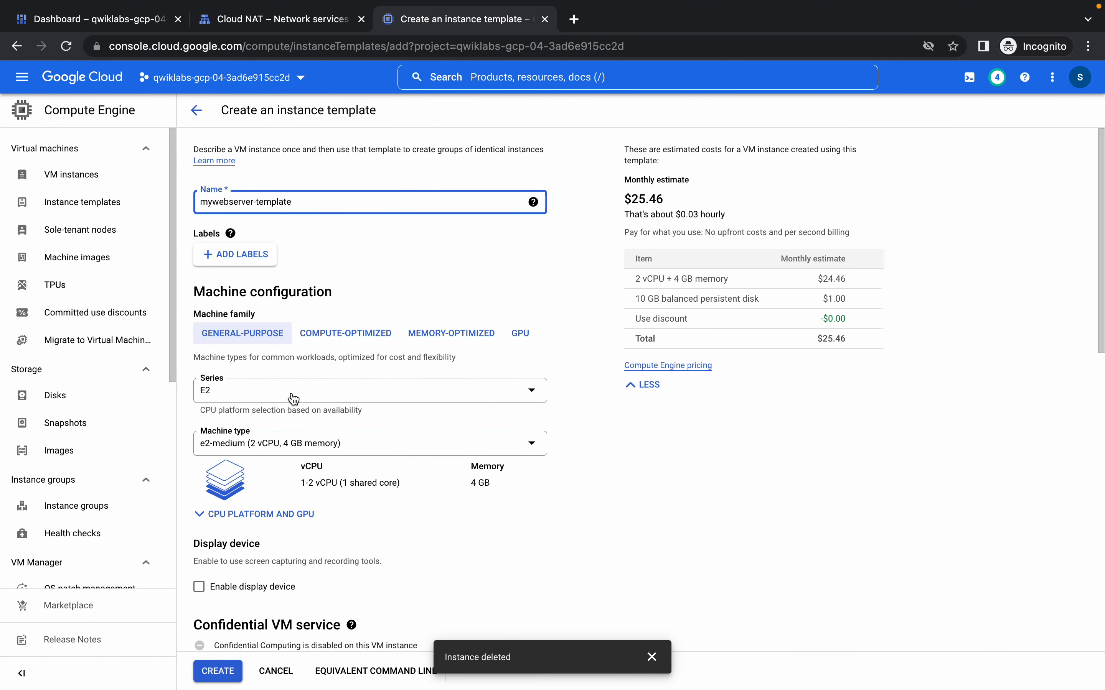
pyautogui.click(293, 398)
pyautogui.scroll(-2, 262, 519)
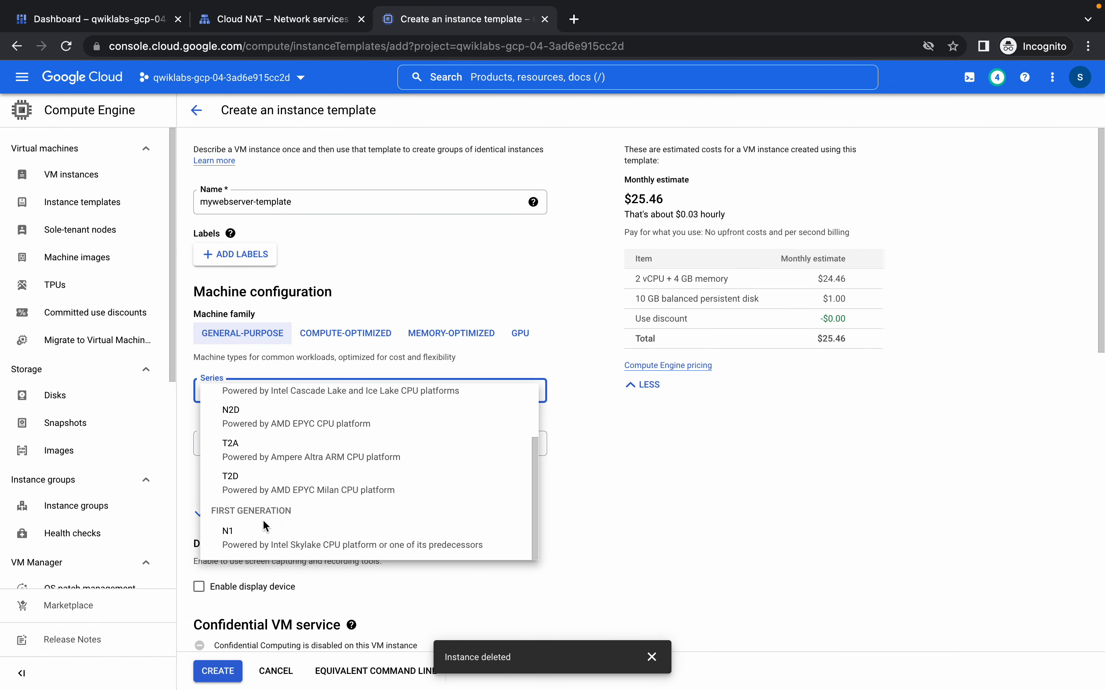
pyautogui.click(249, 539)
pyautogui.click(271, 438)
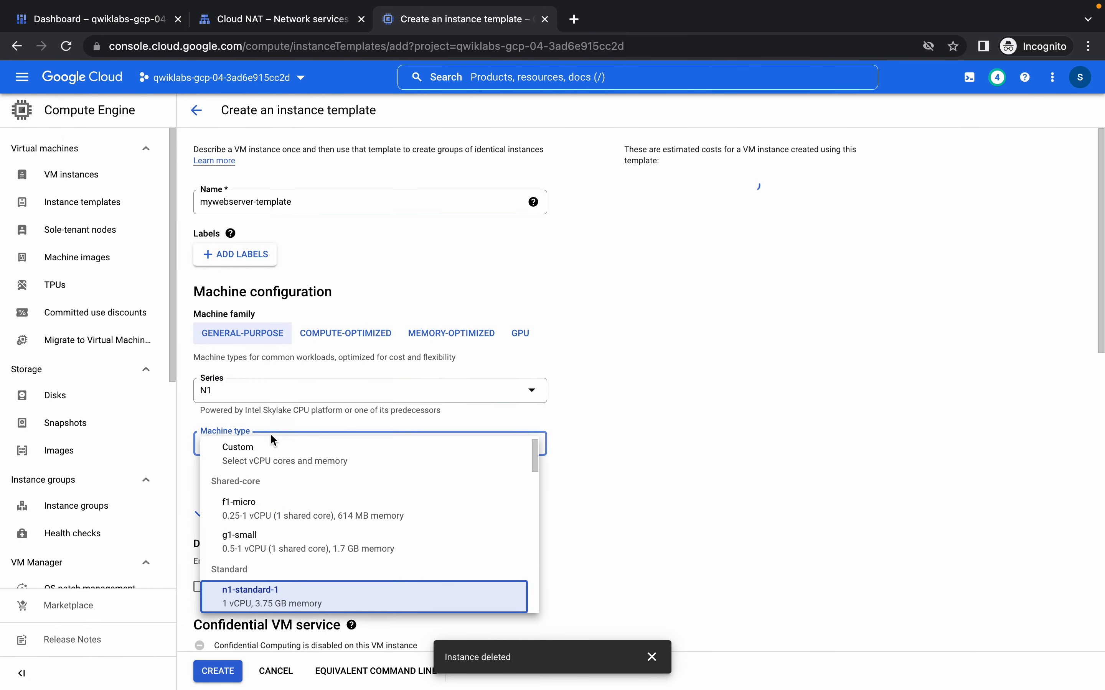
pyautogui.click(263, 519)
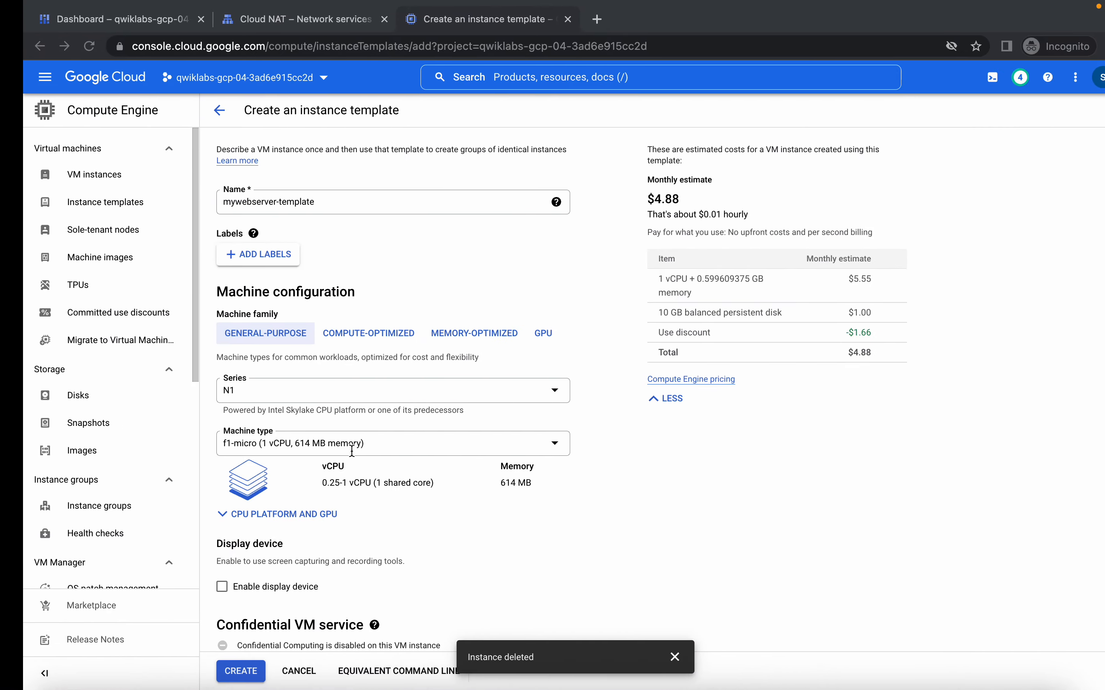
# Change the template's boot disk to the custom image mywebserver, keeping the default disk type and size
pyautogui.scroll(-6, 351, 448)
pyautogui.scroll(-5, 351, 450)
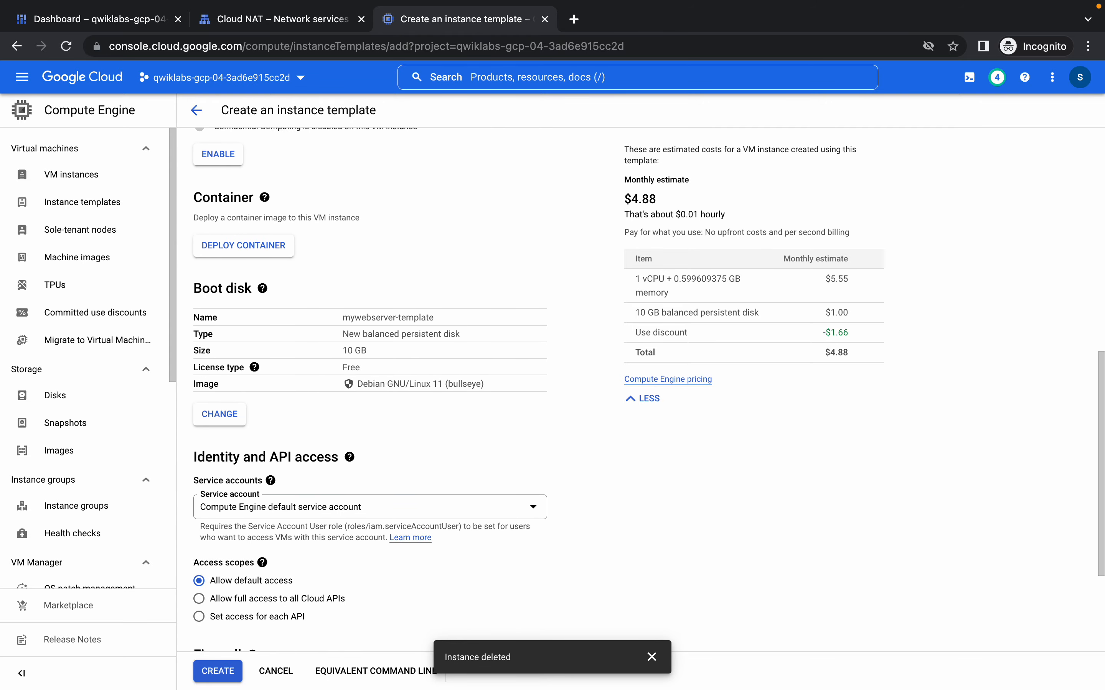
pyautogui.click(219, 414)
pyautogui.click(582, 162)
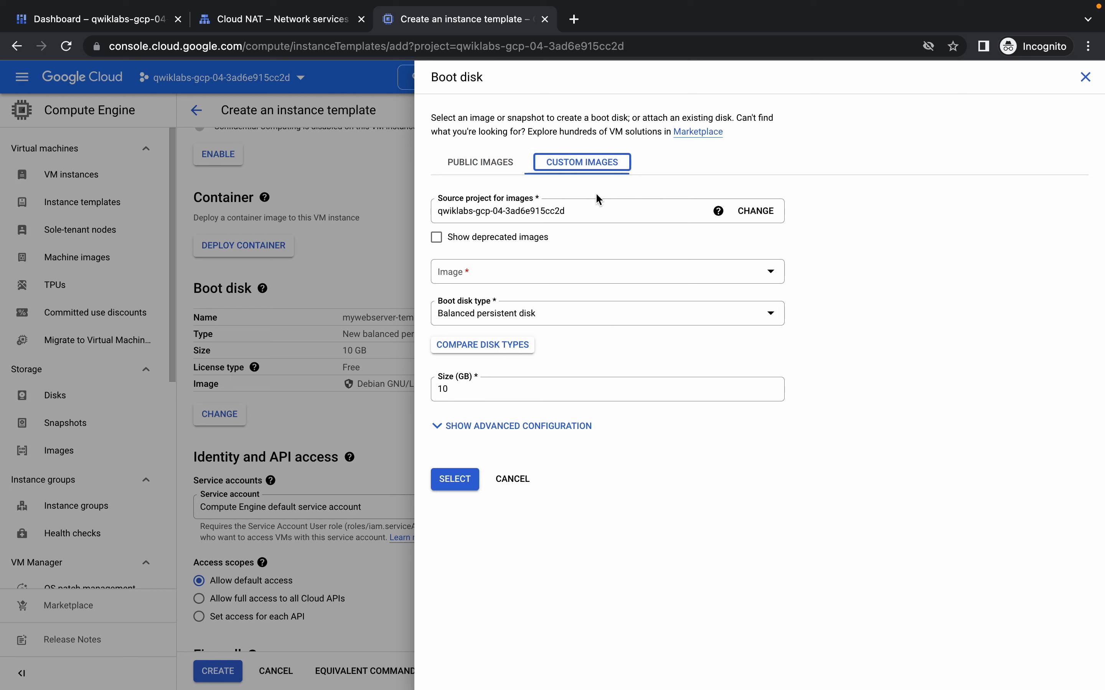
pyautogui.click(552, 278)
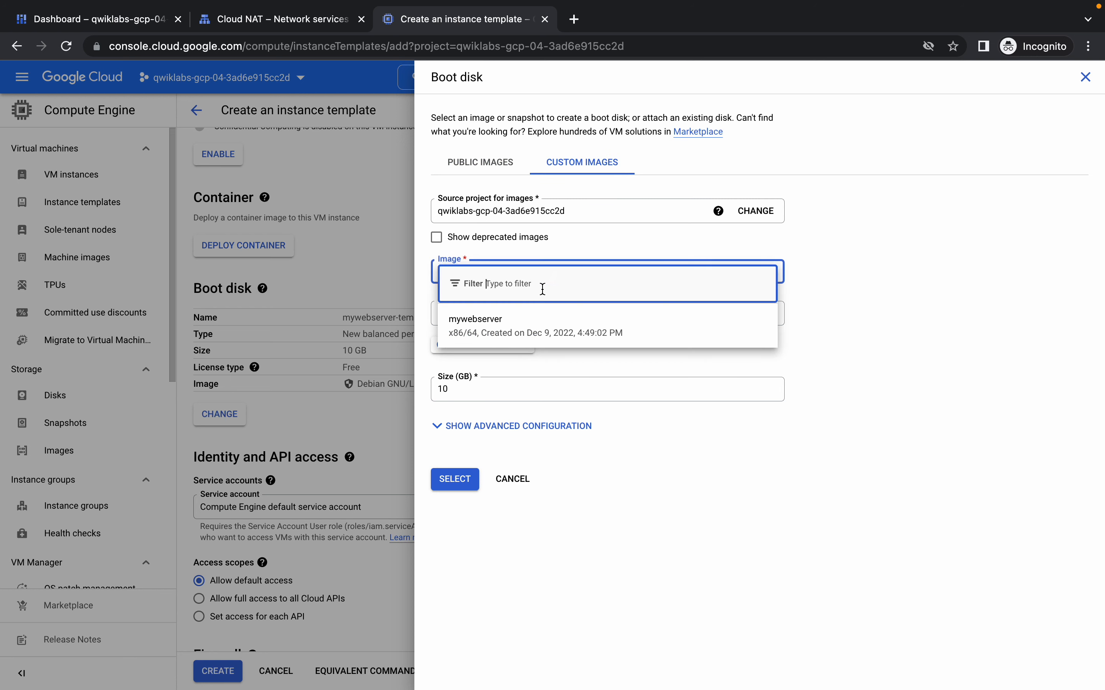
pyautogui.click(518, 334)
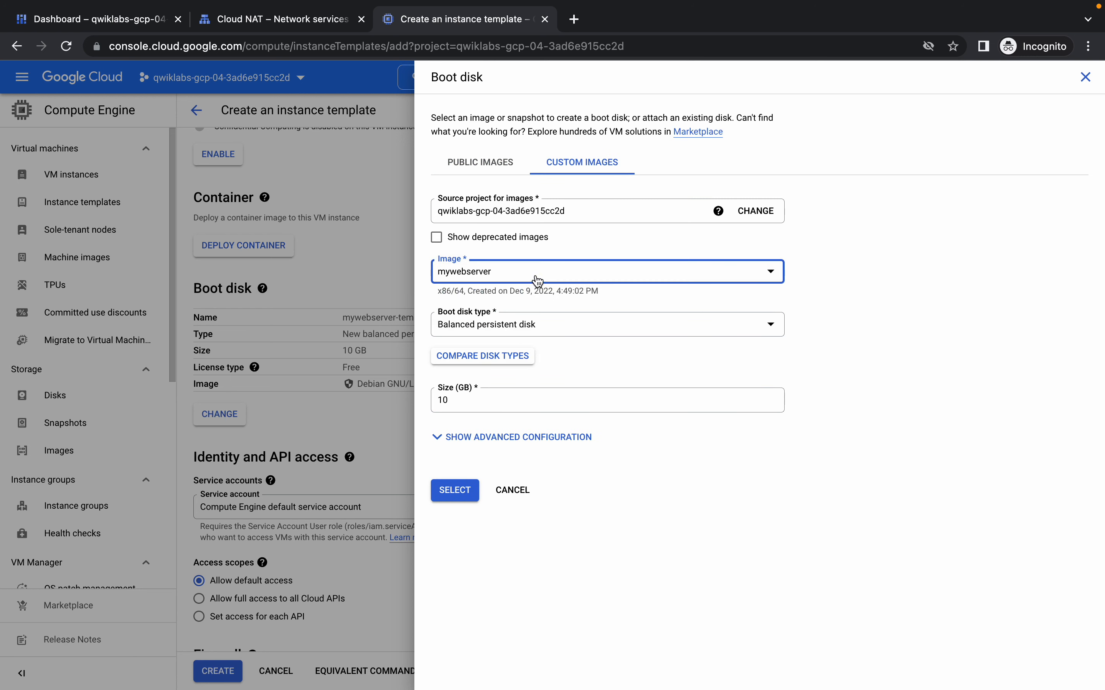
pyautogui.click(449, 489)
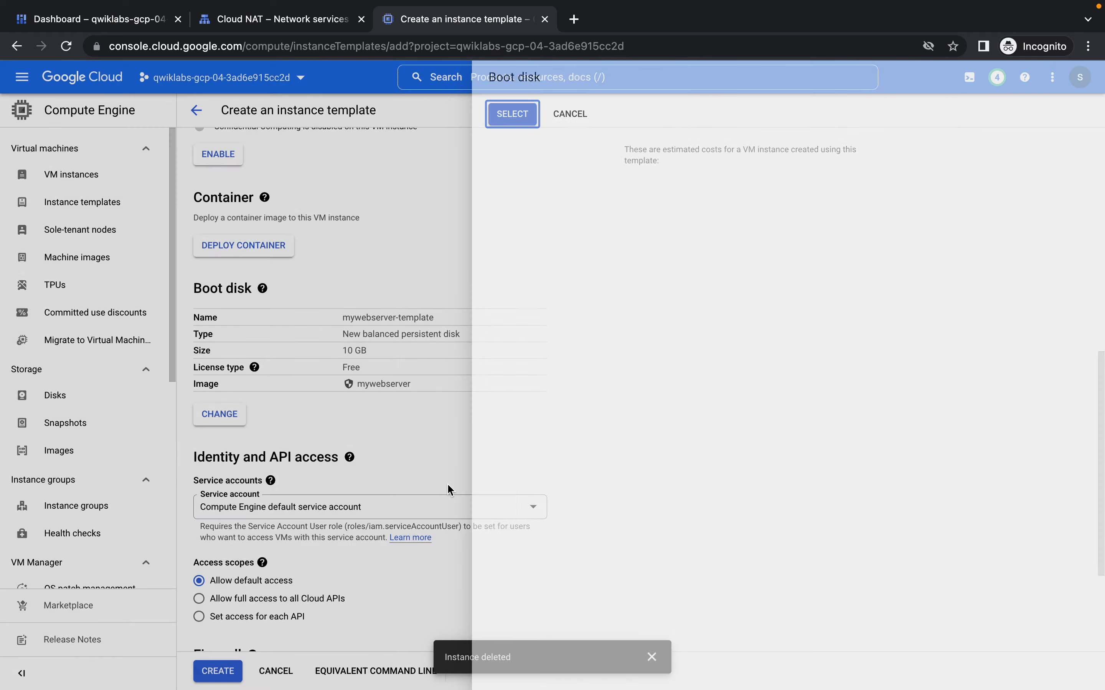
# Read the lab's networking instructions for the template and copy the network tag allow-health-checks
pyautogui.hotkey('ctrl', 'Left')
pyautogui.scroll(-1, 386, 463)
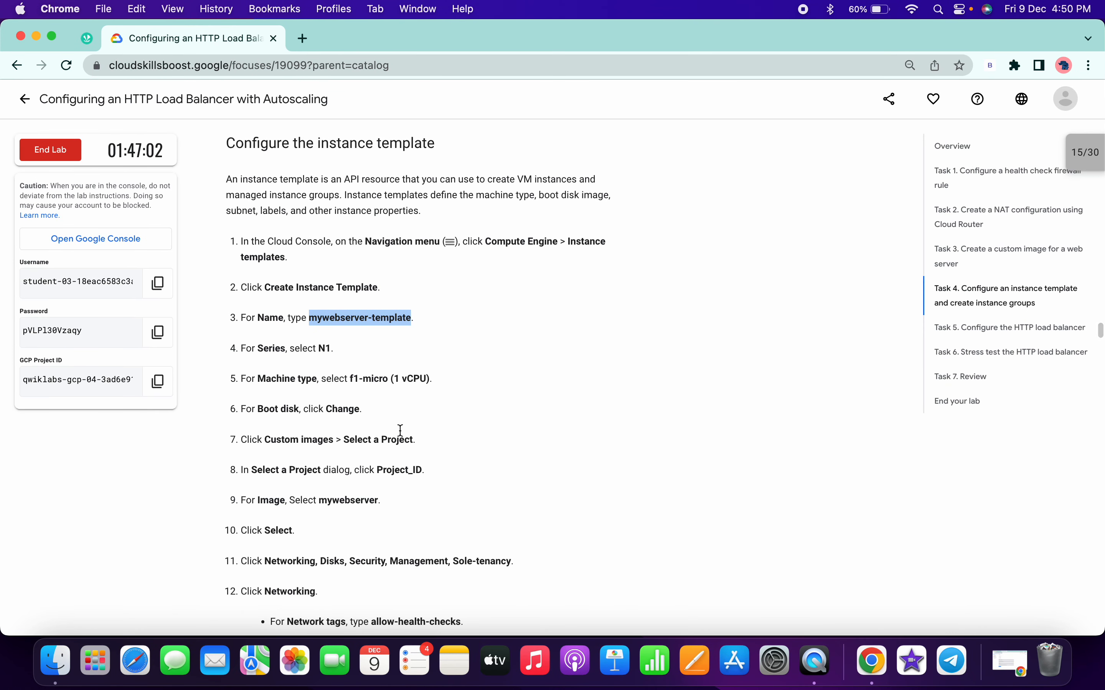
pyautogui.scroll(-3, 320, 491)
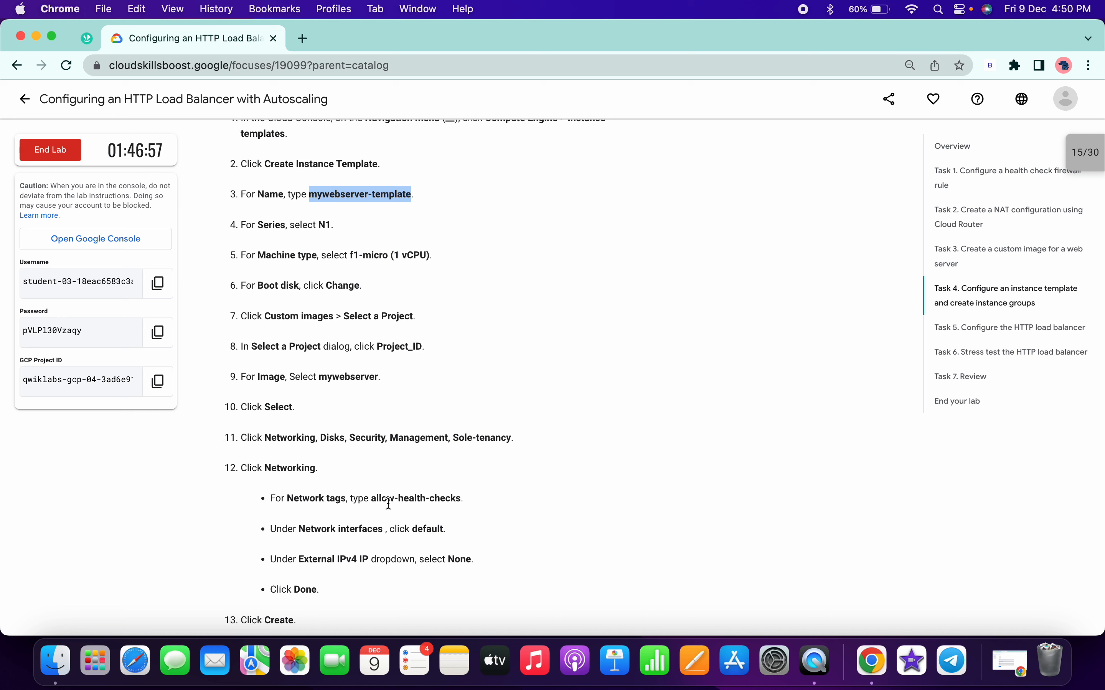
pyautogui.moveTo(372, 498); pyautogui.dragTo(461, 499)
pyautogui.hotkey('ctrl', 'c')
pyautogui.hotkey('ctrl', 'Right')
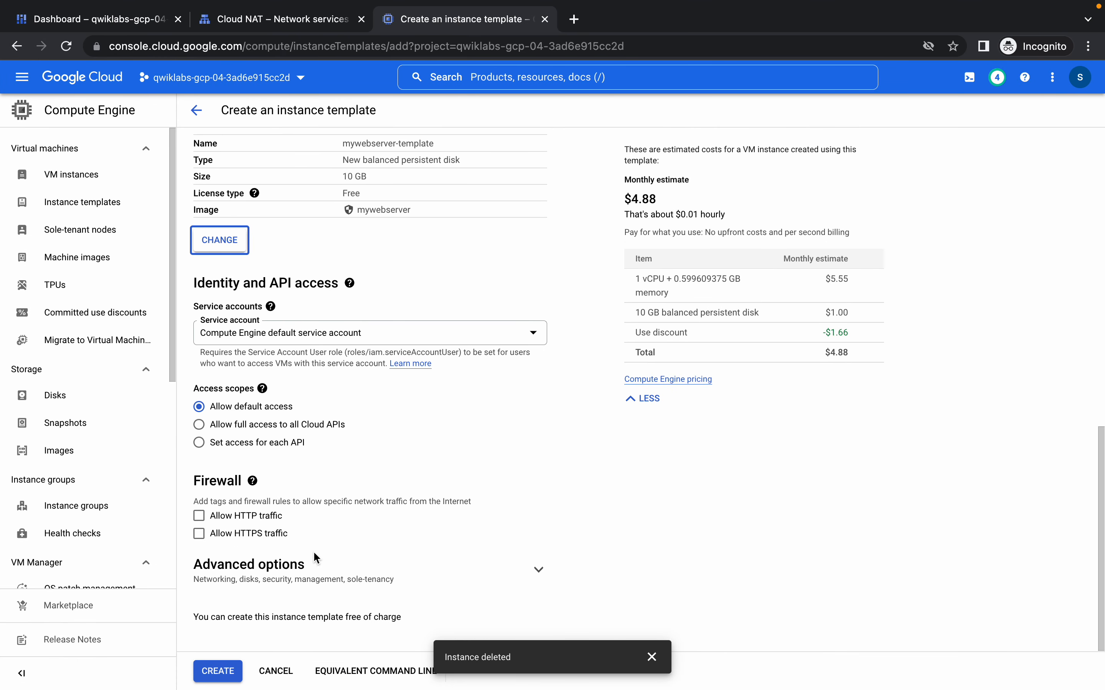
# Add the network tag allow-health-checks in the template's advanced networking options
pyautogui.click(312, 568)
pyautogui.scroll(-5, 360, 524)
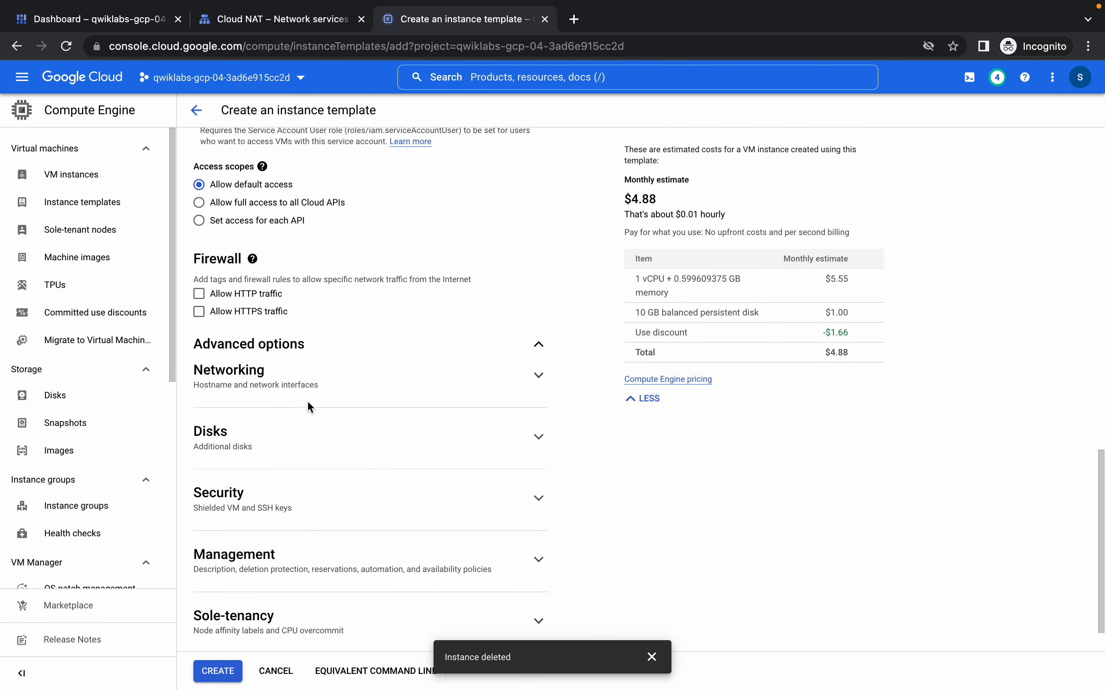
pyautogui.click(297, 385)
pyautogui.scroll(-2, 296, 379)
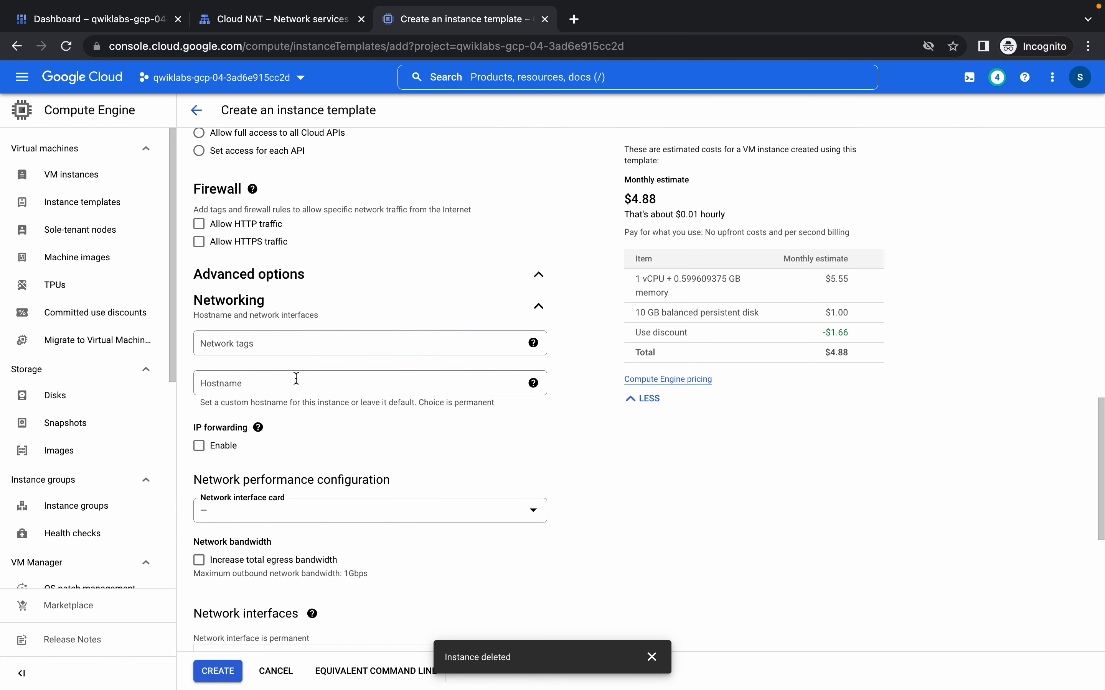
pyautogui.click(245, 344)
pyautogui.hotkey('ctrl', 'v')
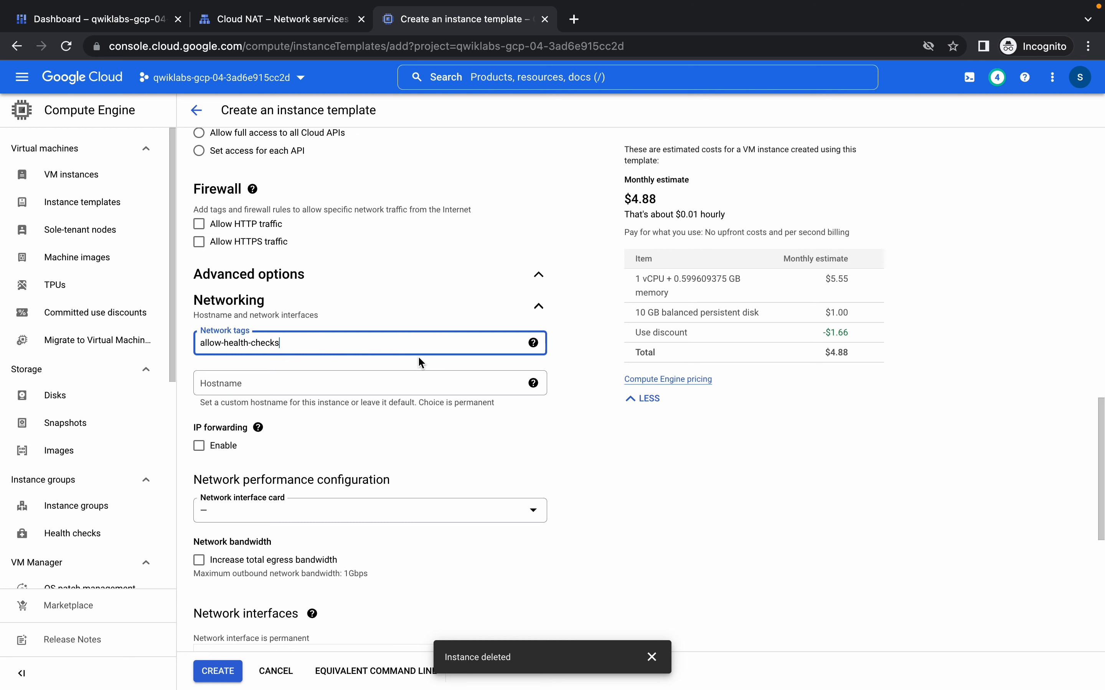
pyautogui.press('Return')
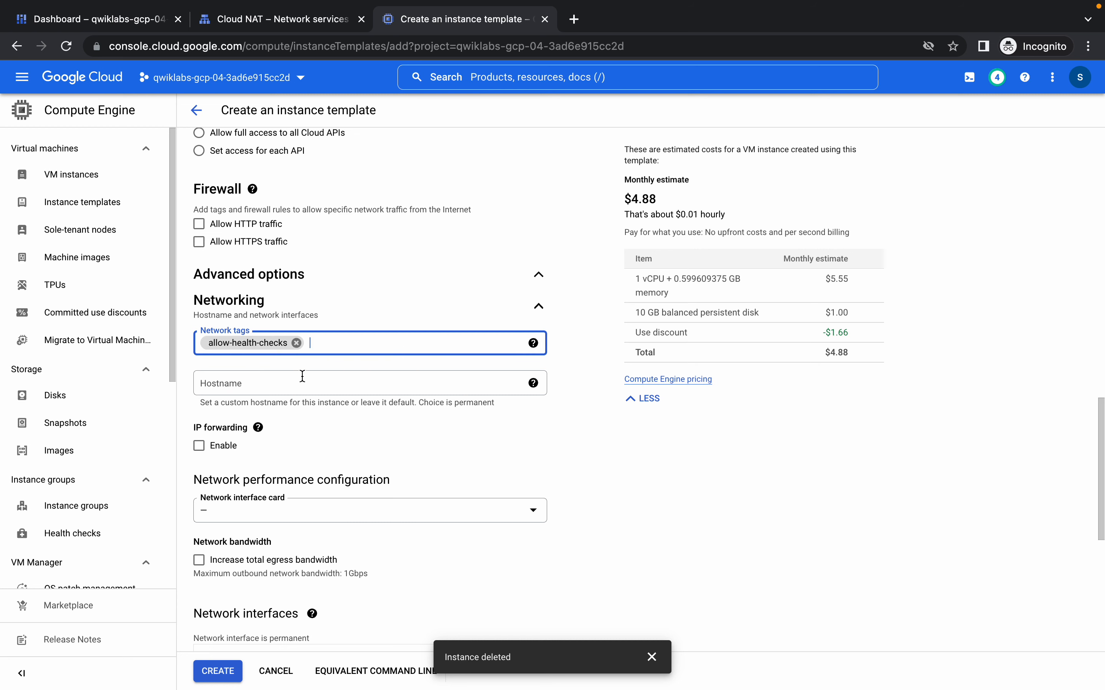
# Following the lab instructions, set the default network interface's external IPv4 address to None and finish editing the interface
pyautogui.hotkey('ctrl', 'Left')
pyautogui.scroll(-3, 346, 433)
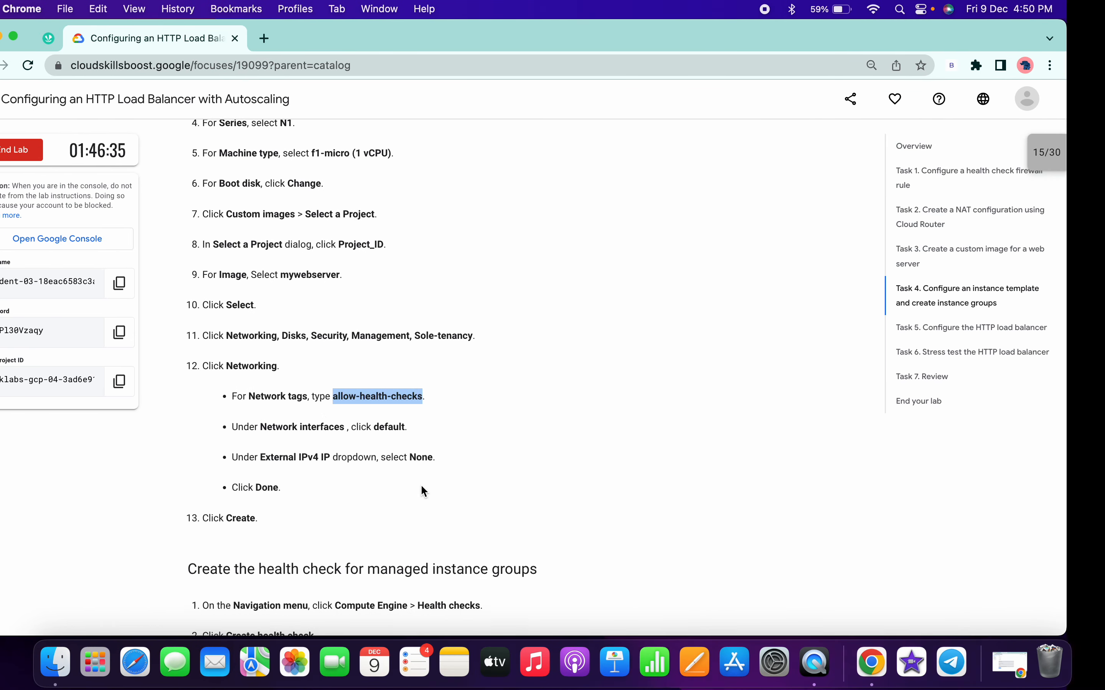
pyautogui.hotkey('ctrl', 'Right')
pyautogui.scroll(-3, 364, 485)
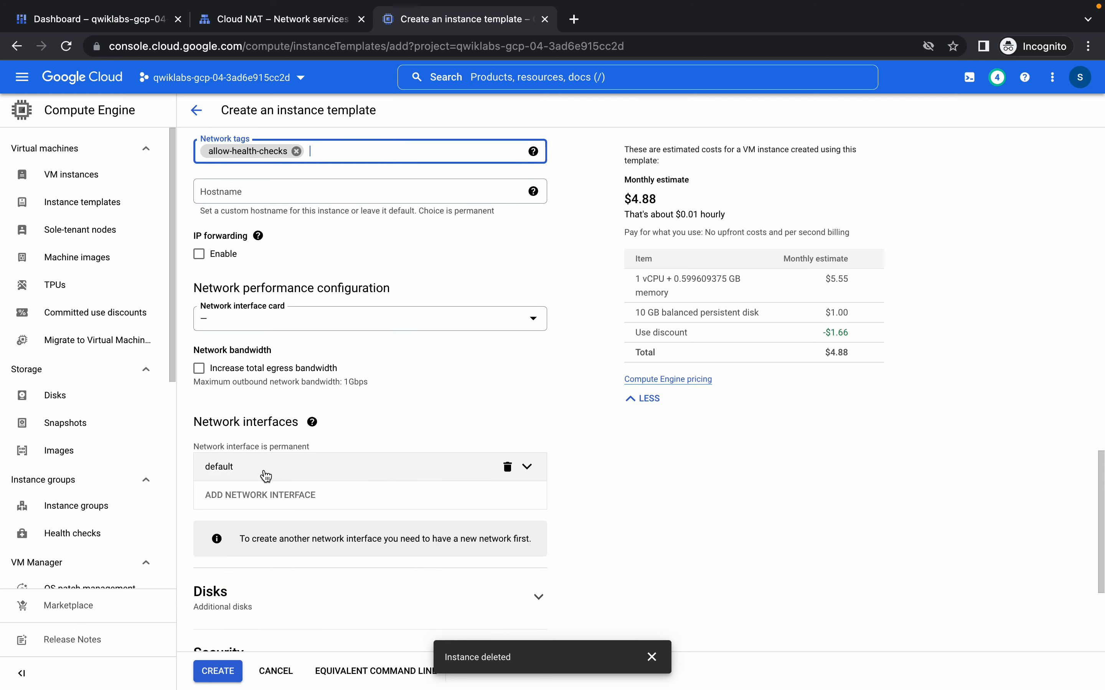
pyautogui.click(237, 476)
pyautogui.scroll(-3, 320, 472)
pyautogui.scroll(-5, 332, 476)
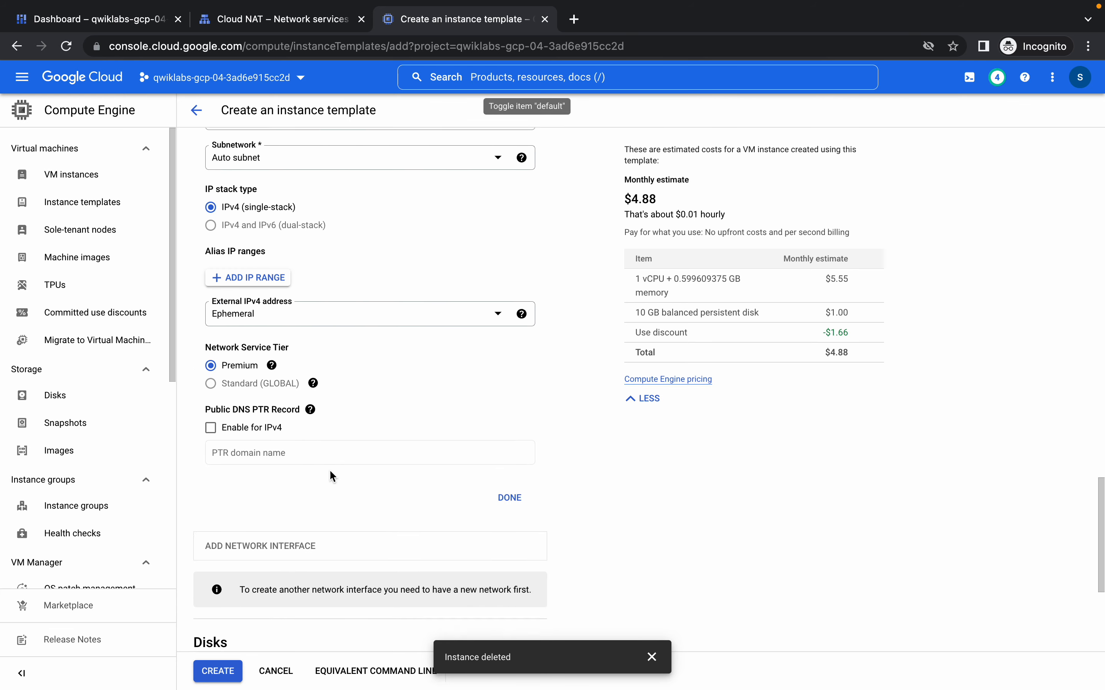
pyautogui.click(270, 273)
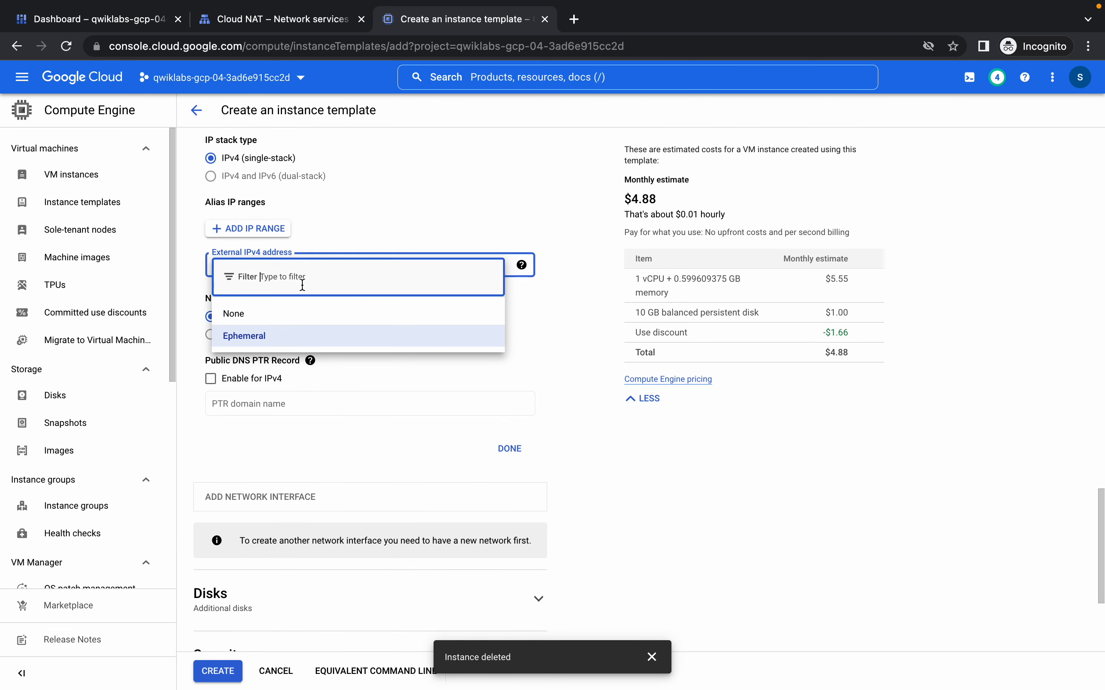
pyautogui.click(234, 314)
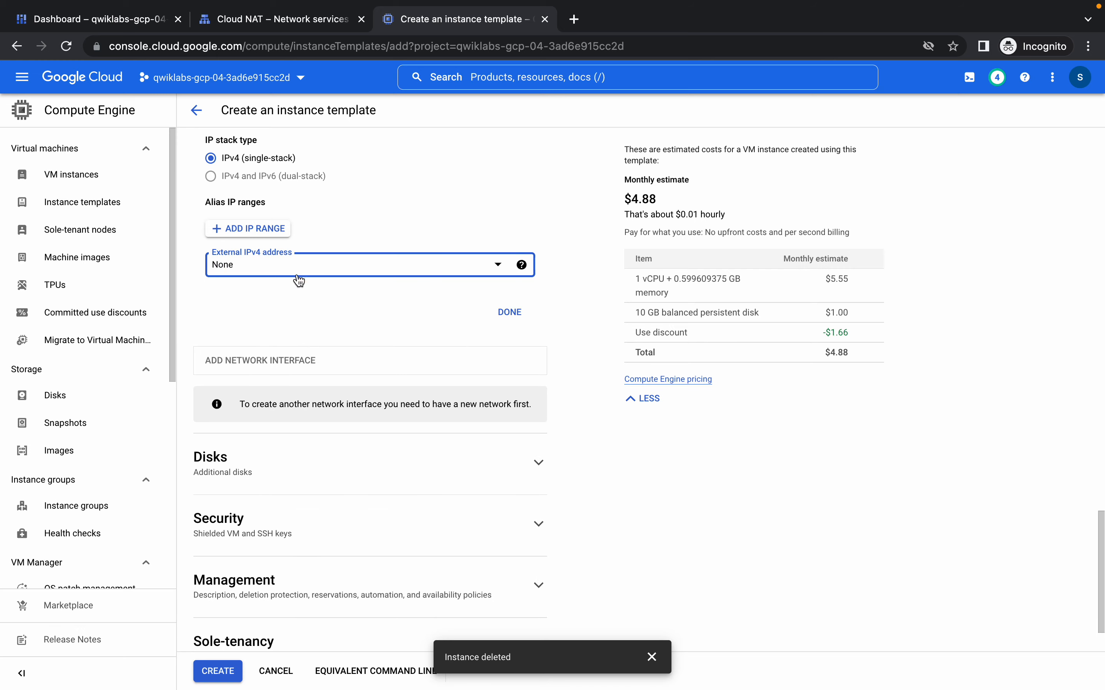
pyautogui.click(516, 312)
# Recheck the lab's template instructions and create the instance template
pyautogui.hotkey('ctrl', 'Left')
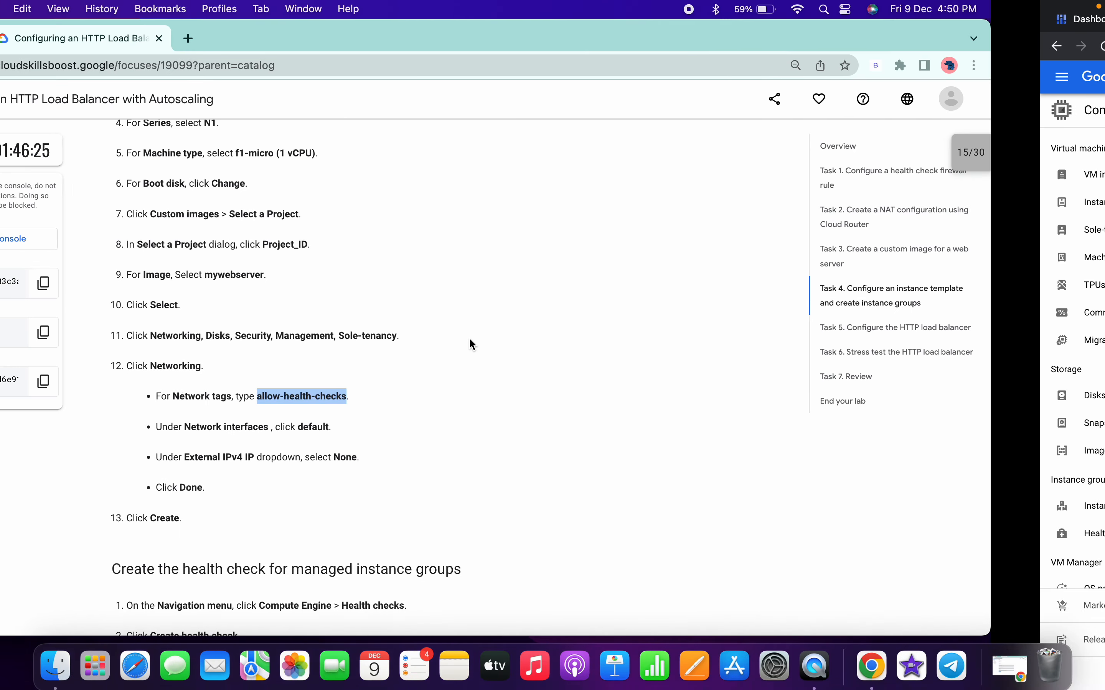
pyautogui.hotkey('ctrl', 'Right')
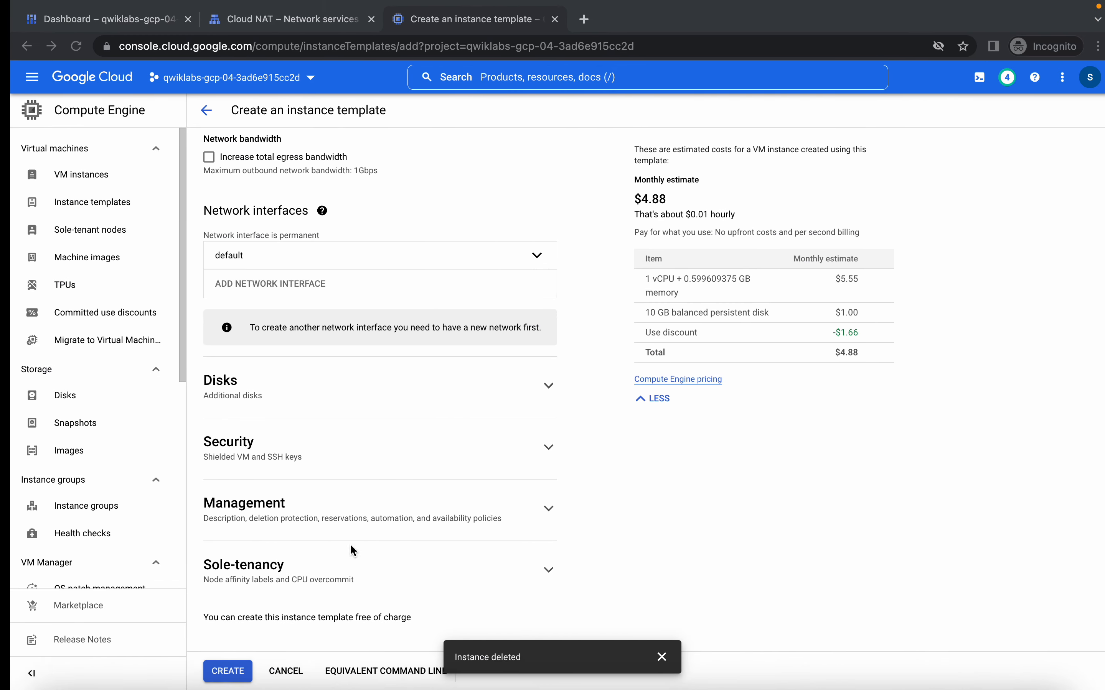
pyautogui.click(217, 671)
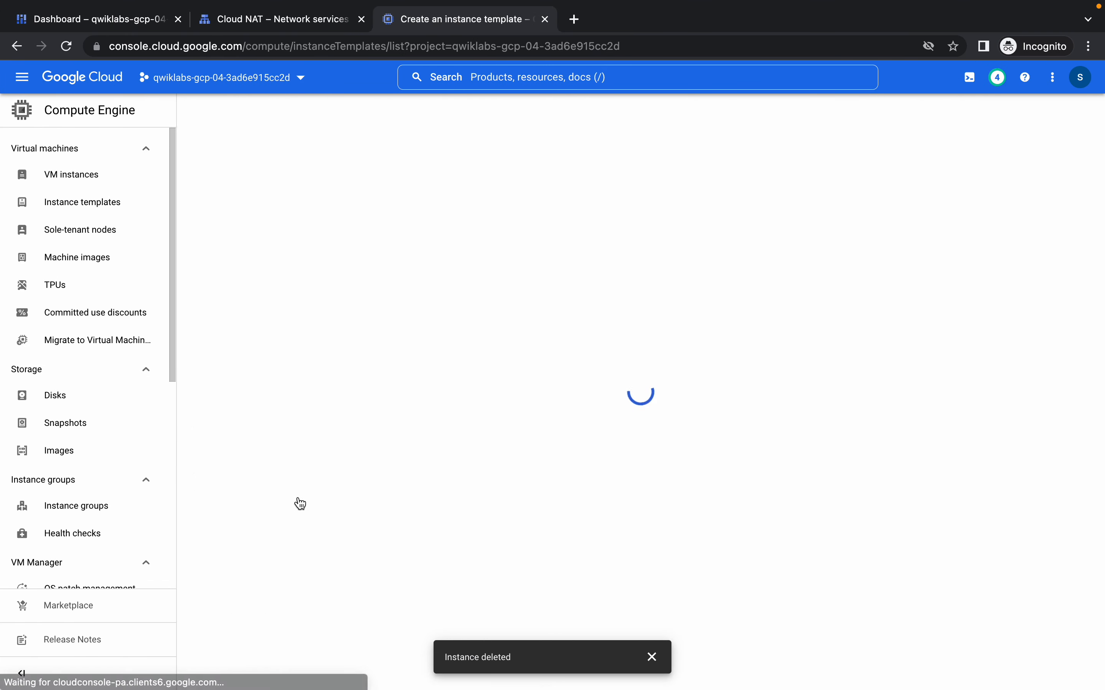
# Read the lab section on creating the health check for managed instance groups, then open Compute Engine's health checks page
pyautogui.hotkey('ctrl', 'Left')
pyautogui.scroll(-5, 340, 435)
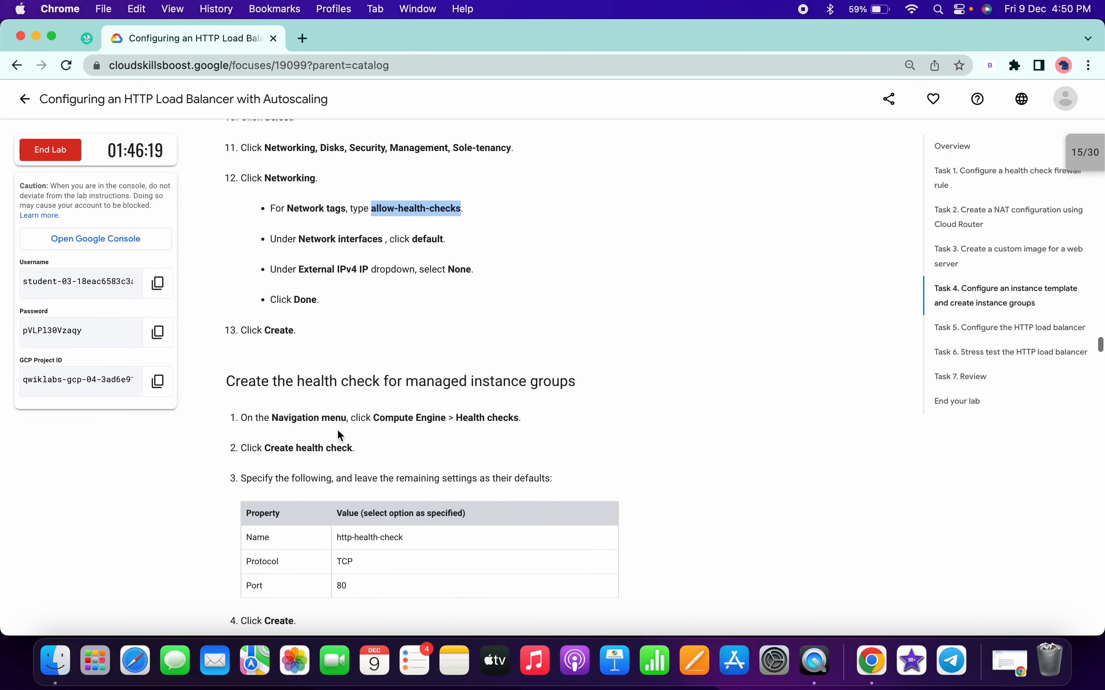
pyautogui.moveTo(297, 379); pyautogui.dragTo(380, 382)
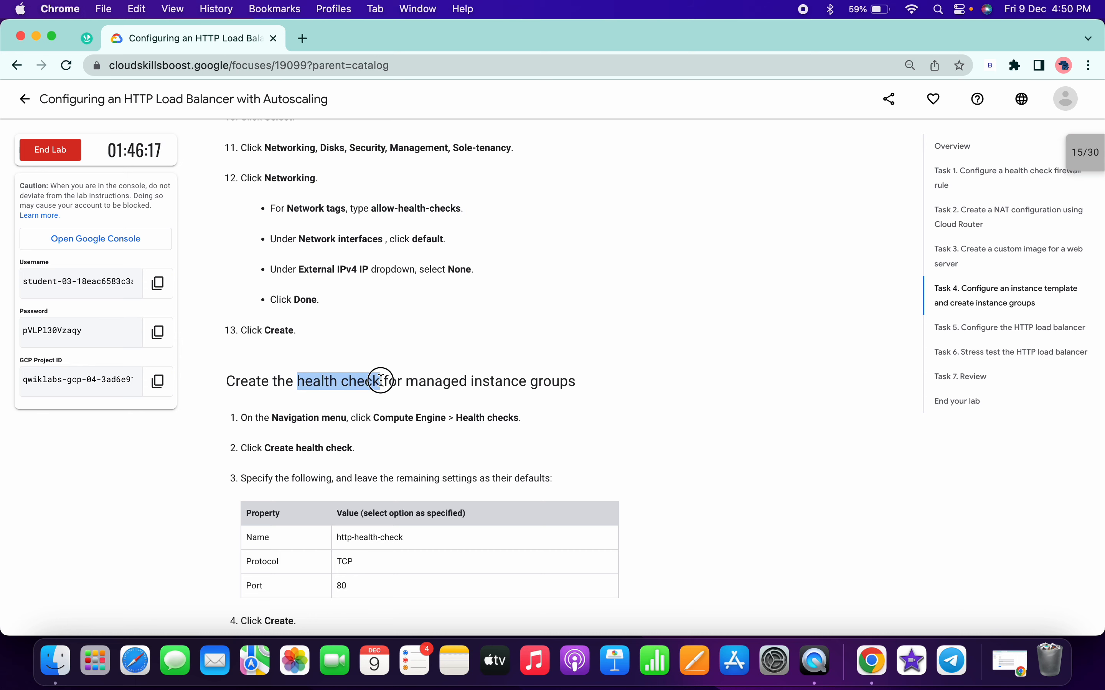
pyautogui.hotkey('ctrl', 'Right')
pyautogui.scroll(-3, 91, 479)
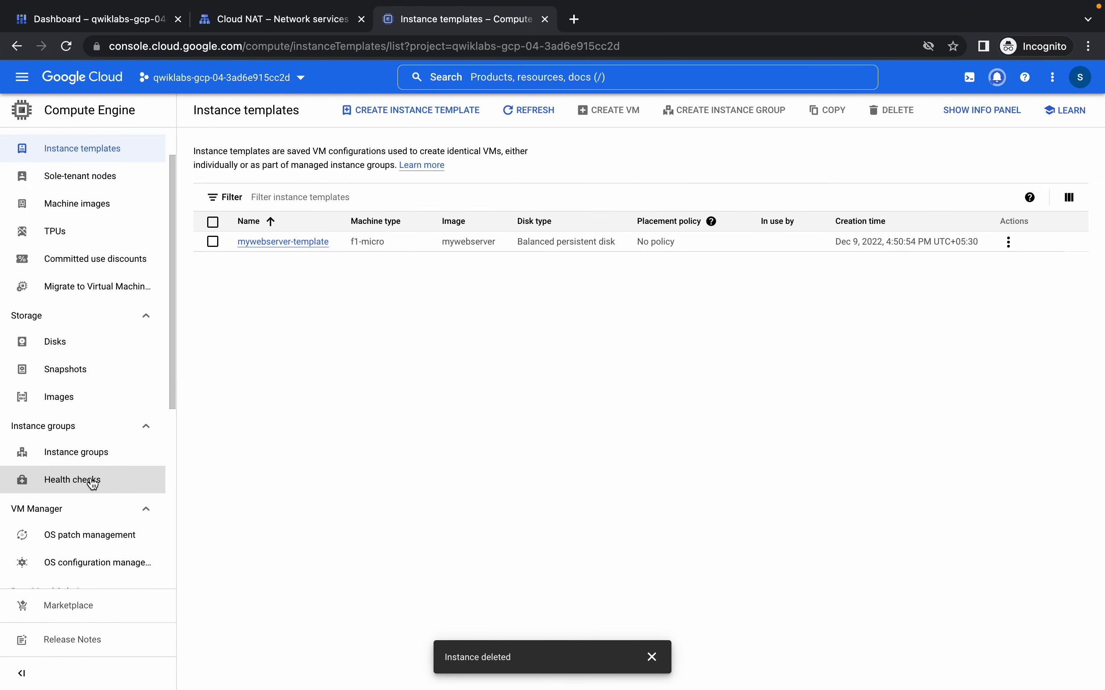
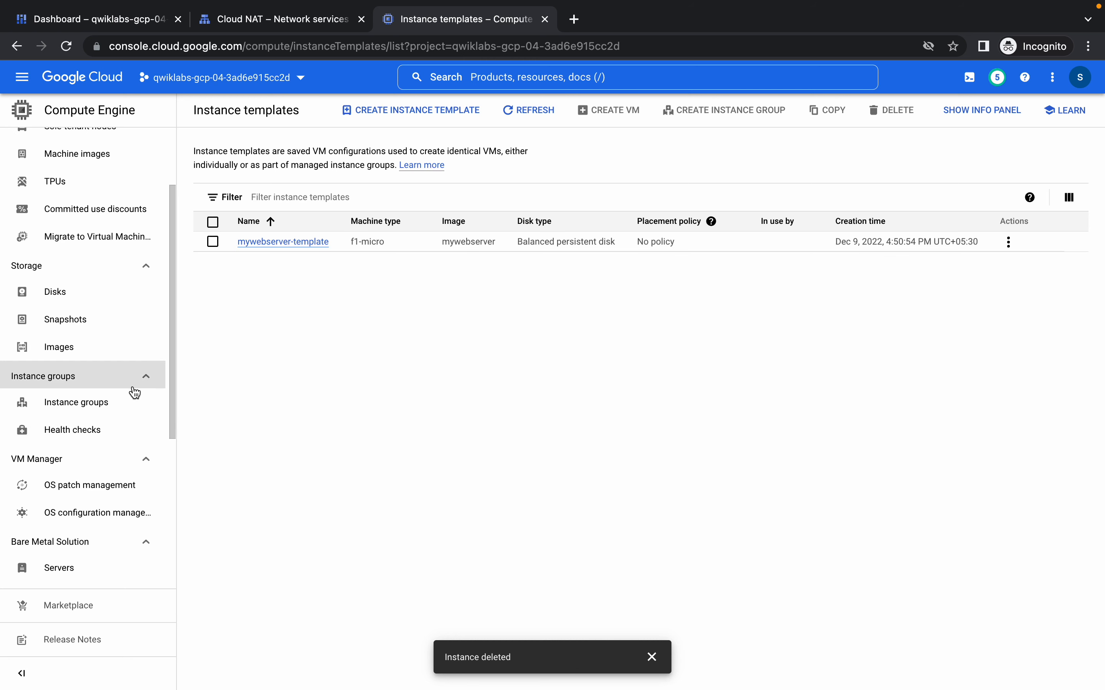
pyautogui.click(78, 434)
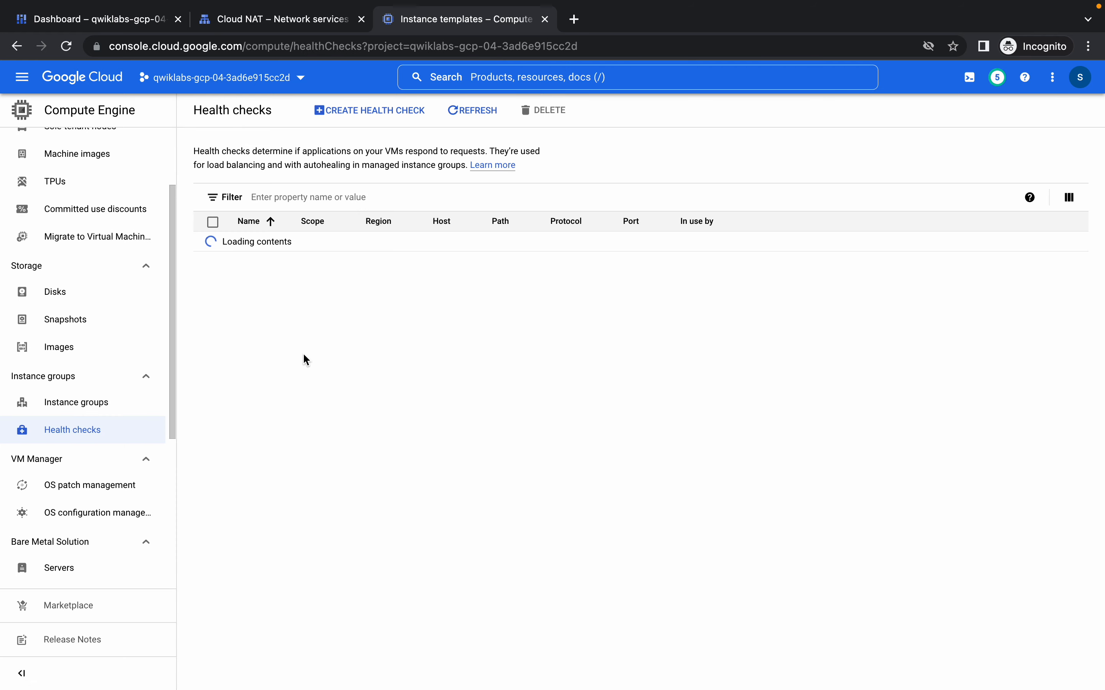
# Copy the health check name from the lab, then start a new health check and name it http-health-check
pyautogui.hotkey('ctrl', 'Left')
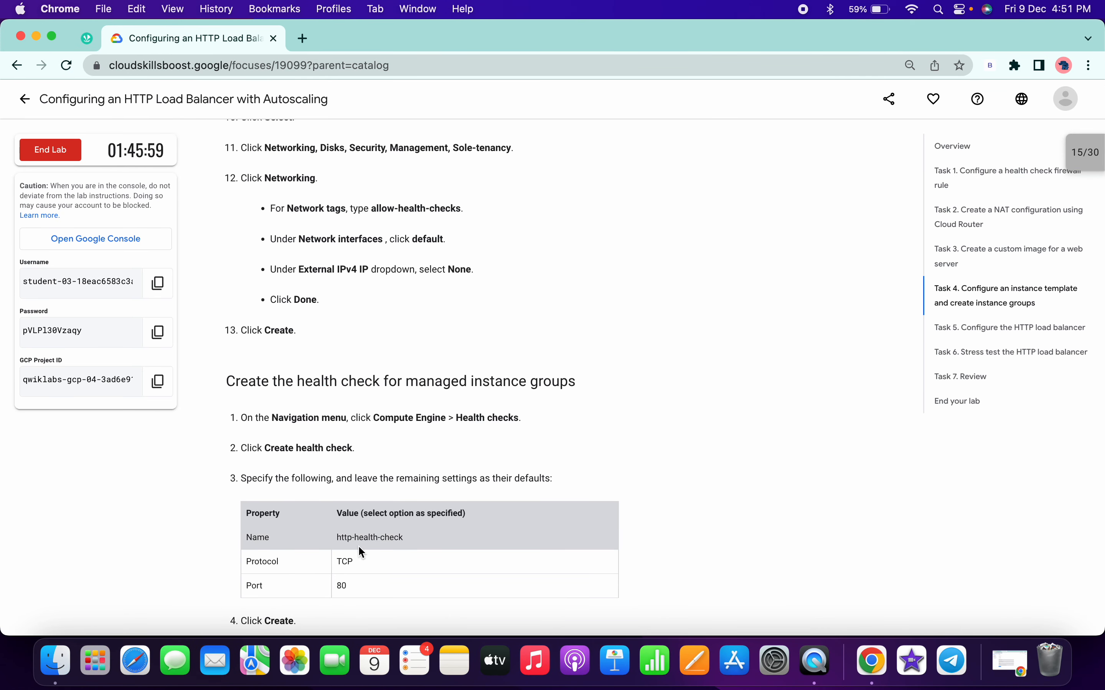
pyautogui.tripleClick(358, 543)
pyautogui.hotkey('ctrl', 'c')
pyautogui.hotkey('ctrl', 'Right')
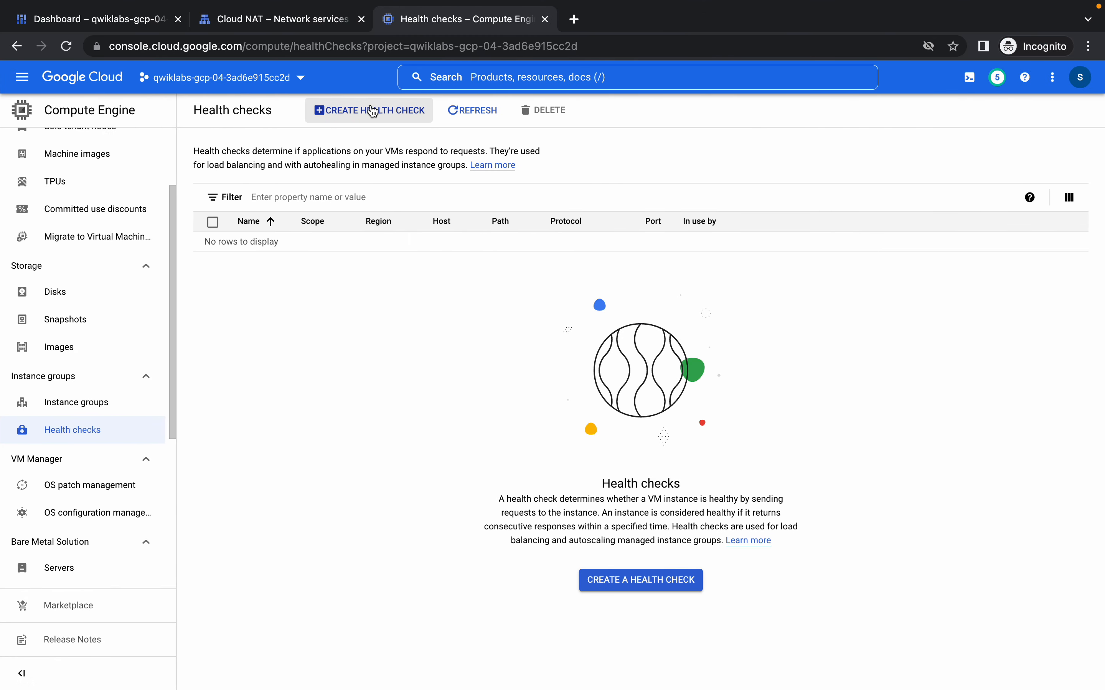
pyautogui.click(370, 111)
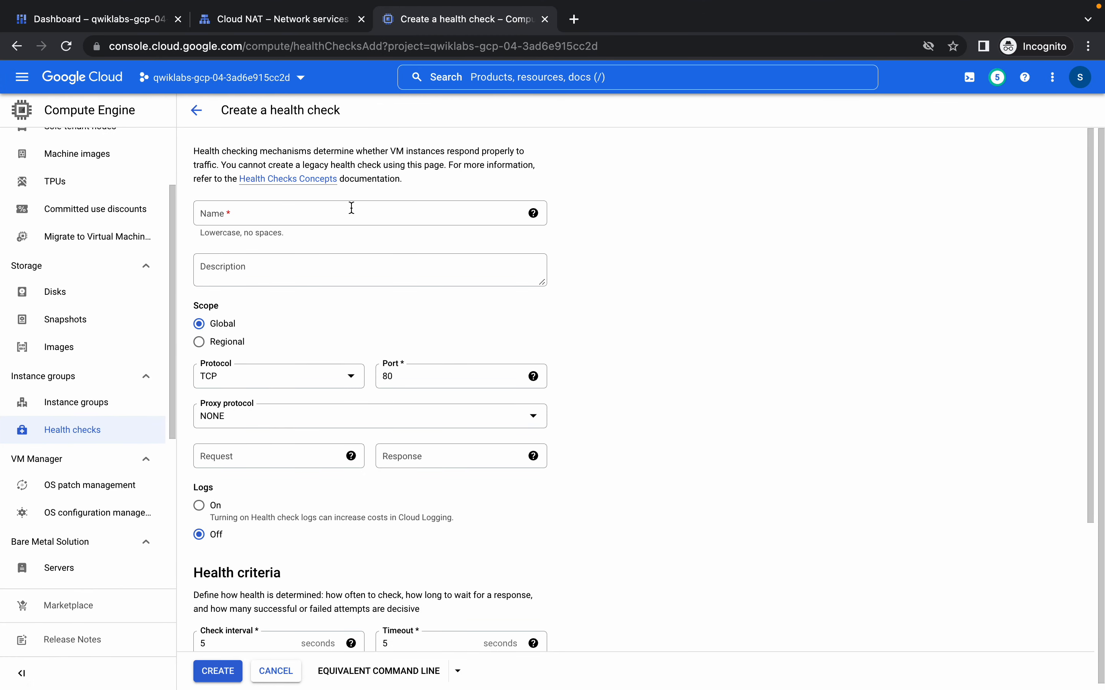
pyautogui.click(351, 208)
pyautogui.hotkey('ctrl', 'v')
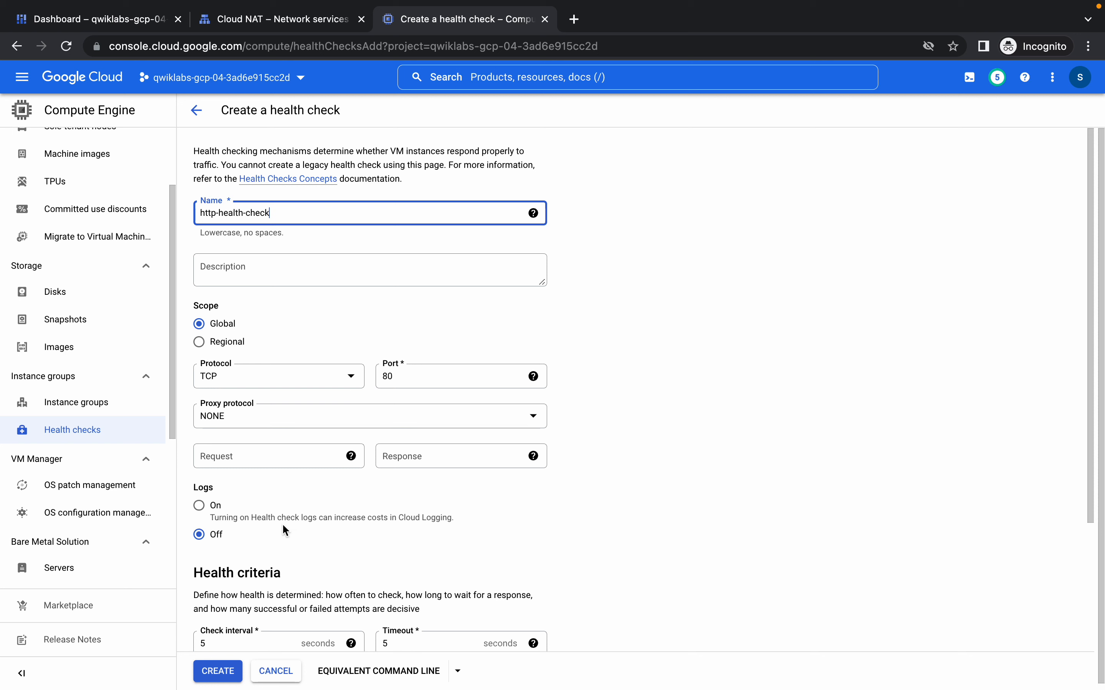
# Create the health check and read the lab section on creating the managed instance groups
pyautogui.click(216, 671)
pyautogui.hotkey('ctrl', 'Left')
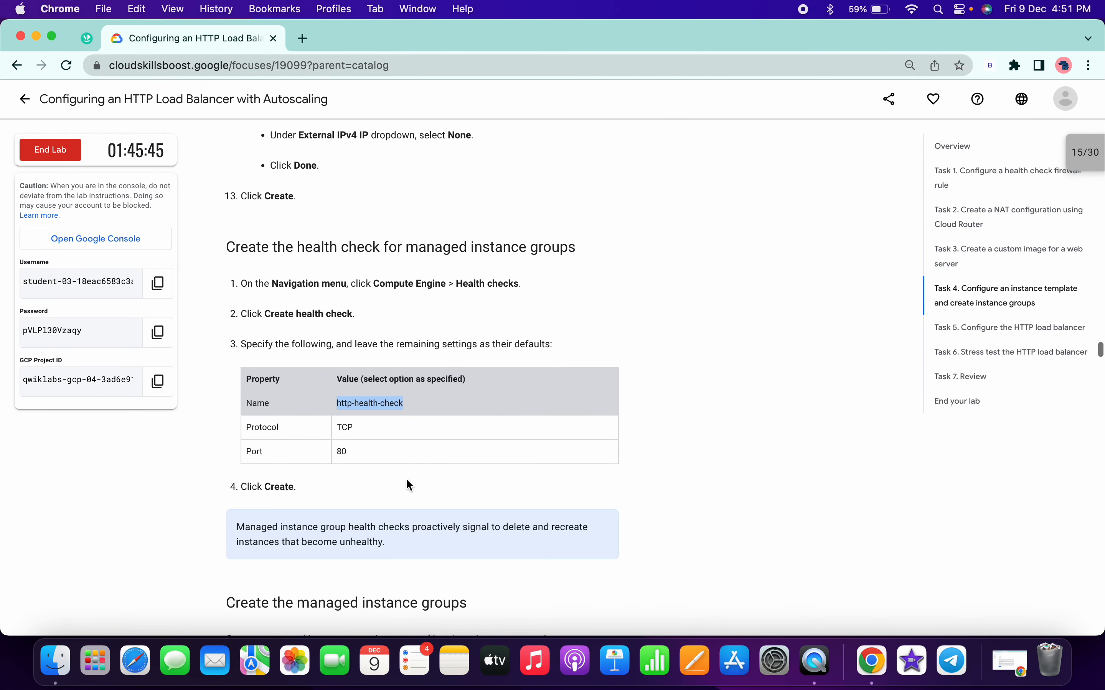
pyautogui.scroll(-2, 372, 370)
pyautogui.scroll(-4, 367, 350)
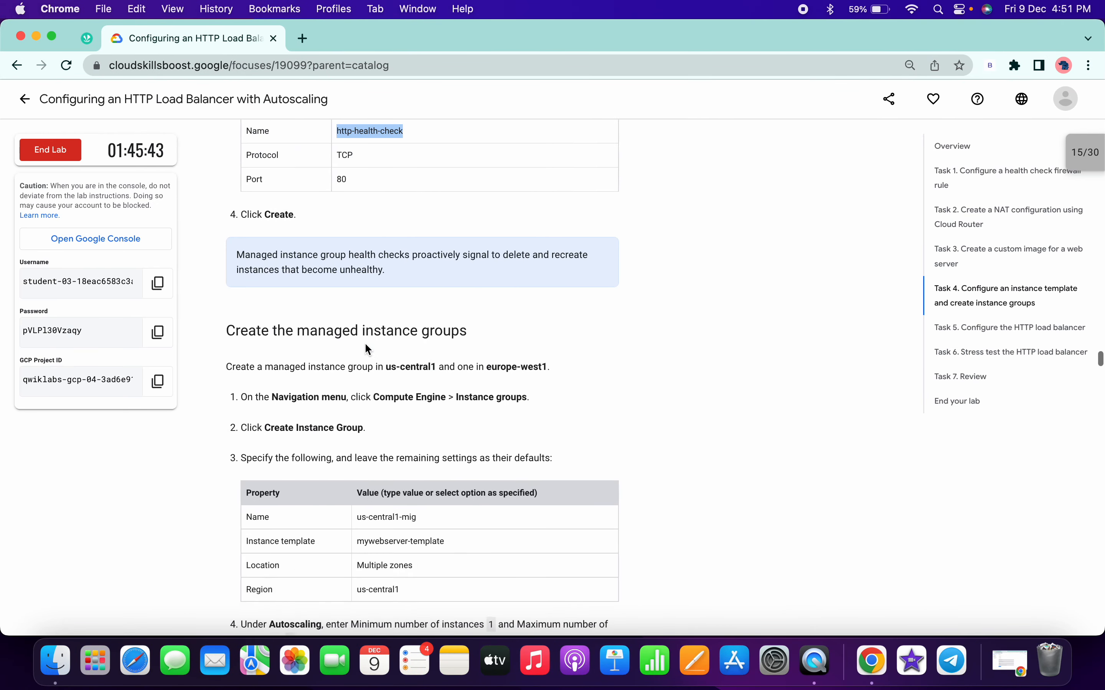
pyautogui.scroll(-1, 368, 350)
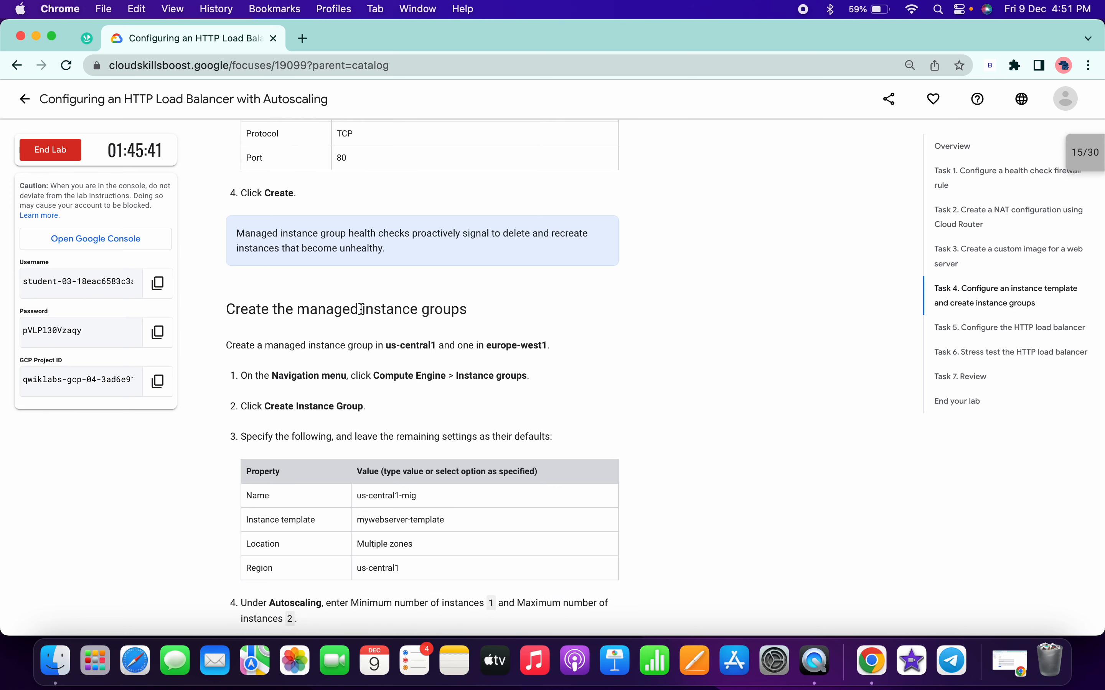
pyautogui.moveTo(361, 309); pyautogui.dragTo(467, 315)
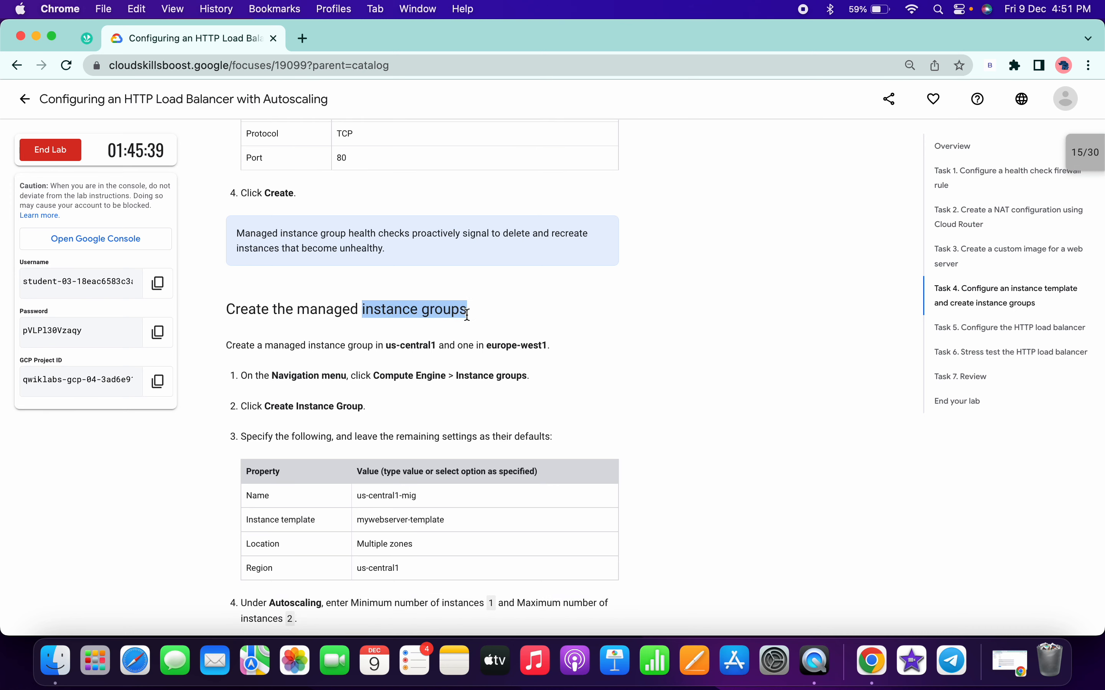
# Open Compute Engine's instance groups page and copy the group name us-central1-mig from the lab instructions
pyautogui.hotkey('ctrl', 'Right')
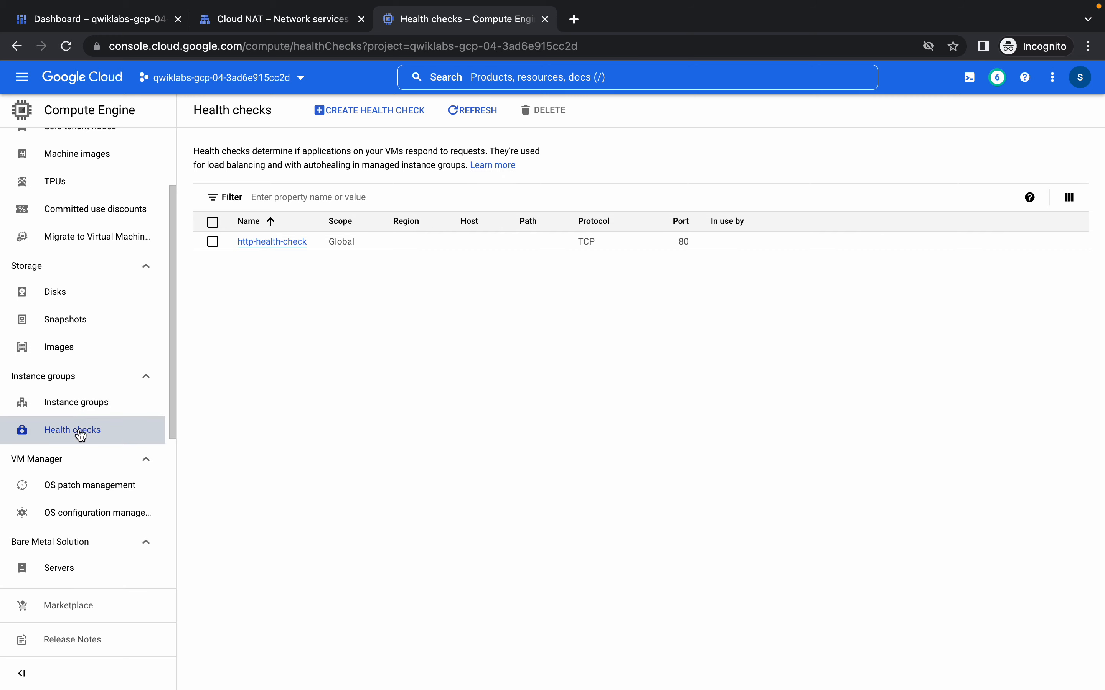
pyautogui.click(61, 407)
pyautogui.hotkey('ctrl', 'Left')
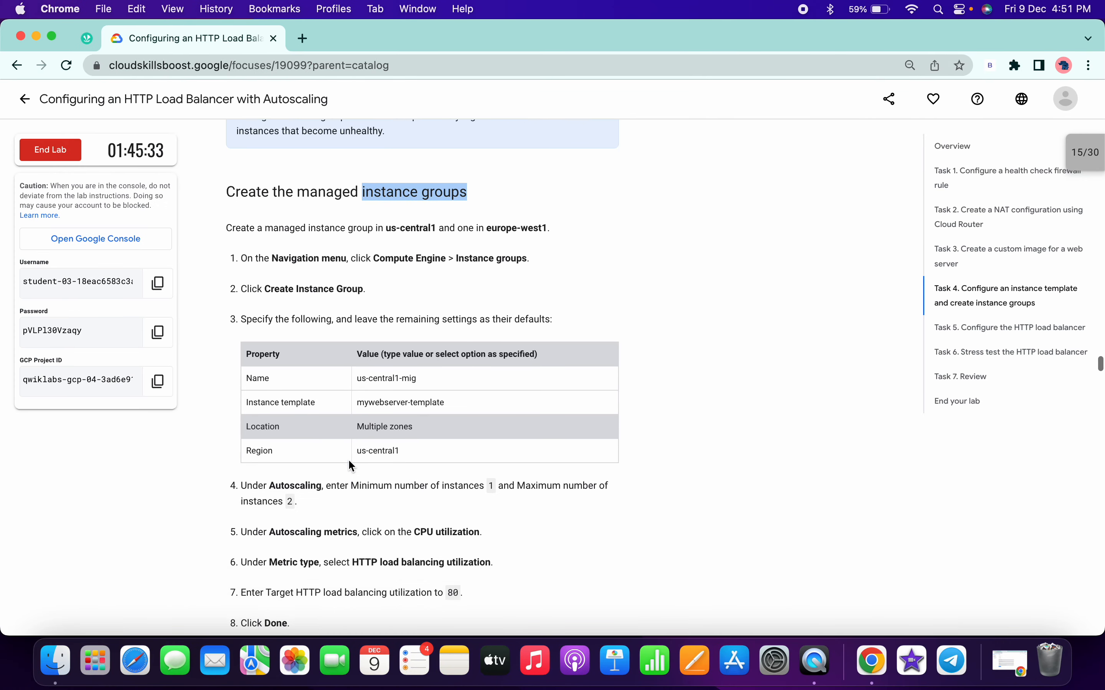
pyautogui.scroll(-2, 351, 465)
pyautogui.tripleClick(379, 316)
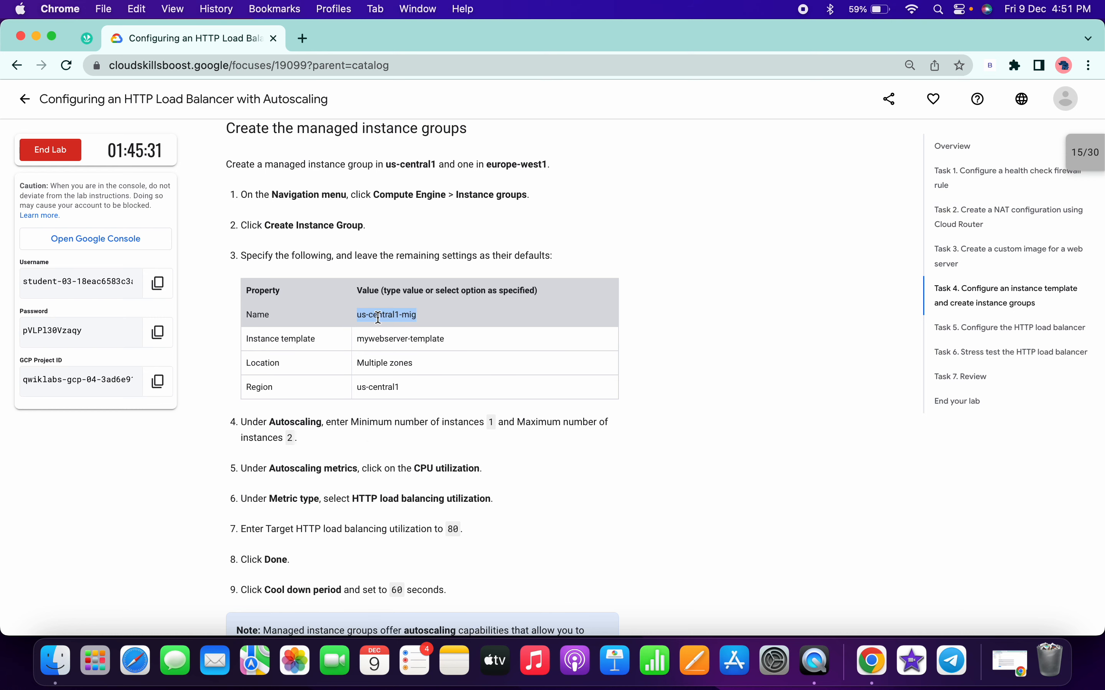
# Start a new stateless managed instance group and name it us-central1-mig
pyautogui.hotkey('ctrl', 'Right')
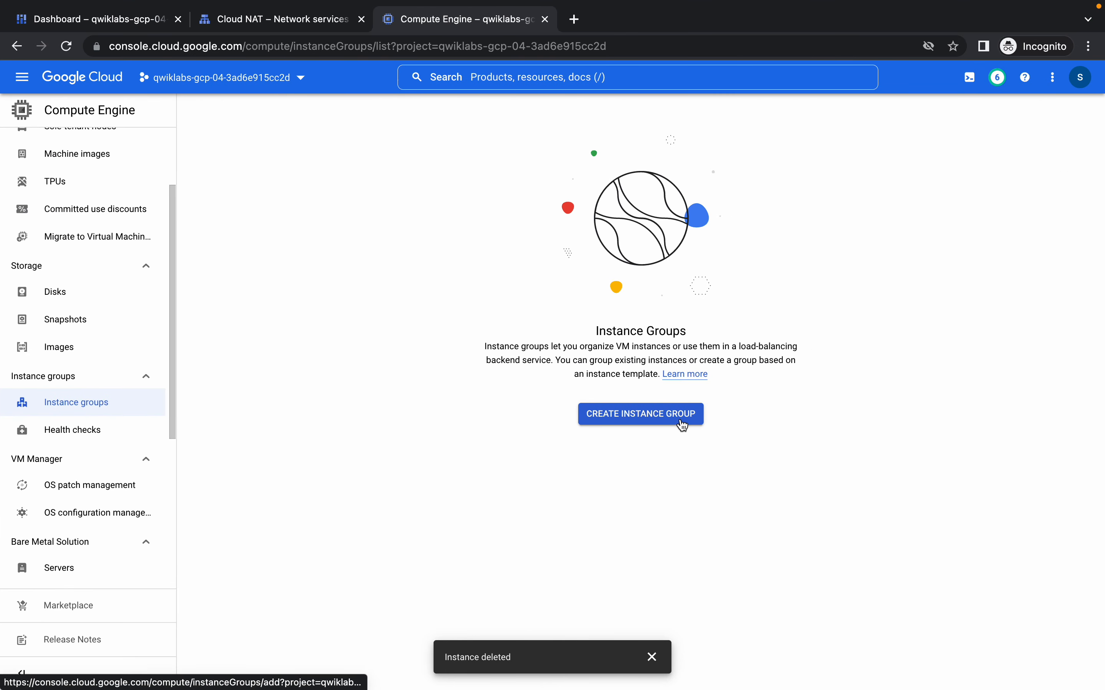
pyautogui.click(684, 425)
pyautogui.click(653, 658)
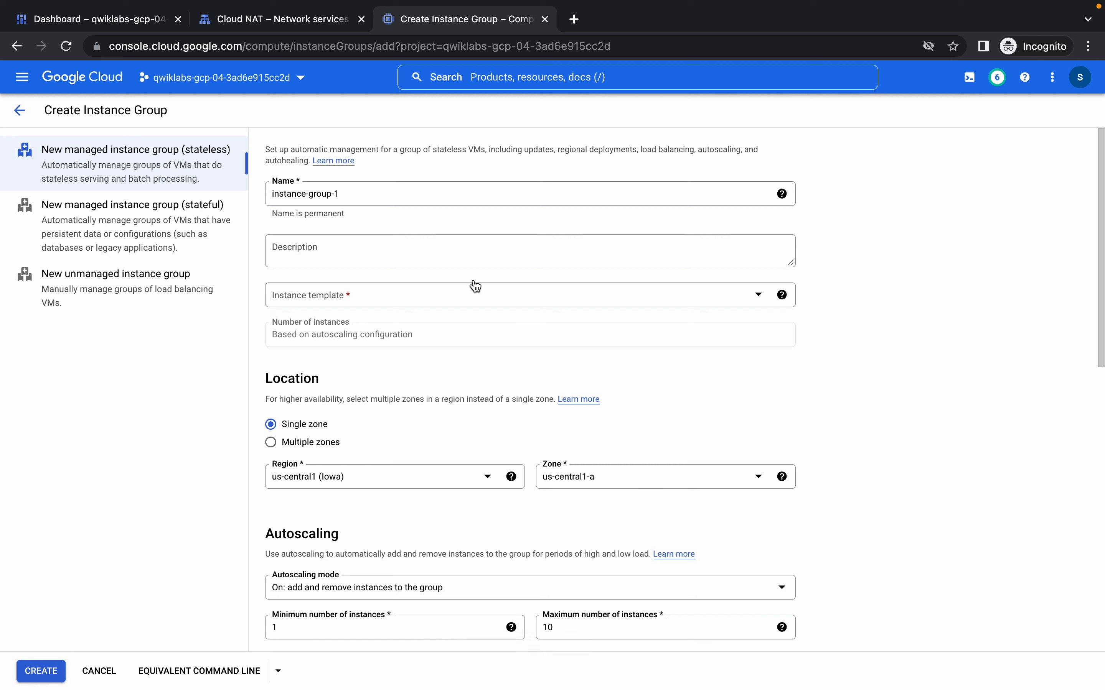
pyautogui.click(356, 195)
pyautogui.press('super+a')
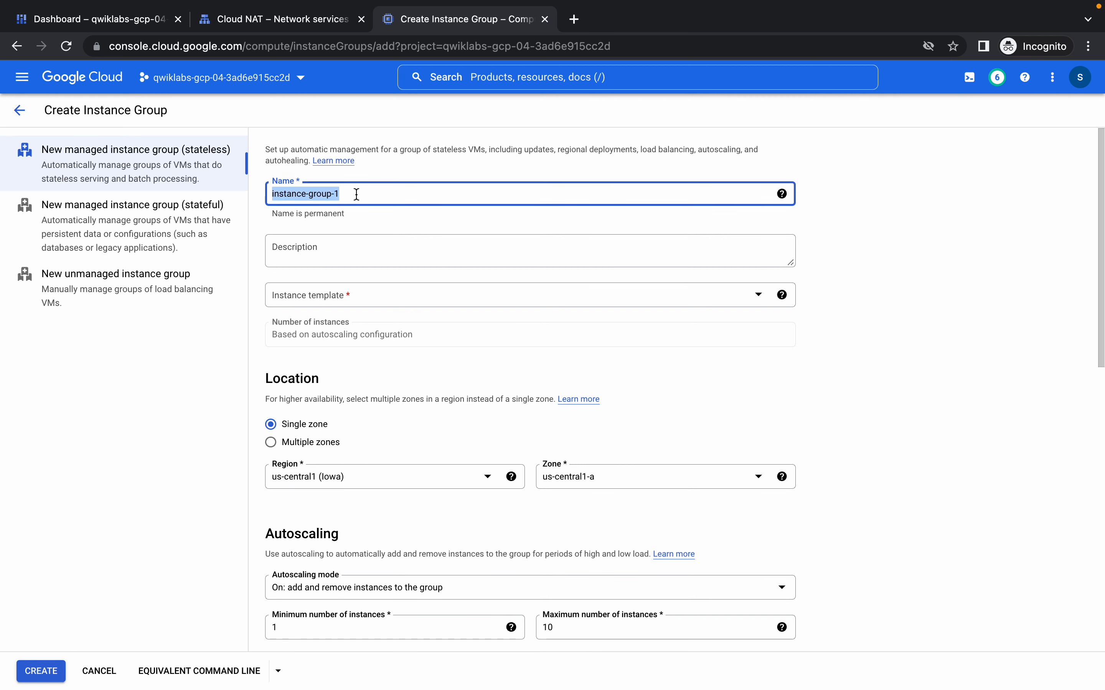
pyautogui.write('us-central1-mig')
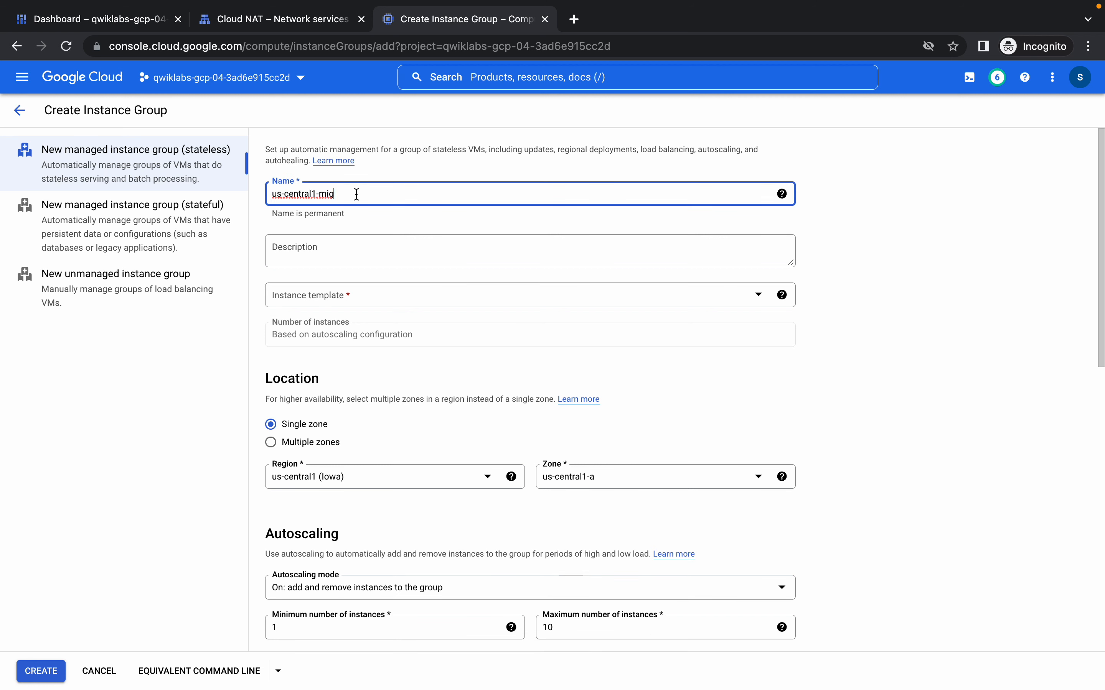
pyautogui.click(351, 296)
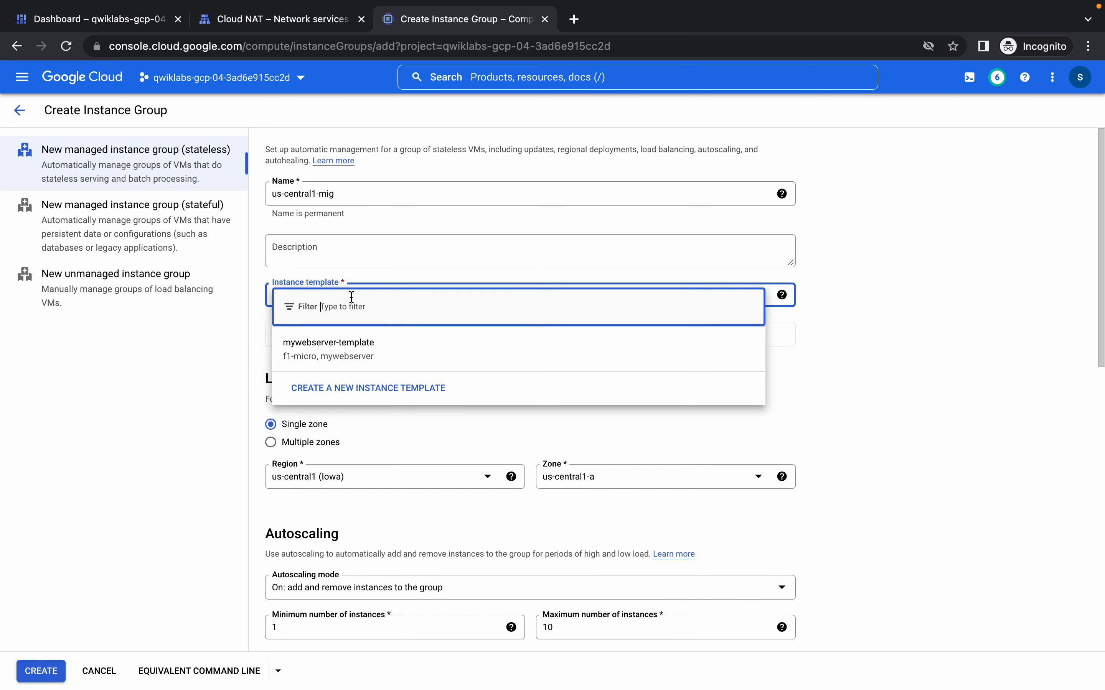
pyautogui.click(217, 345)
pyautogui.click(321, 302)
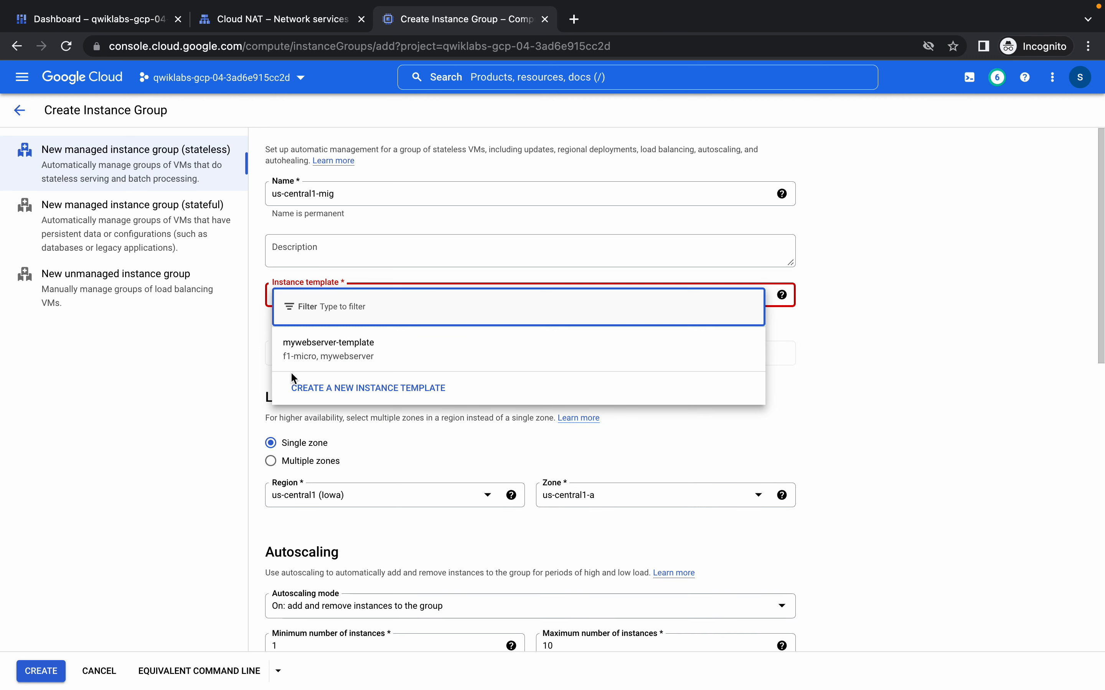
pyautogui.click(185, 373)
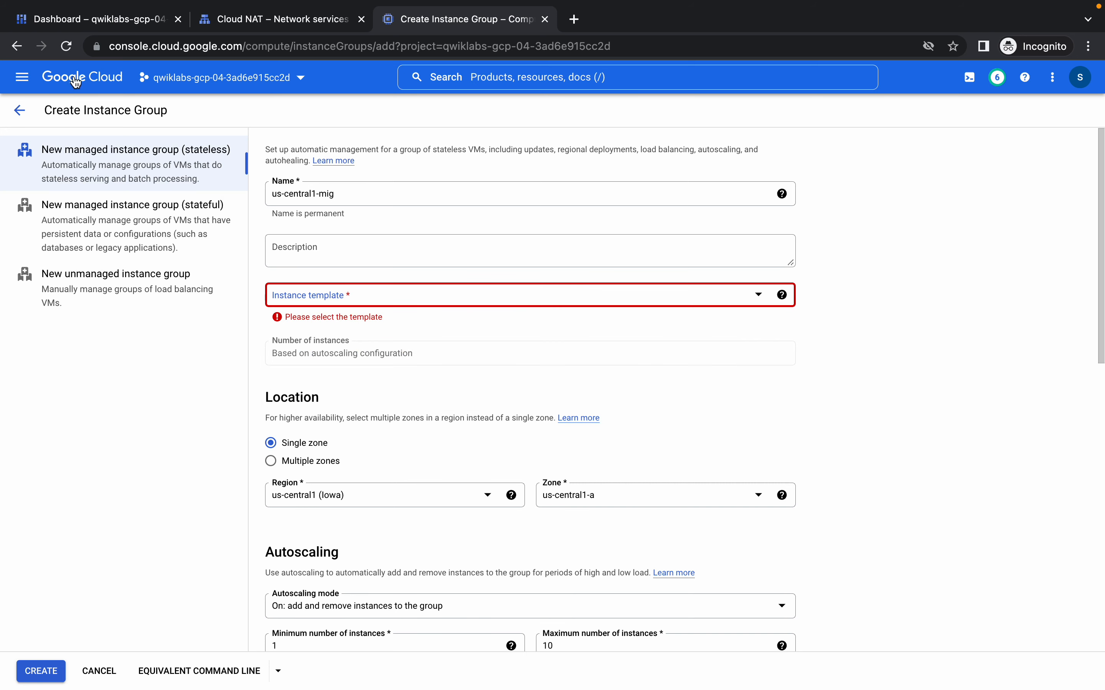
# Open the instance template choices for the us-central1-mig group
pyautogui.click(327, 301)
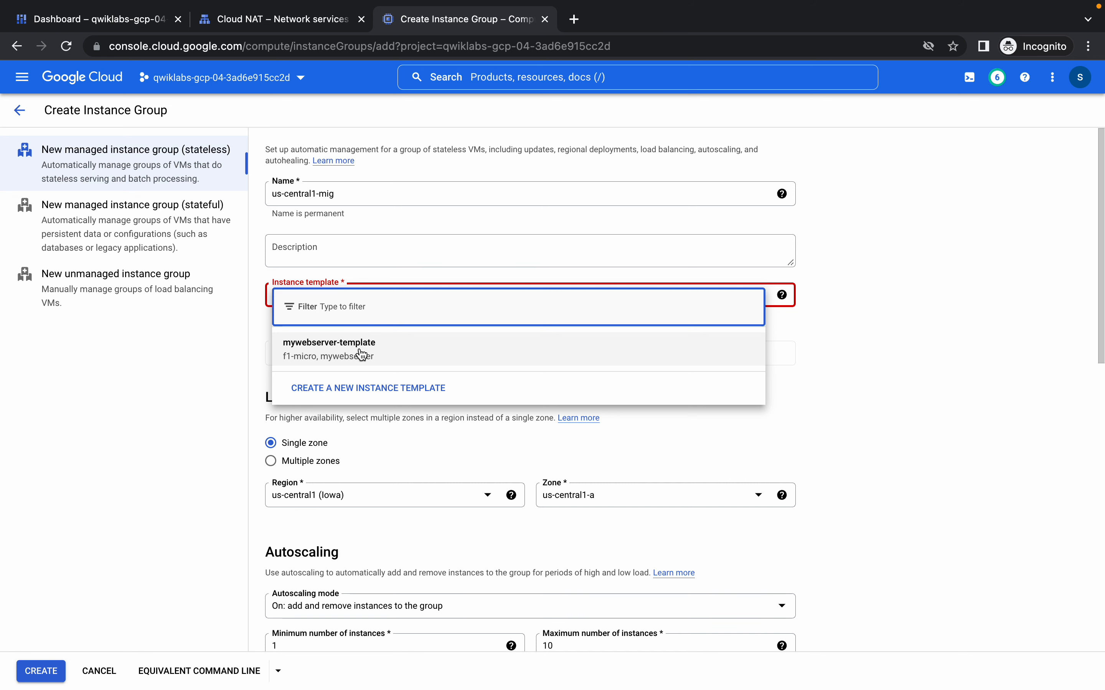
# Choose mywebserver-template as the instance template and set the group's location to Multiple zones, checking against the lab instructions
pyautogui.click(326, 357)
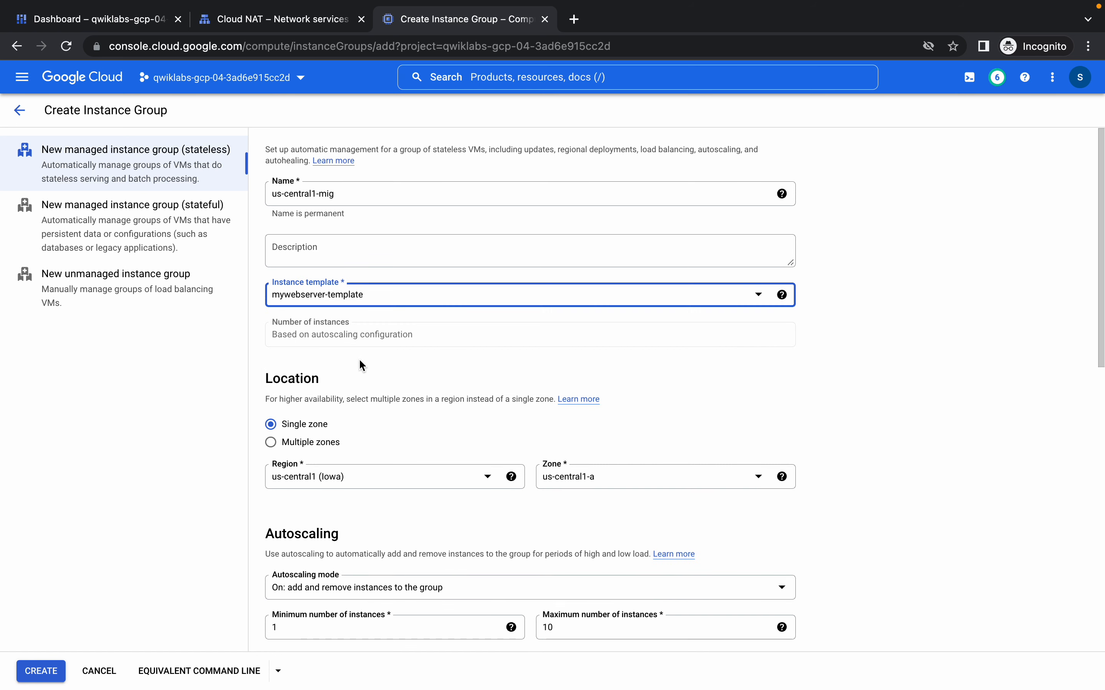
pyautogui.click(318, 448)
pyautogui.hotkey('ctrl', 'Left')
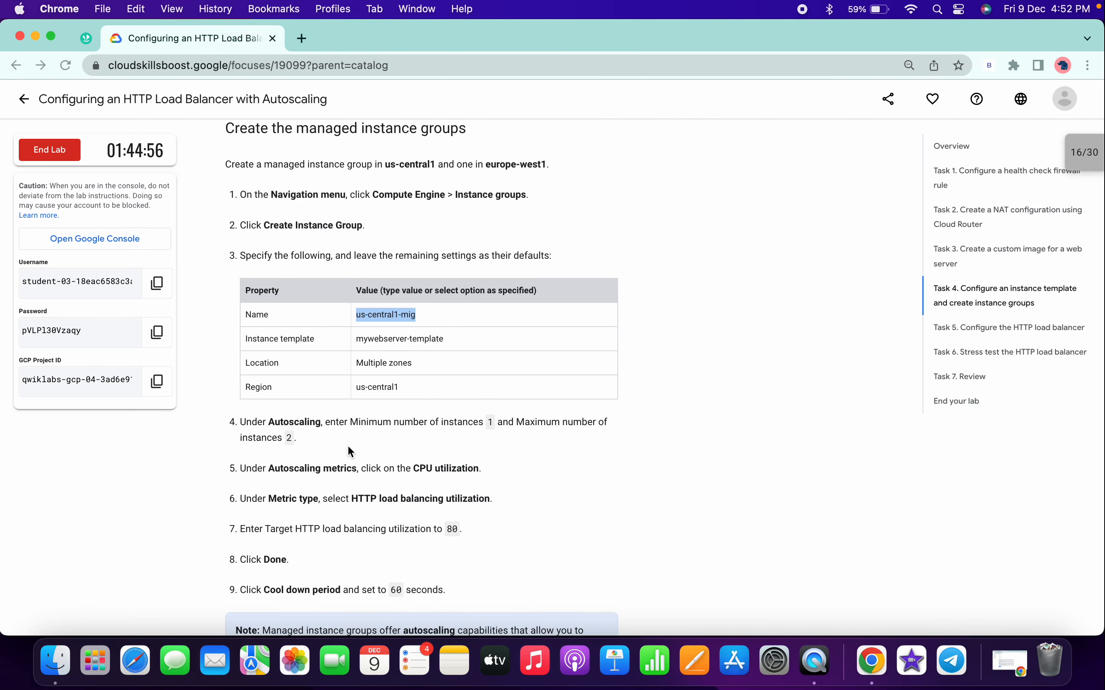
pyautogui.scroll(-2, 349, 445)
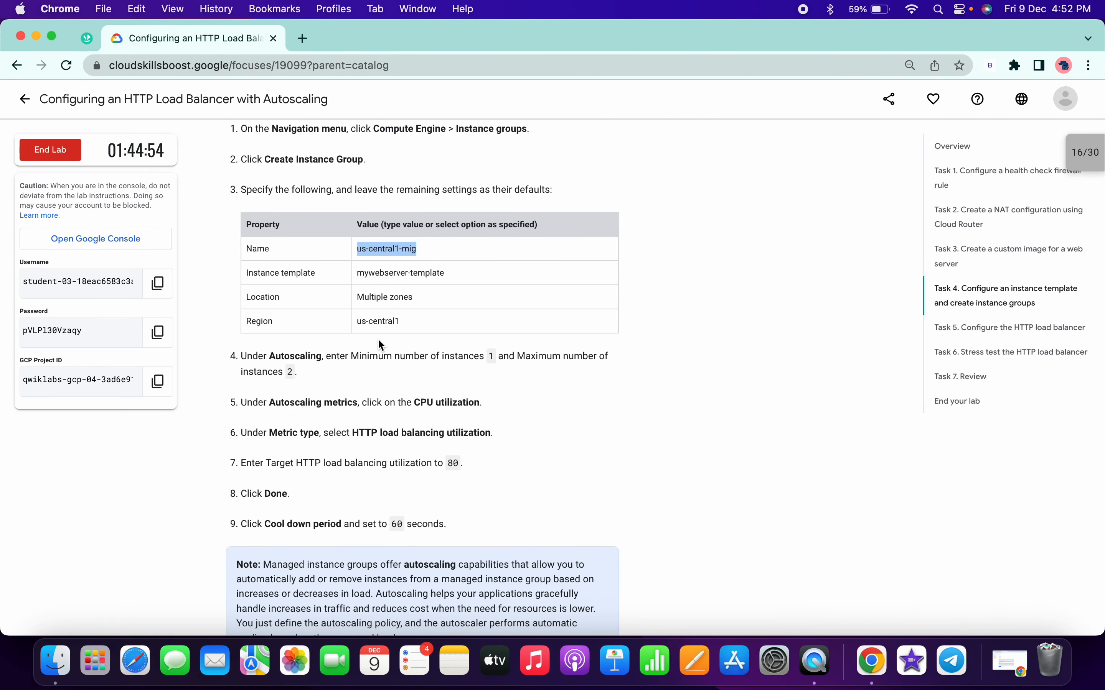
pyautogui.hotkey('ctrl', 'Right')
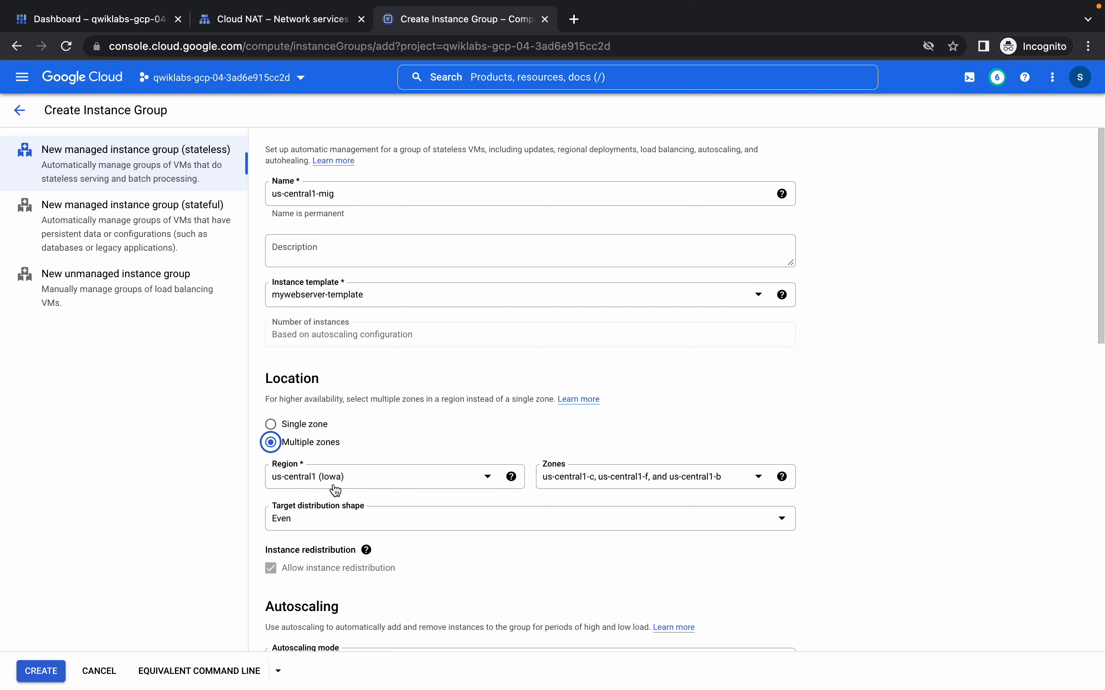
# Check the autoscaling values in the lab instructions and set the group's maximum number of instances to 2
pyautogui.hotkey('ctrl', 'Left')
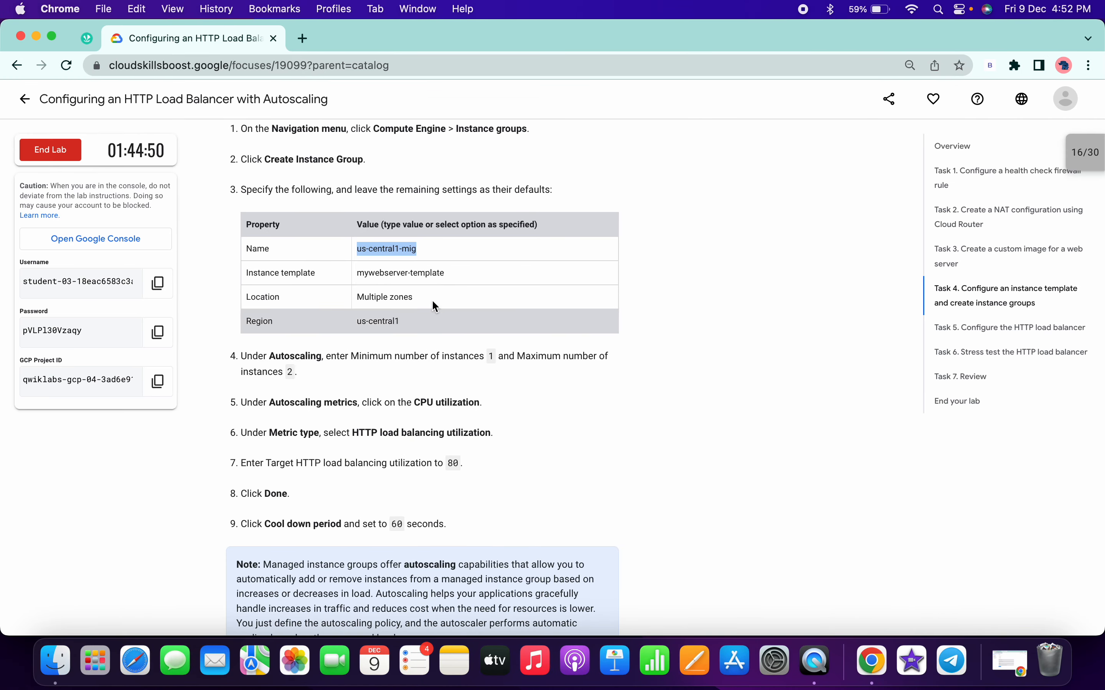
pyautogui.scroll(-3, 373, 328)
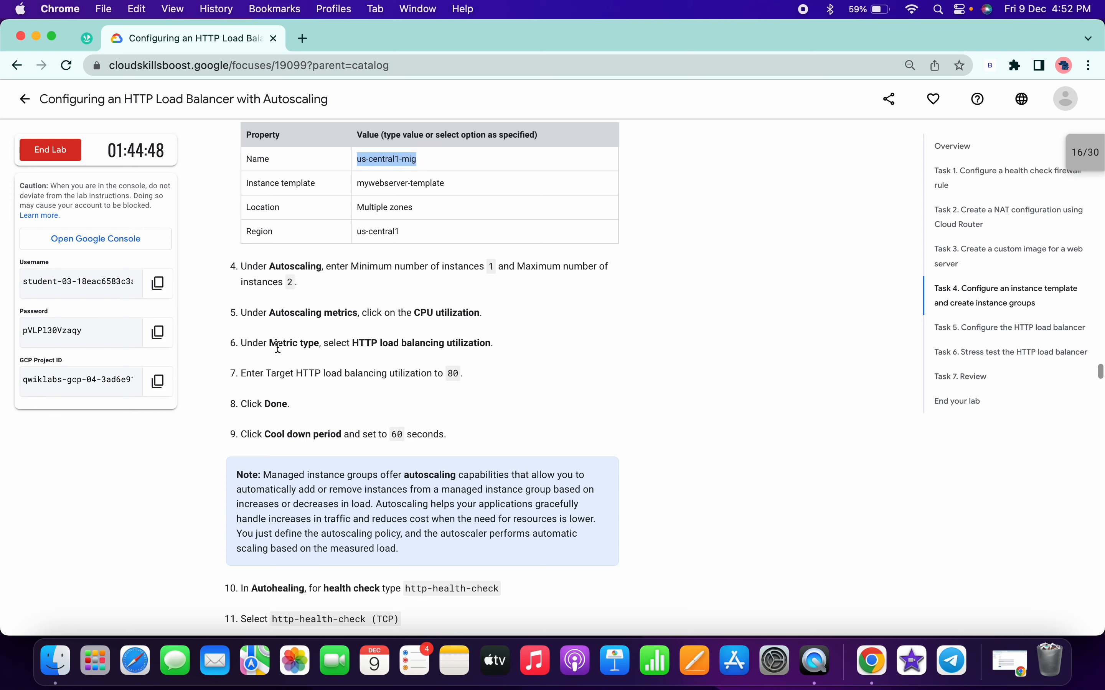
pyautogui.hotkey('ctrl', 'Right')
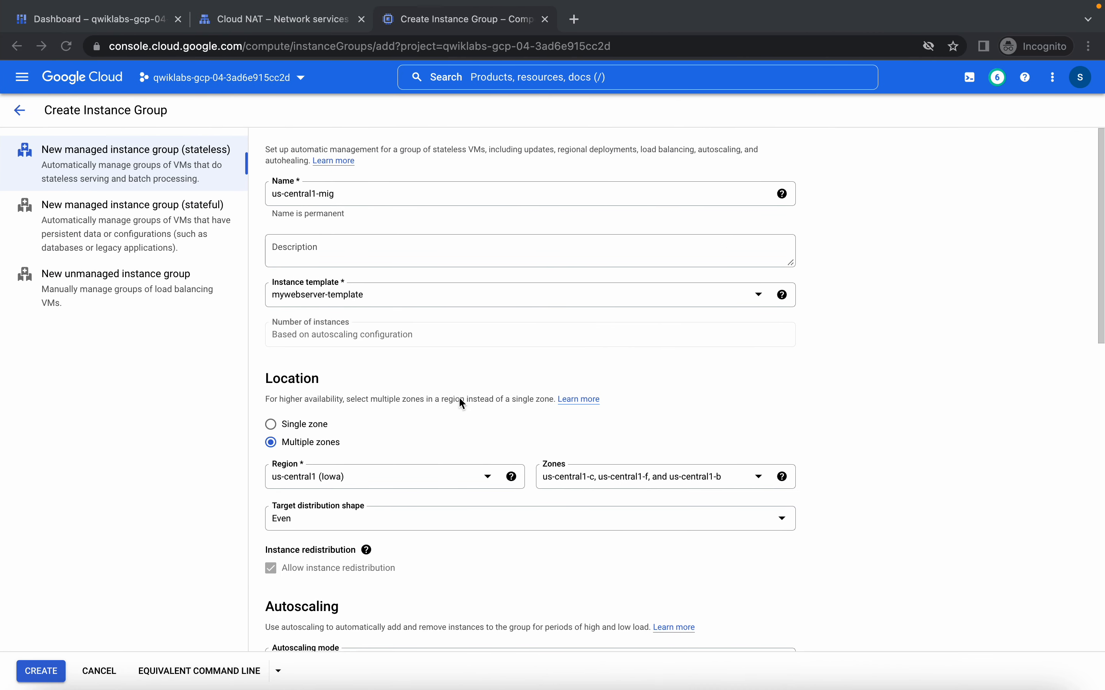
pyautogui.scroll(-5, 459, 397)
pyautogui.scroll(-3, 459, 398)
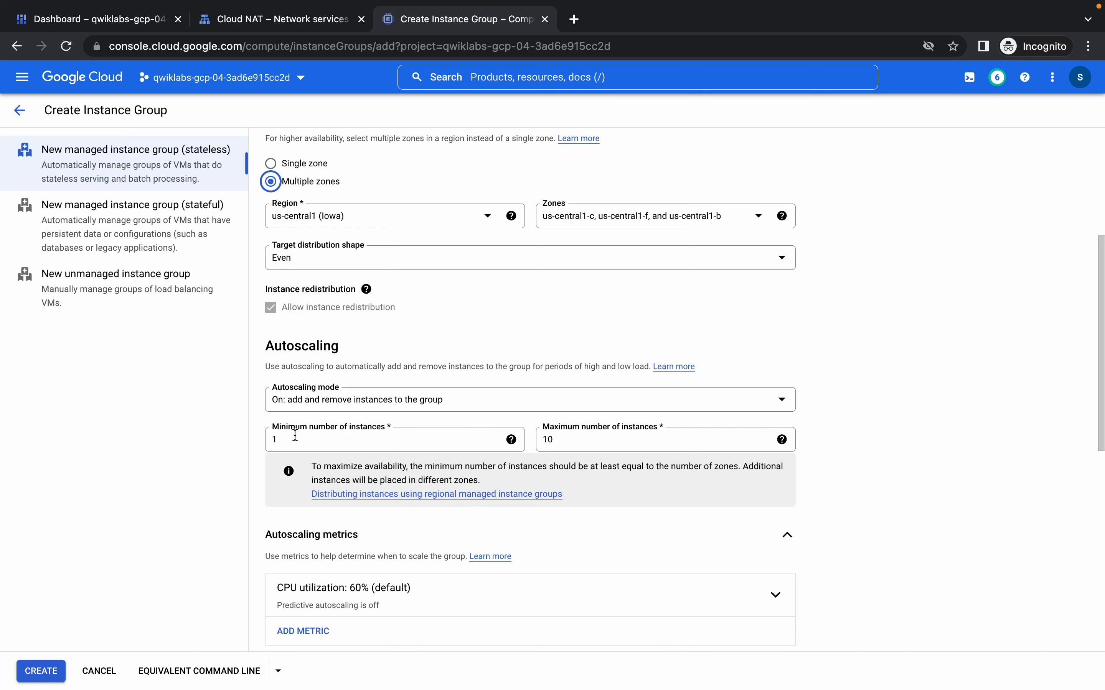
pyautogui.doubleClick(594, 442)
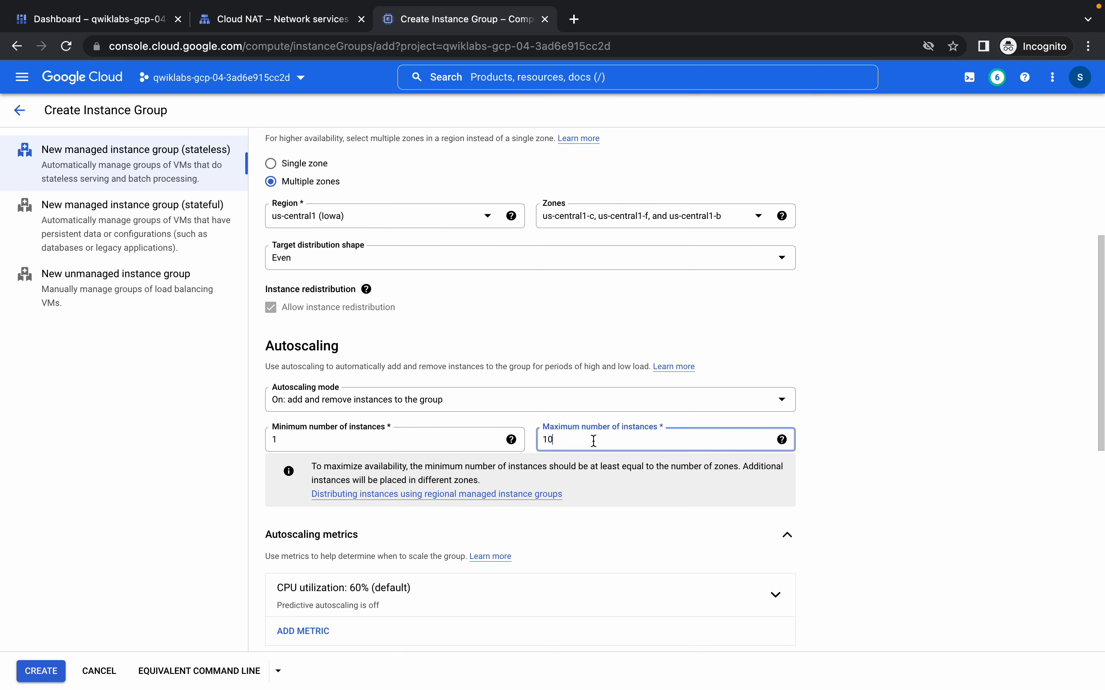
pyautogui.write('2')
# Change the metric type of the CPU utilization autoscaling metric to HTTP load balancing utilization
pyautogui.scroll(-4, 312, 445)
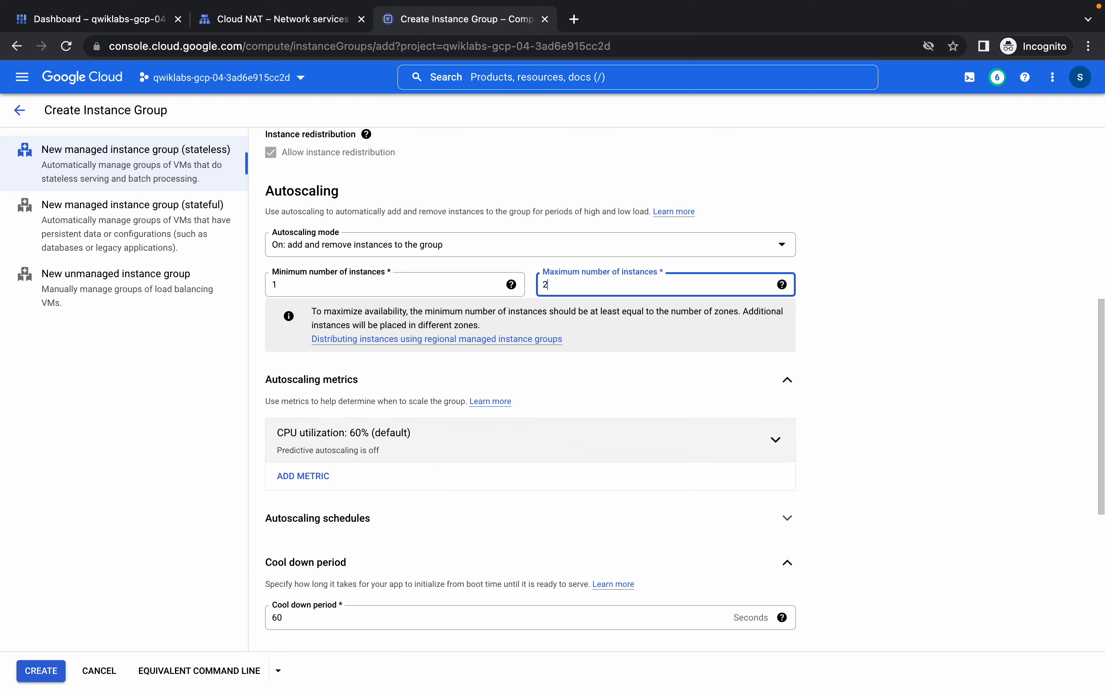
pyautogui.click(327, 445)
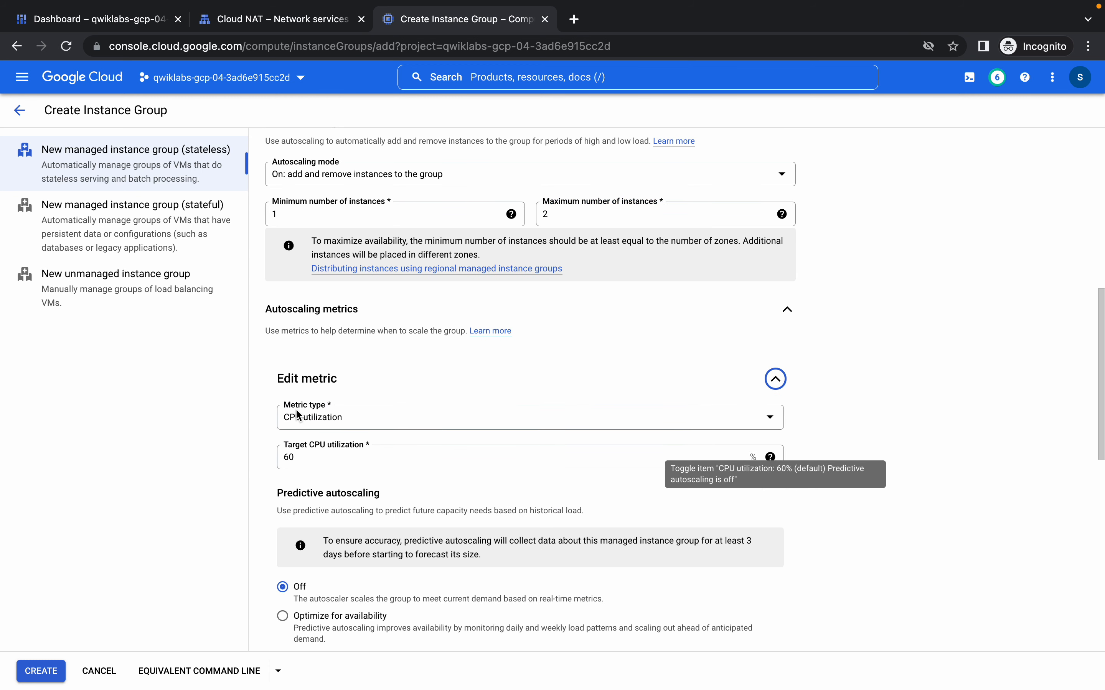
pyautogui.click(360, 419)
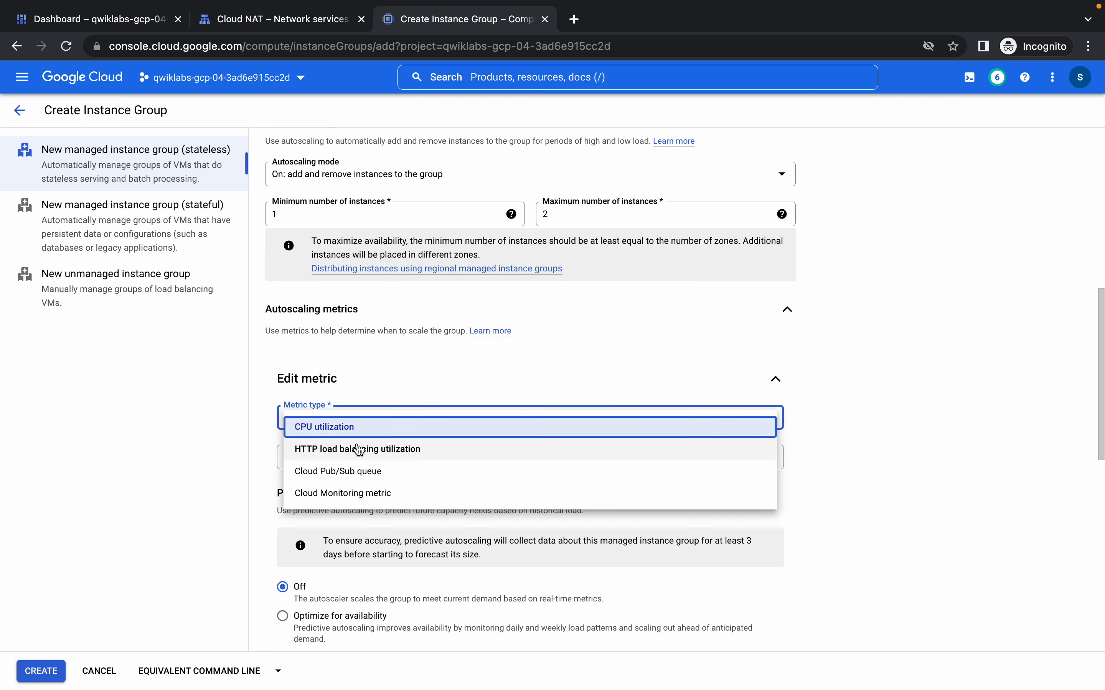
pyautogui.click(358, 447)
# Set the target HTTP load balancing utilization to 80%, as the lab instructions specify, and finish editing the metric
pyautogui.scroll(-2, 393, 438)
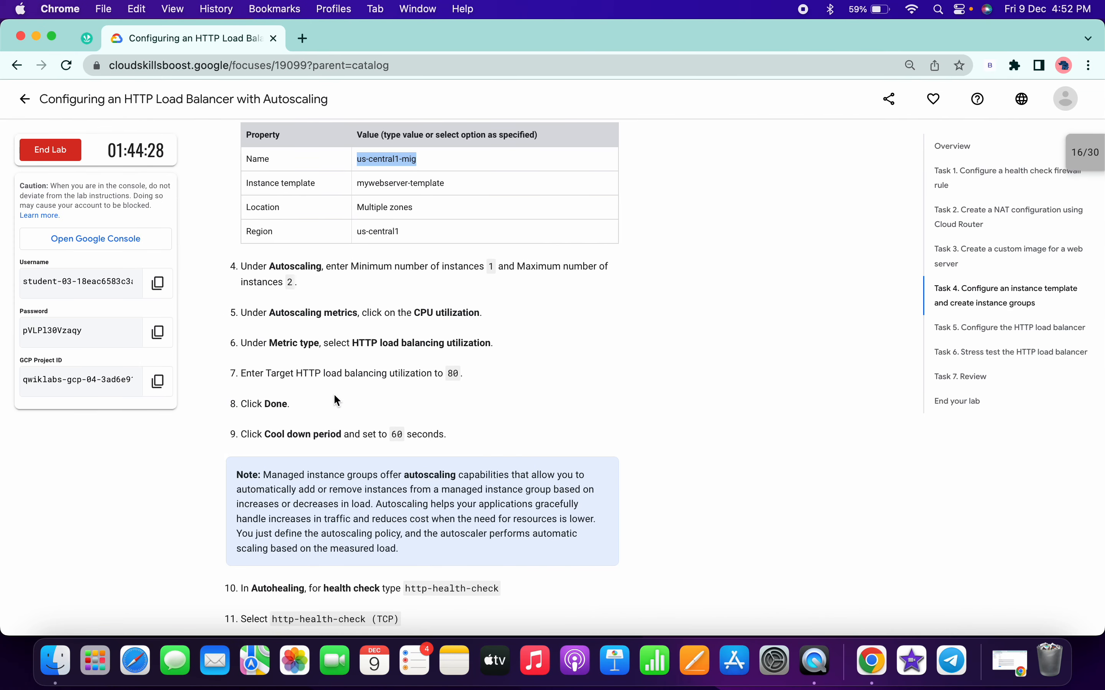
pyautogui.hotkey('ctrl', 'Right')
pyautogui.hotkey('ctrl', 'Left')
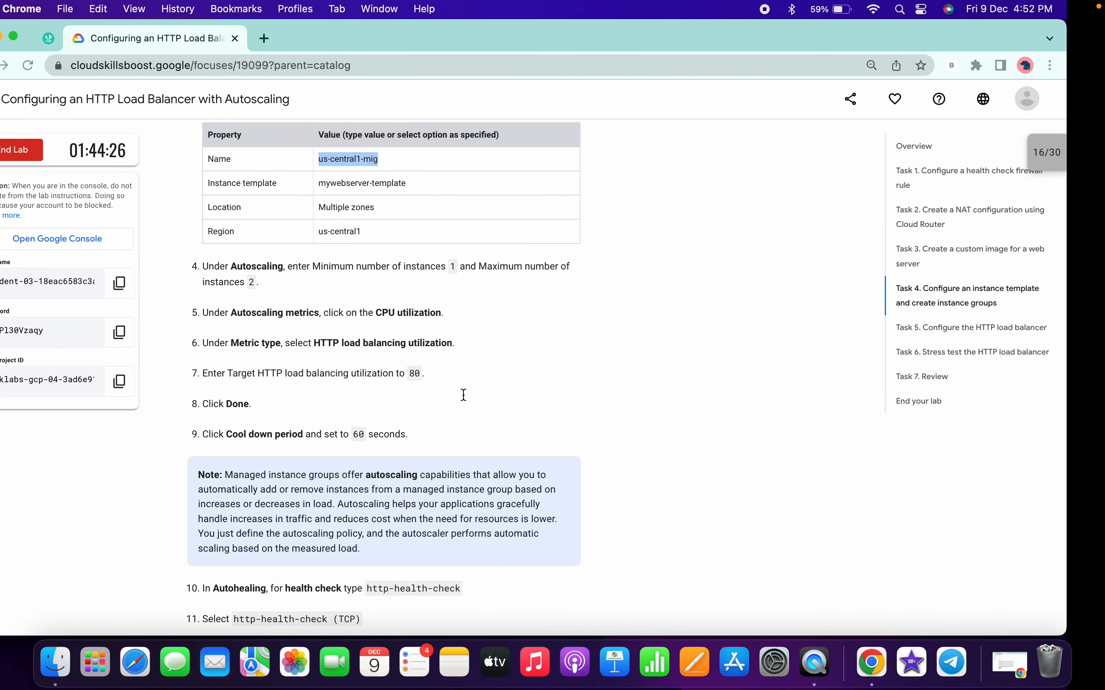
pyautogui.hotkey('ctrl', 'Right')
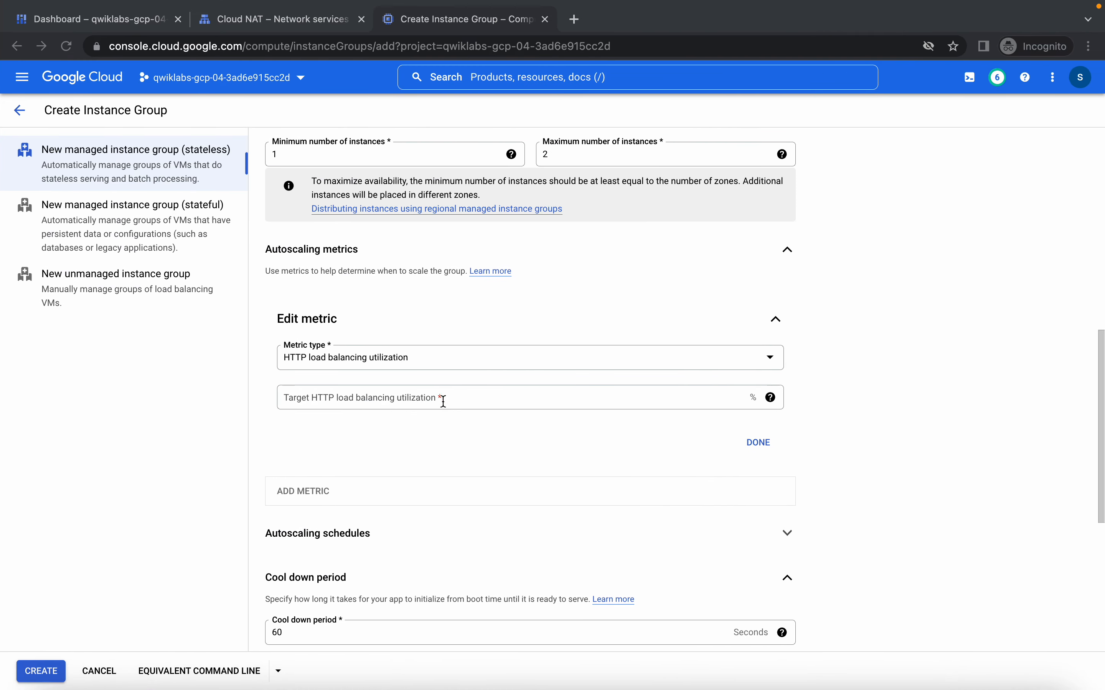
pyautogui.click(428, 393)
pyautogui.write('80')
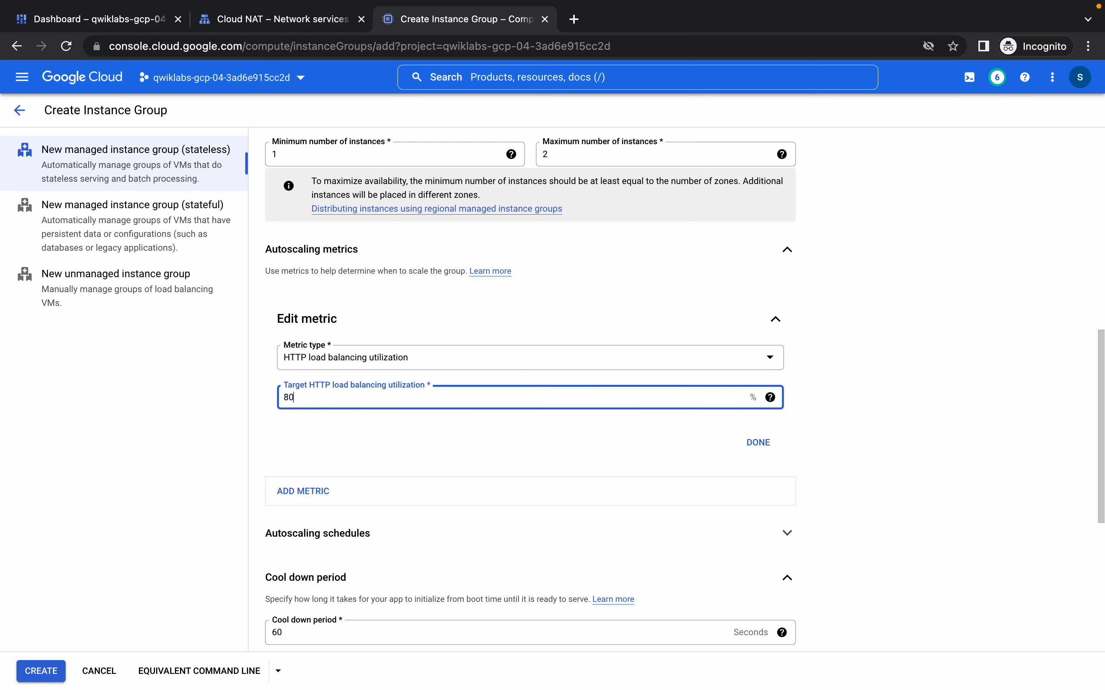
pyautogui.click(758, 443)
# Under Autohealing, select the http-health-check (TCP) health check and set the initial delay to 60 seconds
pyautogui.scroll(-3, 570, 421)
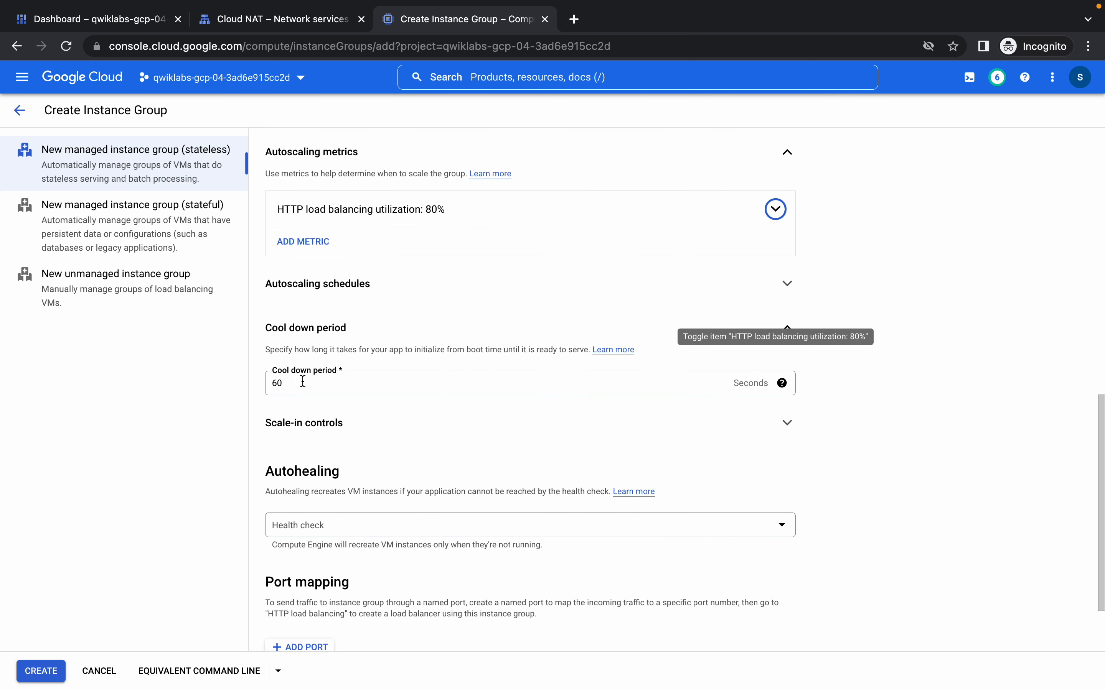
pyautogui.scroll(-2, 305, 384)
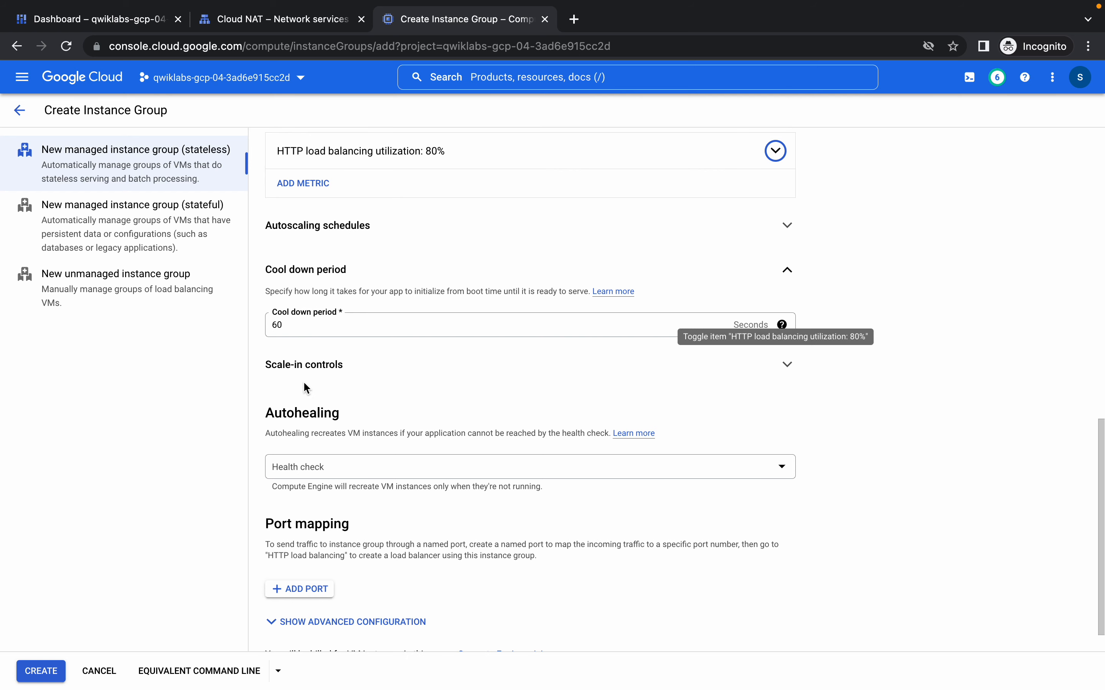
pyautogui.click(300, 478)
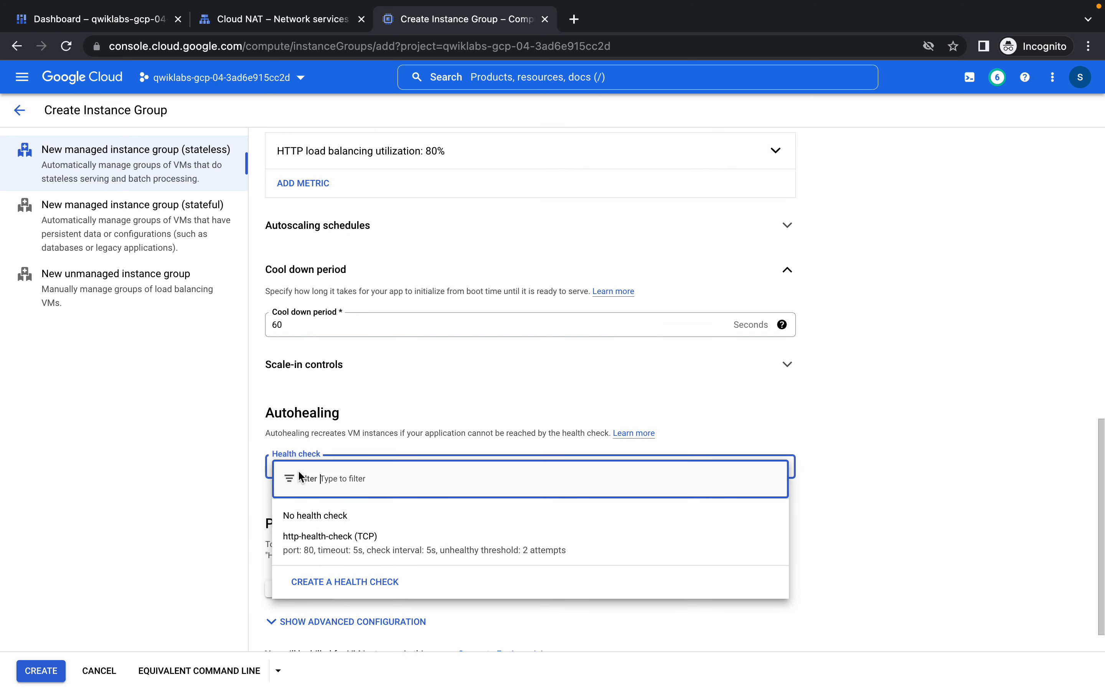
pyautogui.click(324, 543)
pyautogui.scroll(-2, 402, 489)
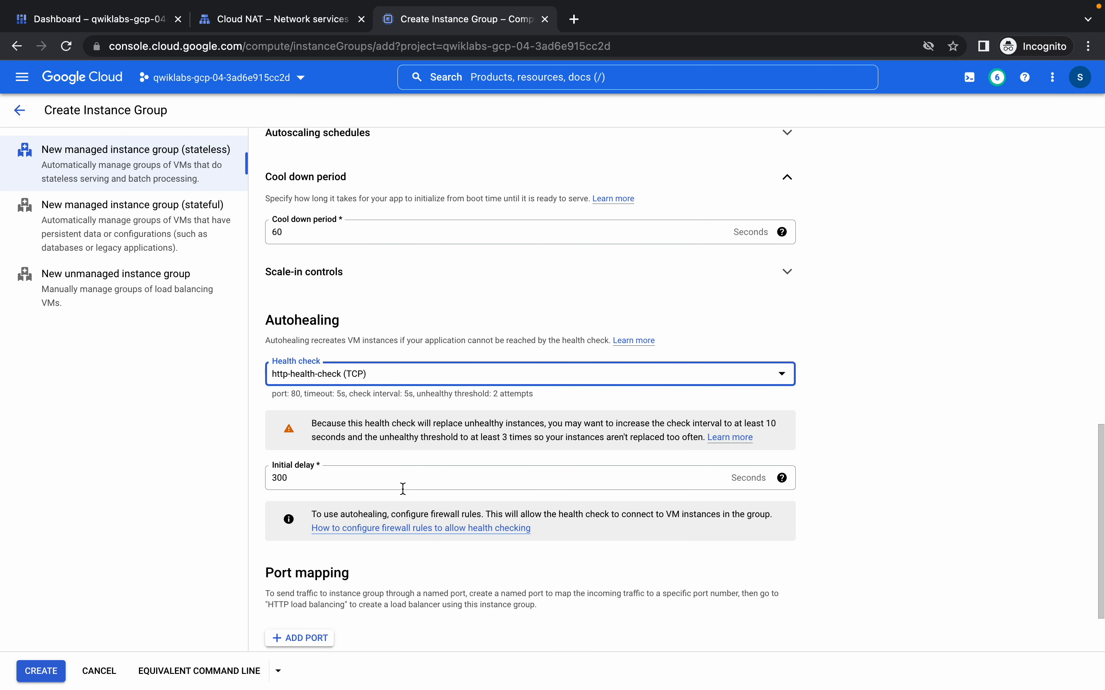
pyautogui.doubleClick(305, 483)
pyautogui.write('60')
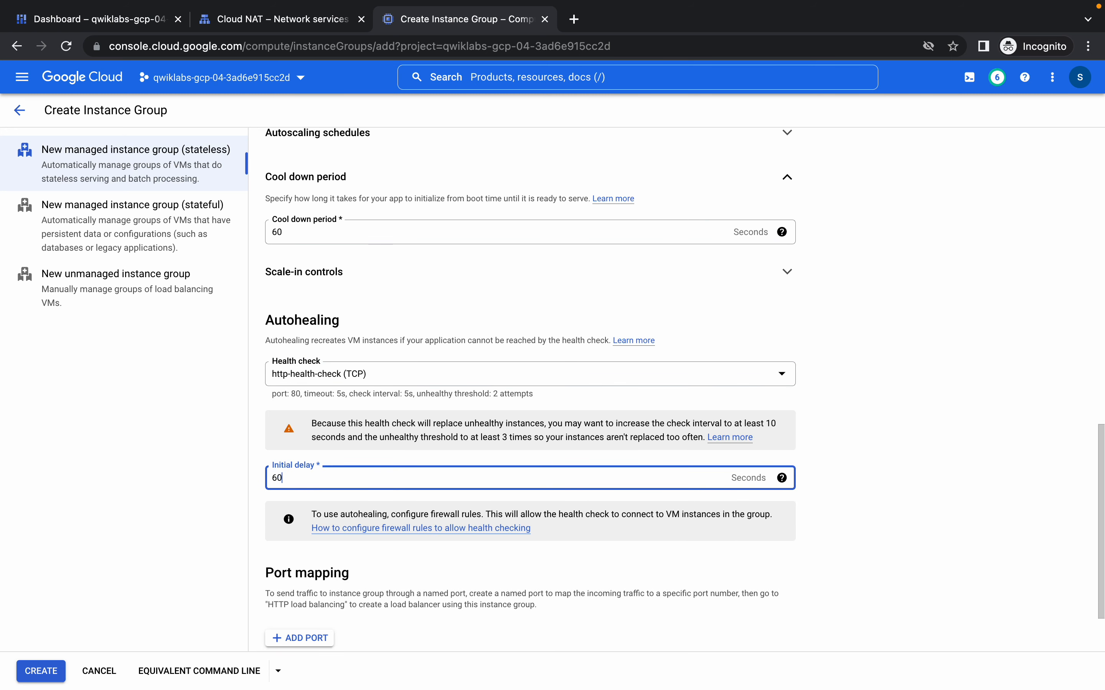
# Verify the autohealing settings against the lab instructions, then create the us-central1-mig instance group and confirm the creation
pyautogui.hotkey('ctrl', 'Left')
pyautogui.scroll(-4, 244, 410)
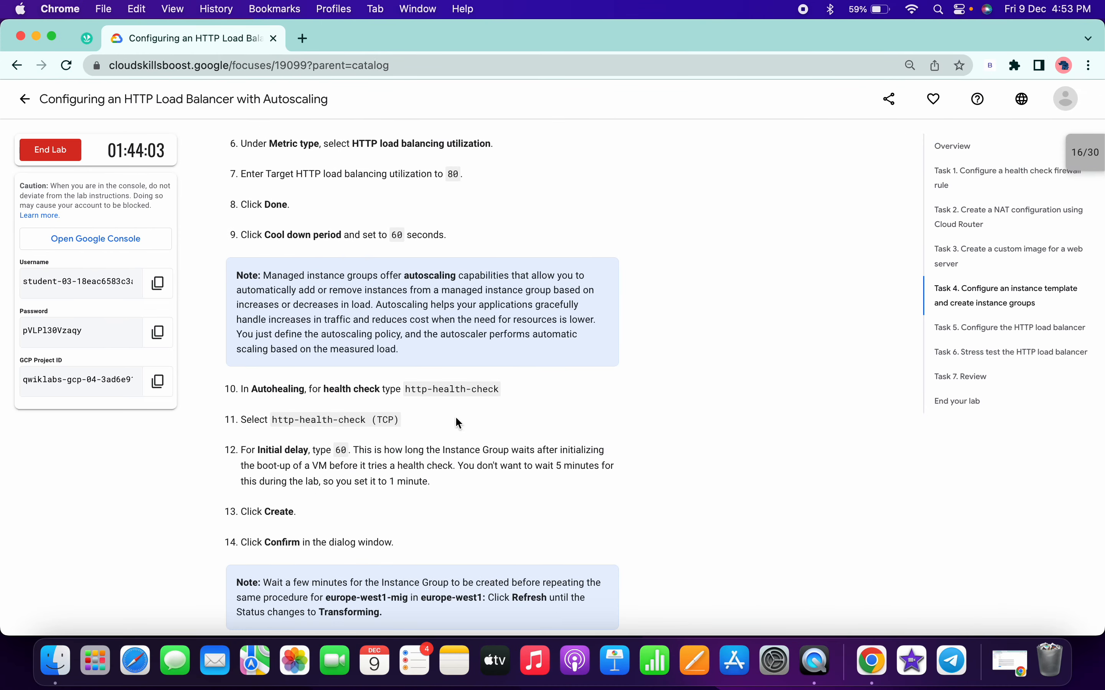
pyautogui.hotkey('ctrl', 'Right')
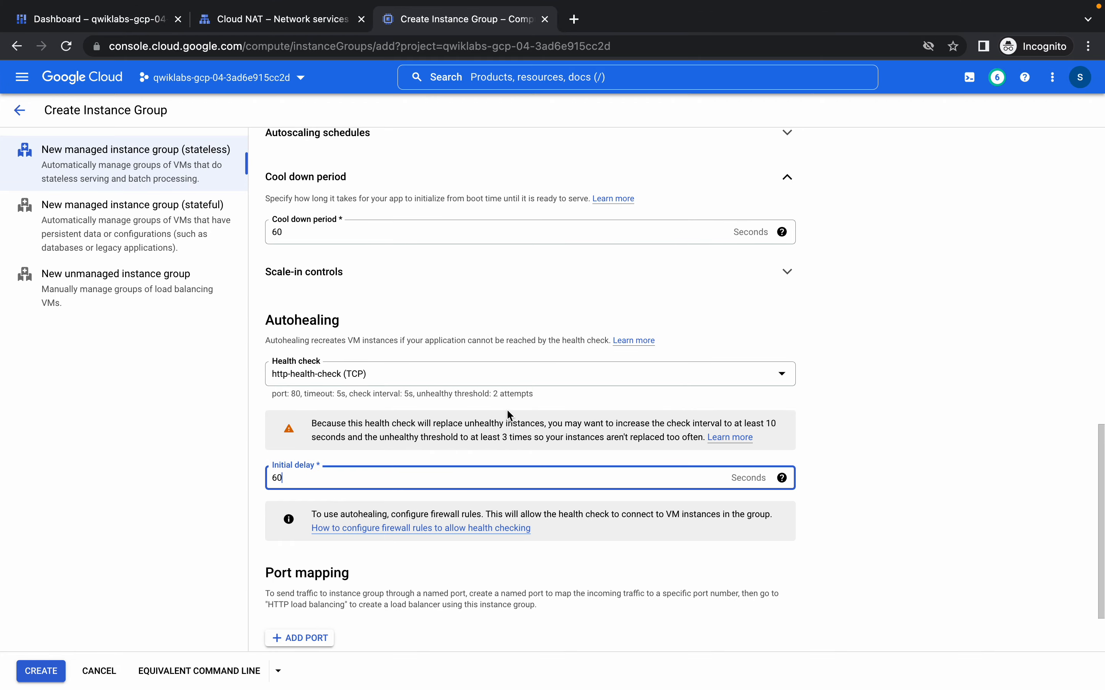
pyautogui.scroll(-2, 509, 415)
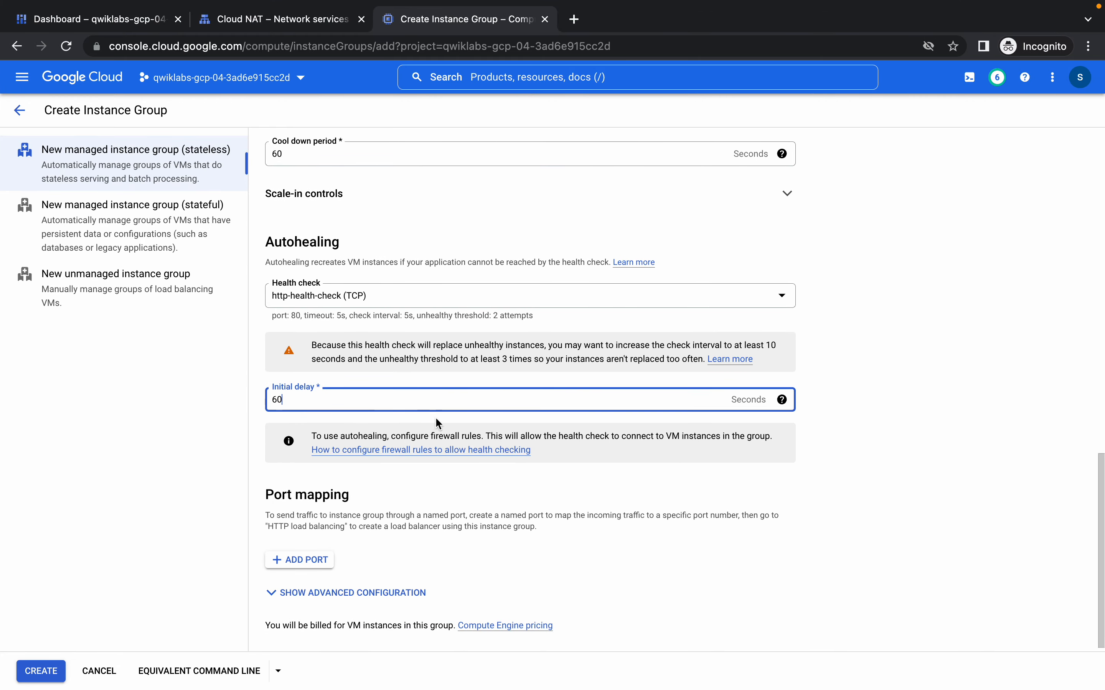
pyautogui.hotkey('ctrl', 'Left')
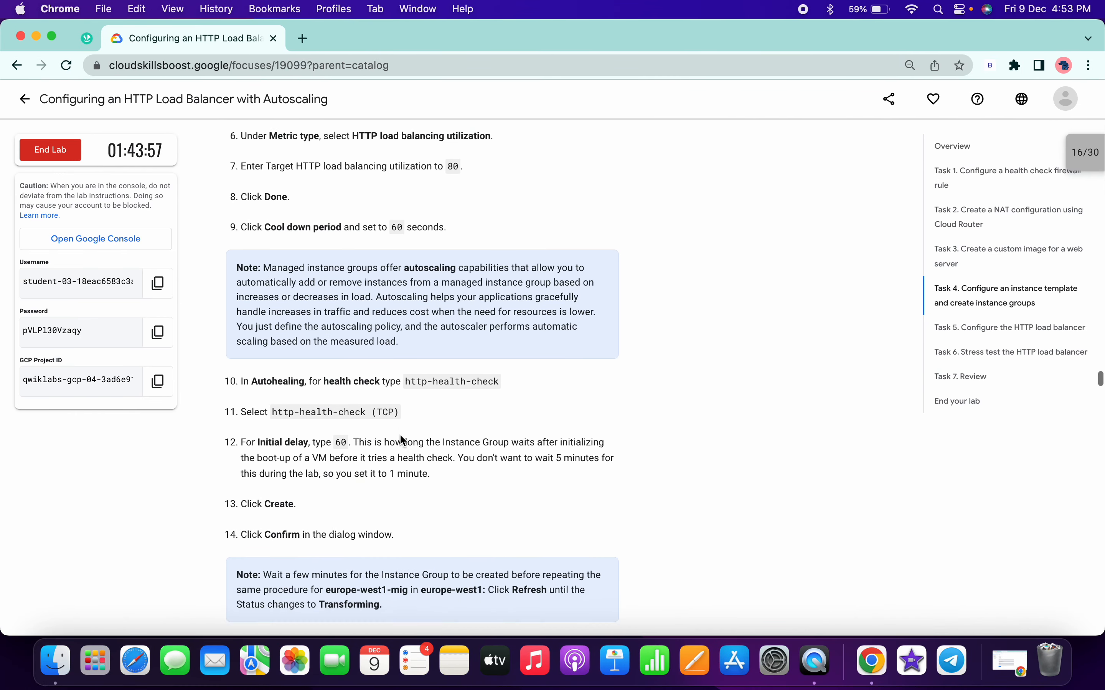
pyautogui.doubleClick(333, 355)
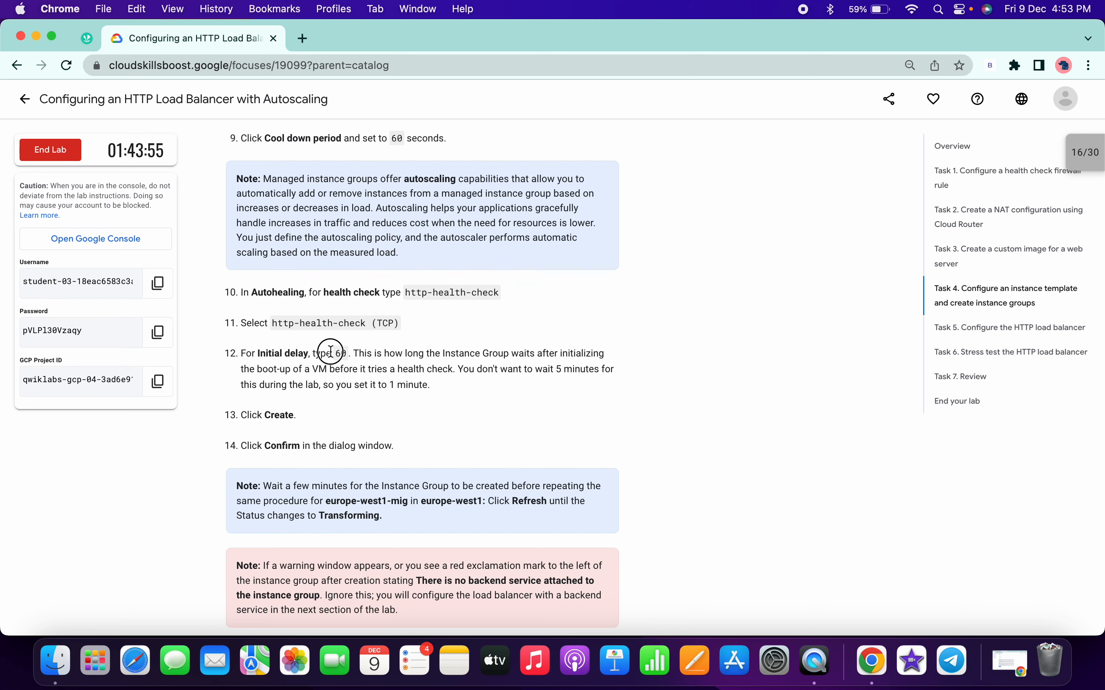
pyautogui.hotkey('ctrl', 'Right')
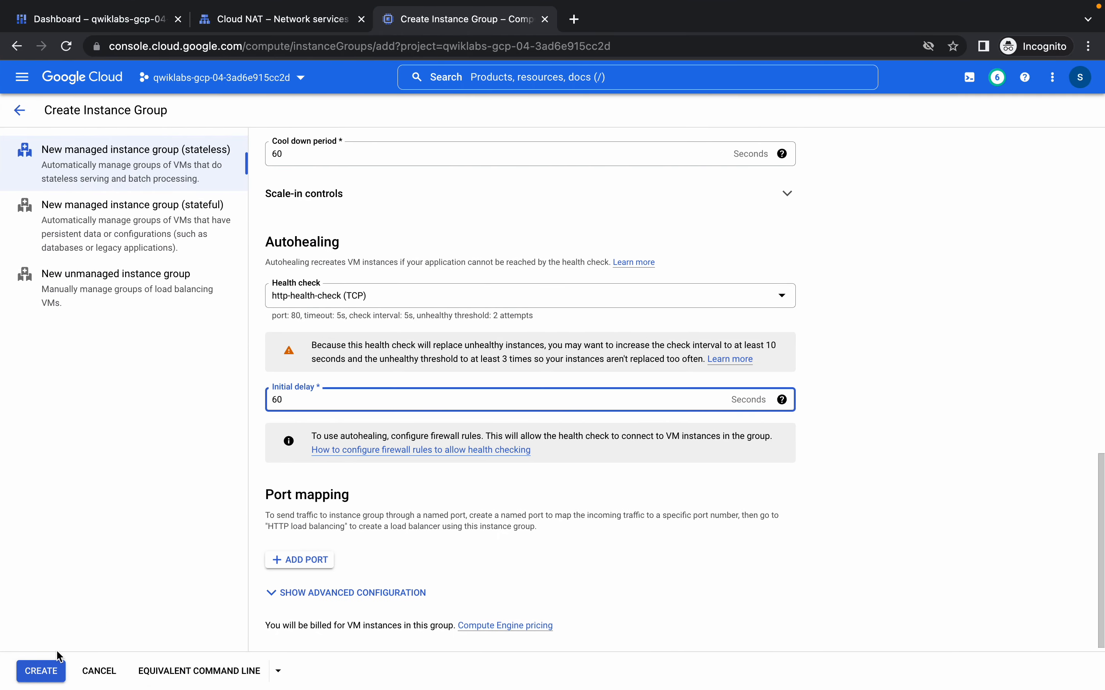
pyautogui.click(46, 672)
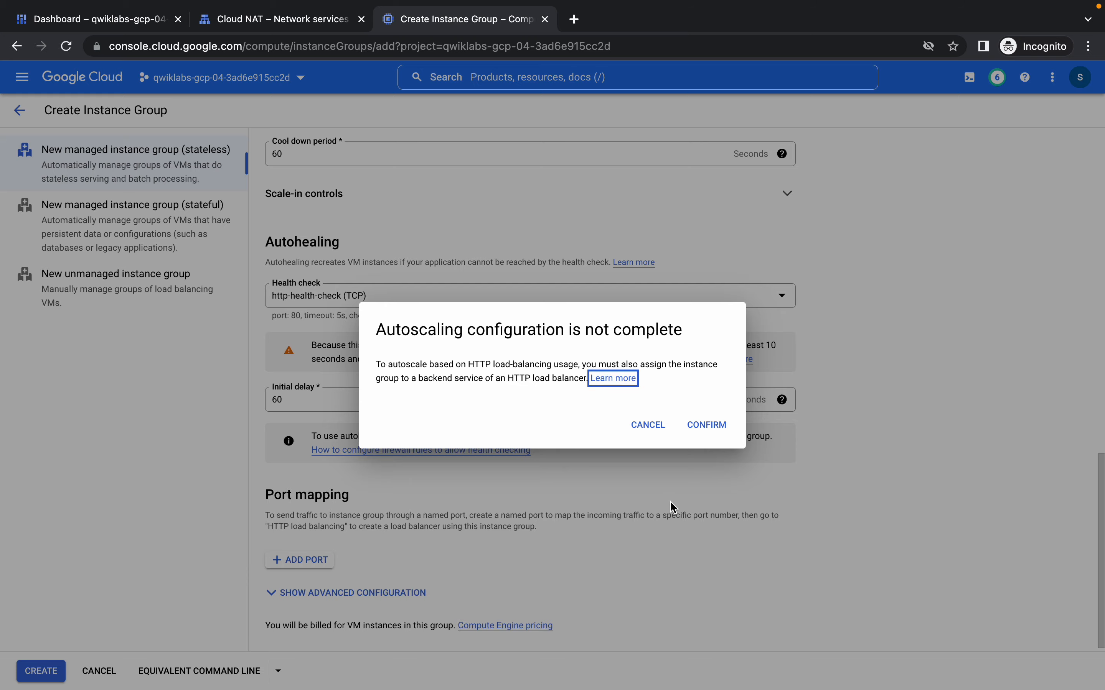
pyautogui.click(707, 425)
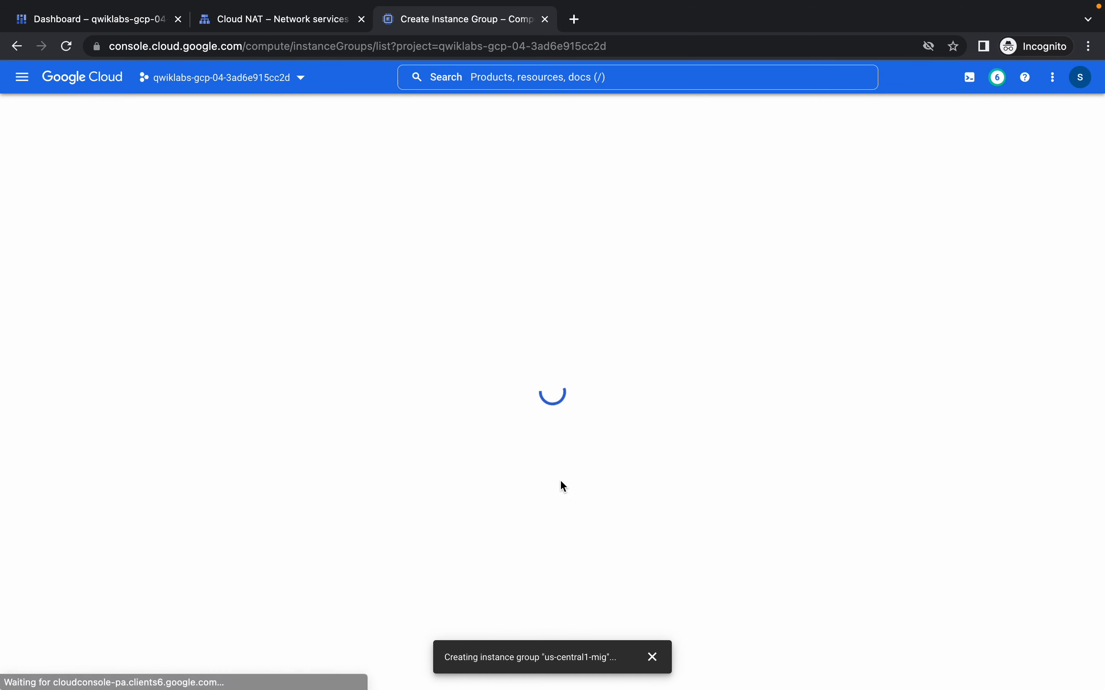
# Copy the second group's name, europe-west1-mig, from the lab instructions and start creating another instance group in the Cloud console
pyautogui.hotkey('ctrl', 'Left')
pyautogui.hotkey('ctrl', 'Right')
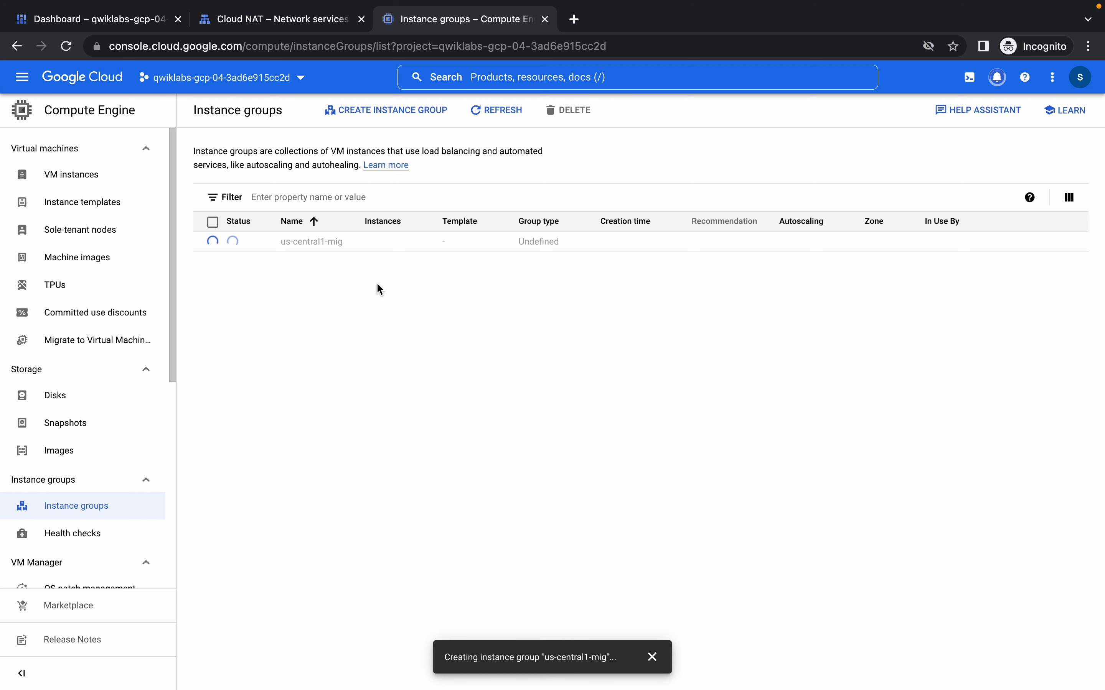
pyautogui.hotkey('ctrl', 'Left')
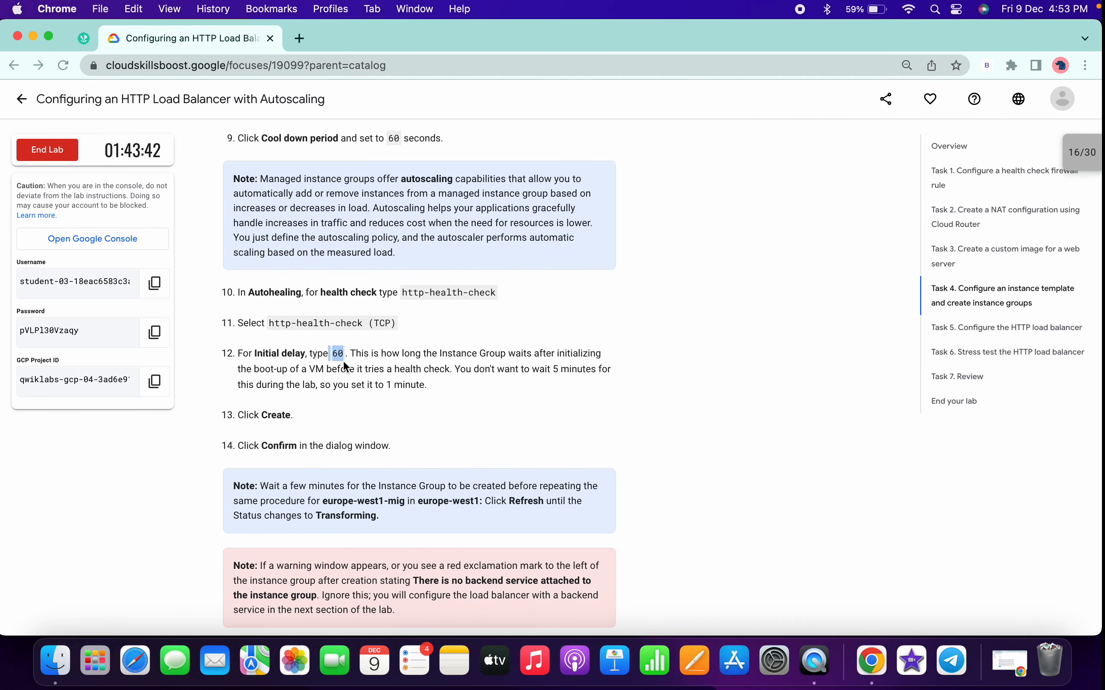
pyautogui.scroll(-5, 344, 363)
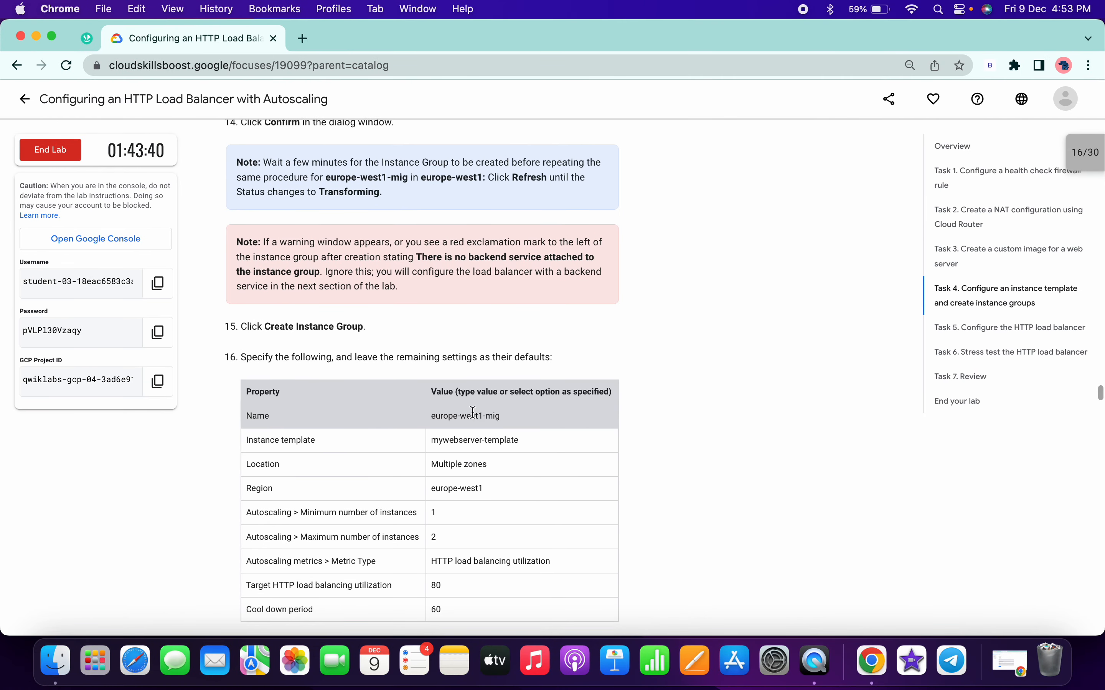
pyautogui.tripleClick(466, 415)
pyautogui.hotkey('ctrl', 'c')
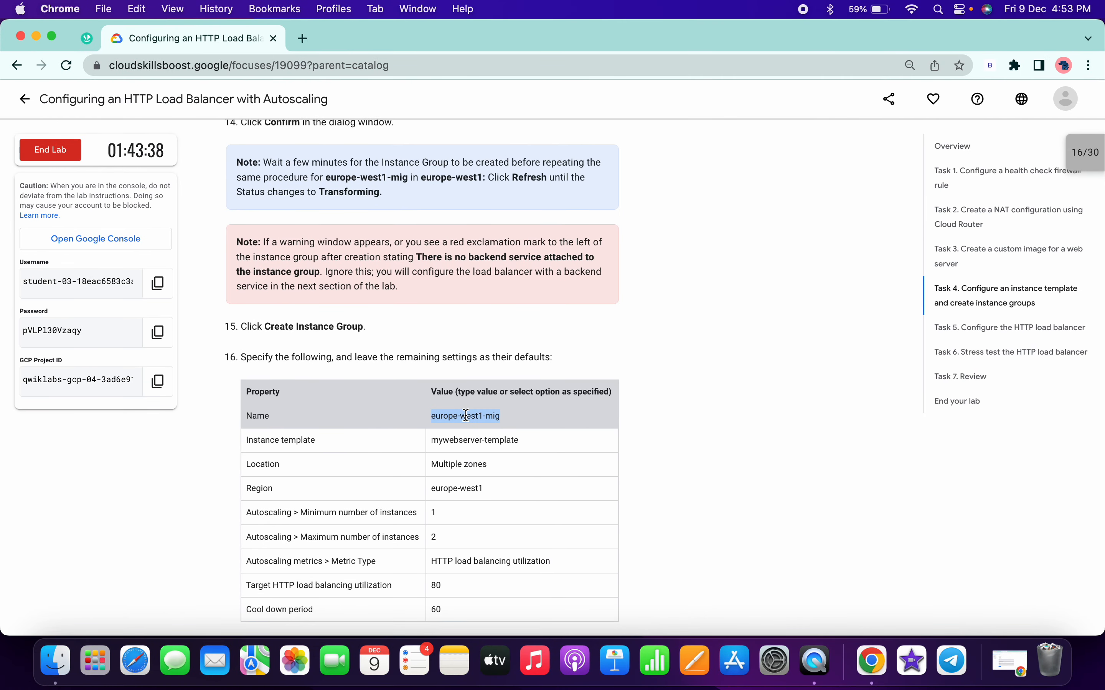
pyautogui.hotkey('ctrl', 'Right')
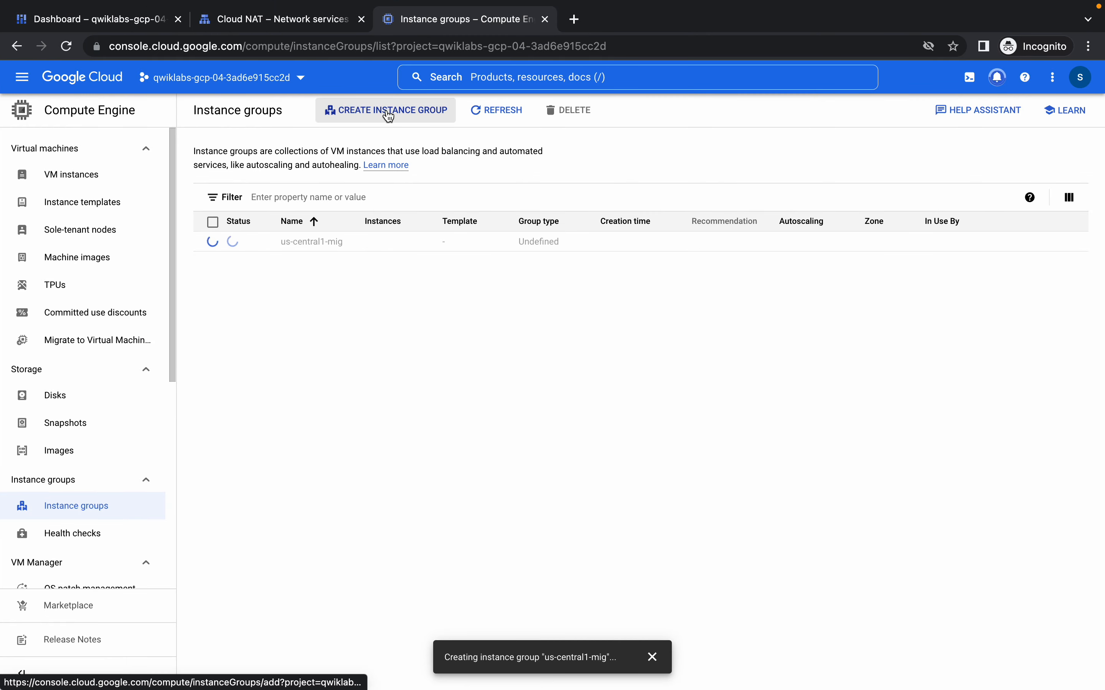
pyautogui.click(388, 114)
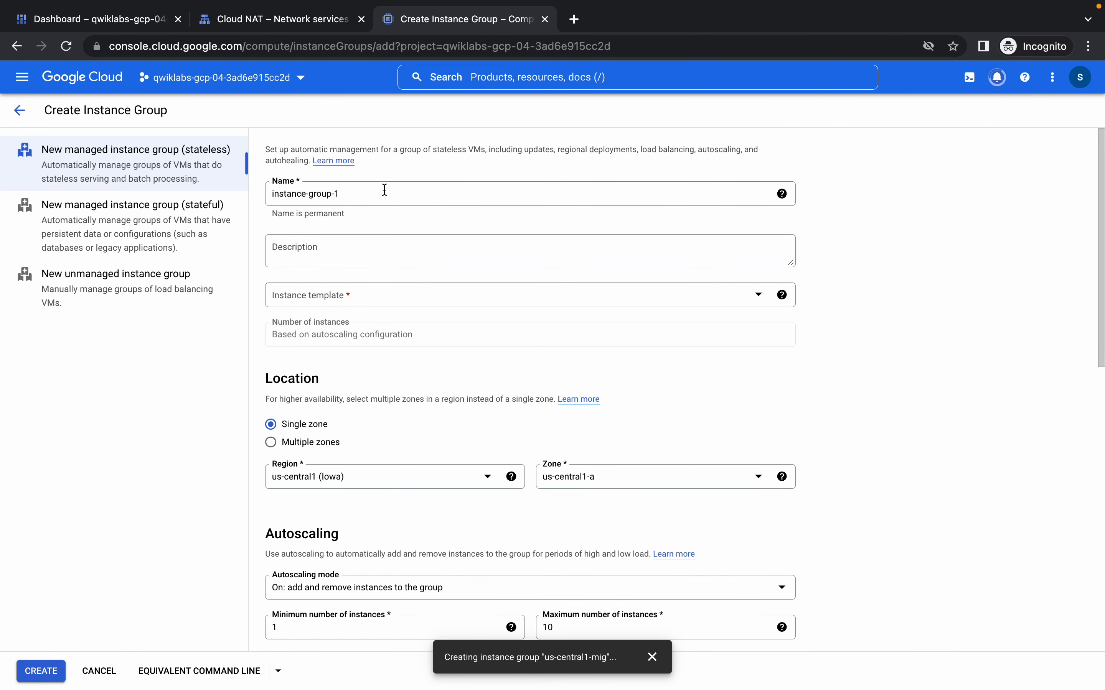
# Name the new instance group europe-west1-mig and select mywebserver-template as its instance template
pyautogui.tripleClick(384, 193)
pyautogui.hotkey('ctrl', 'v')
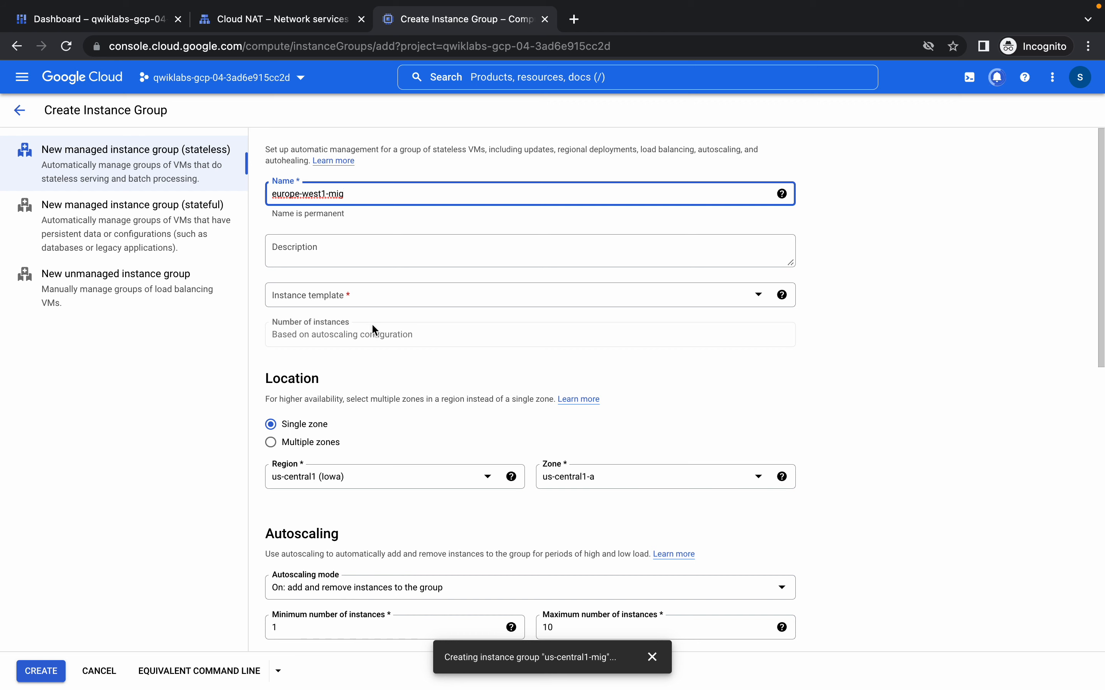
pyautogui.click(324, 295)
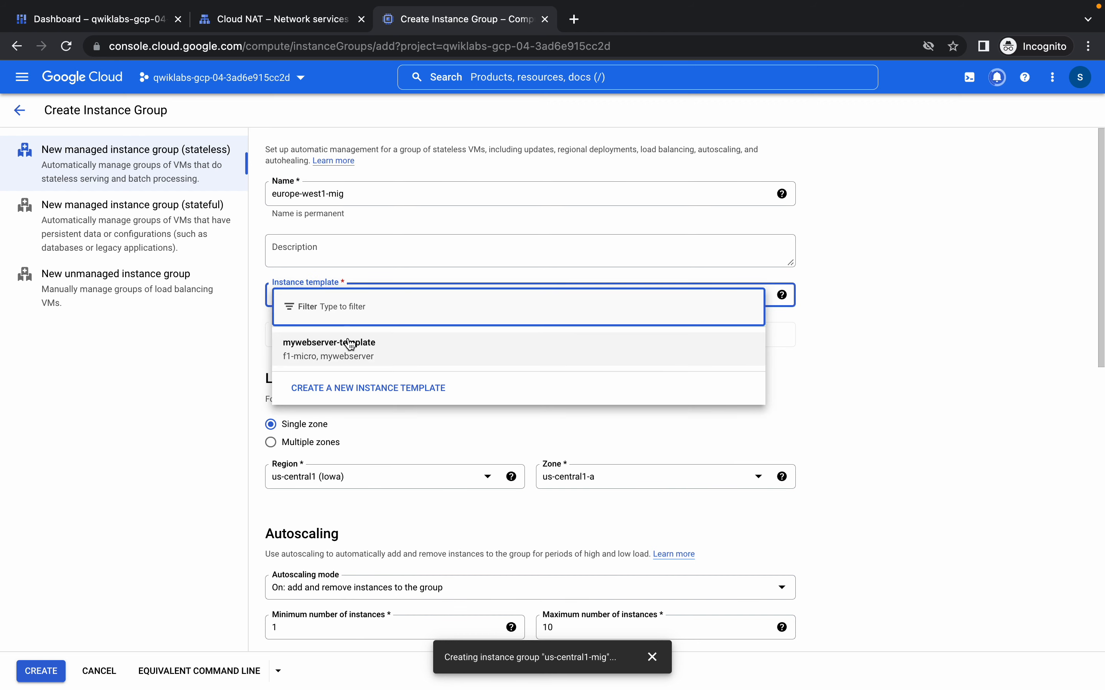
pyautogui.click(340, 355)
# Set the group's location to multiple zones and its region to europe-west1 (Belgium), as the lab instructions specify
pyautogui.scroll(-3, 415, 368)
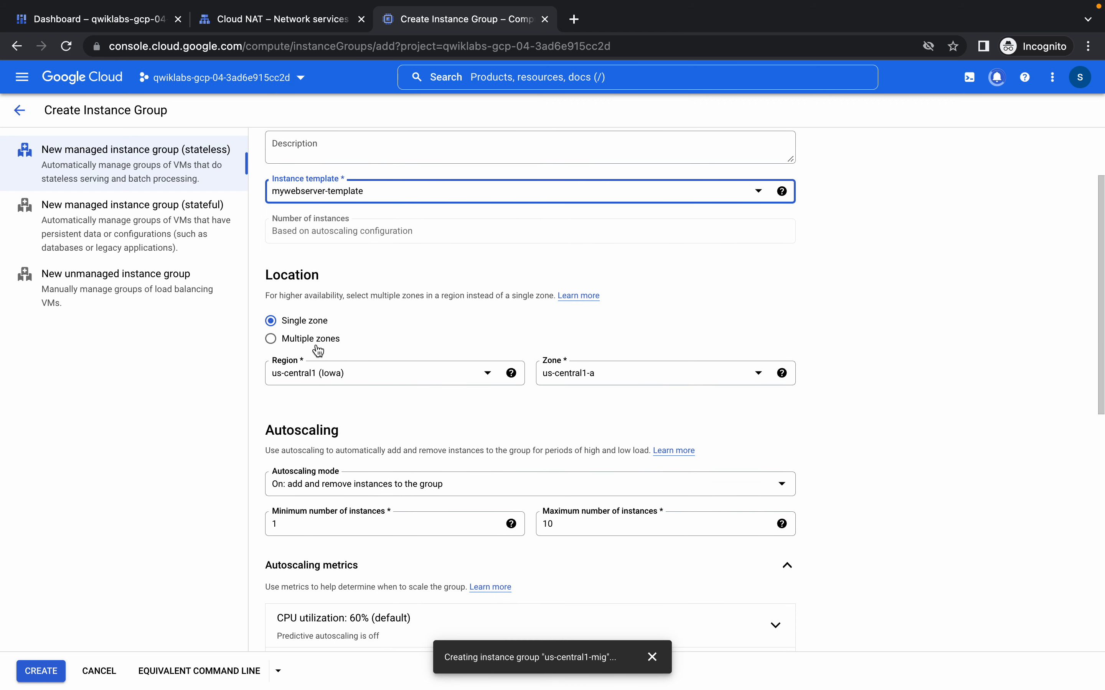
pyautogui.click(294, 343)
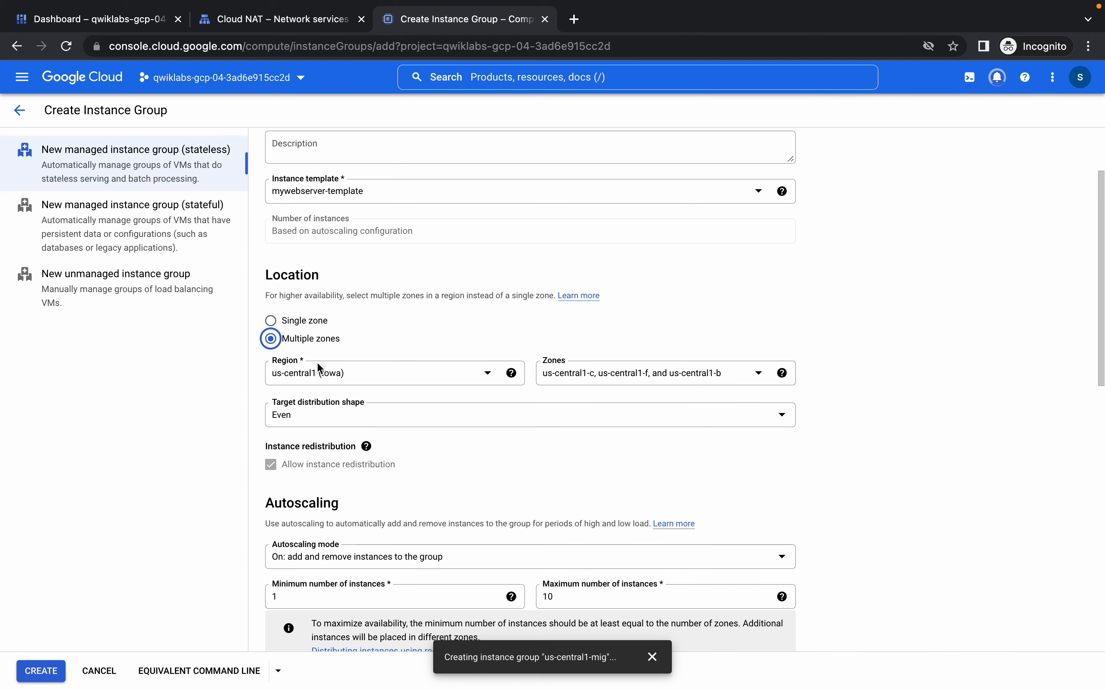
pyautogui.hotkey('ctrl', 'Left')
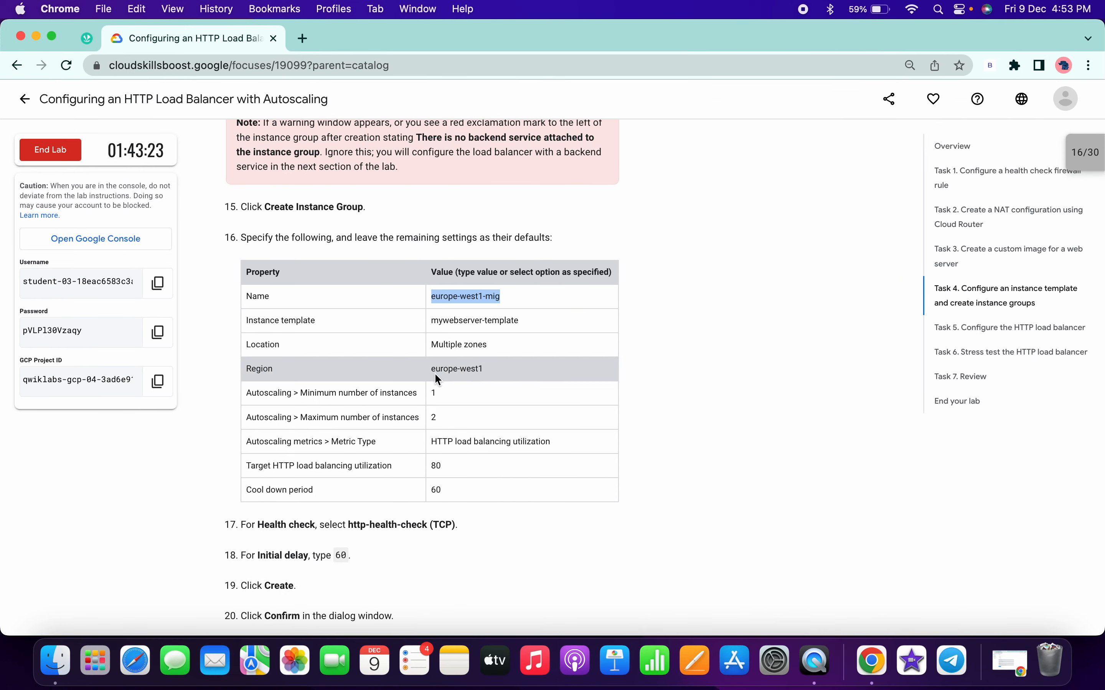
pyautogui.hotkey('ctrl', 'Right')
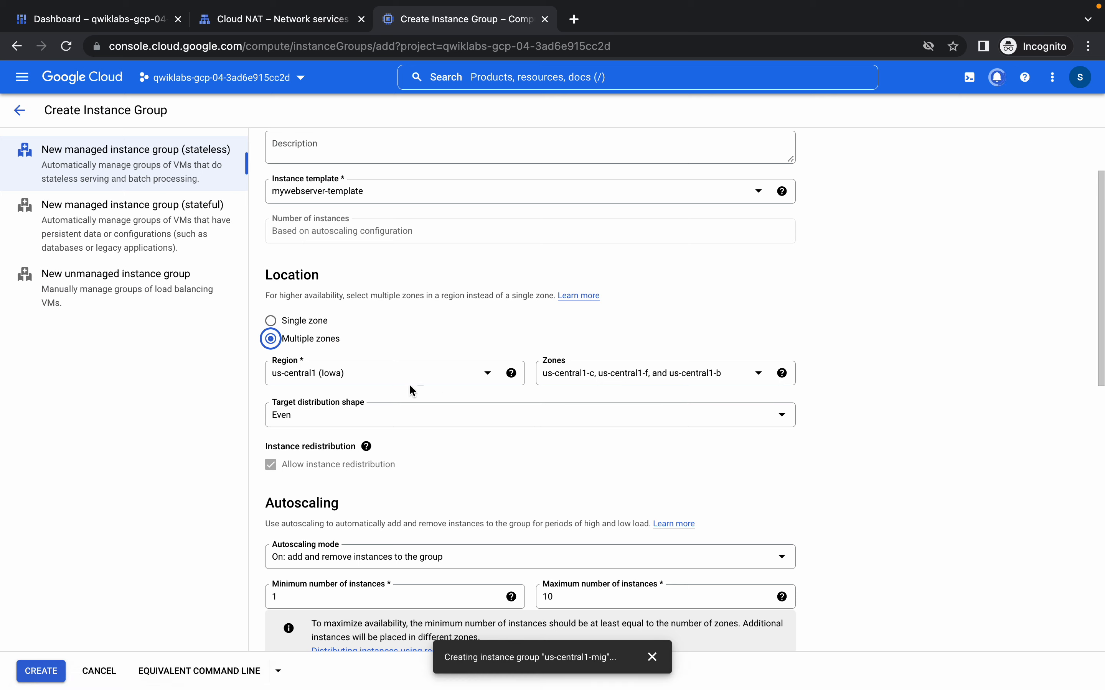
pyautogui.click(387, 380)
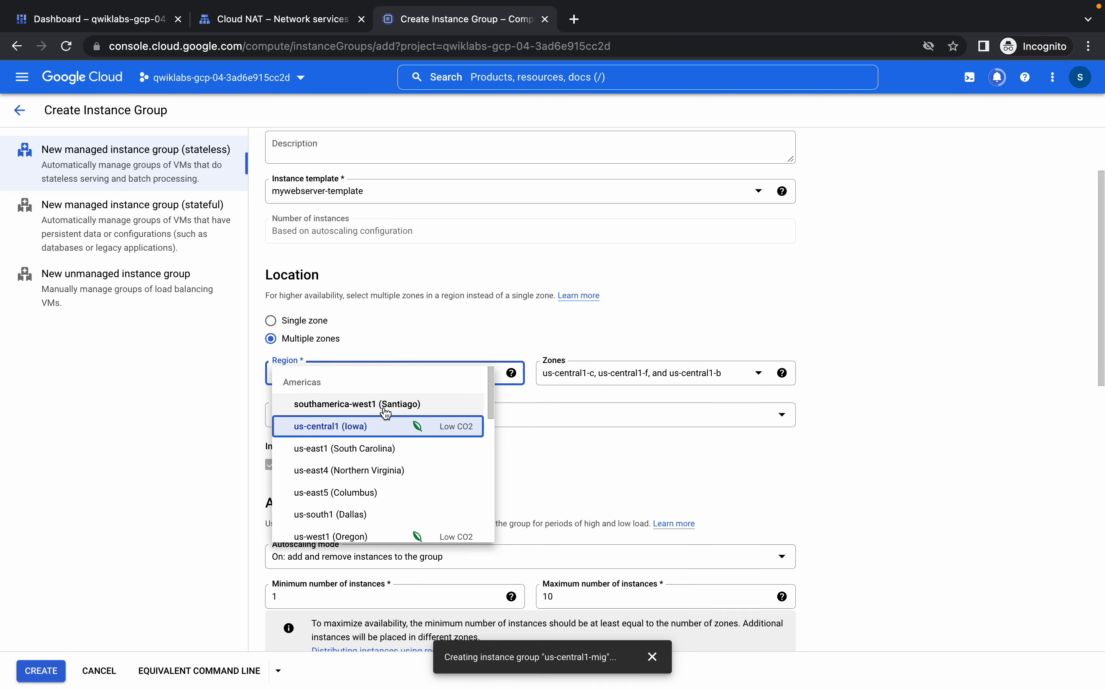
pyautogui.hotkey('ctrl', 'Left')
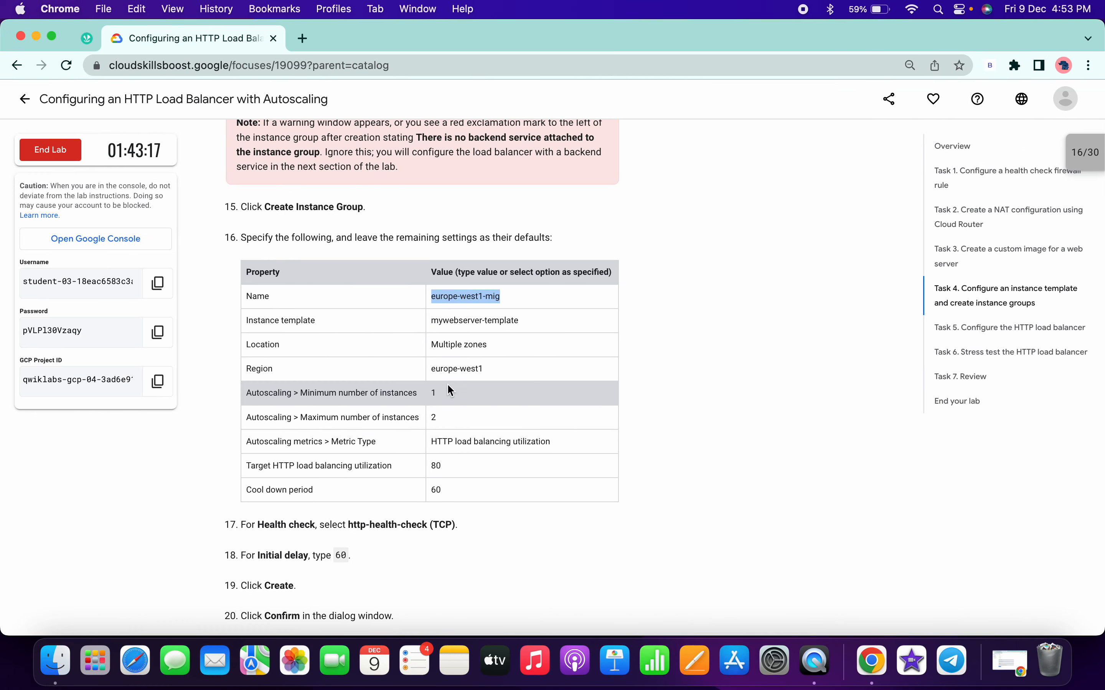
pyautogui.hotkey('ctrl', 'Right')
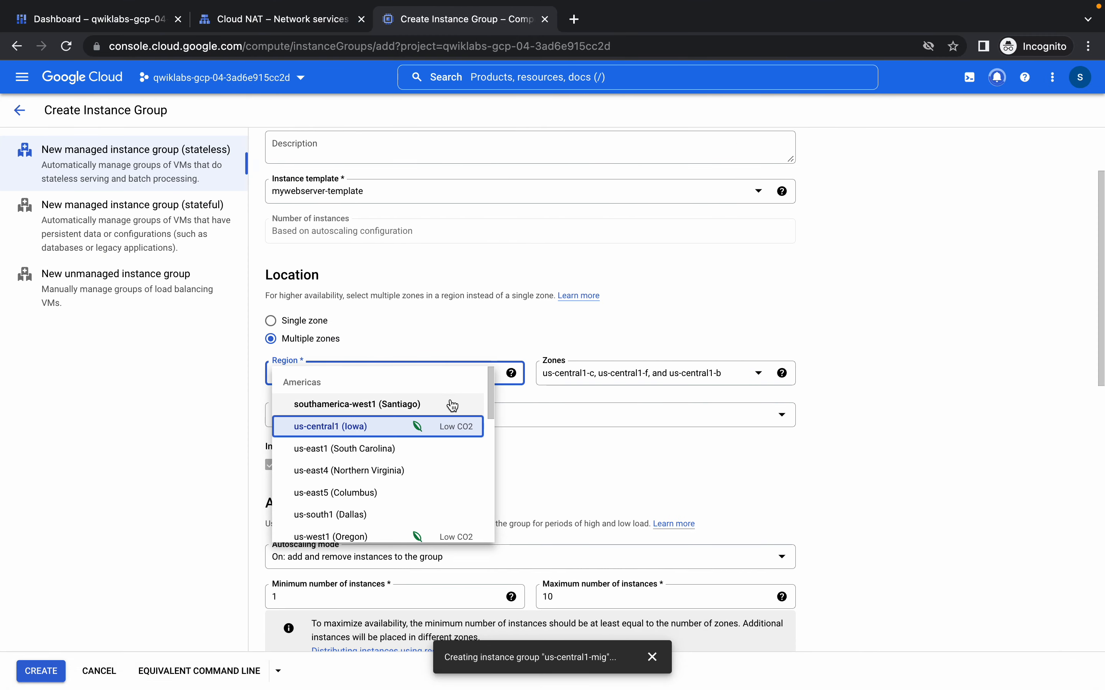
pyautogui.press('e')
pyautogui.scroll(-1, 402, 448)
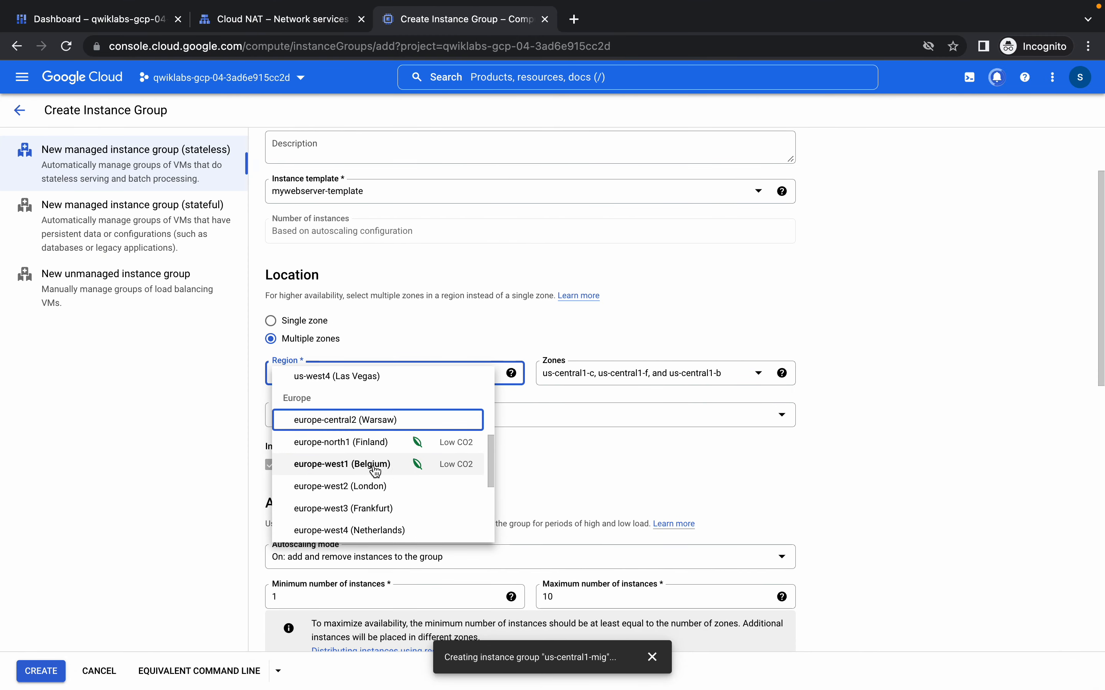
pyautogui.click(369, 466)
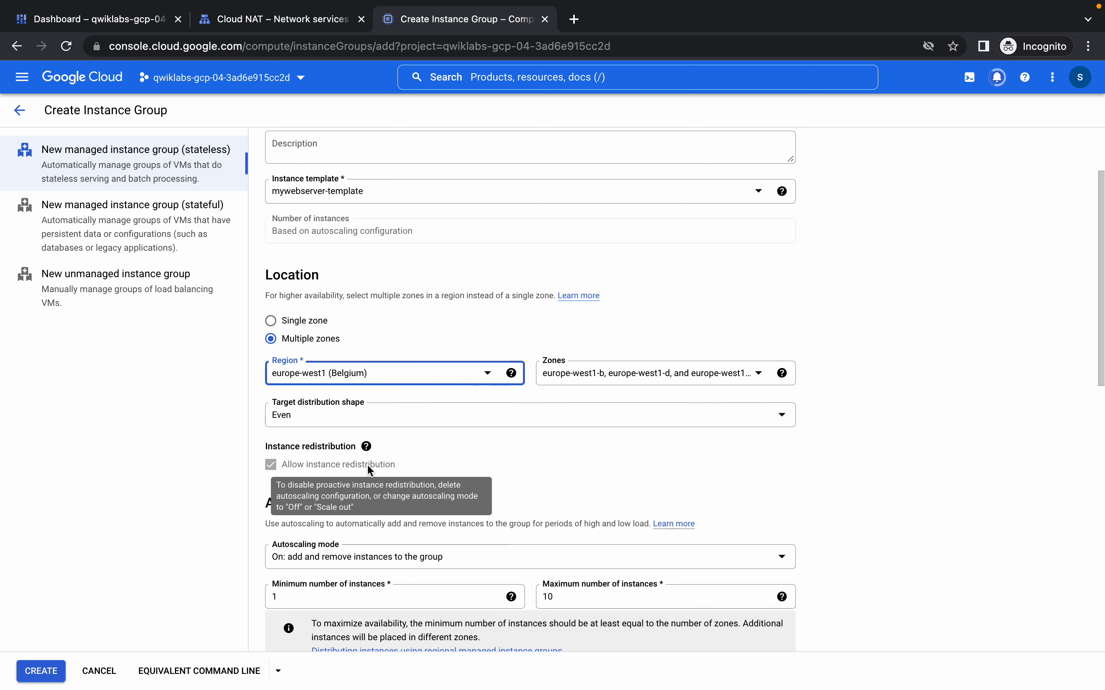
# Set the maximum number of instances to 2 under Autoscaling and check the remaining autoscaling values in the lab instructions
pyautogui.scroll(-5, 341, 424)
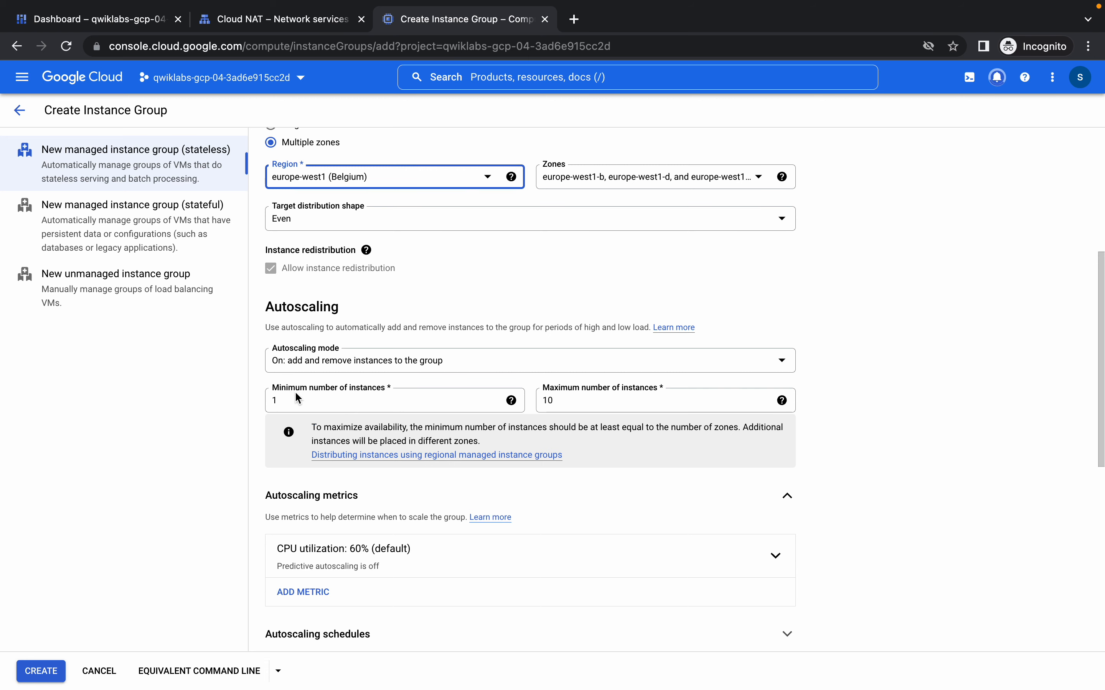
pyautogui.click(582, 401)
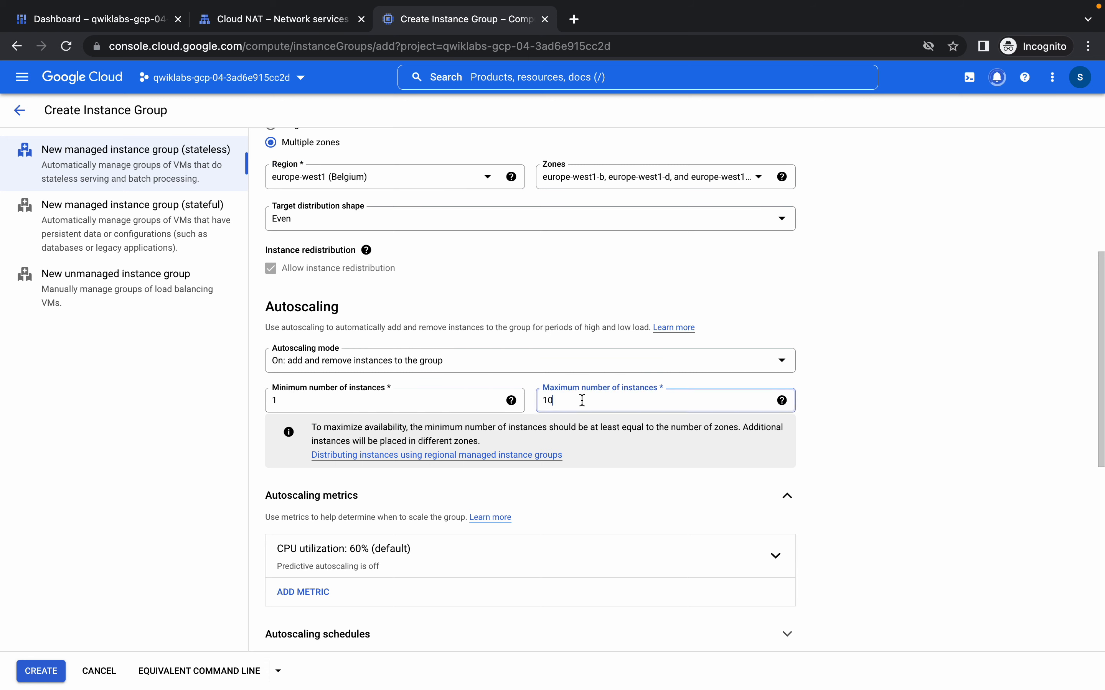
pyautogui.doubleClick(582, 401)
pyautogui.scroll(-4, 504, 459)
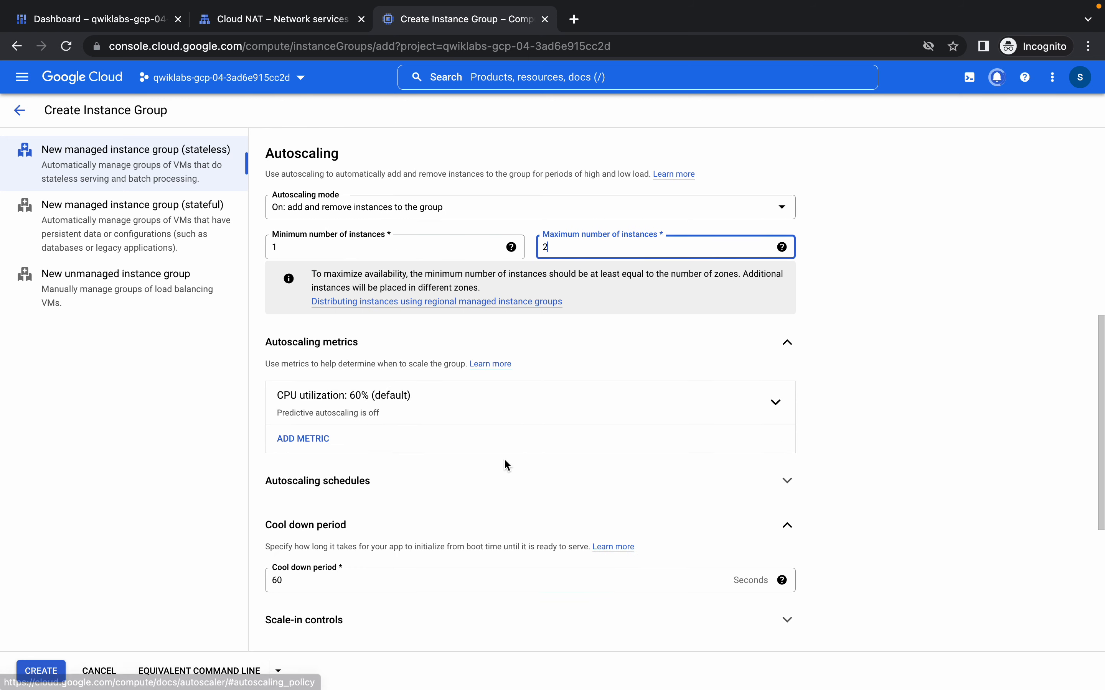
pyautogui.hotkey('ctrl', 'Left')
pyautogui.scroll(-1, 457, 455)
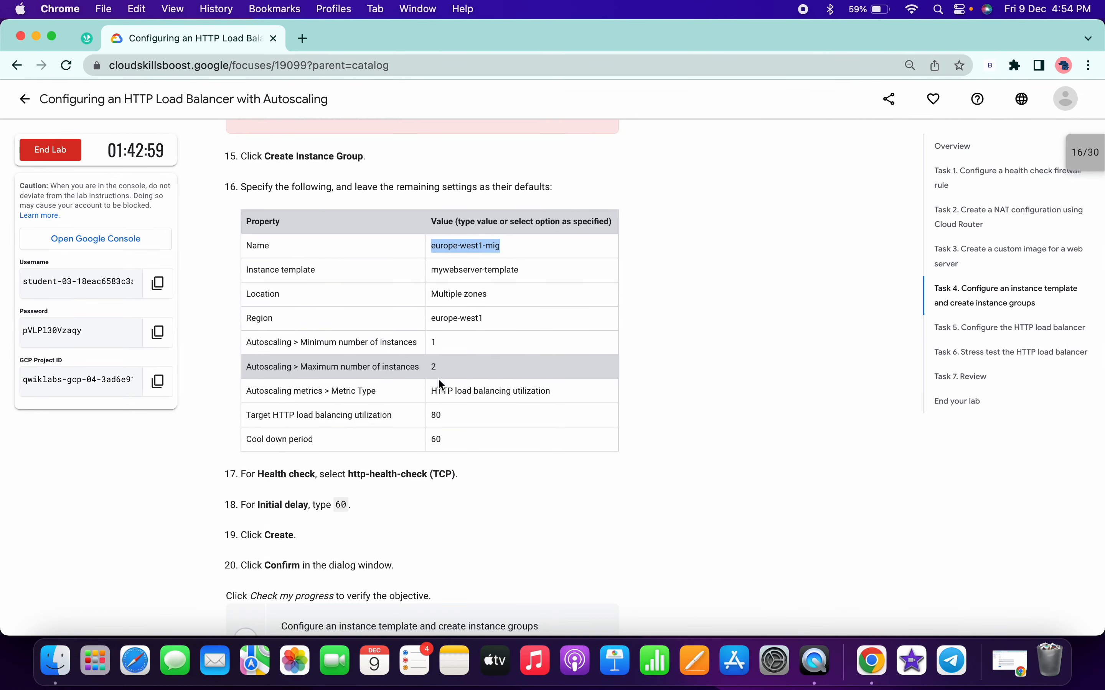
pyautogui.hotkey('ctrl', 'Right')
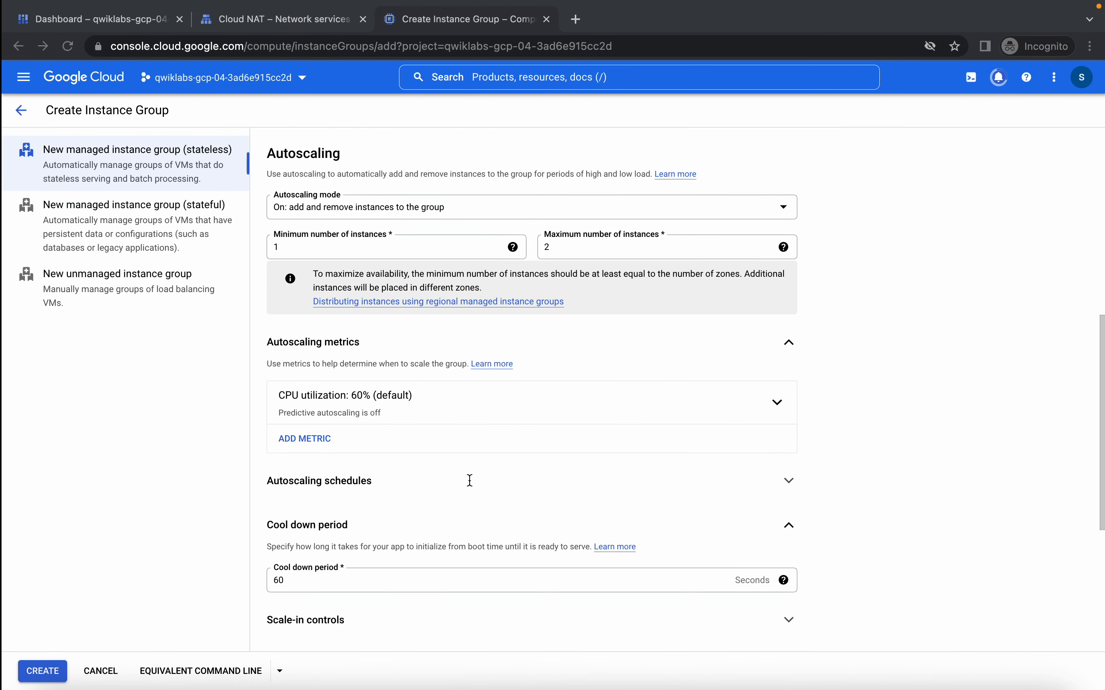
pyautogui.write('2')
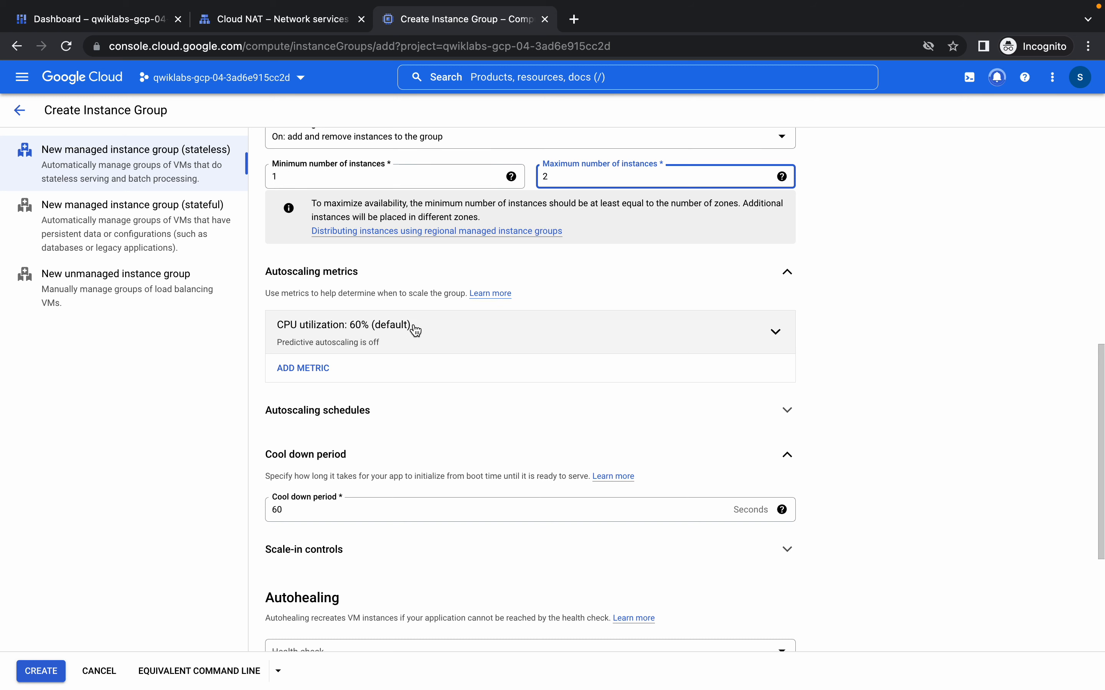
# Change the CPU utilization autoscaling metric to HTTP load balancing utilization with an 80% target and finish editing it
pyautogui.click(413, 329)
pyautogui.click(395, 383)
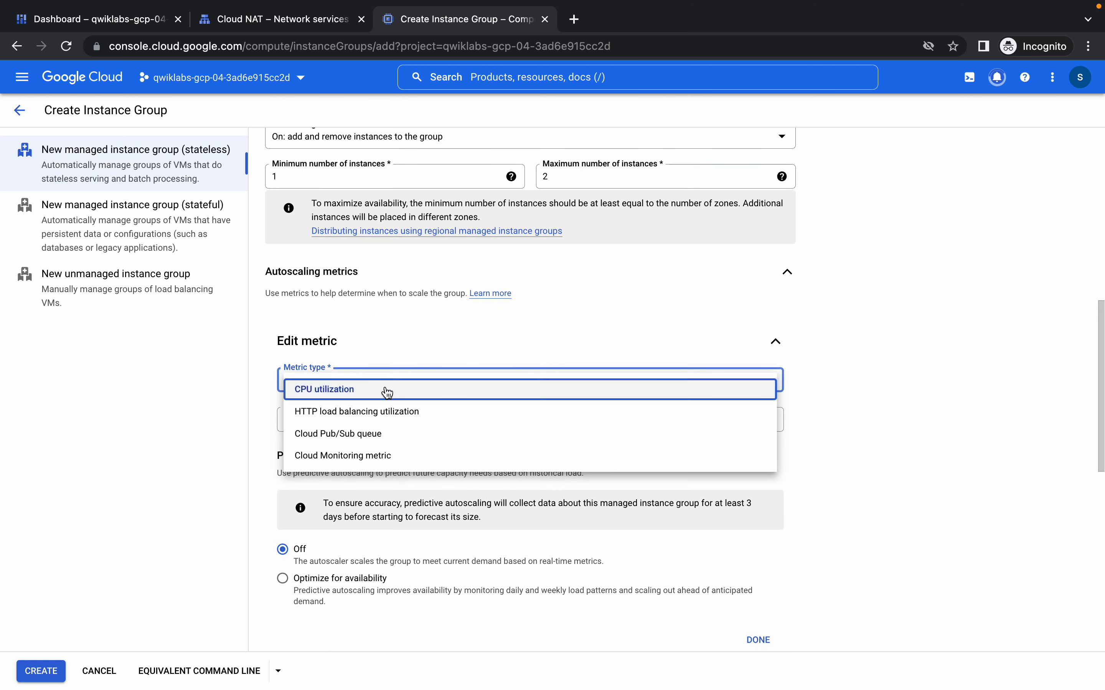
pyautogui.click(370, 408)
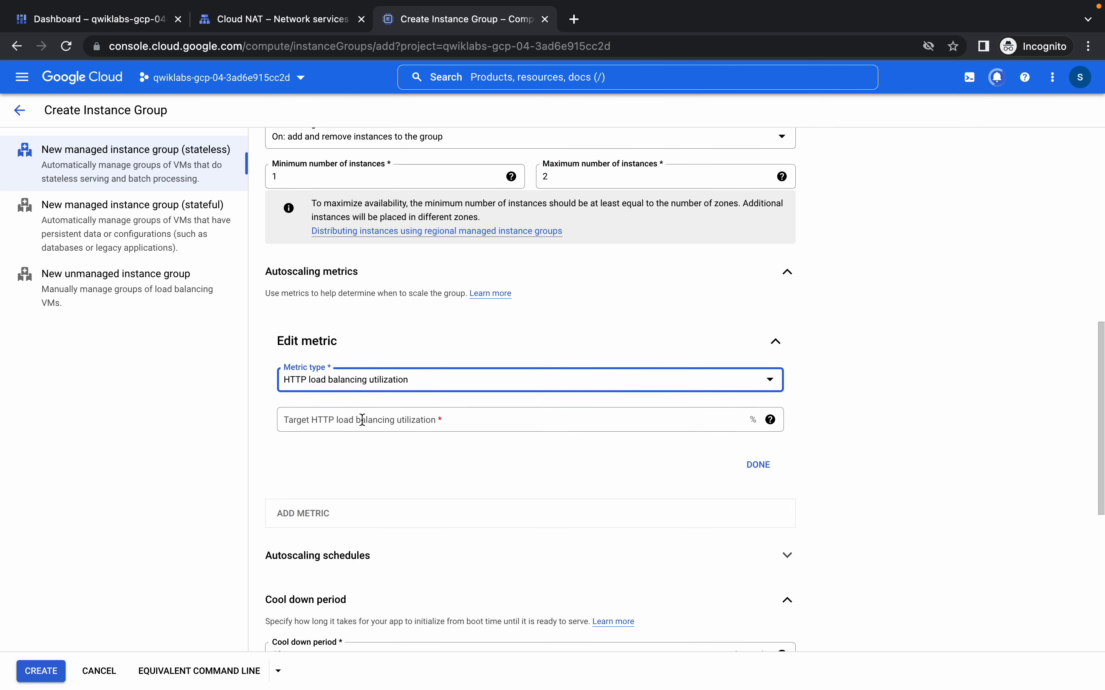
pyautogui.click(363, 420)
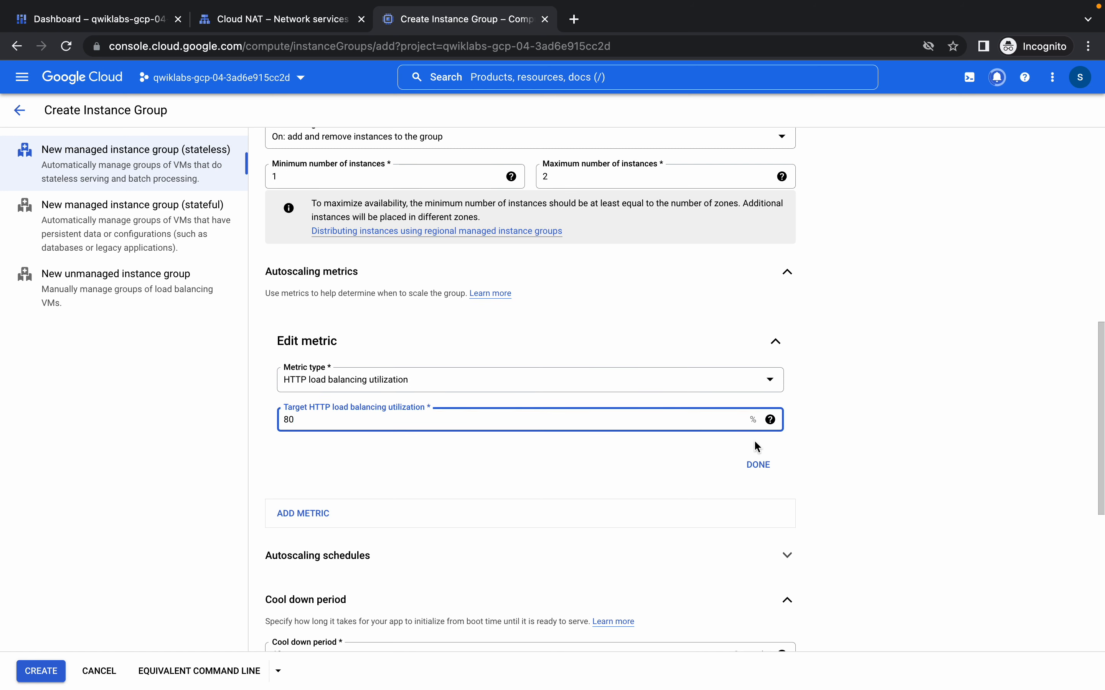
pyautogui.click(764, 475)
# Select the http-health-check (TCP) health check for autohealing and set its initial delay to 60 seconds
pyautogui.scroll(-5, 636, 443)
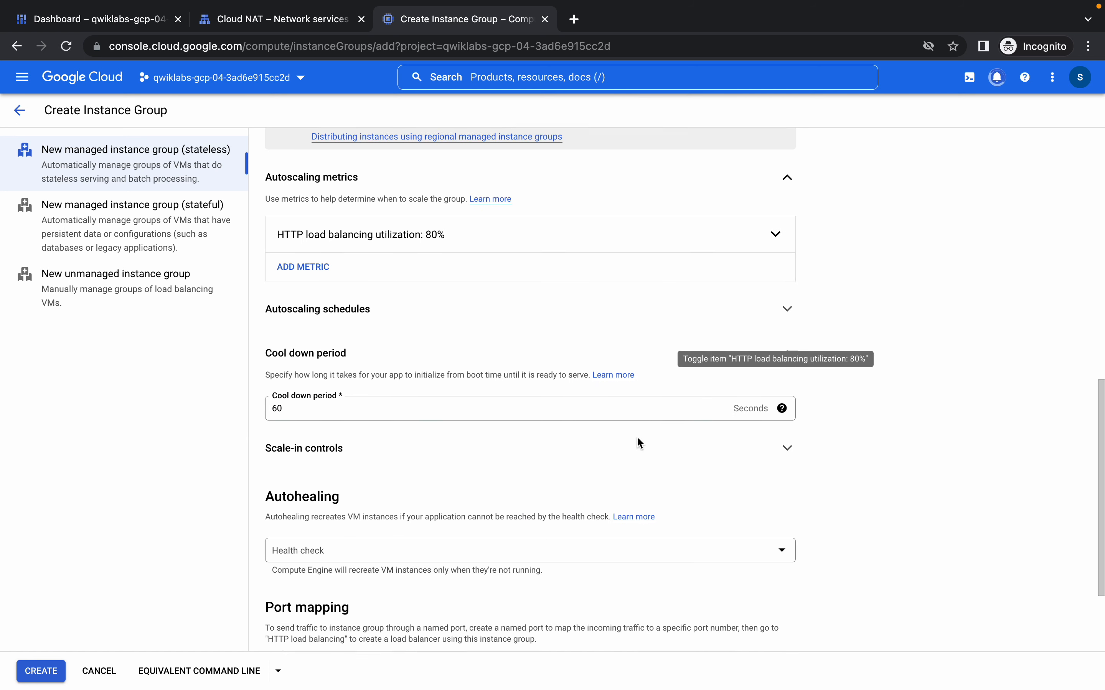
pyautogui.scroll(-2, 382, 400)
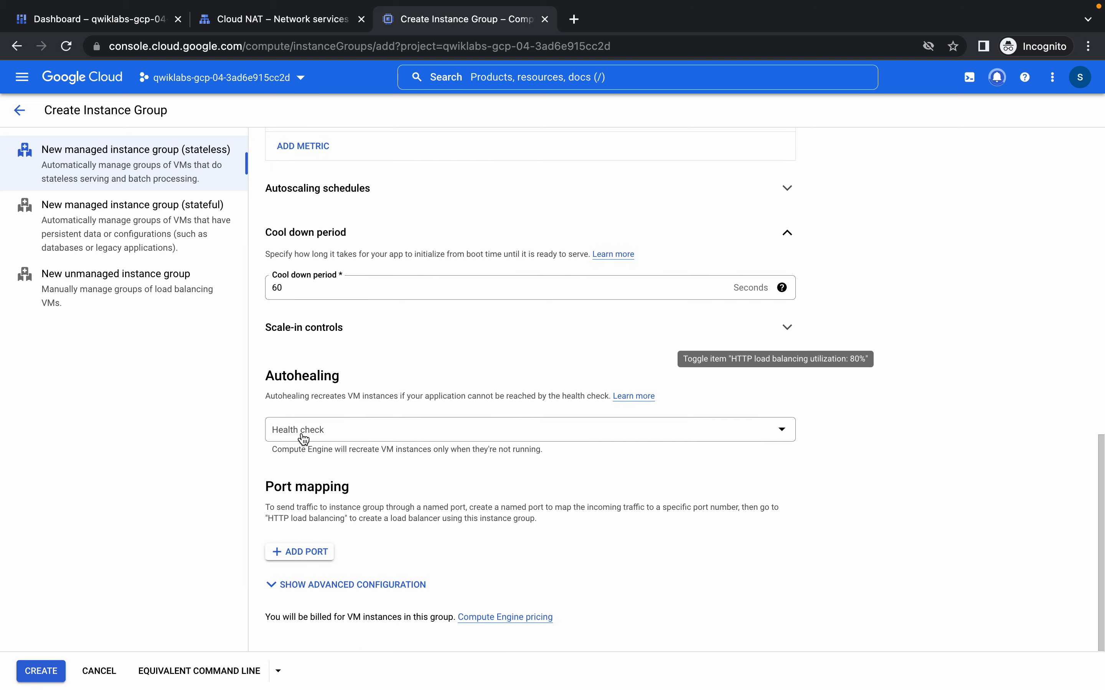
pyautogui.click(322, 440)
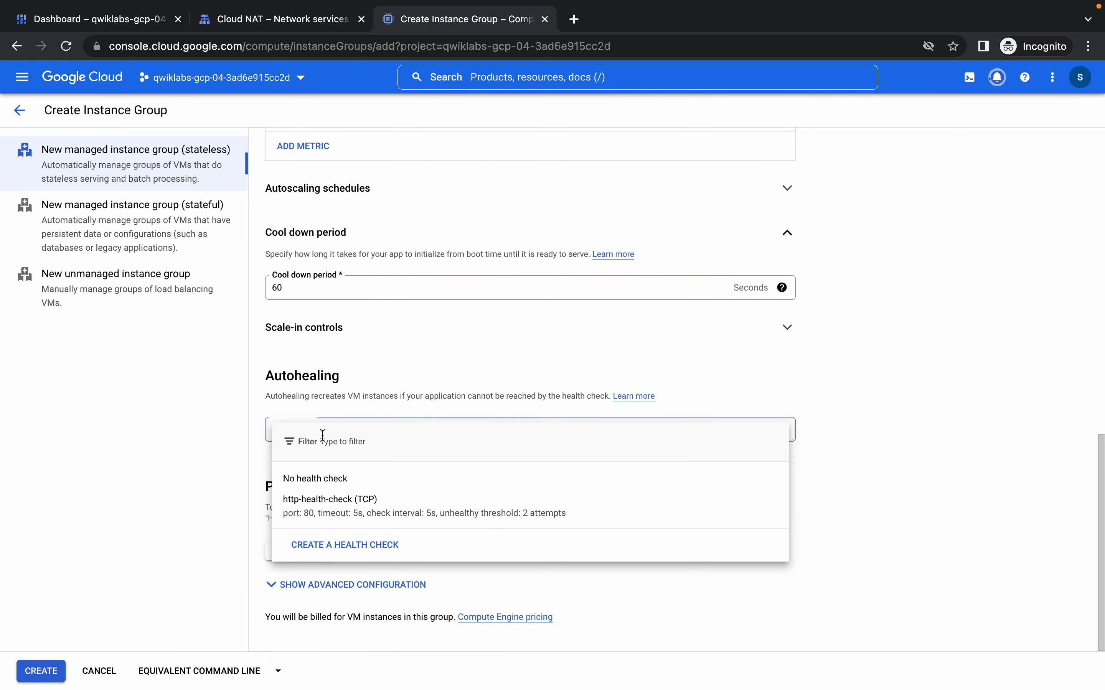
pyautogui.click(322, 504)
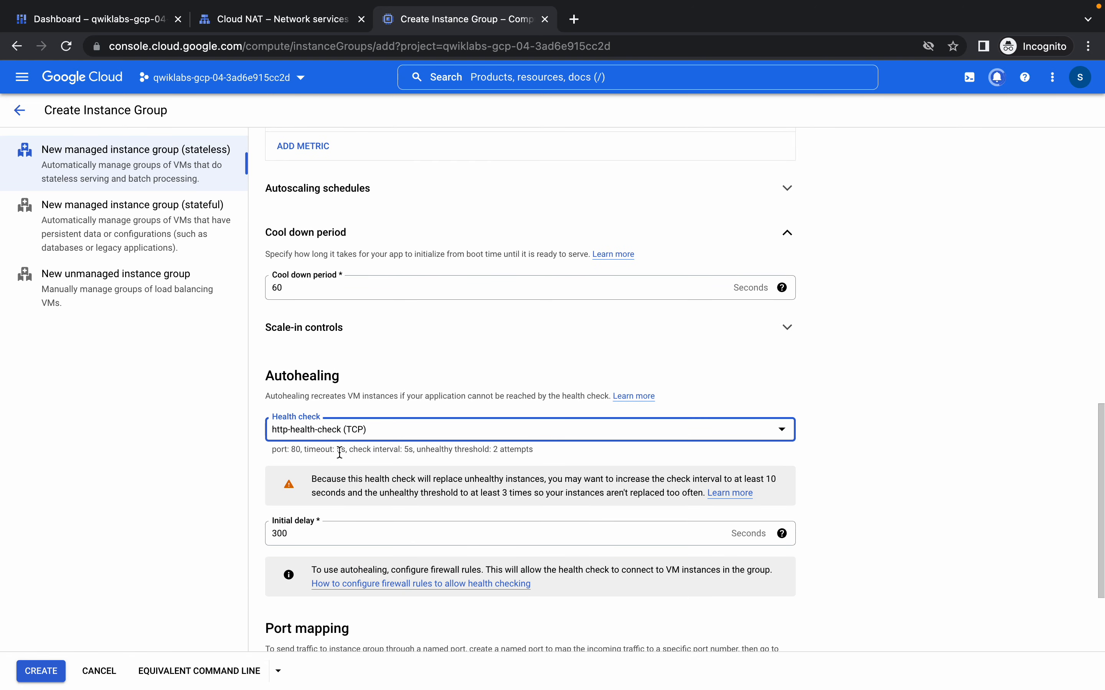
pyautogui.scroll(-2, 339, 452)
pyautogui.doubleClick(327, 466)
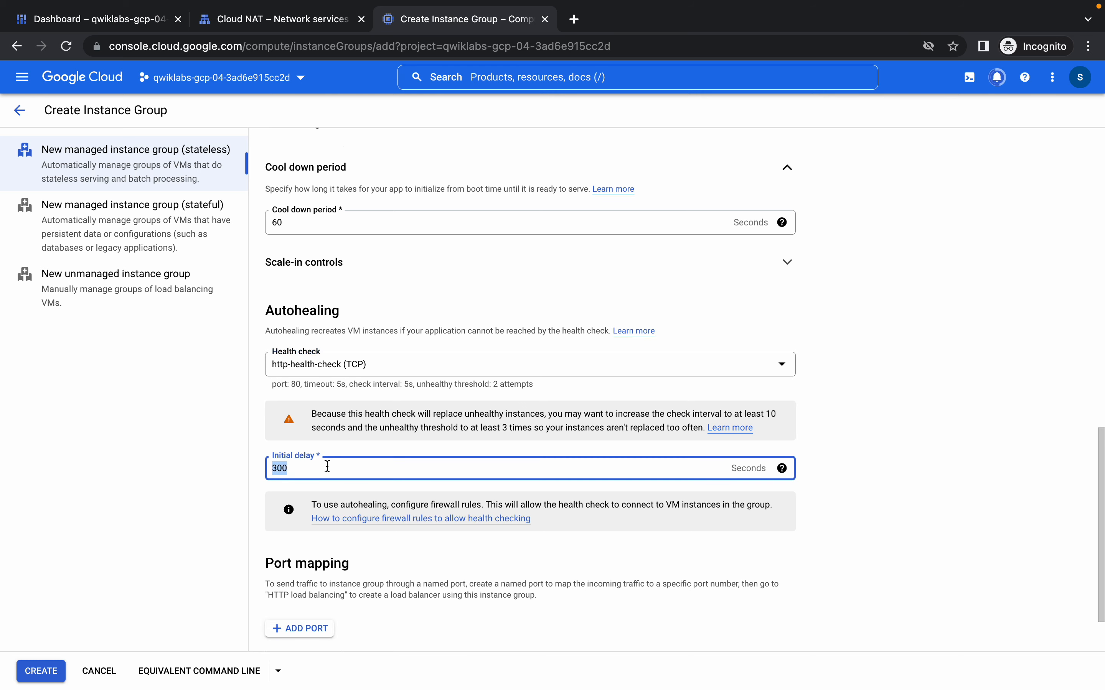
pyautogui.write('60')
# Check the settings against the lab instructions, create the europe-west1-mig instance group and confirm the creation
pyautogui.hotkey('ctrl', 'Left')
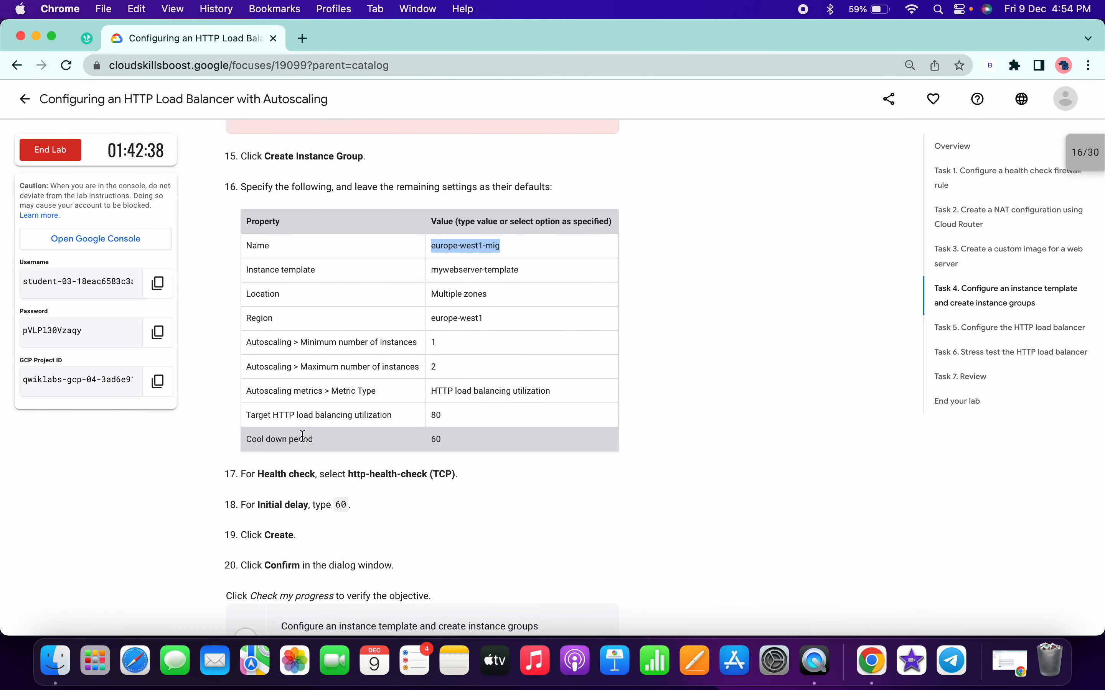
pyautogui.scroll(-2, 387, 414)
pyautogui.hotkey('ctrl', 'Right')
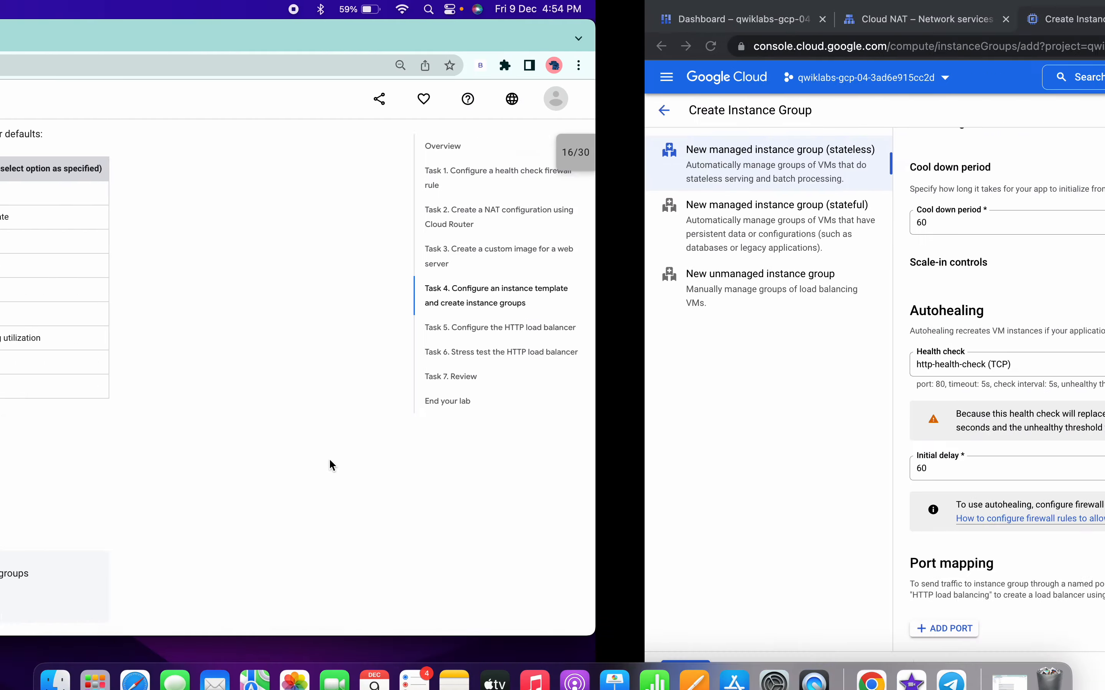
pyautogui.click(39, 674)
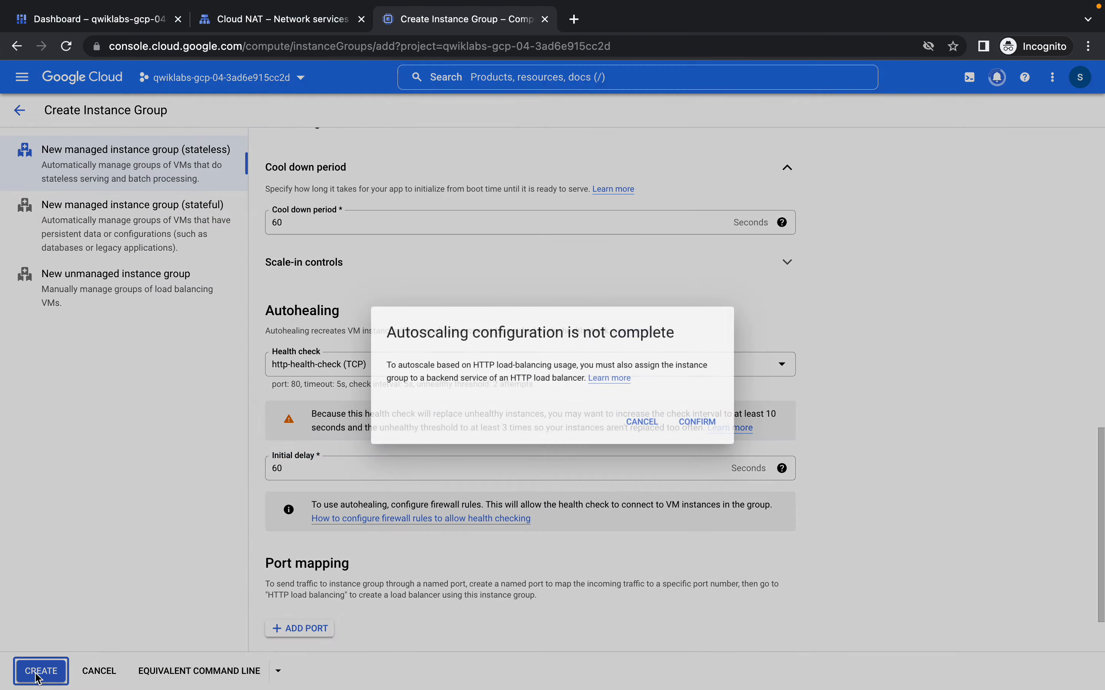
pyautogui.click(702, 429)
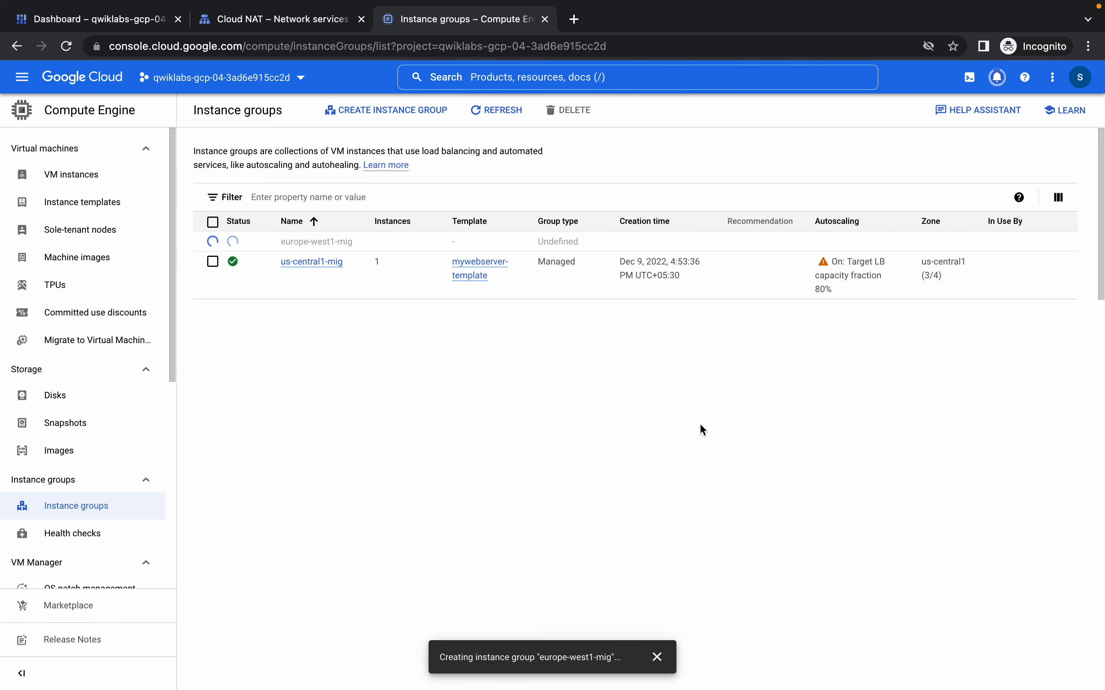
# Read on to Task 5 in the lab instructions and open the Cloud console's Load balancing page in a new browser tab
pyautogui.hotkey('ctrl', 'Left')
pyautogui.scroll(-6, 446, 438)
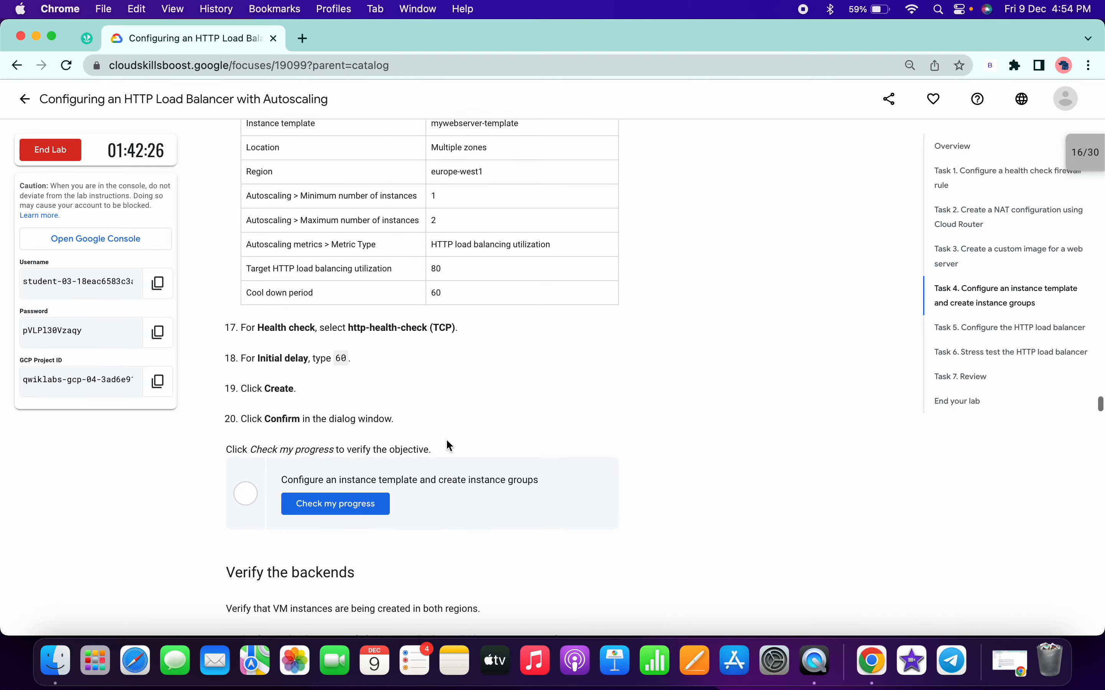
pyautogui.scroll(-8, 447, 441)
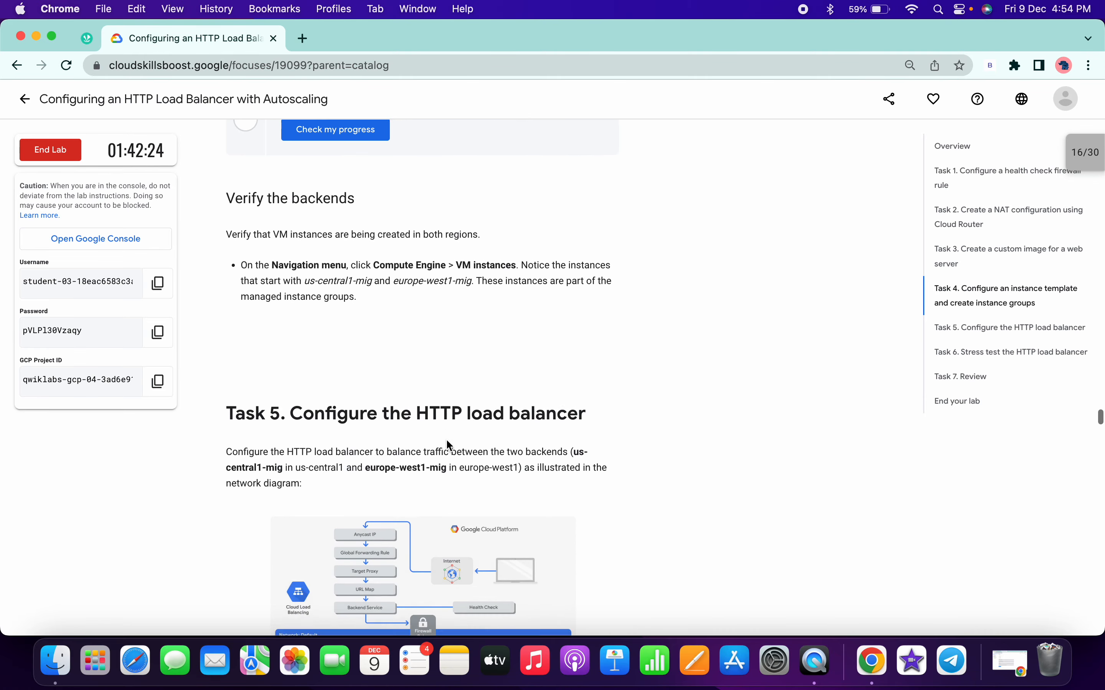
pyautogui.hotkey('ctrl', 'Right')
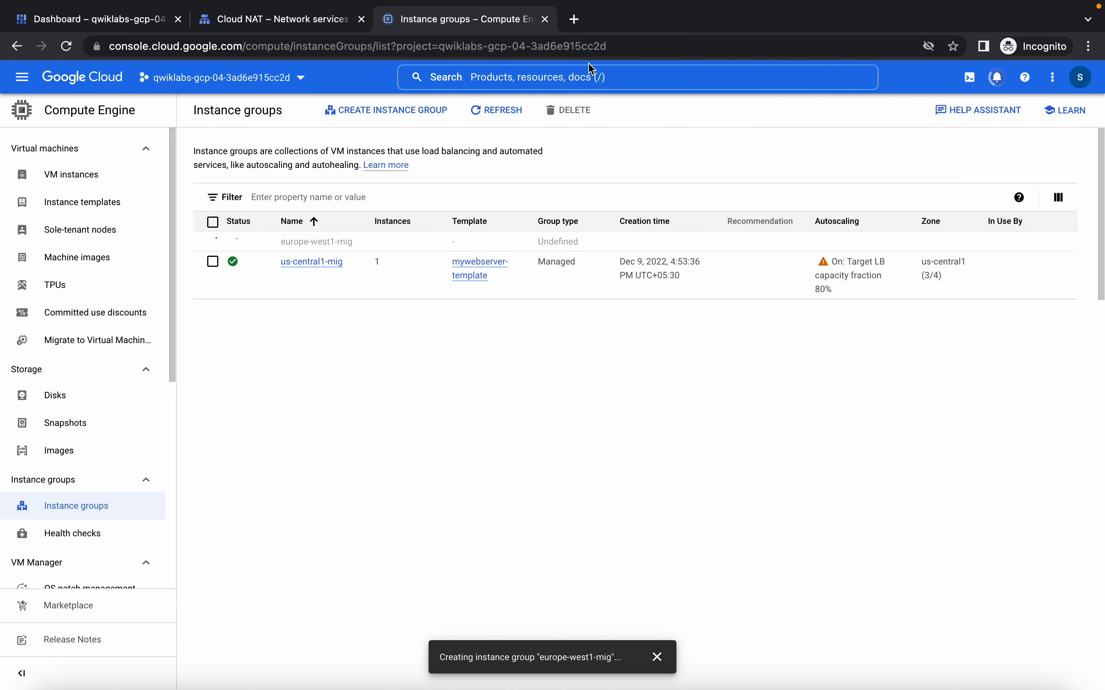
pyautogui.click(573, 81)
pyautogui.write('load')
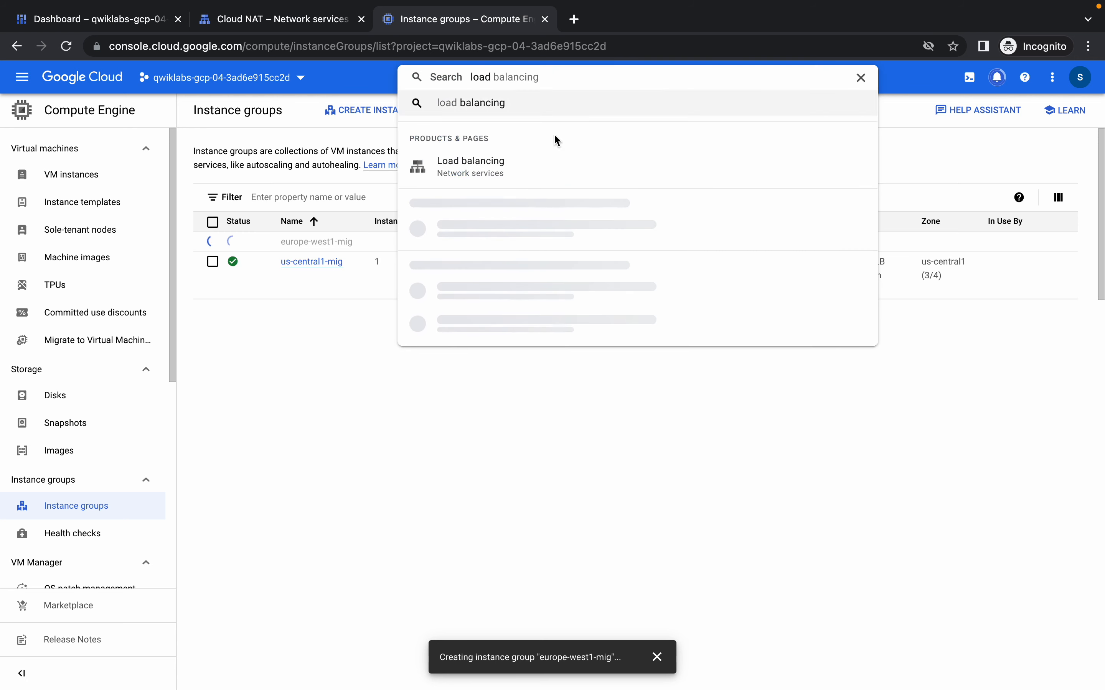
pyautogui.keyDown('super'); pyautogui.click(504, 166); pyautogui.keyUp('super')
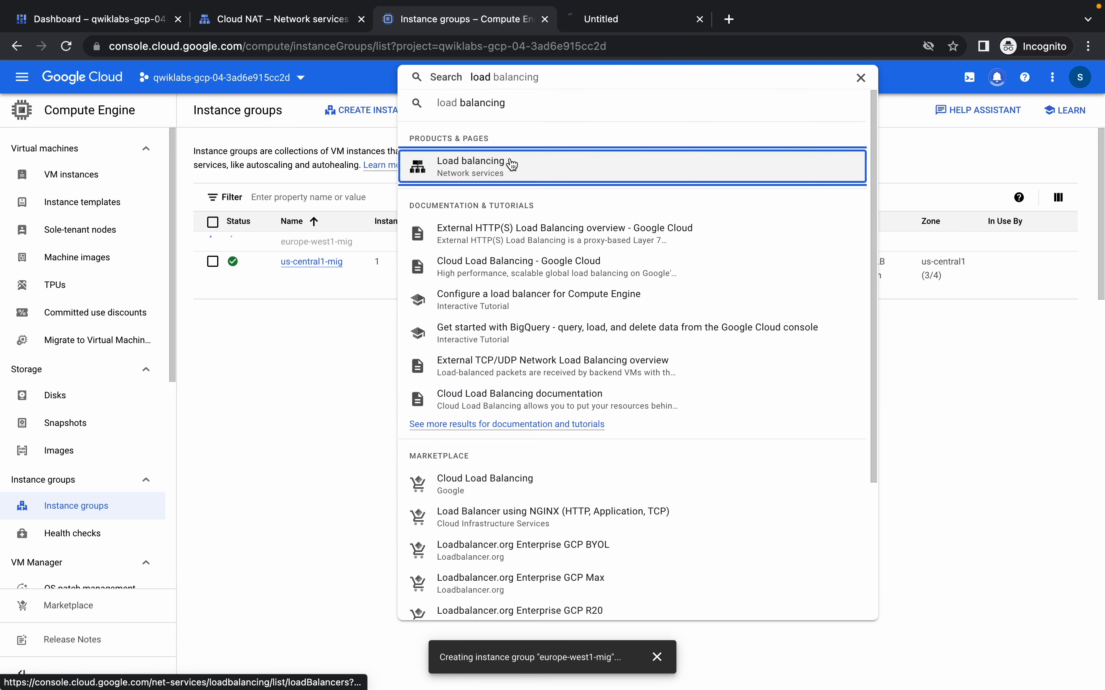
pyautogui.click(615, 28)
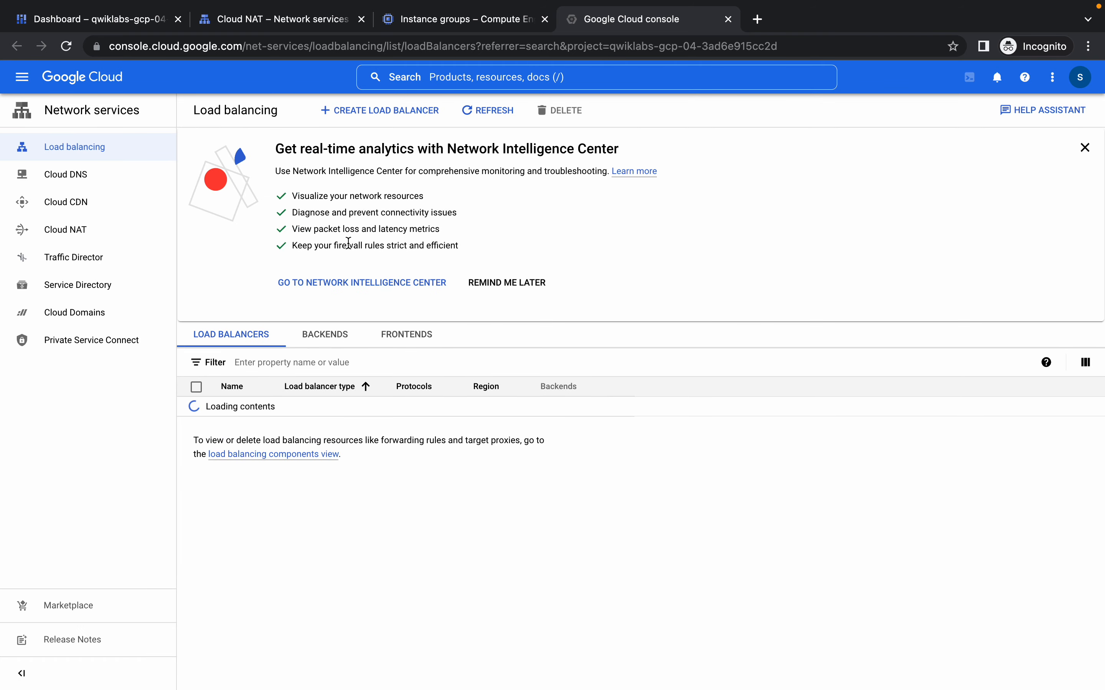
# Start an internet-facing HTTP(S) load balancer following the Task 5 instructions, choosing Global HTTP(S) Load Balancer (classic), and continue to its configuration
pyautogui.click(350, 114)
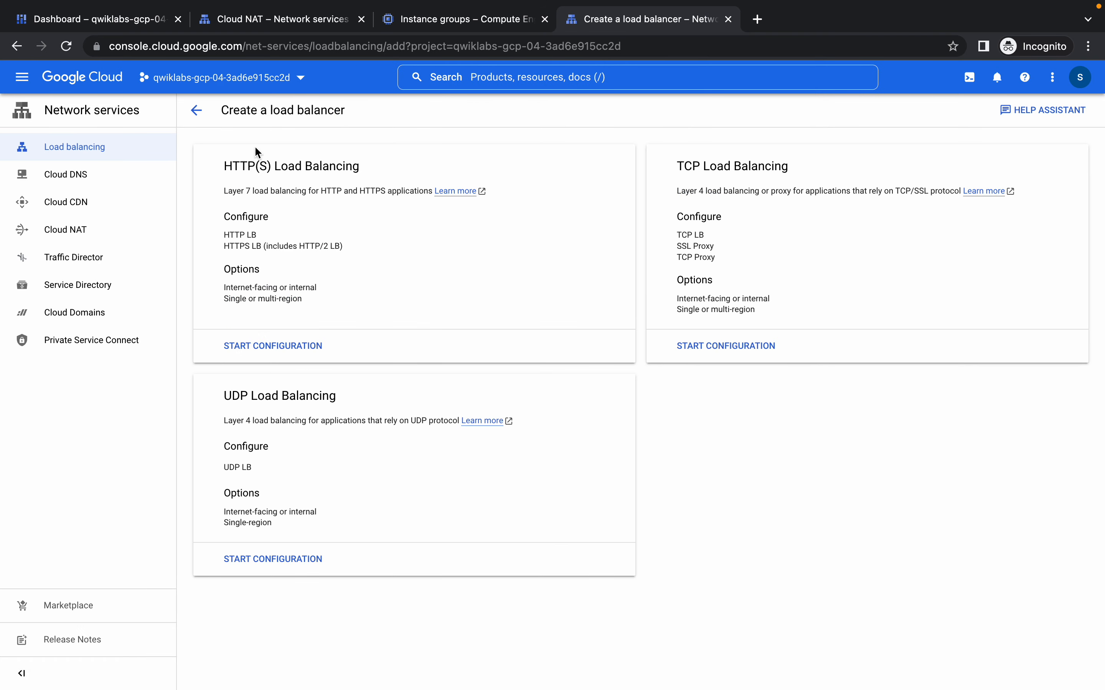
pyautogui.click(268, 347)
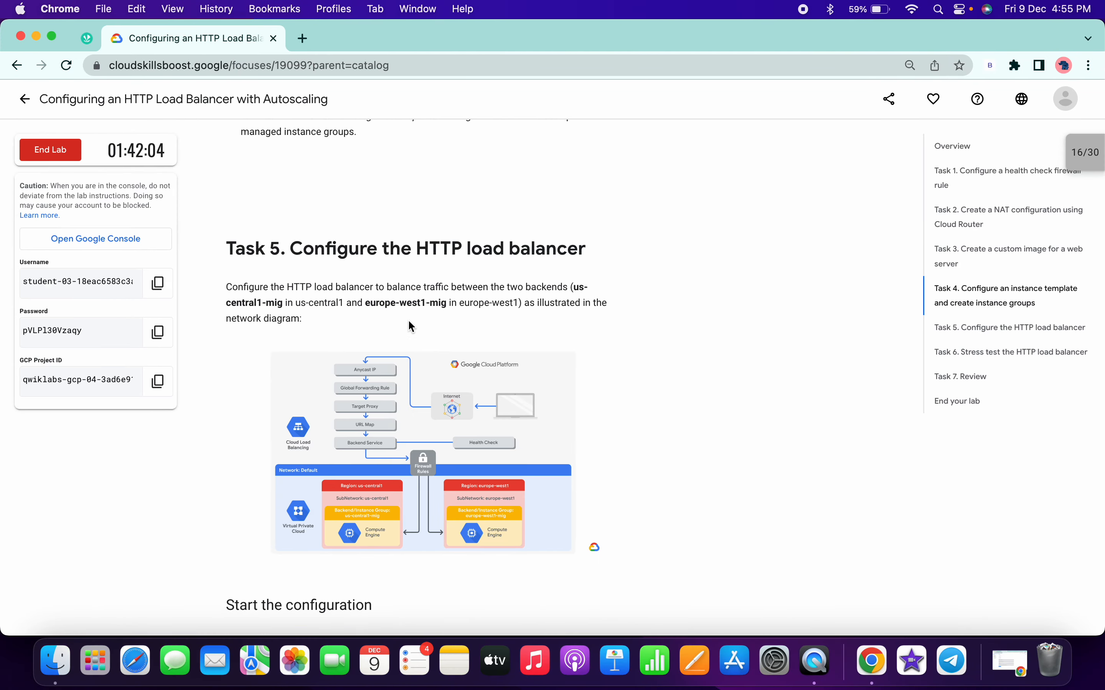
pyautogui.scroll(-10, 408, 322)
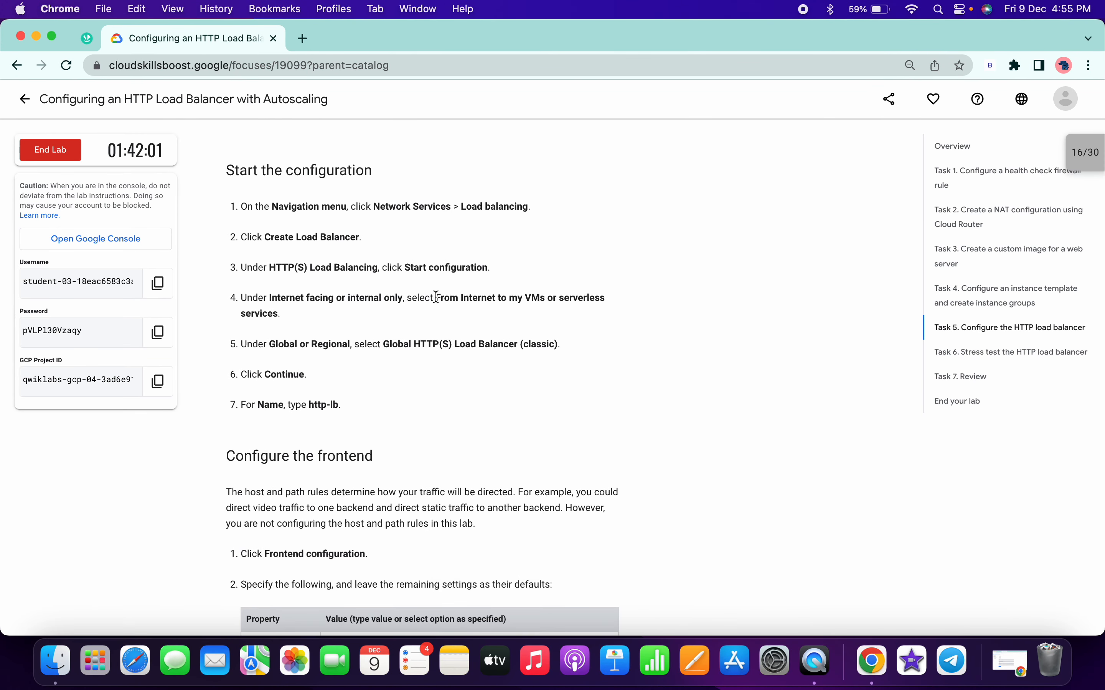
pyautogui.moveTo(436, 298); pyautogui.dragTo(546, 299)
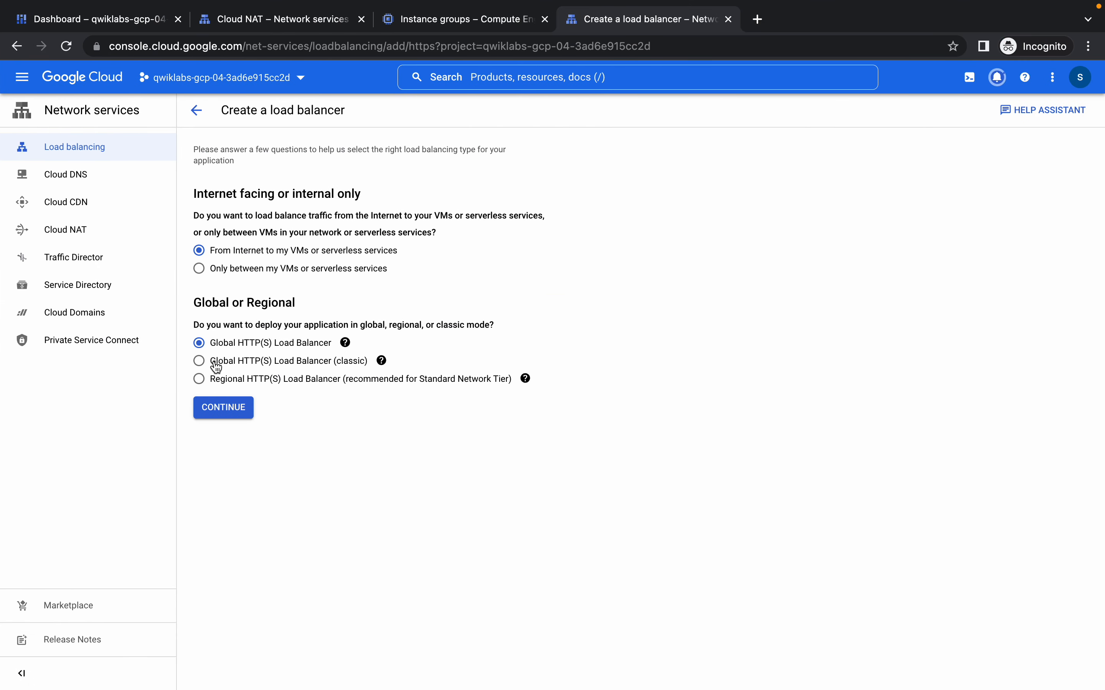
pyautogui.click(217, 365)
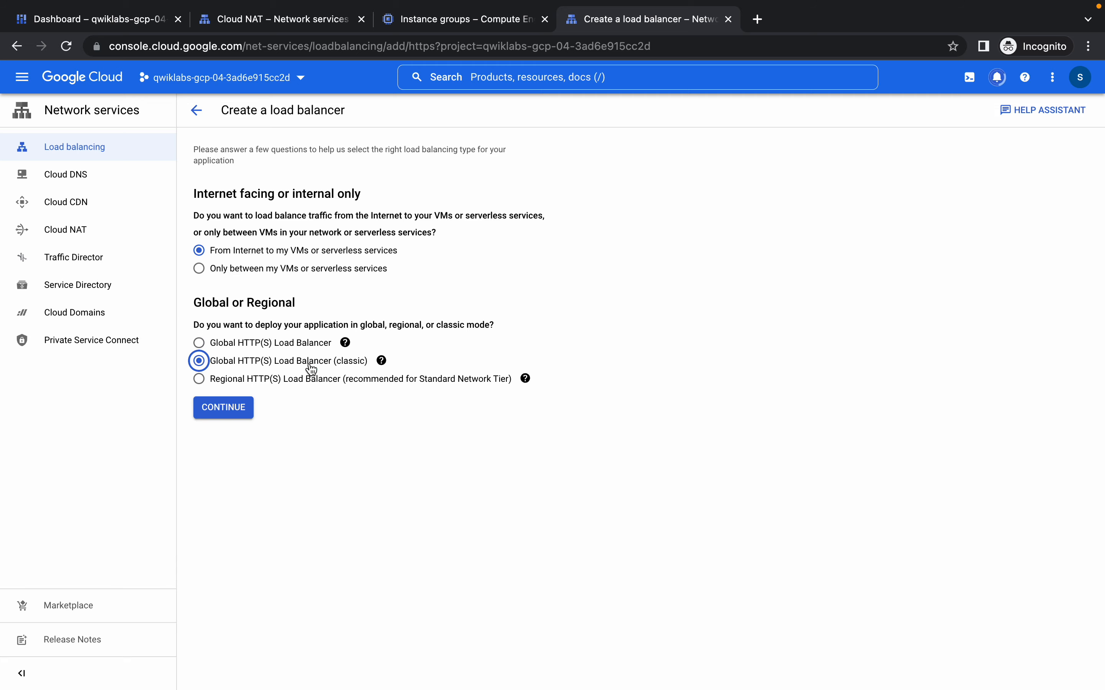
pyautogui.click(242, 410)
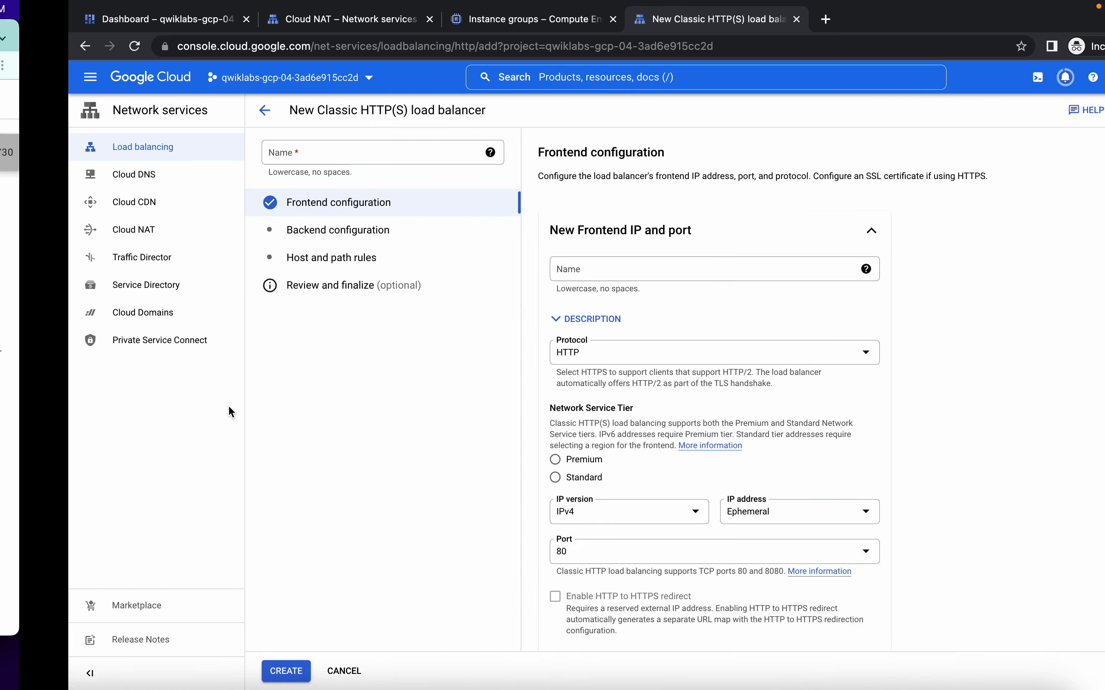
# Copy the load balancer name from the lab instructions and name the new load balancer http-lb
pyautogui.scroll(-1, 296, 413)
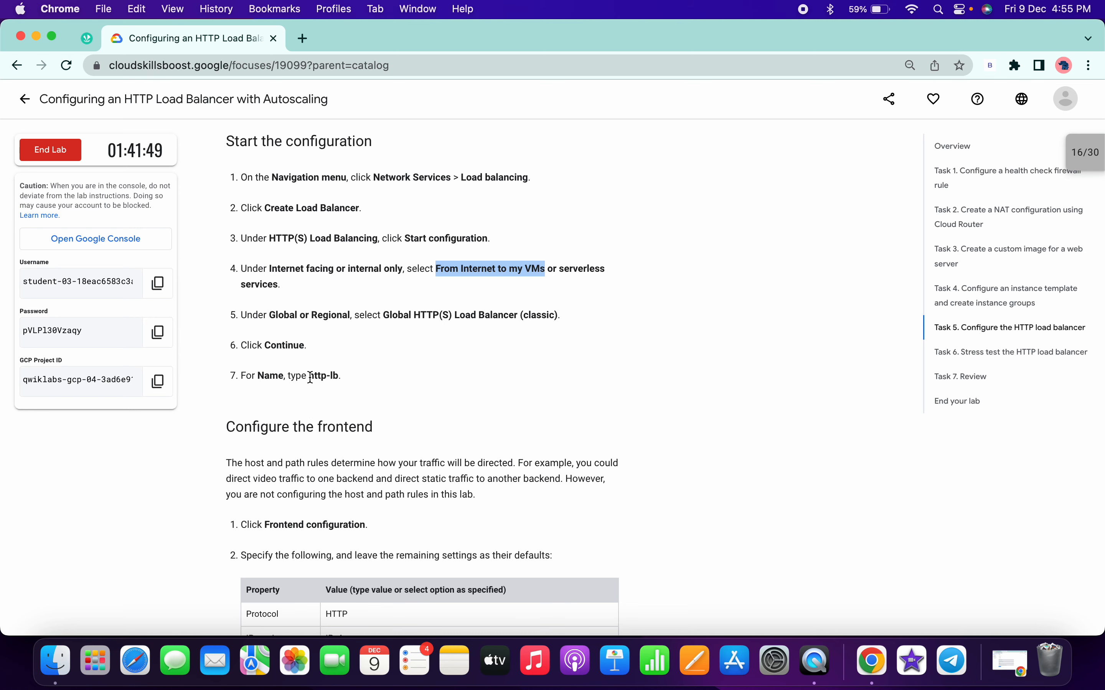
pyautogui.moveTo(309, 376); pyautogui.dragTo(339, 375)
pyautogui.press('super+c')
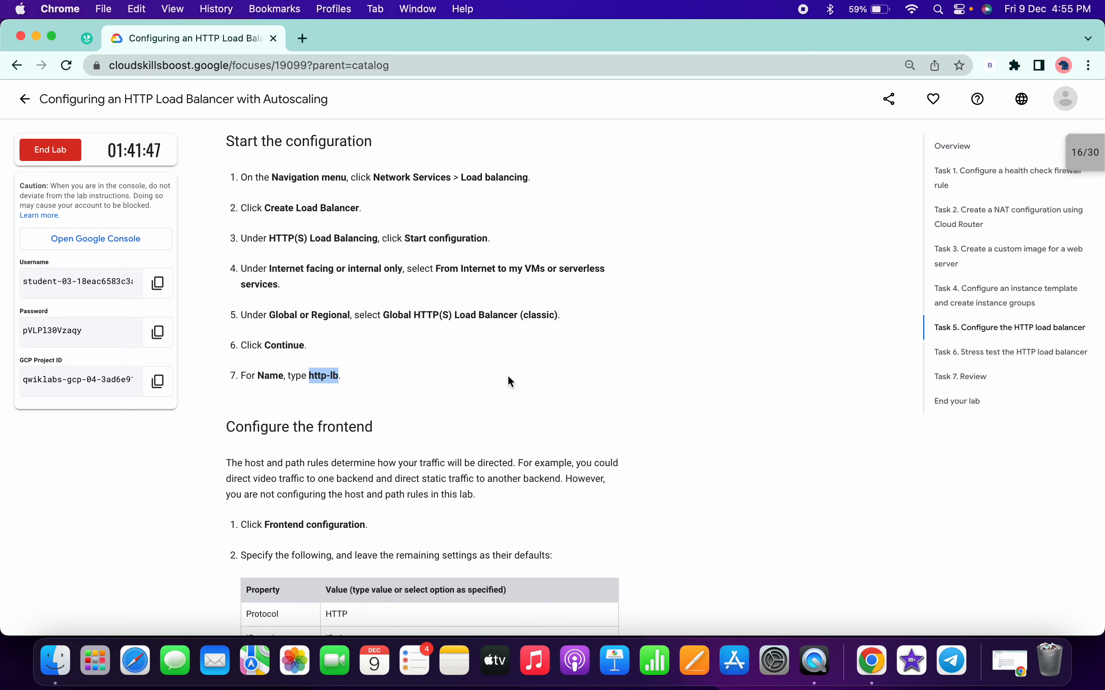
pyautogui.hotkey('ctrl', 'Right')
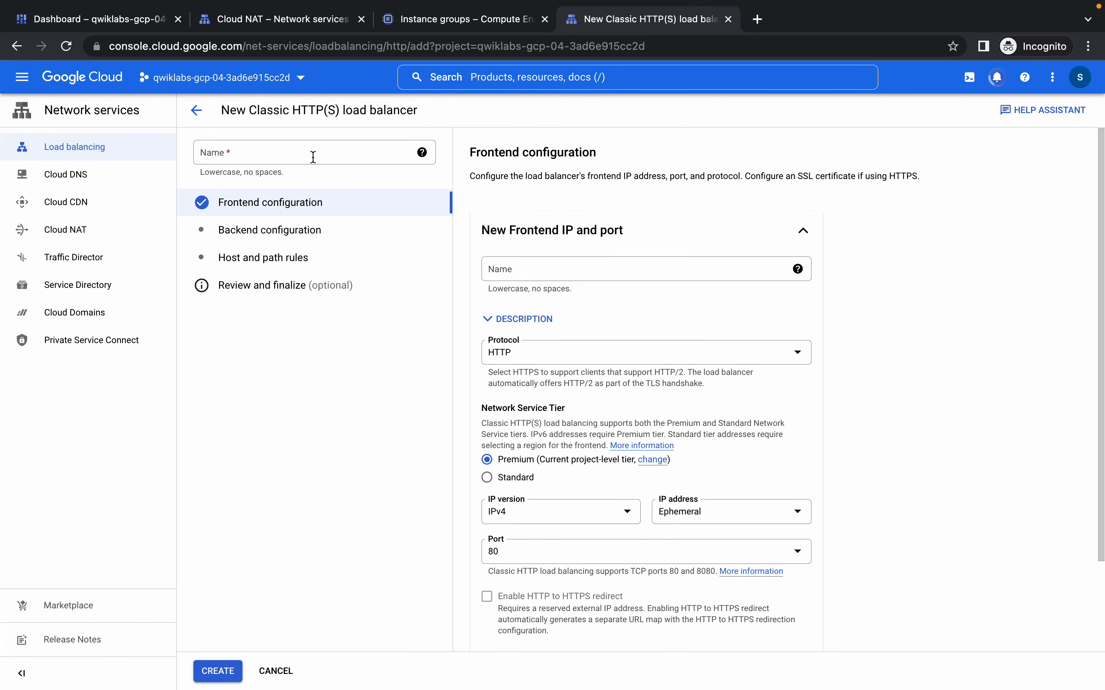
pyautogui.click(313, 157)
pyautogui.press('super+v')
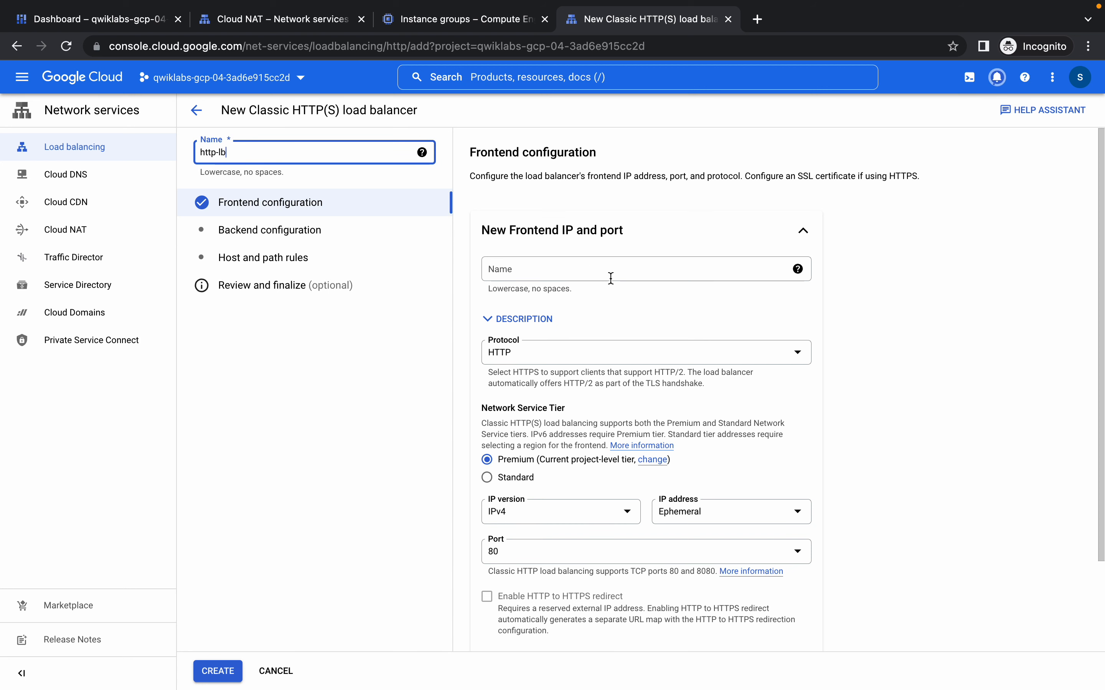
# Review the first frontend's settings and finish it with the defaults HTTP, IPv4, Ephemeral IP address and port 80
pyautogui.scroll(-1, 611, 278)
pyautogui.scroll(1, 664, 249)
pyautogui.scroll(-1, 616, 287)
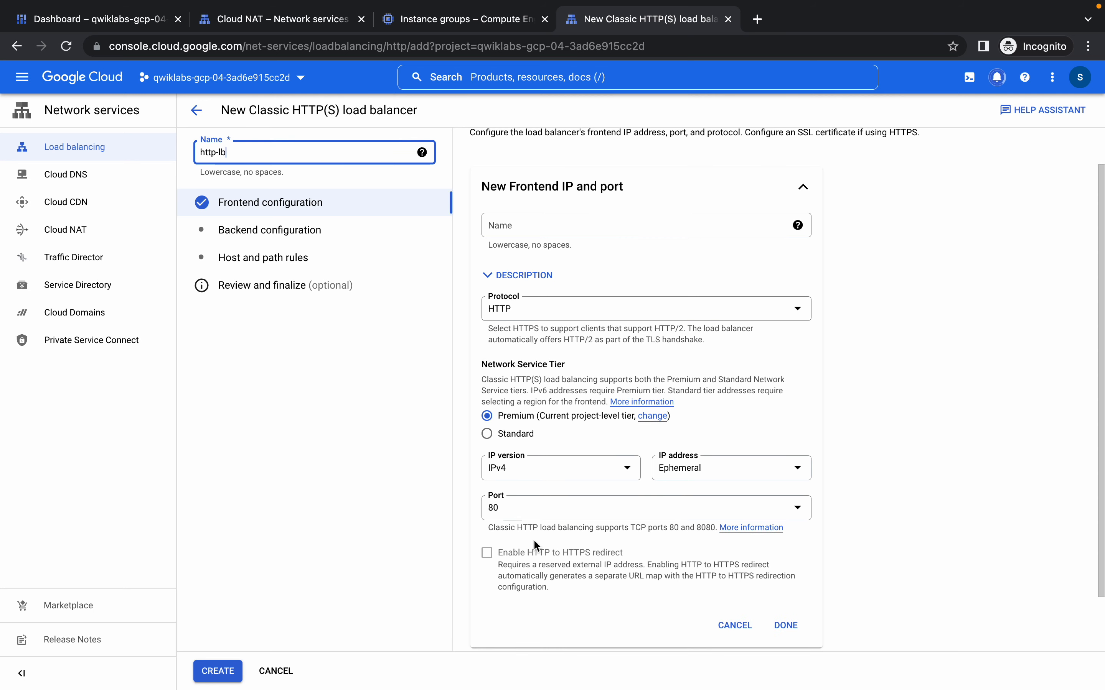
pyautogui.scroll(-2, 746, 576)
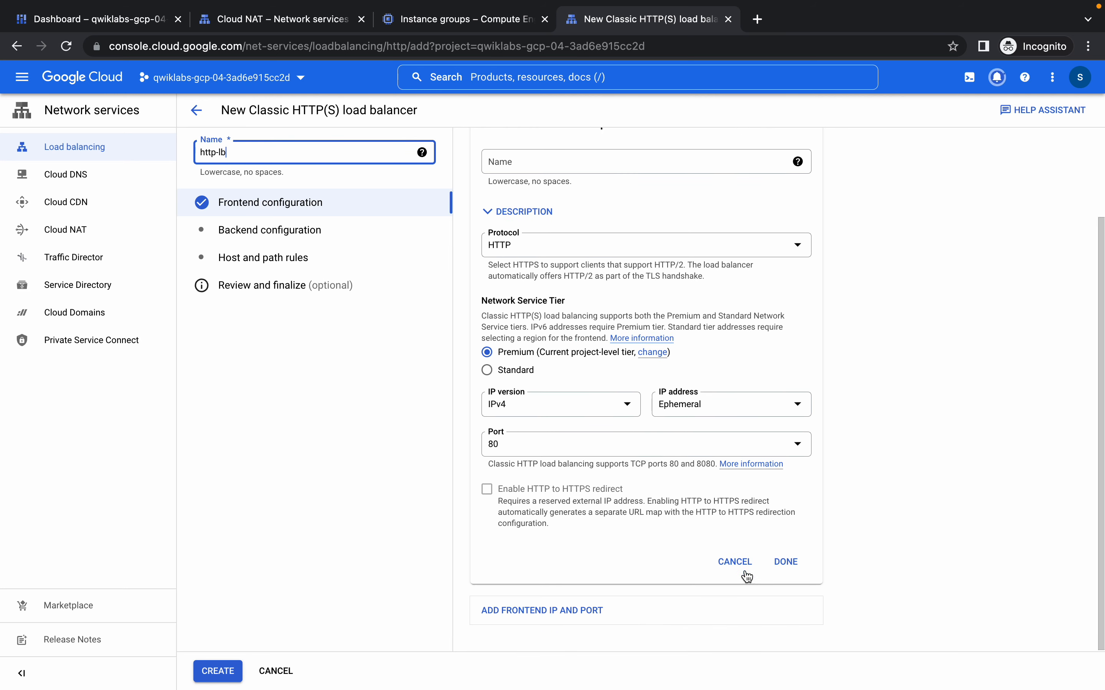
pyautogui.click(785, 563)
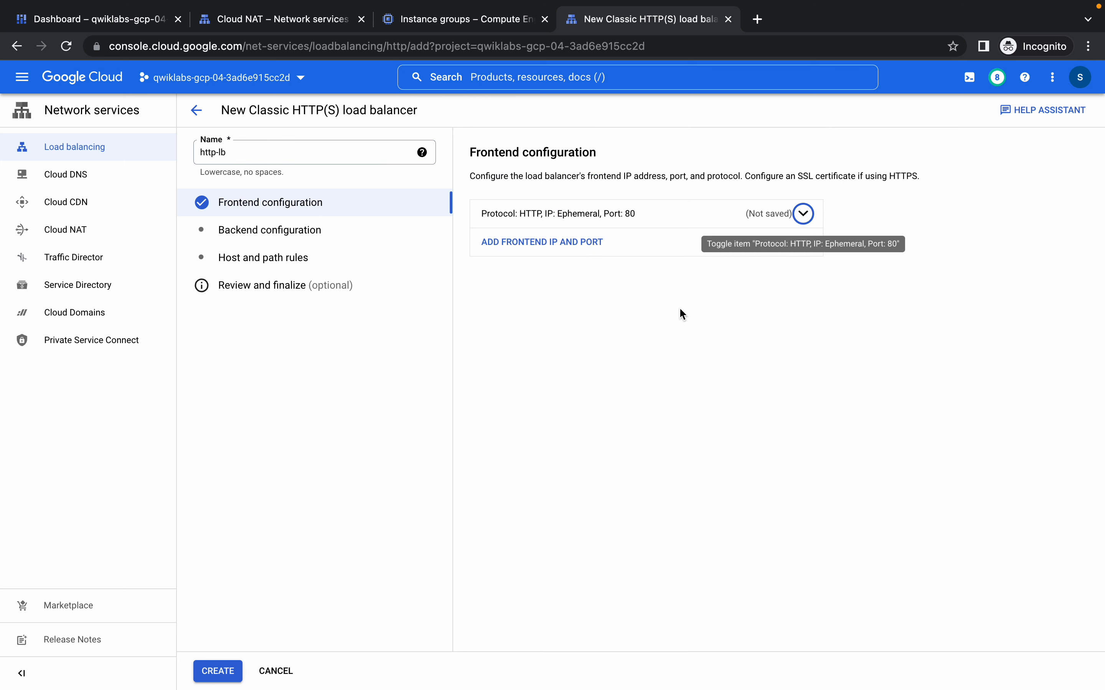
# Add a second HTTP frontend with IP version IPv6, keeping the Ephemeral address and port 80, and finish it
pyautogui.click(527, 245)
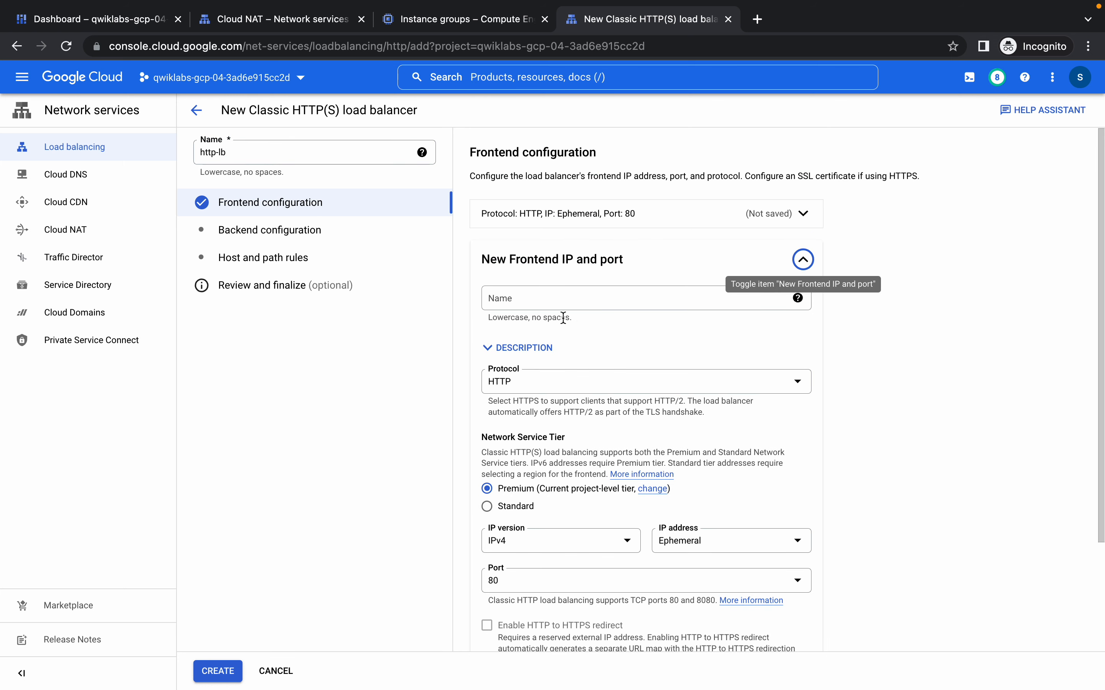
pyautogui.scroll(-3, 564, 319)
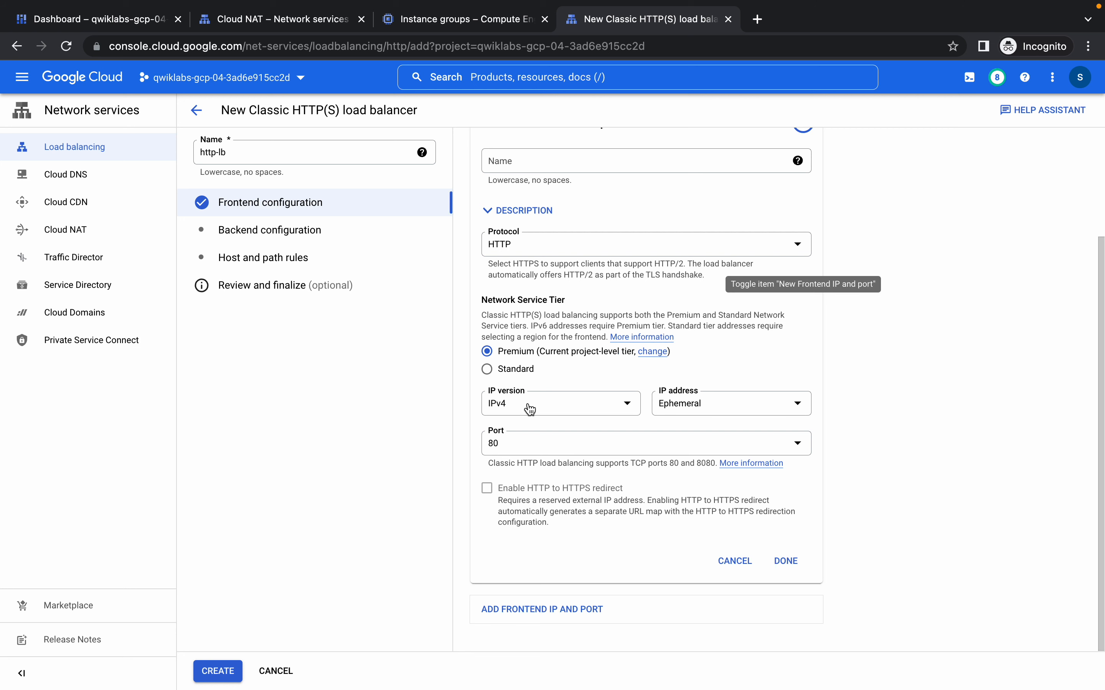
pyautogui.click(529, 410)
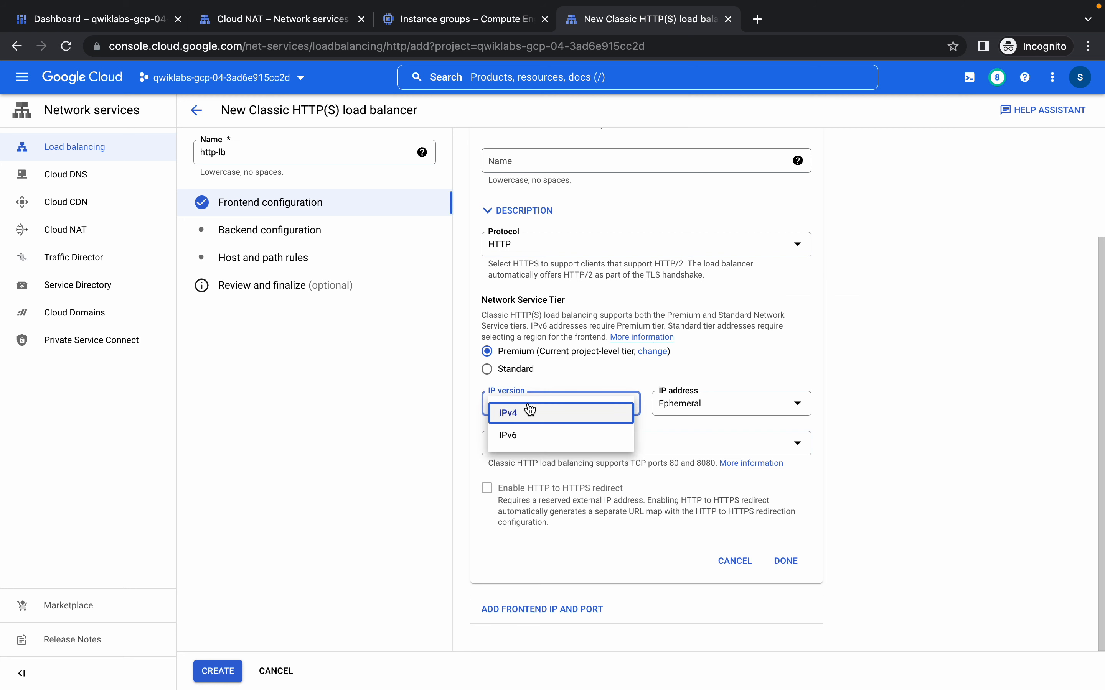
pyautogui.click(519, 436)
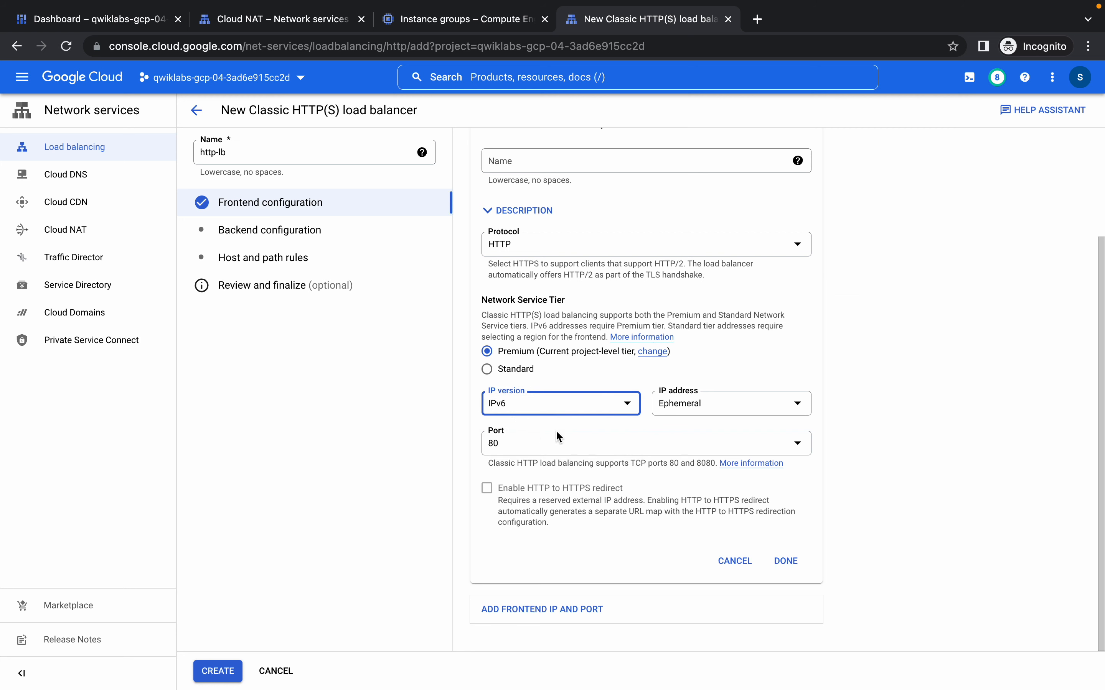
pyautogui.click(785, 561)
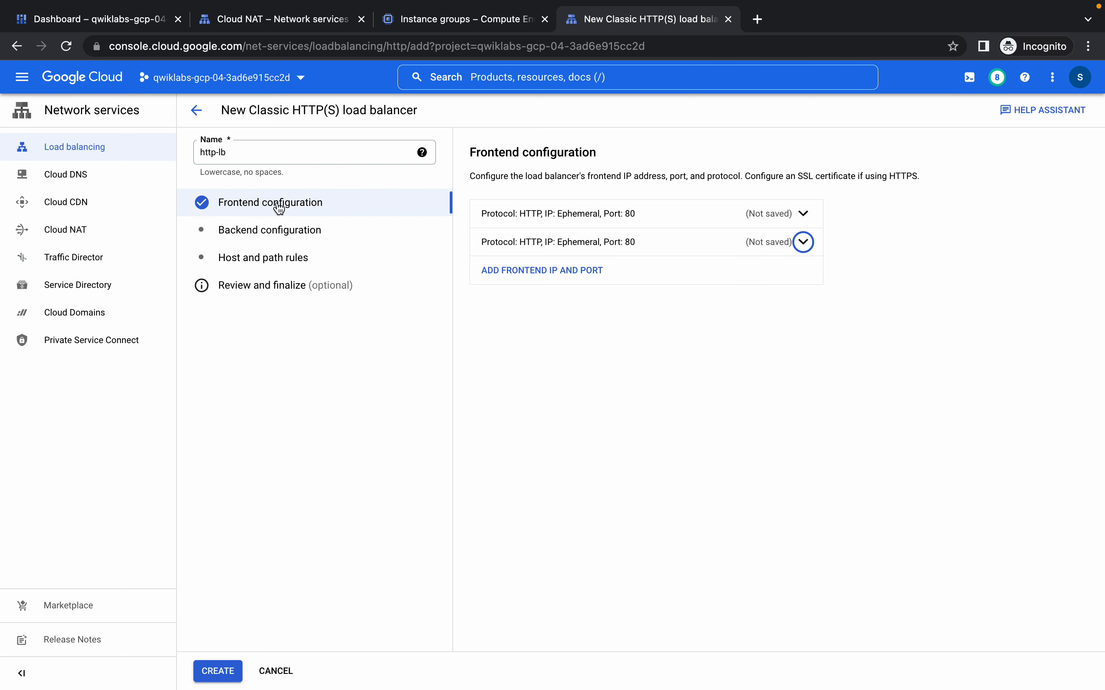
# Go to the load balancer's backend configuration and start creating a new backend service
pyautogui.click(248, 237)
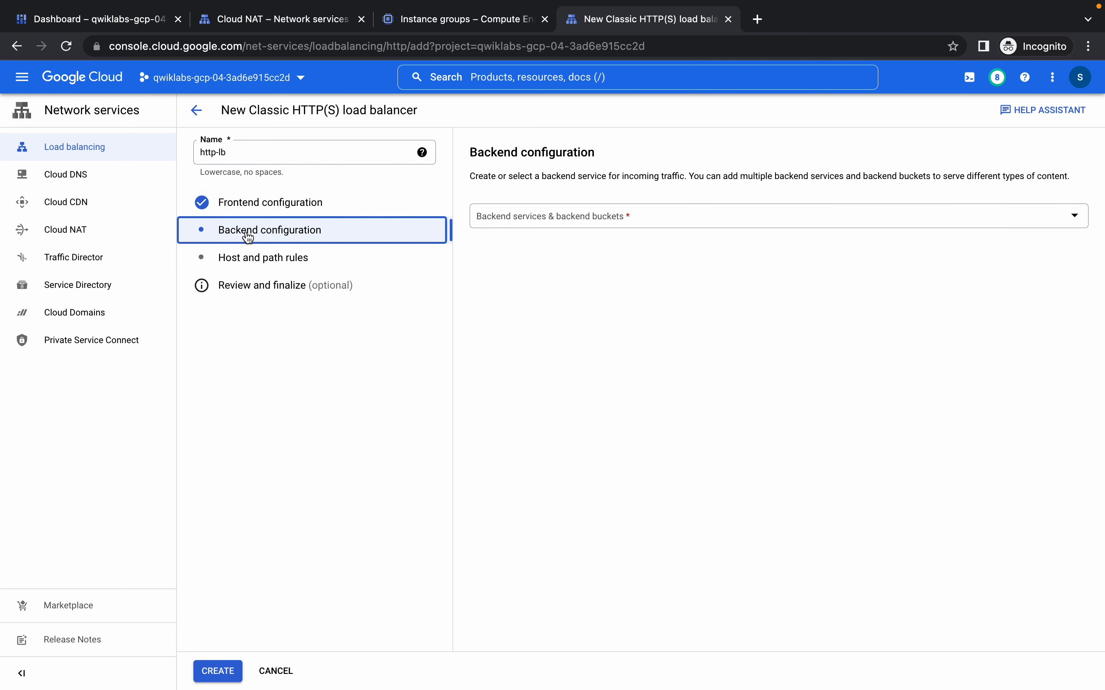
pyautogui.click(547, 223)
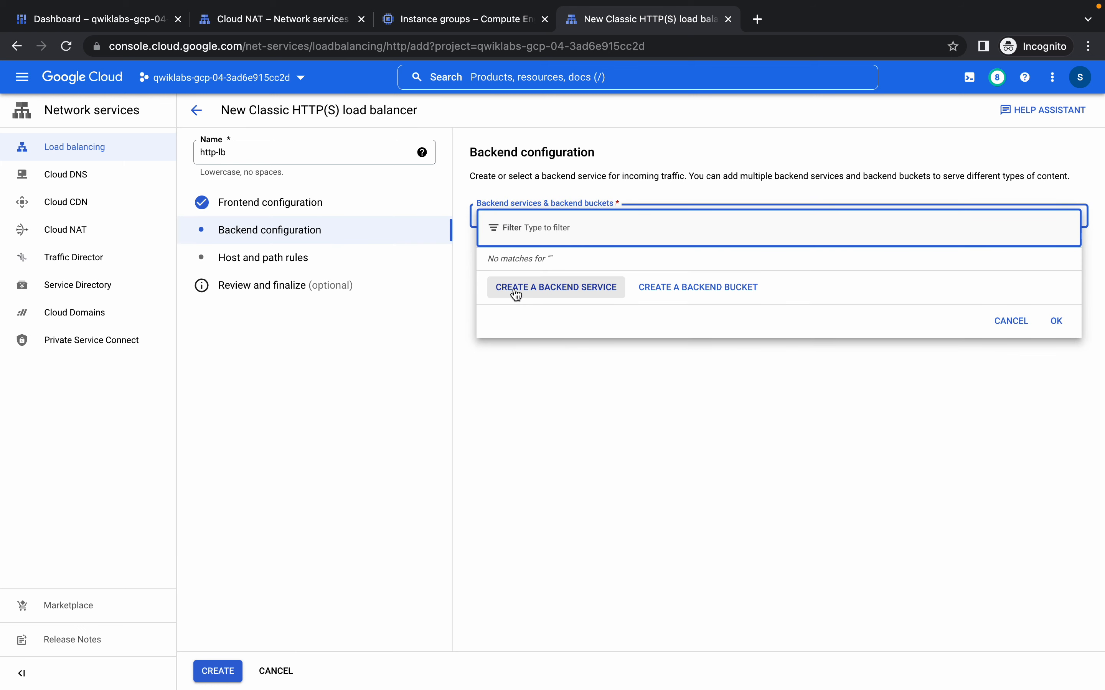
pyautogui.click(556, 288)
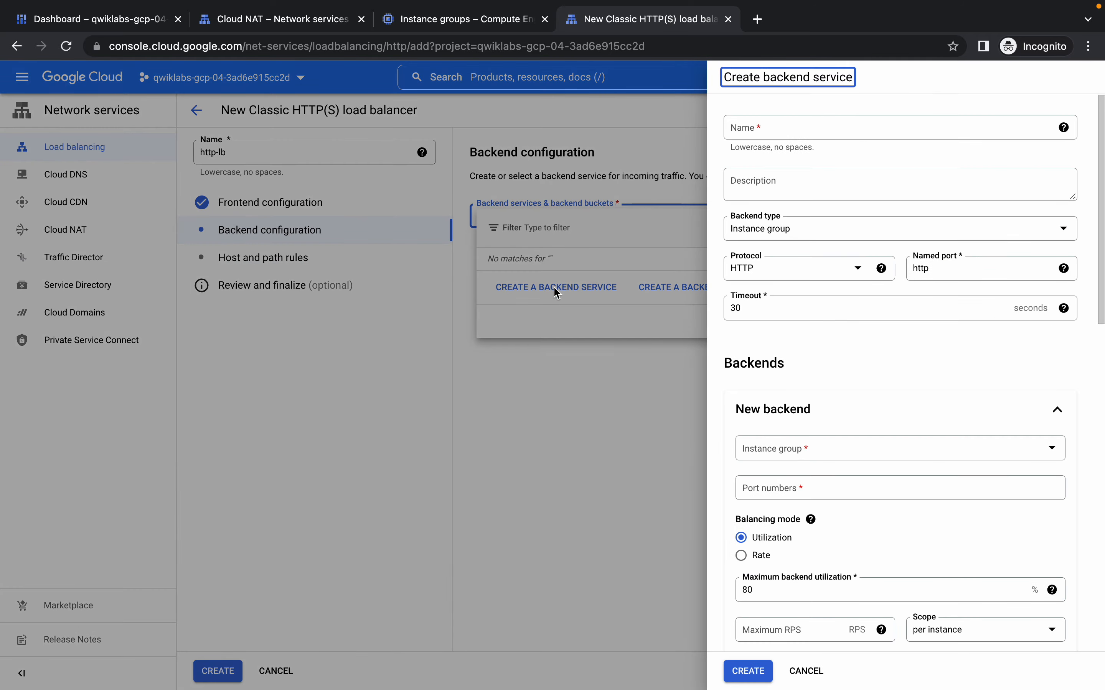
# Find the backend settings in the lab instructions, copy the specified name and name the backend service http-backend
pyautogui.hotkey('ctrl', 'Left')
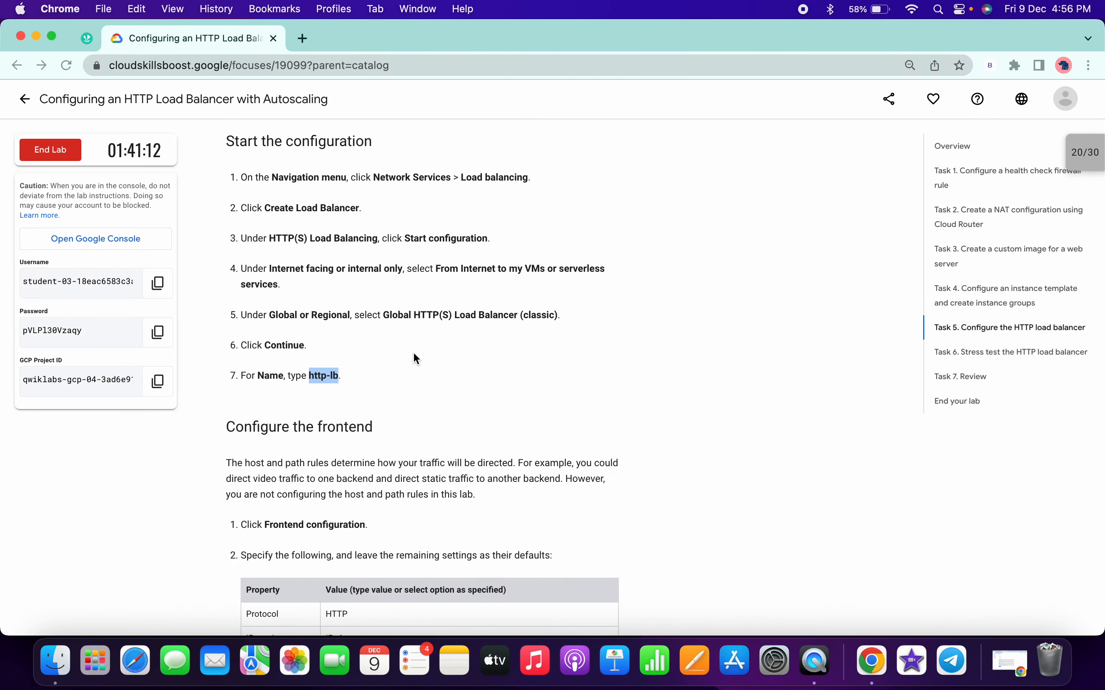
pyautogui.scroll(-10, 415, 400)
pyautogui.scroll(-7, 414, 400)
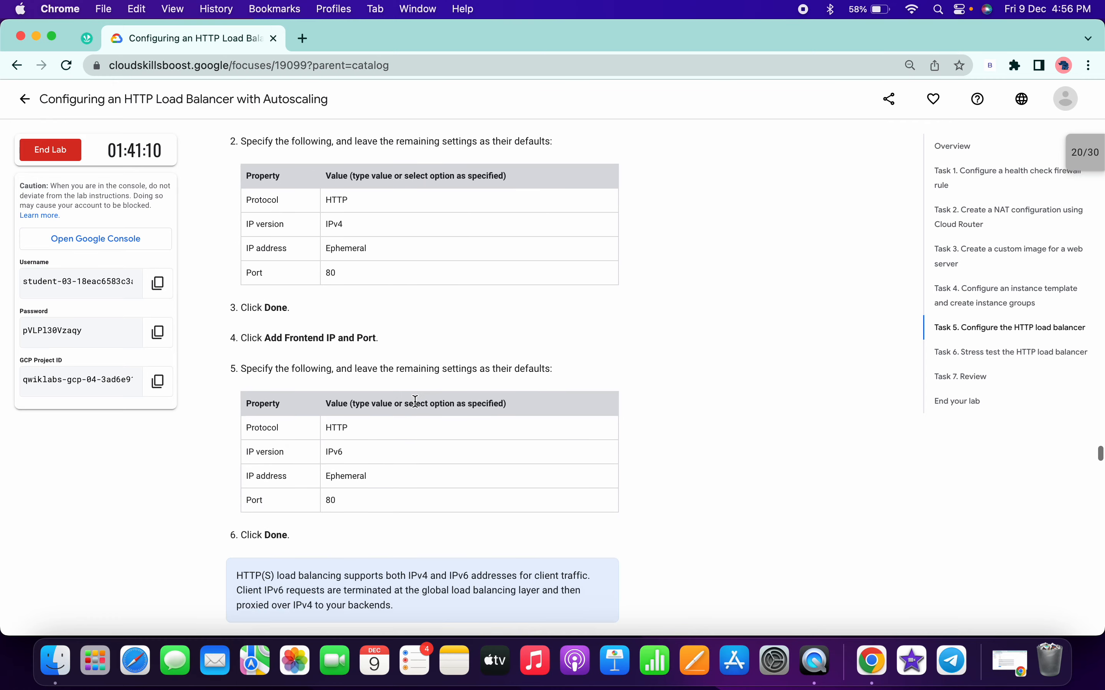
pyautogui.scroll(5, 431, 223)
pyautogui.scroll(-10, 359, 187)
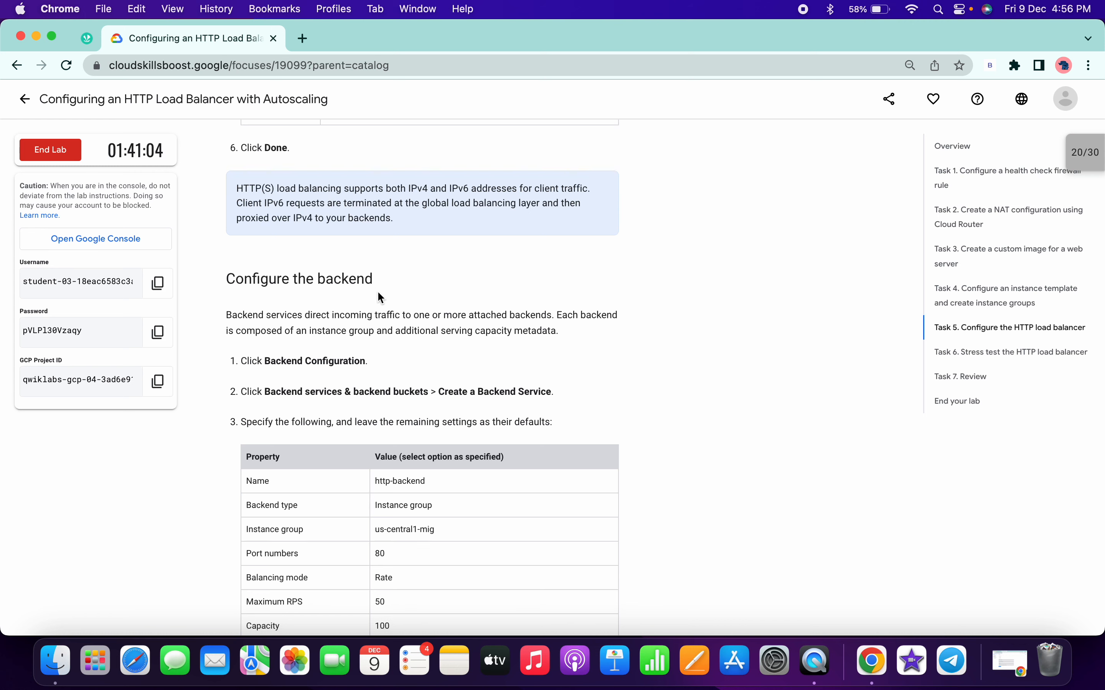
pyautogui.scroll(-3, 379, 297)
pyautogui.doubleClick(398, 354)
pyautogui.hotkey('ctrl', 'c')
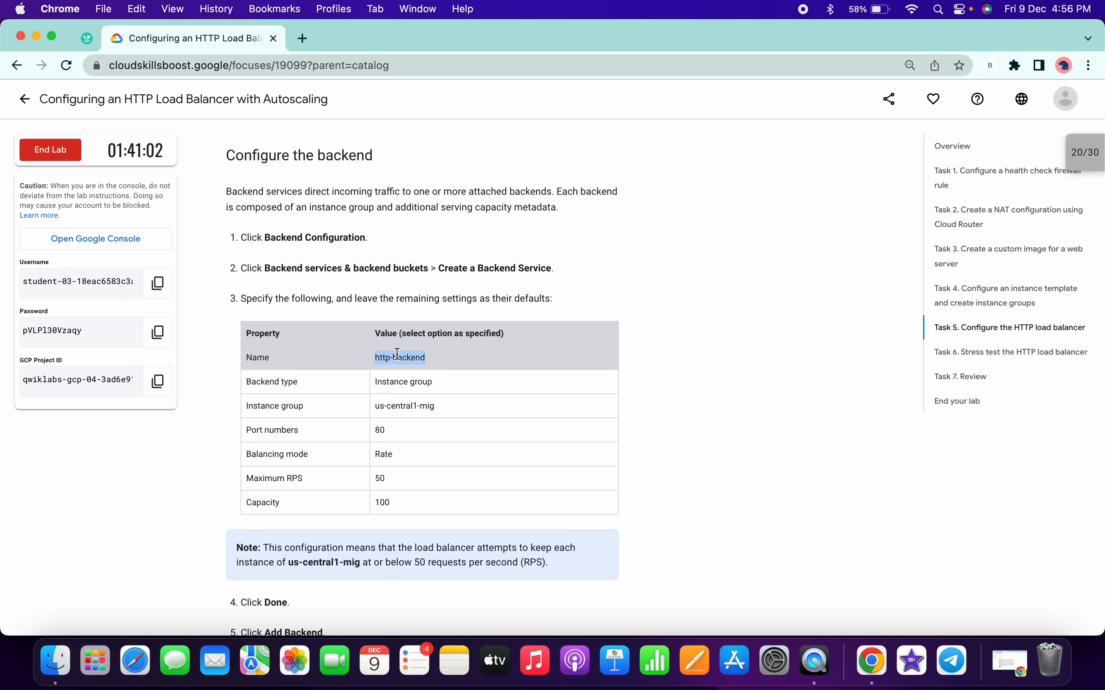
pyautogui.hotkey('ctrl', 'Right')
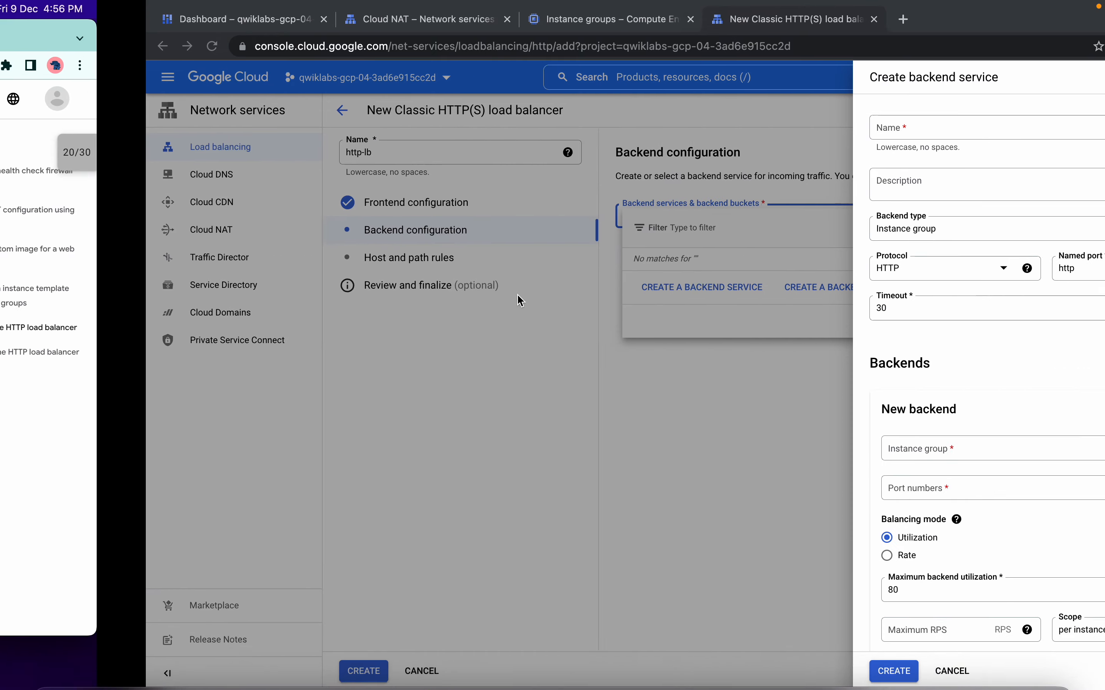
pyautogui.click(769, 126)
pyautogui.hotkey('ctrl', 'v')
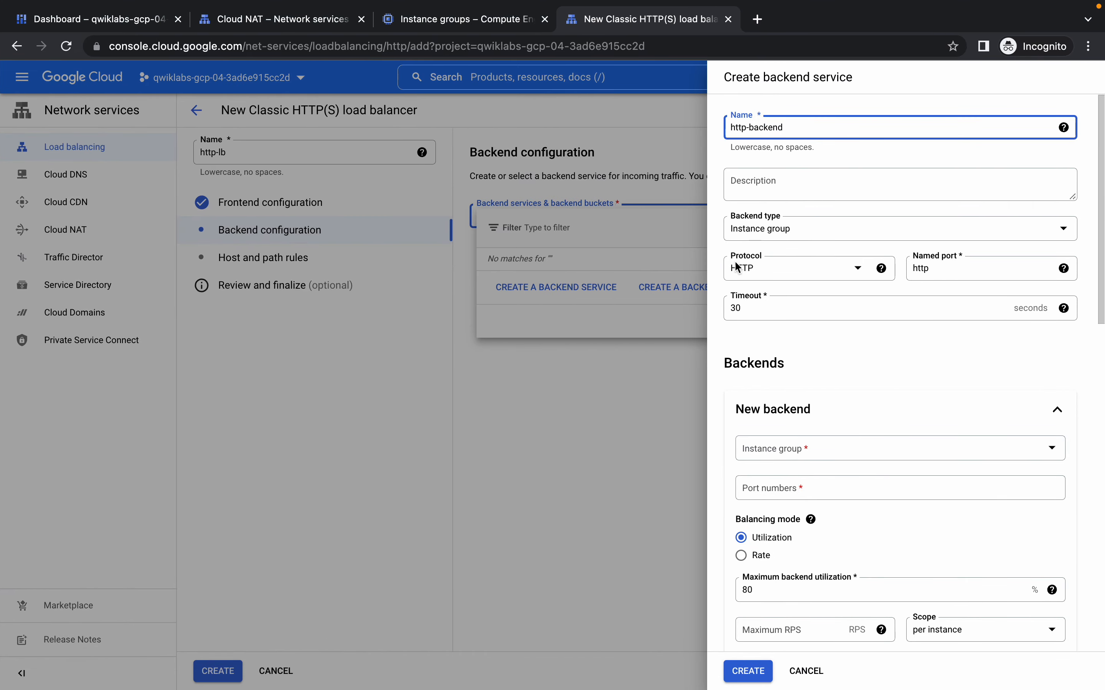
# Set the new backend's instance group to us-central1-mig and its port number to 80, checking the settings against the lab instructions
pyautogui.hotkey('ctrl', 'Left')
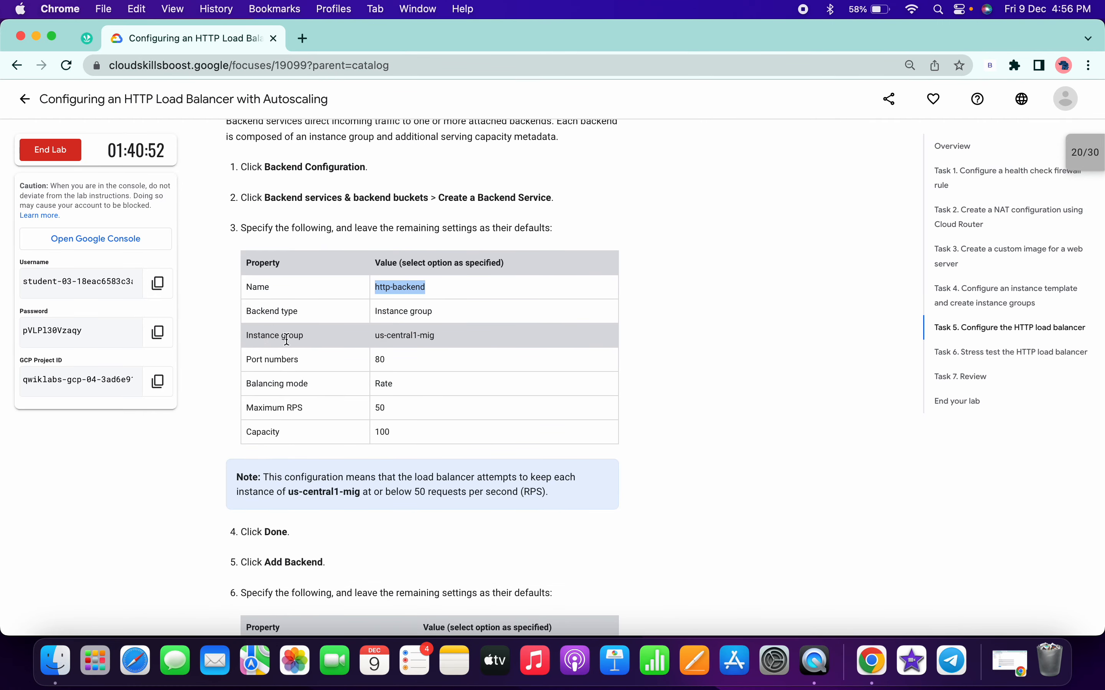
pyautogui.hotkey('ctrl', 'Right')
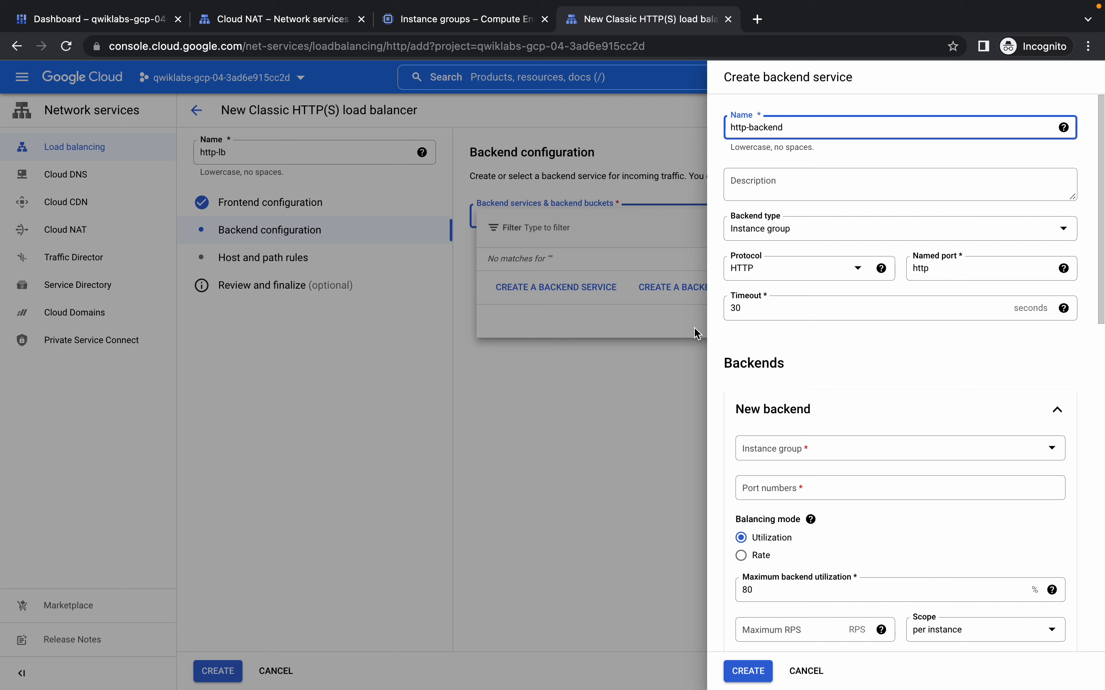
pyautogui.scroll(-3, 850, 279)
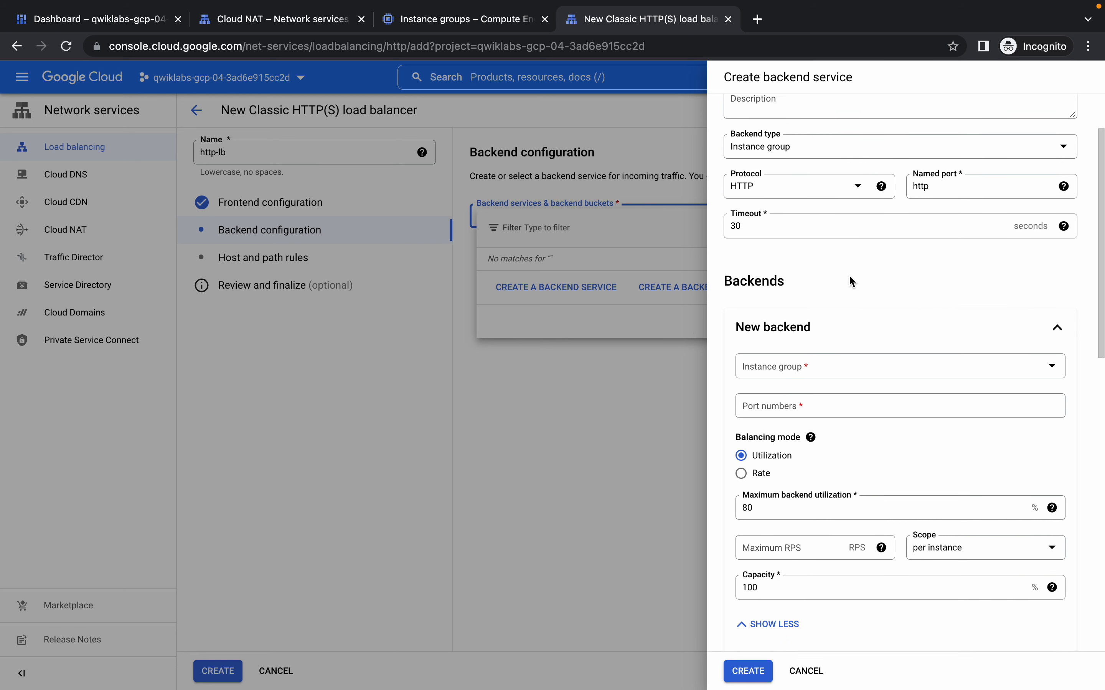
pyautogui.click(804, 323)
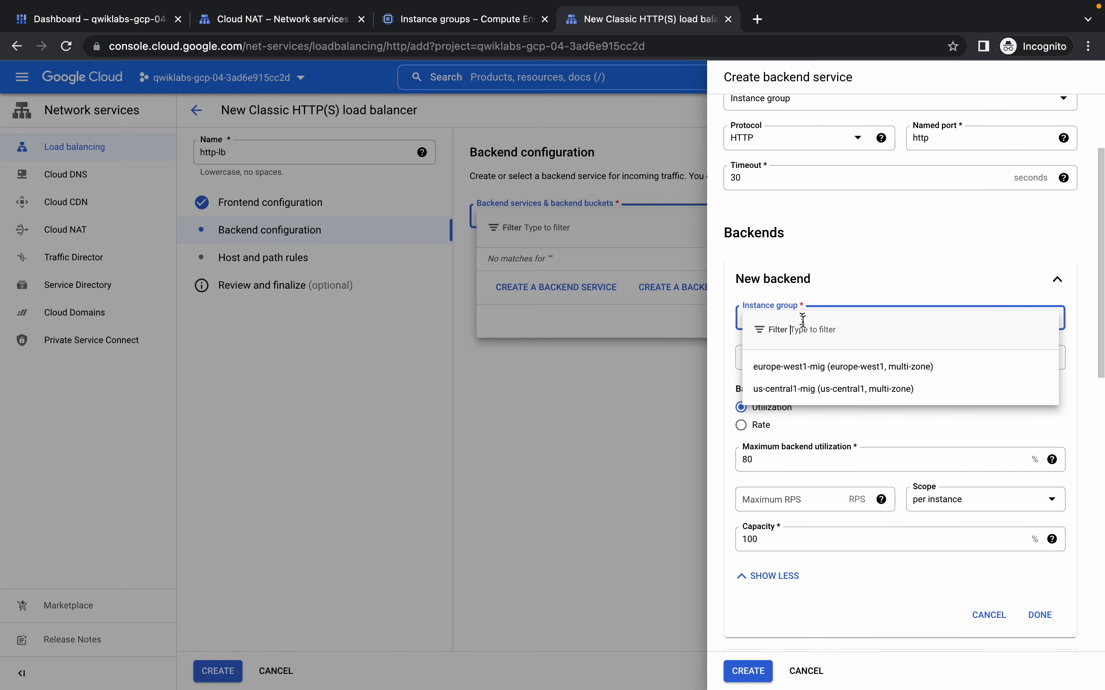
pyautogui.click(799, 389)
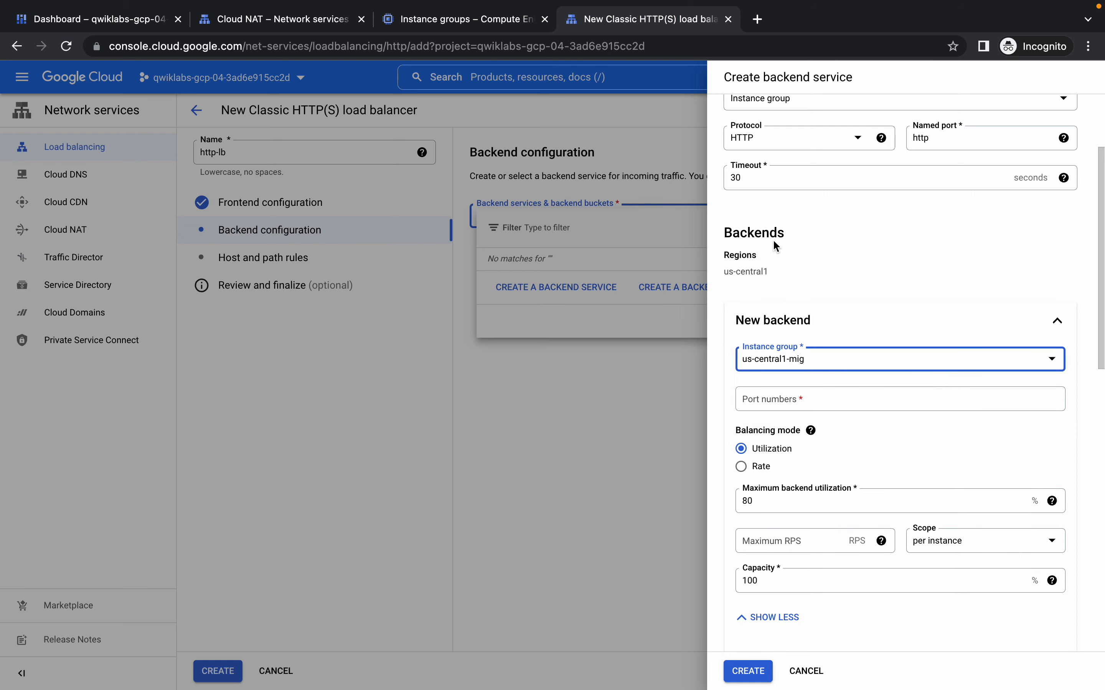
pyautogui.scroll(-1, 781, 328)
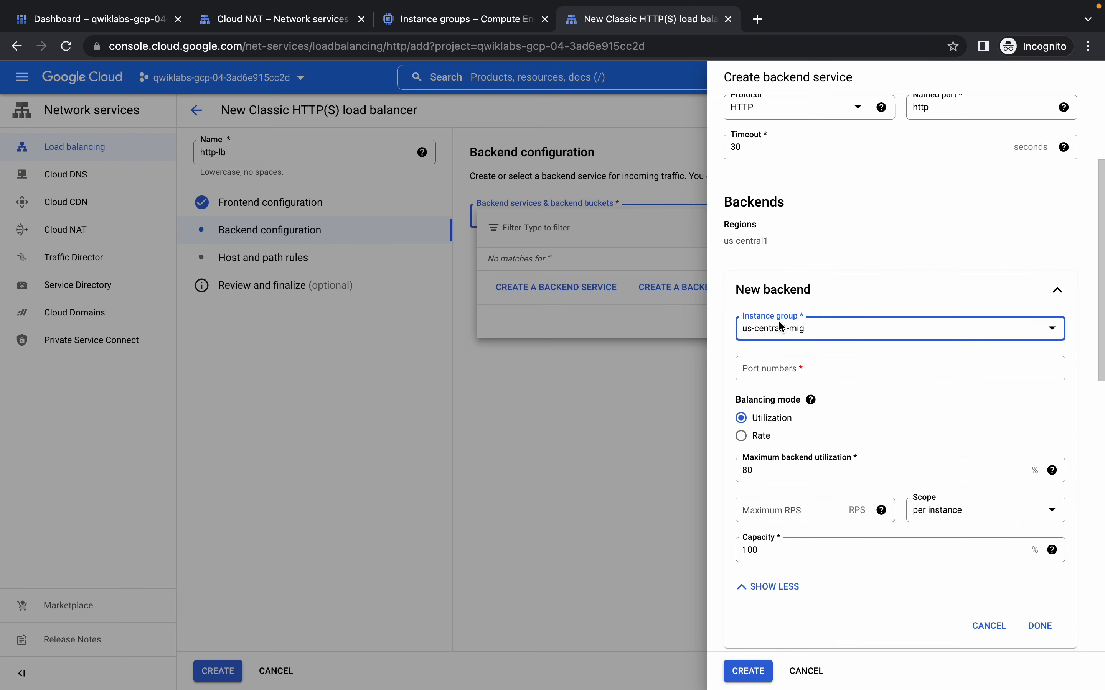
pyautogui.click(778, 376)
pyautogui.write('80')
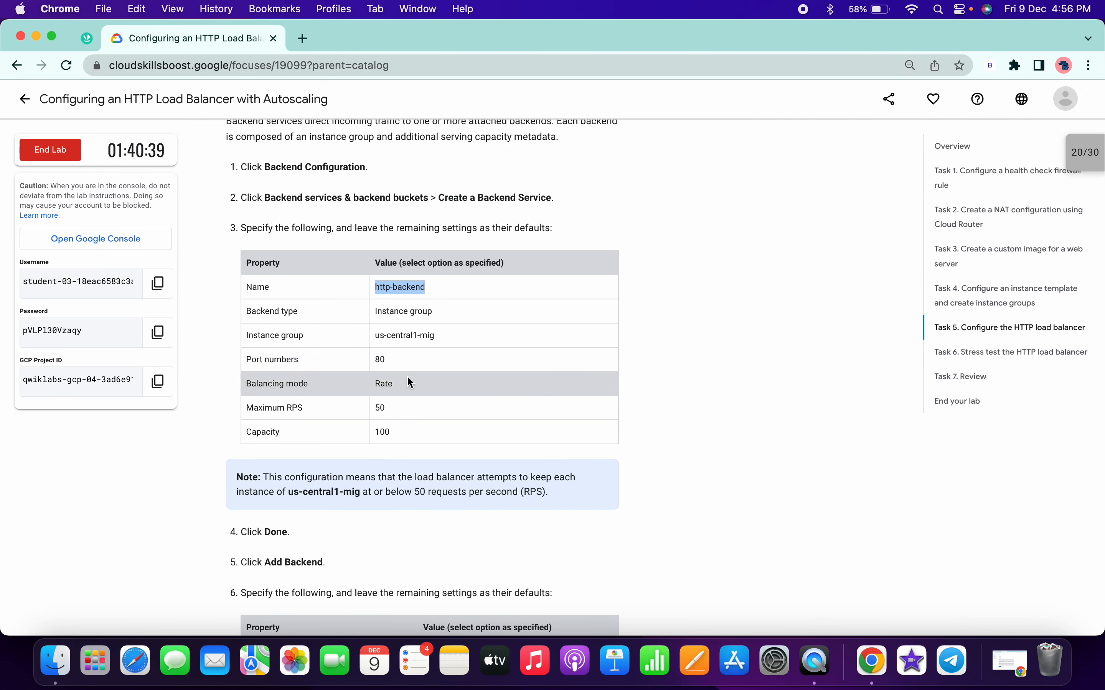
pyautogui.hotkey('ctrl', 'Right')
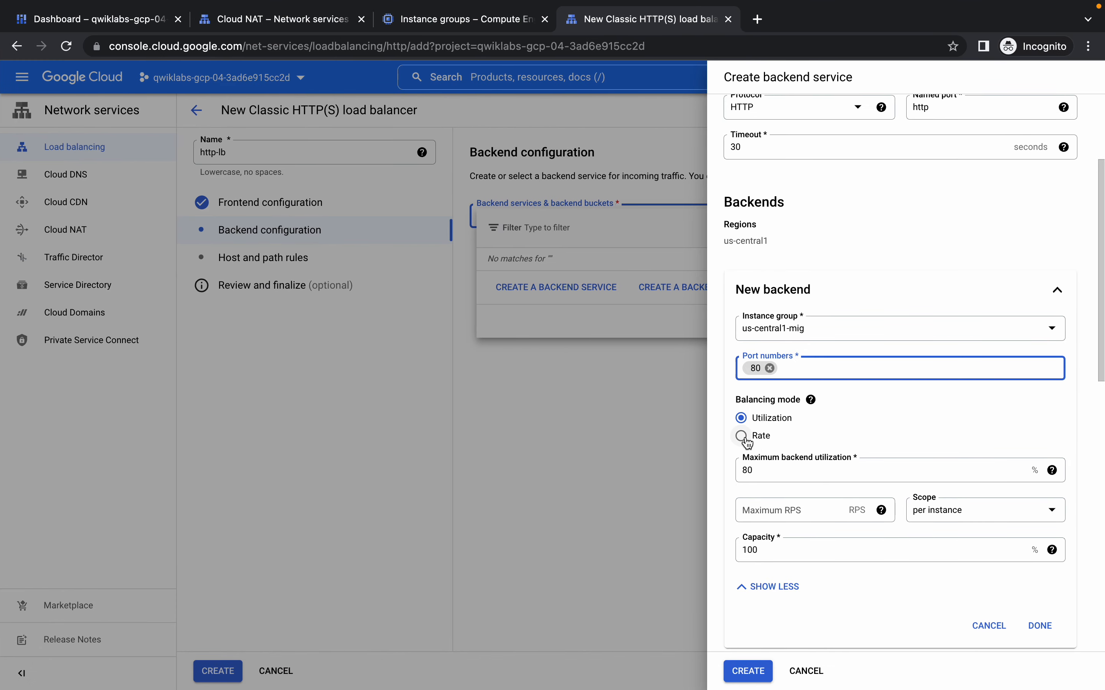
# Set the us-central1-mig backend's balancing mode to Rate with a maximum RPS of 50, keep capacity at 100, and finish the backend
pyautogui.click(742, 436)
pyautogui.click(766, 470)
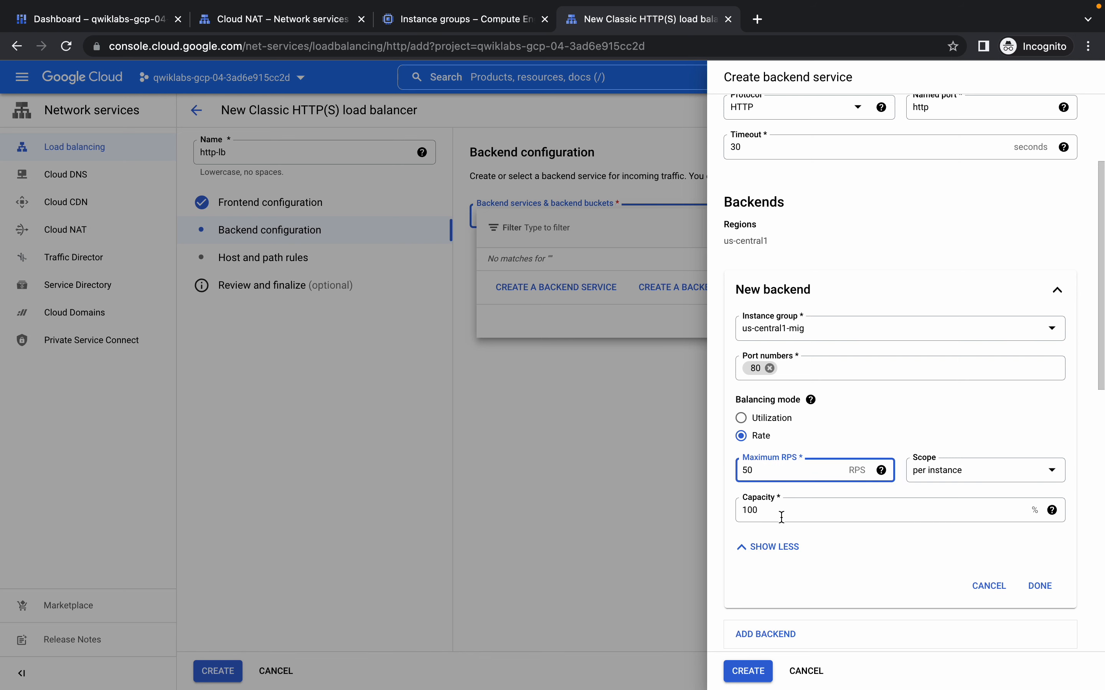
pyautogui.click(1042, 588)
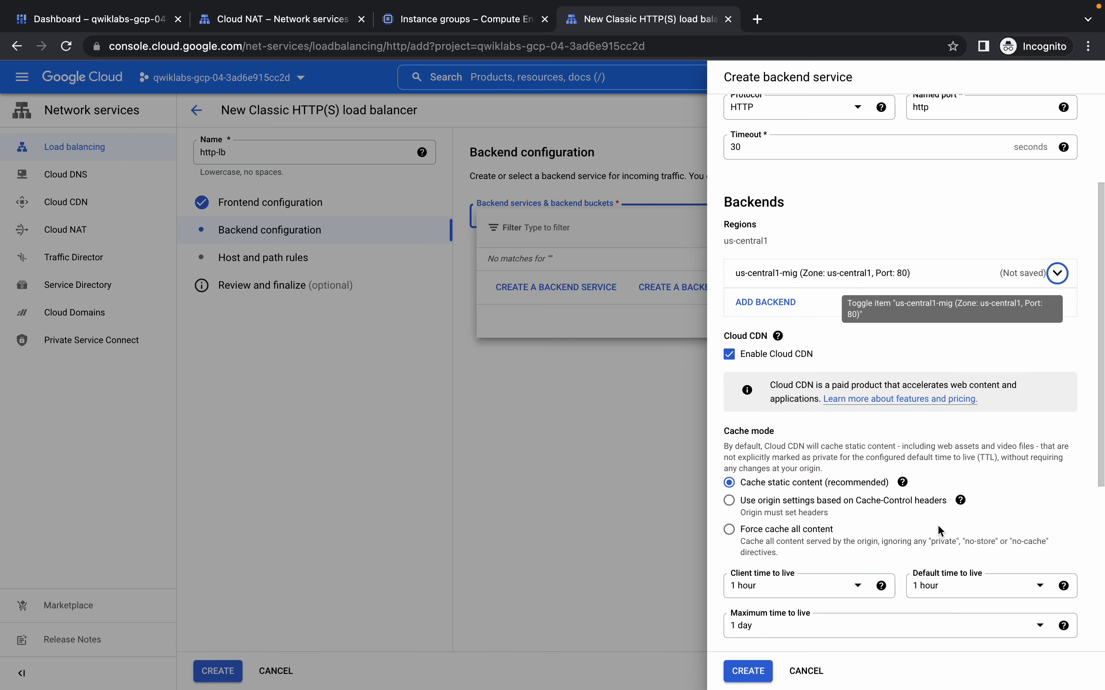
# Consult the lab instructions for the second backend and add one with instance group europe-west1-mig and port number 80
pyautogui.hotkey('ctrl', 'Left')
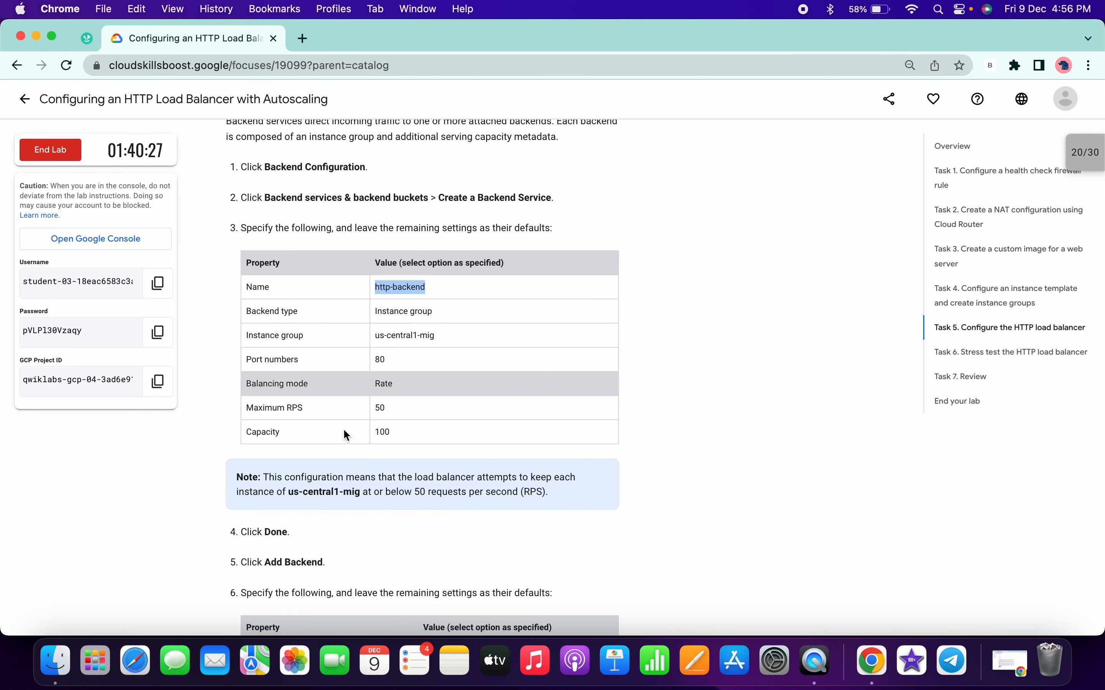
pyautogui.scroll(-3, 382, 506)
pyautogui.moveTo(265, 427); pyautogui.dragTo(322, 431)
pyautogui.hotkey('ctrl', 'Right')
pyautogui.scroll(-2, 977, 440)
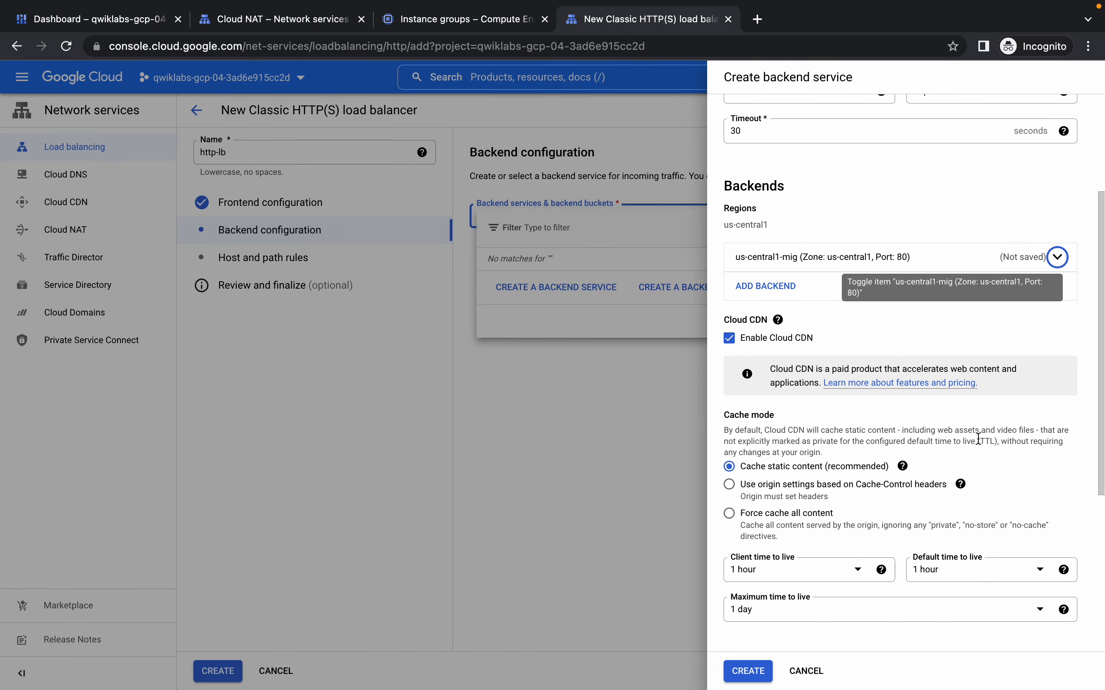
pyautogui.scroll(1, 978, 443)
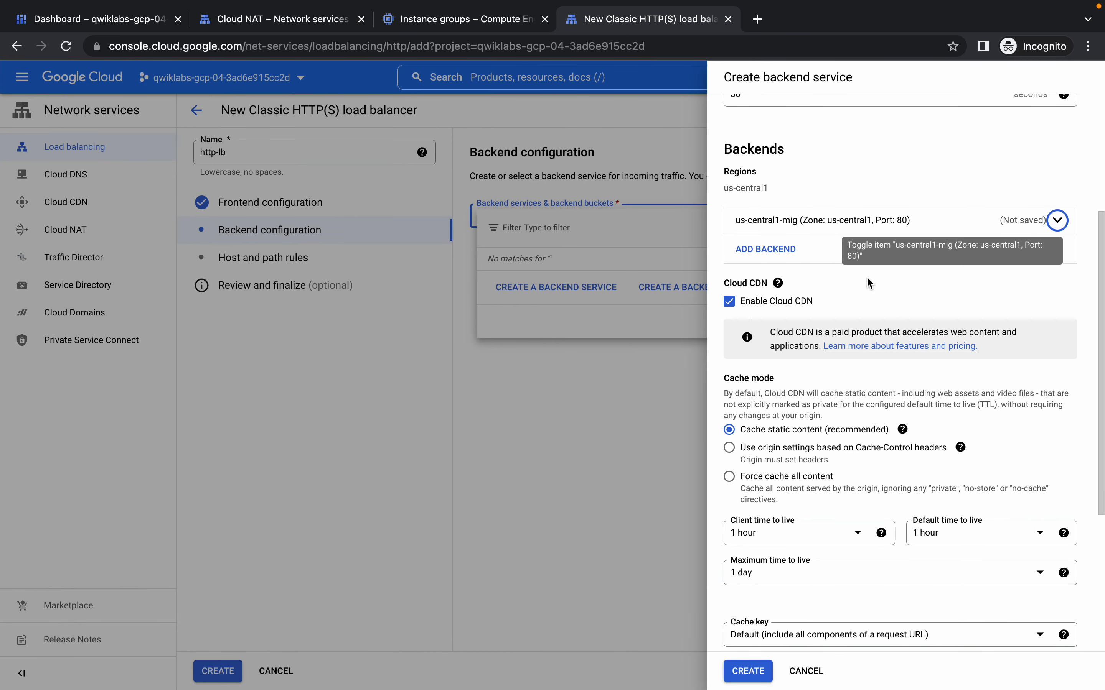
pyautogui.click(764, 253)
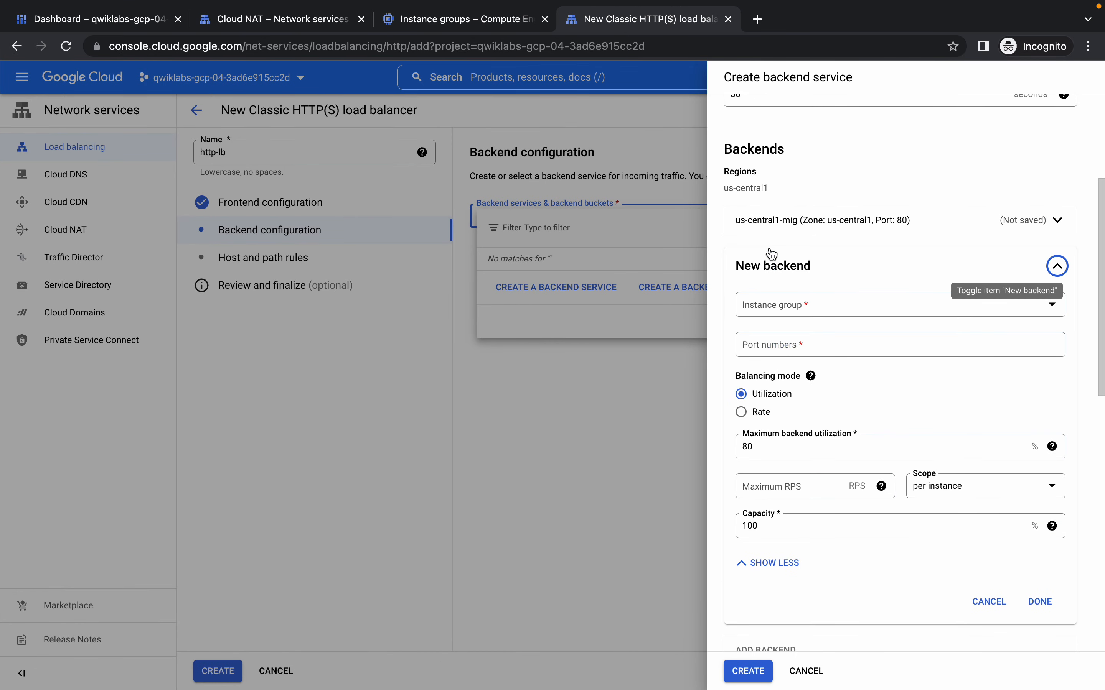
pyautogui.click(790, 306)
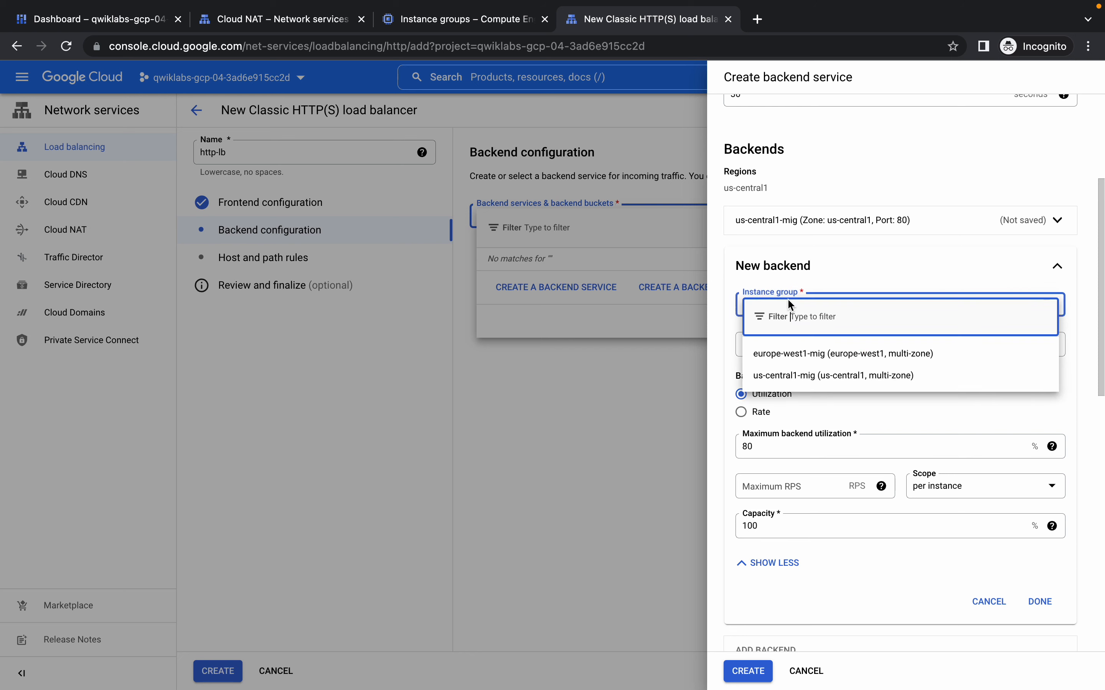
pyautogui.click(791, 354)
pyautogui.click(769, 343)
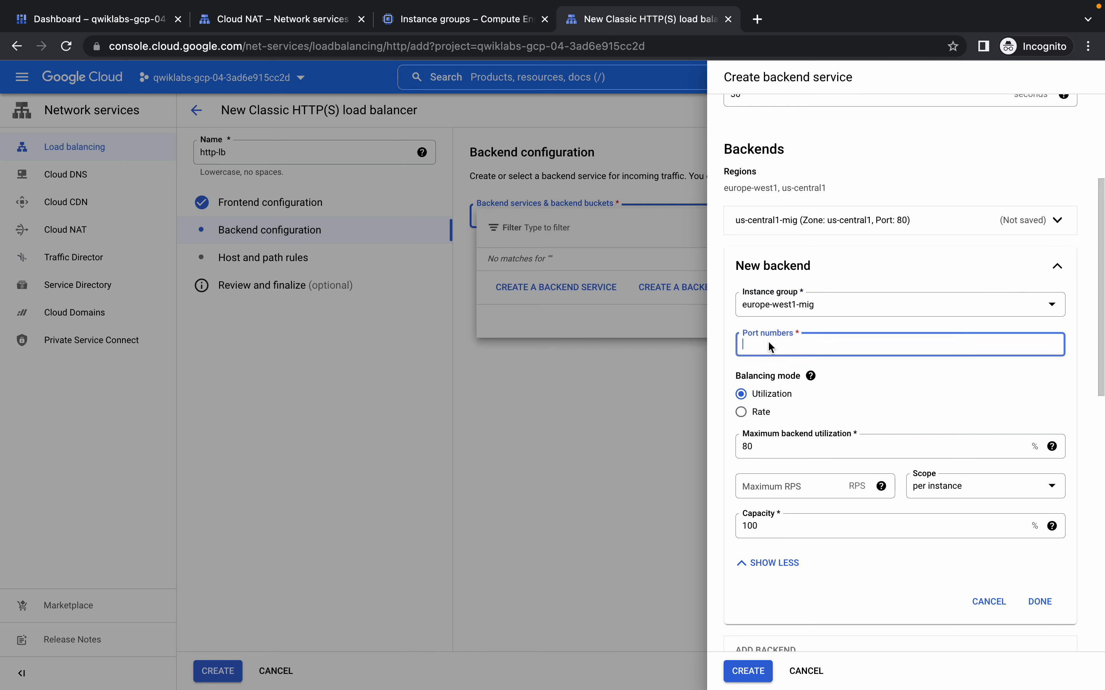
pyautogui.write('80')
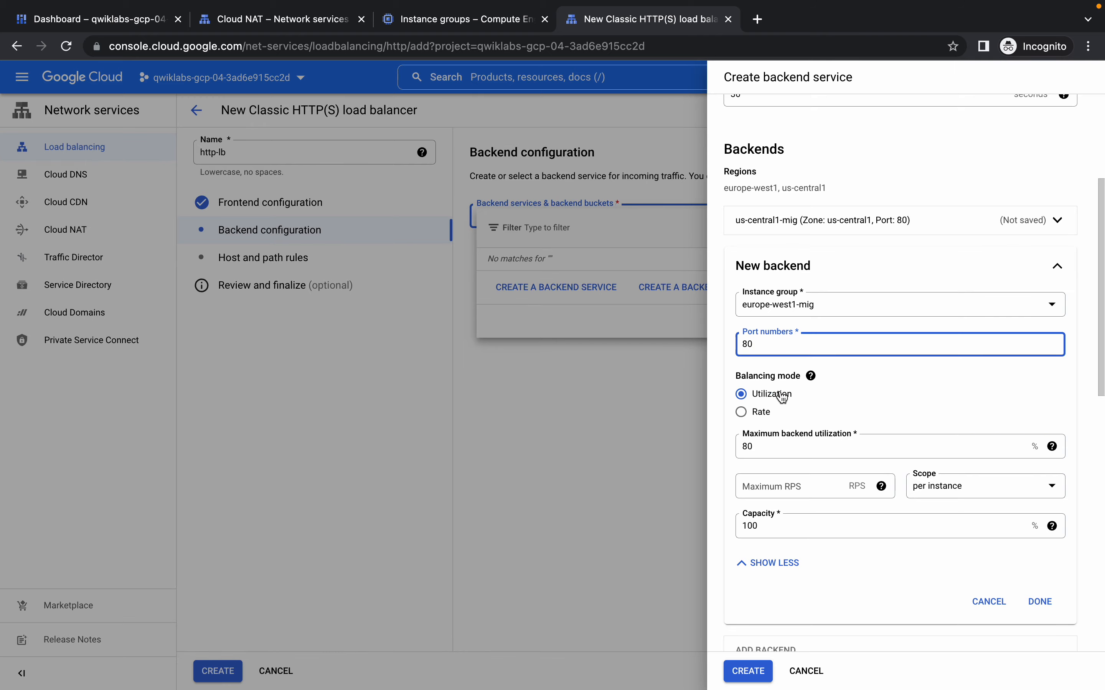
# Check the europe-west1-mig settings against the lab instructions, keep Utilization mode, maximum utilization 80 and capacity 100, and finish the backend
pyautogui.hotkey('ctrl', 'Left')
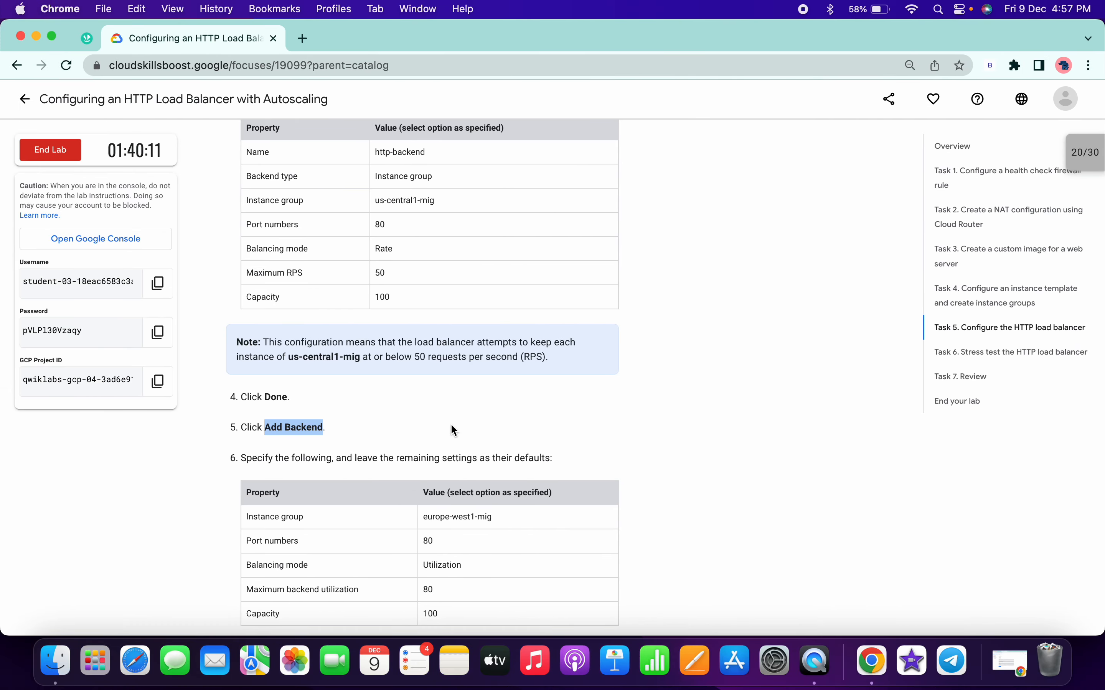
pyautogui.scroll(-5, 467, 410)
pyautogui.hotkey('ctrl', 'Right')
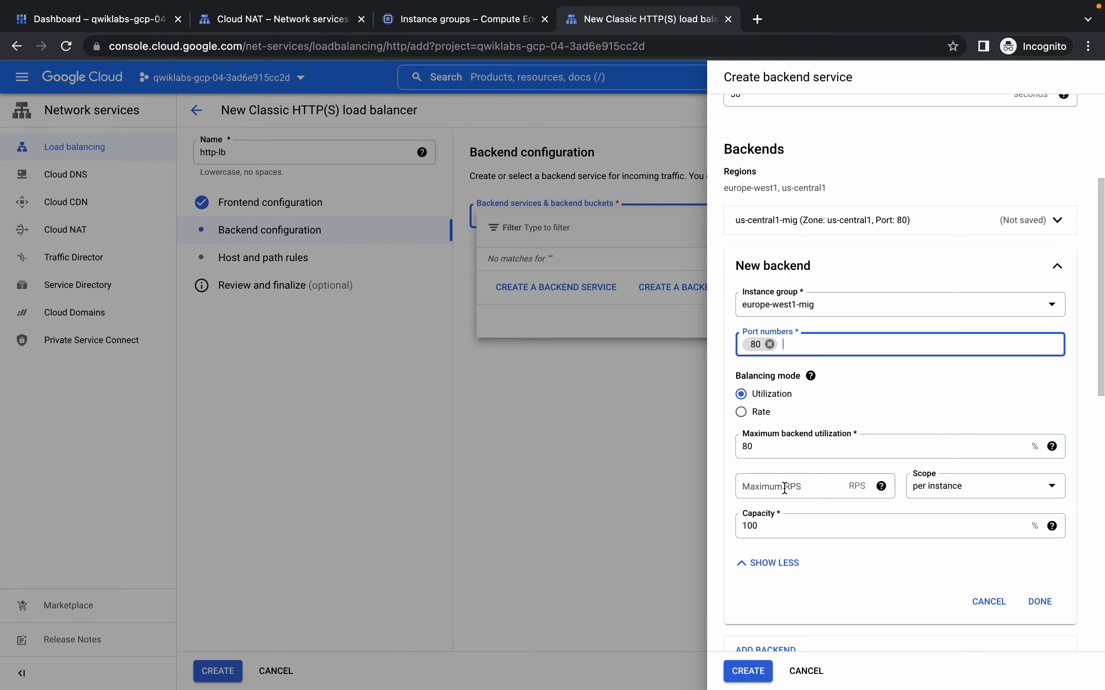
pyautogui.click(785, 488)
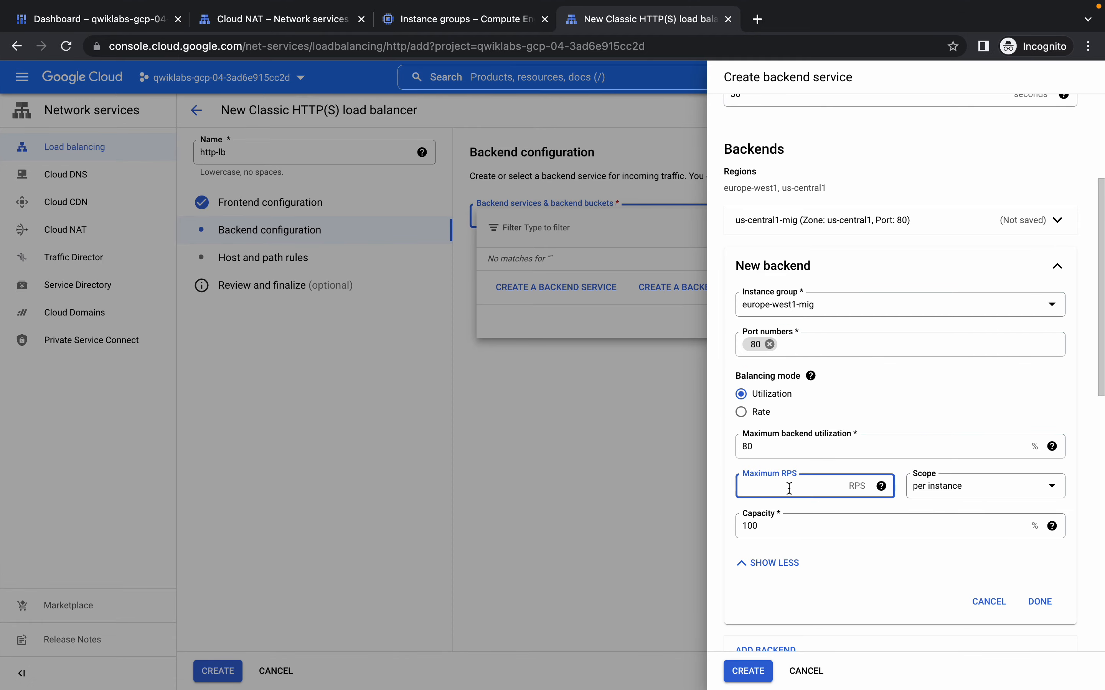
pyautogui.hotkey('ctrl', 'Left')
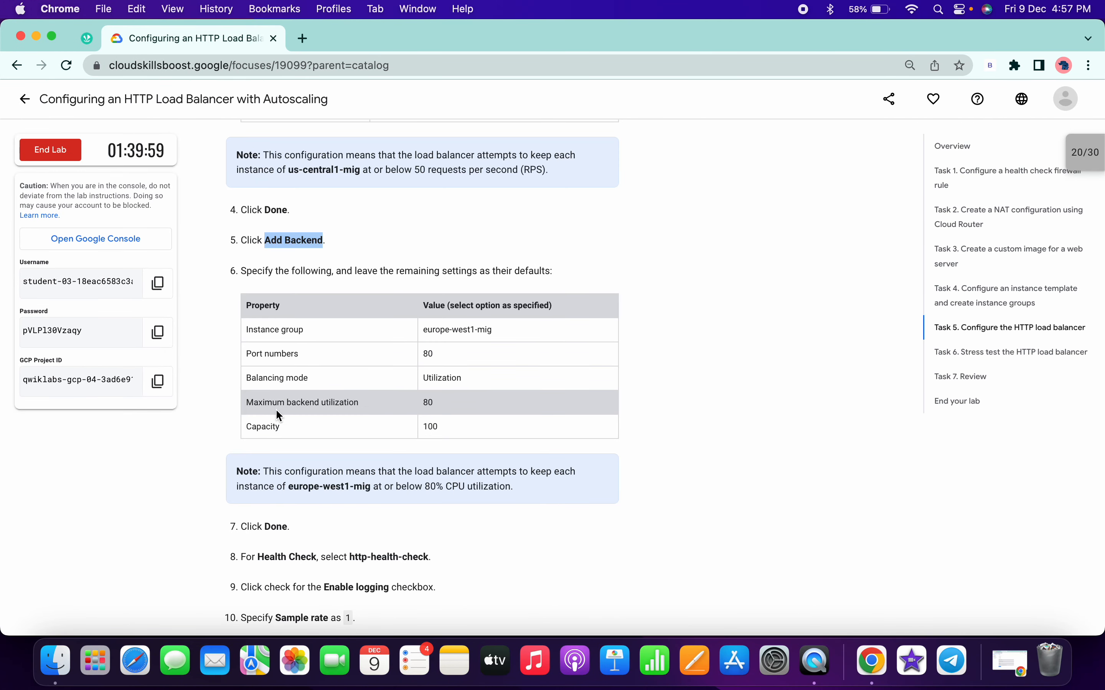
pyautogui.hotkey('ctrl', 'Right')
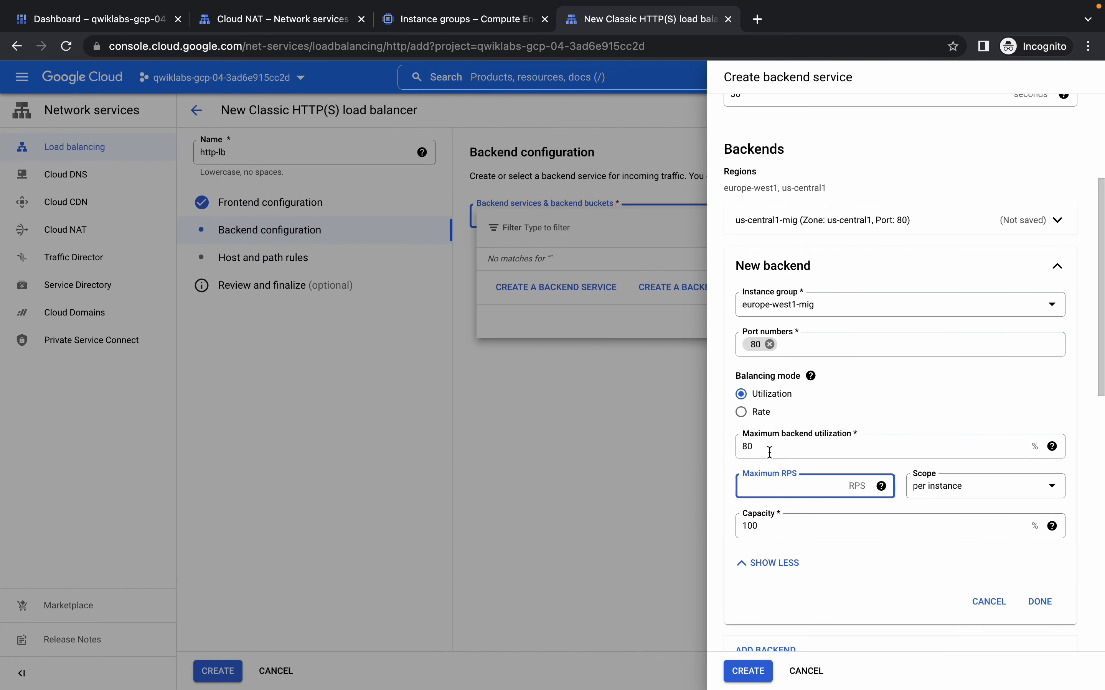
pyautogui.hotkey('ctrl', 'Left')
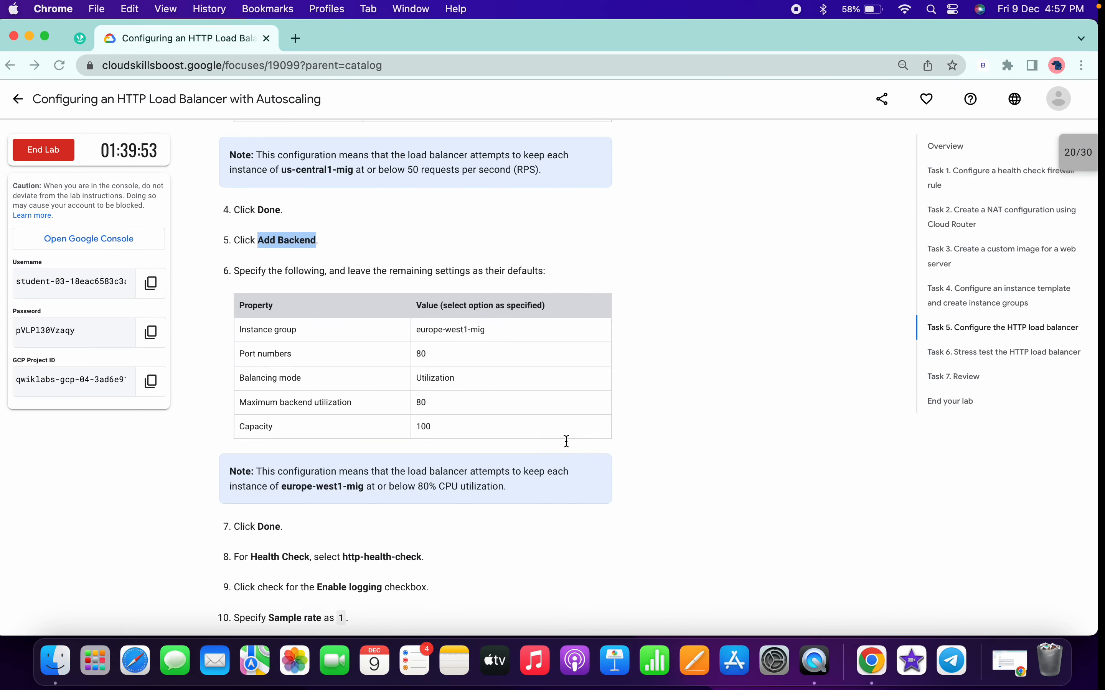
pyautogui.hotkey('ctrl', 'Right')
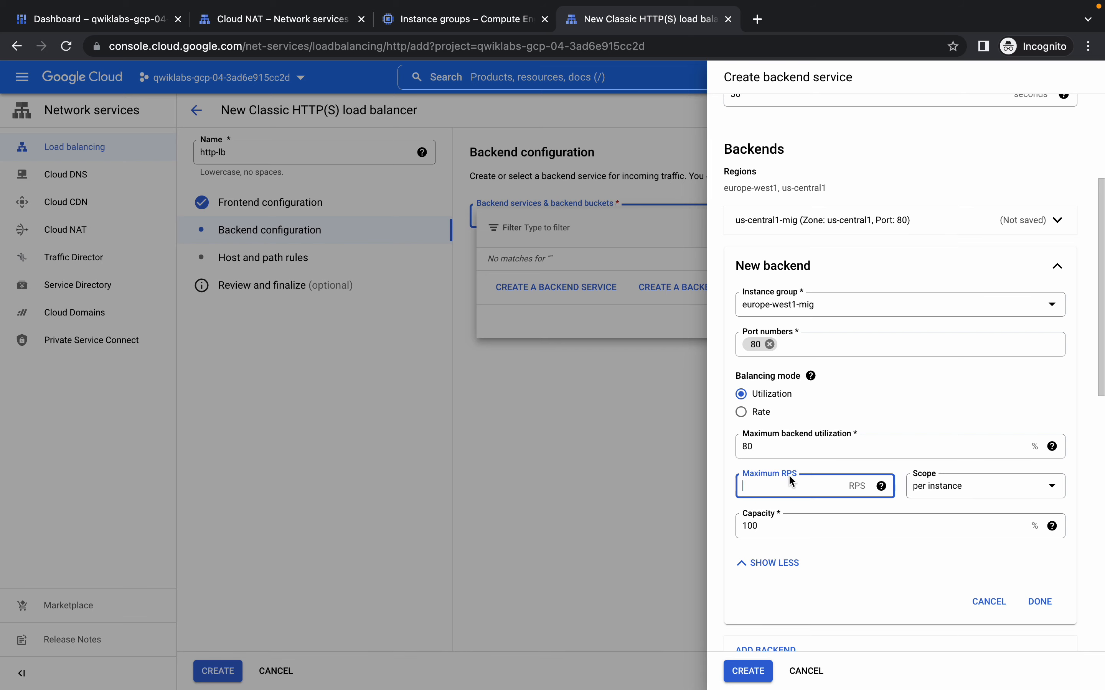
pyautogui.hotkey('ctrl', 'Left')
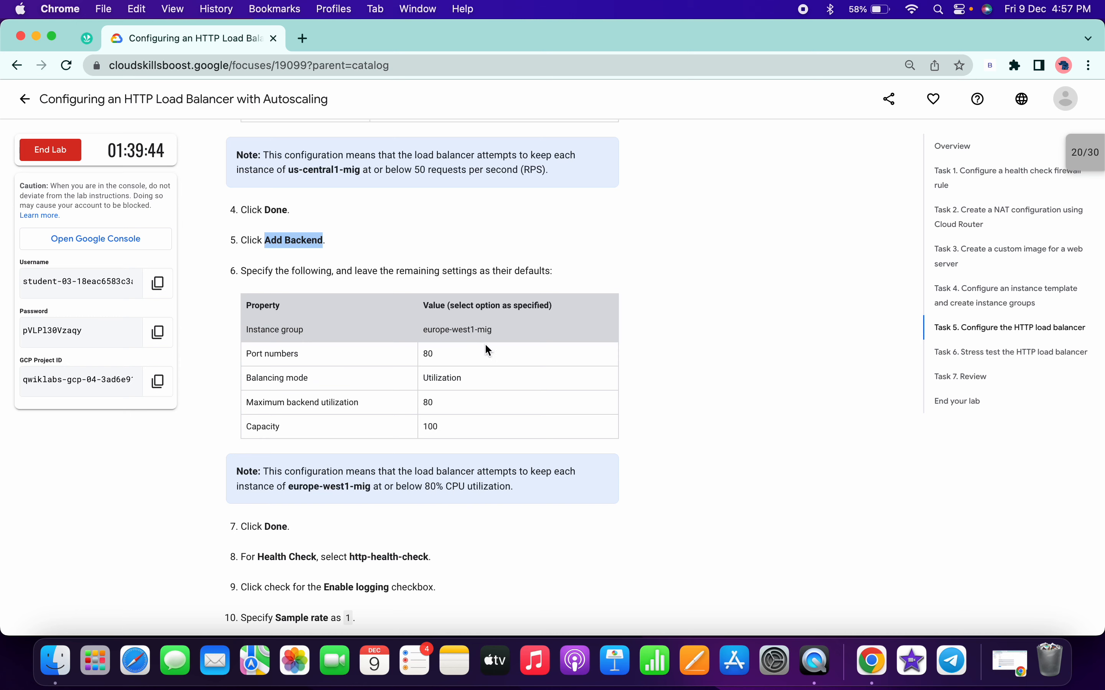
pyautogui.hotkey('ctrl', 'Right')
pyautogui.scroll(-3, 979, 461)
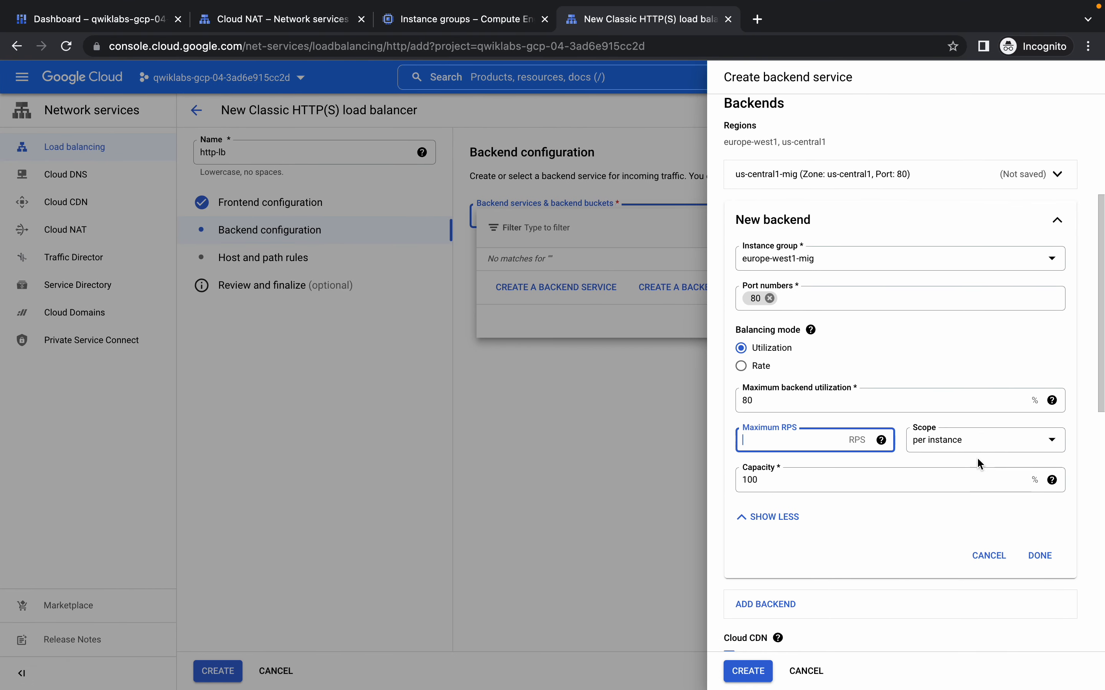
pyautogui.click(1039, 529)
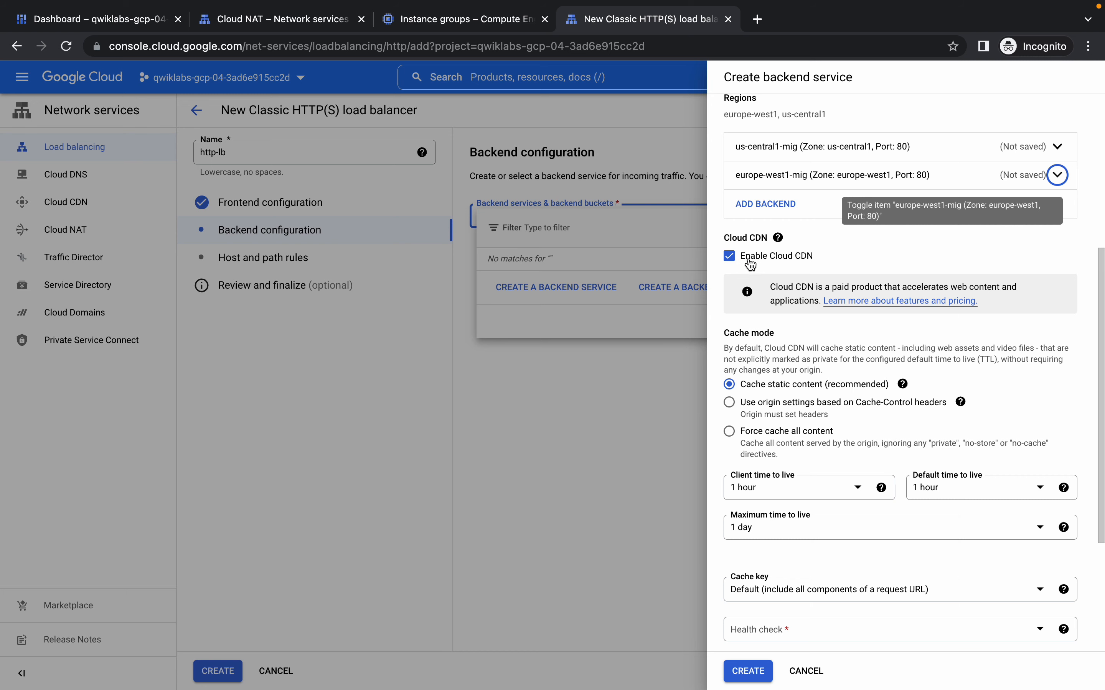
# Look up the remaining backend settings in the lab instructions, choose http-health-check as the health check and enable logging
pyautogui.scroll(-3, 770, 288)
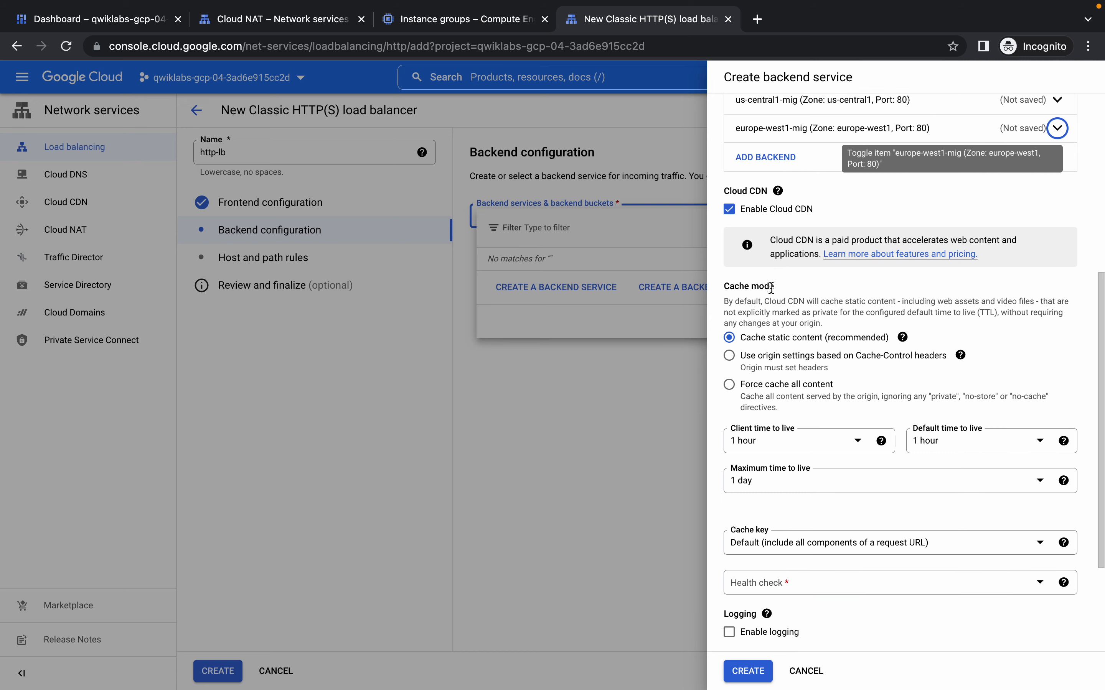
pyautogui.scroll(2, 770, 288)
pyautogui.hotkey('ctrl', 'Left')
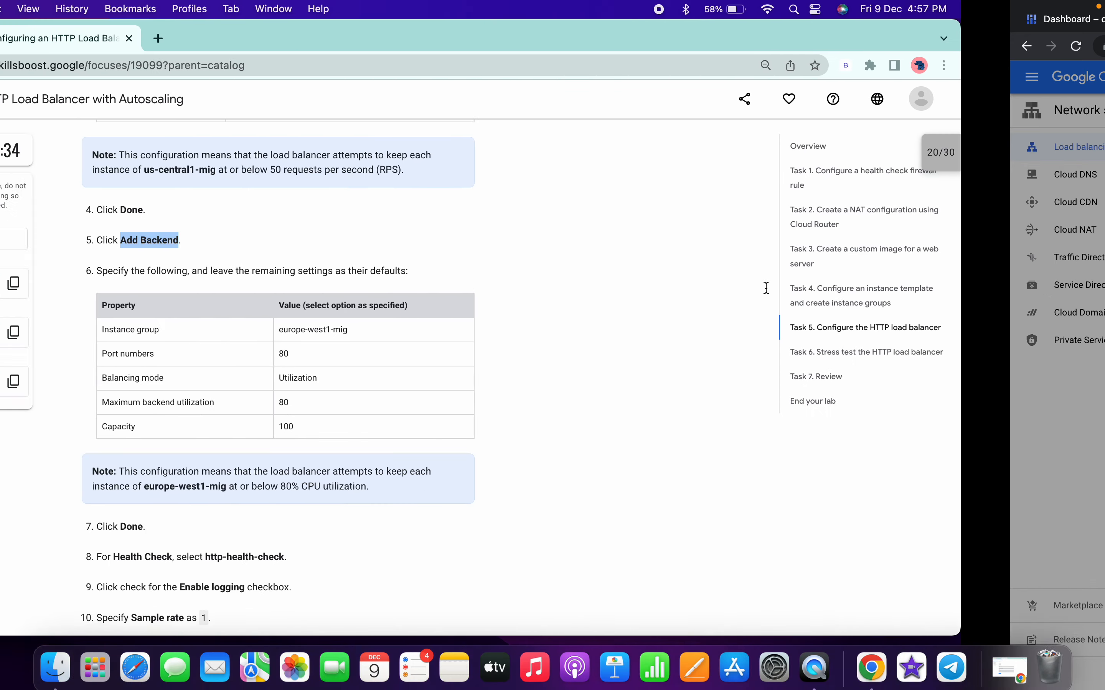
pyautogui.scroll(-1, 492, 403)
pyautogui.scroll(-3, 494, 406)
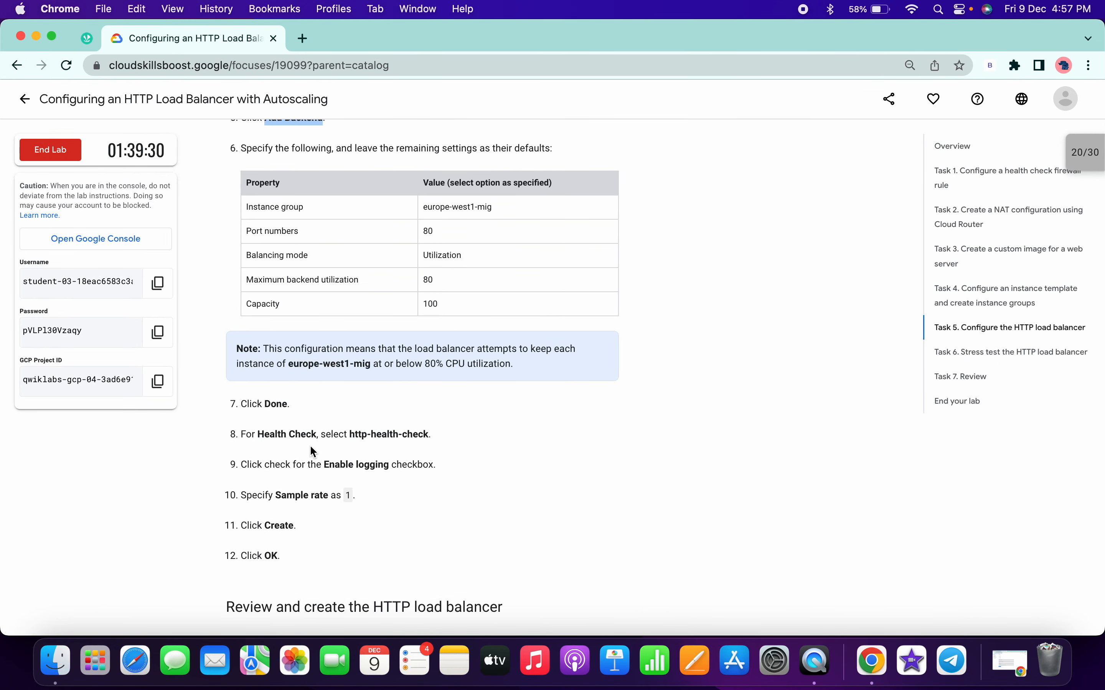
pyautogui.hotkey('ctrl', 'Right')
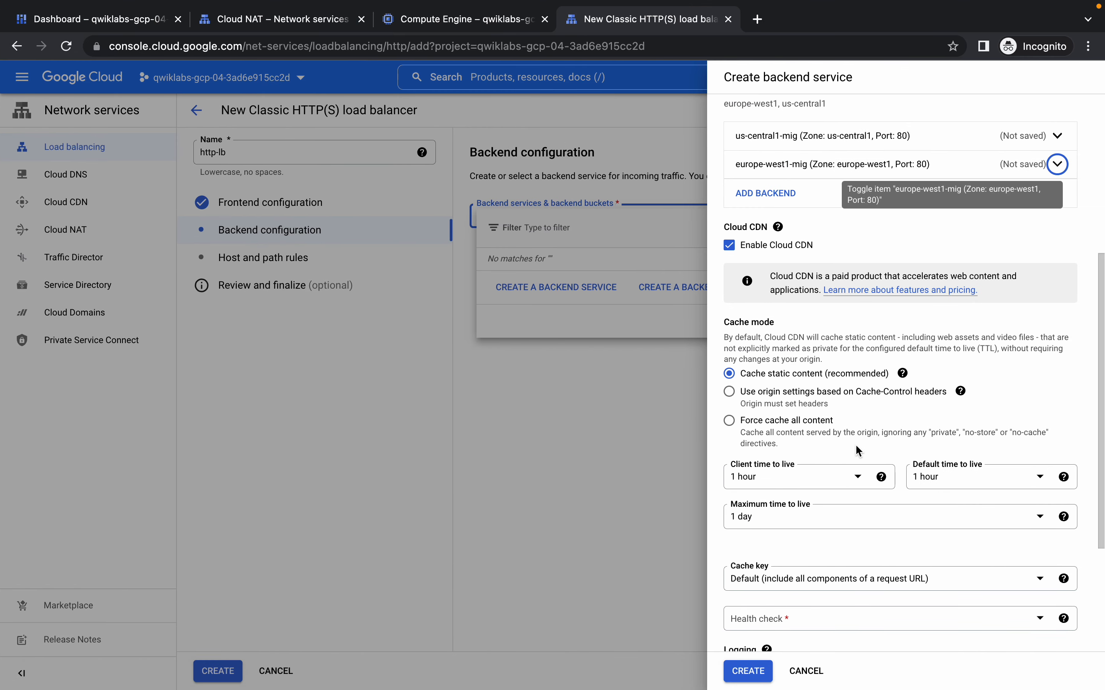
pyautogui.scroll(-4, 857, 450)
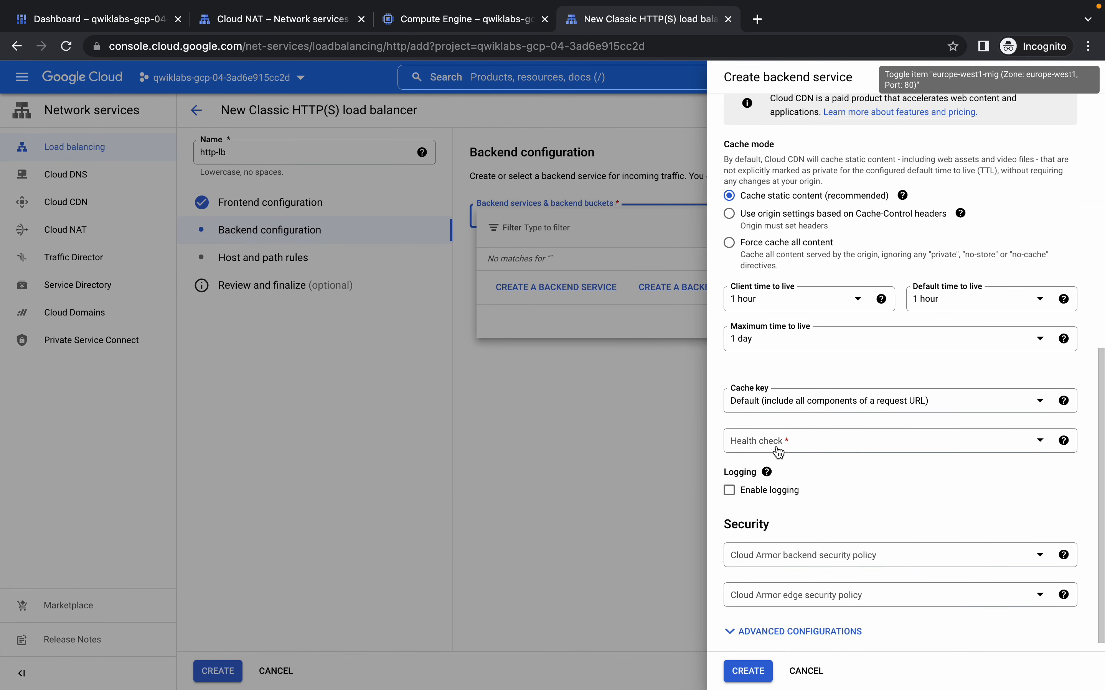
pyautogui.click(778, 451)
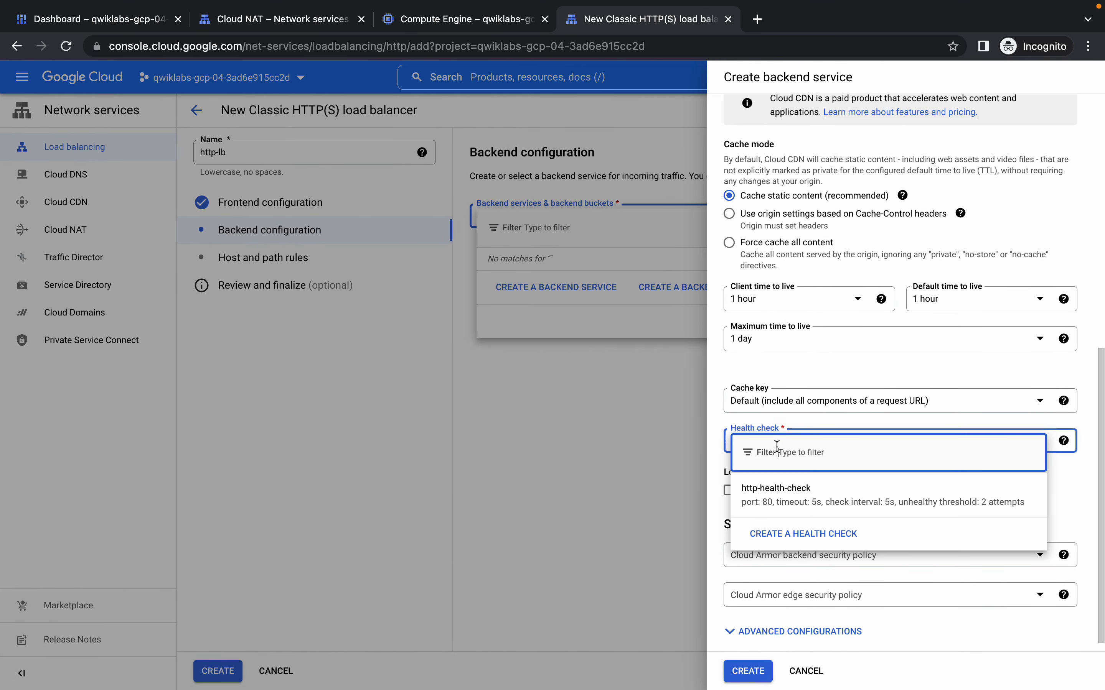
pyautogui.click(786, 496)
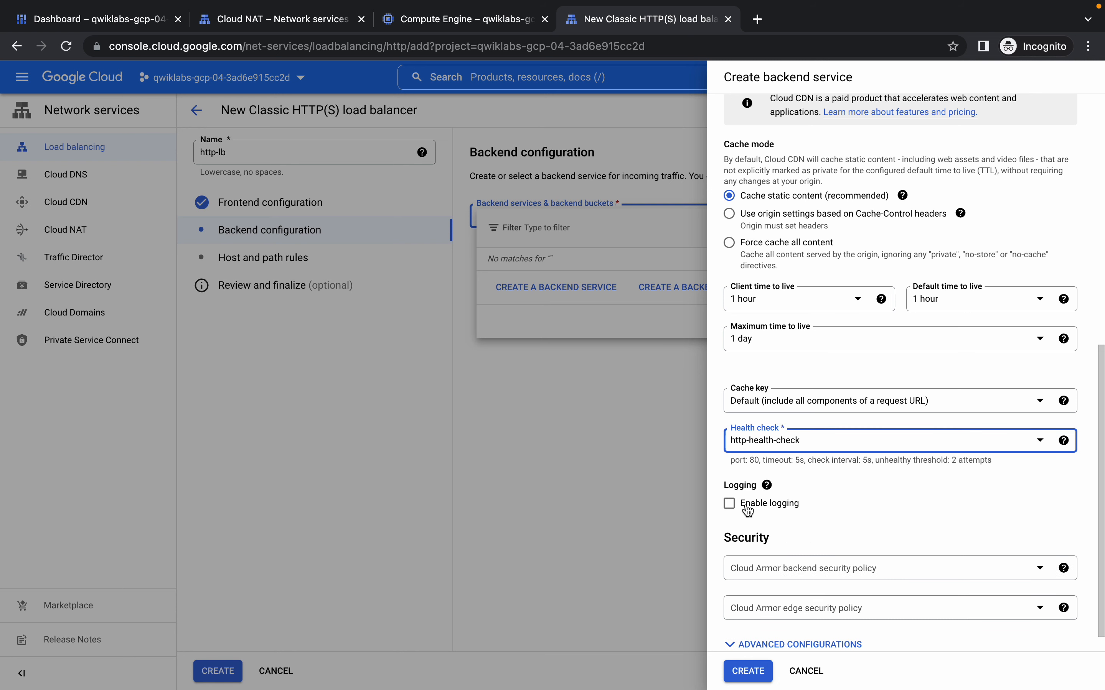
pyautogui.click(730, 504)
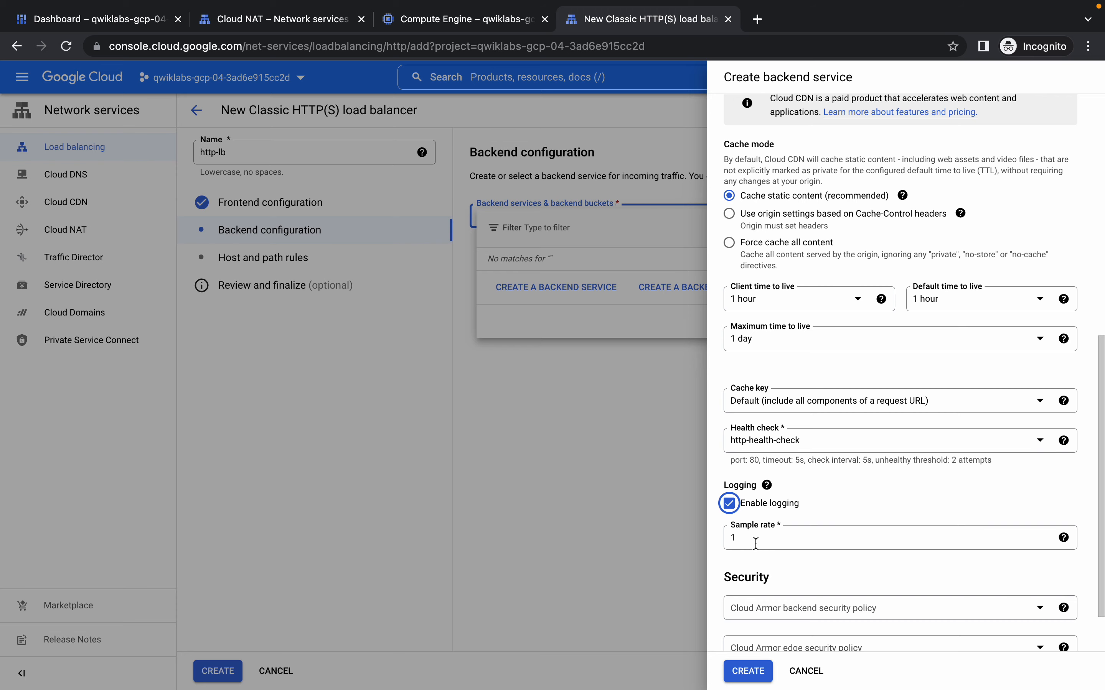
# Review the backend service settings against the lab instructions, create http-backend and confirm it as the load balancer's backend service
pyautogui.hotkey('ctrl', 'Left')
pyautogui.scroll(-5, 334, 412)
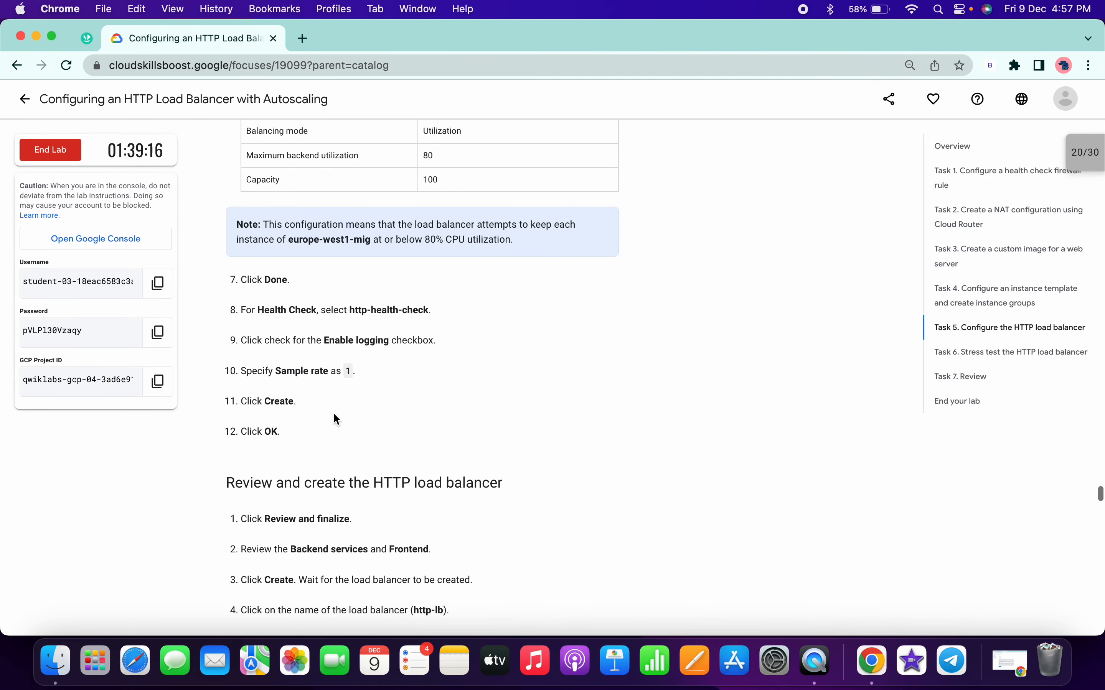
pyautogui.hotkey('ctrl', 'Right')
pyautogui.scroll(-2, 911, 558)
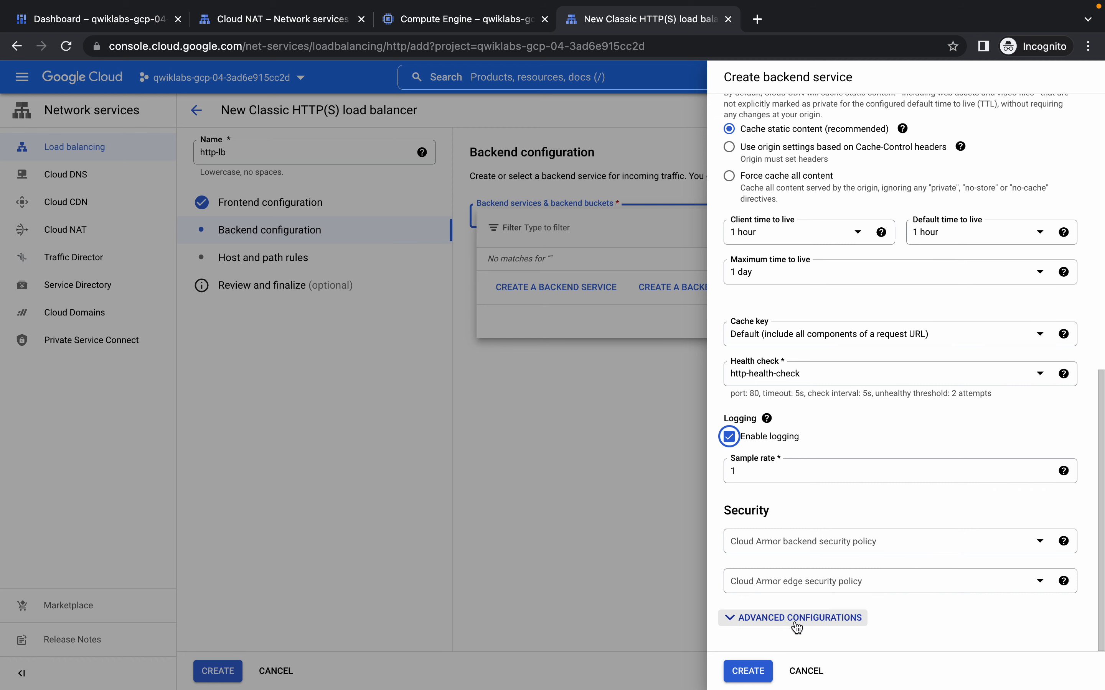
pyautogui.scroll(1, 839, 596)
pyautogui.scroll(10, 839, 596)
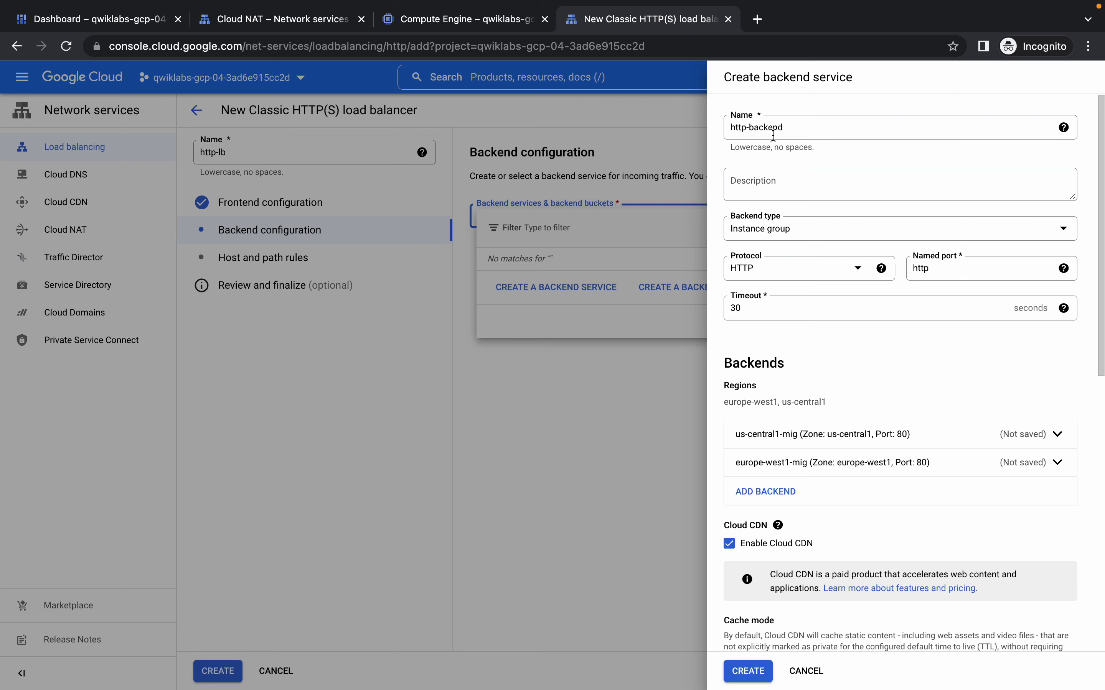
pyautogui.scroll(-3, 884, 216)
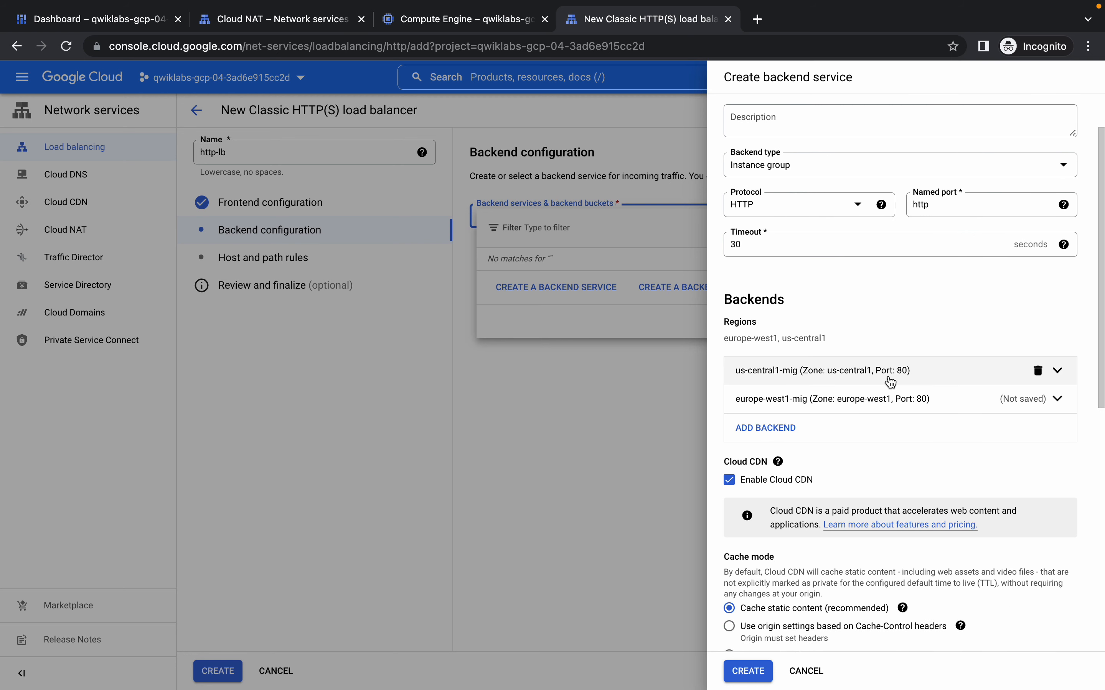
pyautogui.scroll(-6, 890, 341)
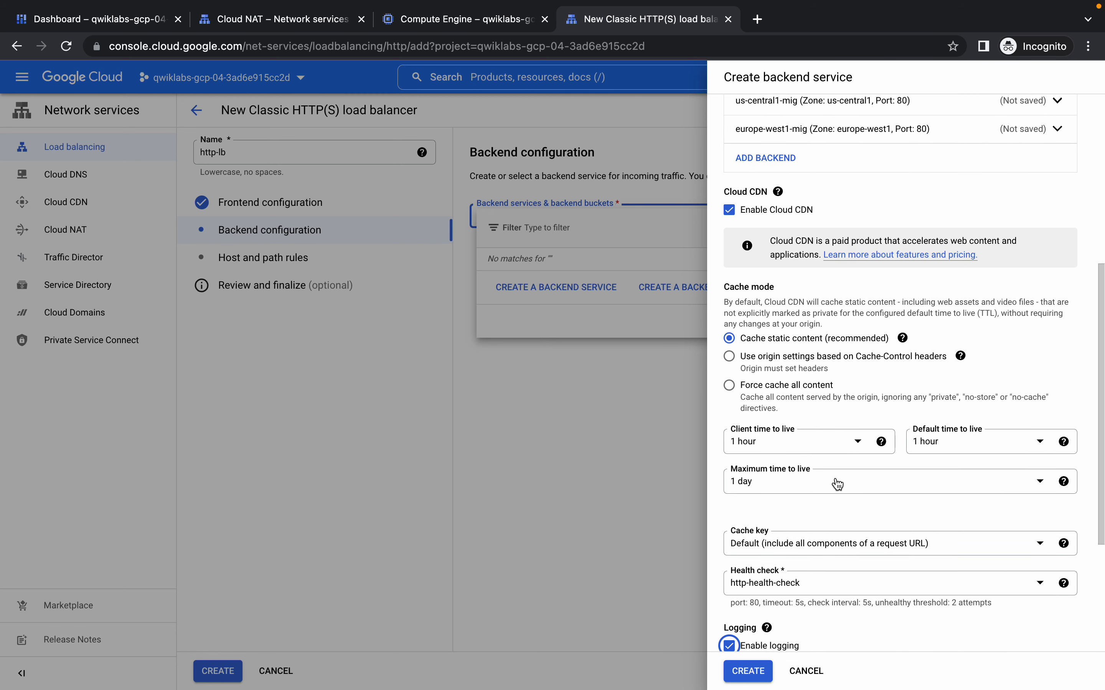
pyautogui.scroll(-5, 837, 485)
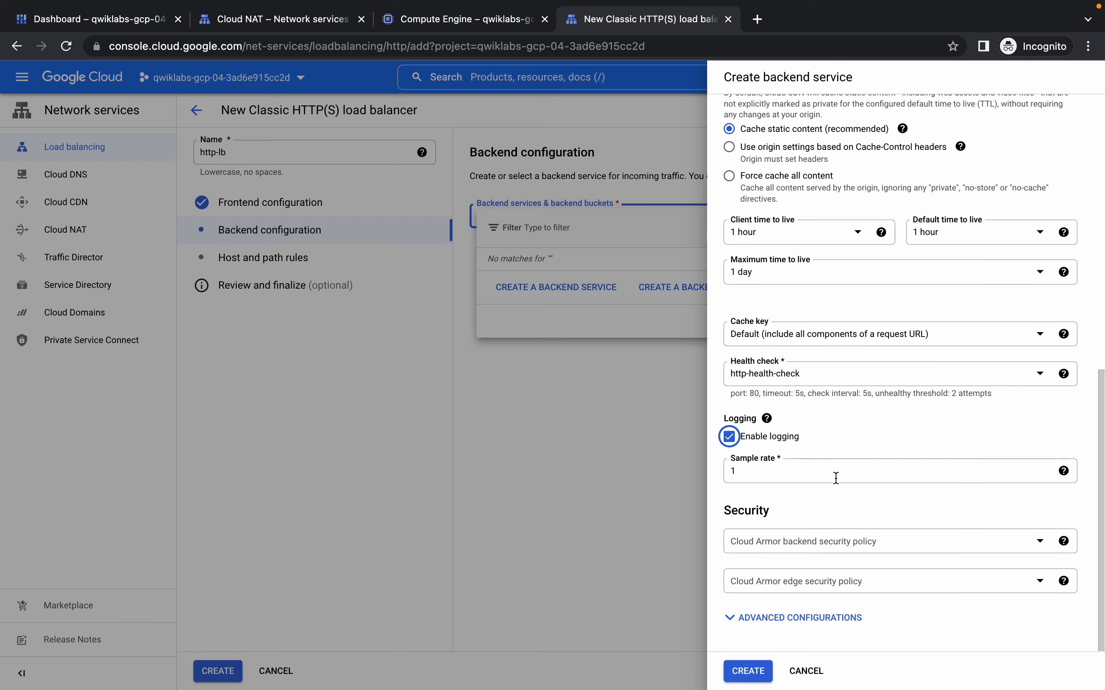
pyautogui.click(748, 671)
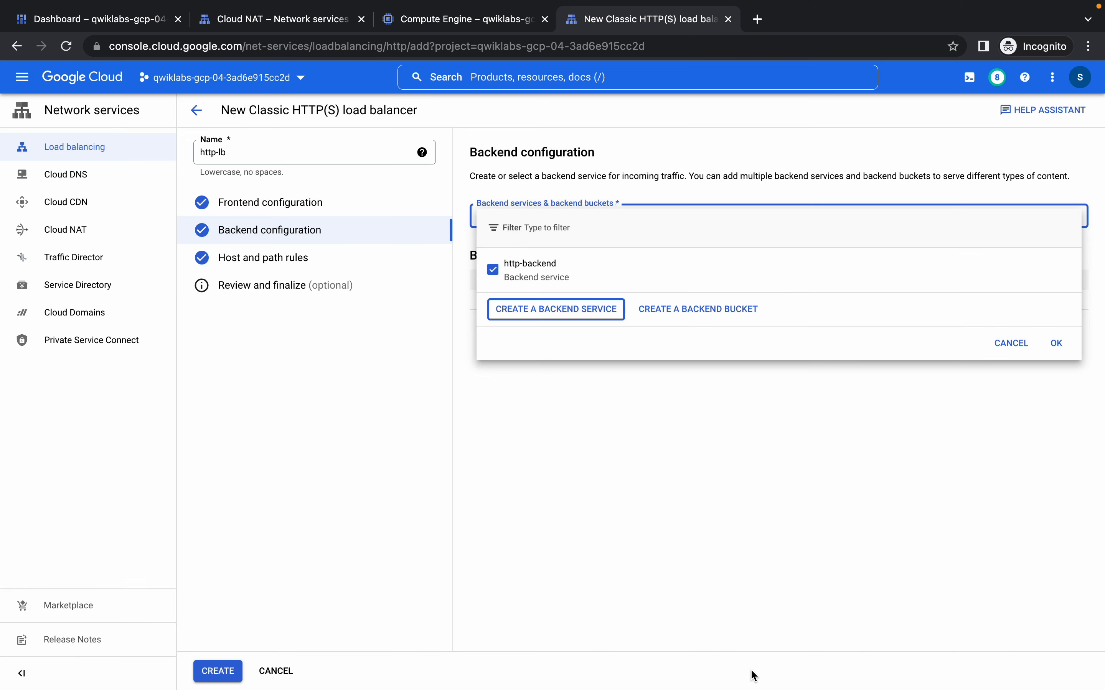
pyautogui.click(1057, 344)
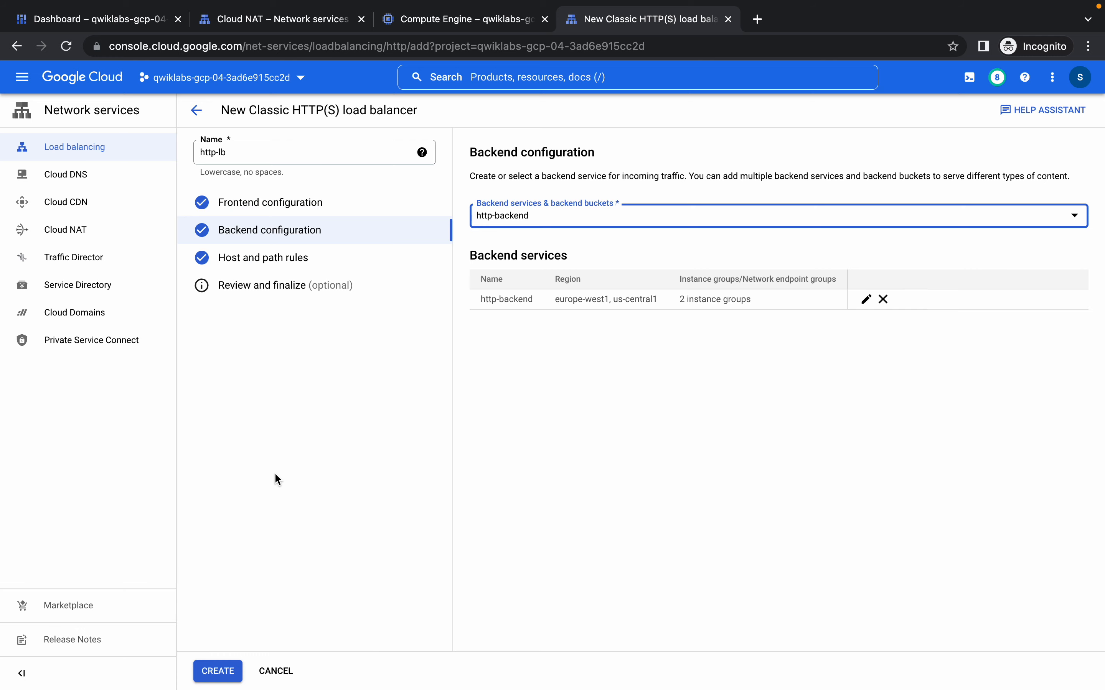
# Create the http-lb load balancer, and check lab progress for configuring the instance template and instance groups
pyautogui.click(226, 681)
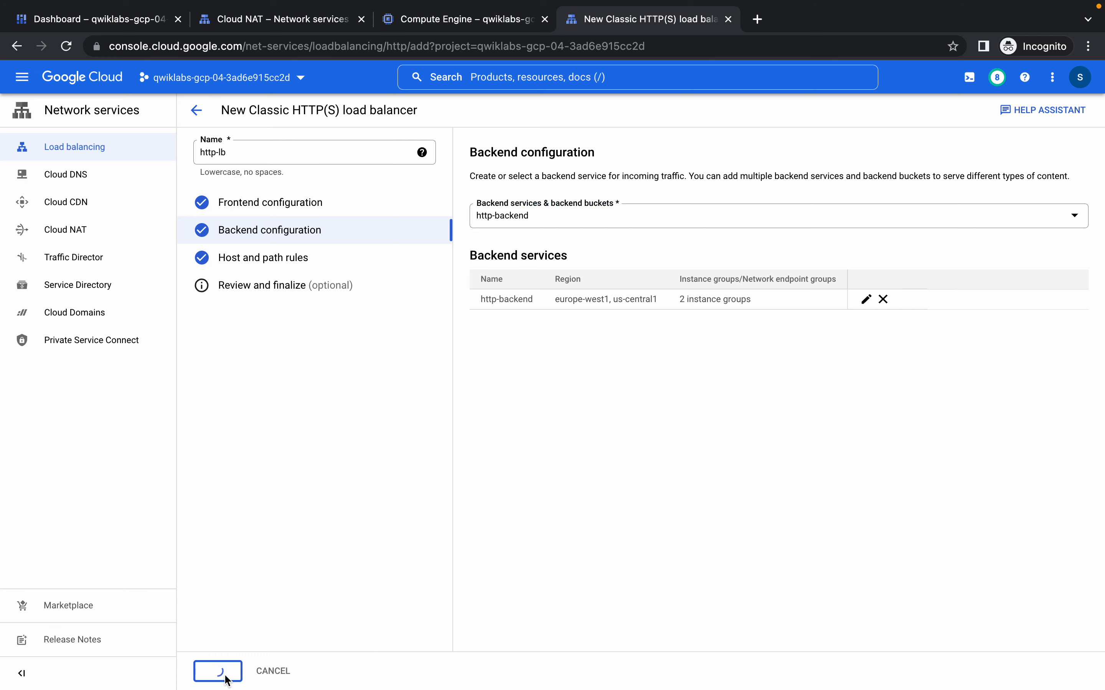
pyautogui.hotkey('ctrl', 'Left')
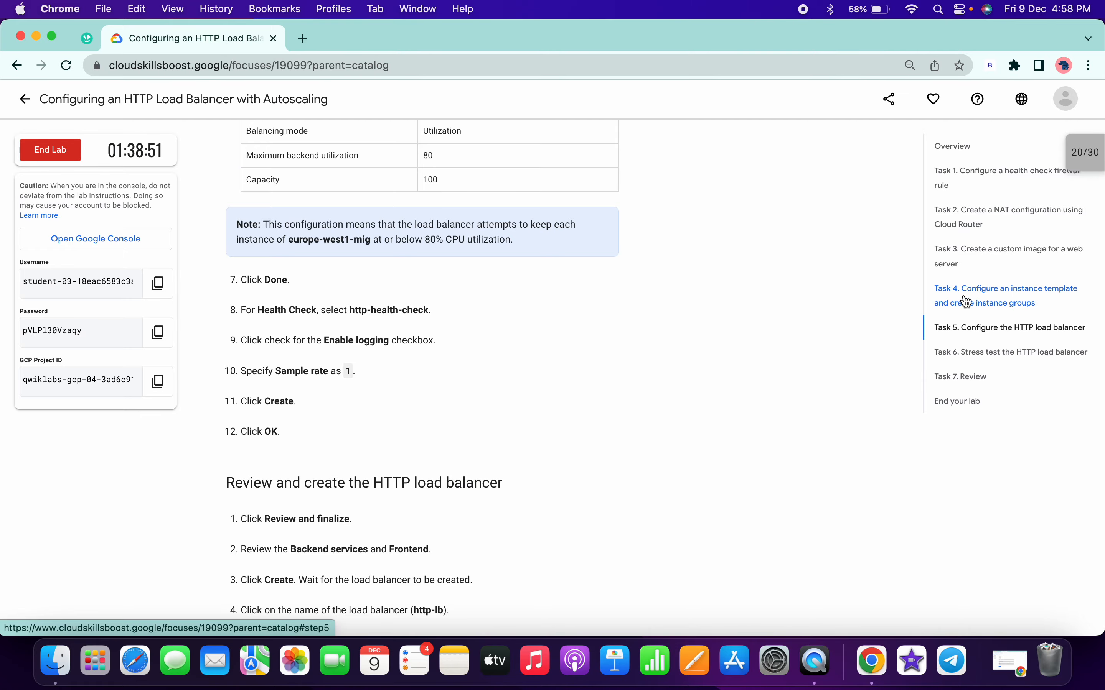
pyautogui.click(964, 301)
pyautogui.scroll(-5, 571, 357)
pyautogui.scroll(-20, 571, 360)
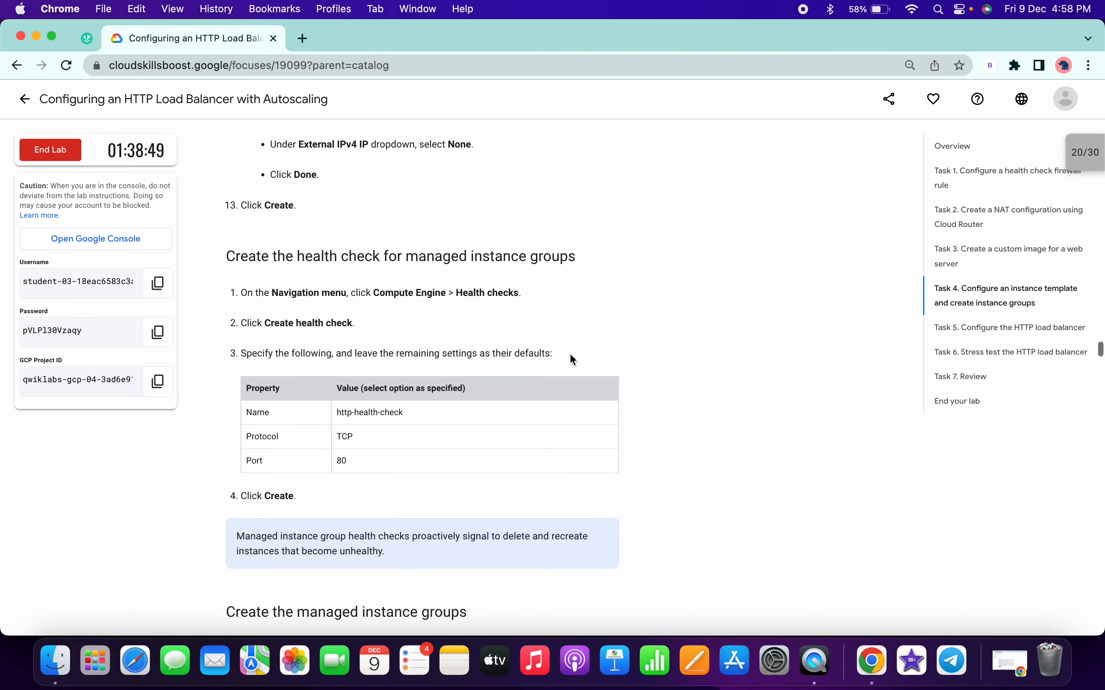
pyautogui.scroll(-5, 571, 354)
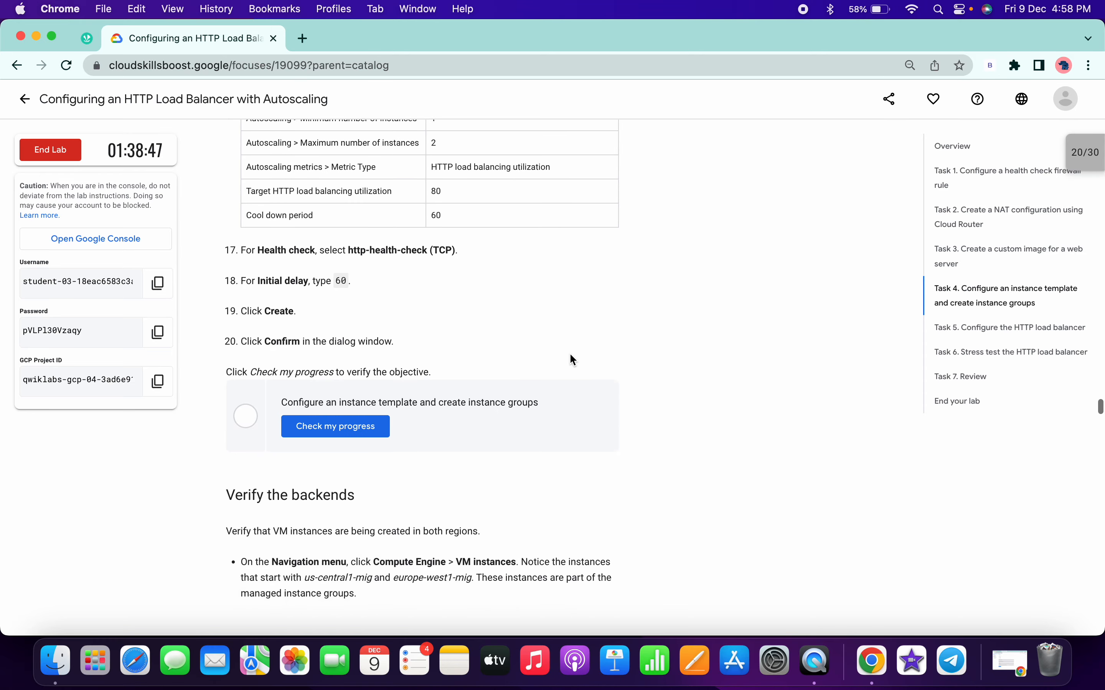
pyautogui.click(371, 401)
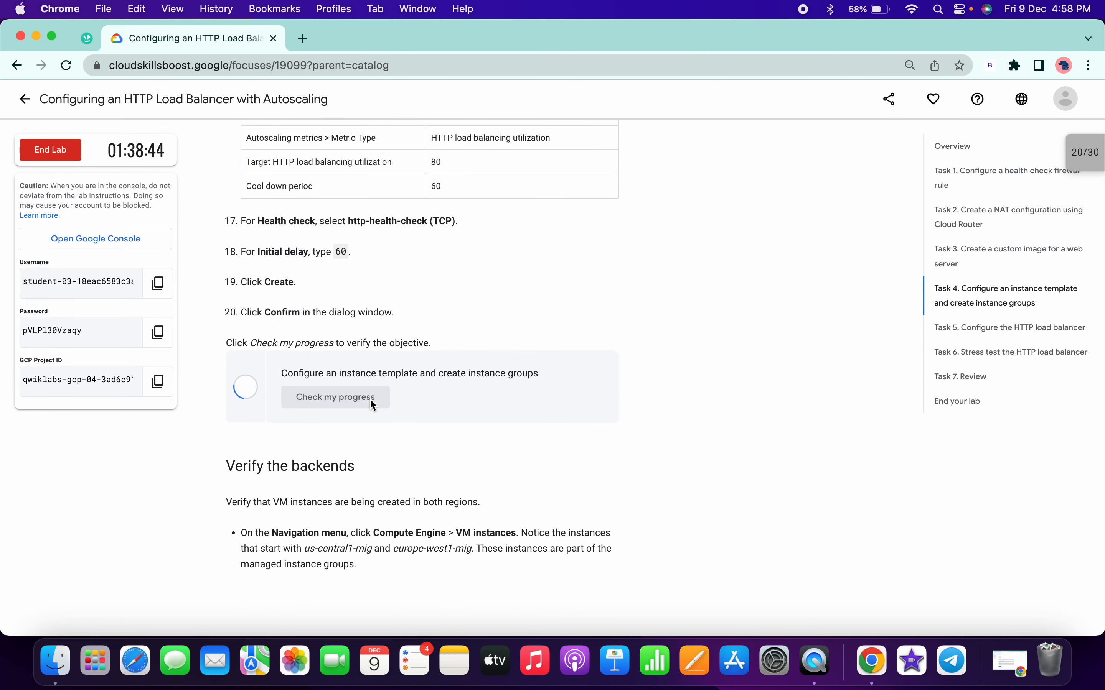
# Read the lab's Task 5 instructions on reviewing and creating the HTTP load balancer, and check the creation status of http-lb
pyautogui.click(982, 329)
pyautogui.scroll(-20, 432, 353)
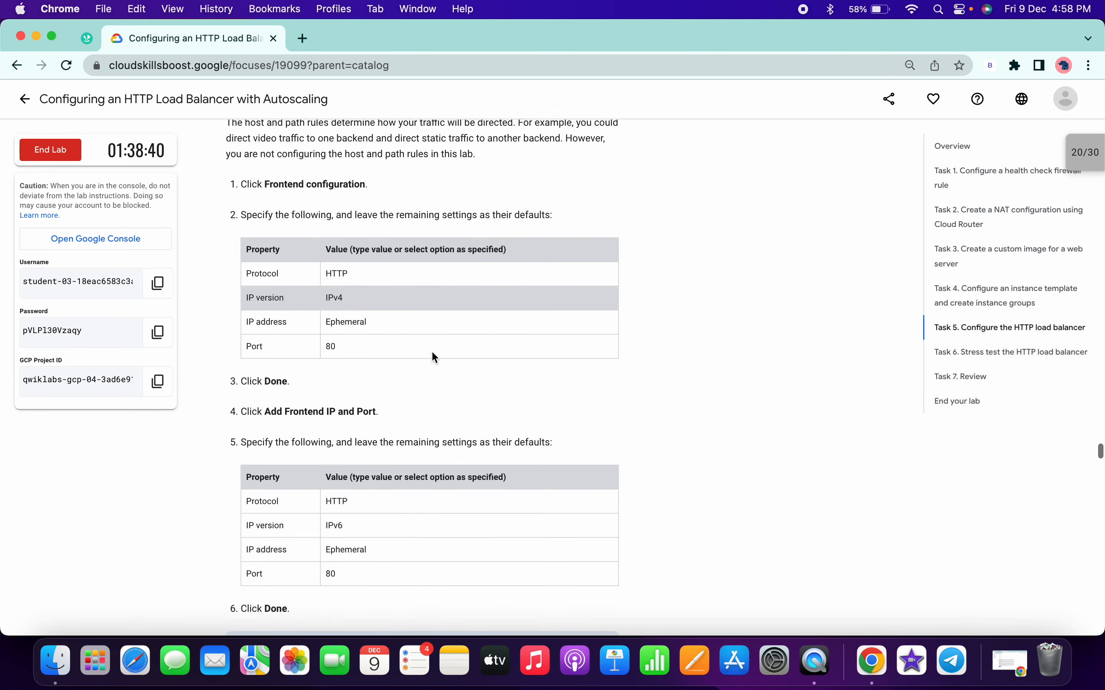
pyautogui.scroll(-20, 432, 352)
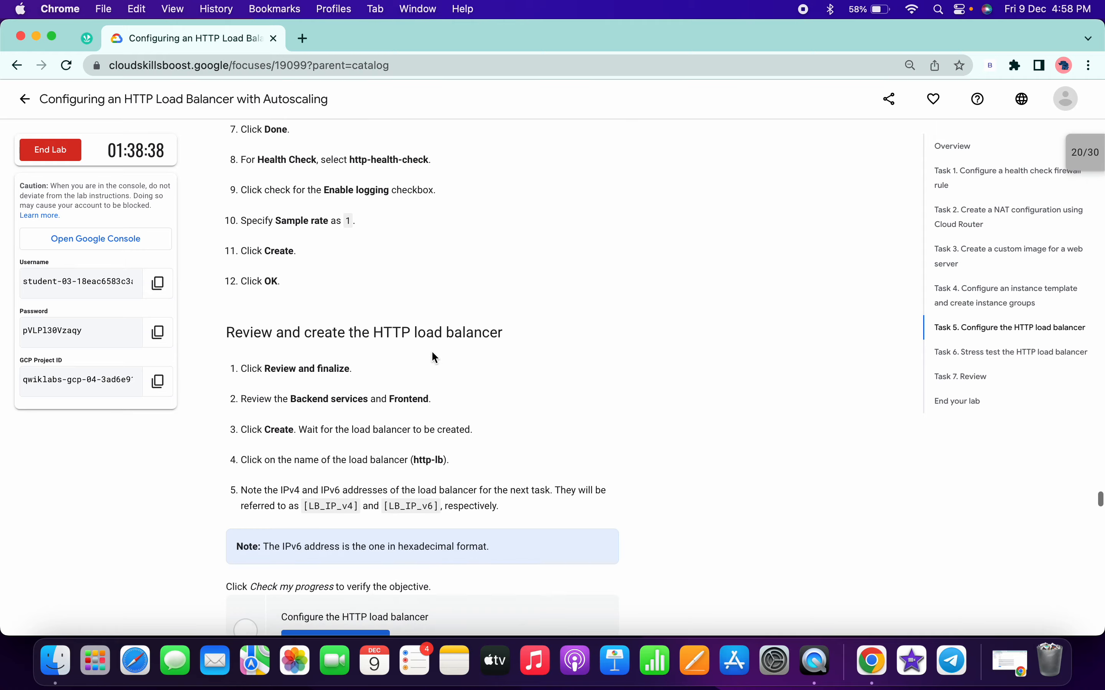
pyautogui.hotkey('ctrl', 'Right')
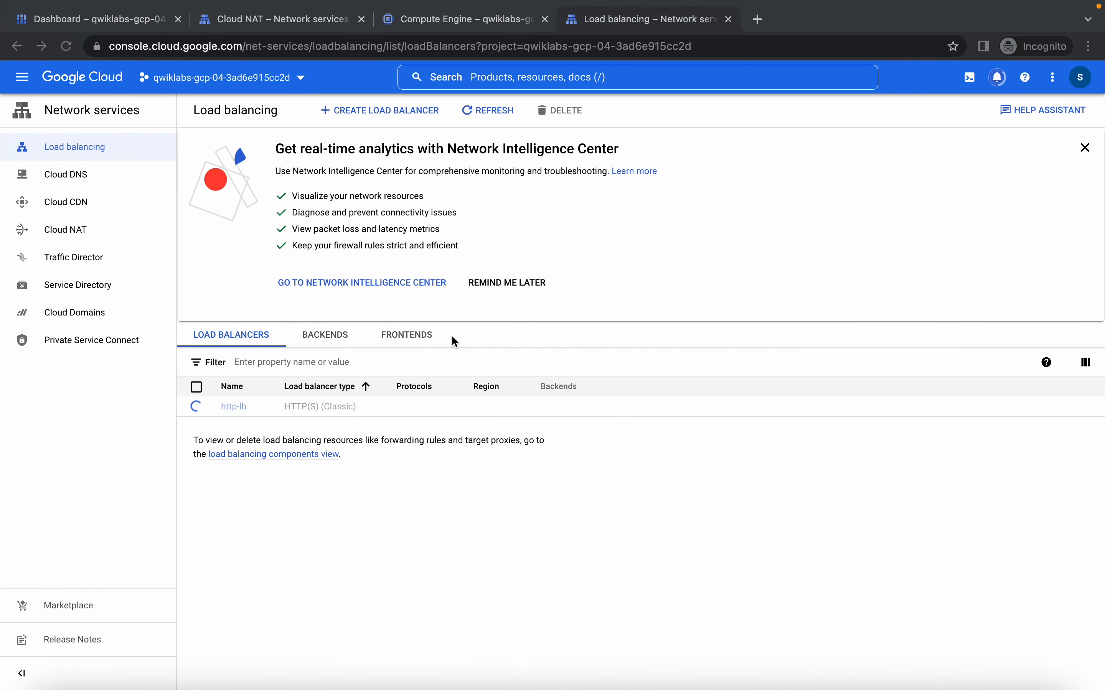
pyautogui.hotkey('ctrl', 'Left')
pyautogui.scroll(-9, 336, 425)
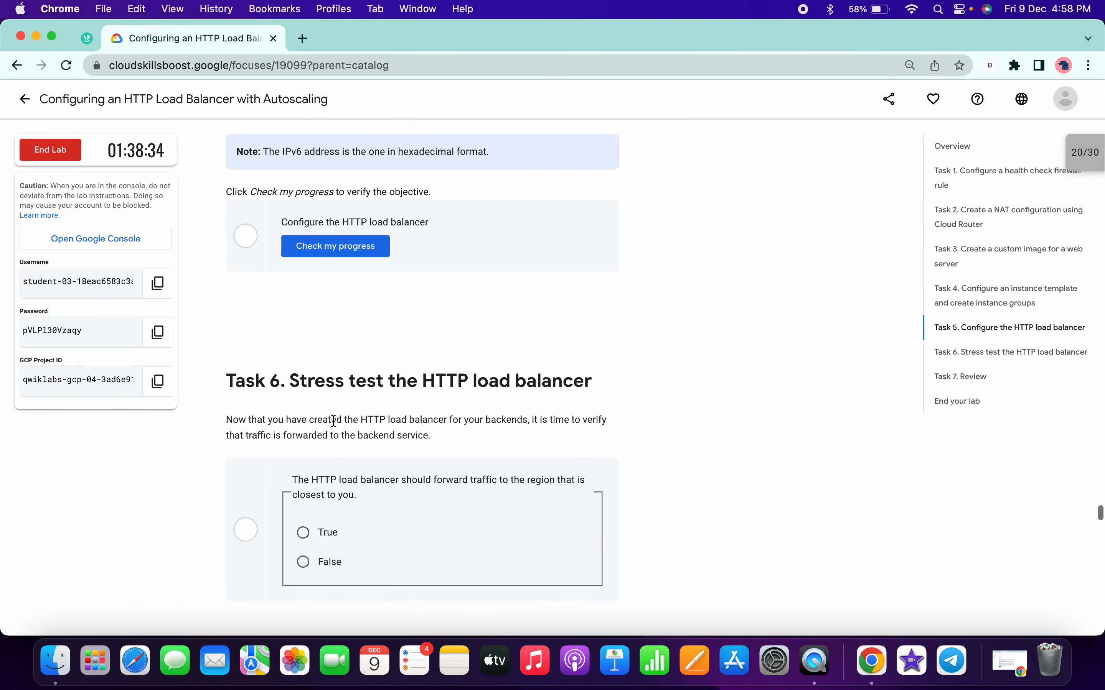
pyautogui.hotkey('ctrl', 'Right')
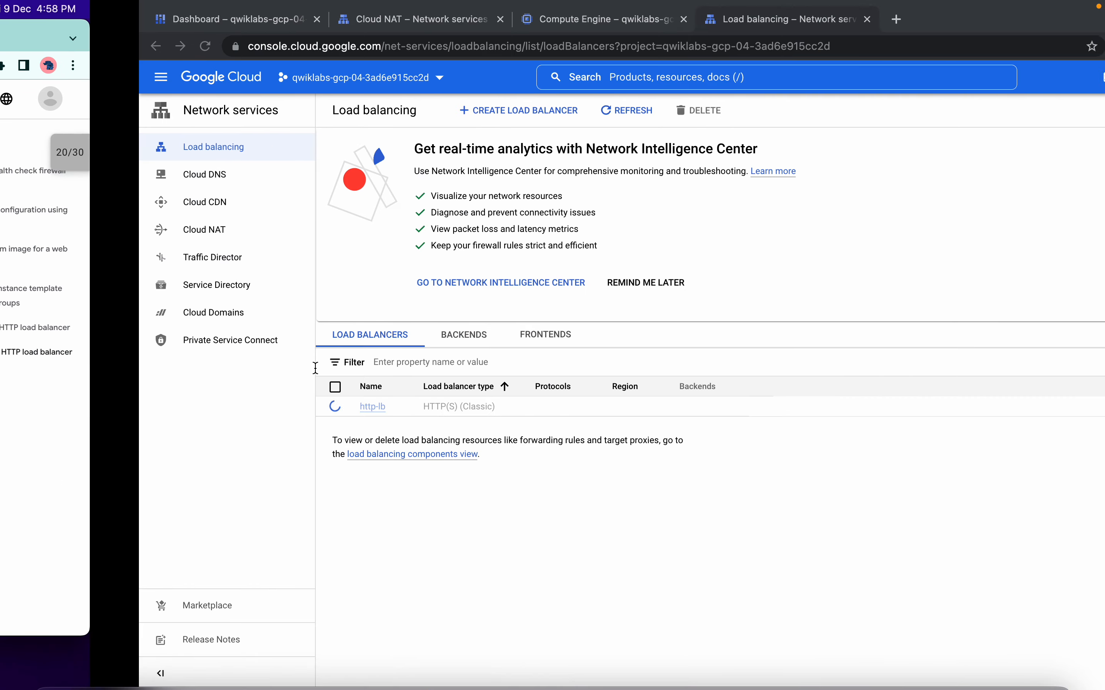
# Activate Cloud Shell from the project dashboard with its terminal pane at full height, checking on http-lb while the session connects
pyautogui.click(50, 23)
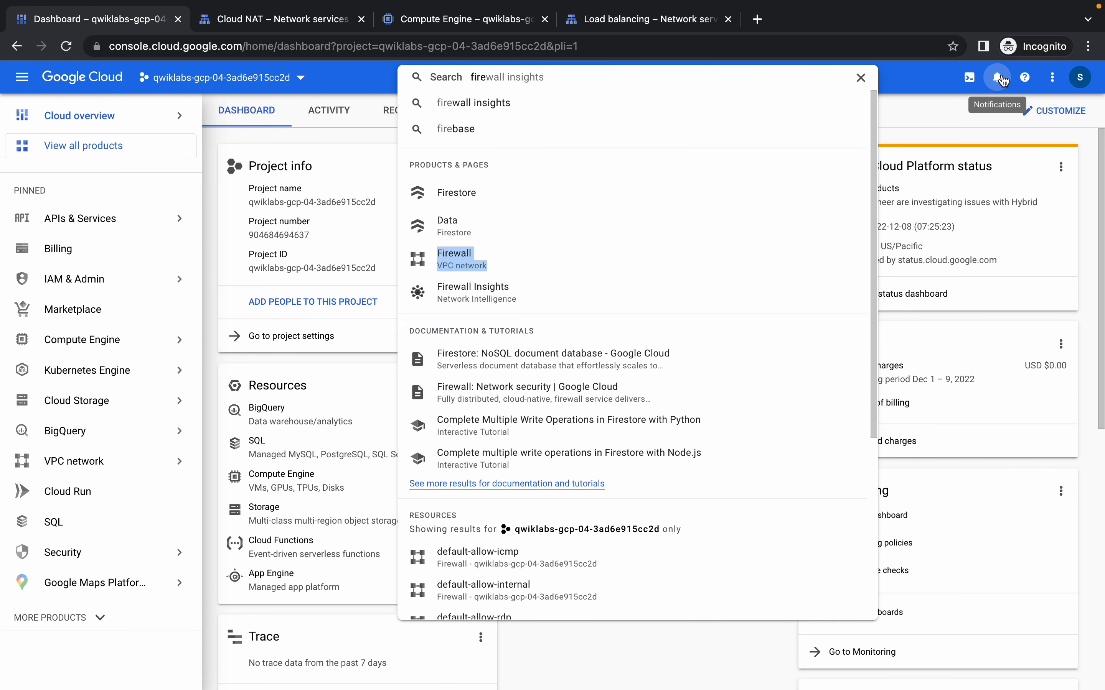
pyautogui.click(970, 77)
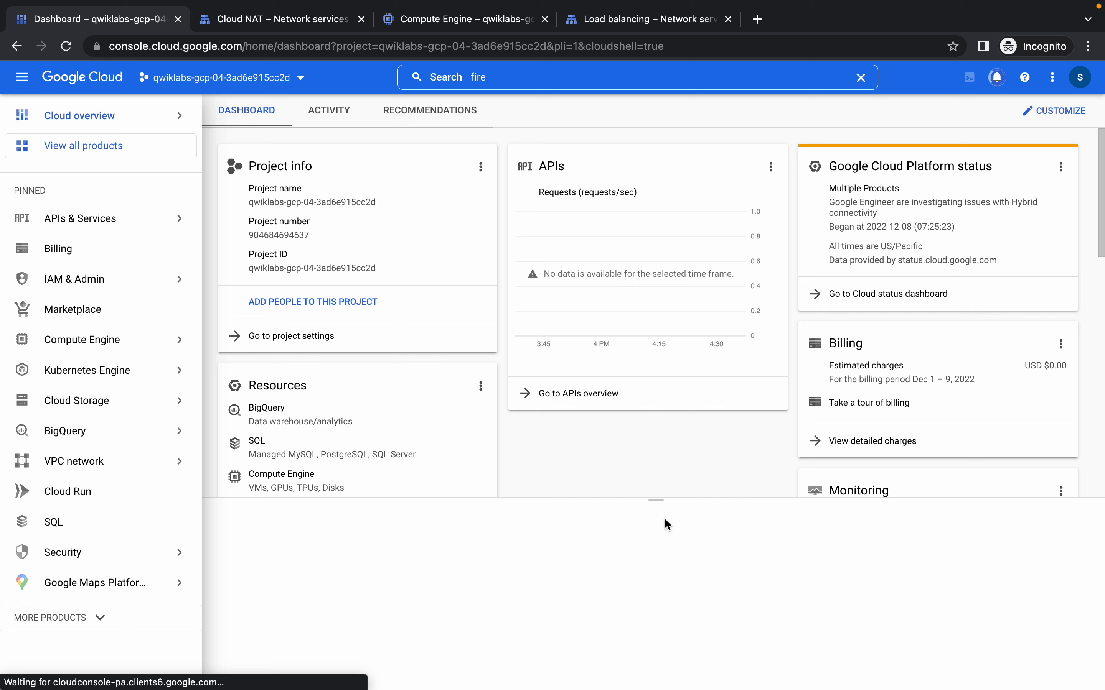
pyautogui.moveTo(656, 500); pyautogui.dragTo(582, 94)
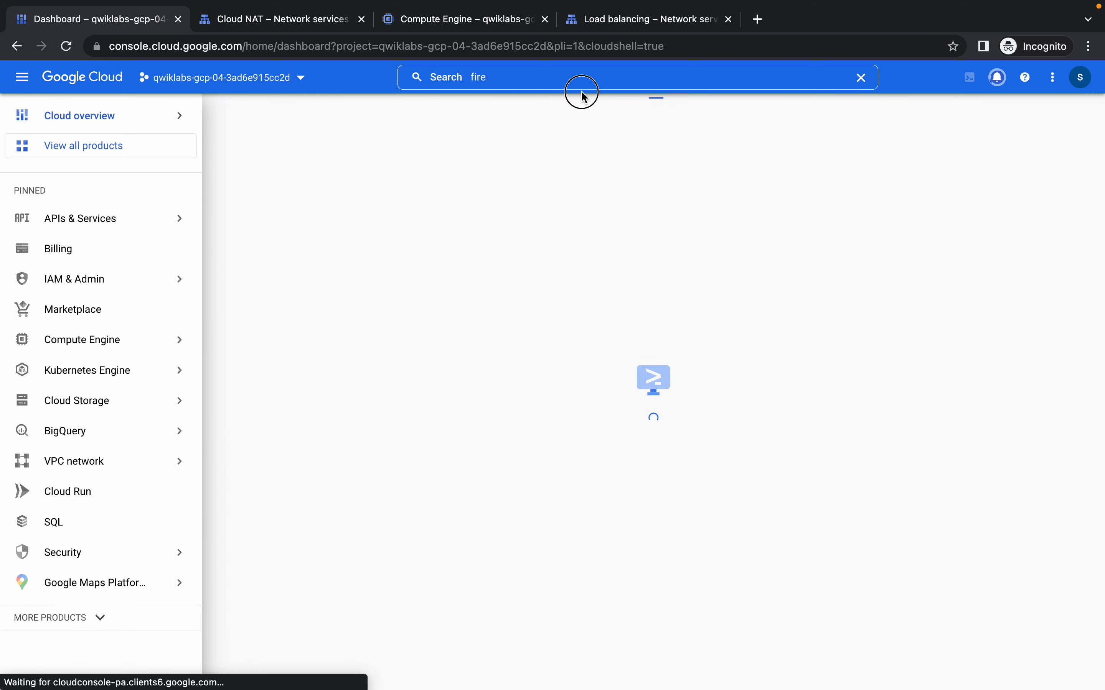
pyautogui.click(23, 78)
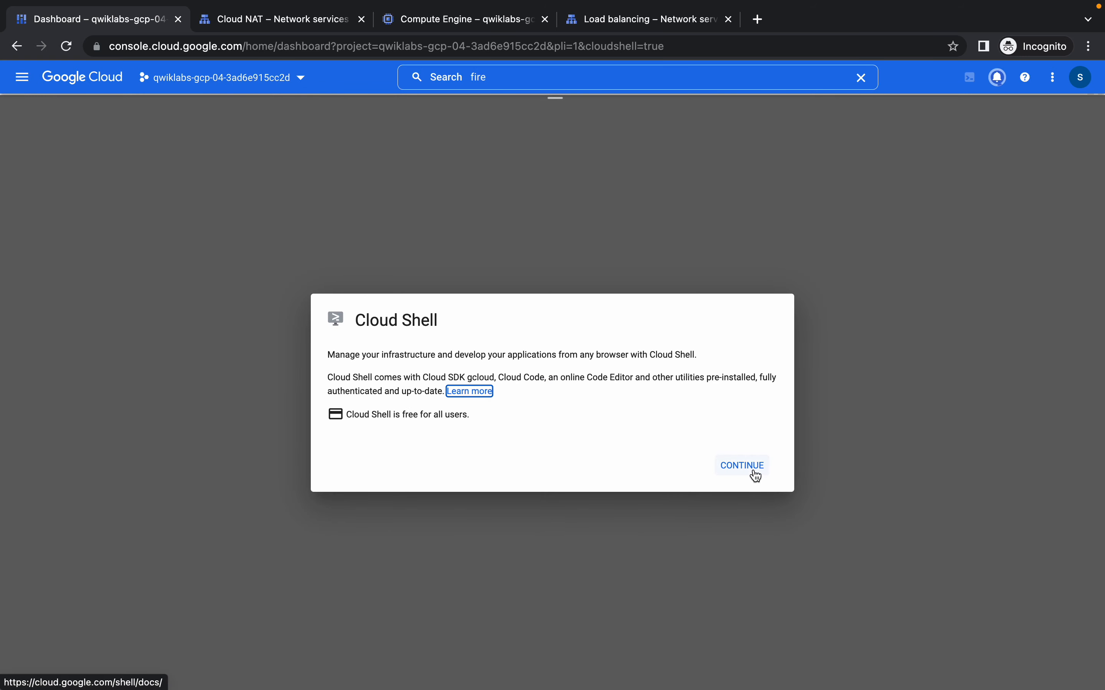
pyautogui.click(743, 466)
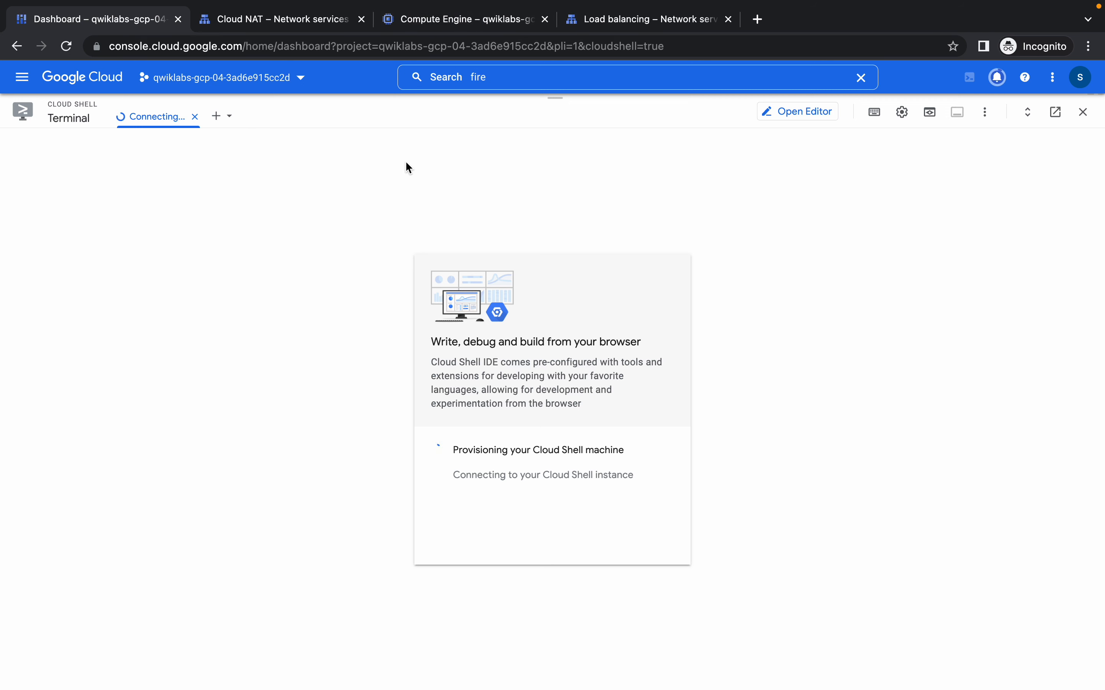
pyautogui.click(643, 22)
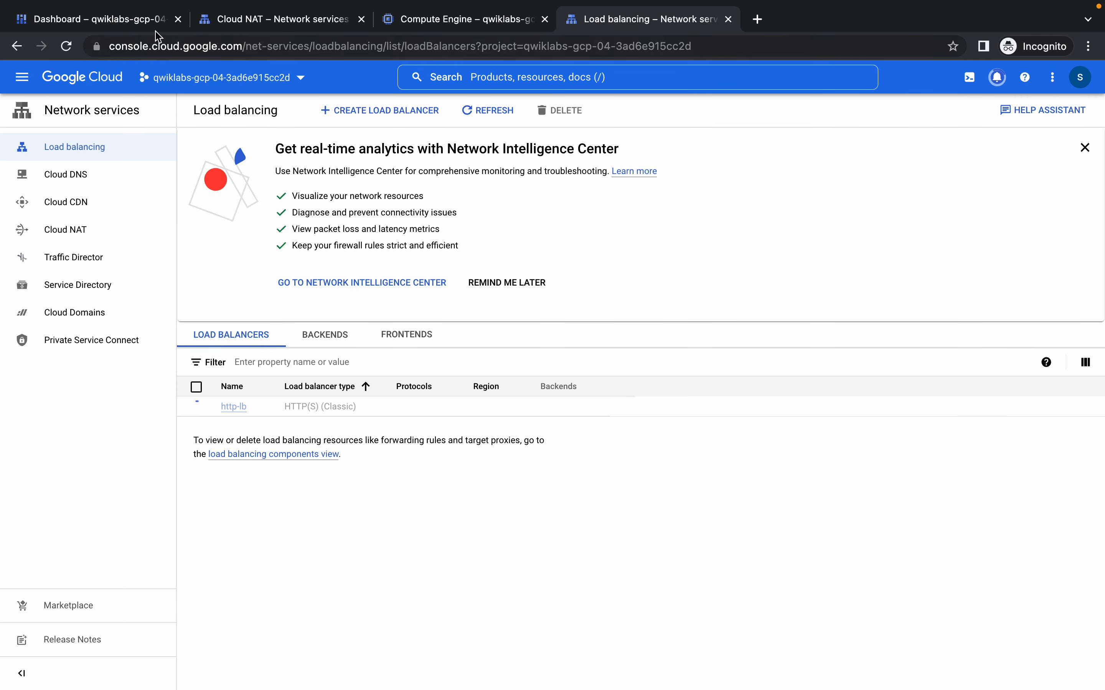
pyautogui.click(123, 27)
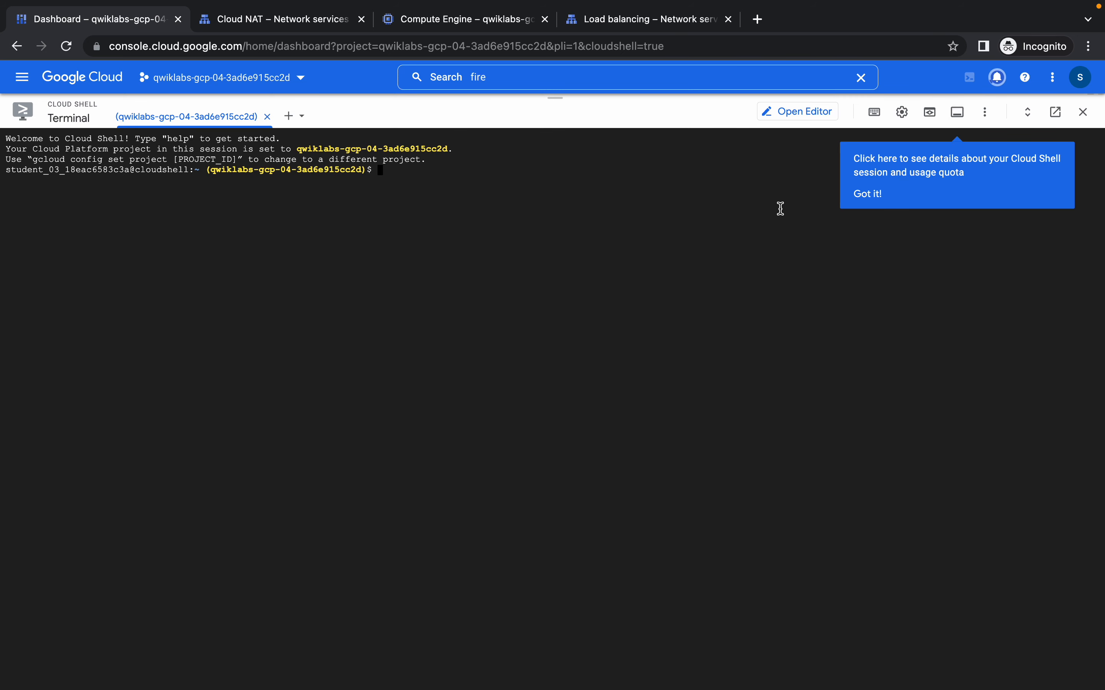
# Set the Cloud Shell terminal's text size to Medium
pyautogui.click(991, 120)
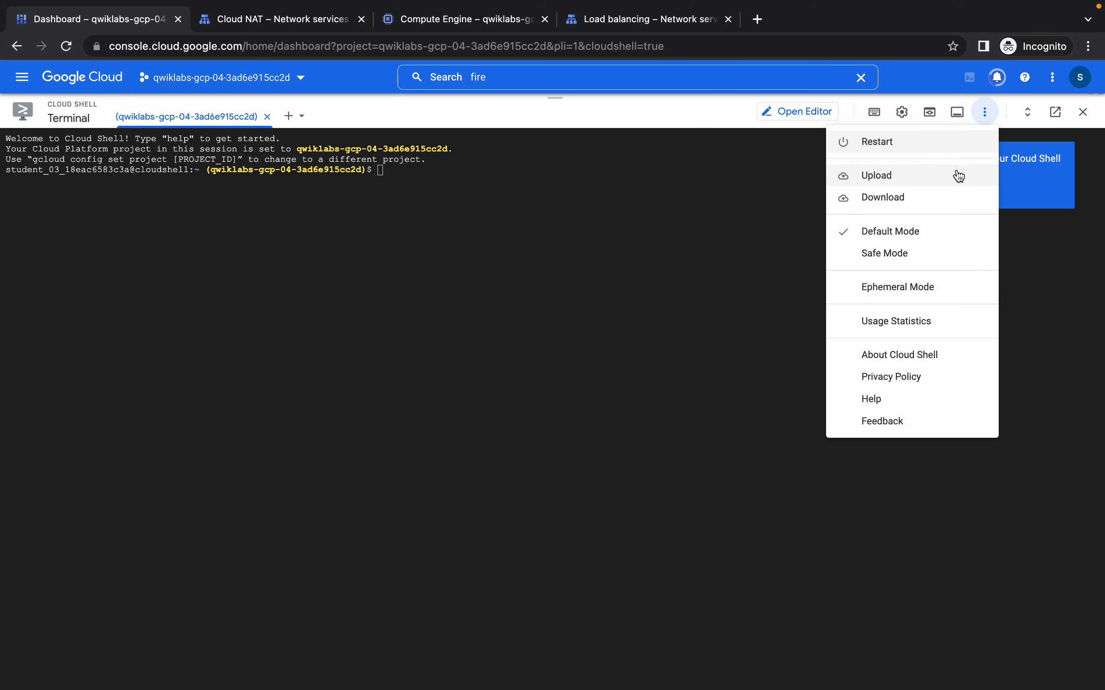
pyautogui.click(900, 112)
pyautogui.click(902, 112)
pyautogui.moveTo(872, 168)
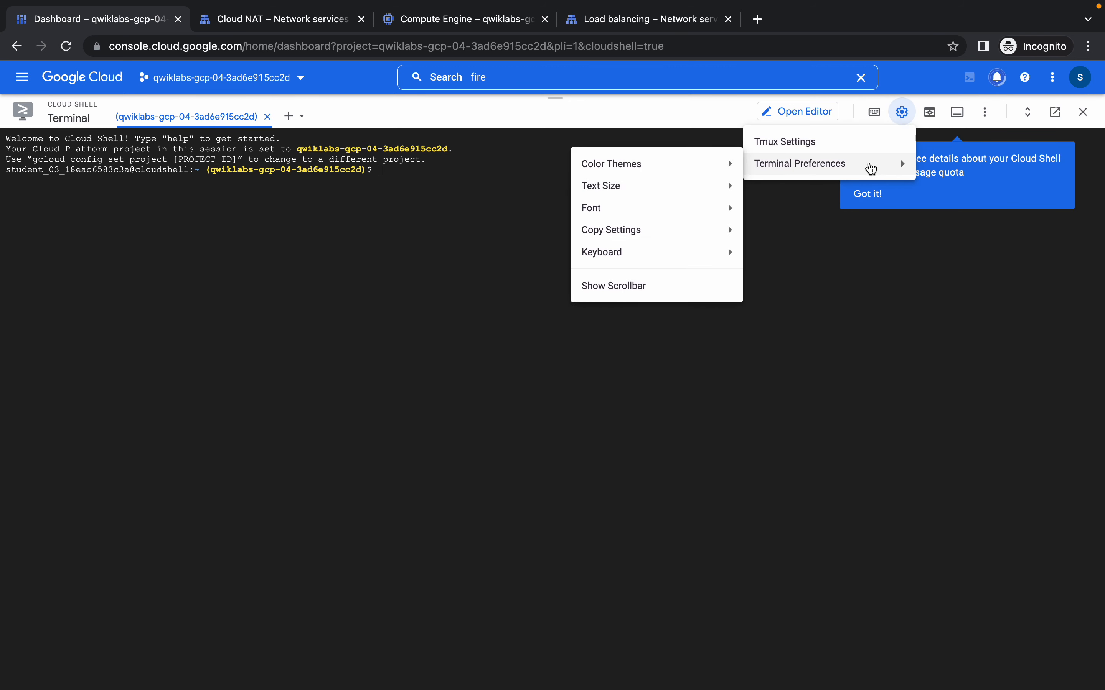
pyautogui.moveTo(596, 196)
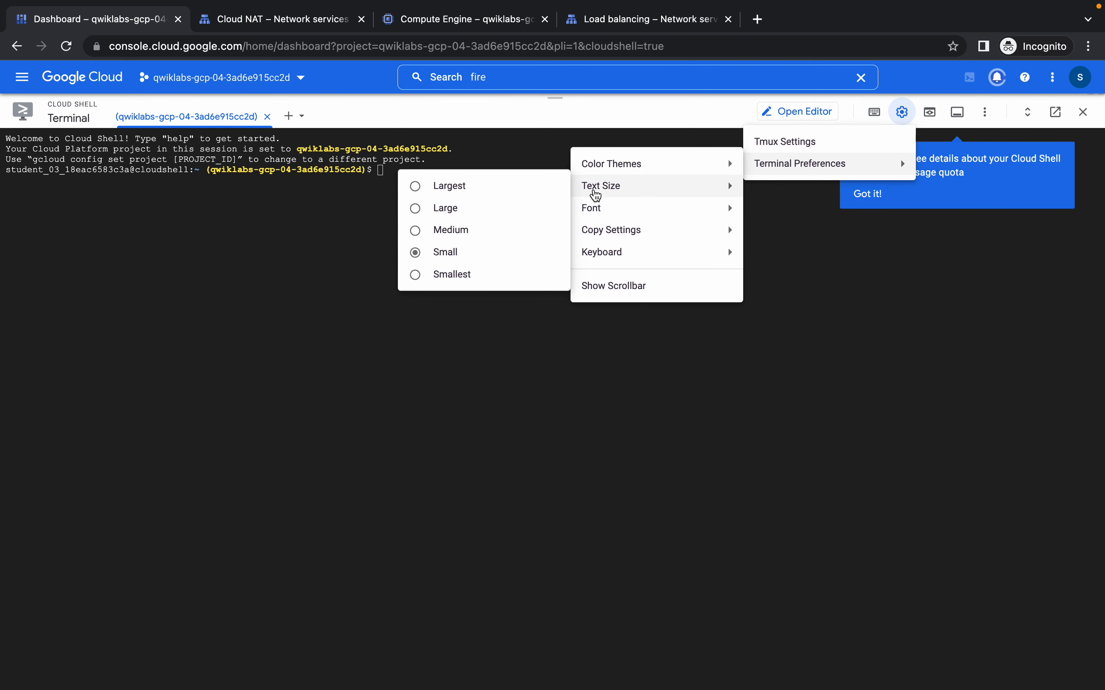
pyautogui.click(501, 230)
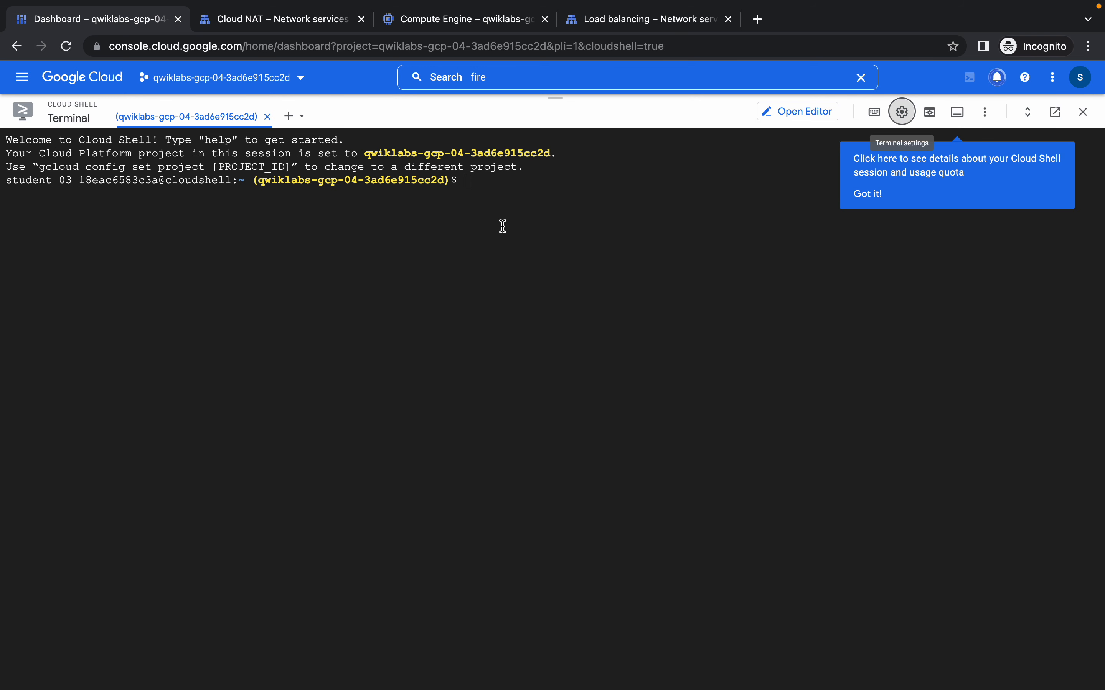
# Check the status of http-lb and have the lab assess the "Configure the HTTP load balancer" objective
pyautogui.click(618, 19)
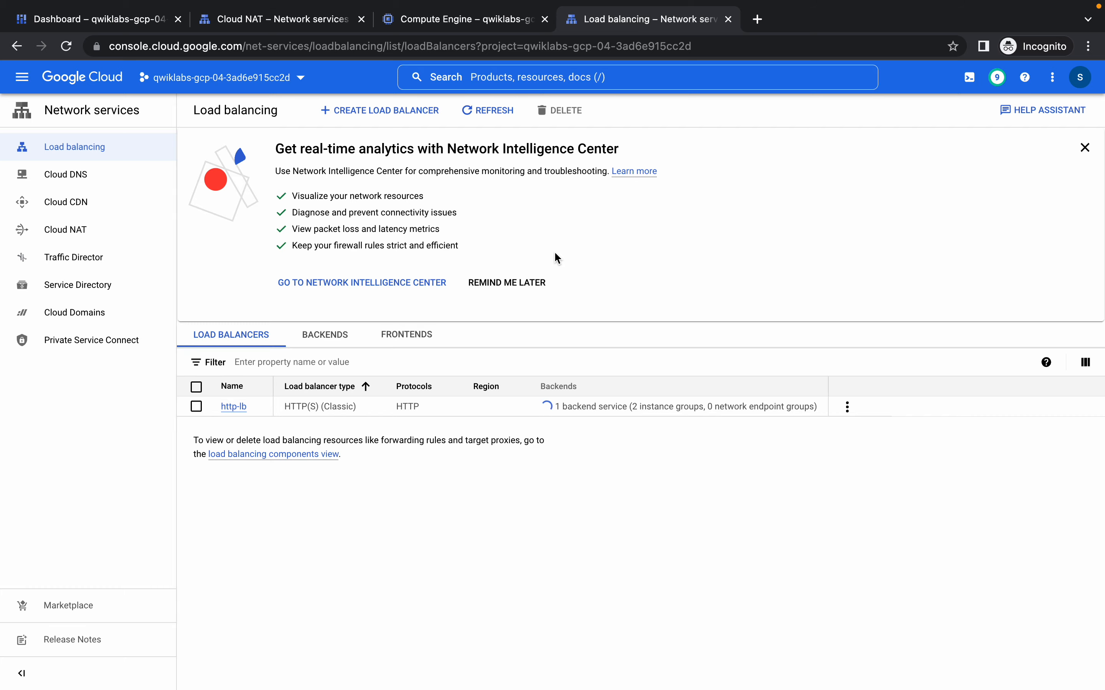
pyautogui.hotkey('ctrl', 'Left')
pyautogui.scroll(5, 424, 369)
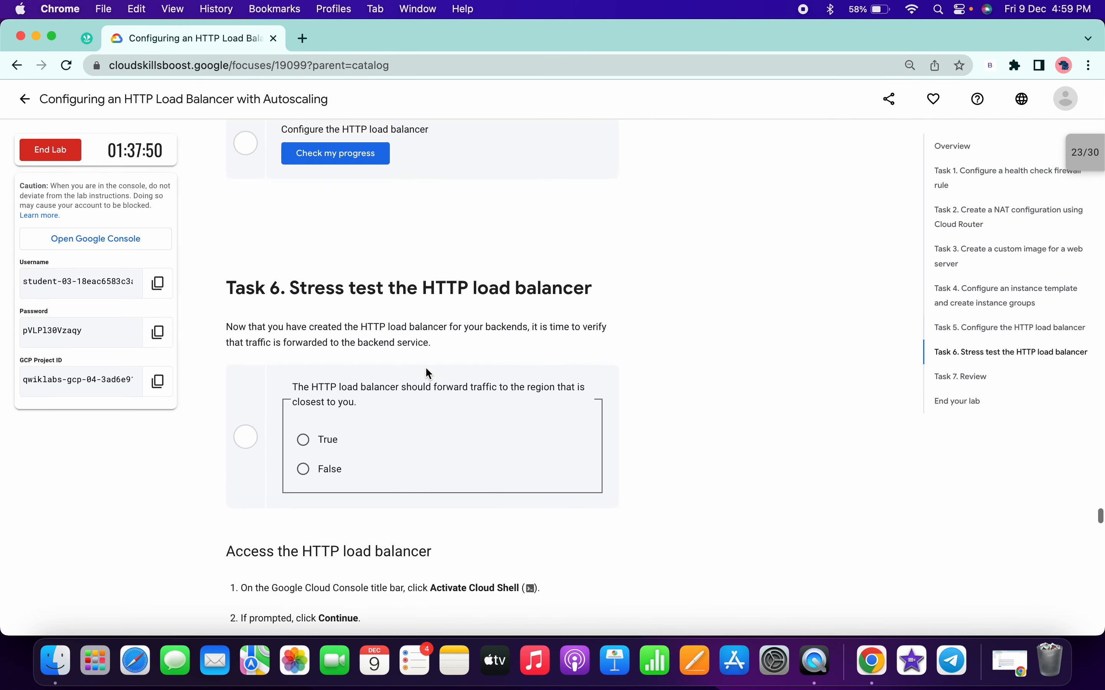
pyautogui.click(344, 352)
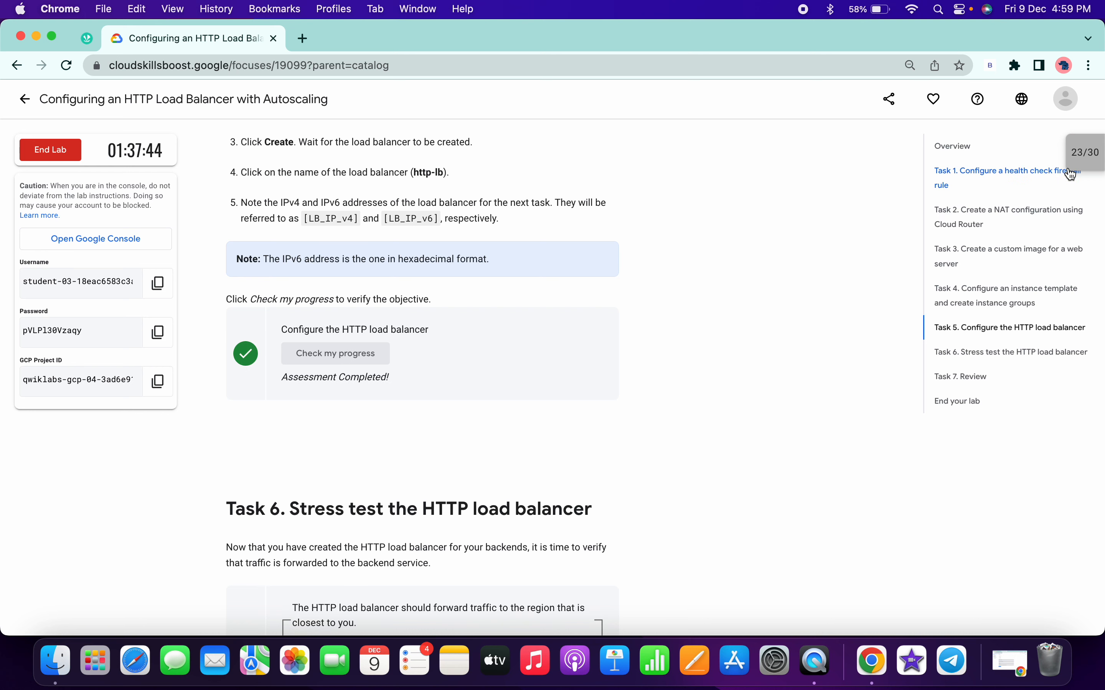
# Review the scores of all lab checkpoints and close the overview
pyautogui.click(1086, 155)
pyautogui.scroll(-1, 1012, 292)
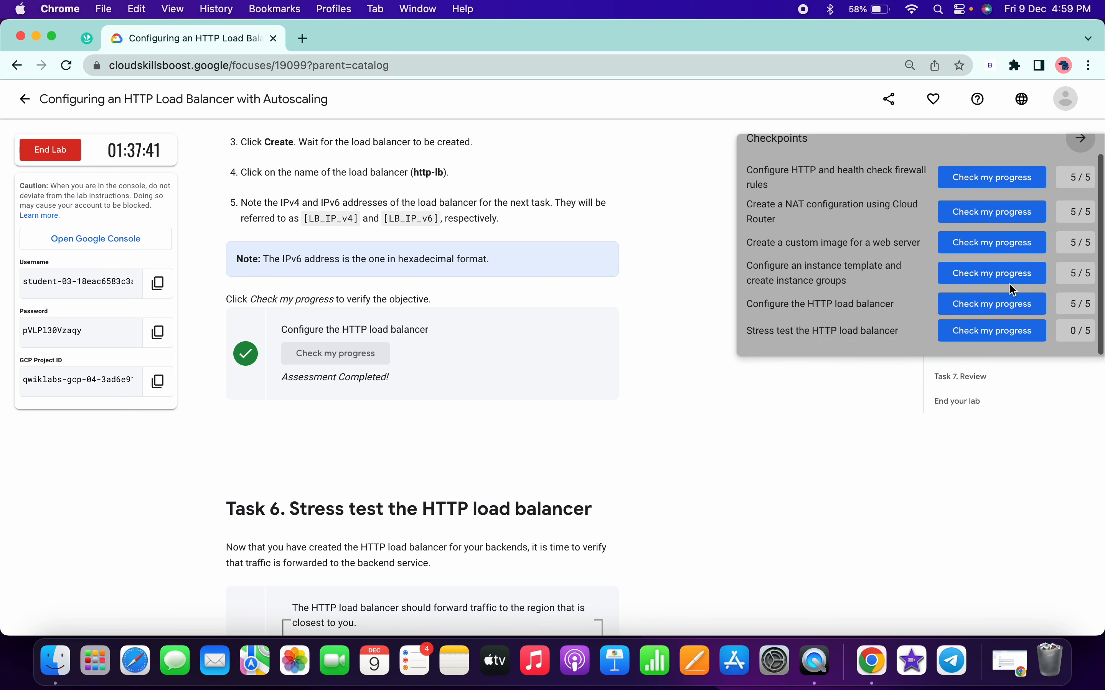
pyautogui.click(1083, 142)
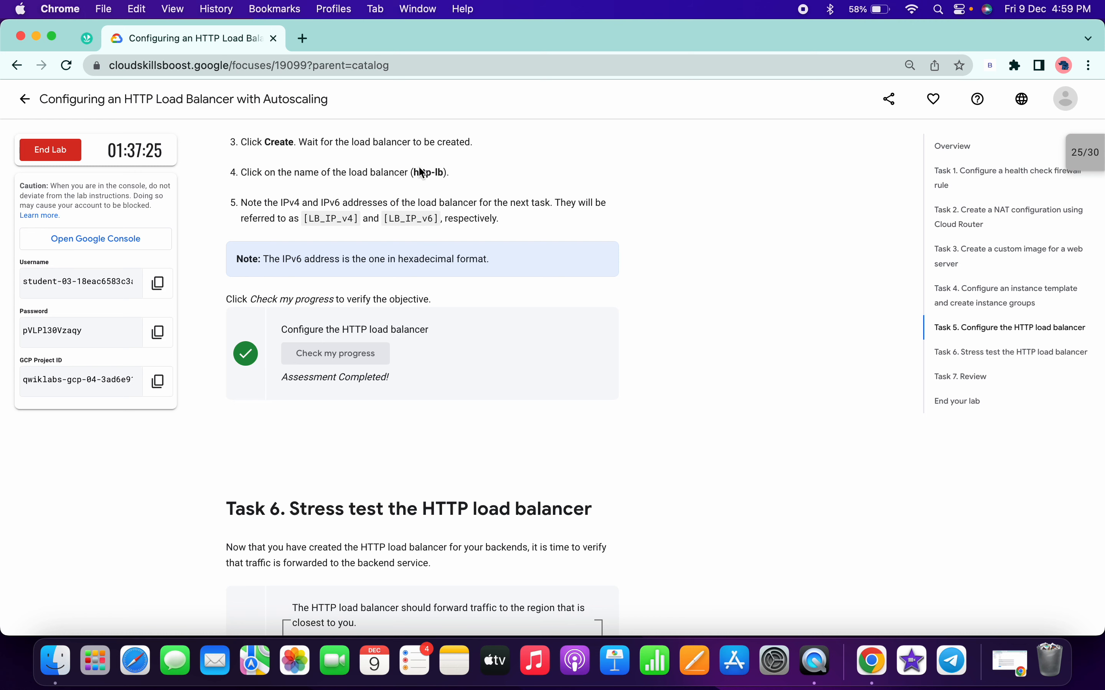
# Find the load balancer status command in the Task 6 lab instructions and paste its "LB_IP=" part at the Cloud Shell prompt
pyautogui.scroll(-7, 502, 370)
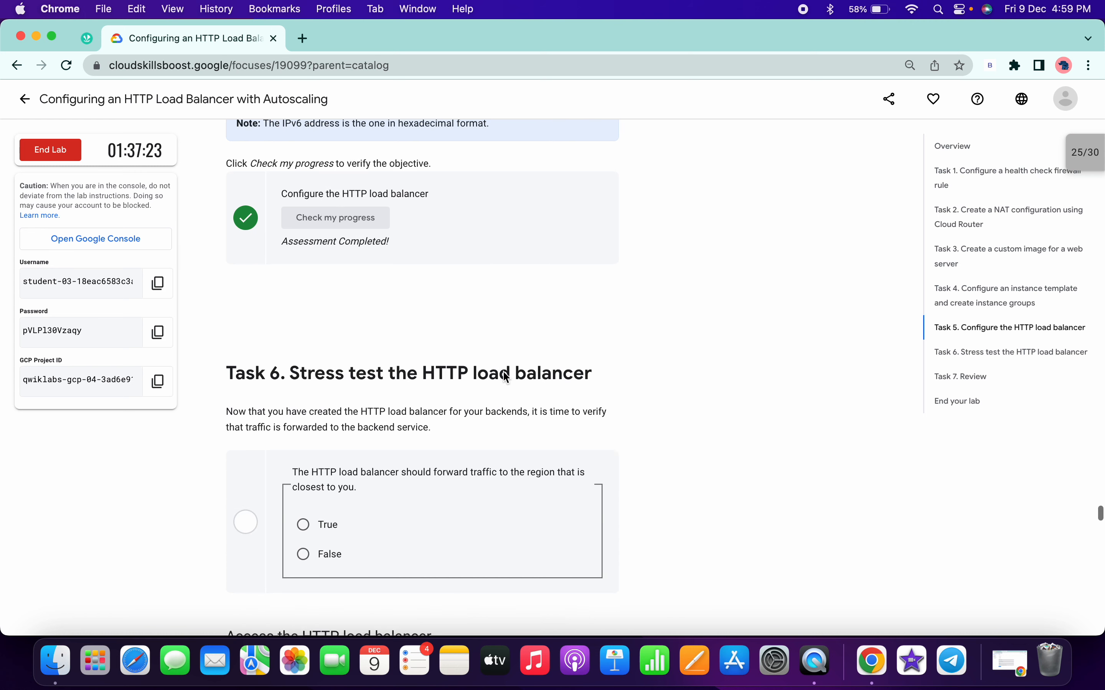
pyautogui.scroll(-3, 504, 372)
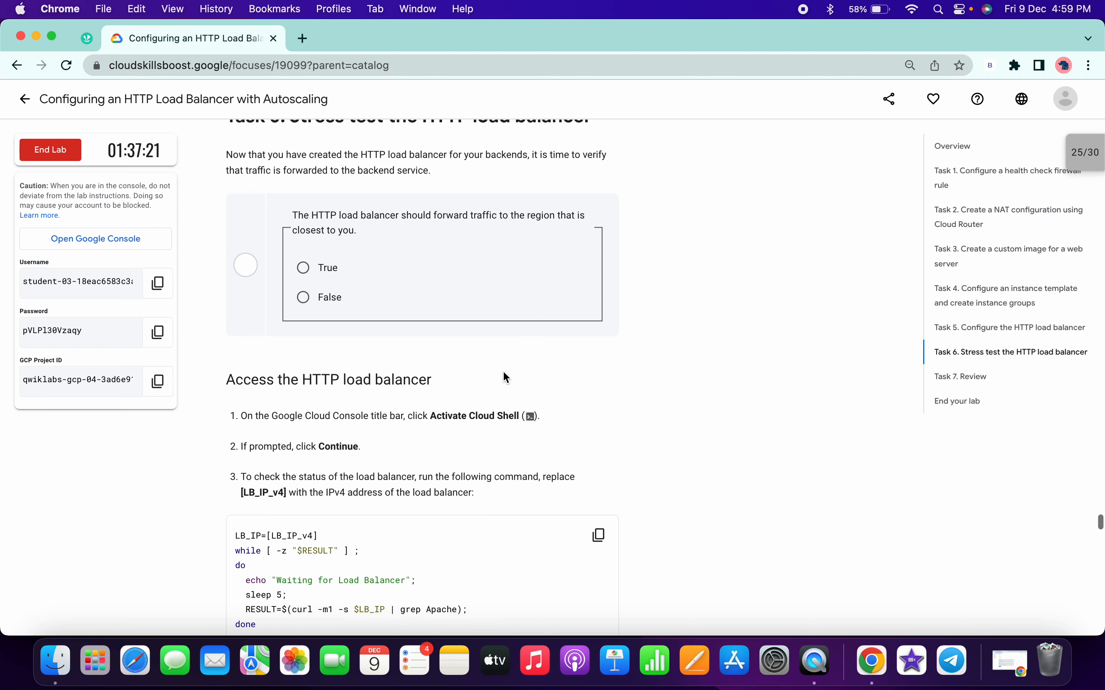
pyautogui.scroll(-3, 504, 379)
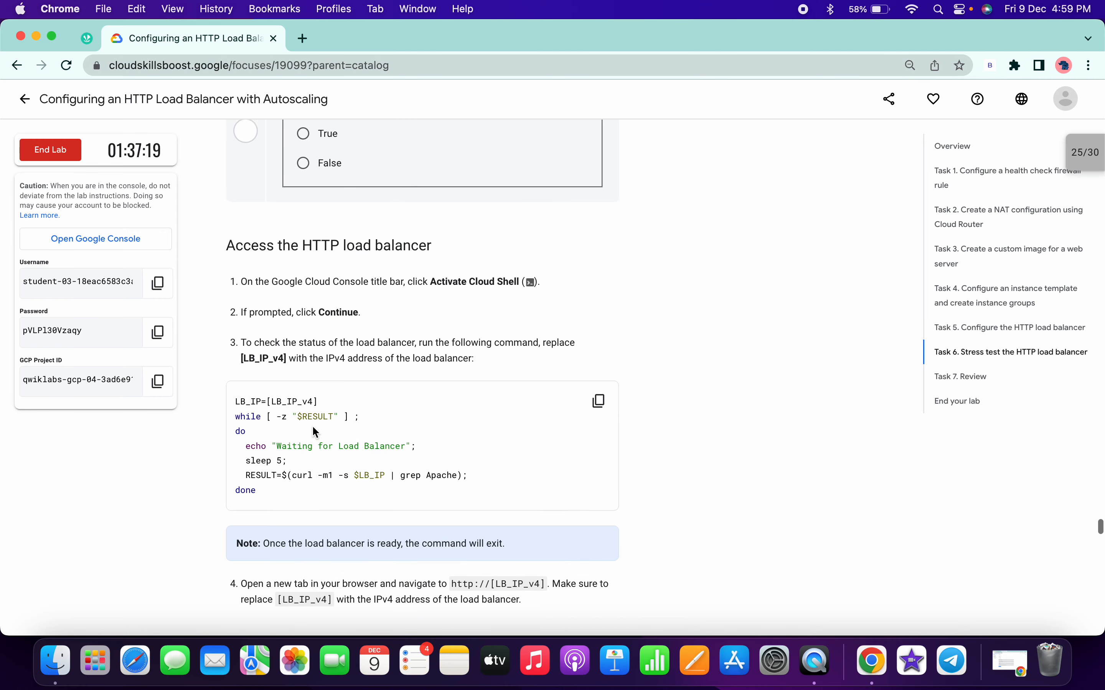
pyautogui.scroll(3, 312, 427)
pyautogui.scroll(-4, 274, 422)
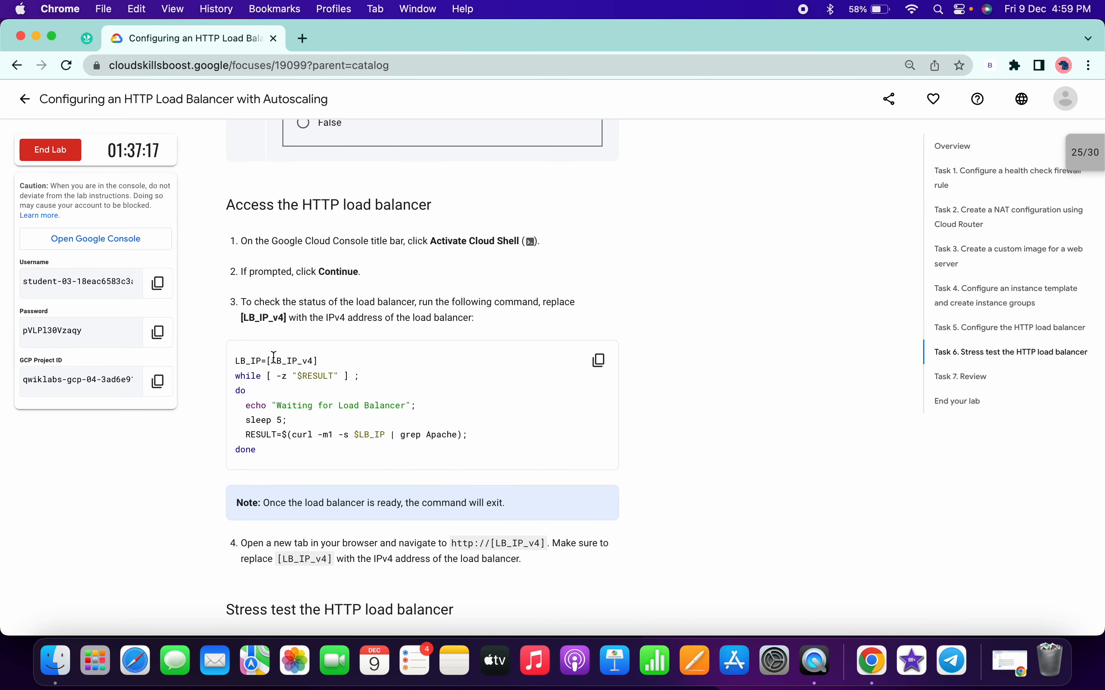
pyautogui.moveTo(267, 361); pyautogui.dragTo(229, 360)
pyautogui.press('super+c')
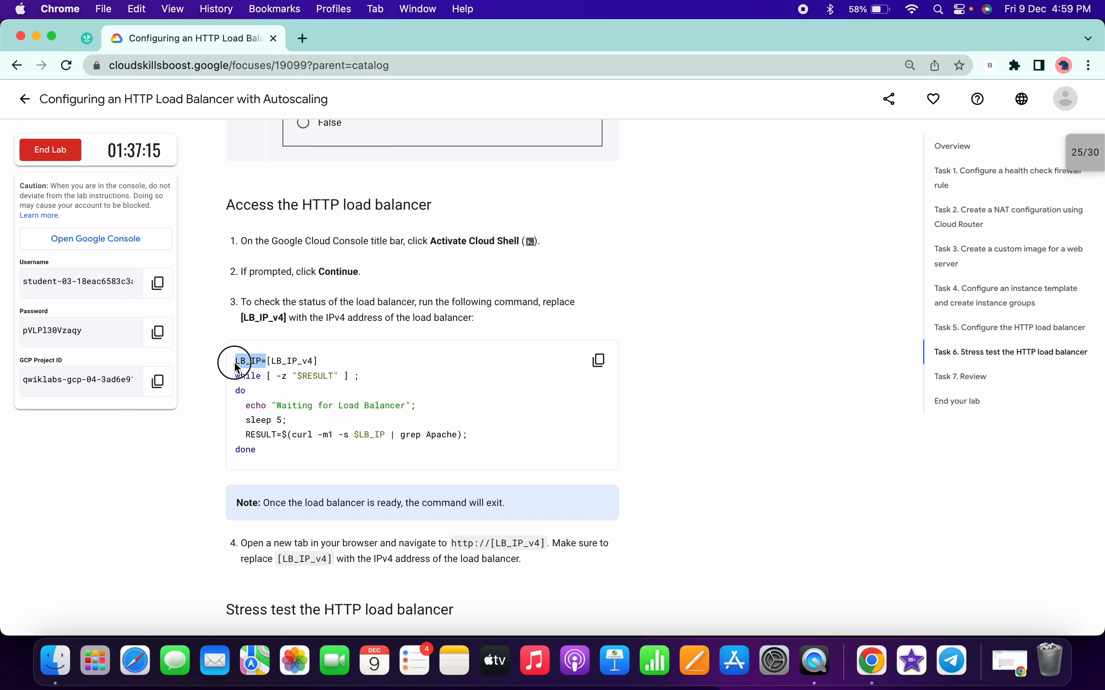
pyautogui.hotkey('ctrl', 'Right')
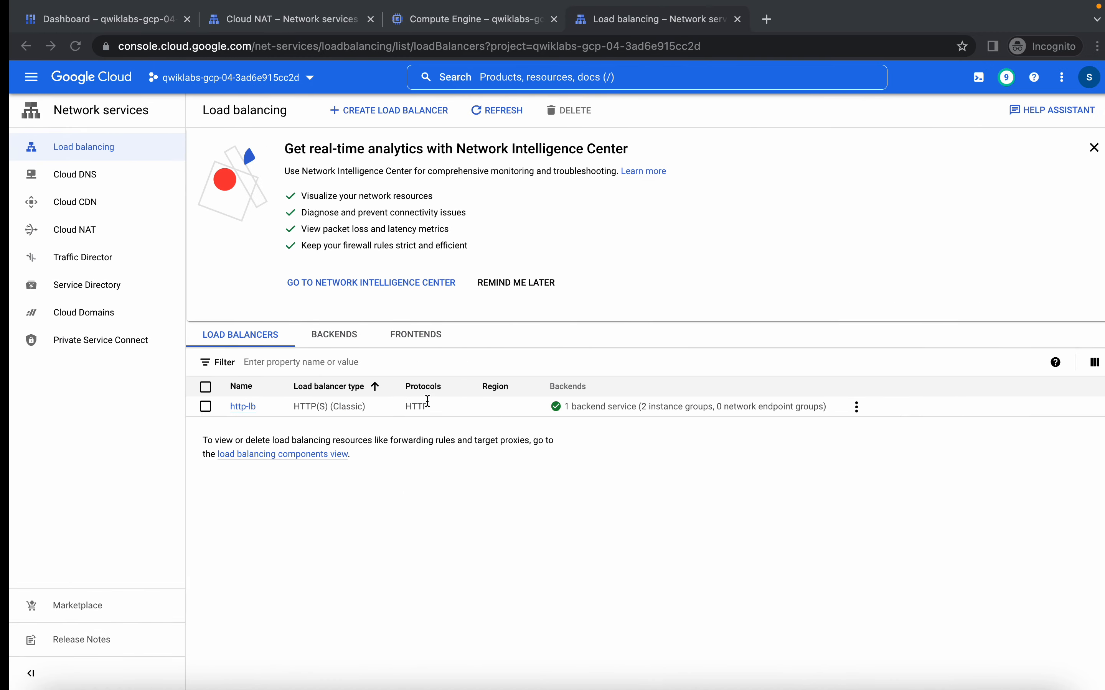
pyautogui.click(98, 19)
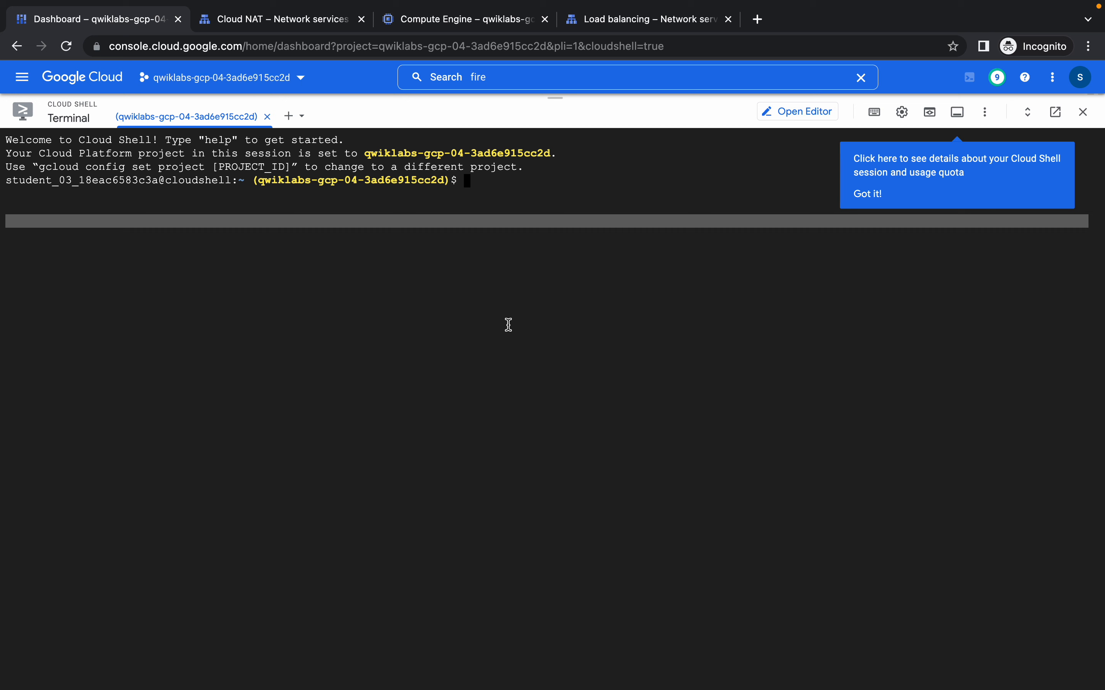
pyautogui.press('super+v')
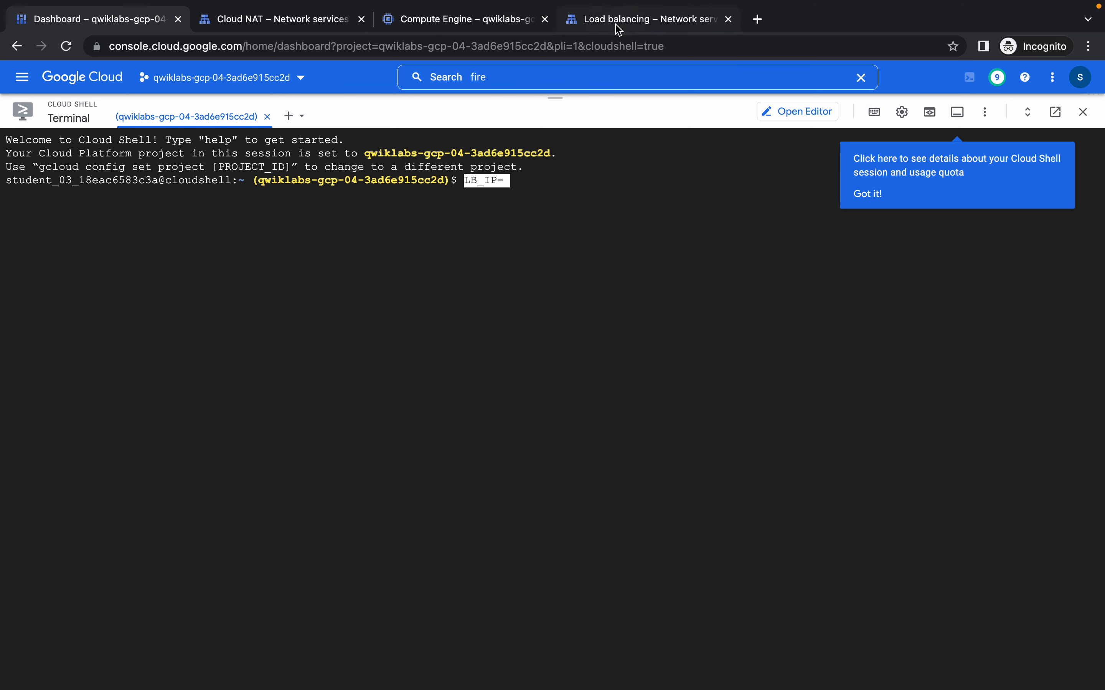
# Copy the IPv4 frontend address from the http-lb details and run LB_IP=34.110.178.249:80 in Cloud Shell
pyautogui.click(292, 25)
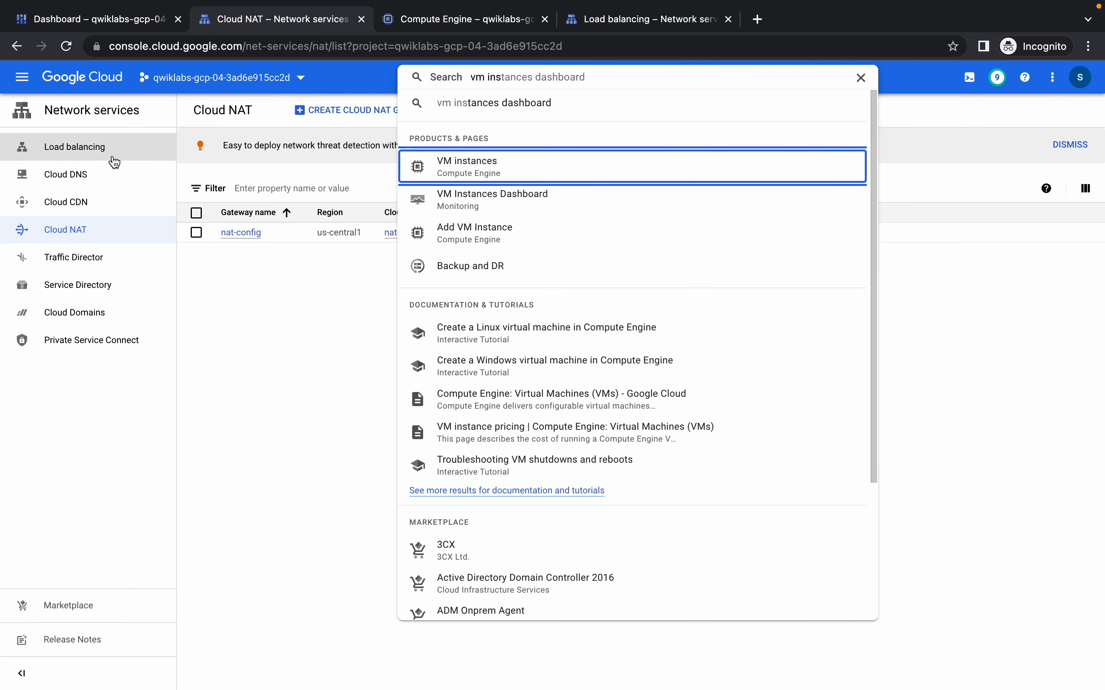
pyautogui.click(78, 154)
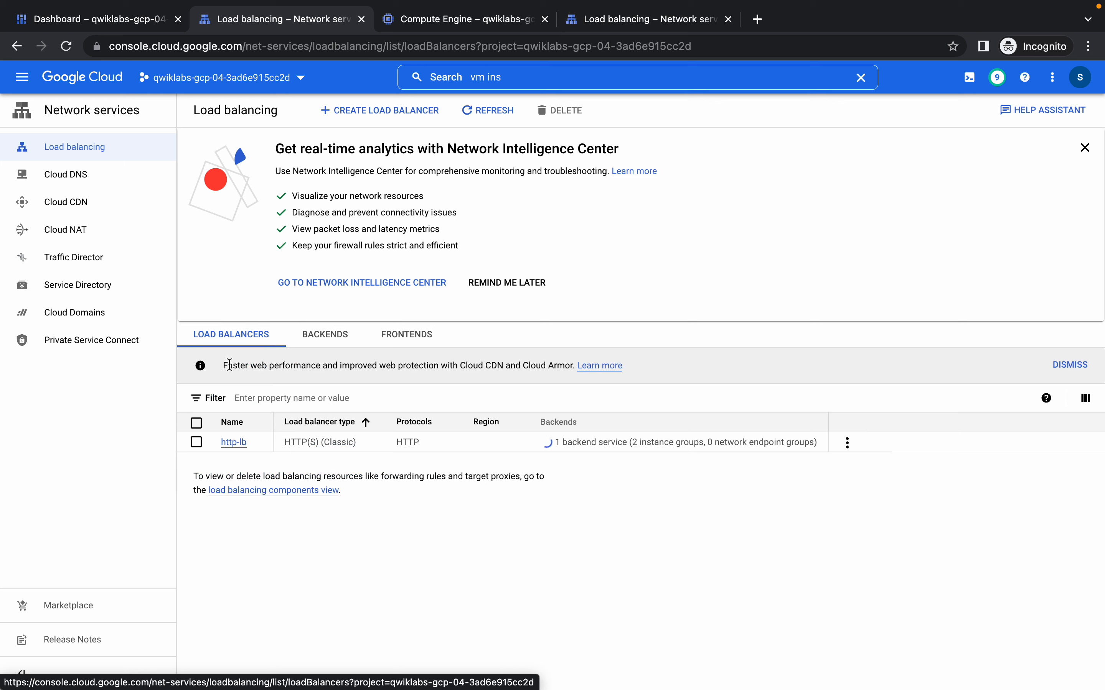
pyautogui.click(234, 442)
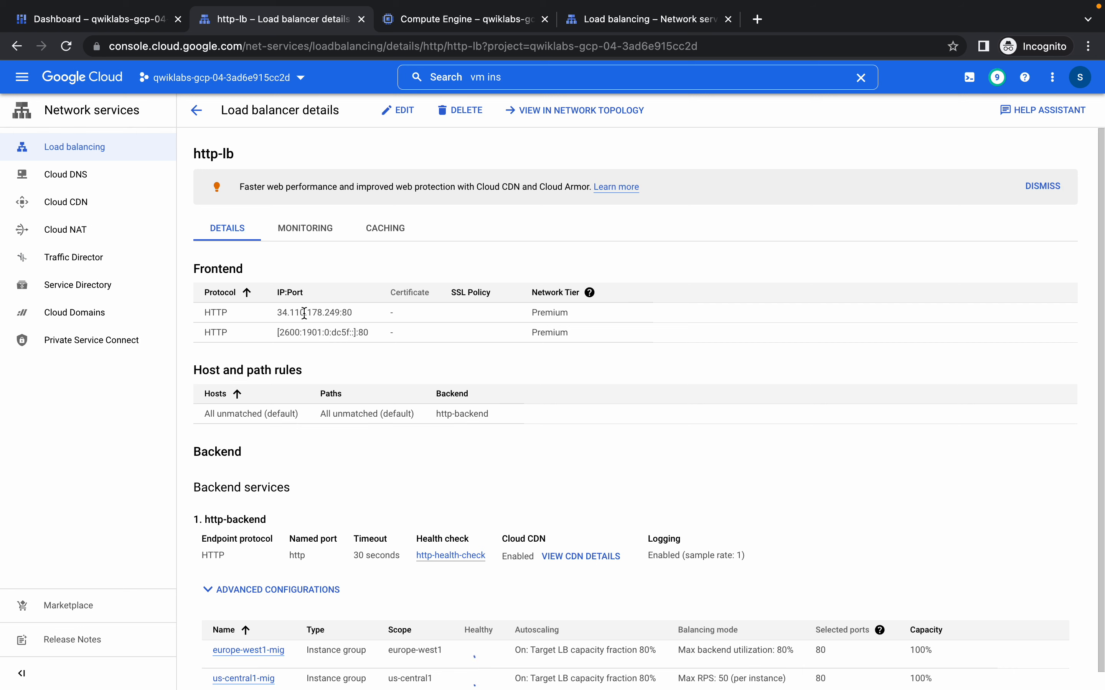
pyautogui.doubleClick(305, 314)
pyautogui.hotkey('ctrl', 'c')
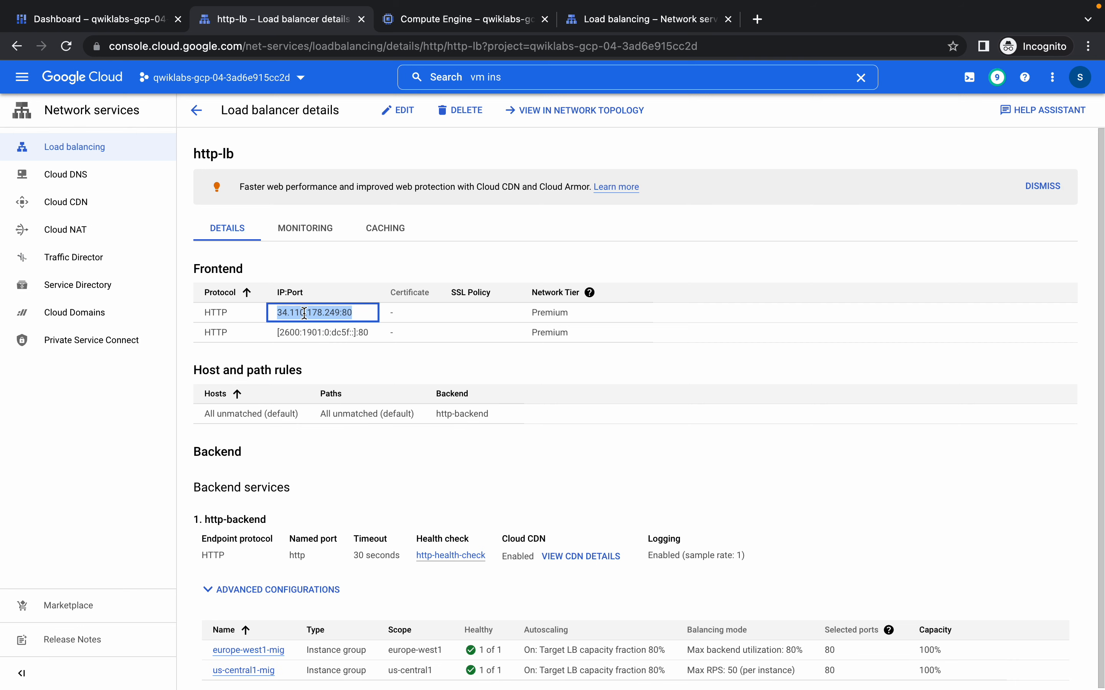
pyautogui.click(120, 23)
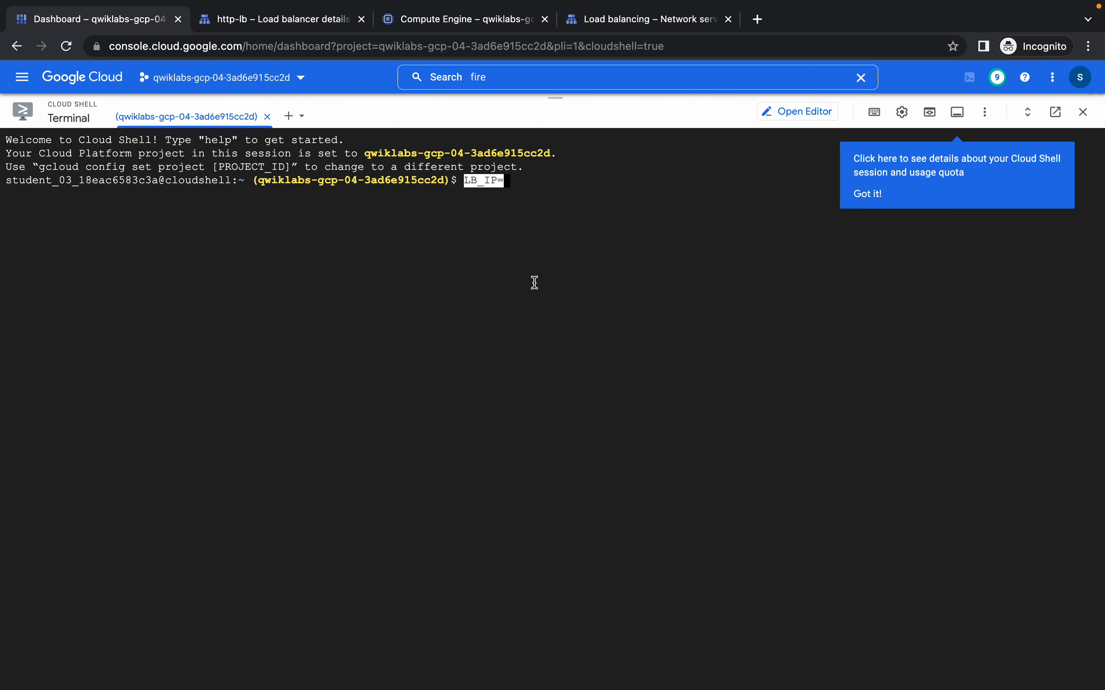
pyautogui.hotkey('ctrl', 'v')
pyautogui.press('Return')
# Copy the "Waiting for Load Balancer" while loop from the Task 6 lab instructions and run it in Cloud Shell
pyautogui.hotkey('ctrl', 'Left')
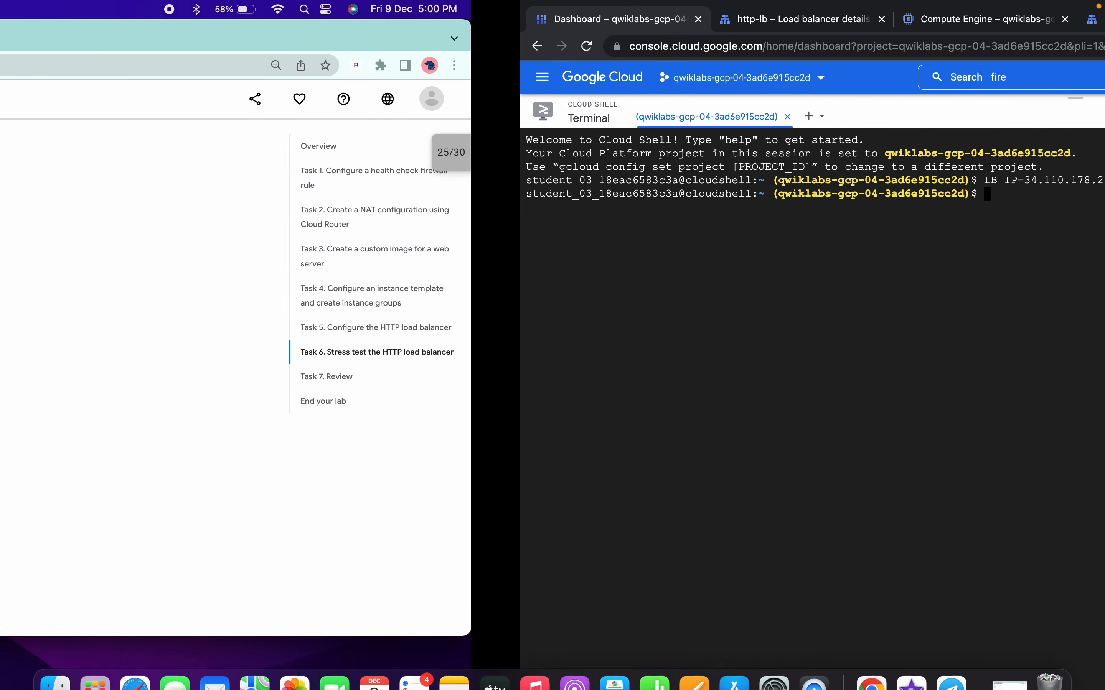
pyautogui.moveTo(219, 369); pyautogui.dragTo(272, 461)
pyautogui.press('super+c')
pyautogui.hotkey('ctrl', 'Right')
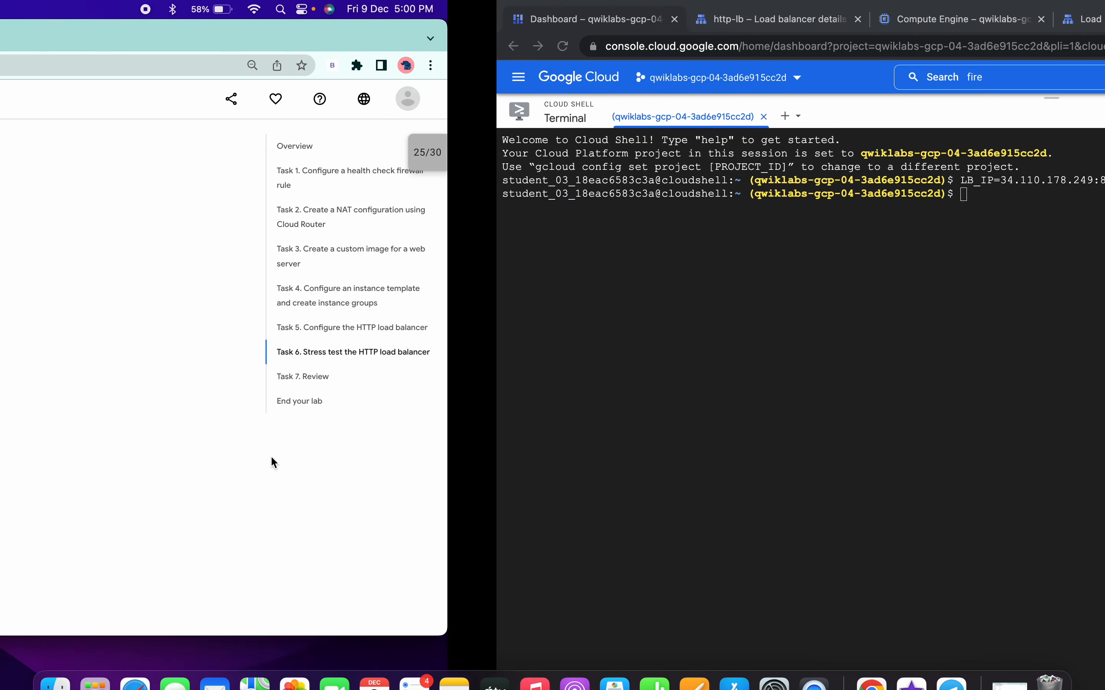
pyautogui.press('super+v')
pyautogui.press('Return')
# Find the "Stress test the HTTP load balancer" settings in the lab instructions and copy the VM name stress-test
pyautogui.hotkey('ctrl', 'Left')
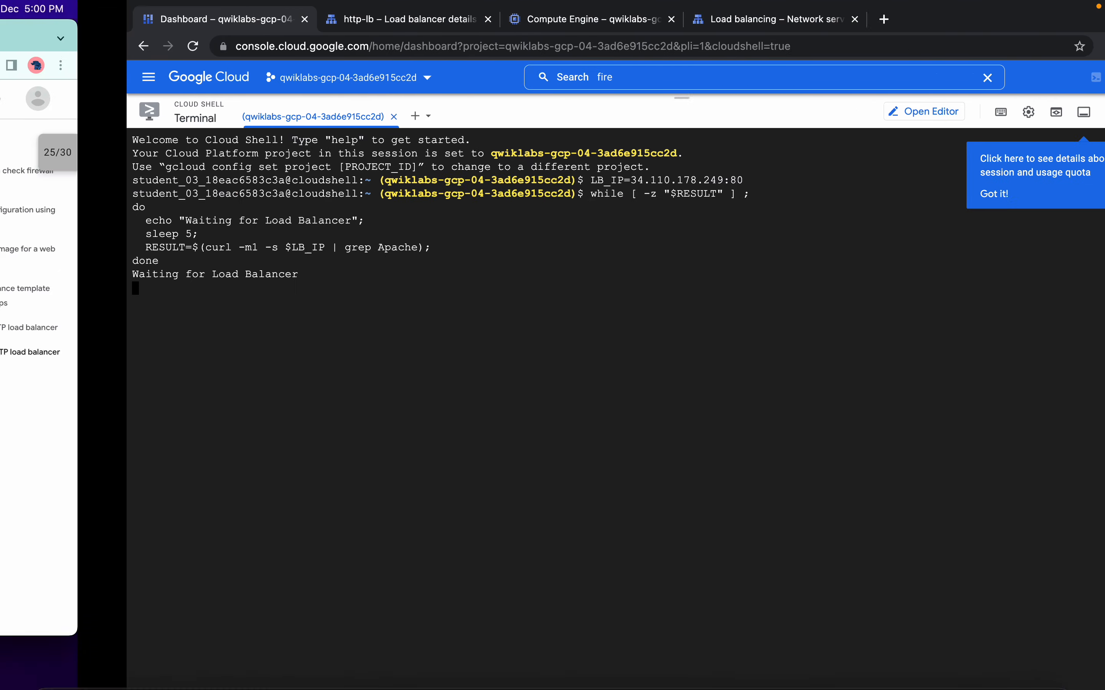
pyautogui.scroll(-10, 383, 420)
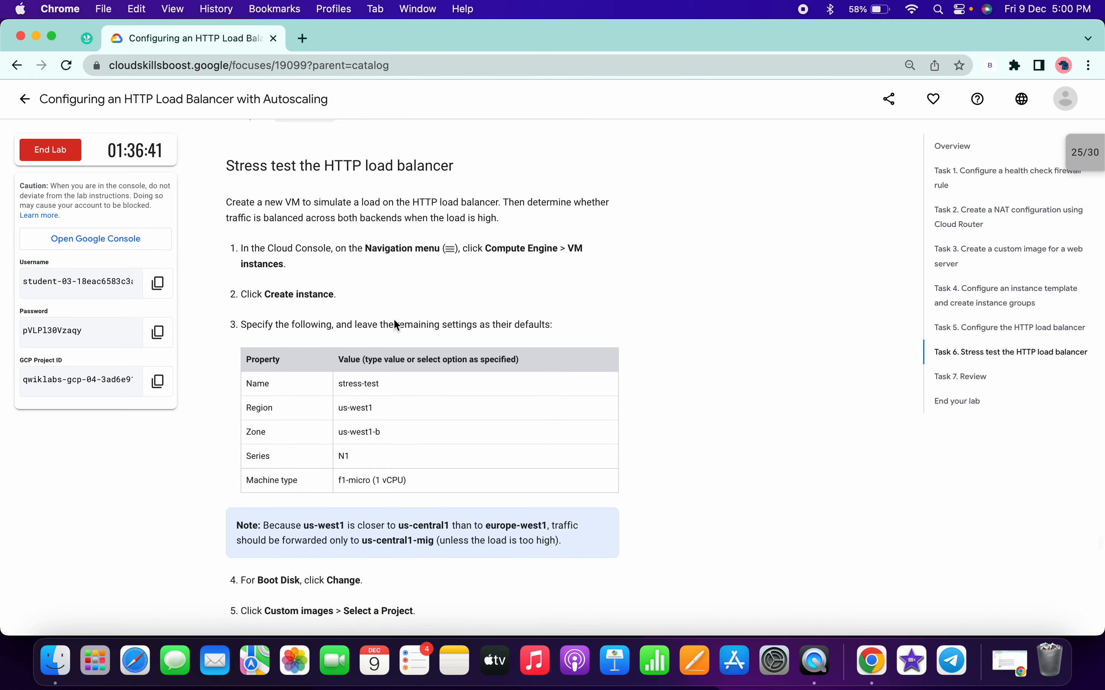
pyautogui.tripleClick(360, 383)
pyautogui.hotkey('ctrl', 'Right')
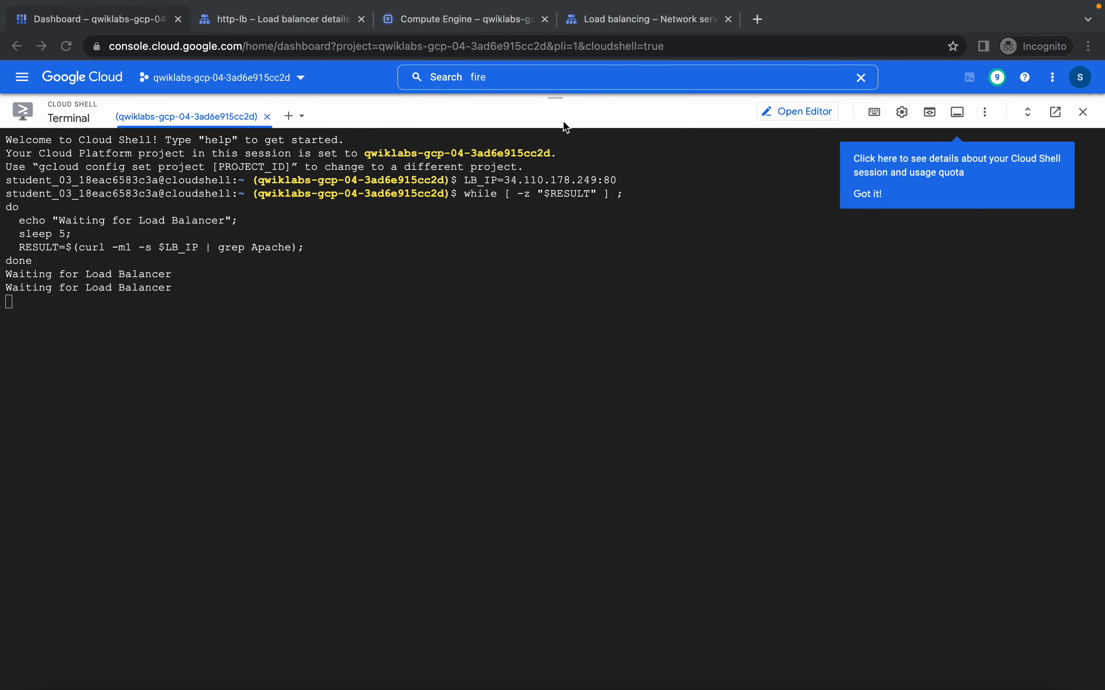
# Reload the Compute Engine instance groups list and check the status warning on europe-west1-mig
pyautogui.click(441, 23)
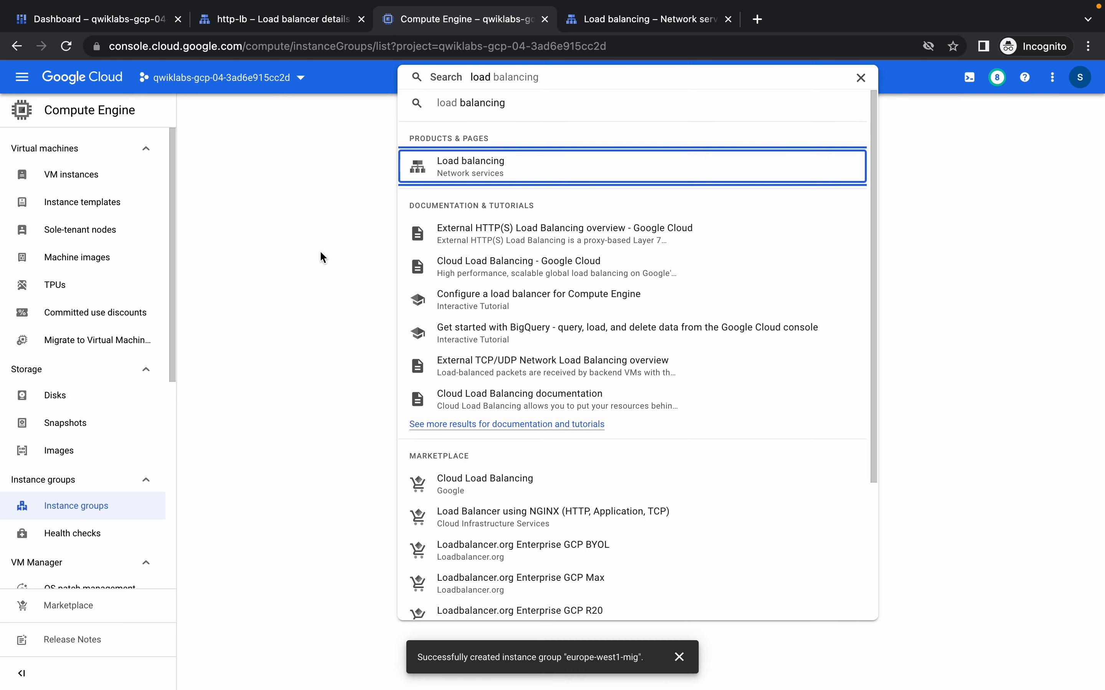
pyautogui.click(314, 270)
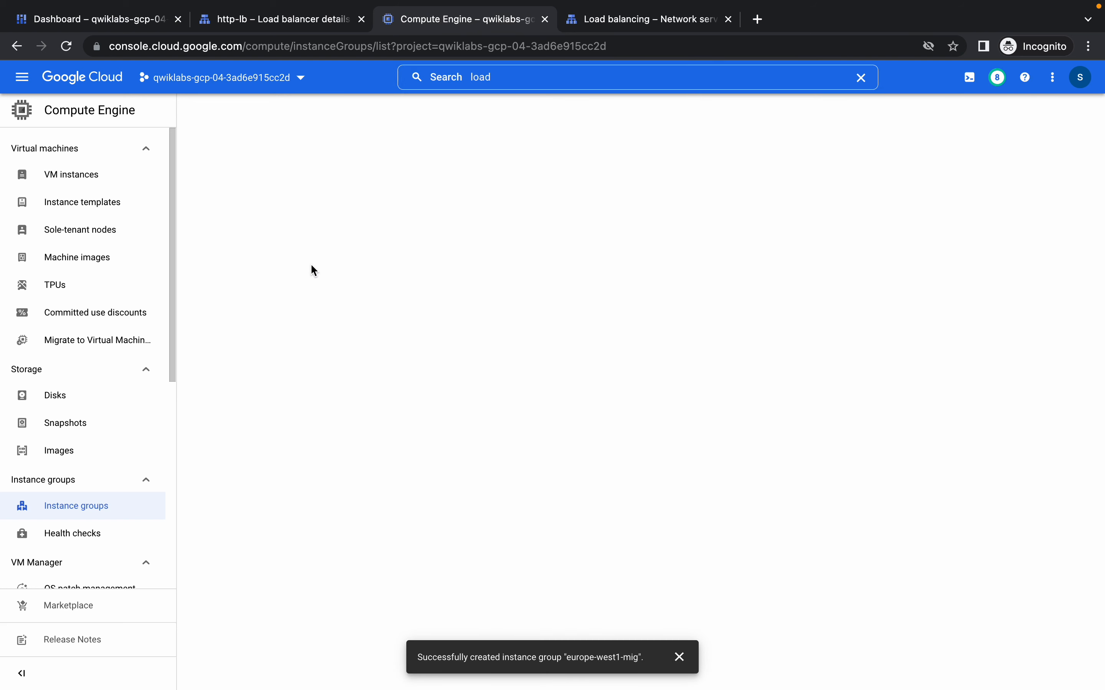
pyautogui.click(68, 50)
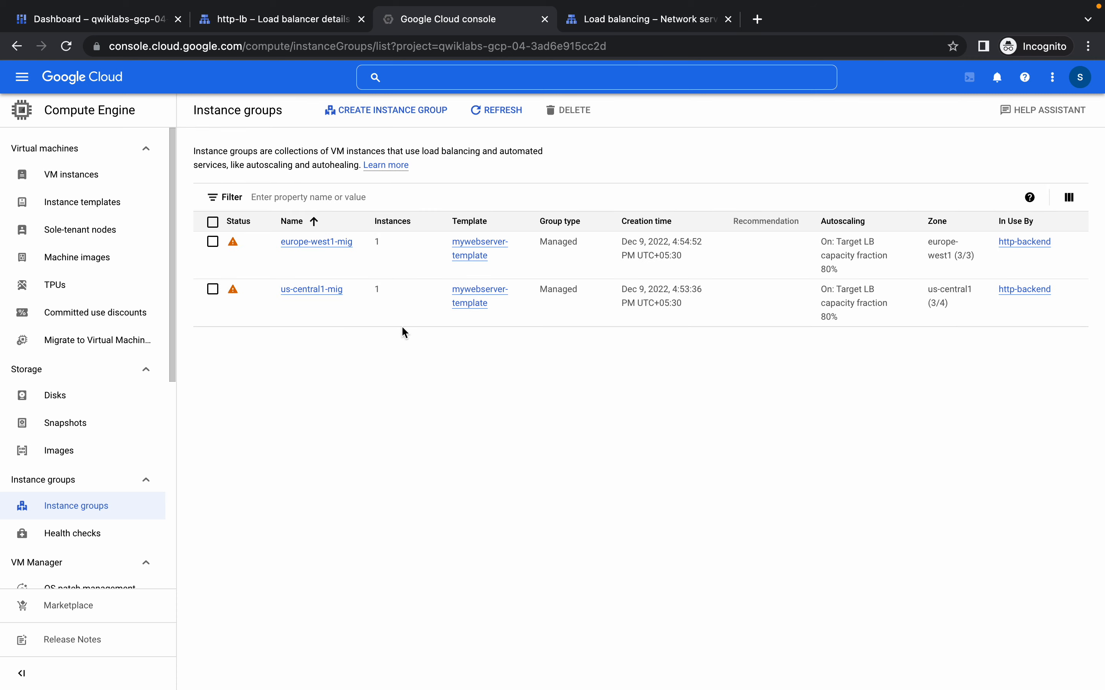
pyautogui.moveTo(243, 254)
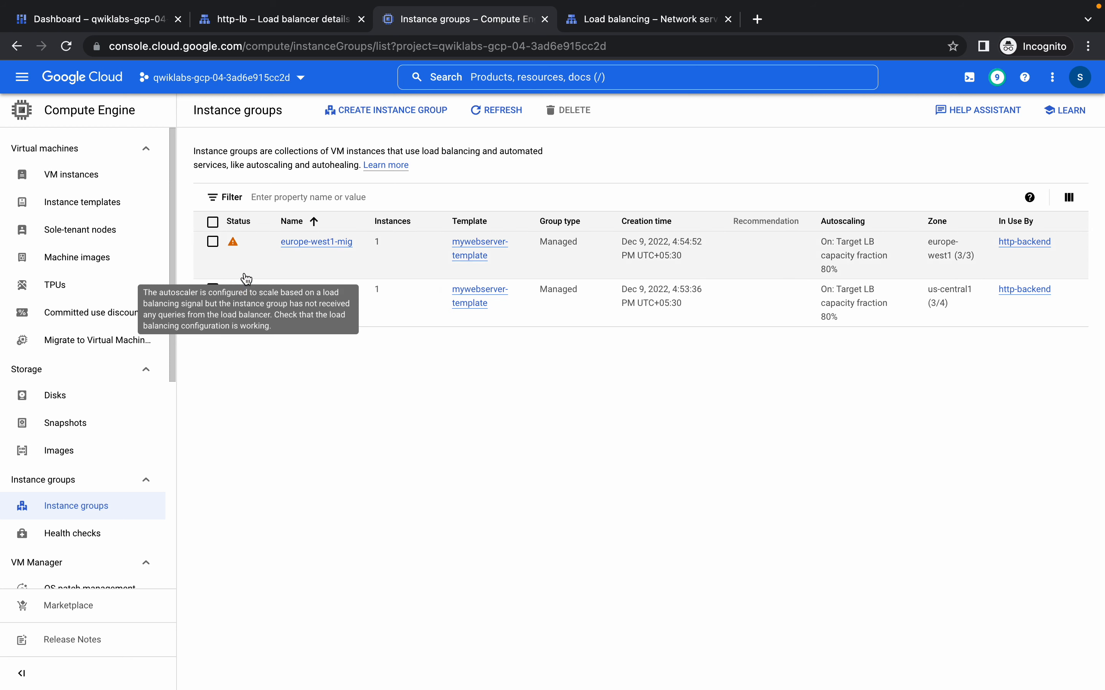
# Start creating a new VM instance in Compute Engine and name it stress-test
pyautogui.click(73, 182)
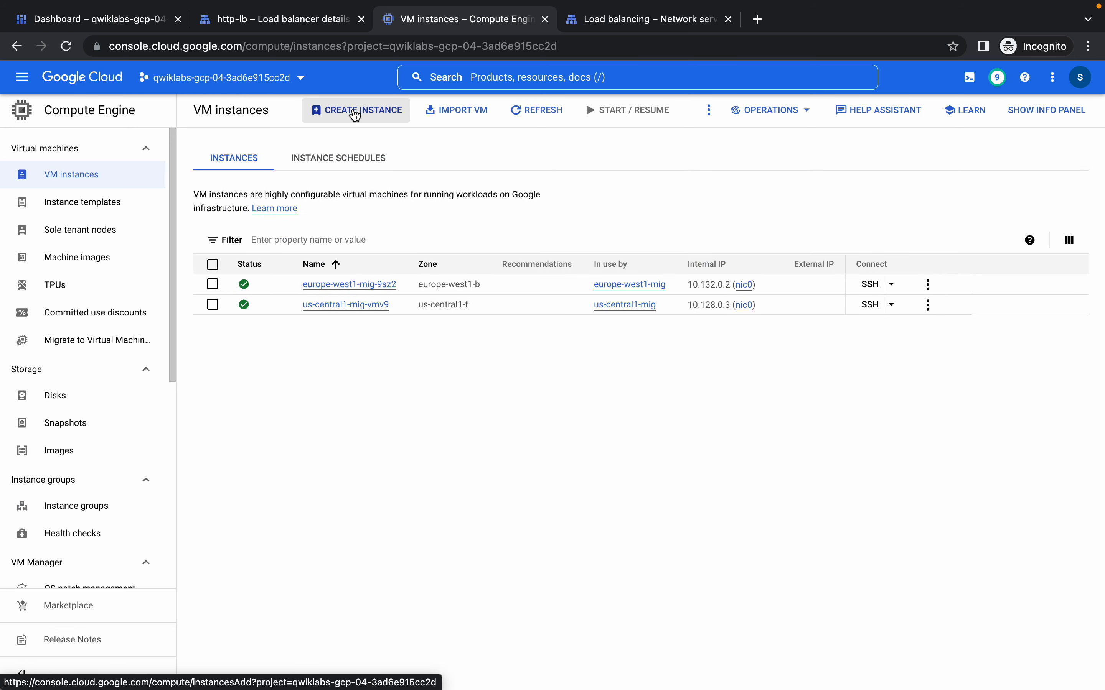
pyautogui.click(356, 114)
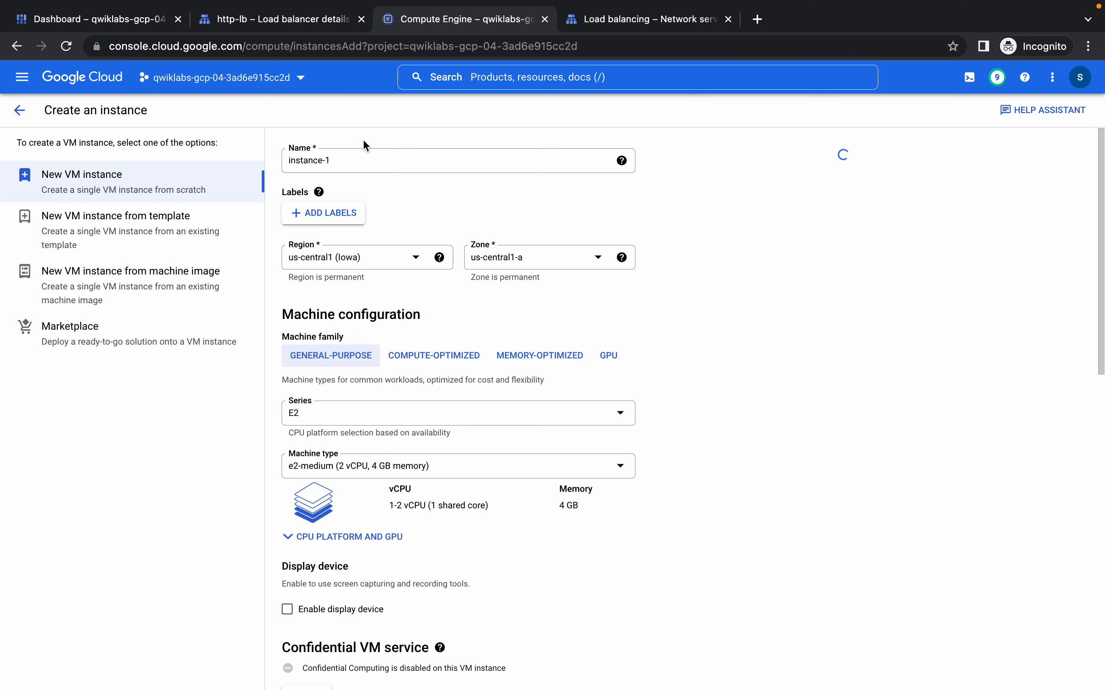
pyautogui.scroll(-15, 374, 203)
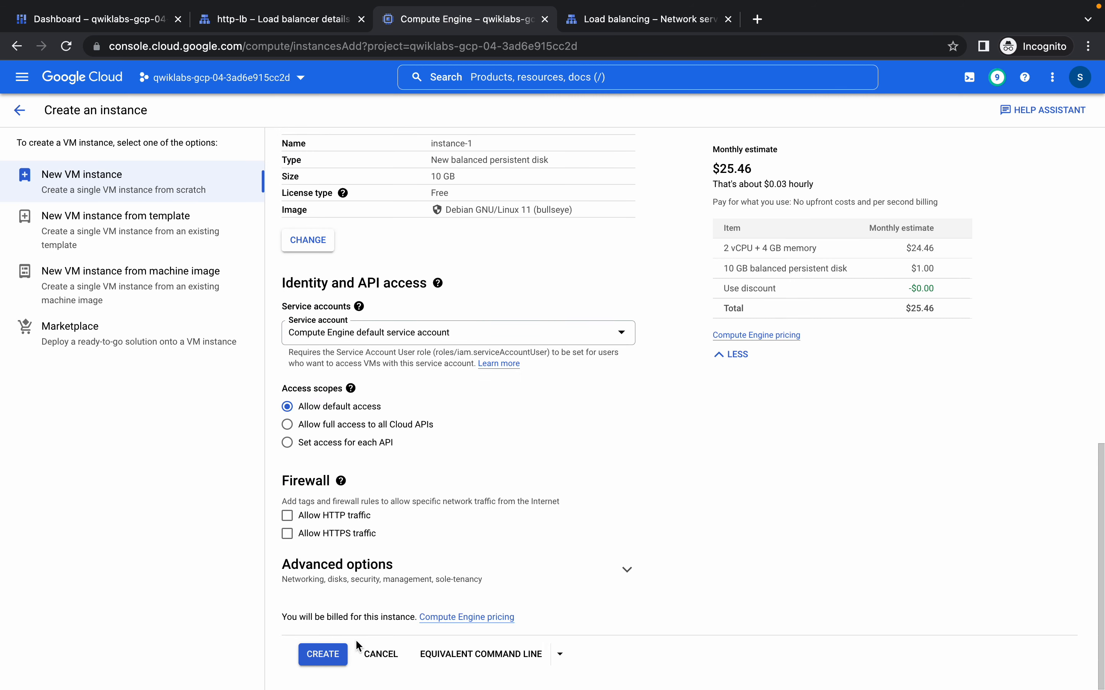
pyautogui.click(333, 659)
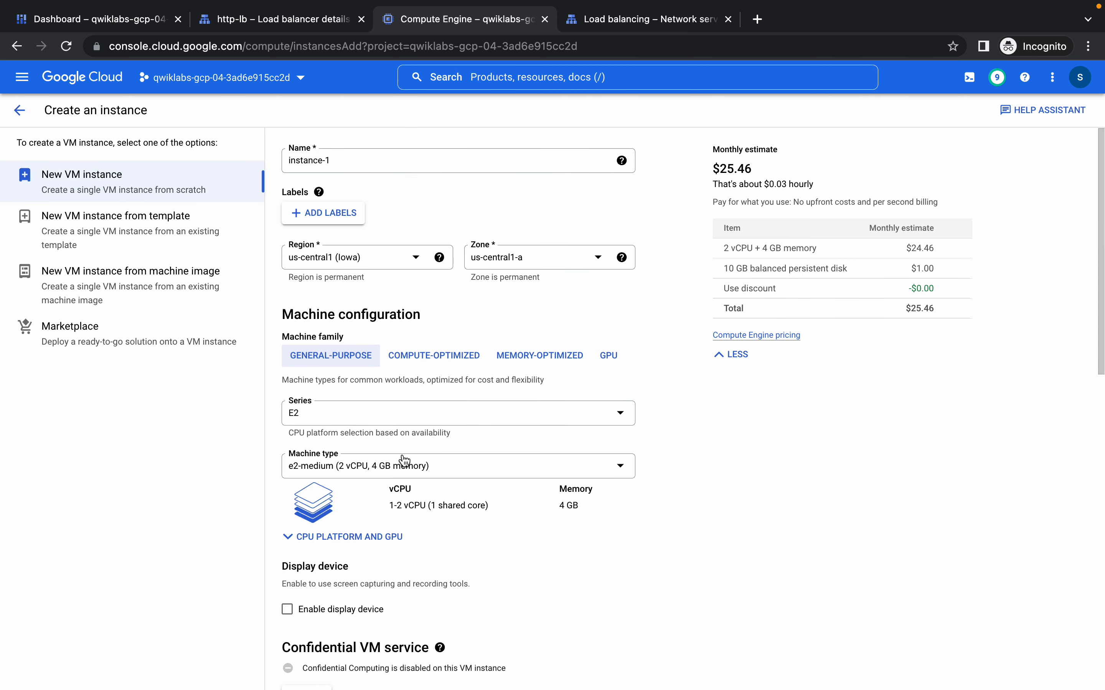
pyautogui.tripleClick(347, 161)
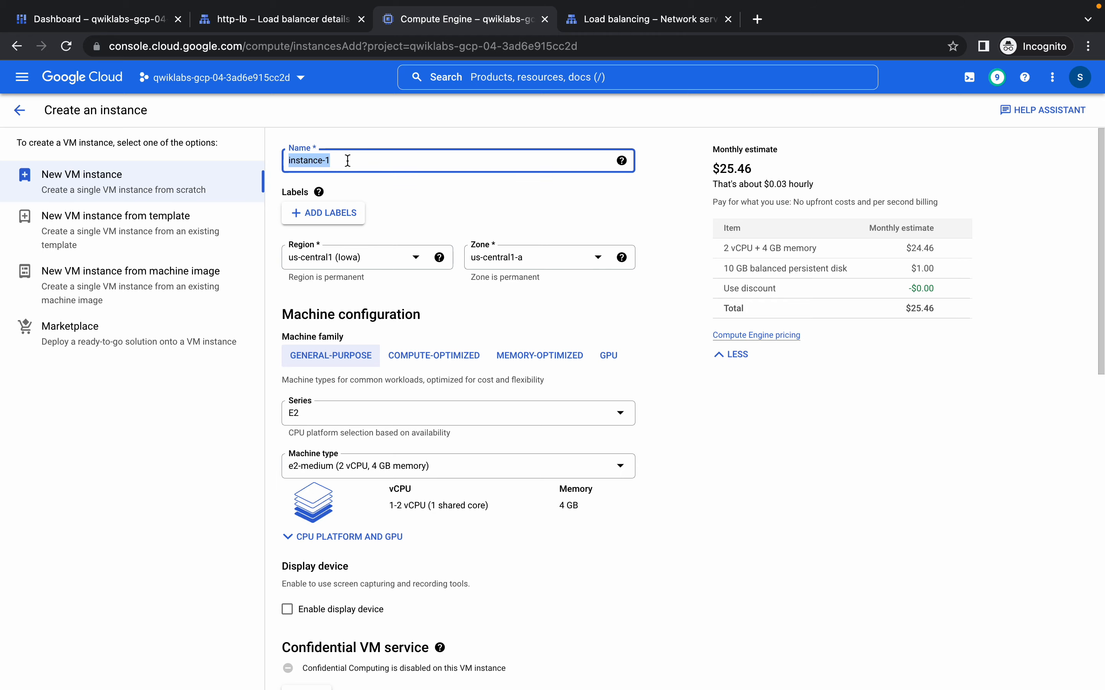
pyautogui.press('super+v')
# Check the required region in the lab instructions and set the stress-test VM's region to us-west1 (Oregon)
pyautogui.hotkey('ctrl', 'Left')
pyautogui.scroll(-2, 349, 349)
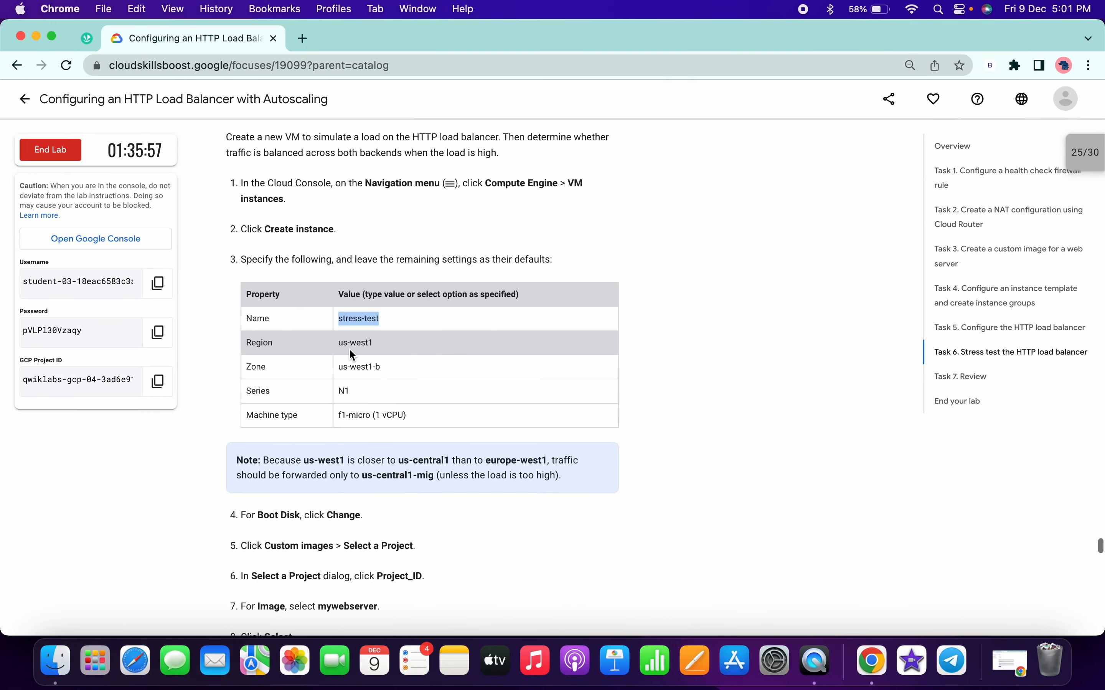
pyautogui.hotkey('ctrl', 'Right')
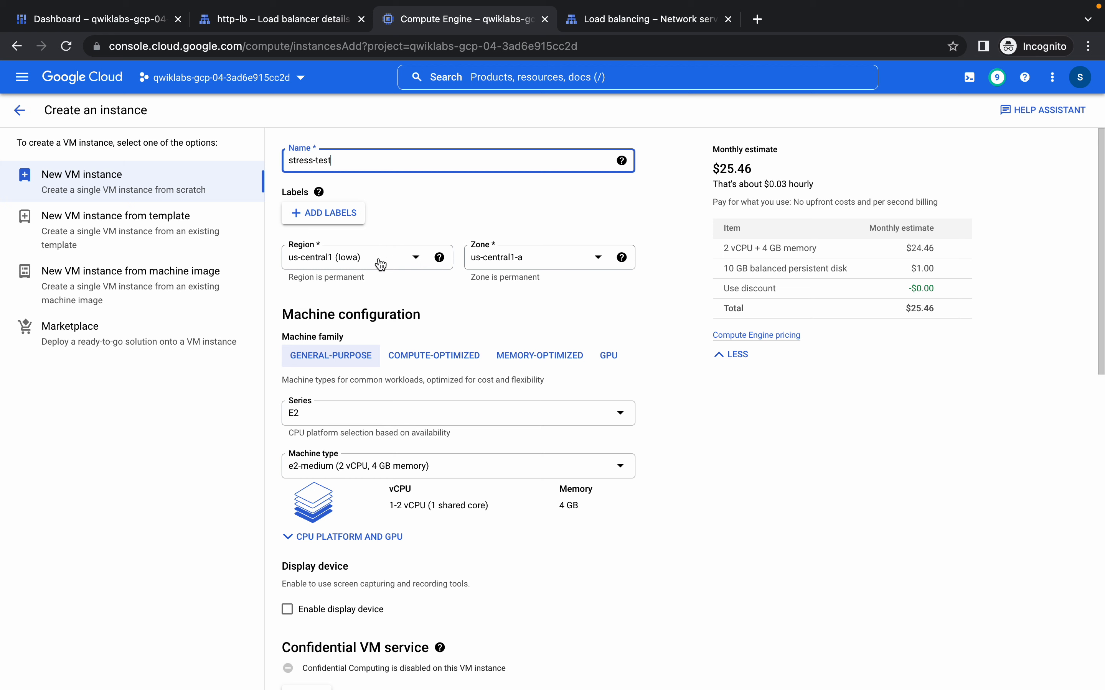
pyautogui.click(380, 264)
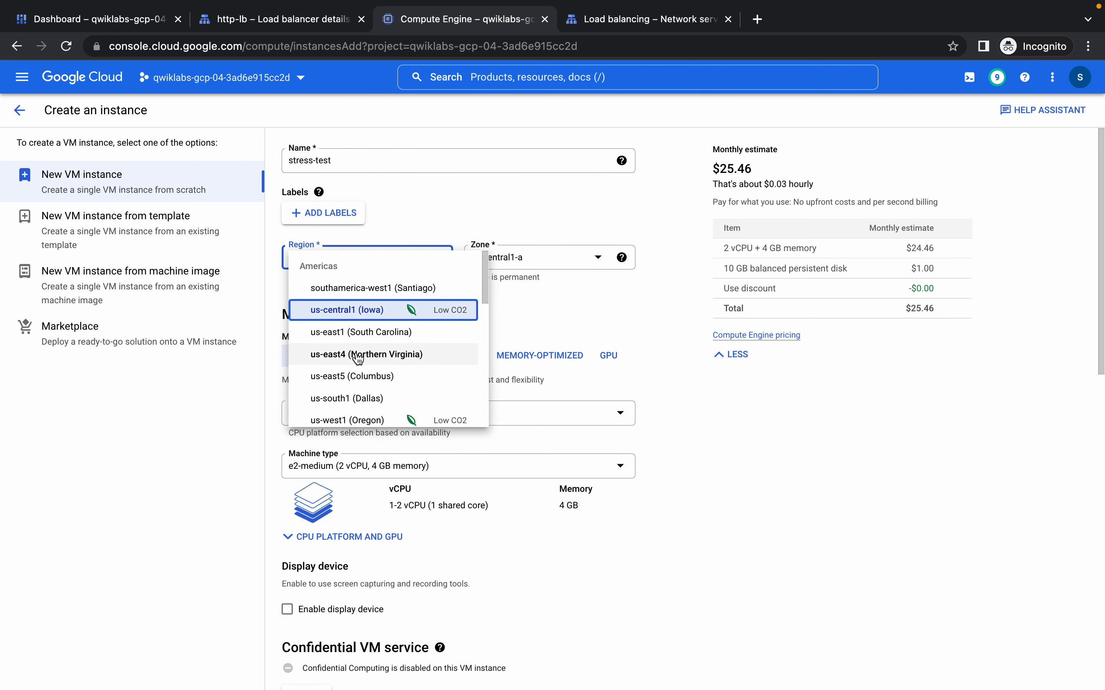
pyautogui.scroll(-2, 361, 359)
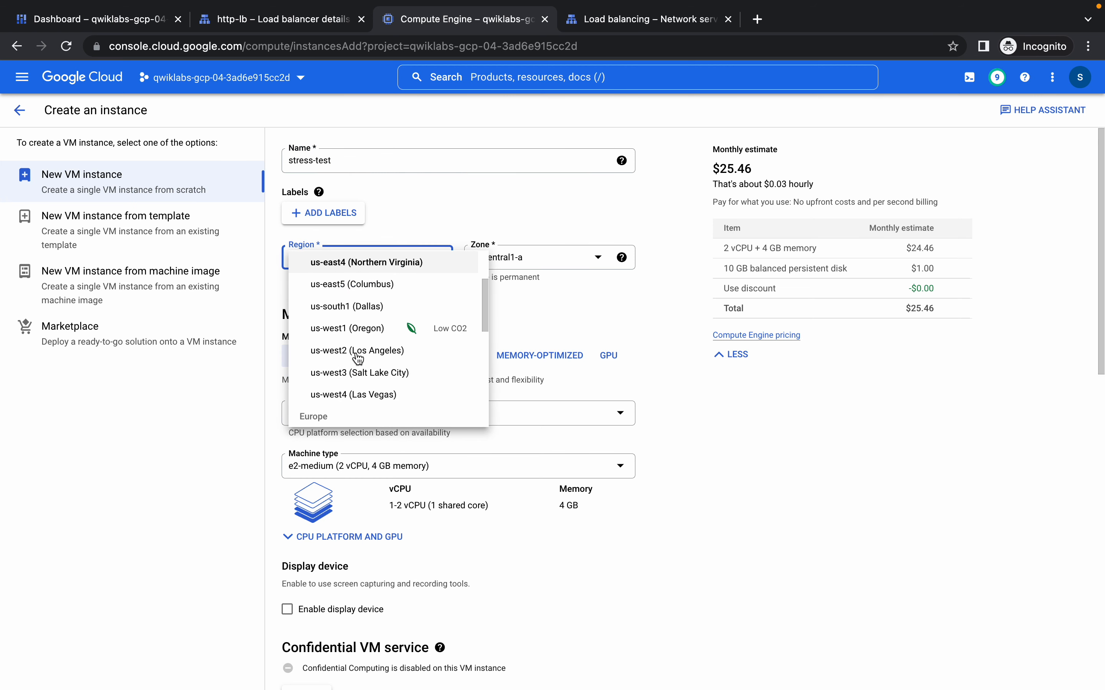
pyautogui.click(329, 336)
# Set the VM's machine series to N1 and its machine type to f1-micro, as listed in the lab instructions
pyautogui.hotkey('ctrl', 'Left')
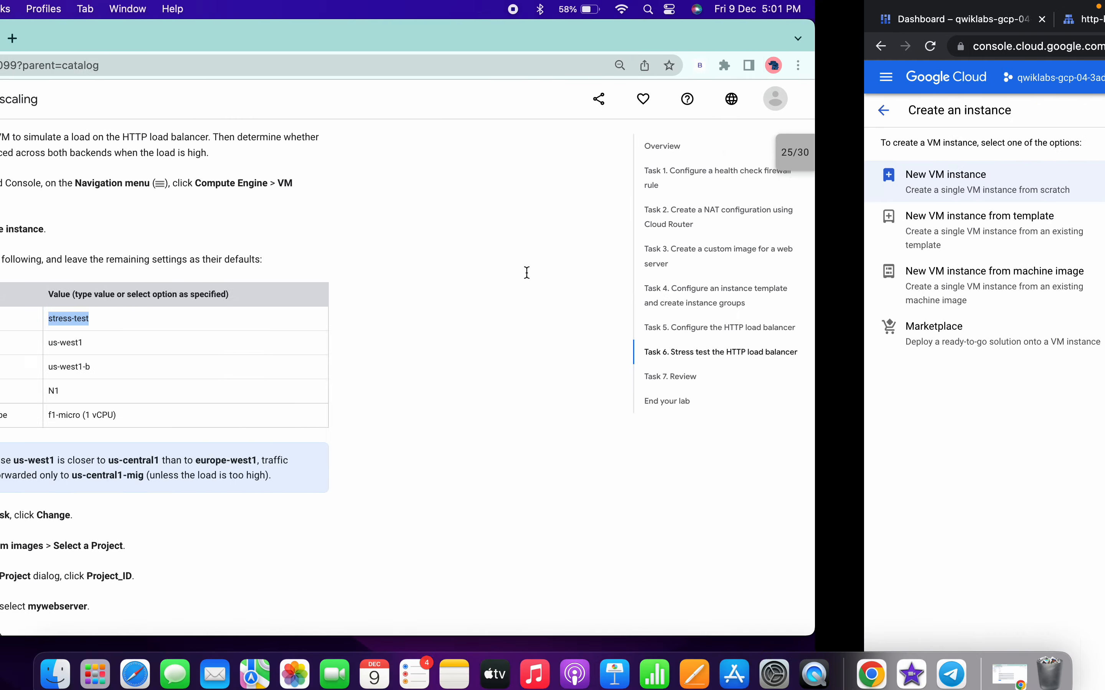
pyautogui.hotkey('ctrl', 'Right')
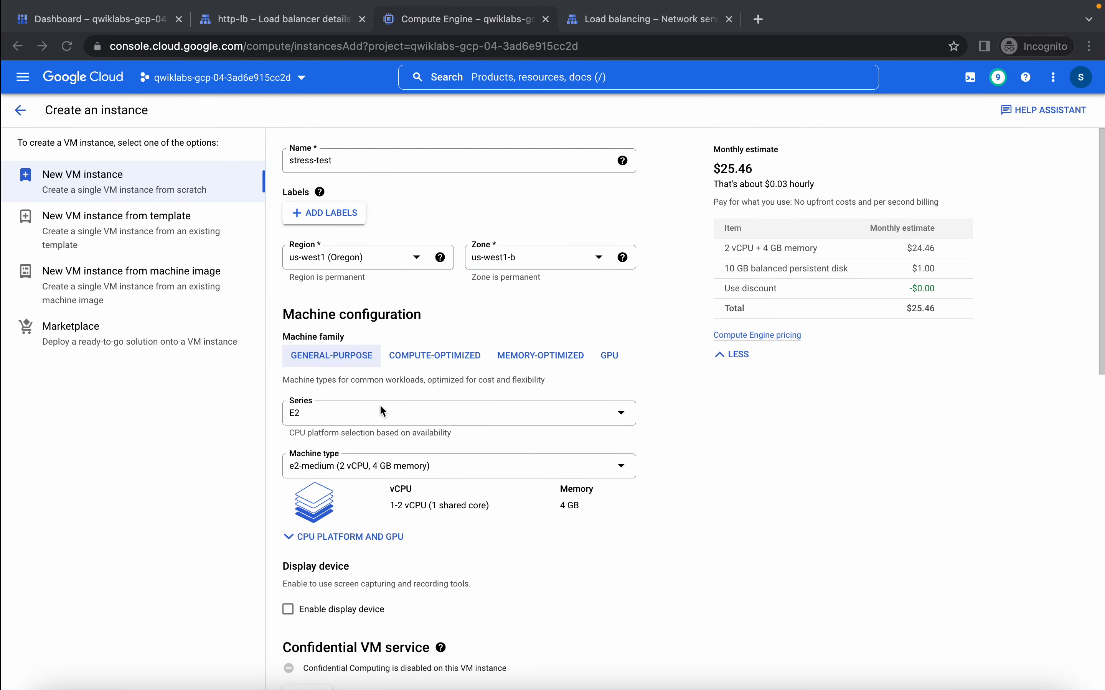
pyautogui.click(381, 413)
pyautogui.scroll(-3, 383, 491)
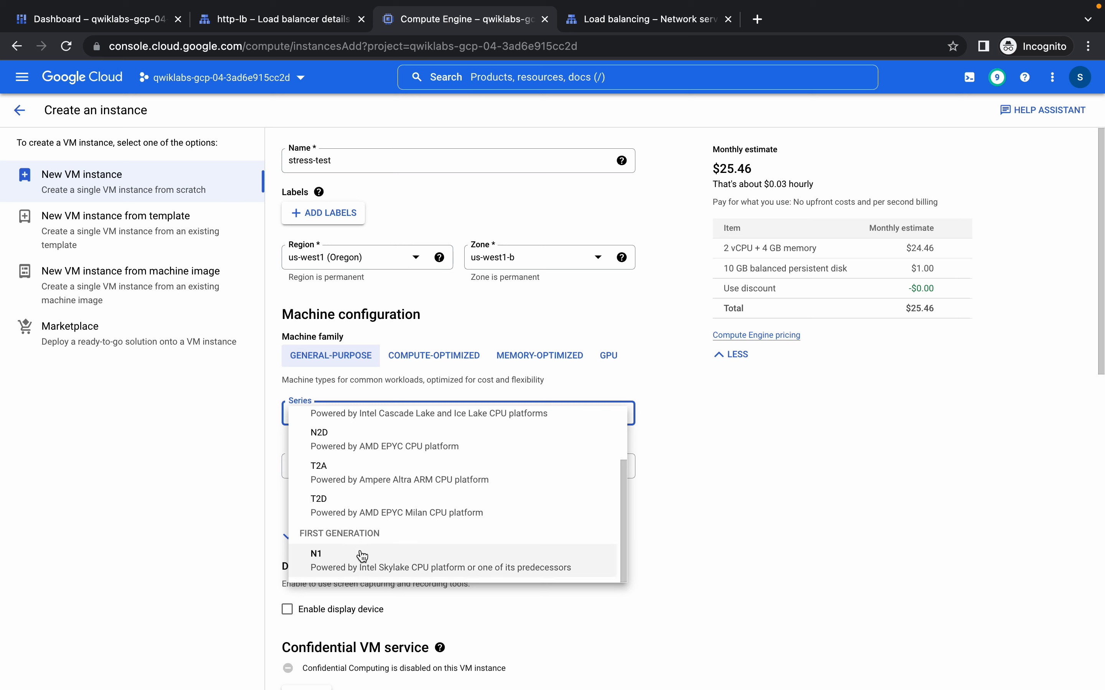
pyautogui.click(363, 565)
pyautogui.click(344, 456)
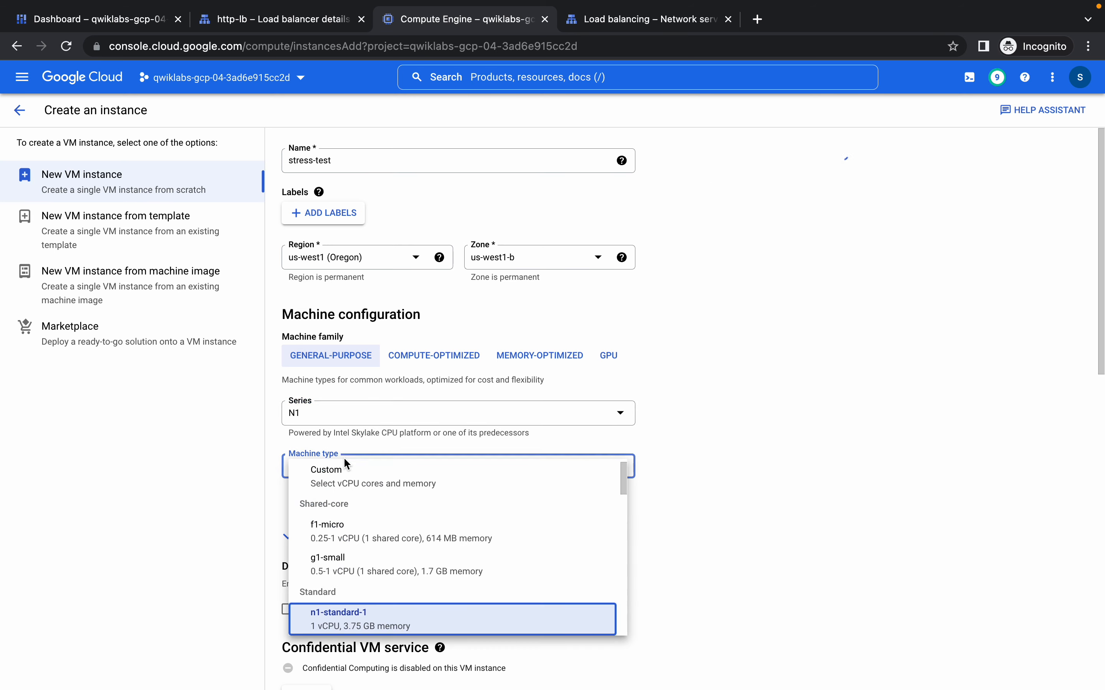
pyautogui.click(343, 524)
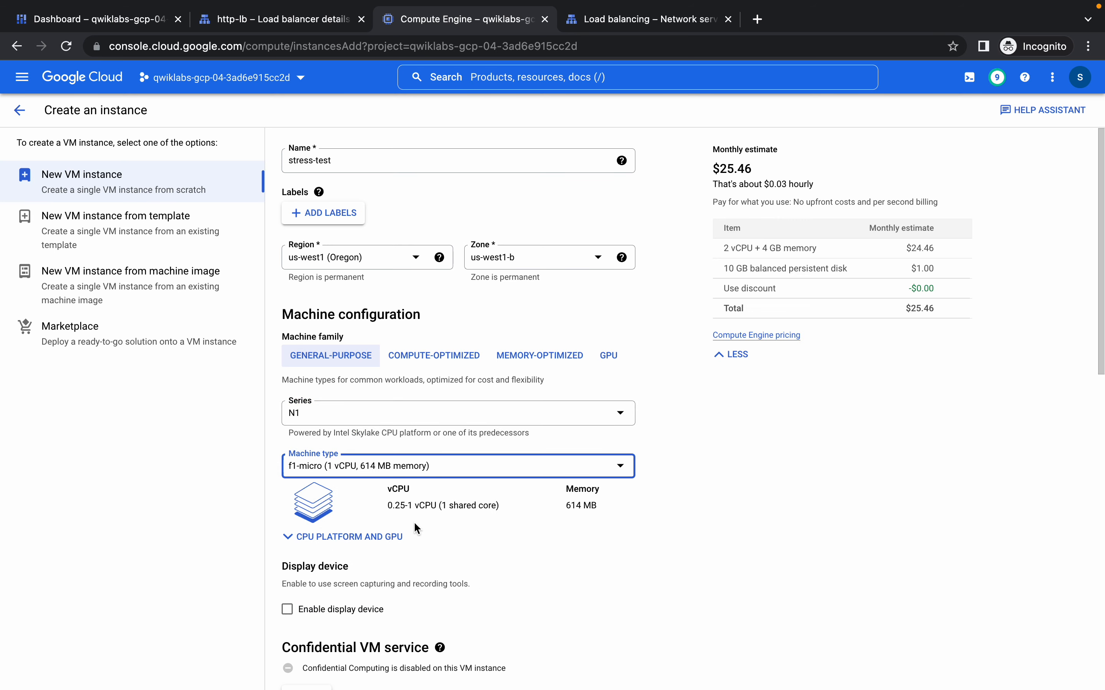
# Following the lab's boot disk instructions, change the stress-test VM's boot disk to the custom image mywebserver
pyautogui.scroll(-3, 413, 521)
pyautogui.hotkey('ctrl', 'Left')
pyautogui.scroll(-1, 382, 463)
pyautogui.scroll(-1, 382, 465)
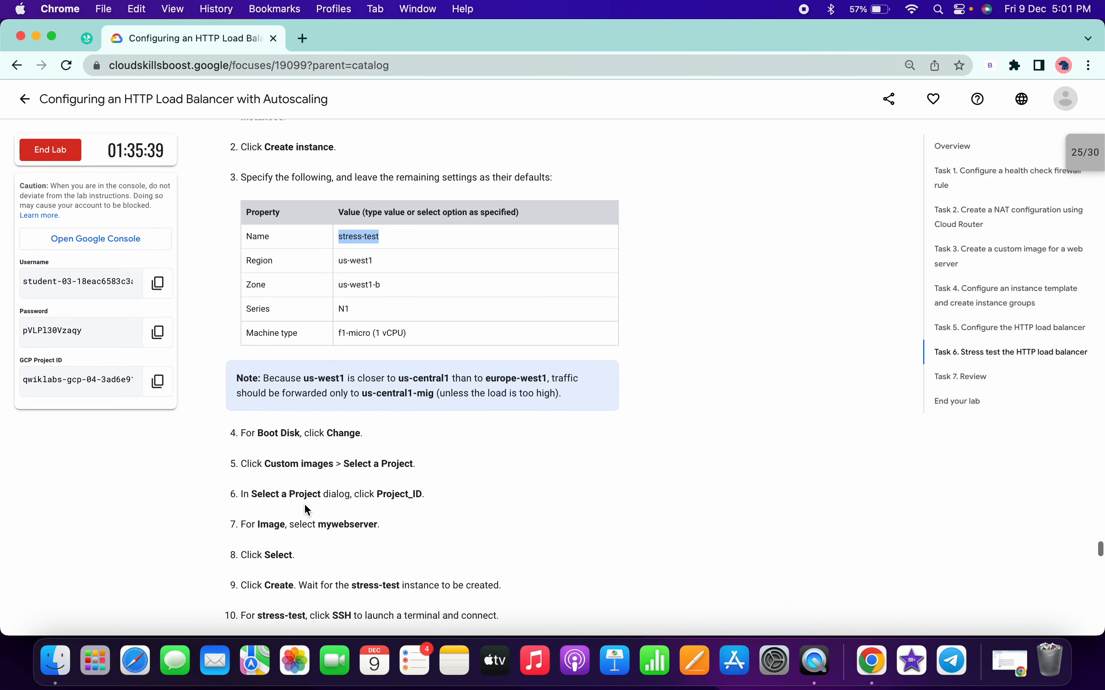
pyautogui.scroll(-4, 352, 502)
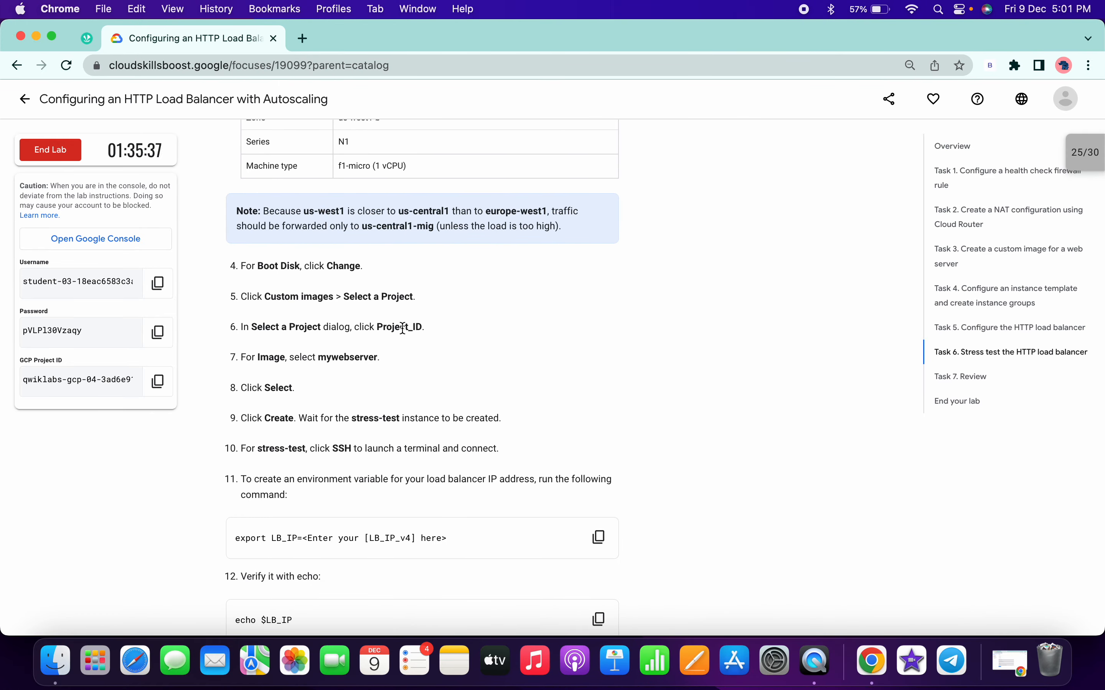
pyautogui.hotkey('ctrl', 'Right')
pyautogui.scroll(-10, 443, 348)
pyautogui.scroll(-1, 444, 350)
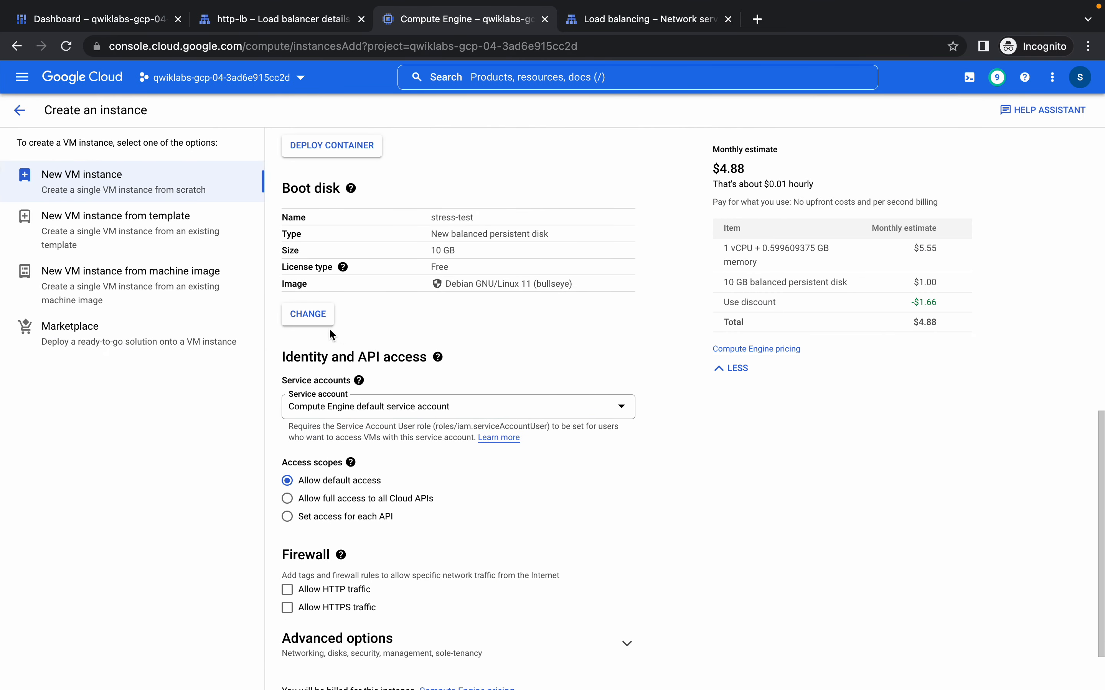
pyautogui.click(315, 319)
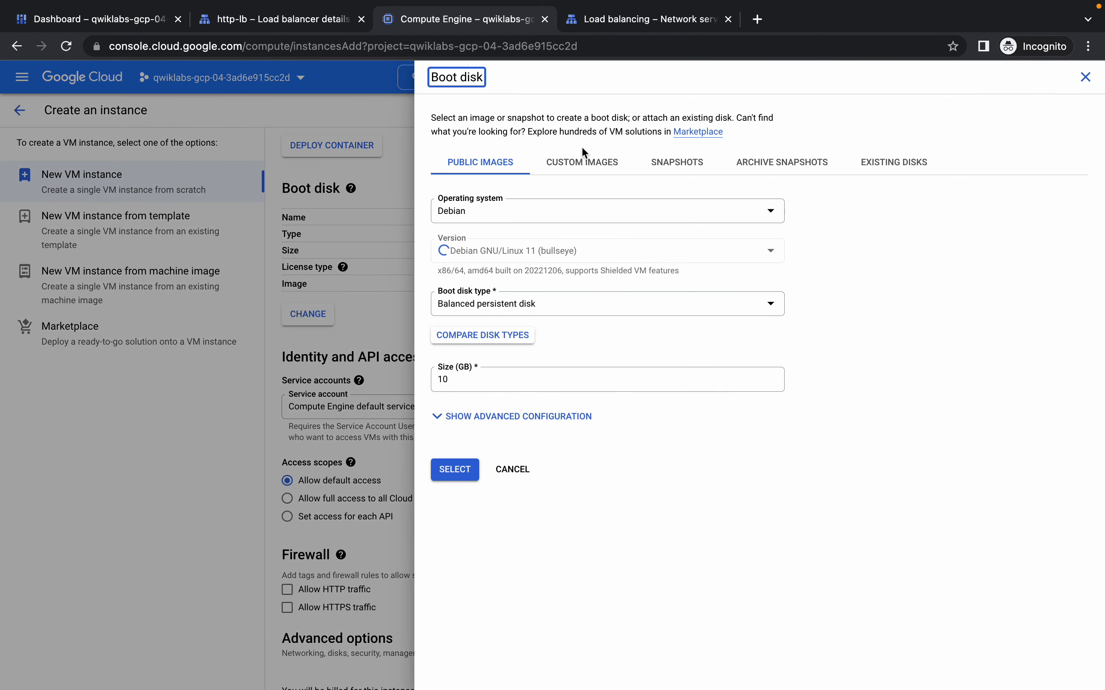
pyautogui.click(587, 167)
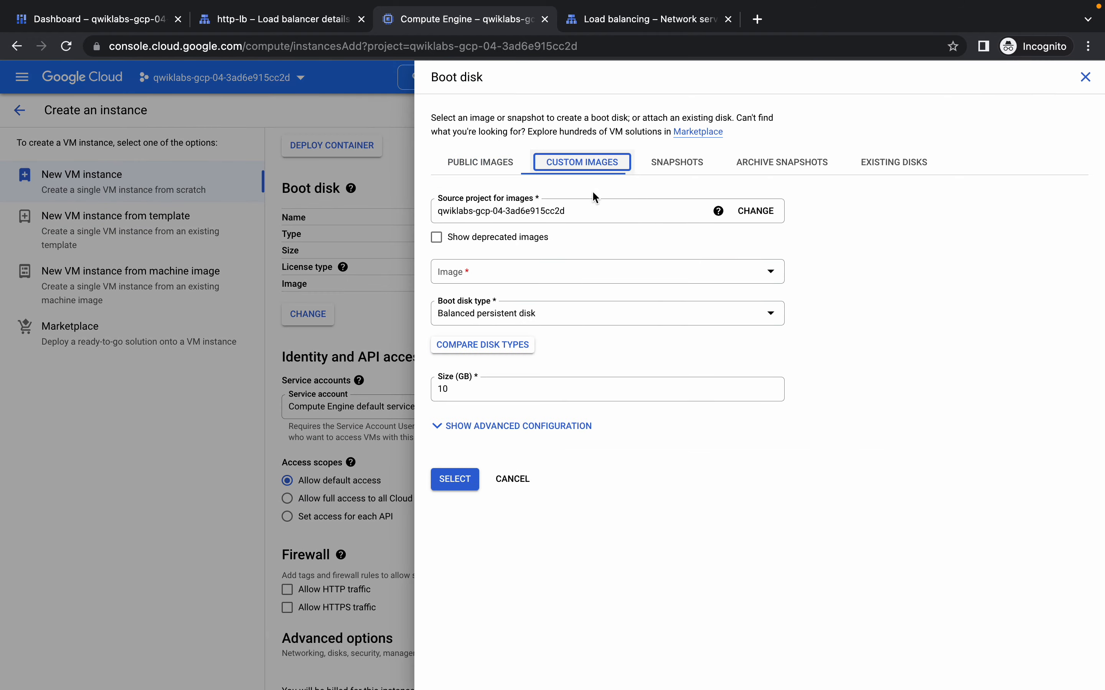
pyautogui.click(574, 277)
pyautogui.click(541, 326)
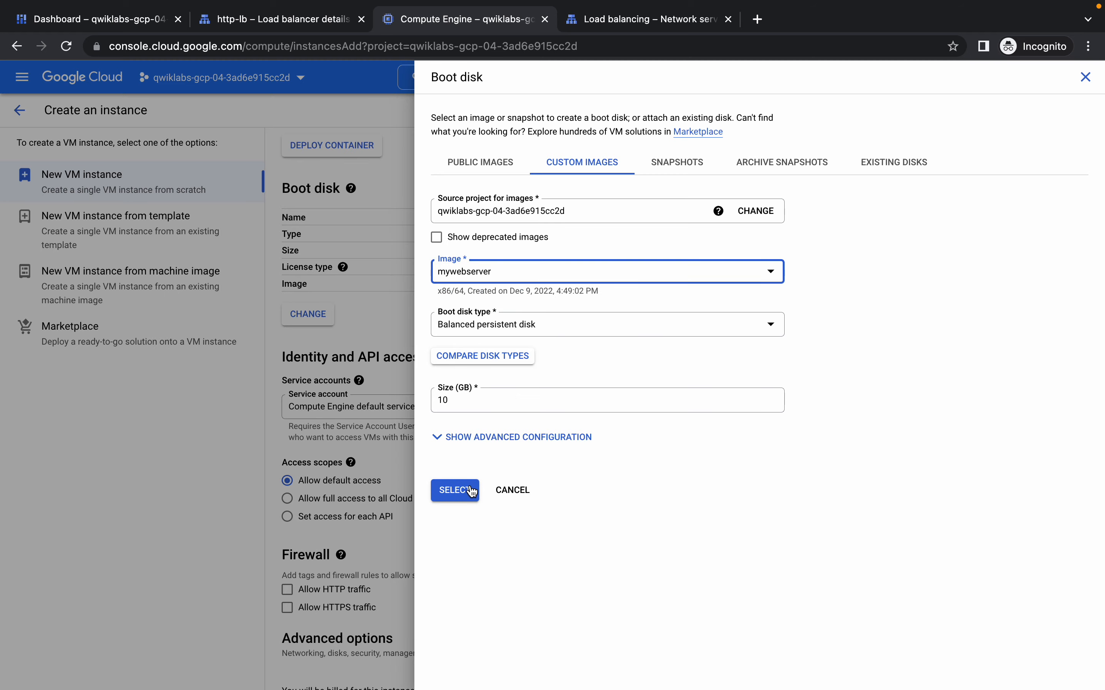
pyautogui.click(455, 490)
pyautogui.hotkey('ctrl', 'Left')
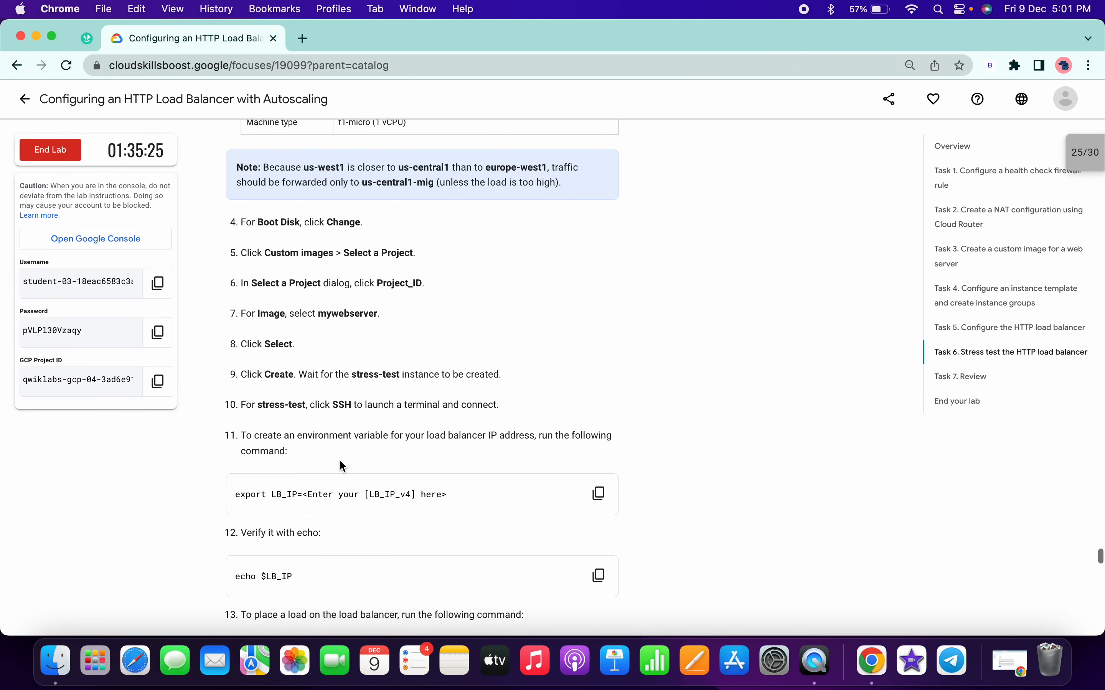
# Create the configured stress-test VM and connect to it through an SSH browser session once it is running
pyautogui.hotkey('ctrl', 'Right')
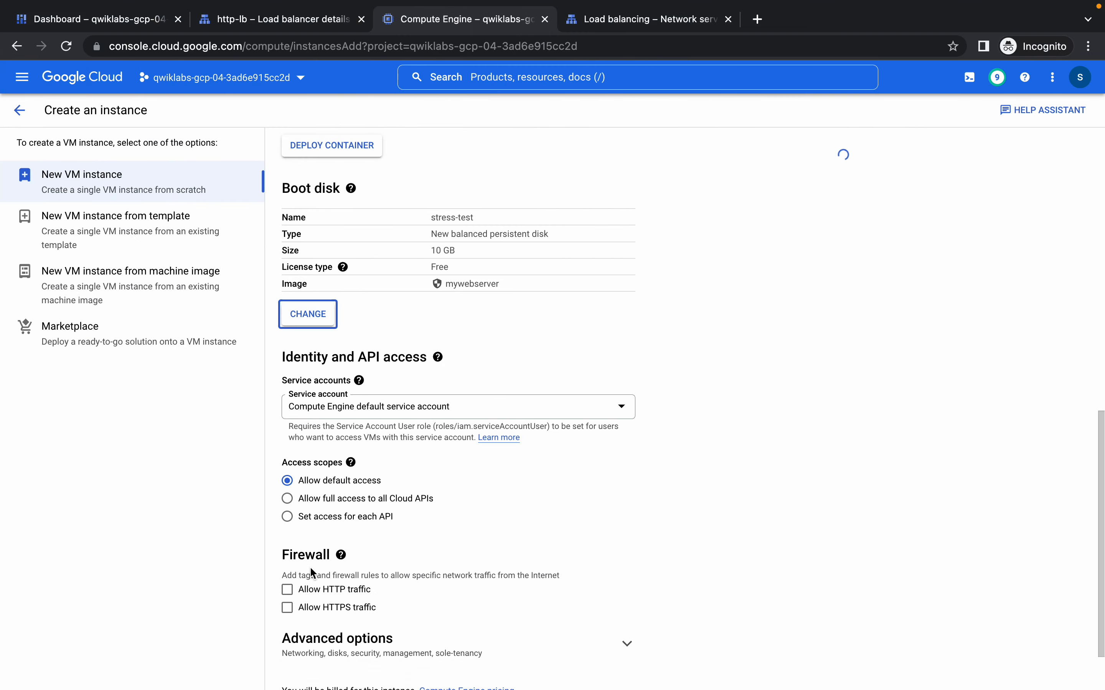
pyautogui.scroll(-2, 309, 571)
pyautogui.click(323, 653)
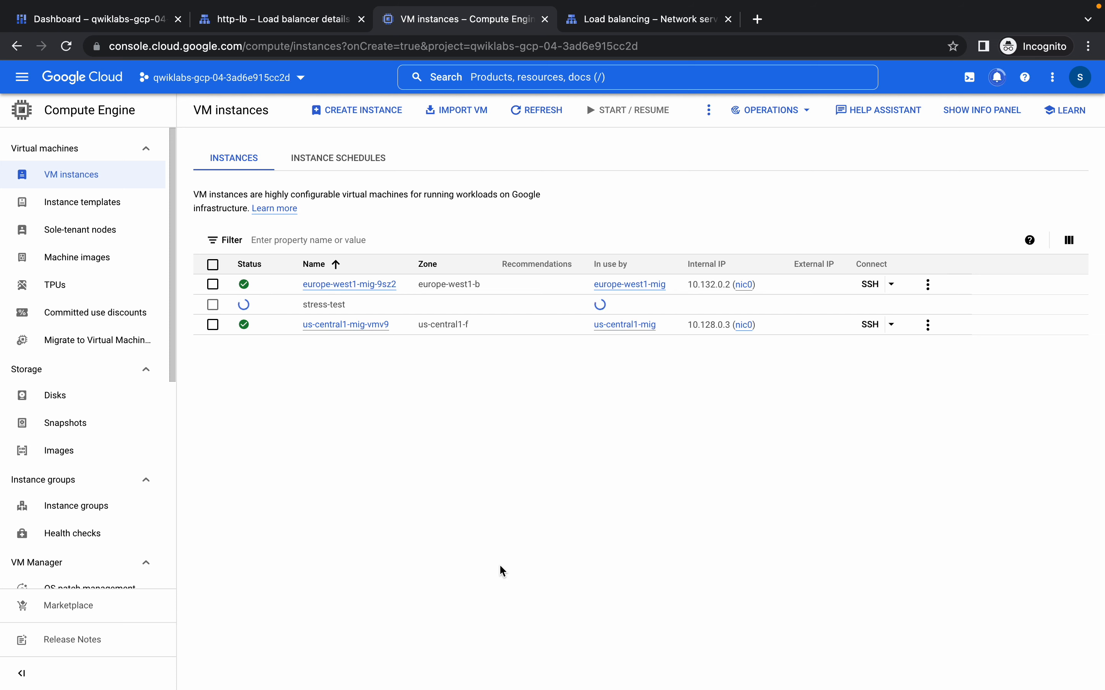
pyautogui.click(549, 113)
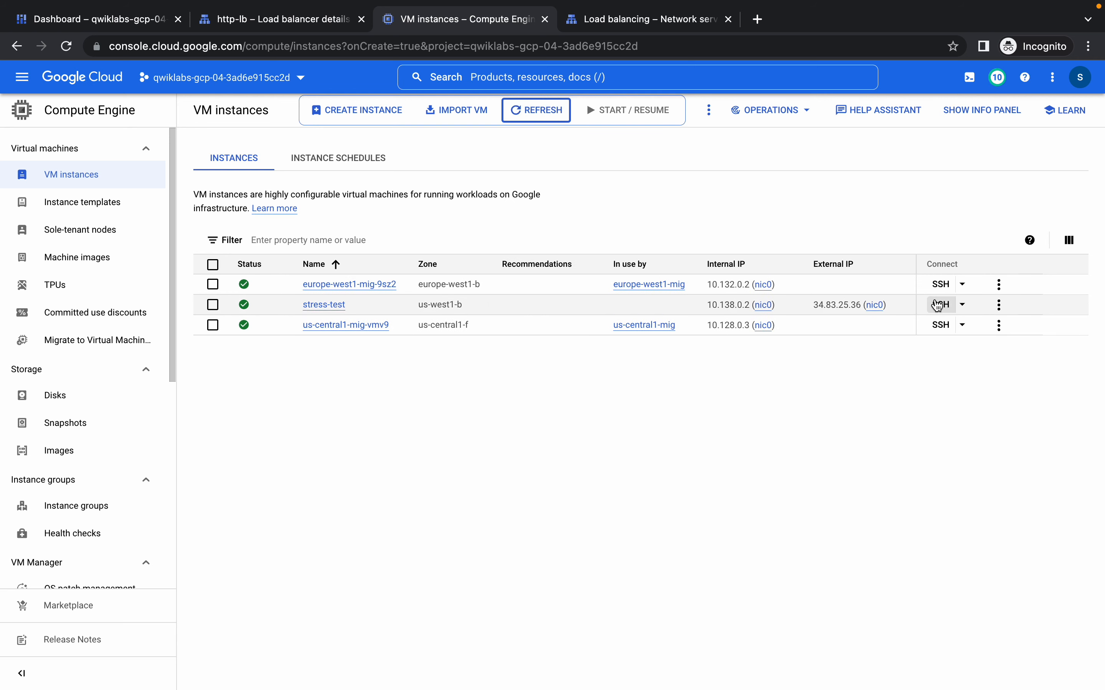
pyautogui.click(943, 310)
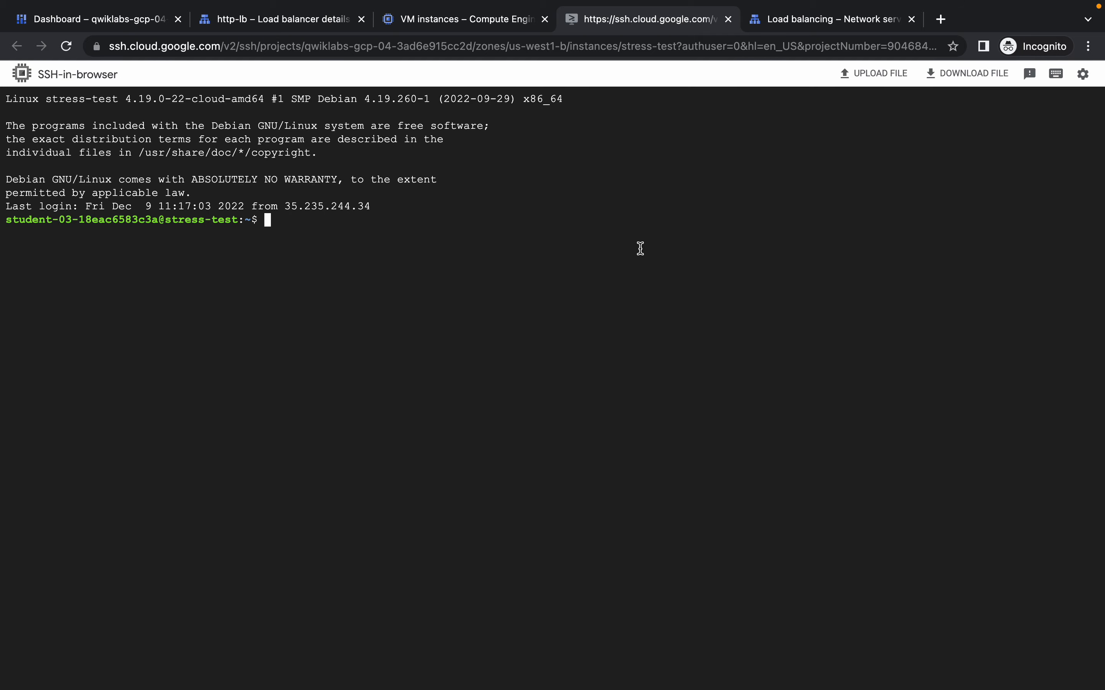
# In the stress-test SSH session, set the load balancer address variable with export LB_IP=34.110.178.249:80
pyautogui.hotkey('ctrl', 'Left')
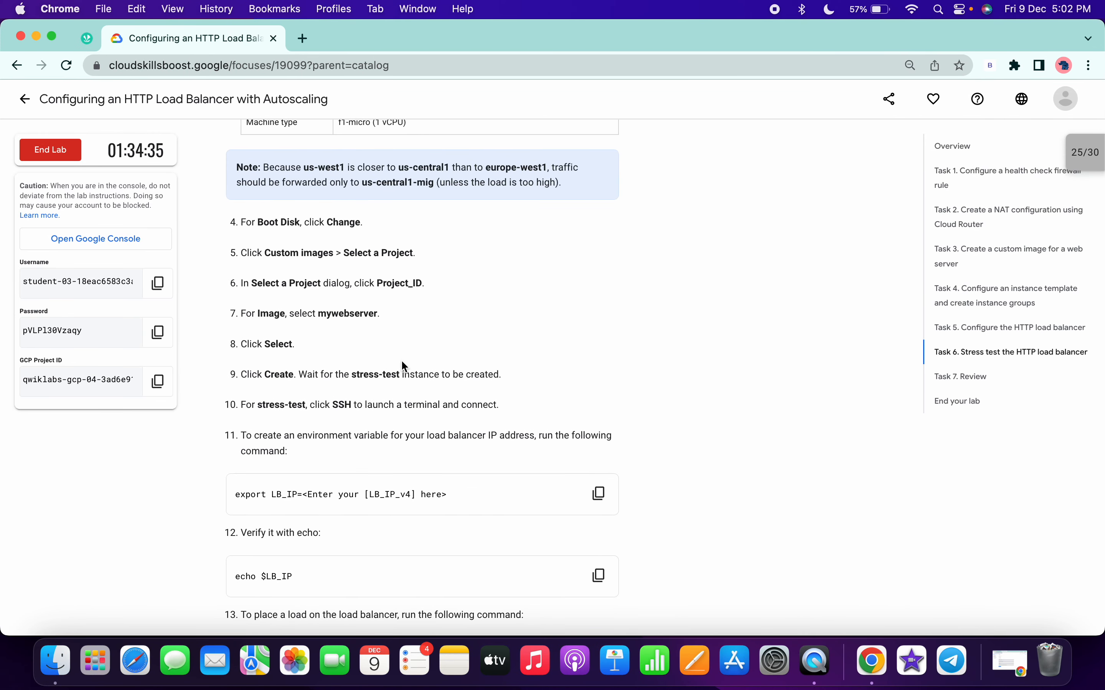
pyautogui.scroll(-2, 400, 359)
pyautogui.moveTo(234, 371); pyautogui.dragTo(299, 375)
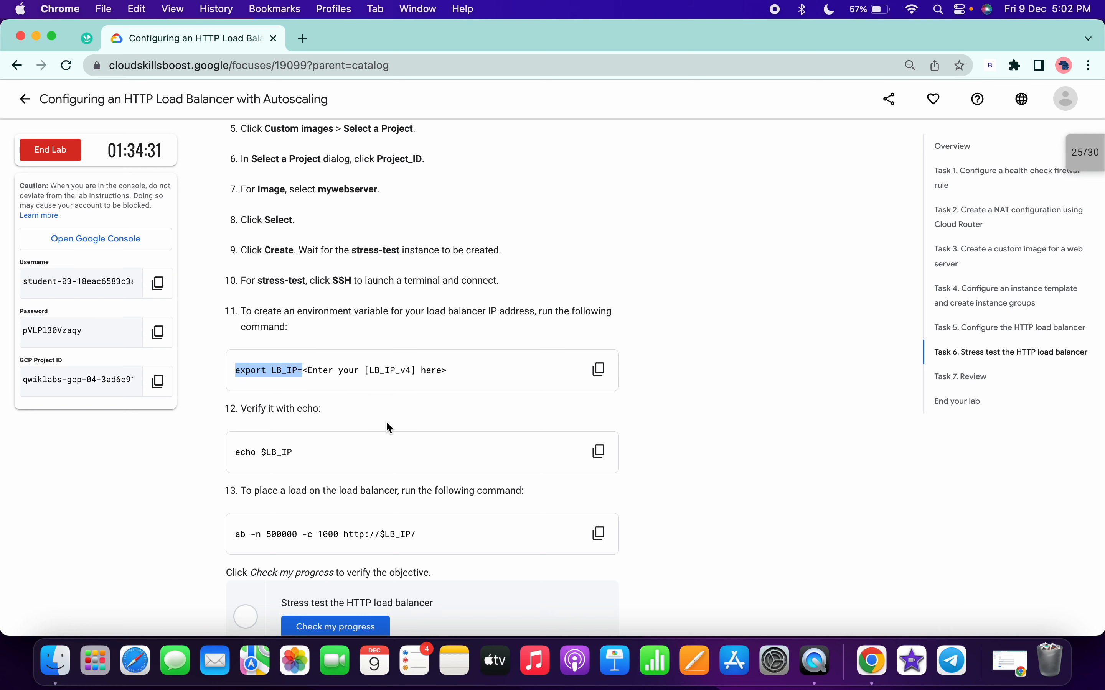
pyautogui.press('super+c')
pyautogui.hotkey('ctrl', 'Right')
pyautogui.press('super+v')
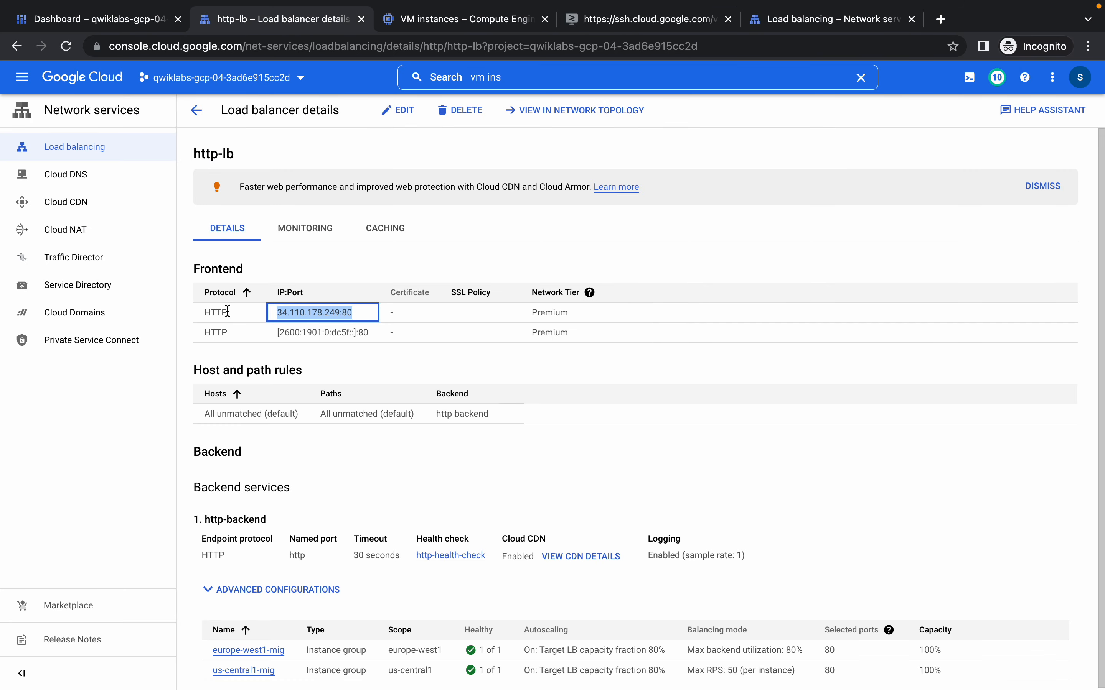
pyautogui.click(632, 28)
pyautogui.press('super+v')
pyautogui.press('Return')
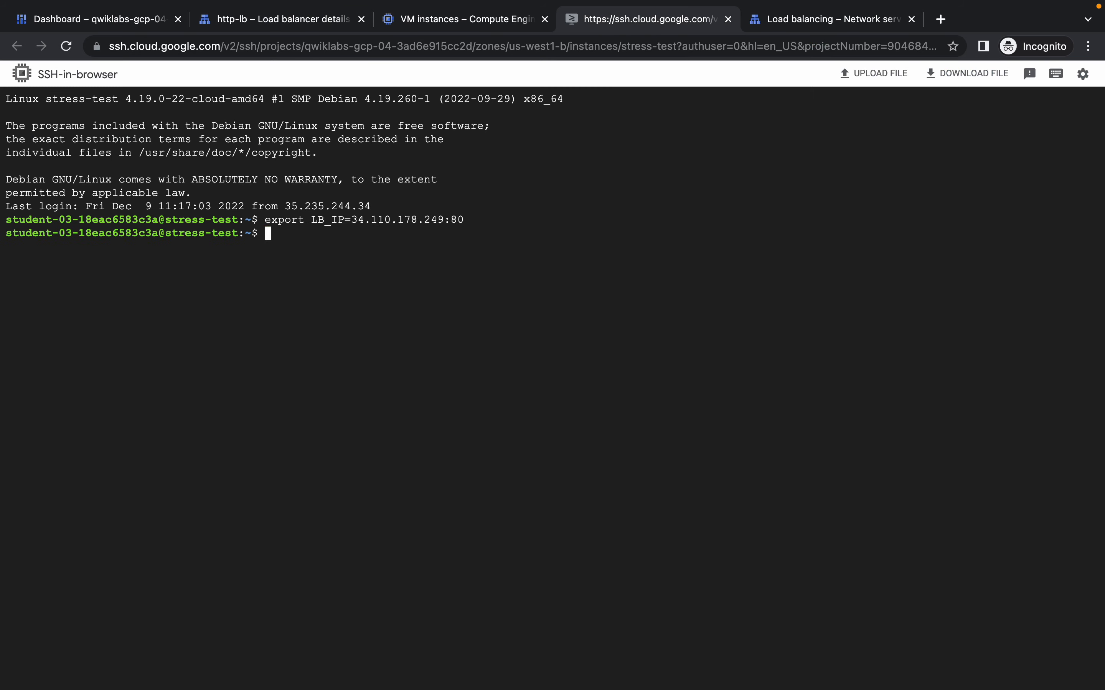
# Verify the load balancer variable by running the lab's command echo $LB_IP in the SSH session
pyautogui.hotkey('ctrl', 'Left')
pyautogui.scroll(-3, 559, 350)
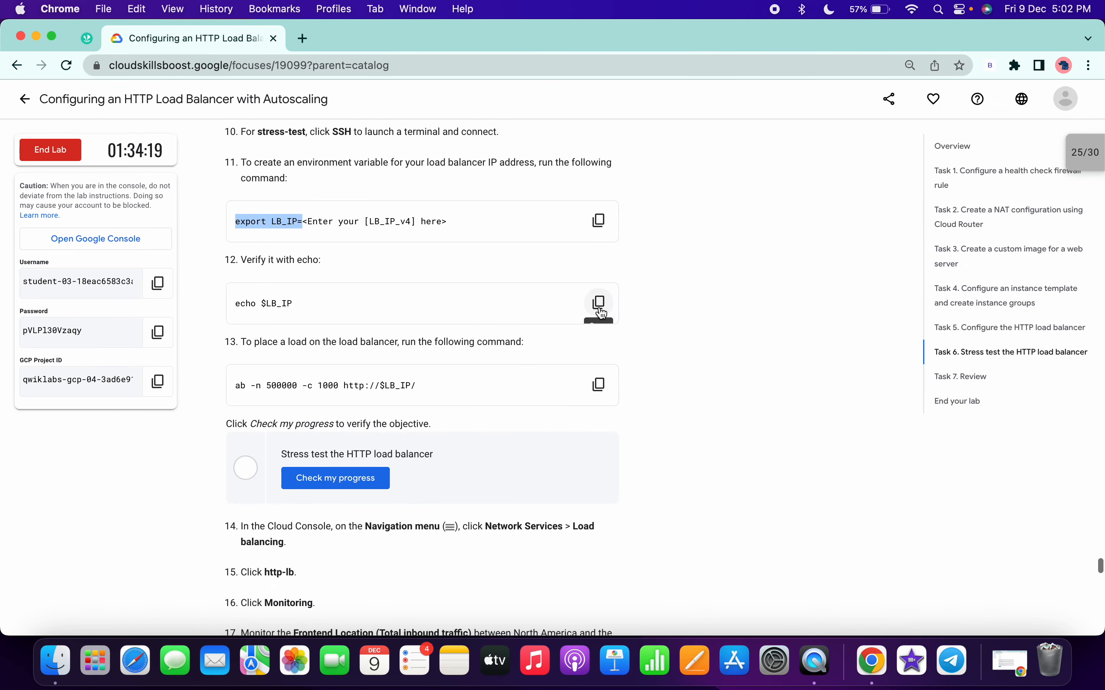
pyautogui.click(601, 307)
pyautogui.hotkey('ctrl', 'Right')
pyautogui.press('super+v')
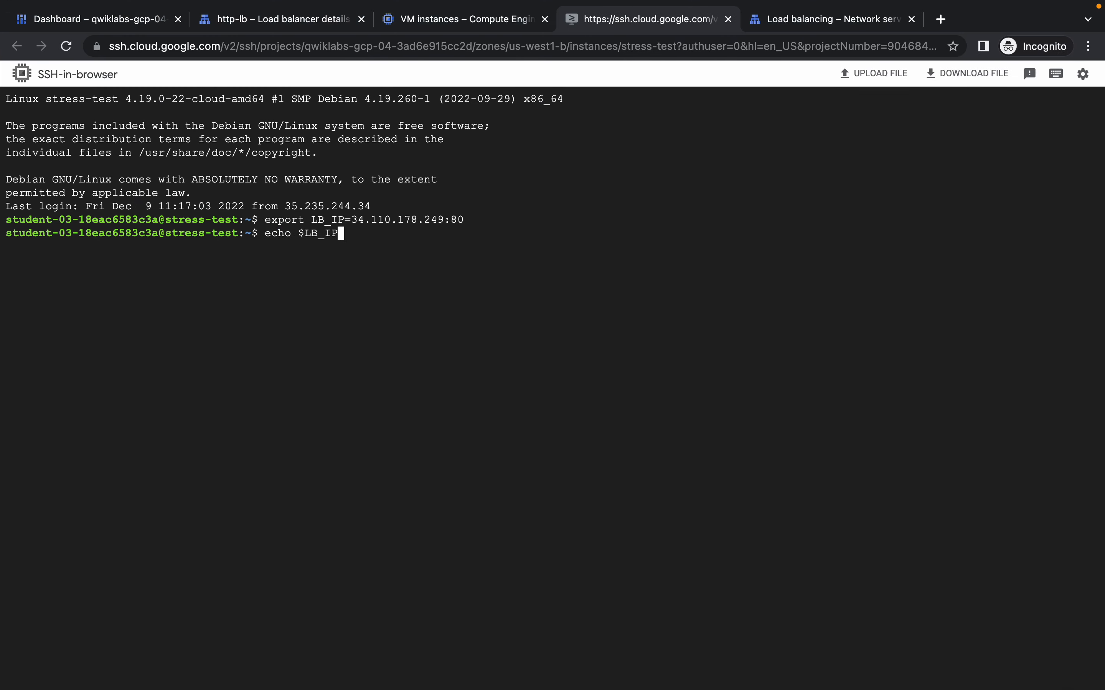
pyautogui.press('Return')
pyautogui.hotkey('ctrl', 'Left')
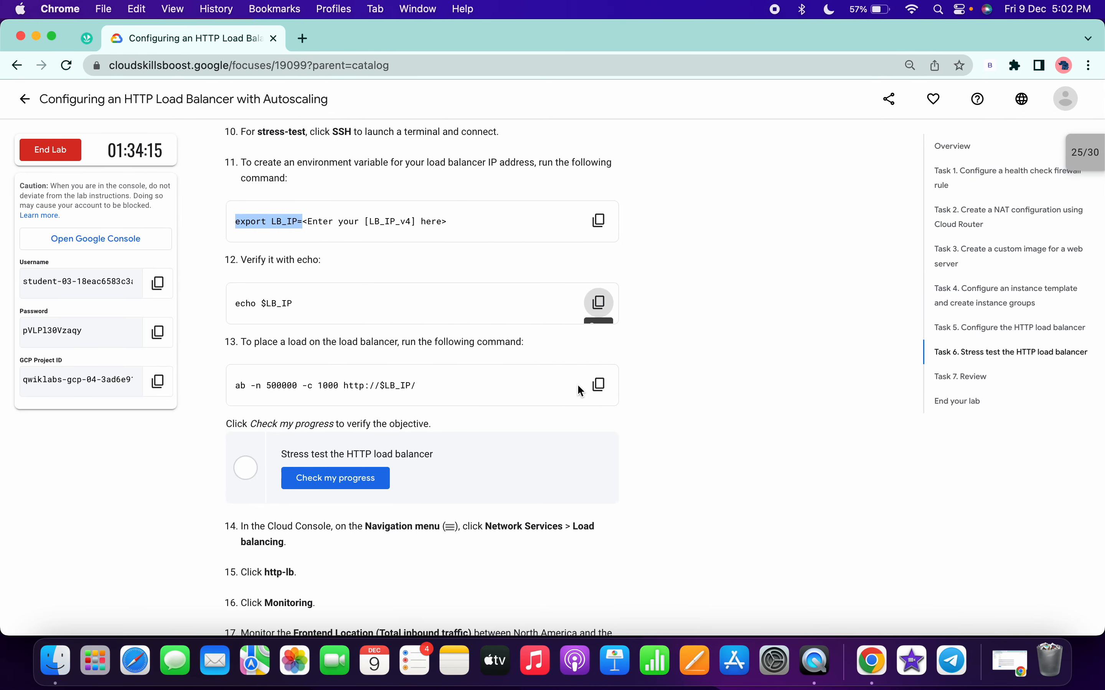
pyautogui.click(598, 386)
pyautogui.hotkey('ctrl', 'Right')
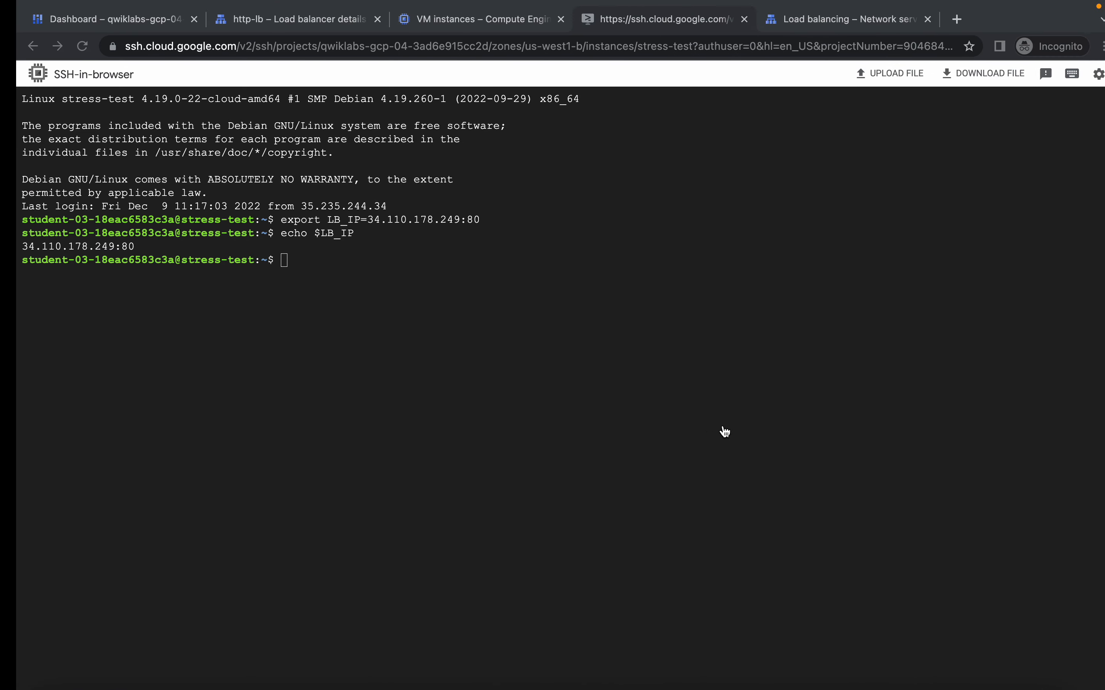
pyautogui.press('super+v')
pyautogui.press('Return')
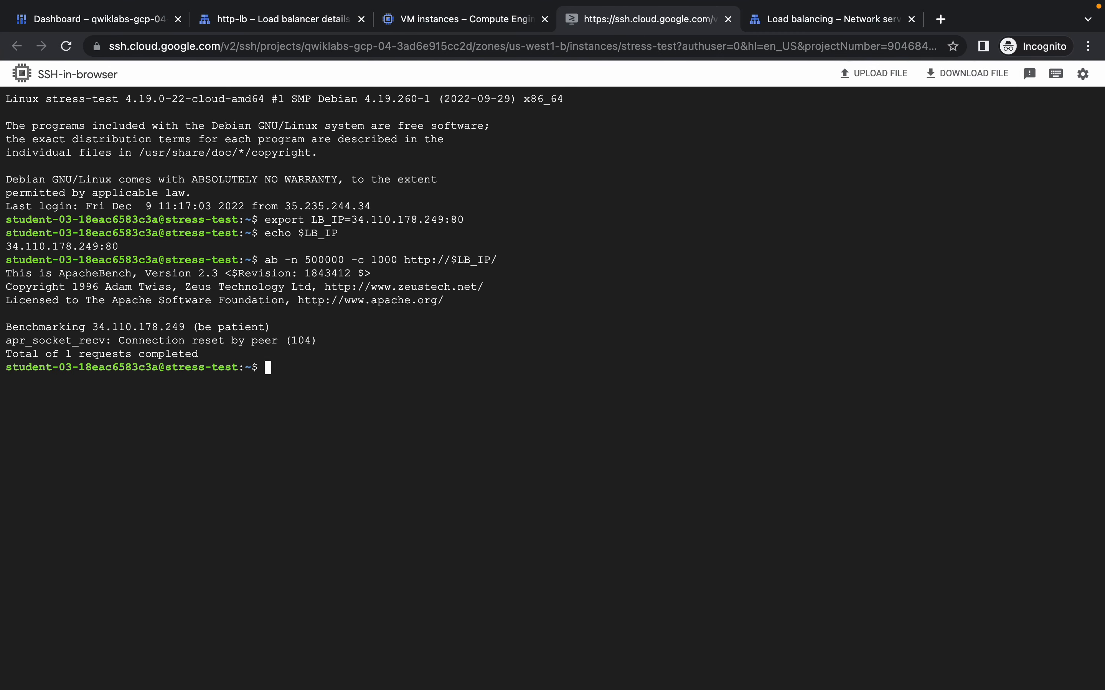
# Check the lab progress for the "Stress test the HTTP load balancer" objective and compare it with the SSH terminal output
pyautogui.hotkey('ctrl', 'Left')
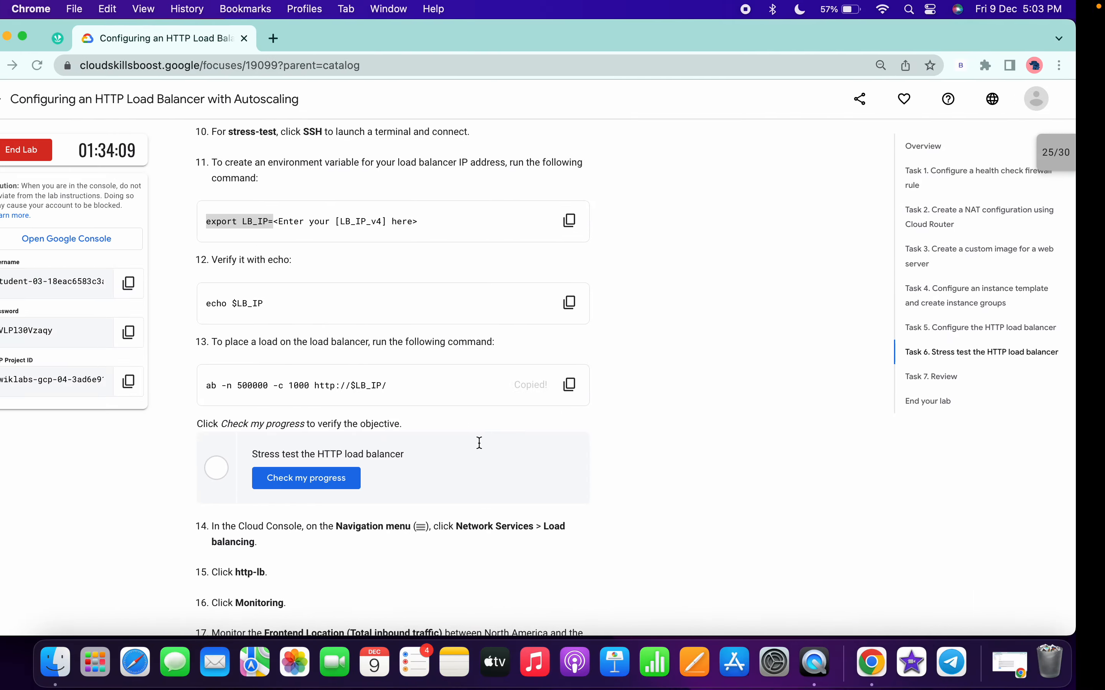
pyautogui.click(372, 478)
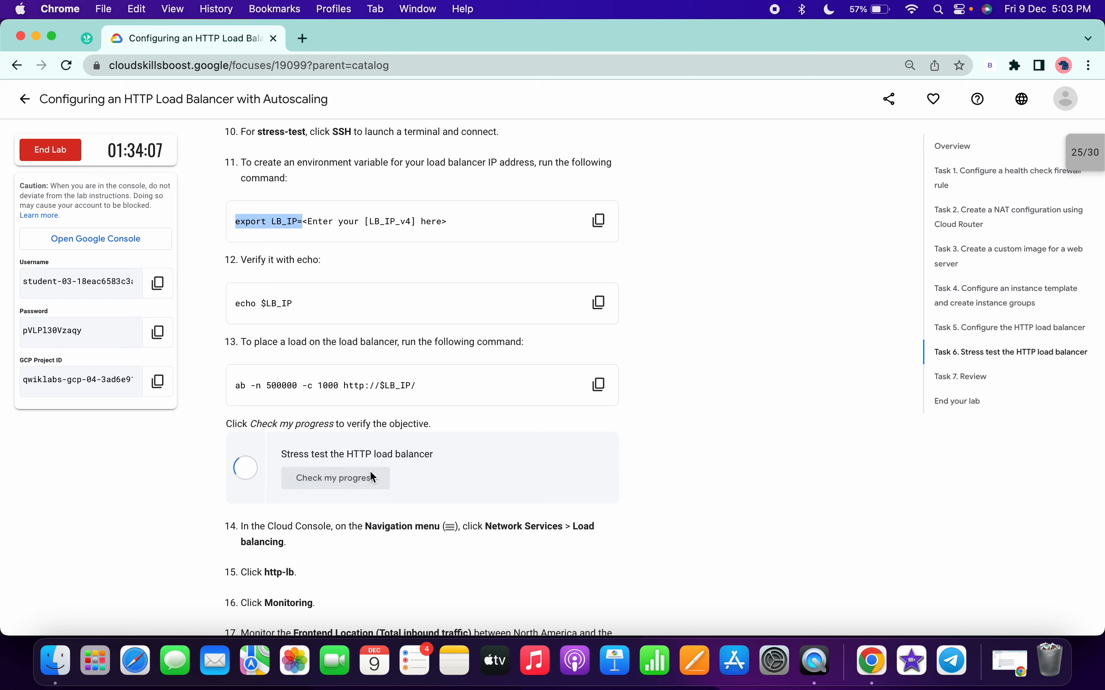
pyautogui.click(372, 477)
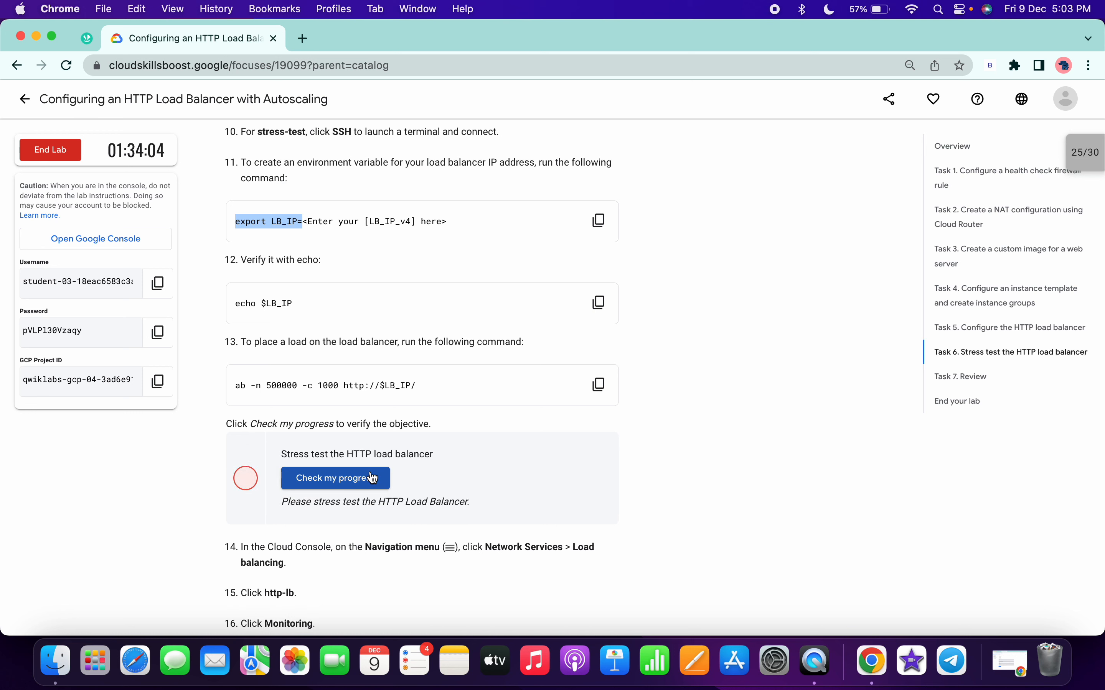
pyautogui.click(372, 475)
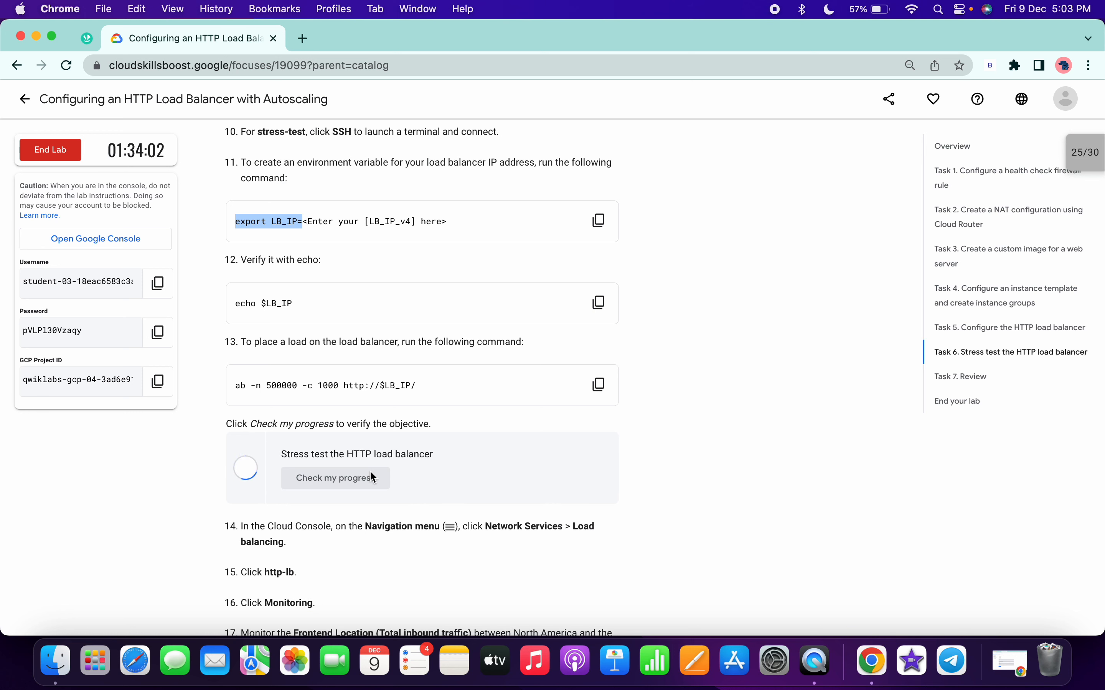
pyautogui.click(372, 477)
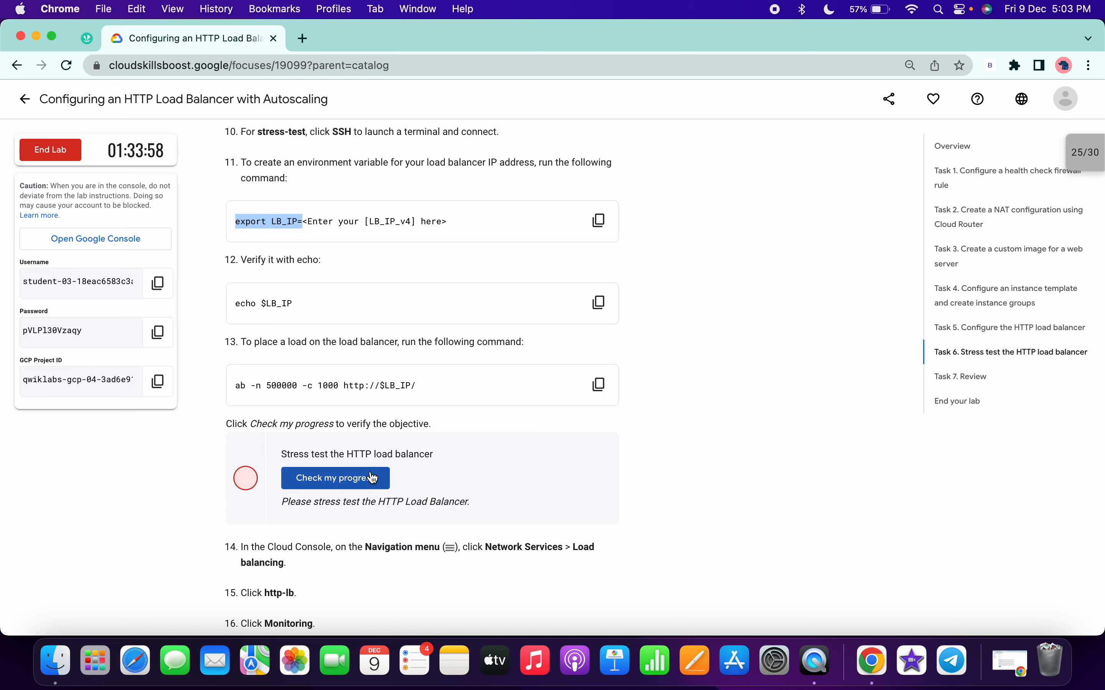
pyautogui.hotkey('ctrl', 'Right')
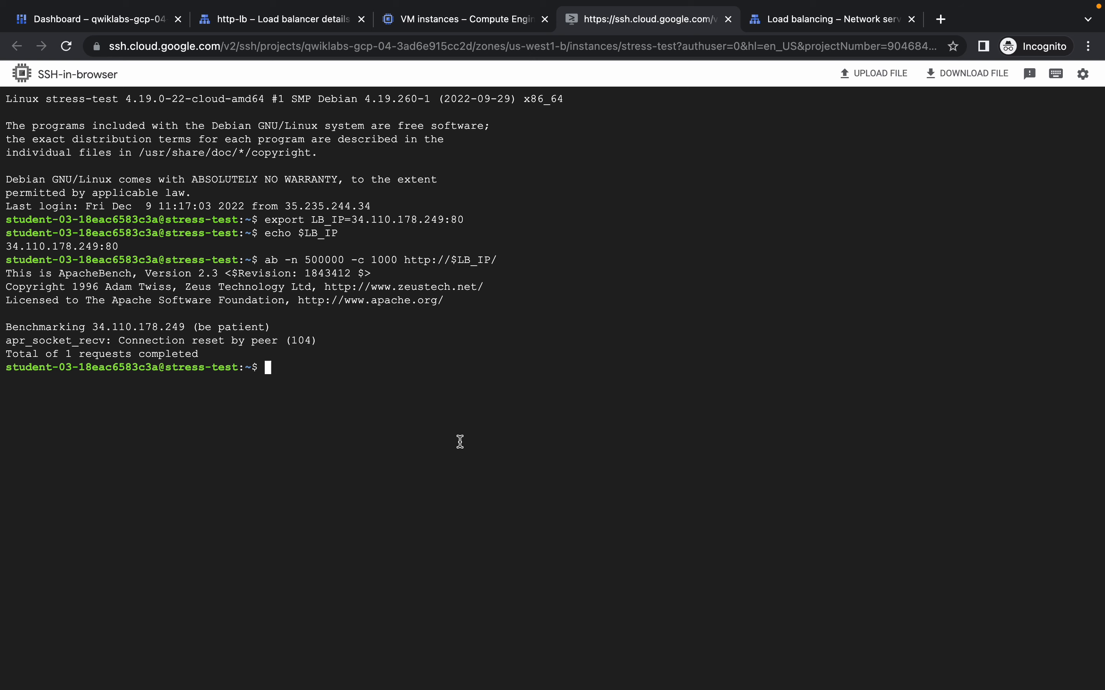
pyautogui.hotkey('ctrl', 'Left')
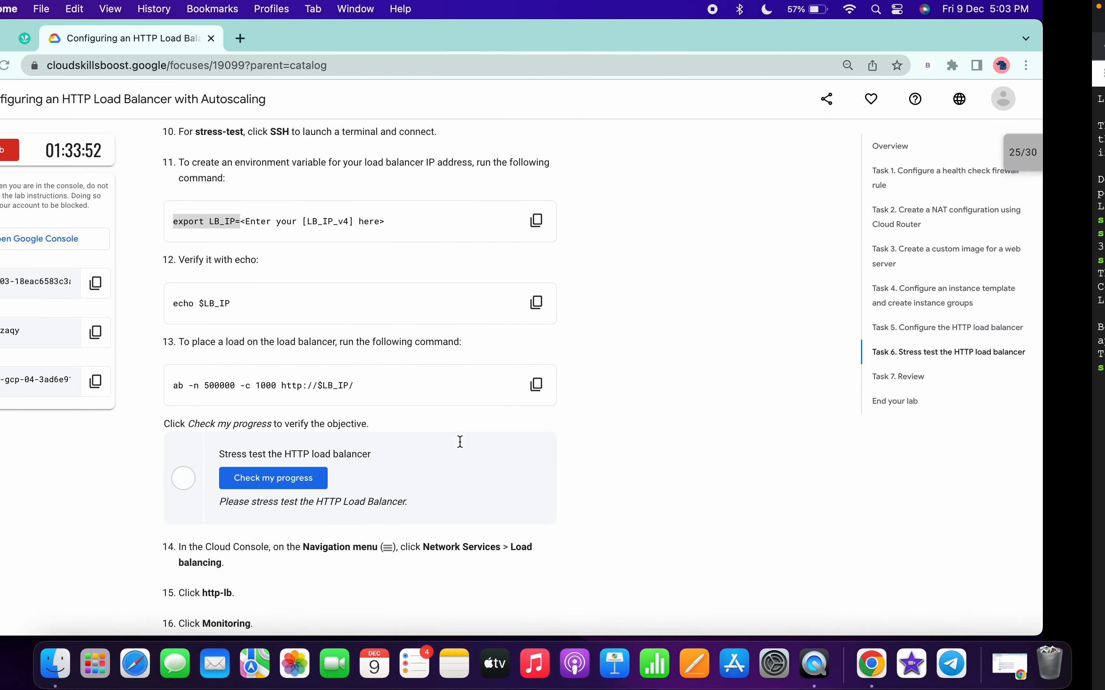
pyautogui.click(366, 476)
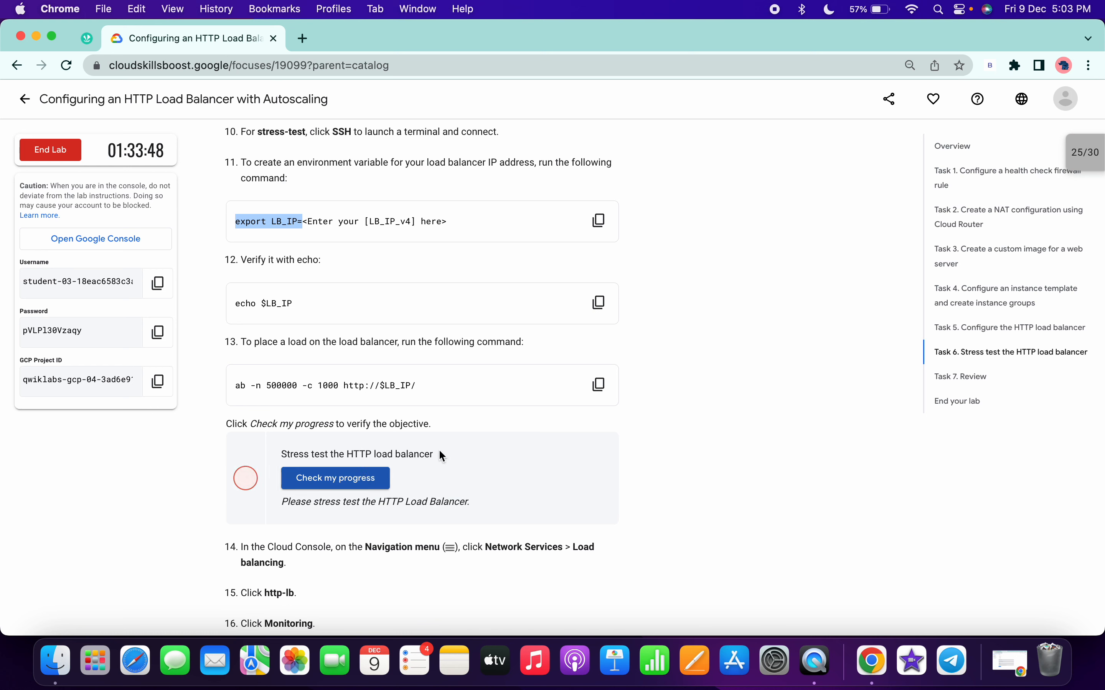
# Reload the lab page, find the ab load command in it again and recheck the stress test objective's progress
pyautogui.click(599, 386)
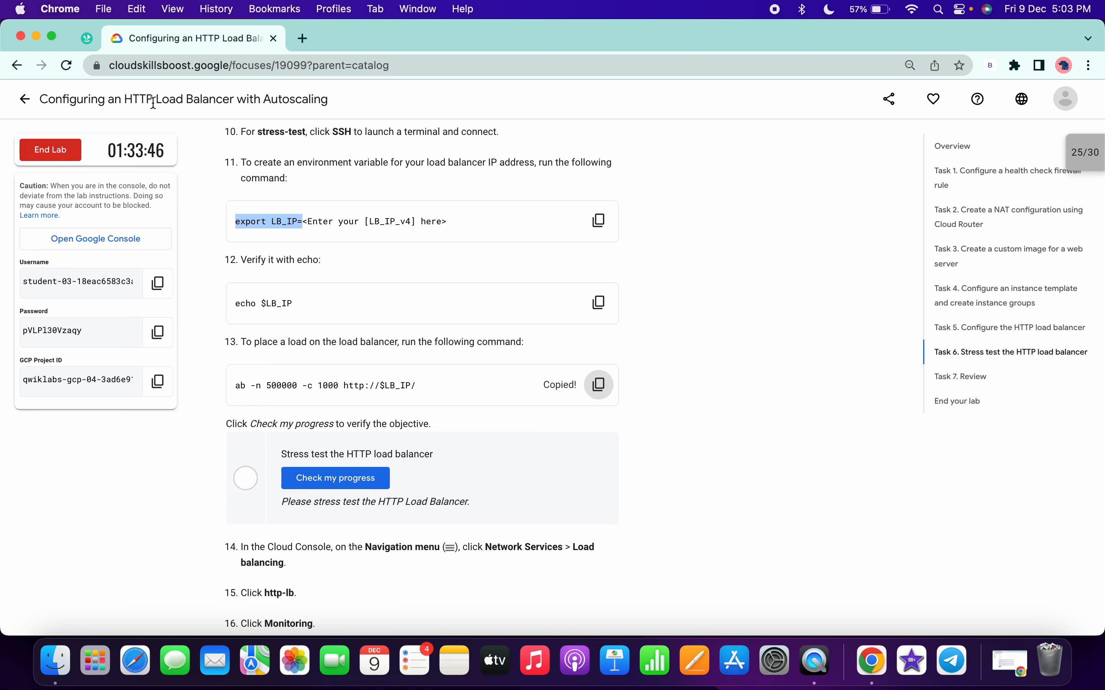
pyautogui.click(66, 67)
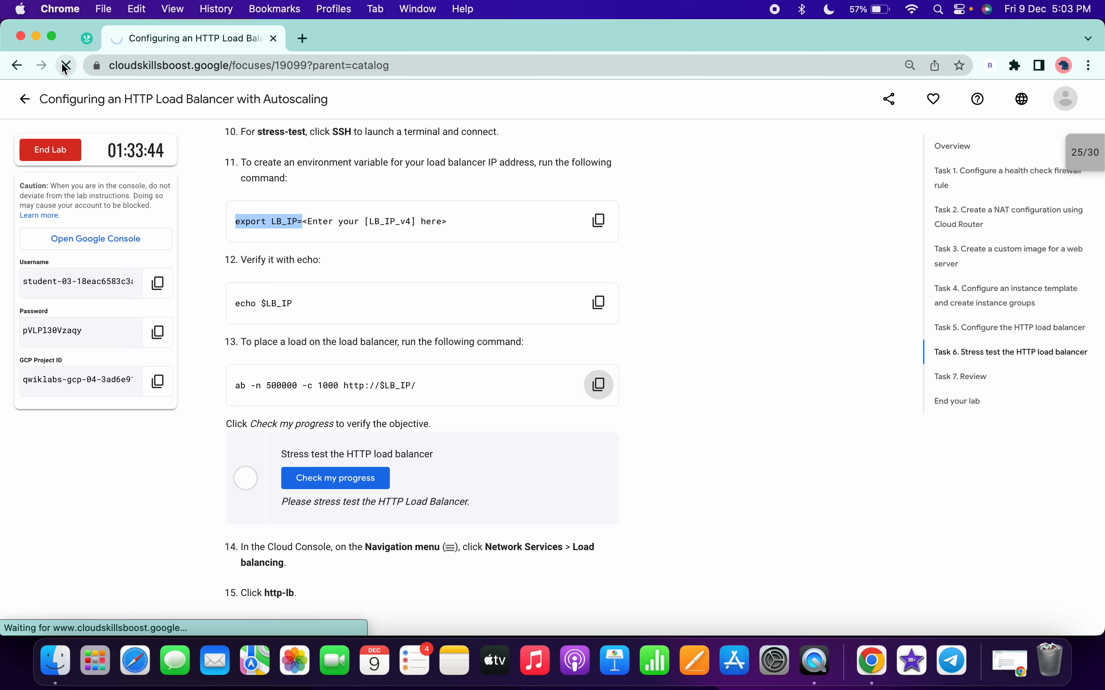
pyautogui.press('super+f')
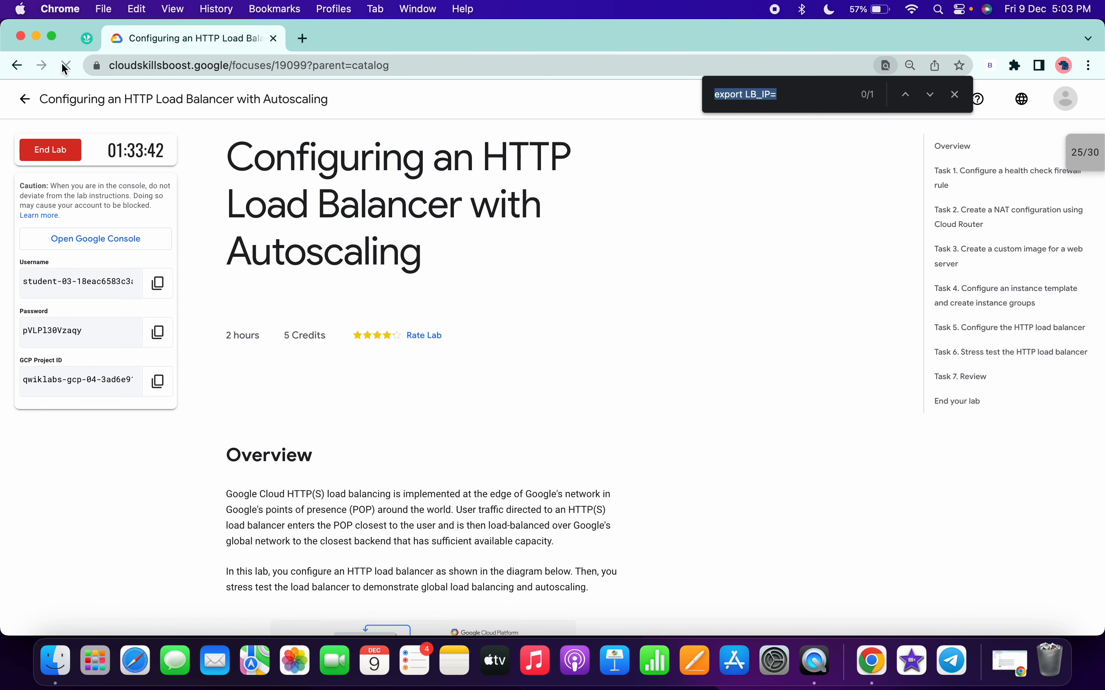
pyautogui.press('super+v')
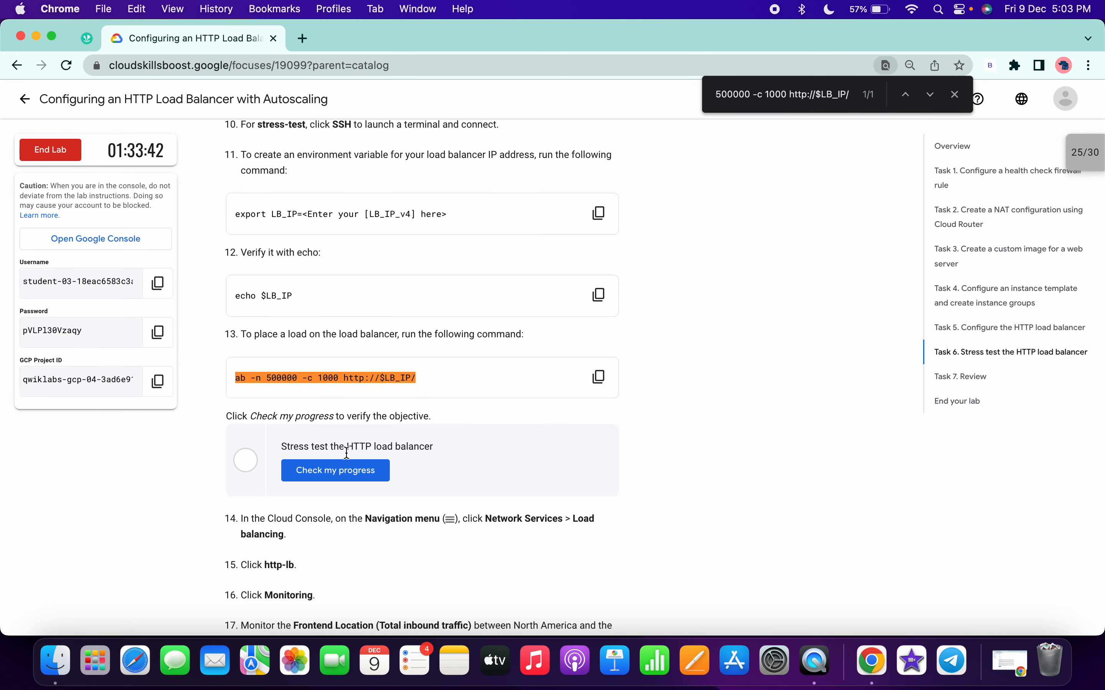
pyautogui.click(351, 467)
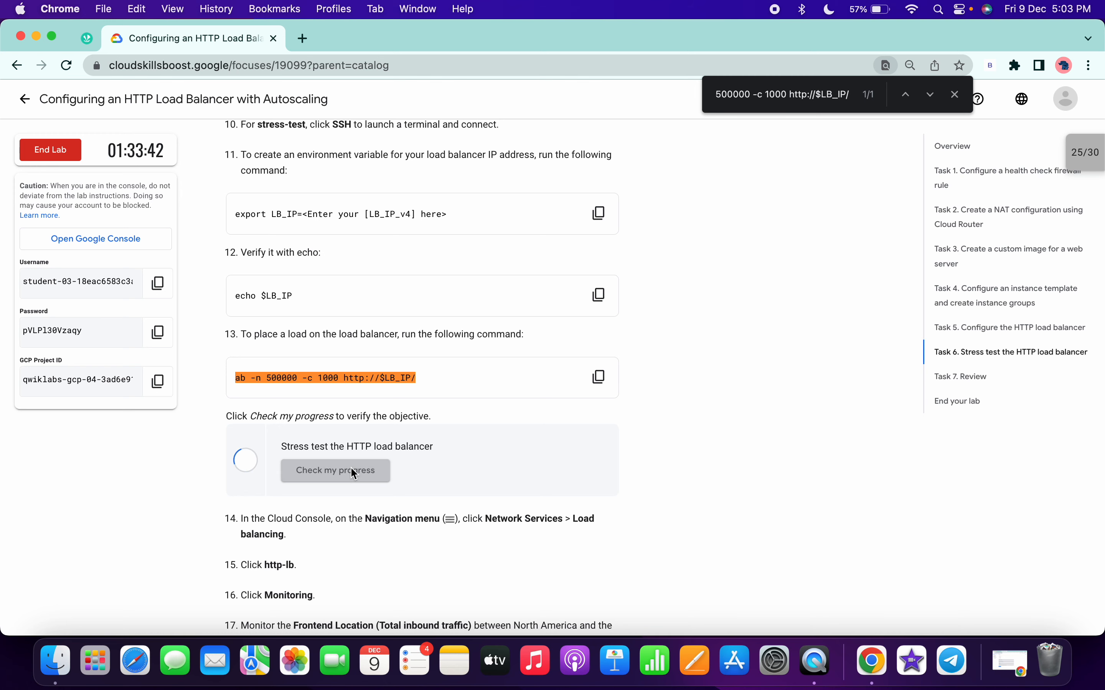
pyautogui.click(955, 96)
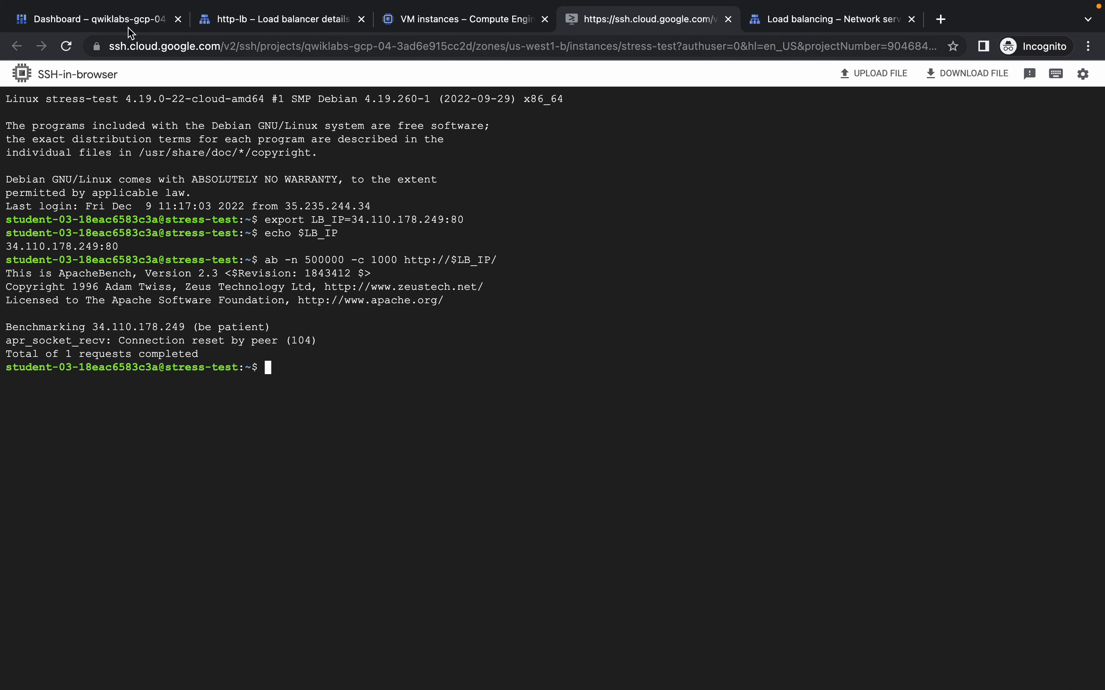
pyautogui.click(140, 26)
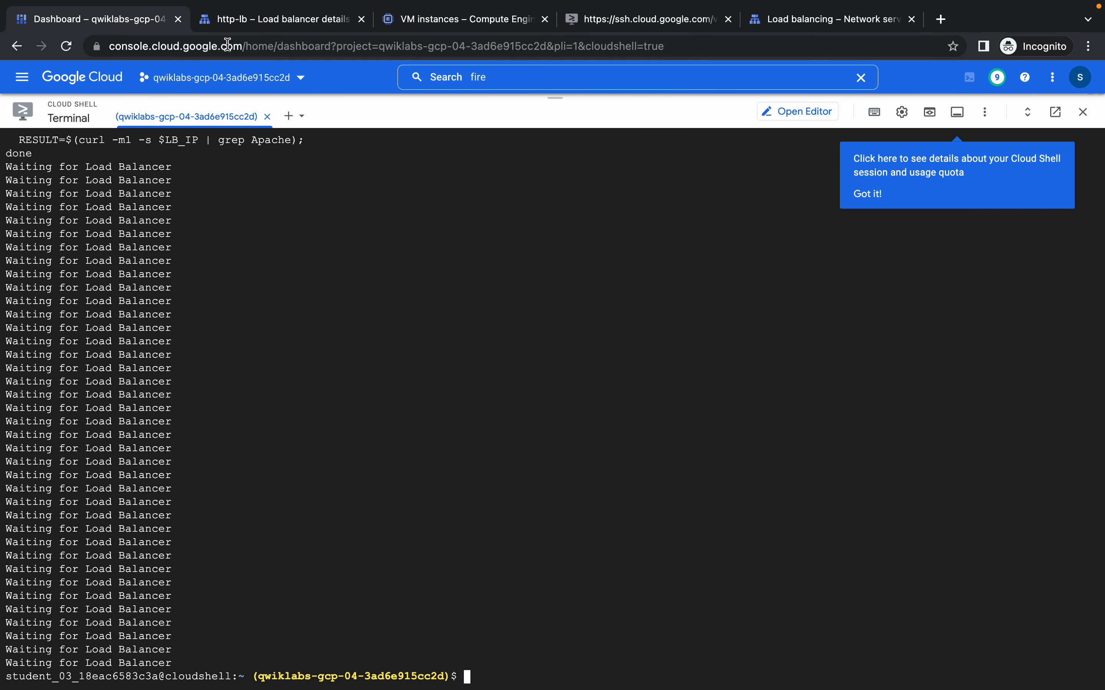
pyautogui.click(630, 20)
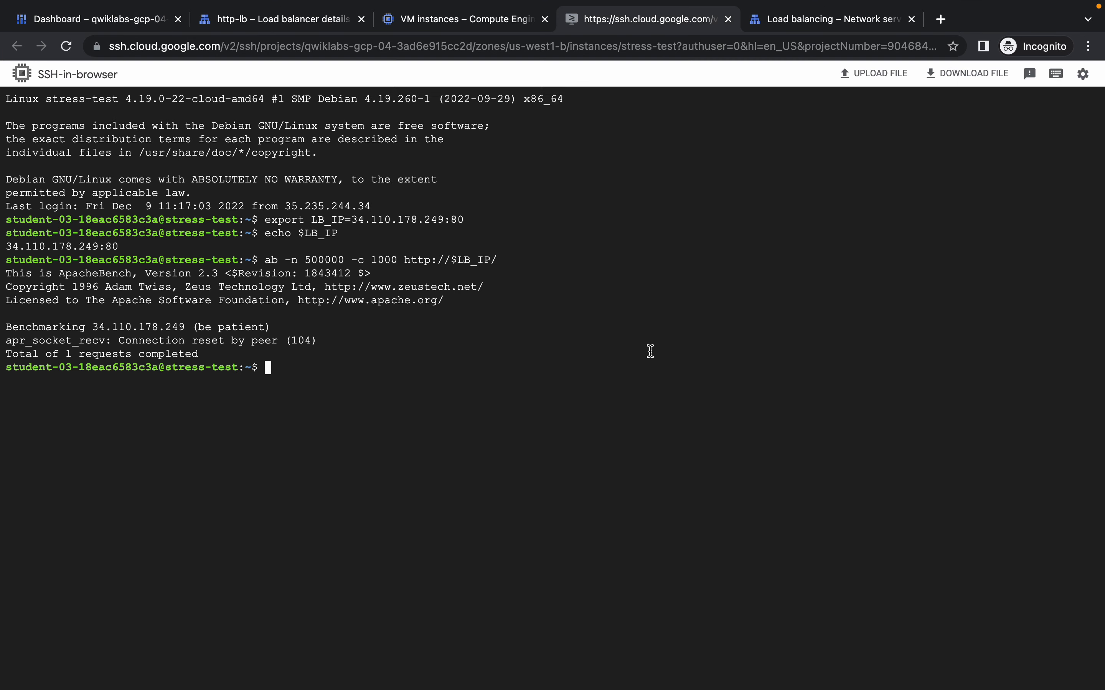
pyautogui.press('Up')
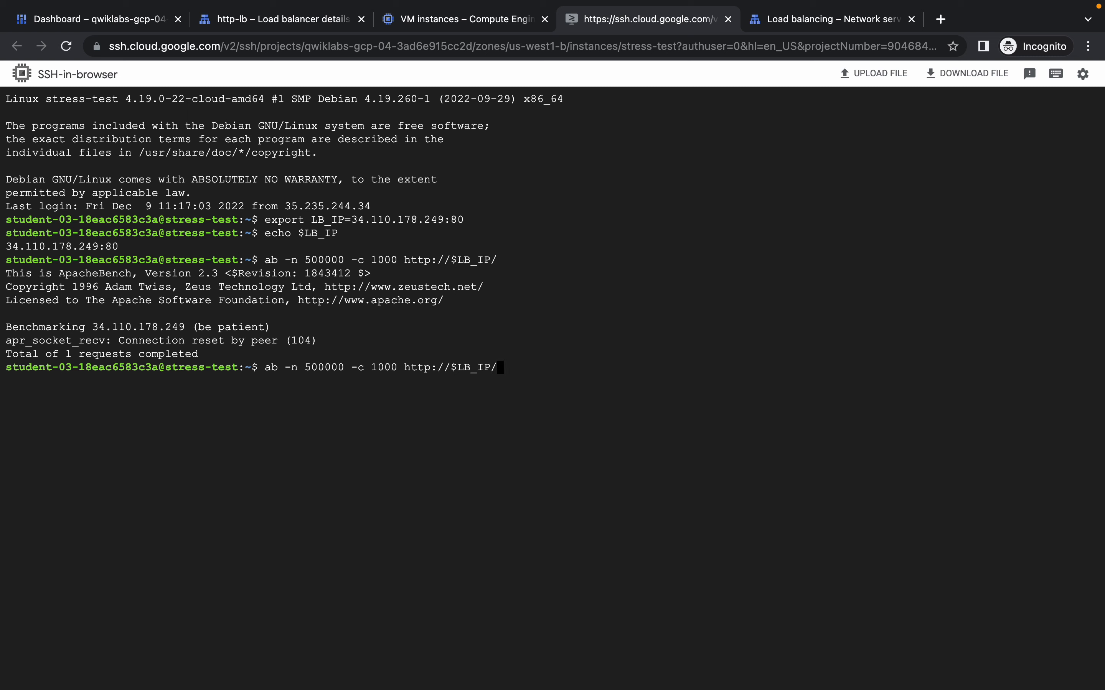
pyautogui.press('Return')
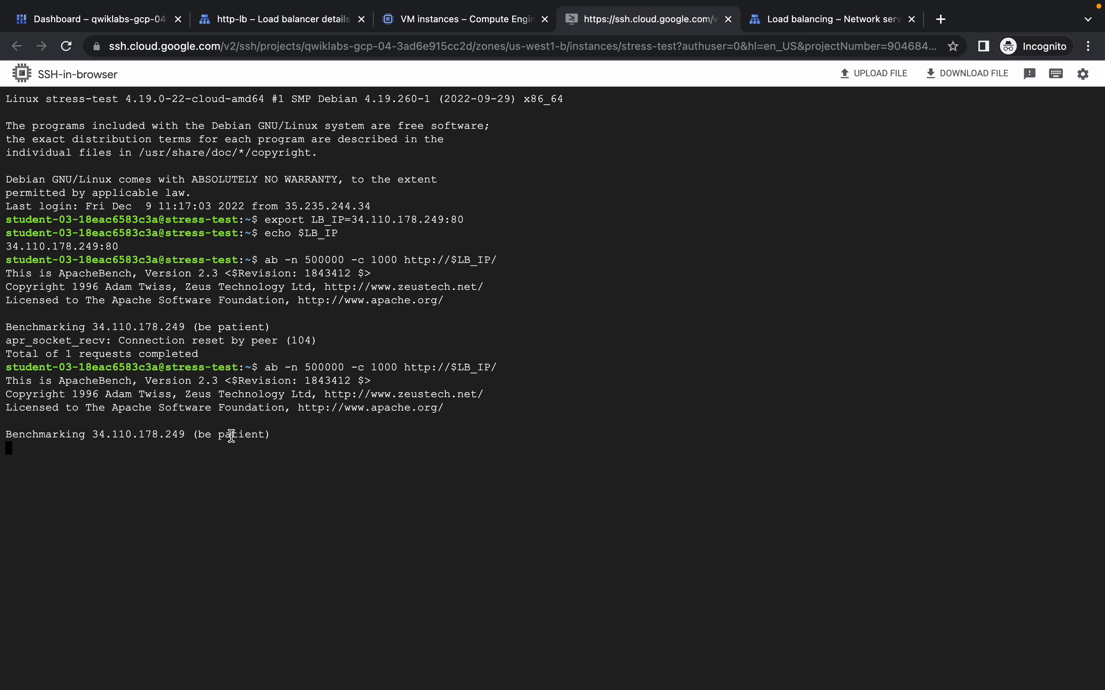
pyautogui.hotkey('ctrl', 'Left')
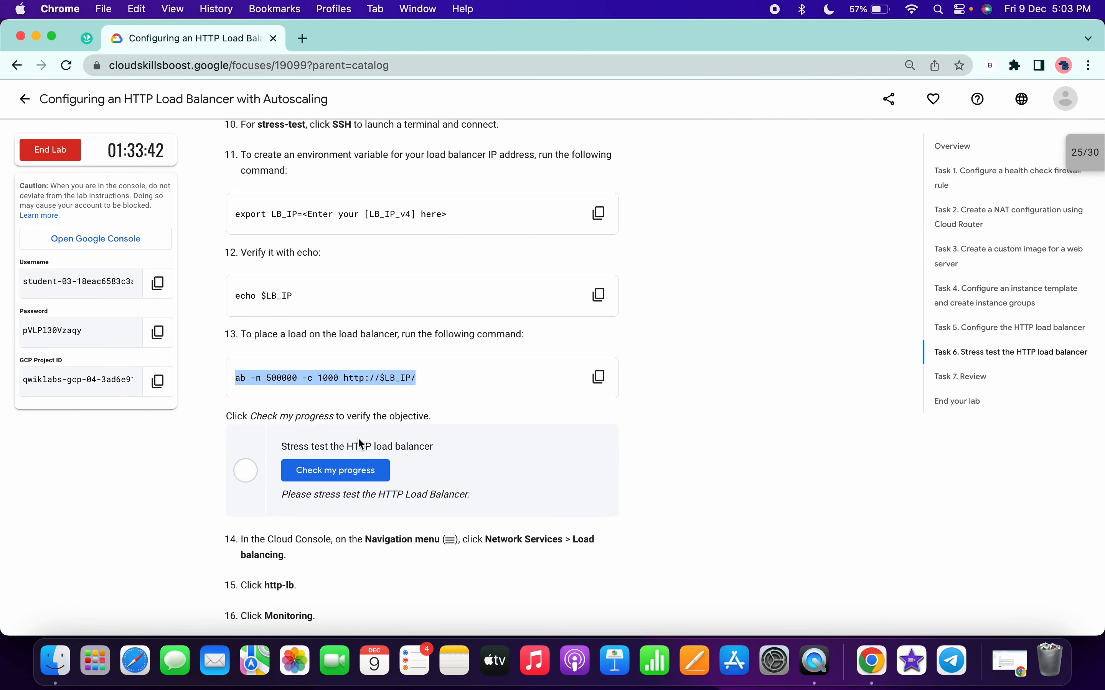
pyautogui.click(358, 465)
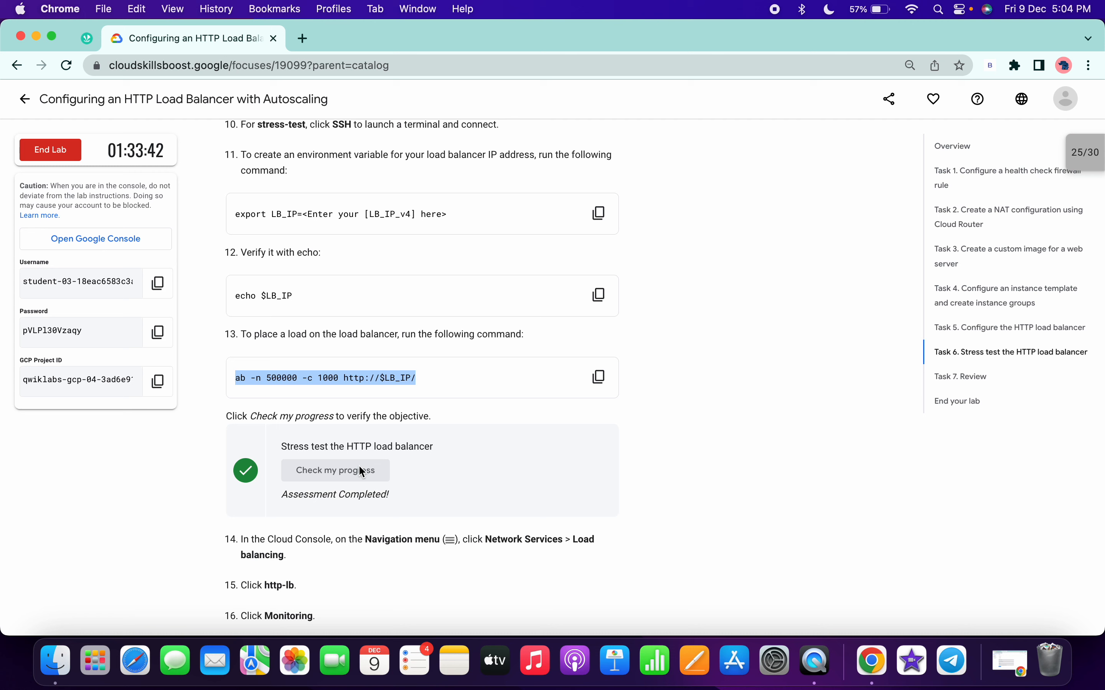
# Review the scores of all lab checkpoints and read the remaining instructions through Task 7 and the End your lab section
pyautogui.scroll(-3, 359, 465)
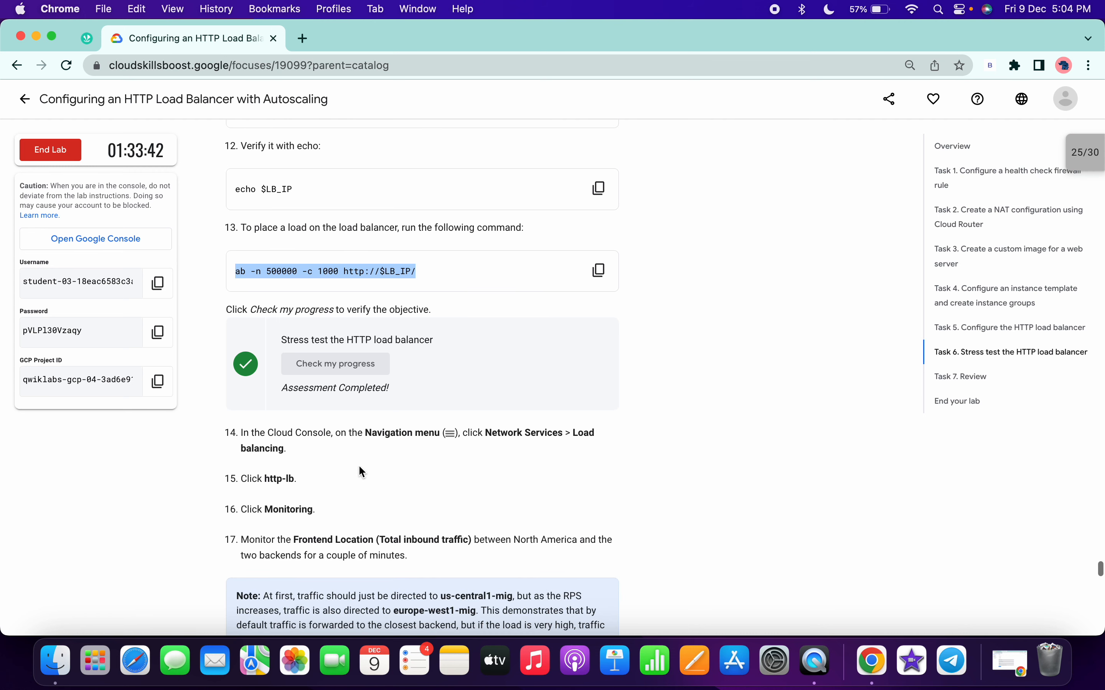
pyautogui.click(1088, 168)
pyautogui.scroll(-1, 1006, 229)
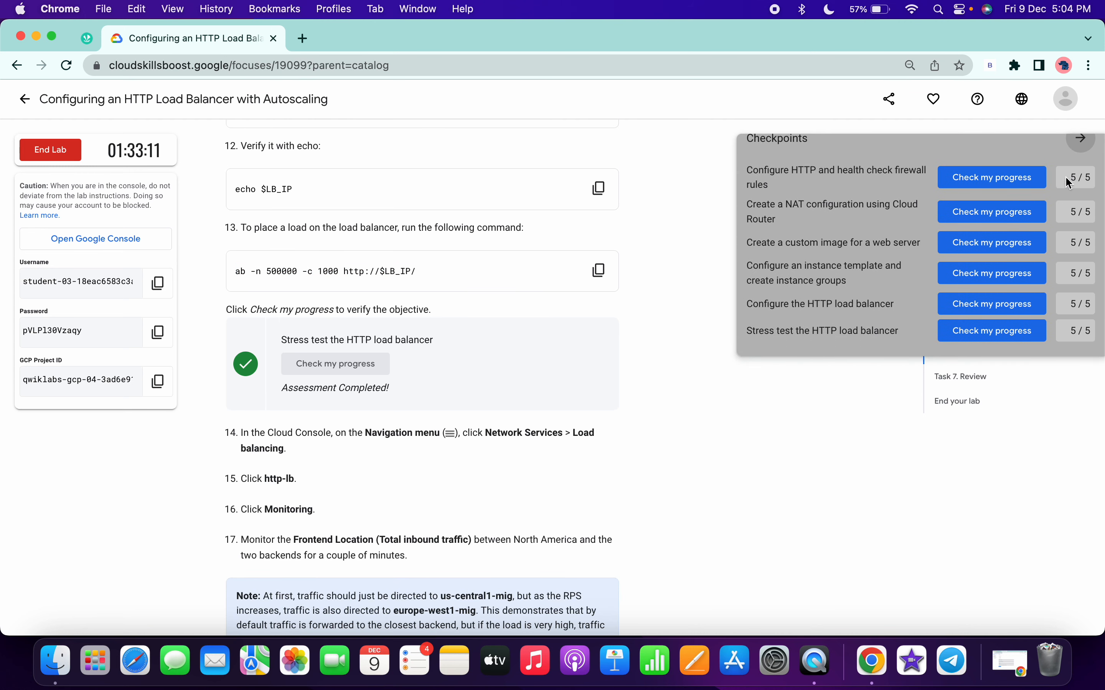
pyautogui.click(1081, 139)
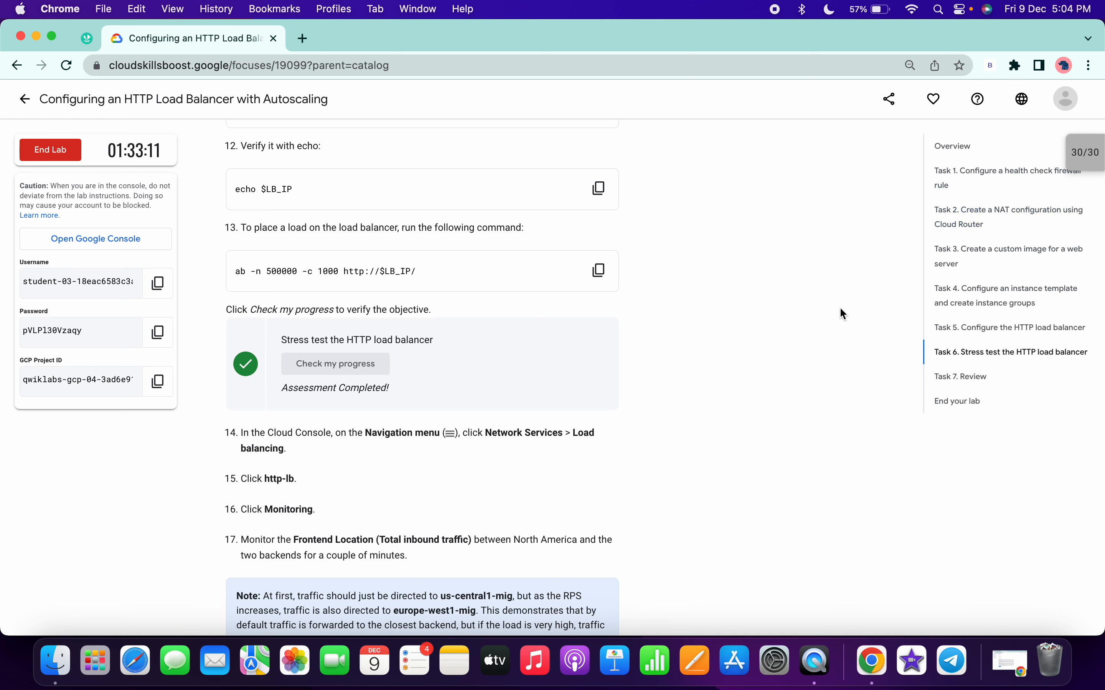
pyautogui.scroll(-4, 803, 366)
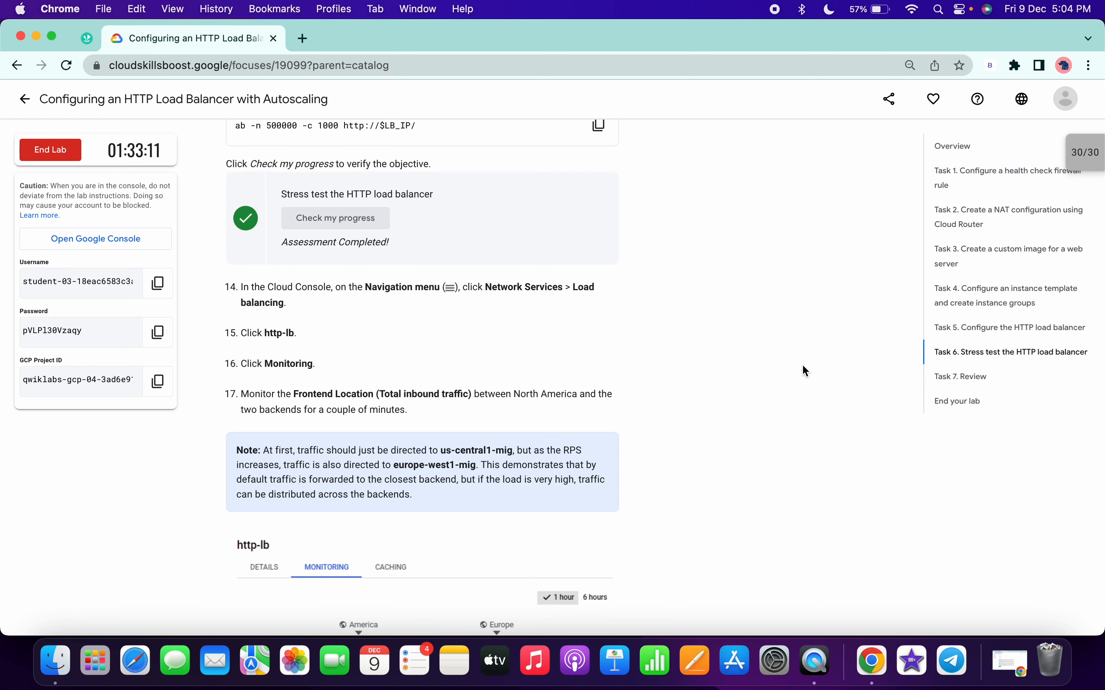
pyautogui.scroll(-4, 802, 366)
pyautogui.scroll(5, 802, 366)
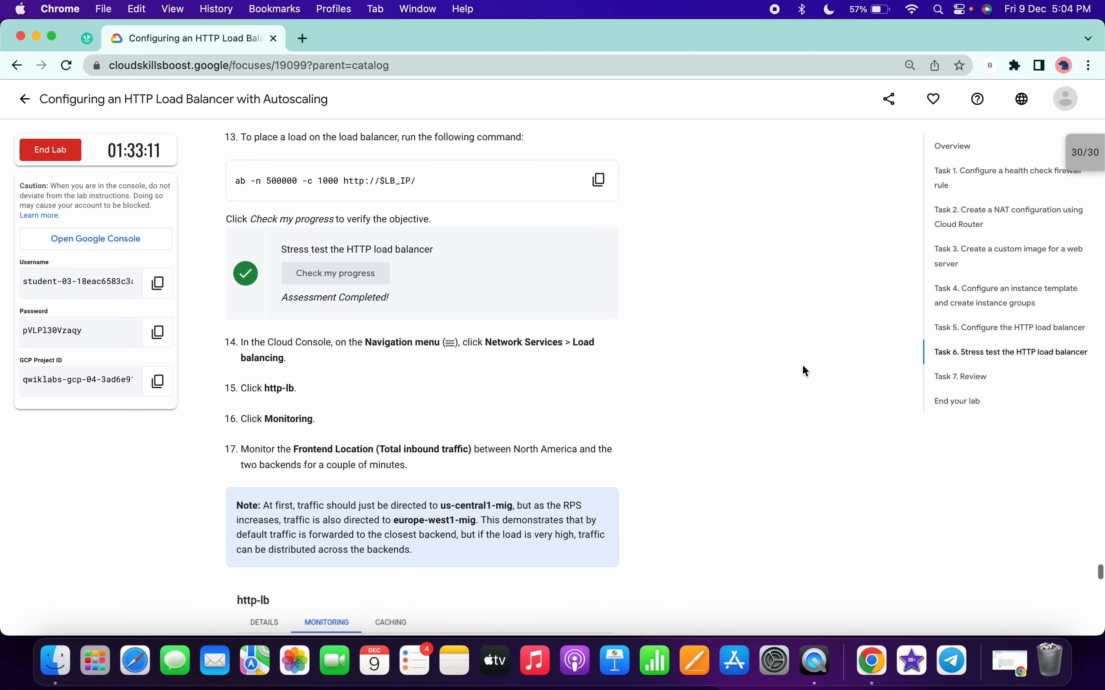
pyautogui.scroll(3, 803, 366)
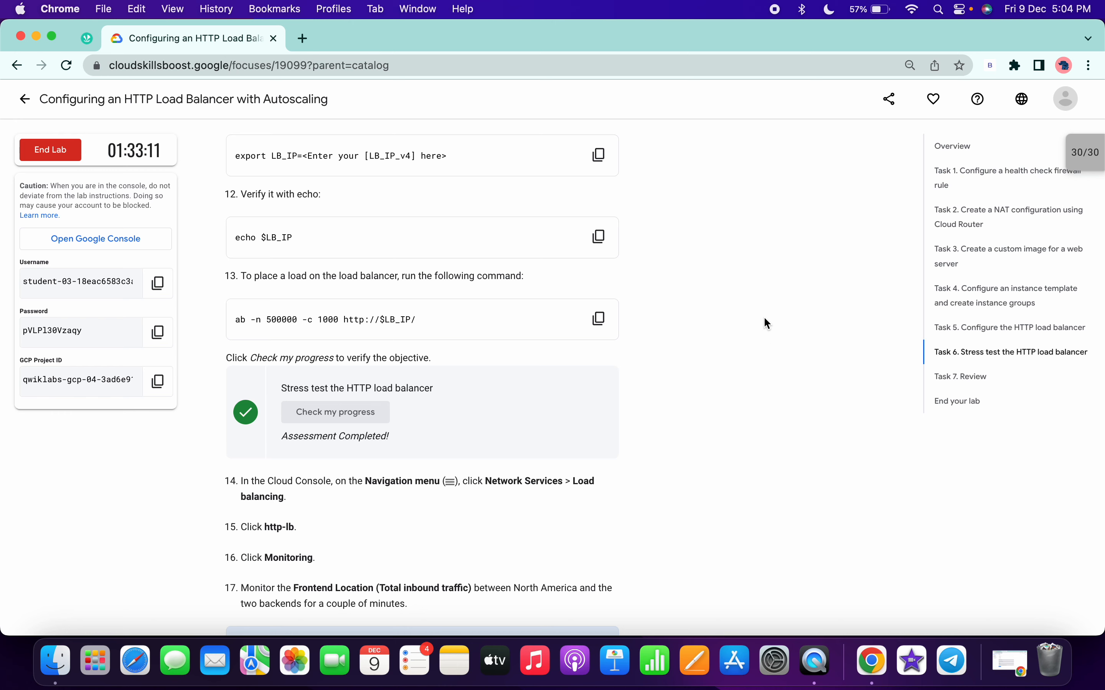
pyautogui.scroll(-10, 897, 357)
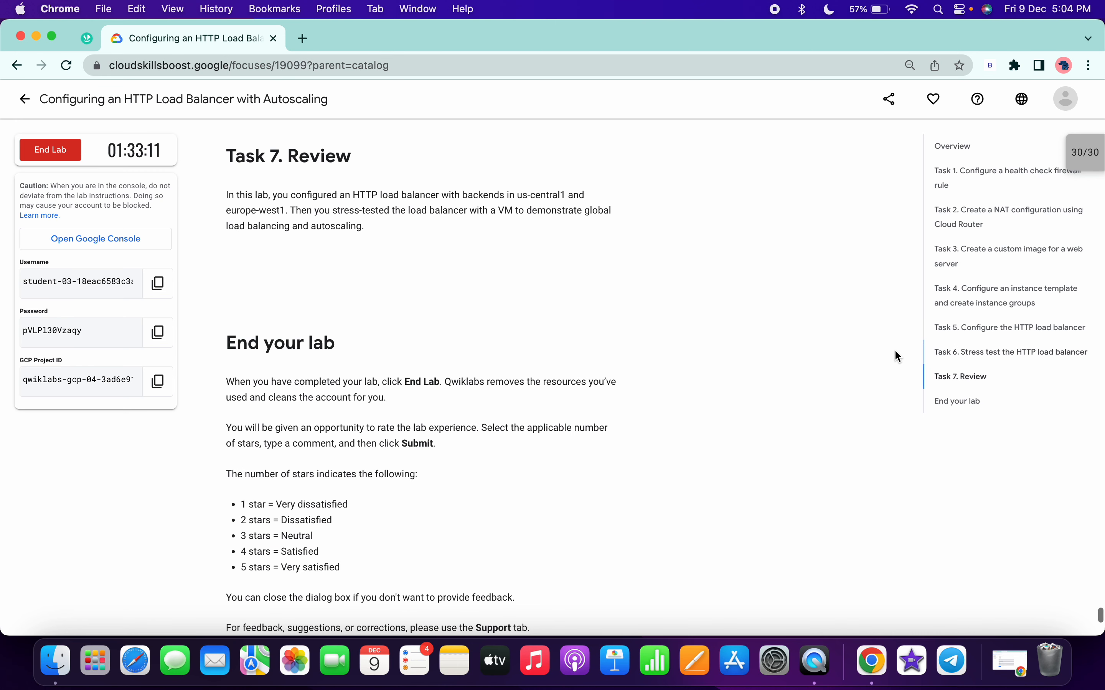